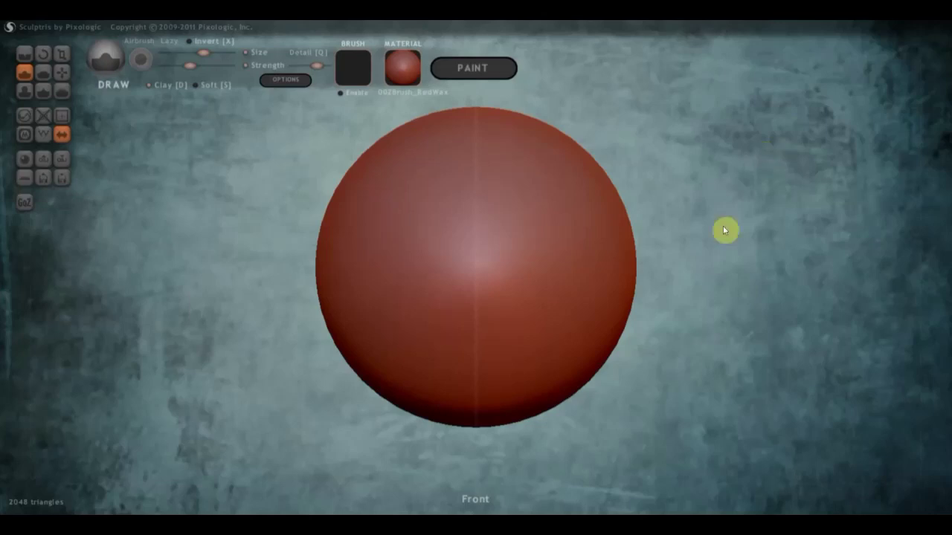
Step: Sculpt two mirrored eye sockets with the Draw brush switched to Clay
{"action": "scroll", "coordinate": [629, 272], "scroll_direction": "down", "scroll_amount": 3}
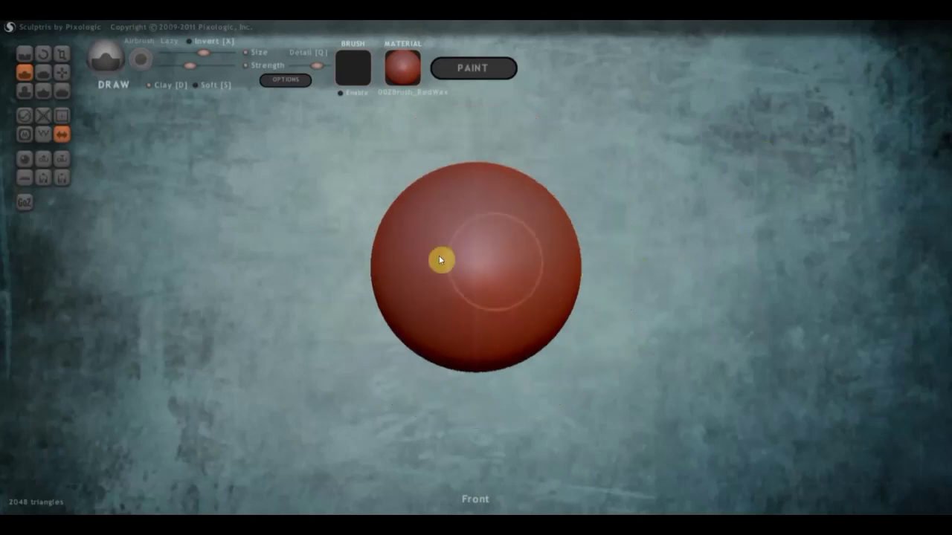
{"action": "scroll", "coordinate": [437, 255], "scroll_direction": "up", "scroll_amount": 1}
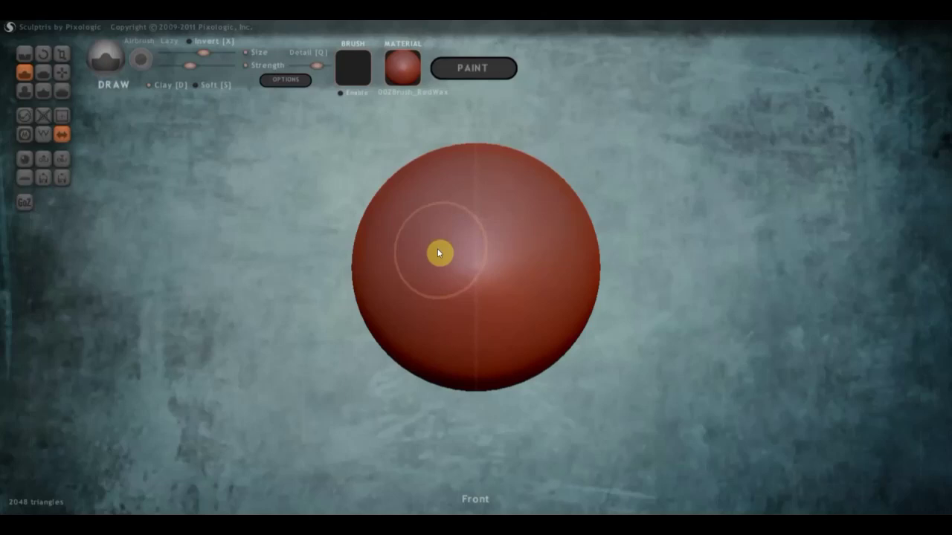
{"action": "scroll", "coordinate": [421, 233], "scroll_direction": "up", "scroll_amount": 2}
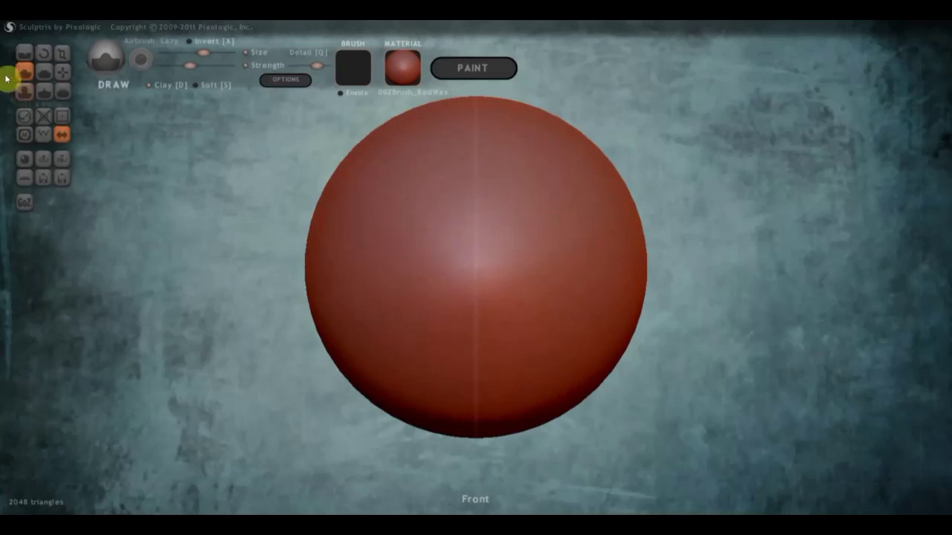
{"action": "mouse_move", "coordinate": [402, 216]}
{"action": "left_mouse_down"}
{"action": "mouse_move", "coordinate": [401, 225]}
{"action": "mouse_move", "coordinate": [410, 217]}
{"action": "mouse_move", "coordinate": [404, 231]}
{"action": "mouse_move", "coordinate": [410, 203]}
{"action": "left_mouse_up"}
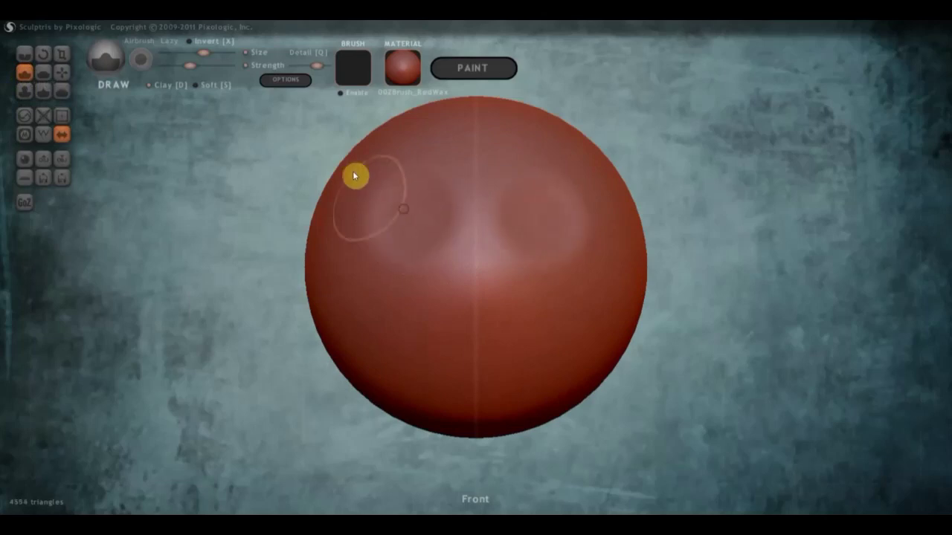
{"action": "left_click", "coordinate": [149, 85]}
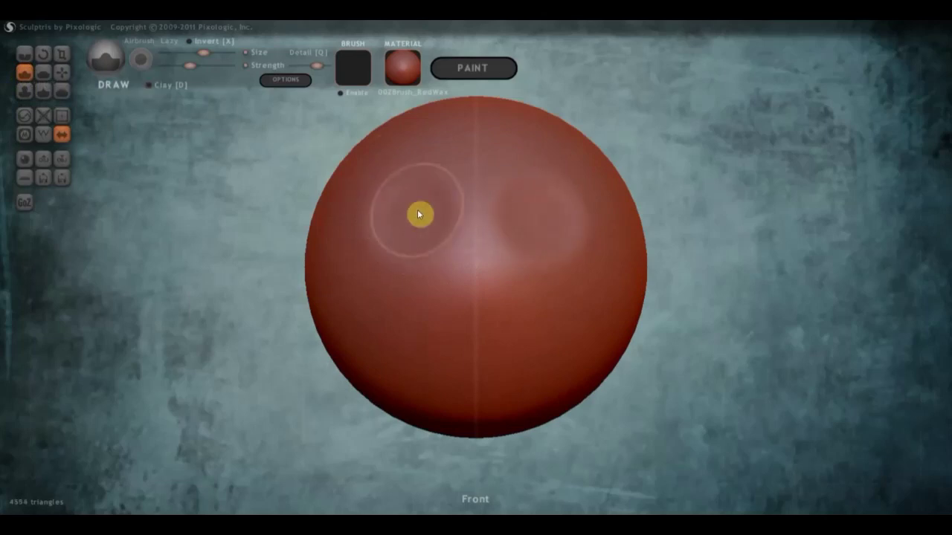
{"action": "mouse_move", "coordinate": [418, 215]}
{"action": "left_mouse_down"}
{"action": "mouse_move", "coordinate": [401, 223]}
{"action": "mouse_move", "coordinate": [418, 212]}
{"action": "mouse_move", "coordinate": [413, 234]}
{"action": "mouse_move", "coordinate": [439, 231]}
{"action": "mouse_move", "coordinate": [462, 252]}
{"action": "left_mouse_up"}
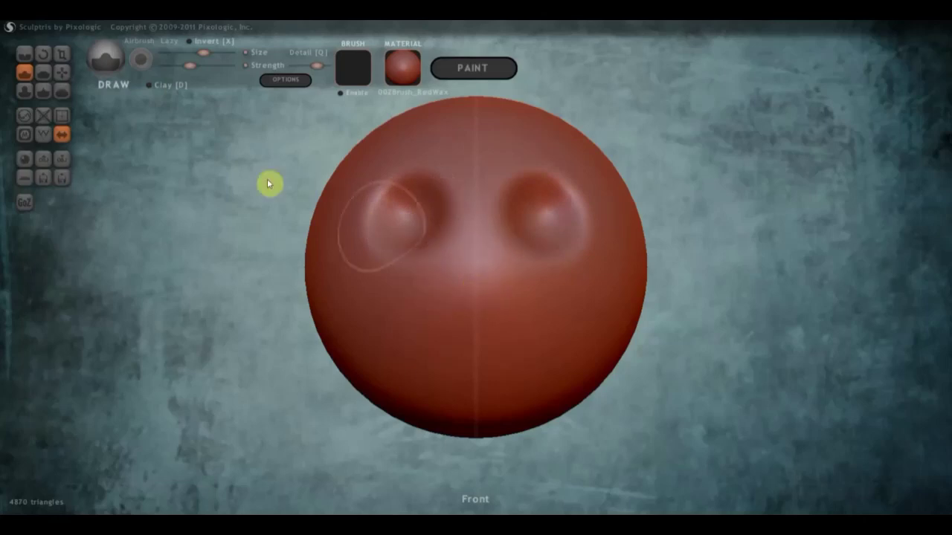
Step: Shape a nose ridge down from between the eyes, then check it in profile
{"action": "mouse_move", "coordinate": [497, 243]}
{"action": "left_mouse_down"}
{"action": "mouse_move", "coordinate": [472, 242]}
{"action": "mouse_move", "coordinate": [476, 298]}
{"action": "mouse_move", "coordinate": [410, 300]}
{"action": "mouse_move", "coordinate": [468, 312]}
{"action": "mouse_move", "coordinate": [456, 297]}
{"action": "mouse_move", "coordinate": [463, 317]}
{"action": "left_mouse_up"}
{"action": "key", "text": "ctrl+z"}
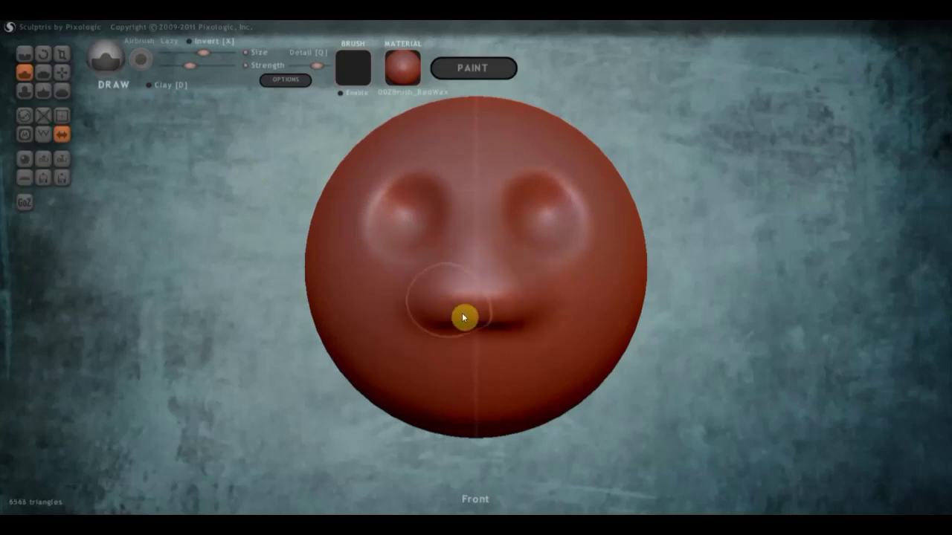
{"action": "mouse_move", "coordinate": [479, 243]}
{"action": "left_mouse_down"}
{"action": "mouse_move", "coordinate": [463, 302]}
{"action": "mouse_move", "coordinate": [468, 221]}
{"action": "mouse_move", "coordinate": [467, 253]}
{"action": "left_mouse_up"}
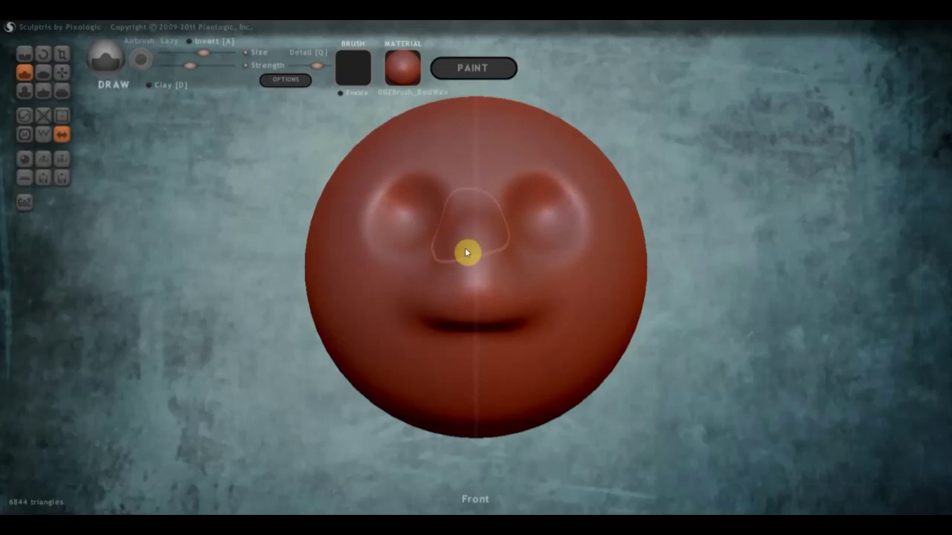
{"action": "right_click_drag", "start_coordinate": [592, 310], "coordinate": [691, 305]}
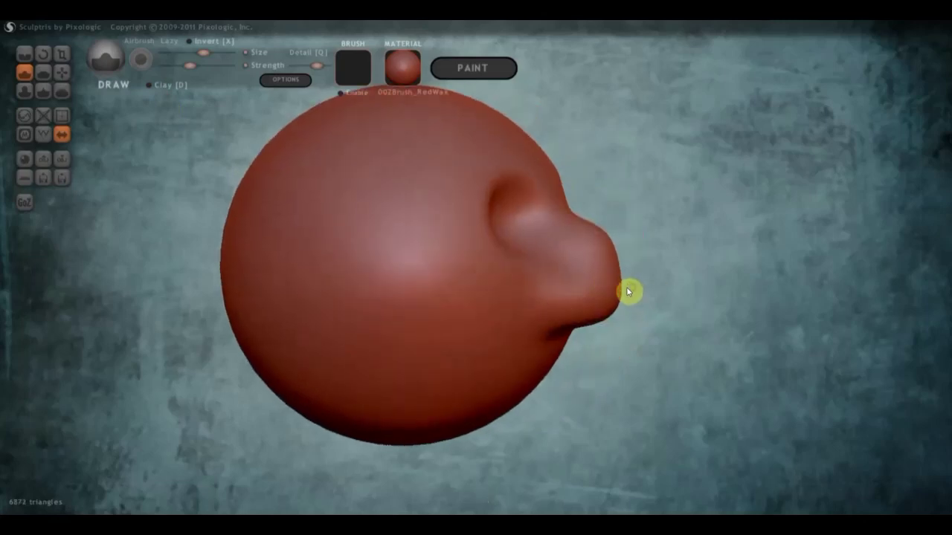
{"action": "right_click_drag", "start_coordinate": [629, 291], "coordinate": [446, 295]}
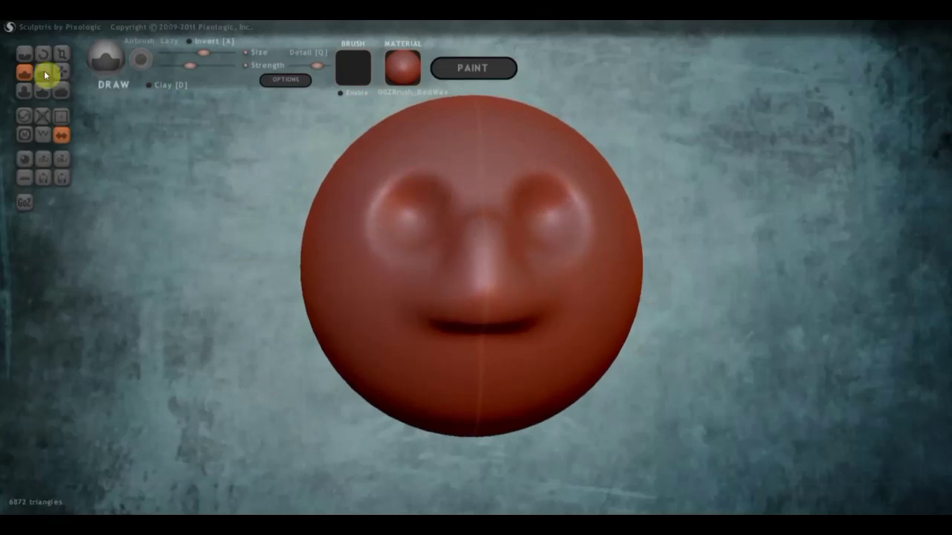
Step: Crease a line below the mouth from cheek to cheek, then return to Draw
{"action": "left_click", "coordinate": [22, 54]}
{"action": "right_click_drag", "start_coordinate": [393, 314], "coordinate": [424, 327]}
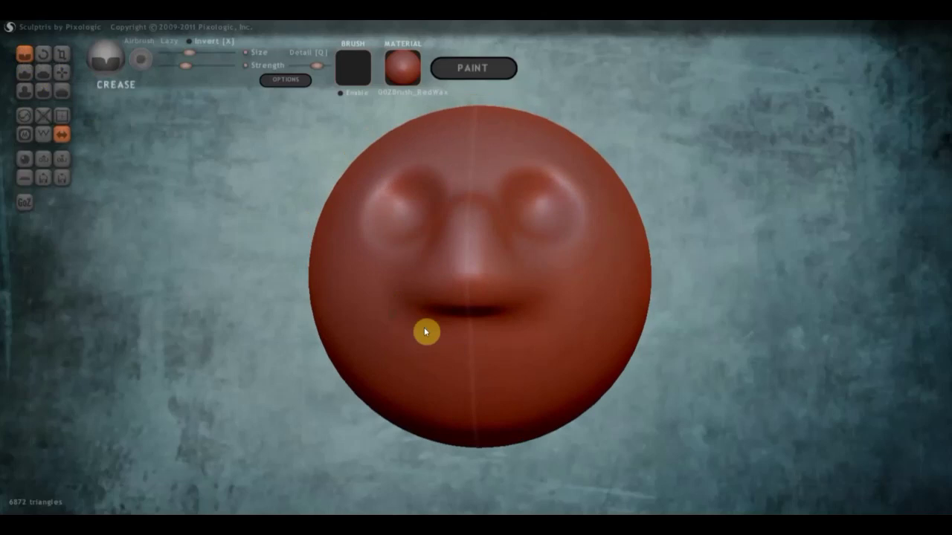
{"action": "mouse_move", "coordinate": [559, 352]}
{"action": "left_mouse_down"}
{"action": "mouse_move", "coordinate": [486, 352]}
{"action": "mouse_move", "coordinate": [403, 331]}
{"action": "mouse_move", "coordinate": [471, 353]}
{"action": "mouse_move", "coordinate": [406, 342]}
{"action": "mouse_move", "coordinate": [506, 352]}
{"action": "mouse_move", "coordinate": [580, 345]}
{"action": "left_mouse_up"}
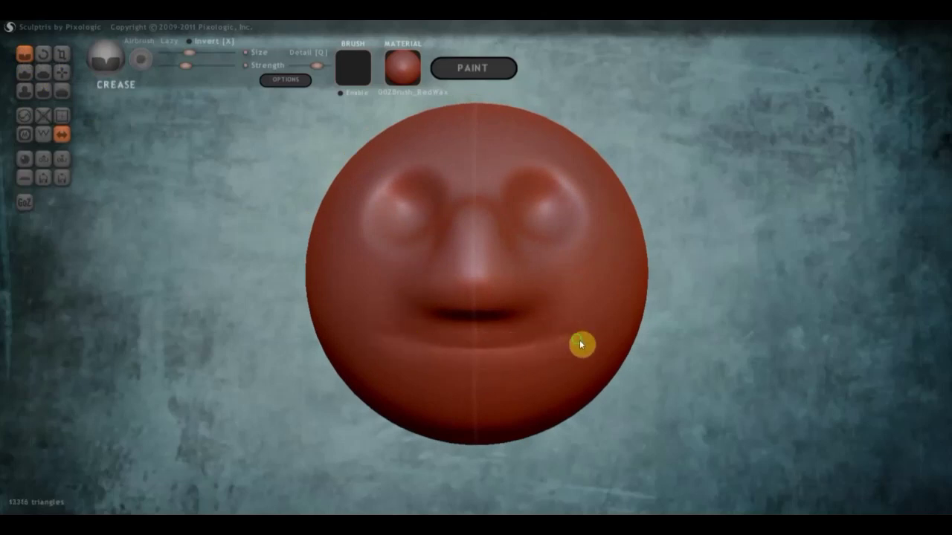
{"action": "mouse_move", "coordinate": [580, 344]}
{"action": "right_mouse_down"}
{"action": "mouse_move", "coordinate": [616, 352]}
{"action": "mouse_move", "coordinate": [605, 345]}
{"action": "right_mouse_up"}
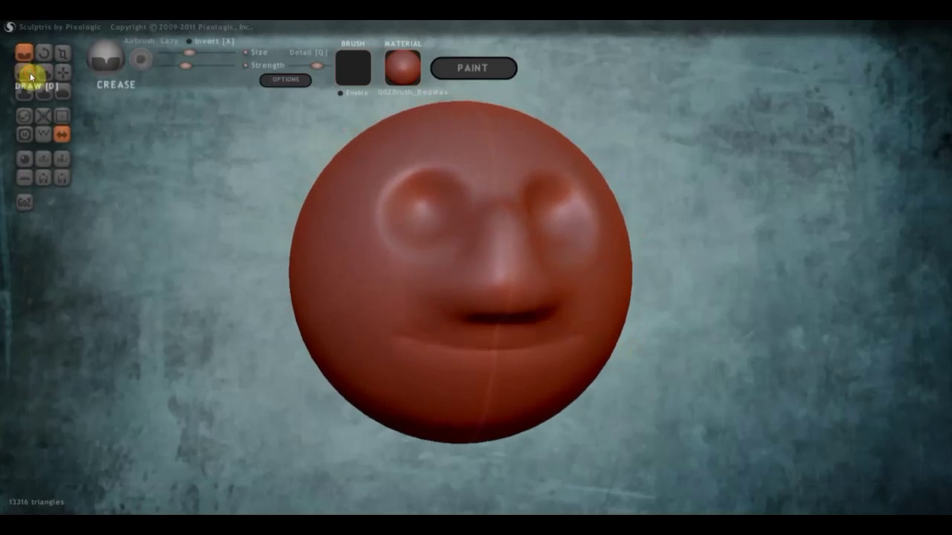
{"action": "left_click", "coordinate": [29, 72]}
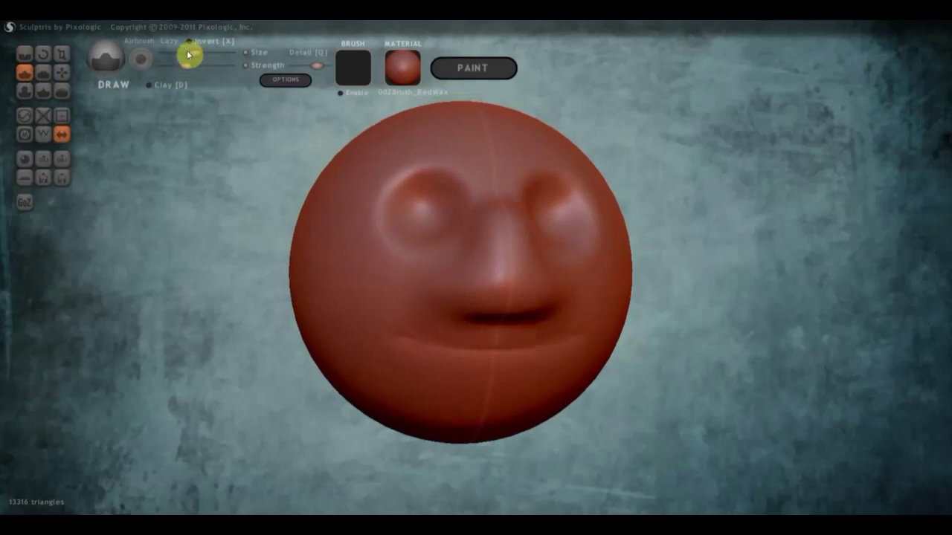
Step: Build up rounded lips and a bulging lower lip under the mouth, checking from several angles
{"action": "mouse_move", "coordinate": [518, 344]}
{"action": "left_mouse_down"}
{"action": "mouse_move", "coordinate": [374, 329]}
{"action": "mouse_move", "coordinate": [490, 345]}
{"action": "mouse_move", "coordinate": [382, 327]}
{"action": "left_mouse_up"}
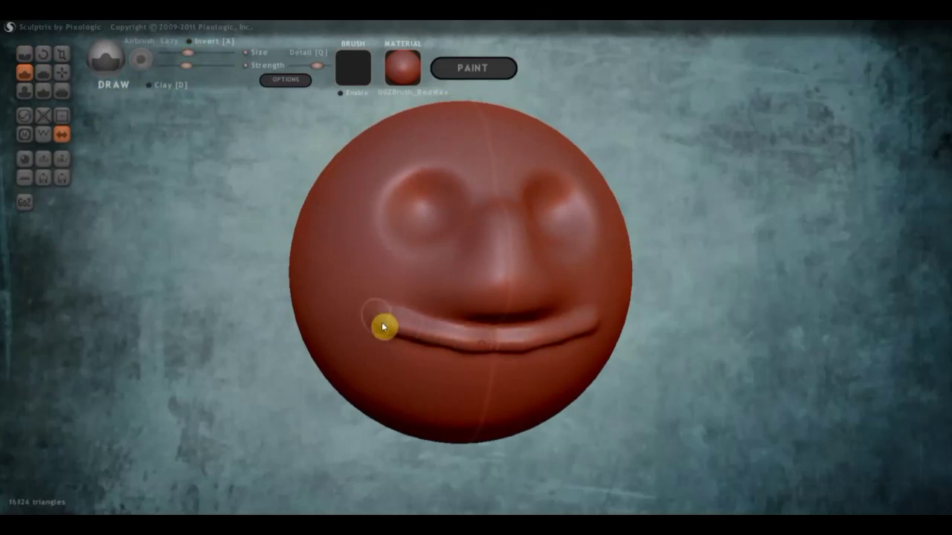
{"action": "mouse_move", "coordinate": [492, 352]}
{"action": "right_mouse_down"}
{"action": "mouse_move", "coordinate": [554, 355]}
{"action": "mouse_move", "coordinate": [469, 344]}
{"action": "mouse_move", "coordinate": [460, 334]}
{"action": "mouse_move", "coordinate": [488, 348]}
{"action": "mouse_move", "coordinate": [476, 342]}
{"action": "mouse_move", "coordinate": [468, 359]}
{"action": "mouse_move", "coordinate": [463, 333]}
{"action": "right_mouse_up"}
{"action": "scroll", "coordinate": [471, 353], "scroll_direction": "down", "scroll_amount": 3}
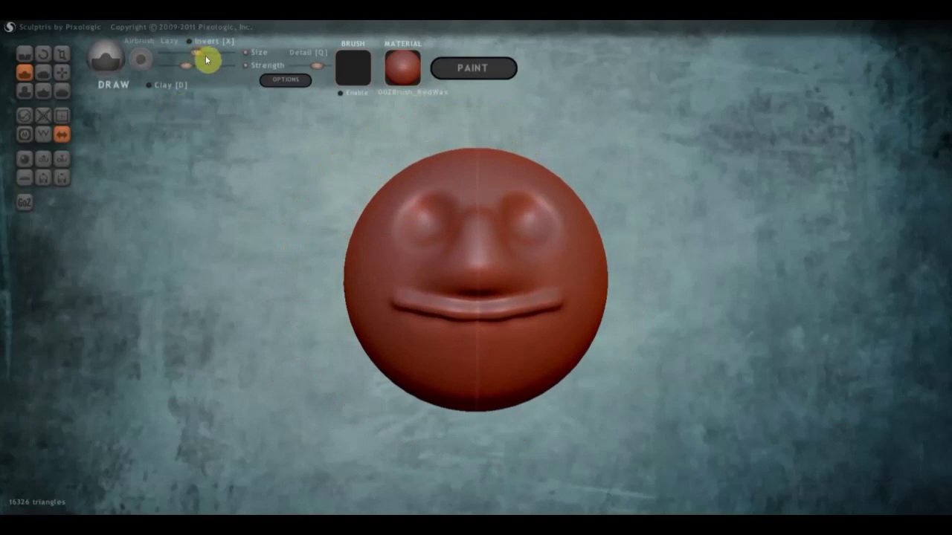
{"action": "right_click_drag", "start_coordinate": [451, 342], "coordinate": [469, 335]}
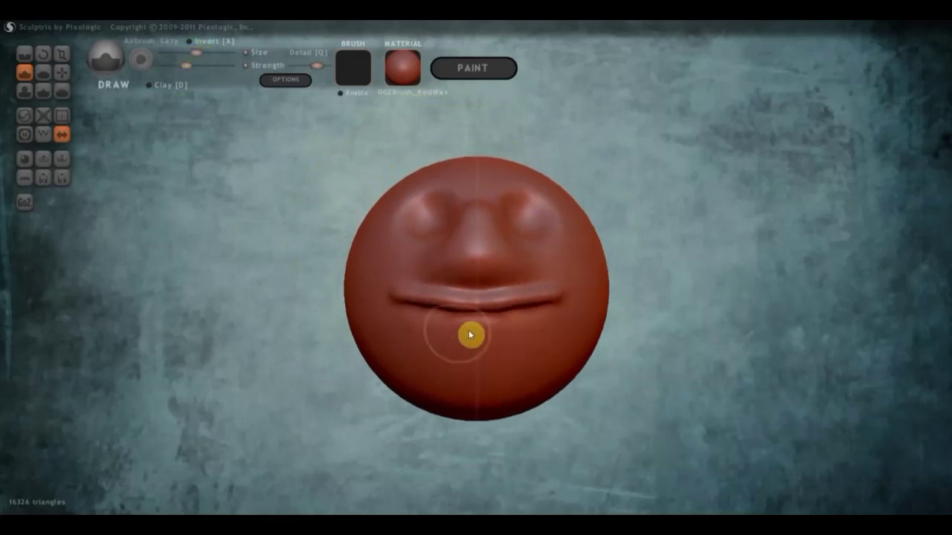
{"action": "mouse_move", "coordinate": [470, 335]}
{"action": "left_mouse_down"}
{"action": "mouse_move", "coordinate": [499, 340]}
{"action": "mouse_move", "coordinate": [418, 329]}
{"action": "mouse_move", "coordinate": [491, 325]}
{"action": "mouse_move", "coordinate": [429, 328]}
{"action": "mouse_move", "coordinate": [465, 339]}
{"action": "left_mouse_up"}
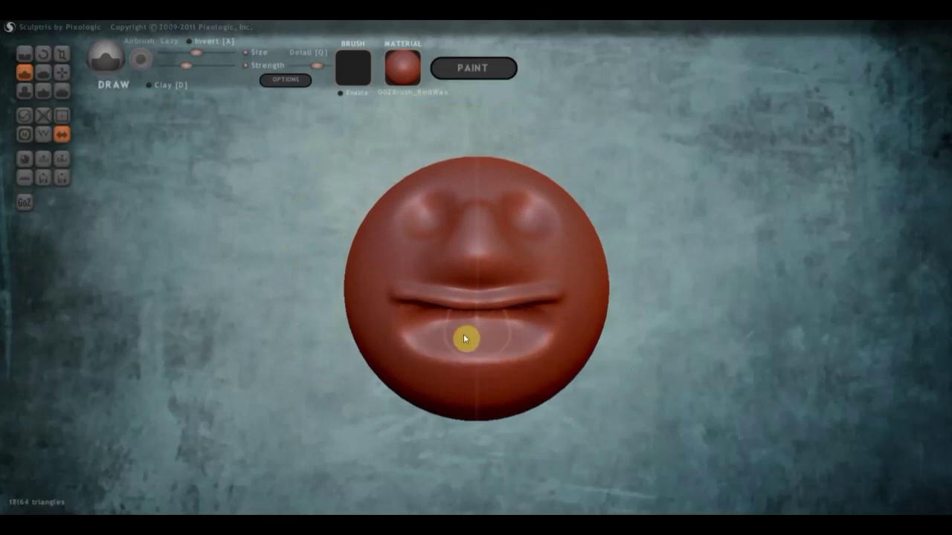
{"action": "mouse_move", "coordinate": [464, 339]}
{"action": "right_mouse_down"}
{"action": "mouse_move", "coordinate": [453, 303]}
{"action": "mouse_move", "coordinate": [389, 333]}
{"action": "mouse_move", "coordinate": [448, 338]}
{"action": "right_mouse_up"}
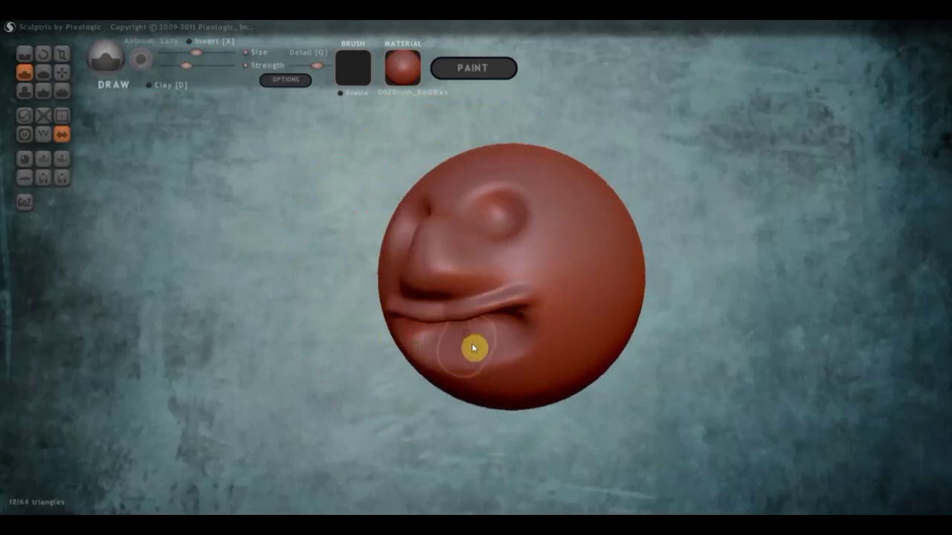
{"action": "left_click_drag", "start_coordinate": [472, 348], "coordinate": [506, 332]}
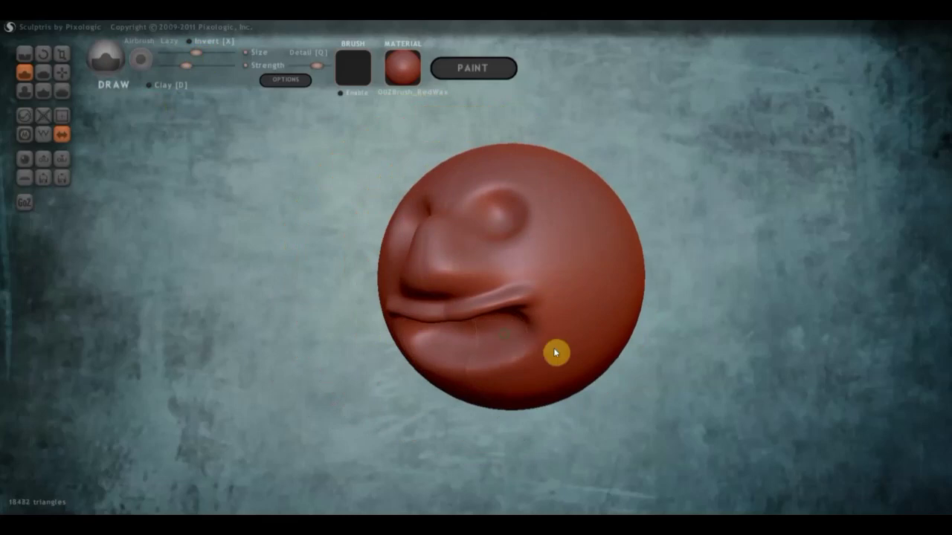
{"action": "mouse_move", "coordinate": [555, 352]}
{"action": "right_mouse_down"}
{"action": "mouse_move", "coordinate": [566, 333]}
{"action": "mouse_move", "coordinate": [558, 330]}
{"action": "right_mouse_up"}
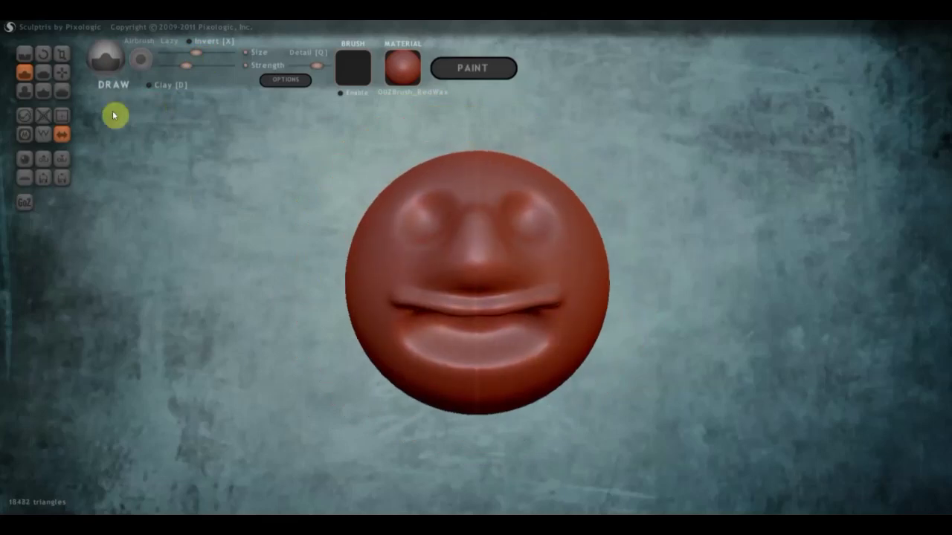
Step: Toggle Clay off and back on and make the brush slightly smaller
{"action": "left_click", "coordinate": [25, 72]}
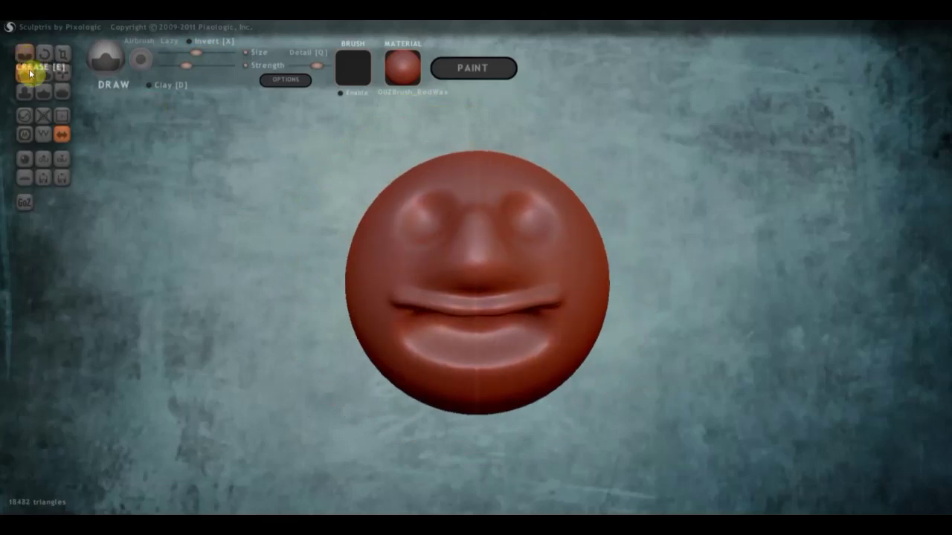
{"action": "left_click", "coordinate": [148, 90]}
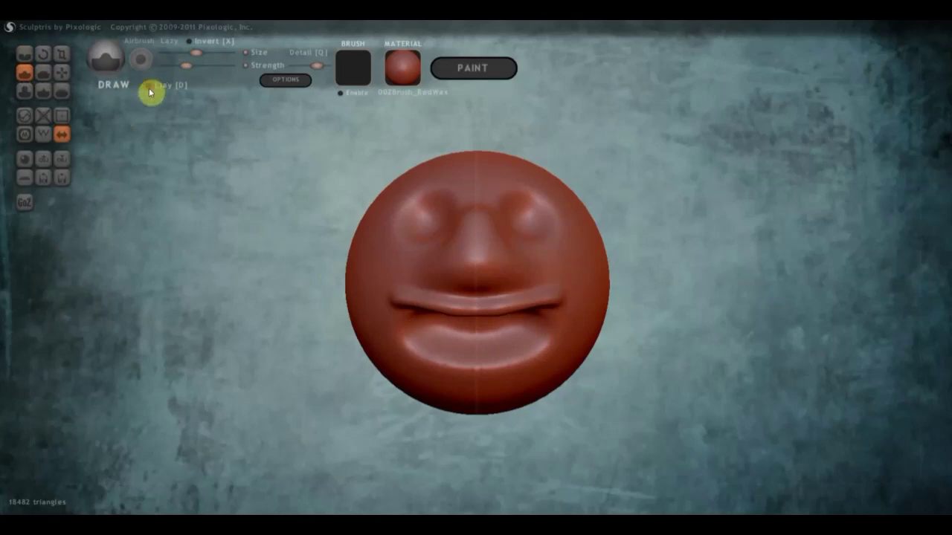
{"action": "scroll", "coordinate": [335, 310], "scroll_direction": "up", "scroll_amount": 2}
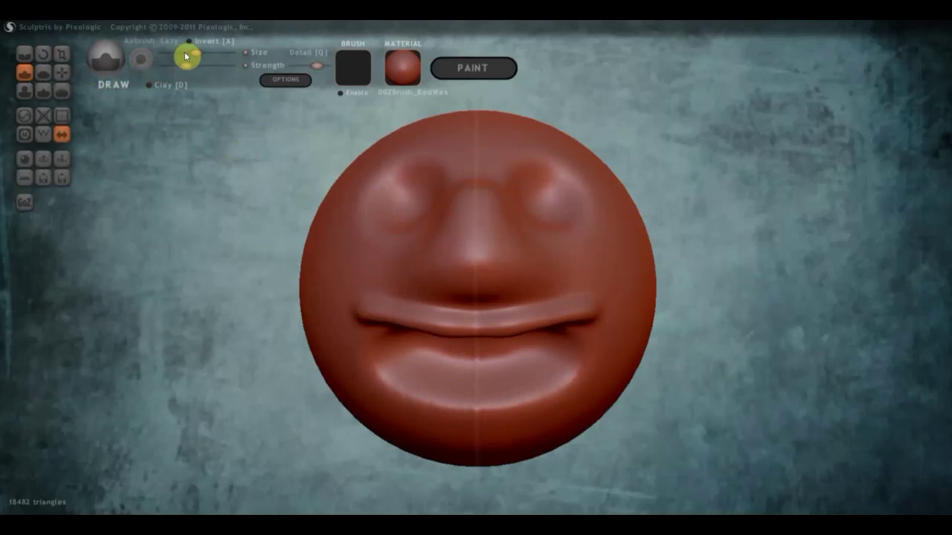
{"action": "left_click_drag", "start_coordinate": [186, 56], "coordinate": [188, 52]}
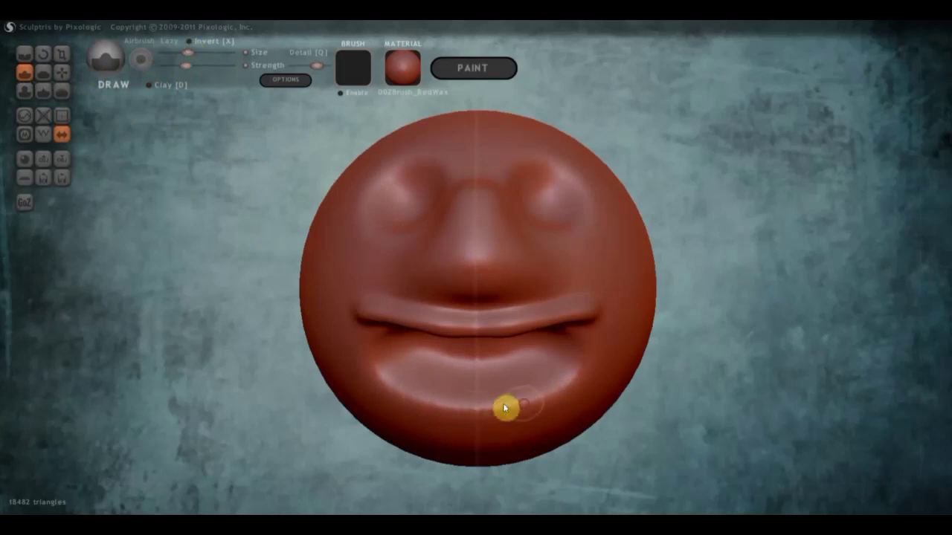
Step: Build a protruding chin and jaw downward beneath the lower lip
{"action": "mouse_move", "coordinate": [504, 407]}
{"action": "left_mouse_down"}
{"action": "mouse_move", "coordinate": [397, 382]}
{"action": "mouse_move", "coordinate": [468, 423]}
{"action": "mouse_move", "coordinate": [380, 364]}
{"action": "mouse_move", "coordinate": [446, 426]}
{"action": "mouse_move", "coordinate": [484, 427]}
{"action": "left_mouse_up"}
{"action": "right_click_drag", "start_coordinate": [484, 427], "coordinate": [482, 402]}
{"action": "scroll", "coordinate": [484, 405], "scroll_direction": "down", "scroll_amount": 3}
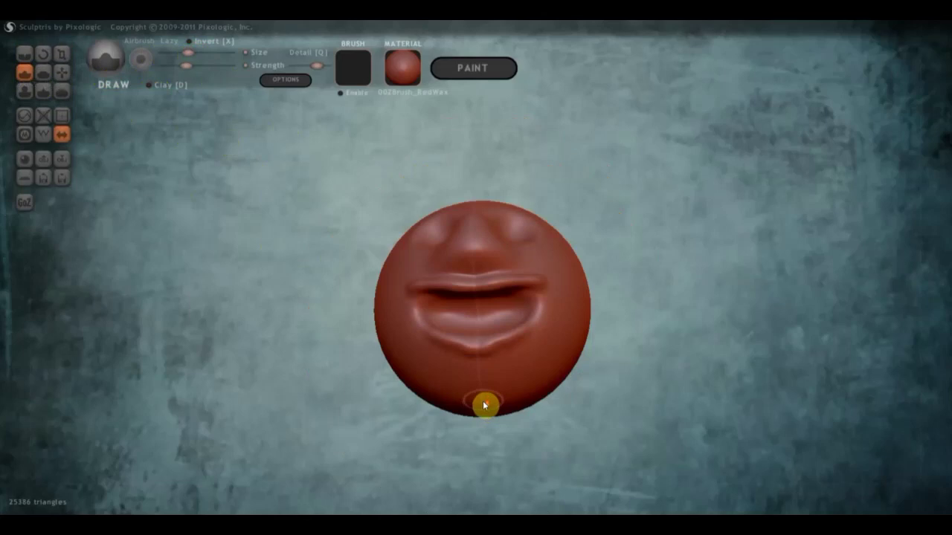
{"action": "scroll", "coordinate": [484, 405], "scroll_direction": "down", "scroll_amount": 2}
{"action": "left_click_drag", "start_coordinate": [484, 395], "coordinate": [486, 378]}
{"action": "right_click_drag", "start_coordinate": [486, 378], "coordinate": [484, 366]}
{"action": "mouse_move", "coordinate": [484, 365]}
{"action": "left_mouse_down"}
{"action": "mouse_move", "coordinate": [518, 377]}
{"action": "mouse_move", "coordinate": [446, 372]}
{"action": "mouse_move", "coordinate": [476, 382]}
{"action": "mouse_move", "coordinate": [481, 372]}
{"action": "mouse_move", "coordinate": [450, 367]}
{"action": "mouse_move", "coordinate": [457, 376]}
{"action": "left_mouse_up"}
{"action": "mouse_move", "coordinate": [456, 376]}
{"action": "right_mouse_down"}
{"action": "mouse_move", "coordinate": [513, 395]}
{"action": "mouse_move", "coordinate": [572, 394]}
{"action": "mouse_move", "coordinate": [453, 409]}
{"action": "right_mouse_up"}
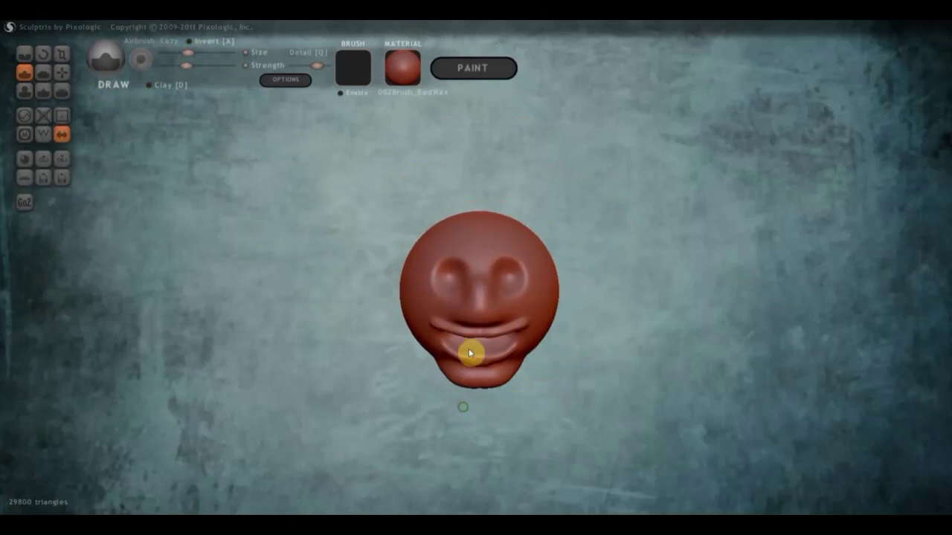
Step: Refine the nose and the upper lip beneath it
{"action": "scroll", "coordinate": [469, 353], "scroll_direction": "up", "scroll_amount": 3}
{"action": "right_click_drag", "start_coordinate": [465, 335], "coordinate": [503, 335]}
{"action": "mouse_move", "coordinate": [482, 344]}
{"action": "left_mouse_down"}
{"action": "mouse_move", "coordinate": [474, 347]}
{"action": "mouse_move", "coordinate": [491, 341]}
{"action": "mouse_move", "coordinate": [480, 354]}
{"action": "mouse_move", "coordinate": [535, 355]}
{"action": "left_mouse_up"}
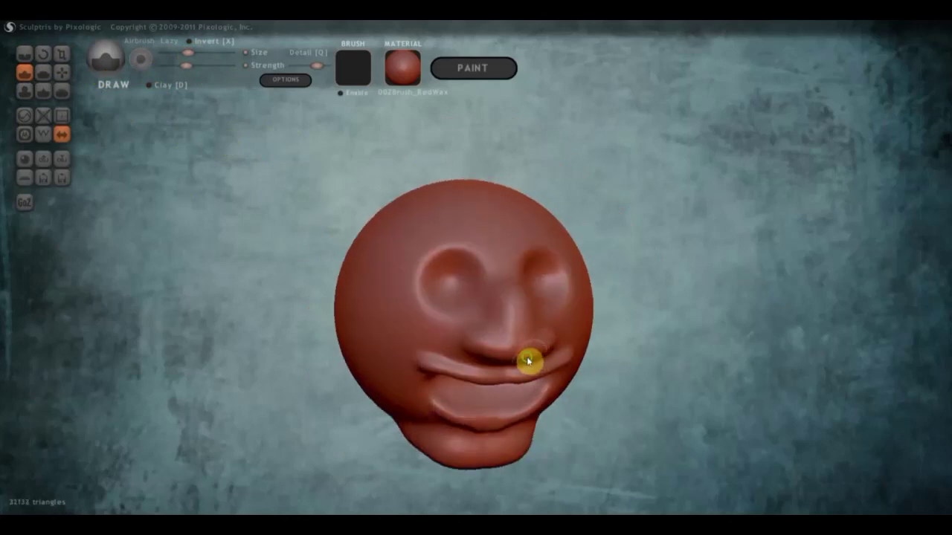
{"action": "mouse_move", "coordinate": [528, 361]}
{"action": "right_mouse_down"}
{"action": "mouse_move", "coordinate": [469, 352]}
{"action": "mouse_move", "coordinate": [498, 354]}
{"action": "mouse_move", "coordinate": [501, 332]}
{"action": "right_mouse_up"}
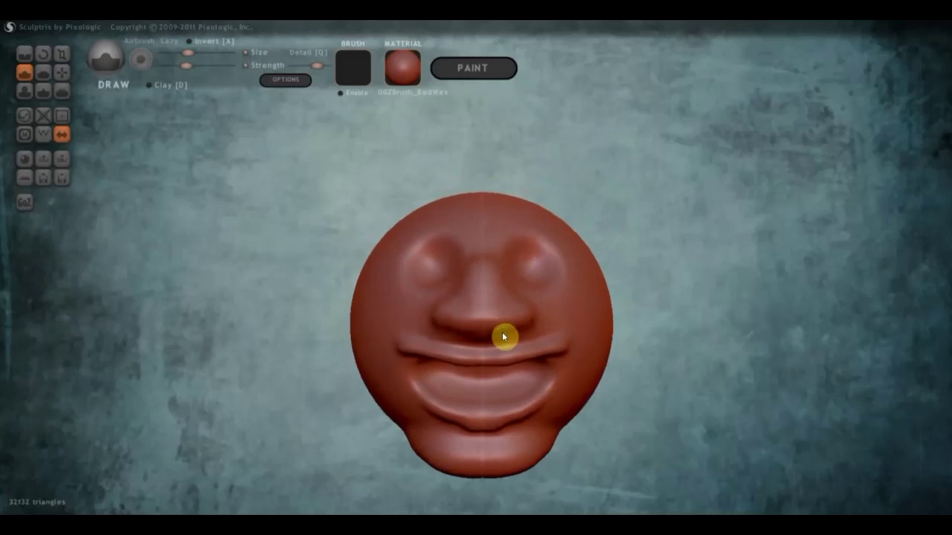
Step: With the Grab brush, pull the jaw forward and round the nose tip into a bigger bulb
{"action": "left_click", "coordinate": [63, 72]}
{"action": "mouse_move", "coordinate": [461, 305]}
{"action": "right_mouse_down"}
{"action": "mouse_move", "coordinate": [611, 298]}
{"action": "mouse_move", "coordinate": [542, 382]}
{"action": "right_mouse_up"}
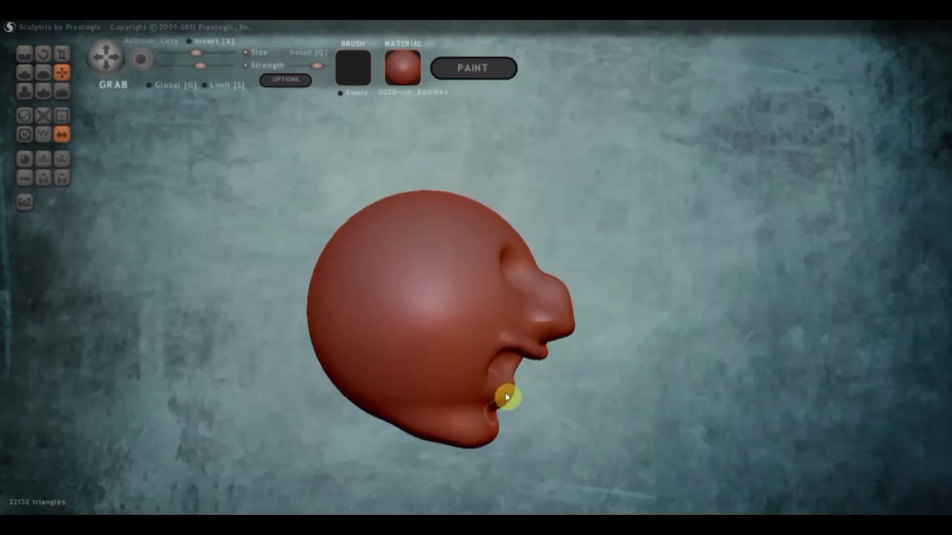
{"action": "scroll", "coordinate": [507, 395], "scroll_direction": "down", "scroll_amount": 3}
{"action": "mouse_move", "coordinate": [491, 364]}
{"action": "left_mouse_down"}
{"action": "mouse_move", "coordinate": [516, 372]}
{"action": "mouse_move", "coordinate": [529, 350]}
{"action": "mouse_move", "coordinate": [543, 361]}
{"action": "left_mouse_up"}
{"action": "scroll", "coordinate": [511, 367], "scroll_direction": "up", "scroll_amount": 2}
{"action": "scroll", "coordinate": [541, 305], "scroll_direction": "up", "scroll_amount": 2}
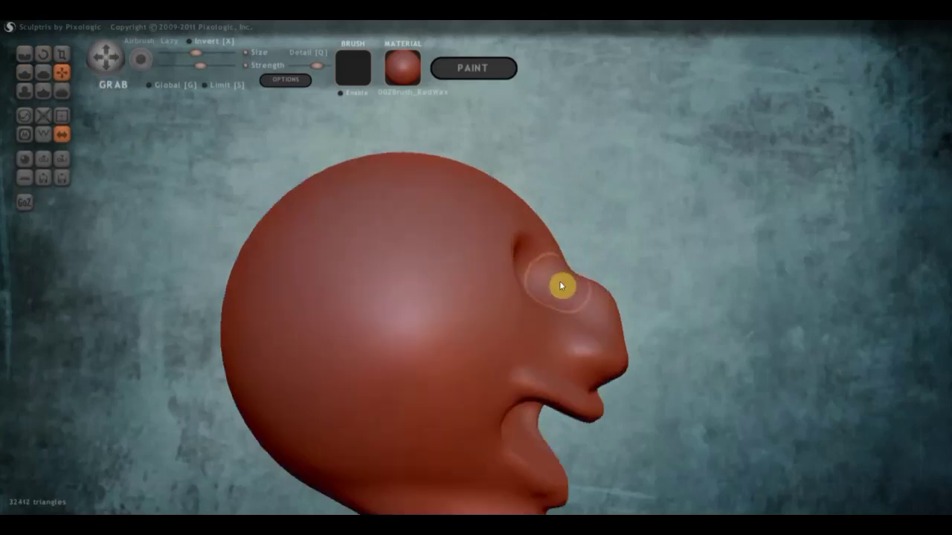
{"action": "mouse_move", "coordinate": [558, 285]}
{"action": "left_mouse_down"}
{"action": "mouse_move", "coordinate": [570, 270]}
{"action": "mouse_move", "coordinate": [551, 272]}
{"action": "mouse_move", "coordinate": [559, 278]}
{"action": "mouse_move", "coordinate": [555, 260]}
{"action": "left_mouse_up"}
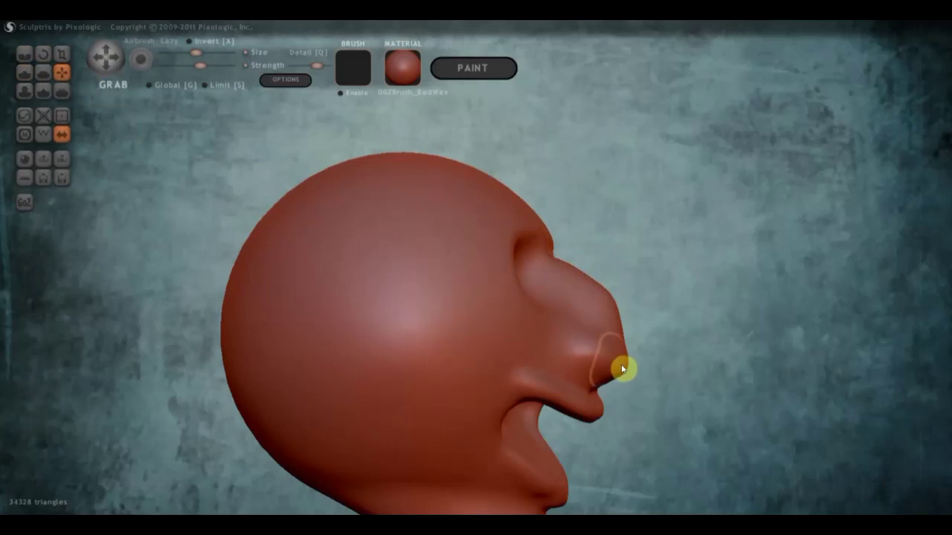
{"action": "mouse_move", "coordinate": [639, 374]}
{"action": "left_mouse_down"}
{"action": "mouse_move", "coordinate": [617, 334]}
{"action": "mouse_move", "coordinate": [626, 325]}
{"action": "left_mouse_up"}
{"action": "right_click_drag", "start_coordinate": [588, 347], "coordinate": [487, 331]}
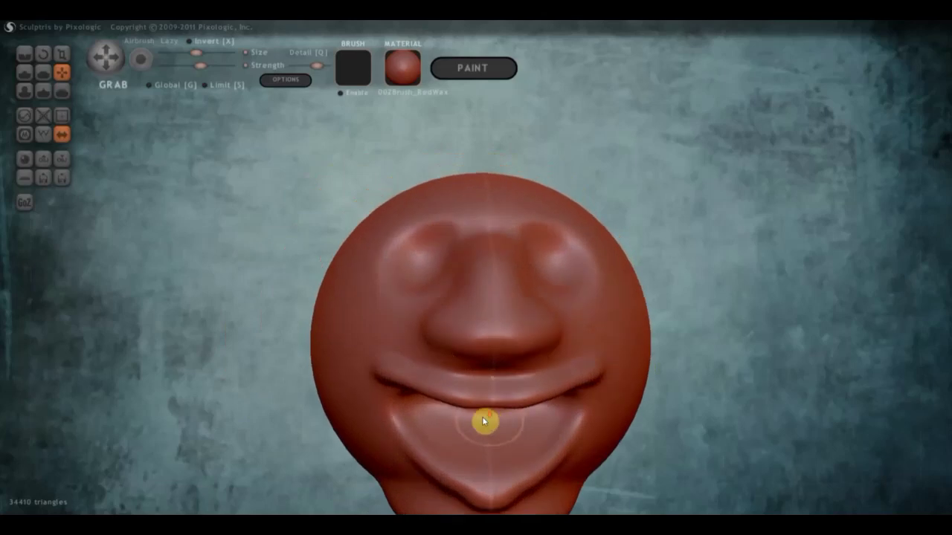
Step: Pull the mouth wide open with a broad, hanging tongue-like lower lip
{"action": "right_click_drag", "start_coordinate": [484, 421], "coordinate": [463, 440]}
{"action": "mouse_move", "coordinate": [461, 439]}
{"action": "left_mouse_down"}
{"action": "mouse_move", "coordinate": [440, 454]}
{"action": "mouse_move", "coordinate": [476, 458]}
{"action": "left_mouse_up"}
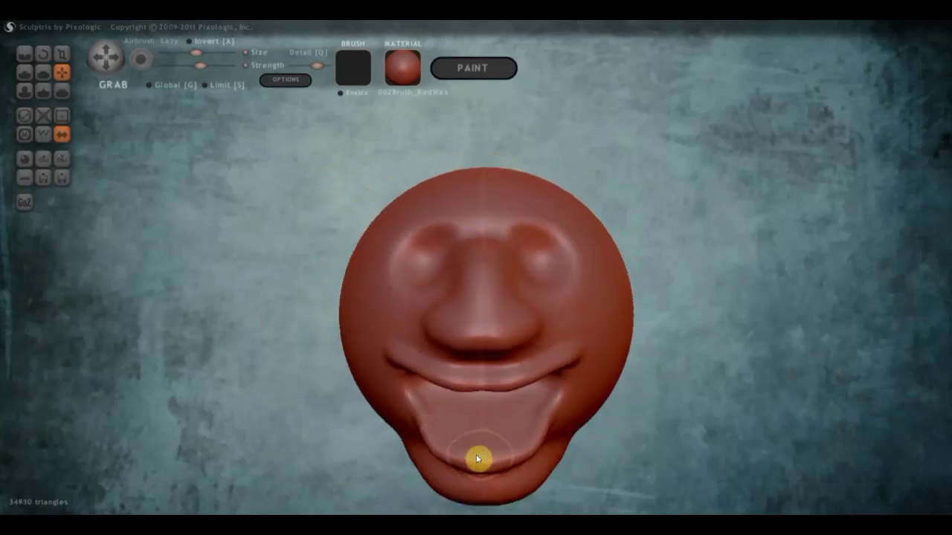
{"action": "mouse_move", "coordinate": [491, 452]}
{"action": "right_mouse_down"}
{"action": "mouse_move", "coordinate": [495, 468]}
{"action": "mouse_move", "coordinate": [454, 439]}
{"action": "right_mouse_up"}
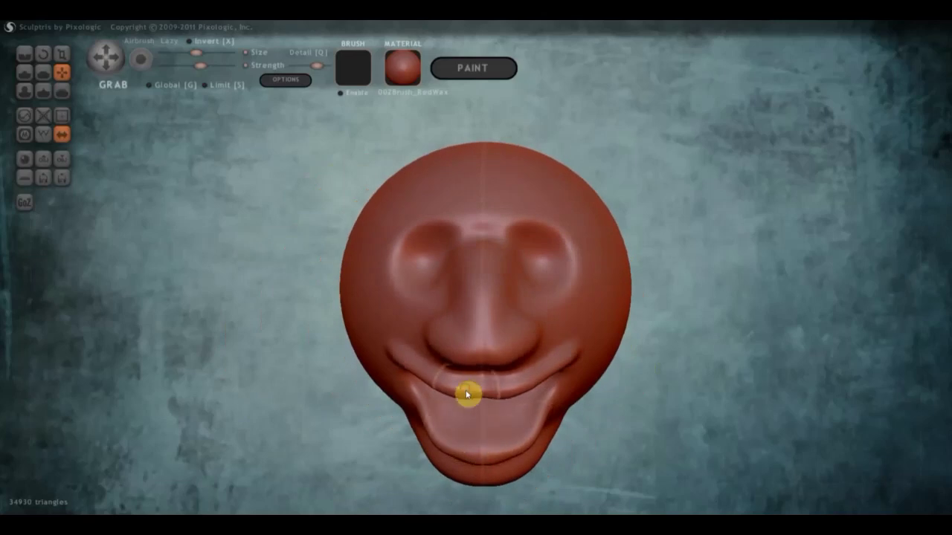
{"action": "mouse_move", "coordinate": [467, 394]}
{"action": "left_mouse_down"}
{"action": "mouse_move", "coordinate": [466, 404]}
{"action": "mouse_move", "coordinate": [436, 408]}
{"action": "mouse_move", "coordinate": [476, 403]}
{"action": "left_mouse_up"}
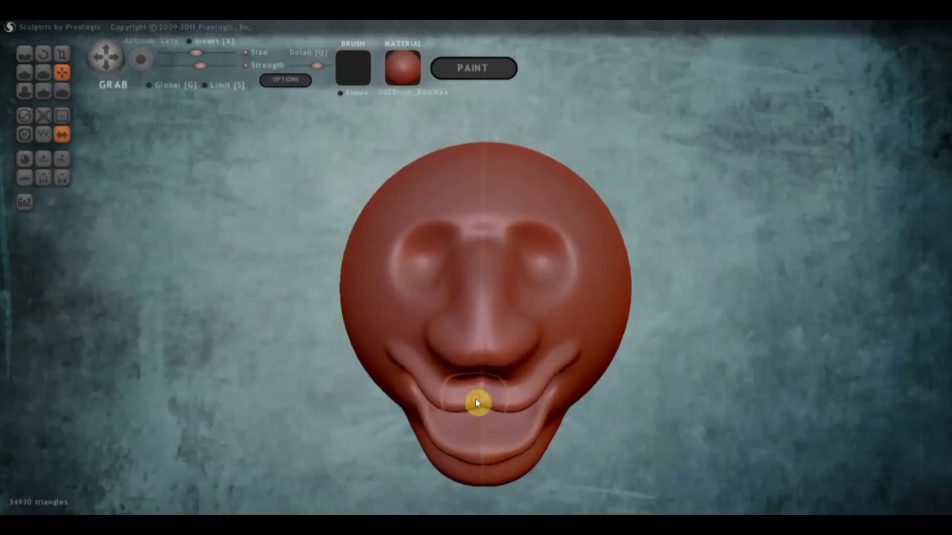
{"action": "mouse_move", "coordinate": [483, 414]}
{"action": "right_mouse_down"}
{"action": "mouse_move", "coordinate": [511, 381]}
{"action": "mouse_move", "coordinate": [614, 357]}
{"action": "mouse_move", "coordinate": [533, 409]}
{"action": "mouse_move", "coordinate": [566, 392]}
{"action": "mouse_move", "coordinate": [542, 397]}
{"action": "right_mouse_up"}
{"action": "mouse_move", "coordinate": [542, 397]}
{"action": "left_mouse_down"}
{"action": "mouse_move", "coordinate": [514, 404]}
{"action": "mouse_move", "coordinate": [537, 397]}
{"action": "left_mouse_up"}
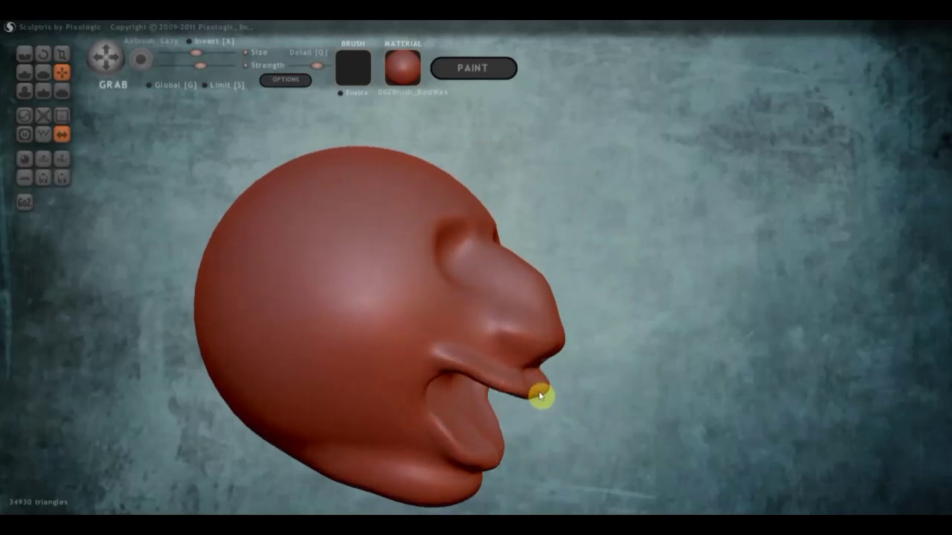
{"action": "mouse_move", "coordinate": [543, 404]}
{"action": "right_mouse_down"}
{"action": "mouse_move", "coordinate": [565, 403]}
{"action": "mouse_move", "coordinate": [486, 394]}
{"action": "mouse_move", "coordinate": [472, 363]}
{"action": "right_mouse_up"}
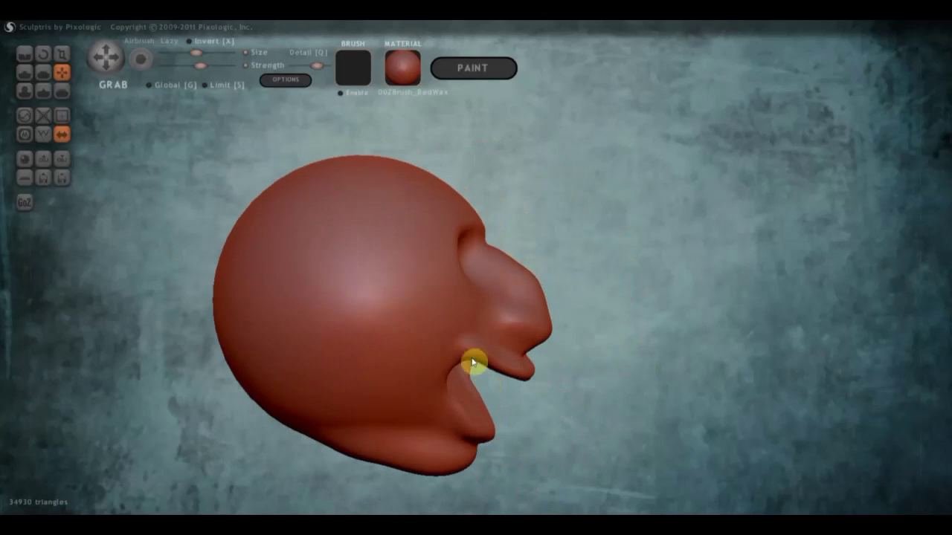
{"action": "mouse_move", "coordinate": [472, 346]}
{"action": "left_mouse_down"}
{"action": "mouse_move", "coordinate": [440, 377]}
{"action": "mouse_move", "coordinate": [446, 361]}
{"action": "mouse_move", "coordinate": [459, 361]}
{"action": "left_mouse_up"}
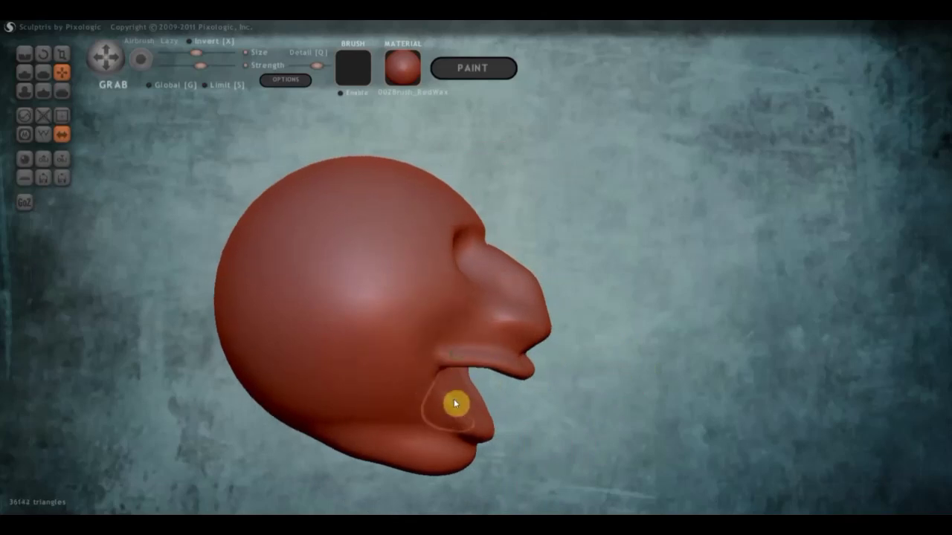
{"action": "mouse_move", "coordinate": [456, 403]}
{"action": "left_mouse_down"}
{"action": "mouse_move", "coordinate": [423, 386]}
{"action": "mouse_move", "coordinate": [441, 404]}
{"action": "left_mouse_up"}
{"action": "mouse_move", "coordinate": [442, 404]}
{"action": "right_mouse_down"}
{"action": "mouse_move", "coordinate": [305, 399]}
{"action": "mouse_move", "coordinate": [302, 408]}
{"action": "right_mouse_up"}
{"action": "scroll", "coordinate": [391, 313], "scroll_direction": "up", "scroll_amount": 2}
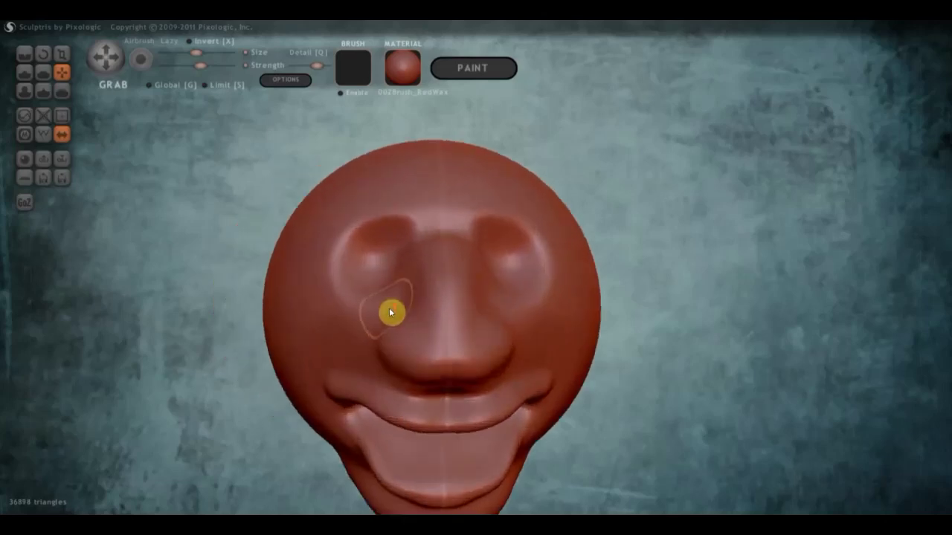
Step: With the Crease brush, carve lines at the brow, beside the nose and across the forehead
{"action": "left_click", "coordinate": [25, 53]}
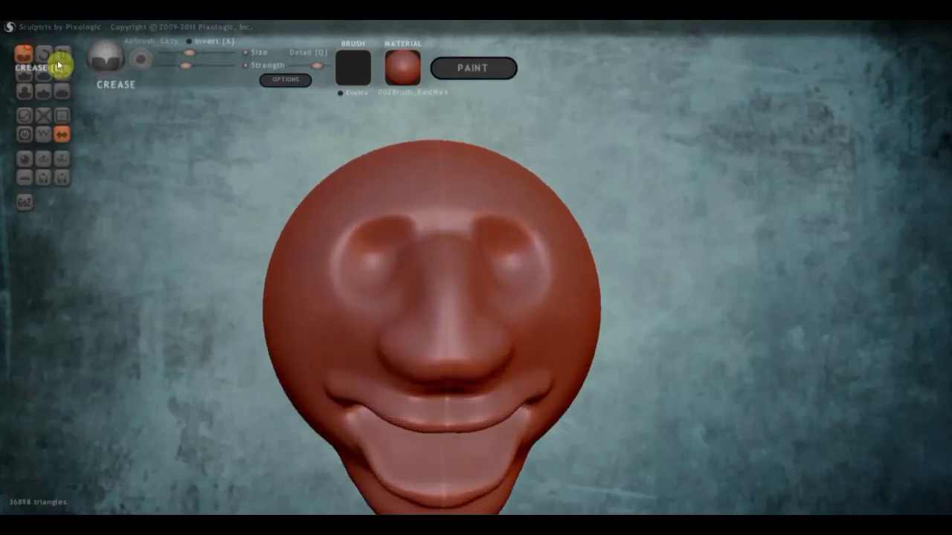
{"action": "mouse_move", "coordinate": [448, 255]}
{"action": "left_mouse_down"}
{"action": "mouse_move", "coordinate": [469, 238]}
{"action": "mouse_move", "coordinate": [423, 242]}
{"action": "mouse_move", "coordinate": [436, 237]}
{"action": "mouse_move", "coordinate": [406, 295]}
{"action": "mouse_move", "coordinate": [410, 288]}
{"action": "left_mouse_up"}
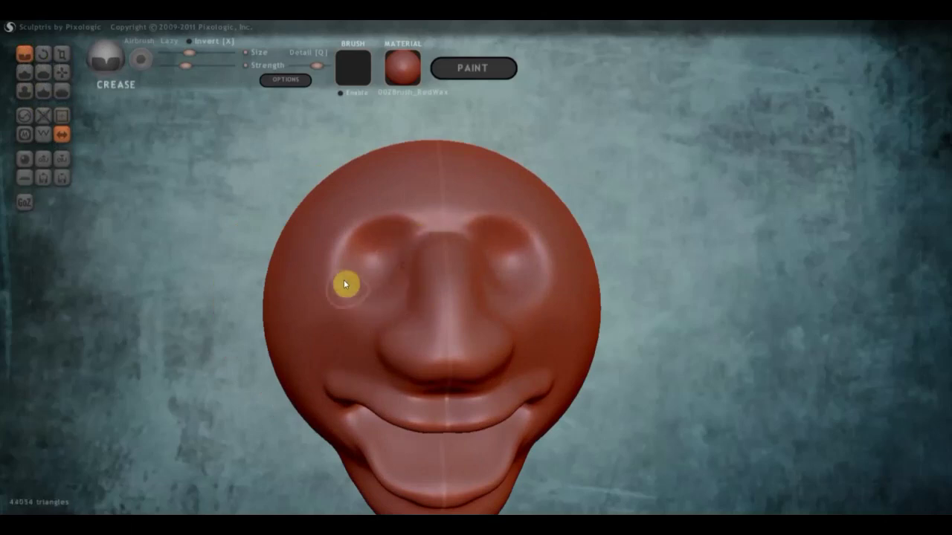
{"action": "left_click_drag", "start_coordinate": [344, 283], "coordinate": [419, 272]}
{"action": "left_click_drag", "start_coordinate": [429, 198], "coordinate": [425, 211]}
{"action": "mouse_move", "coordinate": [405, 181]}
{"action": "left_mouse_down"}
{"action": "mouse_move", "coordinate": [427, 186]}
{"action": "mouse_move", "coordinate": [367, 187]}
{"action": "mouse_move", "coordinate": [421, 183]}
{"action": "mouse_move", "coordinate": [414, 228]}
{"action": "left_mouse_up"}
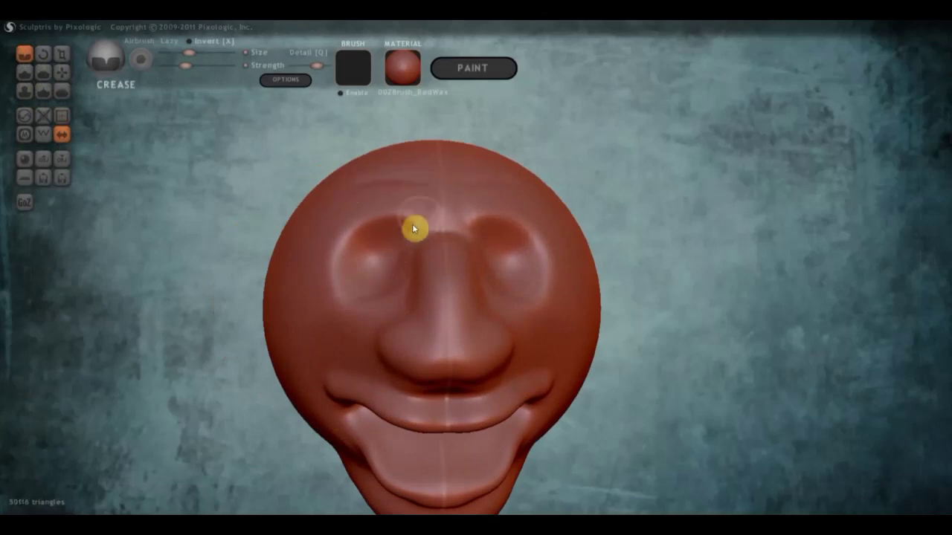
Step: Build up clay over the brow with the Draw brush to narrow the eyes
{"action": "left_click", "coordinate": [24, 72]}
{"action": "scroll", "coordinate": [409, 201], "scroll_direction": "down", "scroll_amount": 2}
{"action": "mouse_move", "coordinate": [400, 199]}
{"action": "left_mouse_down"}
{"action": "mouse_move", "coordinate": [427, 215]}
{"action": "mouse_move", "coordinate": [397, 240]}
{"action": "mouse_move", "coordinate": [419, 246]}
{"action": "mouse_move", "coordinate": [346, 248]}
{"action": "mouse_move", "coordinate": [400, 225]}
{"action": "mouse_move", "coordinate": [388, 216]}
{"action": "mouse_move", "coordinate": [364, 222]}
{"action": "mouse_move", "coordinate": [407, 222]}
{"action": "left_mouse_up"}
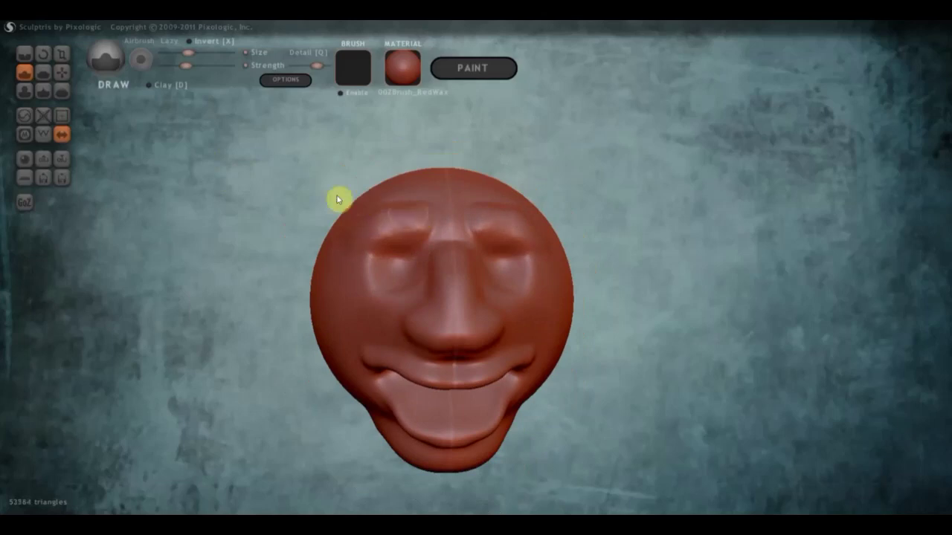
Step: Flatten the brow ridge and eye sockets into smooth hollows using the Flatten brush
{"action": "left_click", "coordinate": [44, 72]}
{"action": "mouse_move", "coordinate": [303, 139]}
{"action": "left_mouse_down"}
{"action": "mouse_move", "coordinate": [303, 177]}
{"action": "mouse_move", "coordinate": [376, 219]}
{"action": "left_mouse_up"}
{"action": "scroll", "coordinate": [365, 220], "scroll_direction": "up", "scroll_amount": 3}
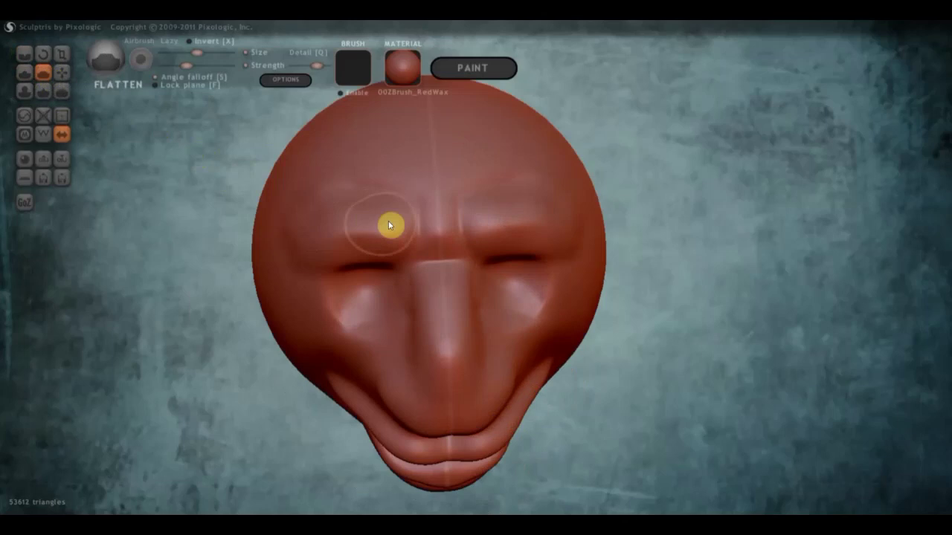
{"action": "left_click_drag", "start_coordinate": [336, 239], "coordinate": [376, 232]}
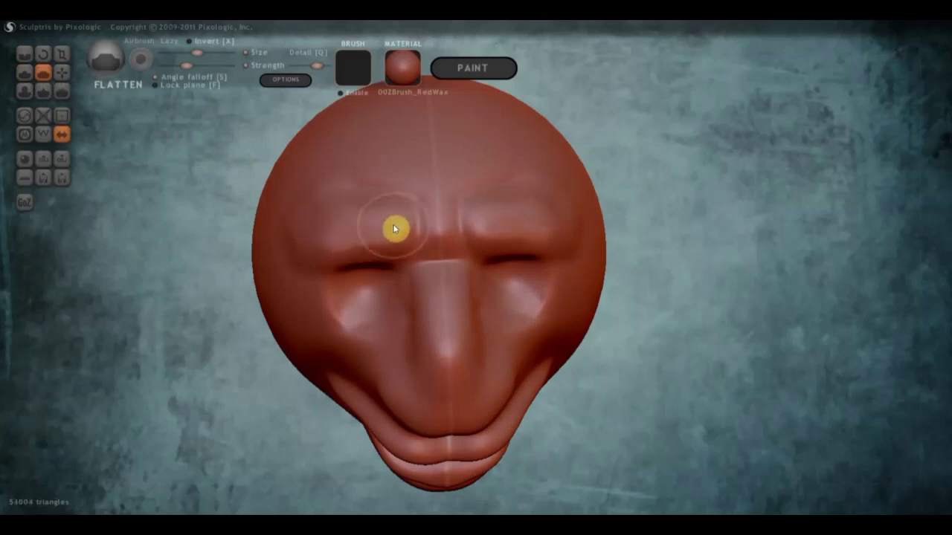
{"action": "left_click_drag", "start_coordinate": [388, 185], "coordinate": [397, 185]}
{"action": "scroll", "coordinate": [363, 238], "scroll_direction": "up", "scroll_amount": 2}
{"action": "scroll", "coordinate": [357, 236], "scroll_direction": "up", "scroll_amount": 2}
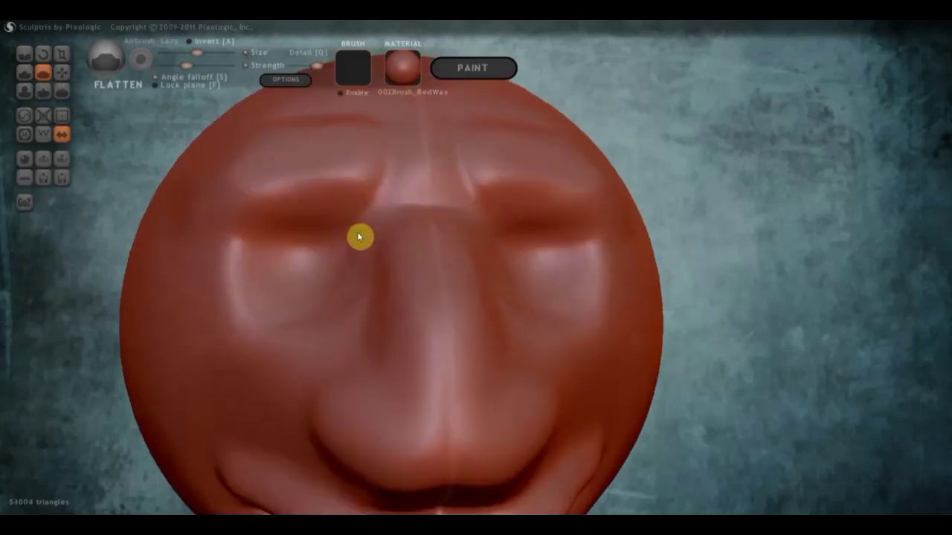
{"action": "mouse_move", "coordinate": [357, 236]}
{"action": "left_mouse_down"}
{"action": "mouse_move", "coordinate": [304, 223]}
{"action": "mouse_move", "coordinate": [312, 229]}
{"action": "mouse_move", "coordinate": [248, 238]}
{"action": "mouse_move", "coordinate": [232, 268]}
{"action": "mouse_move", "coordinate": [231, 248]}
{"action": "mouse_move", "coordinate": [259, 250]}
{"action": "mouse_move", "coordinate": [295, 235]}
{"action": "mouse_move", "coordinate": [297, 212]}
{"action": "mouse_move", "coordinate": [346, 221]}
{"action": "left_mouse_up"}
{"action": "right_click_drag", "start_coordinate": [347, 221], "coordinate": [341, 224]}
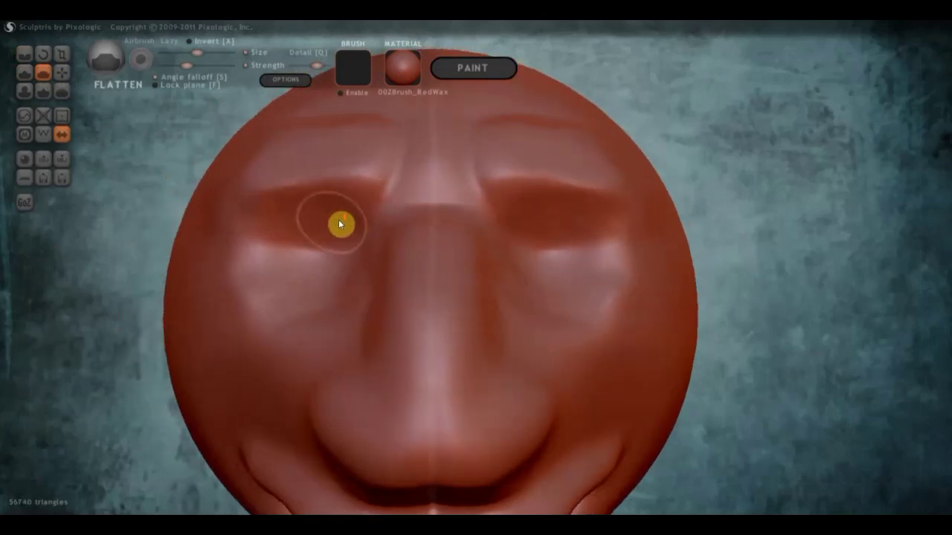
{"action": "scroll", "coordinate": [342, 224], "scroll_direction": "down", "scroll_amount": 5}
{"action": "scroll", "coordinate": [401, 245], "scroll_direction": "down", "scroll_amount": 3}
{"action": "mouse_move", "coordinate": [448, 263]}
{"action": "right_mouse_down"}
{"action": "mouse_move", "coordinate": [535, 264]}
{"action": "mouse_move", "coordinate": [383, 266]}
{"action": "mouse_move", "coordinate": [391, 262]}
{"action": "right_mouse_up"}
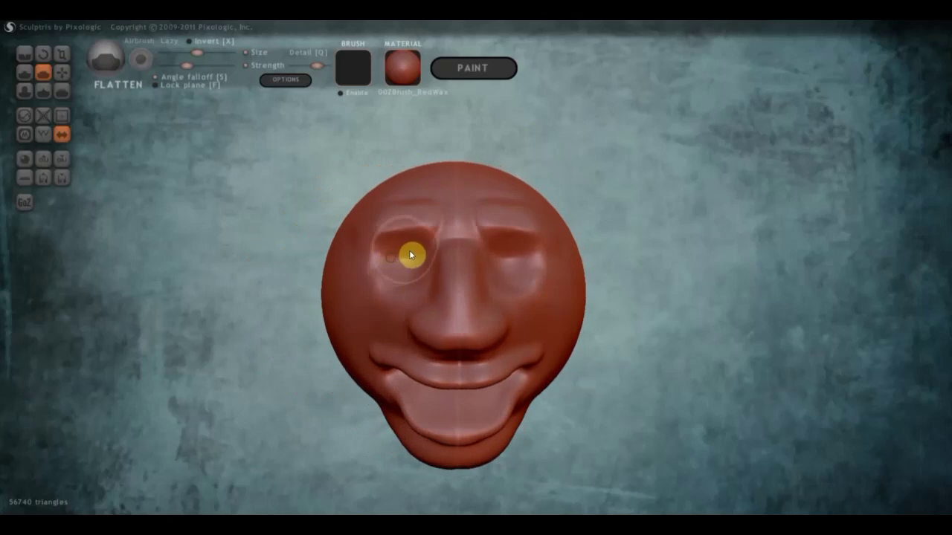
Step: With the Grab brush, reshape the brow and pull the cheek sides inward into an oval face
{"action": "left_click", "coordinate": [61, 73]}
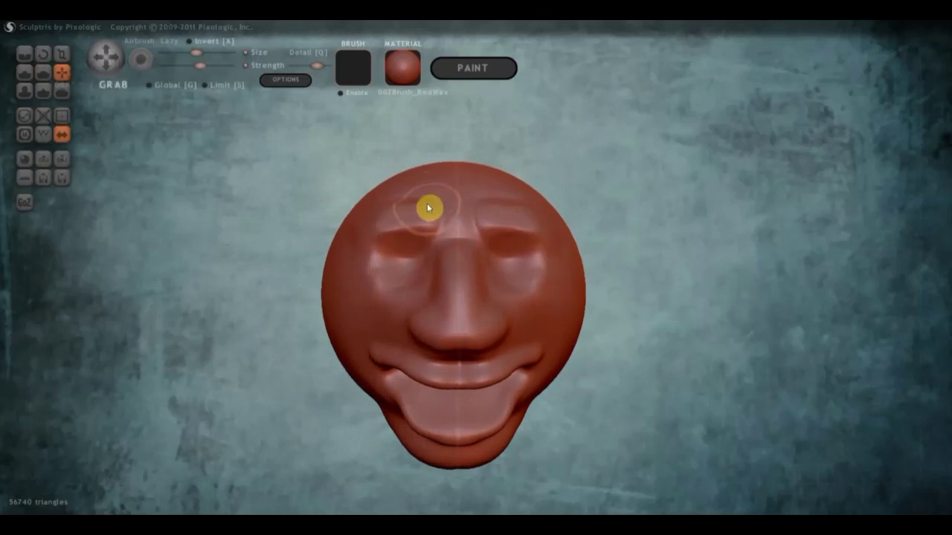
{"action": "mouse_move", "coordinate": [429, 208]}
{"action": "left_mouse_down"}
{"action": "mouse_move", "coordinate": [431, 198]}
{"action": "mouse_move", "coordinate": [427, 225]}
{"action": "mouse_move", "coordinate": [401, 196]}
{"action": "left_mouse_up"}
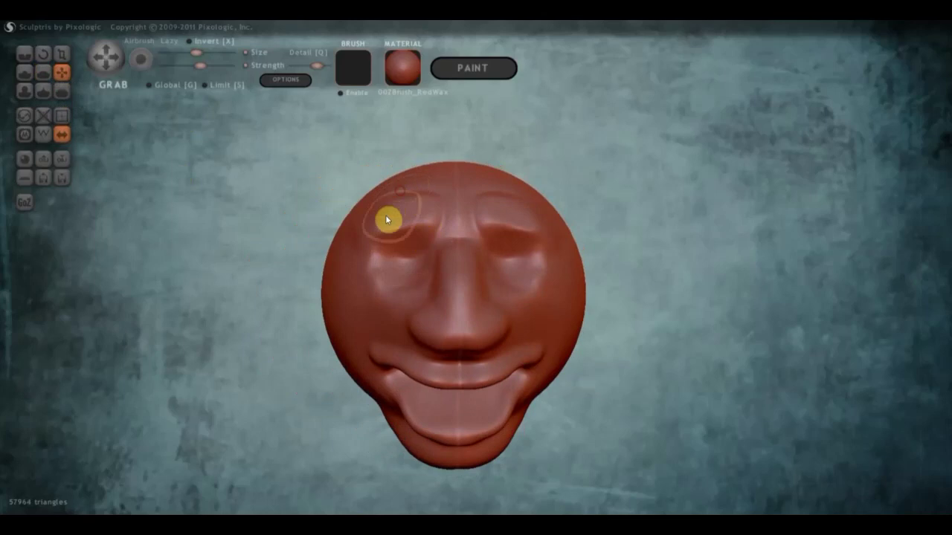
{"action": "scroll", "coordinate": [385, 238], "scroll_direction": "down", "scroll_amount": 3}
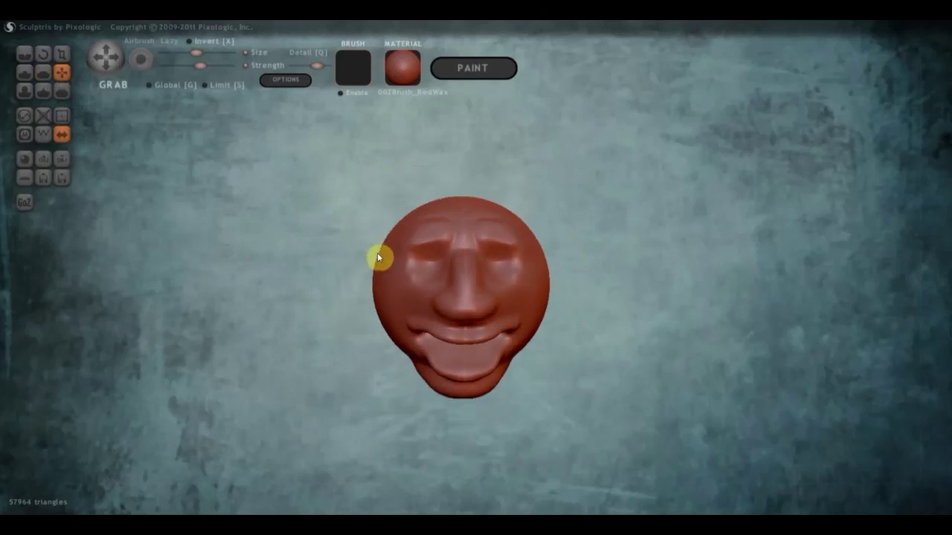
{"action": "left_click_drag", "start_coordinate": [380, 257], "coordinate": [400, 259]}
{"action": "mouse_move", "coordinate": [394, 258]}
{"action": "right_mouse_down"}
{"action": "mouse_move", "coordinate": [394, 212]}
{"action": "mouse_move", "coordinate": [394, 240]}
{"action": "mouse_move", "coordinate": [551, 269]}
{"action": "mouse_move", "coordinate": [421, 263]}
{"action": "right_mouse_up"}
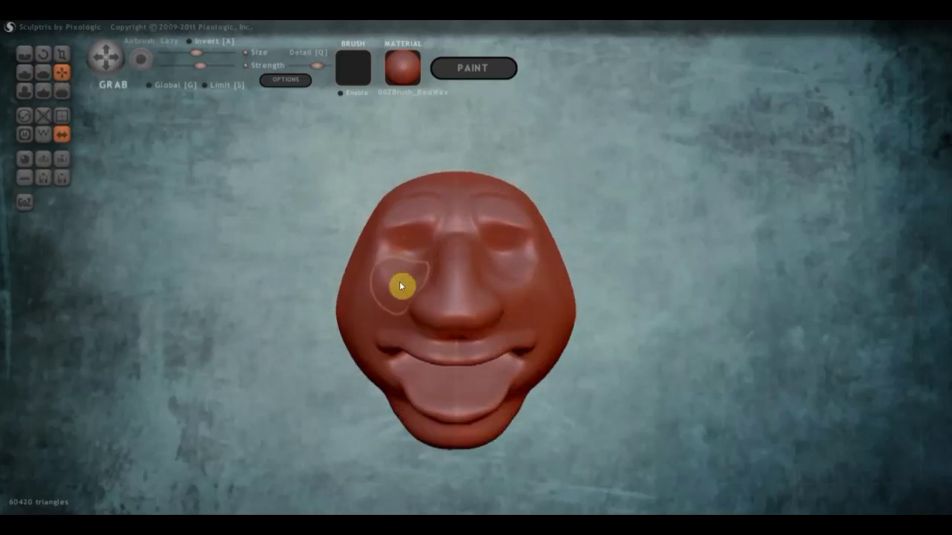
{"action": "mouse_move", "coordinate": [397, 306]}
{"action": "right_mouse_down"}
{"action": "mouse_move", "coordinate": [418, 300]}
{"action": "mouse_move", "coordinate": [441, 314]}
{"action": "mouse_move", "coordinate": [487, 319]}
{"action": "right_mouse_up"}
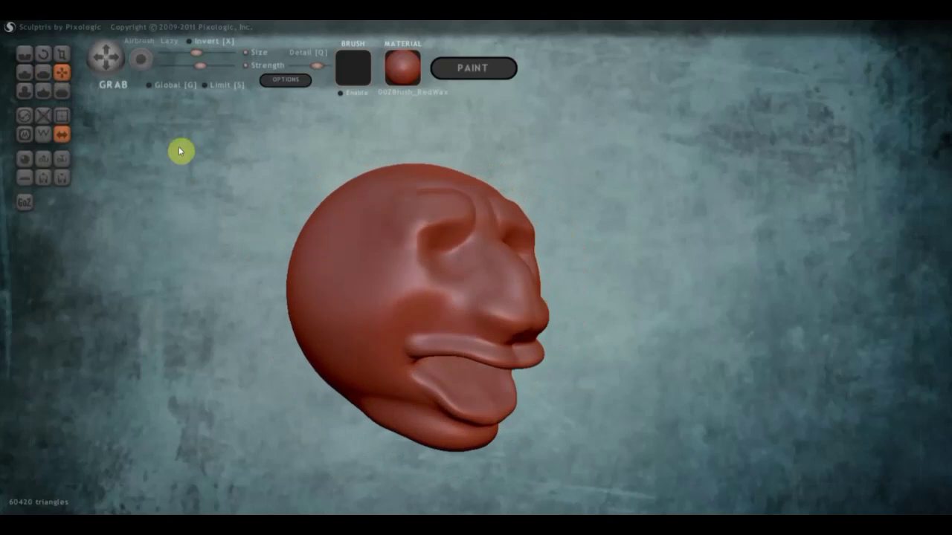
Step: Puff out the cheek beside the nose and the mouth corner with the Draw brush
{"action": "left_click", "coordinate": [25, 72]}
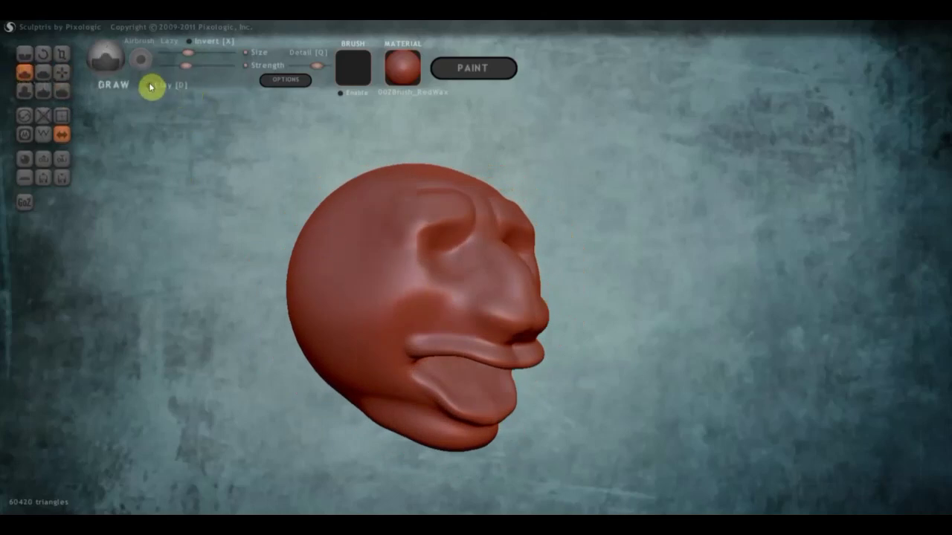
{"action": "scroll", "coordinate": [350, 242], "scroll_direction": "up", "scroll_amount": 2}
{"action": "left_click_drag", "start_coordinate": [458, 295], "coordinate": [367, 335]}
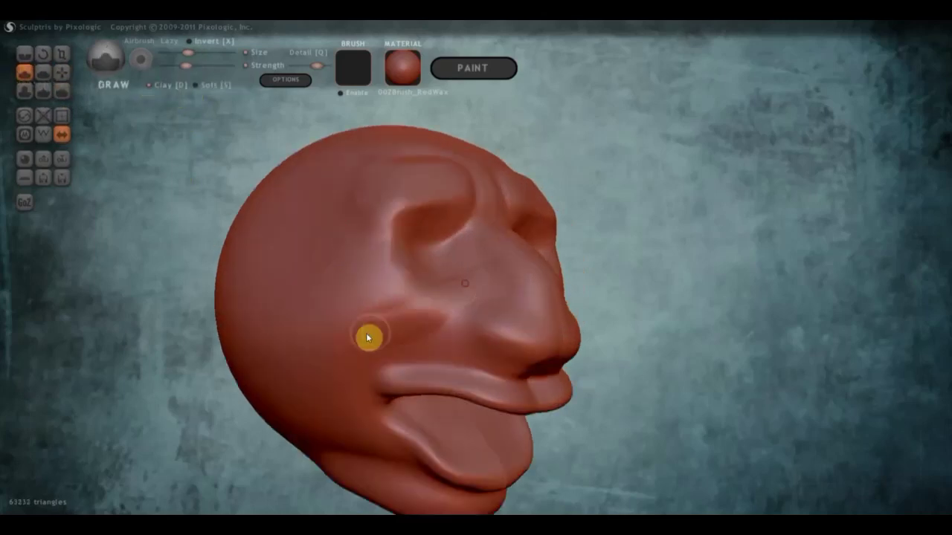
{"action": "mouse_move", "coordinate": [407, 291]}
{"action": "left_mouse_down", "text": "shift"}
{"action": "mouse_move", "coordinate": [304, 311]}
{"action": "mouse_move", "coordinate": [330, 328]}
{"action": "mouse_move", "coordinate": [375, 334]}
{"action": "mouse_move", "coordinate": [458, 300]}
{"action": "mouse_move", "coordinate": [438, 320]}
{"action": "left_mouse_up", "text": "shift"}
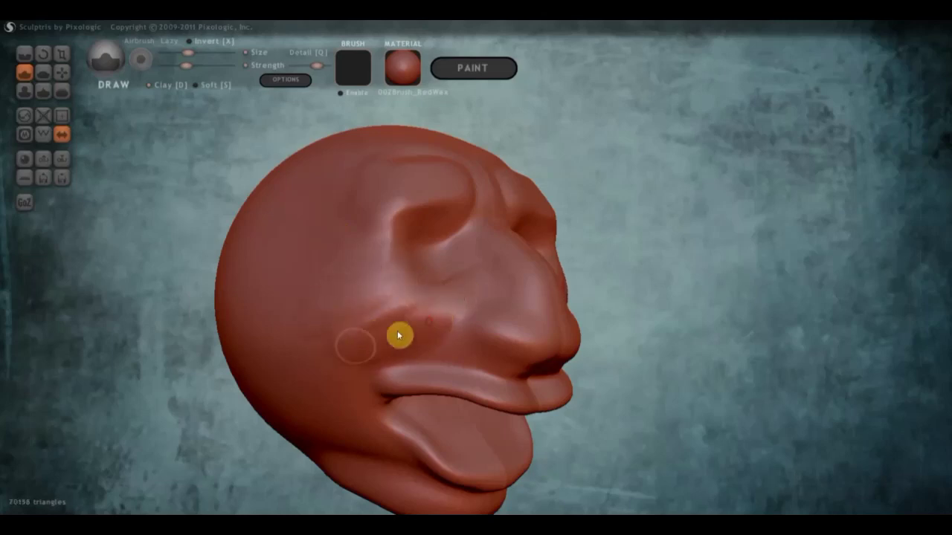
{"action": "mouse_move", "coordinate": [338, 368]}
{"action": "left_mouse_down"}
{"action": "mouse_move", "coordinate": [337, 397]}
{"action": "mouse_move", "coordinate": [365, 367]}
{"action": "mouse_move", "coordinate": [372, 389]}
{"action": "left_mouse_up"}
{"action": "scroll", "coordinate": [371, 389], "scroll_direction": "down", "scroll_amount": 3}
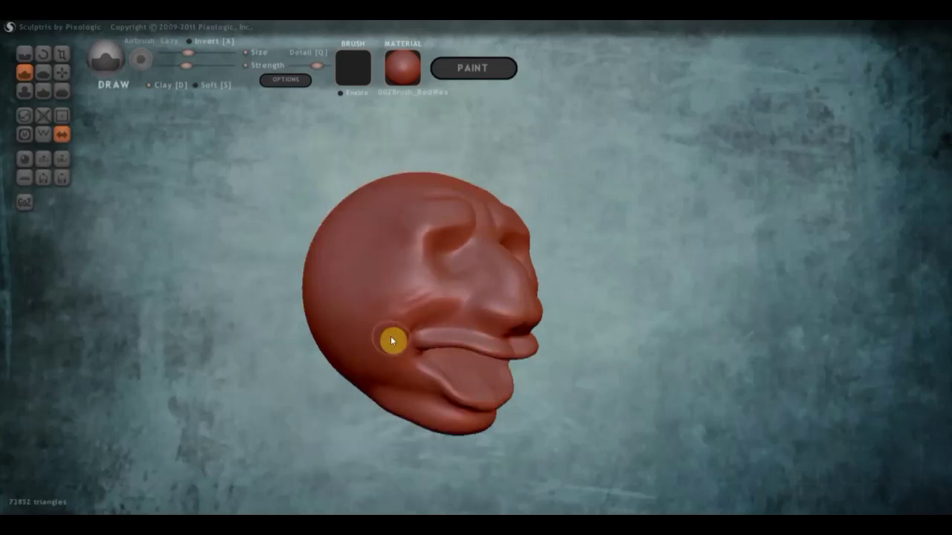
{"action": "mouse_move", "coordinate": [418, 340]}
{"action": "left_mouse_down"}
{"action": "mouse_move", "coordinate": [350, 338]}
{"action": "mouse_move", "coordinate": [364, 347]}
{"action": "mouse_move", "coordinate": [436, 310]}
{"action": "mouse_move", "coordinate": [392, 304]}
{"action": "mouse_move", "coordinate": [436, 323]}
{"action": "mouse_move", "coordinate": [493, 284]}
{"action": "mouse_move", "coordinate": [463, 319]}
{"action": "mouse_move", "coordinate": [477, 318]}
{"action": "mouse_move", "coordinate": [361, 304]}
{"action": "mouse_move", "coordinate": [390, 287]}
{"action": "mouse_move", "coordinate": [398, 332]}
{"action": "mouse_move", "coordinate": [454, 335]}
{"action": "mouse_move", "coordinate": [461, 357]}
{"action": "mouse_move", "coordinate": [438, 307]}
{"action": "mouse_move", "coordinate": [430, 353]}
{"action": "mouse_move", "coordinate": [452, 346]}
{"action": "mouse_move", "coordinate": [448, 312]}
{"action": "mouse_move", "coordinate": [435, 312]}
{"action": "mouse_move", "coordinate": [440, 347]}
{"action": "mouse_move", "coordinate": [423, 339]}
{"action": "mouse_move", "coordinate": [438, 316]}
{"action": "mouse_move", "coordinate": [437, 287]}
{"action": "mouse_move", "coordinate": [429, 321]}
{"action": "mouse_move", "coordinate": [448, 333]}
{"action": "left_mouse_up"}
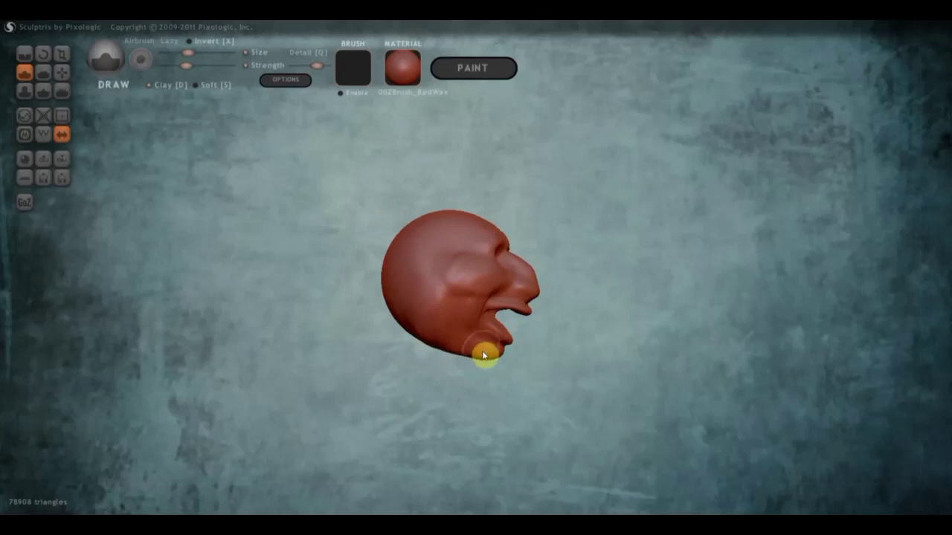
Step: From a rear three-quarter view, build up the upper and lower cheek
{"action": "mouse_move", "coordinate": [484, 350]}
{"action": "right_mouse_down"}
{"action": "mouse_move", "coordinate": [516, 287]}
{"action": "mouse_move", "coordinate": [446, 244]}
{"action": "right_mouse_up"}
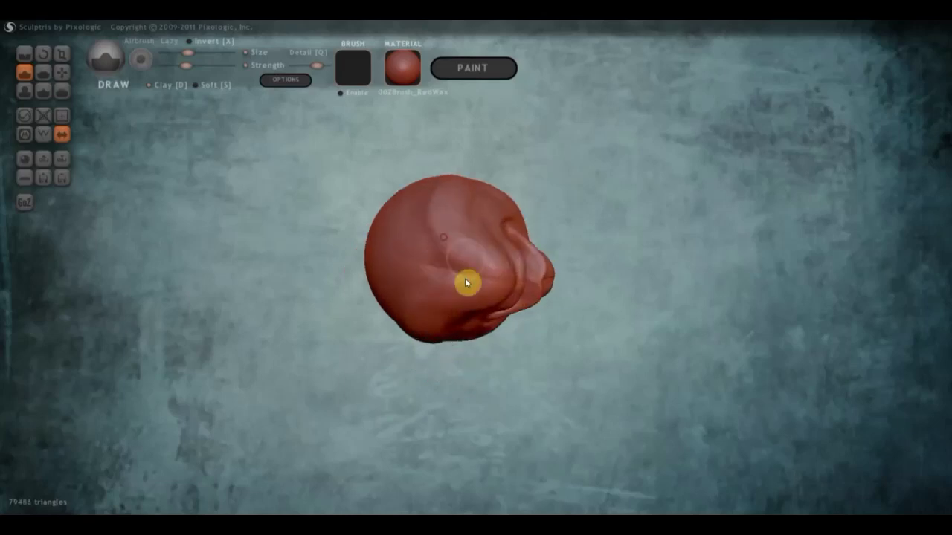
{"action": "mouse_move", "coordinate": [468, 219]}
{"action": "left_mouse_down"}
{"action": "mouse_move", "coordinate": [440, 229]}
{"action": "mouse_move", "coordinate": [448, 204]}
{"action": "mouse_move", "coordinate": [451, 234]}
{"action": "left_mouse_up"}
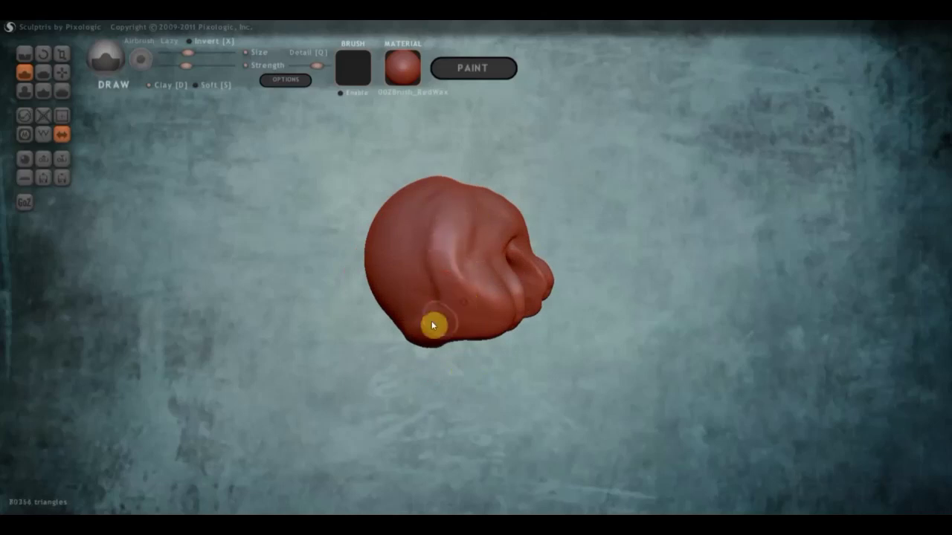
{"action": "left_click_drag", "start_coordinate": [428, 338], "coordinate": [472, 313]}
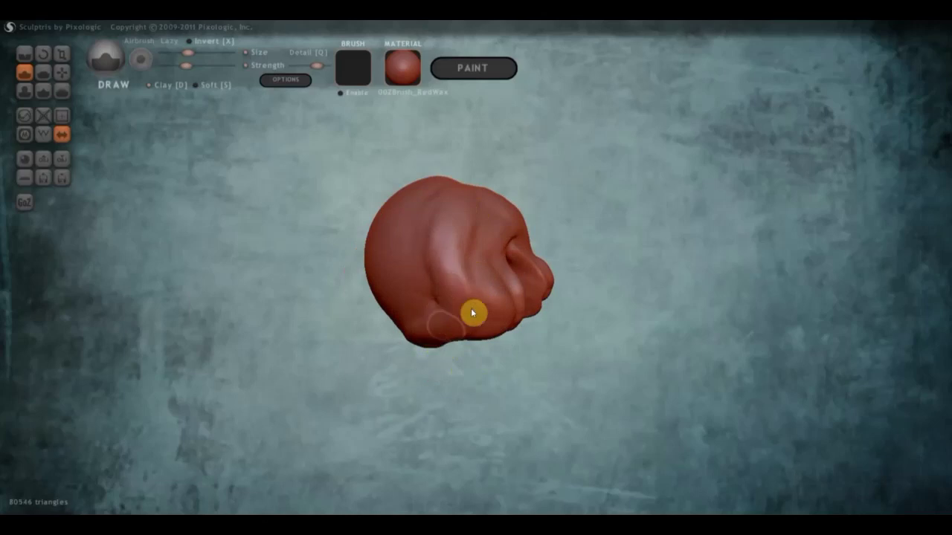
{"action": "left_click_drag", "start_coordinate": [429, 345], "coordinate": [309, 348]}
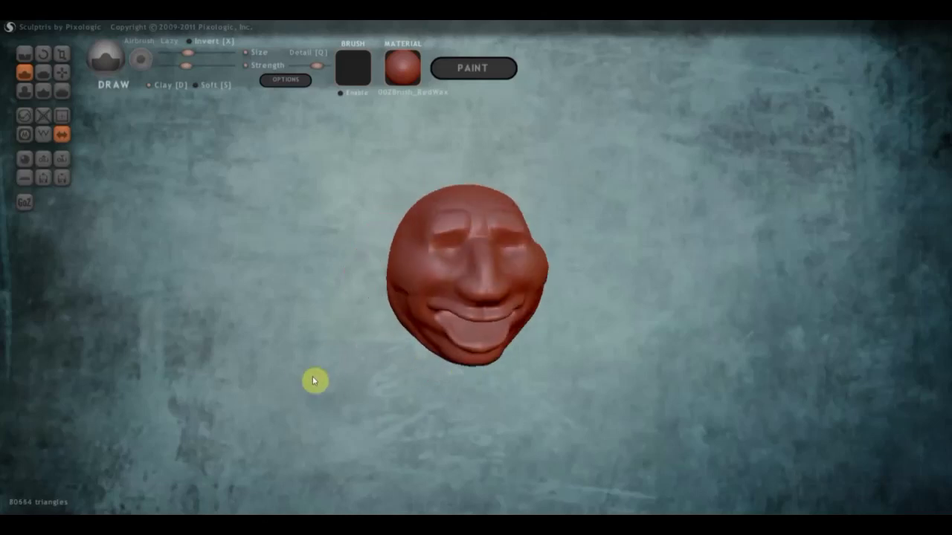
Step: With the Grab brush, drag the chin and both jaw sides downward, refining the jaw line in profile
{"action": "left_click", "coordinate": [63, 71]}
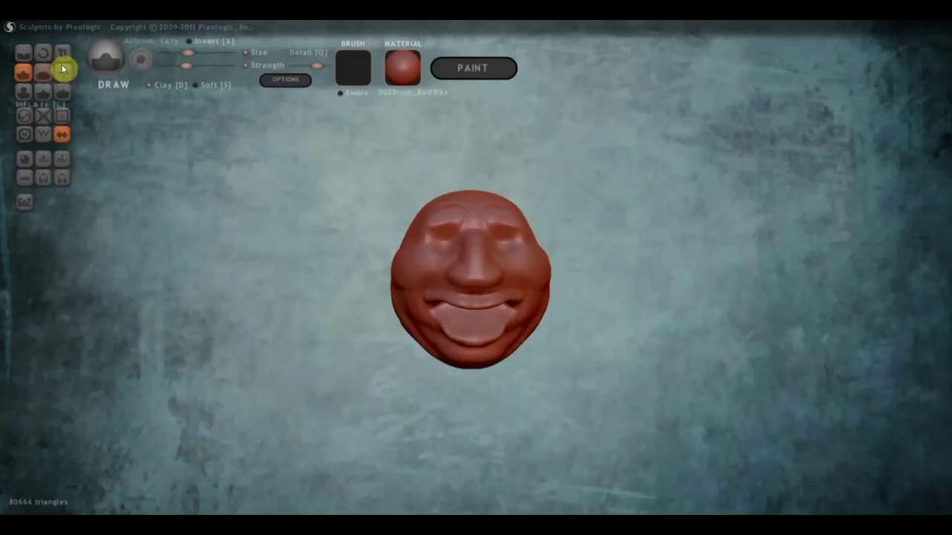
{"action": "left_click_drag", "start_coordinate": [451, 365], "coordinate": [447, 394]}
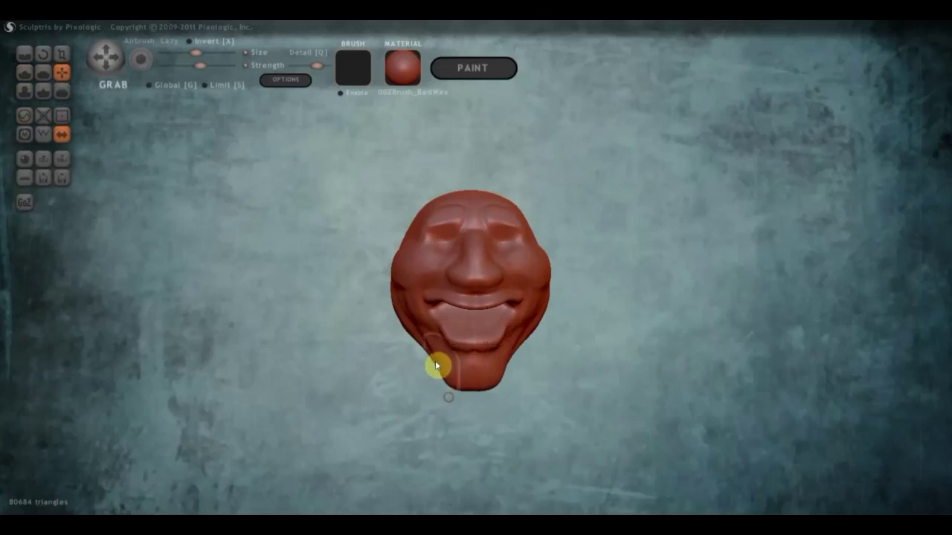
{"action": "mouse_move", "coordinate": [429, 355]}
{"action": "left_mouse_down"}
{"action": "mouse_move", "coordinate": [424, 372]}
{"action": "mouse_move", "coordinate": [467, 400]}
{"action": "left_mouse_up"}
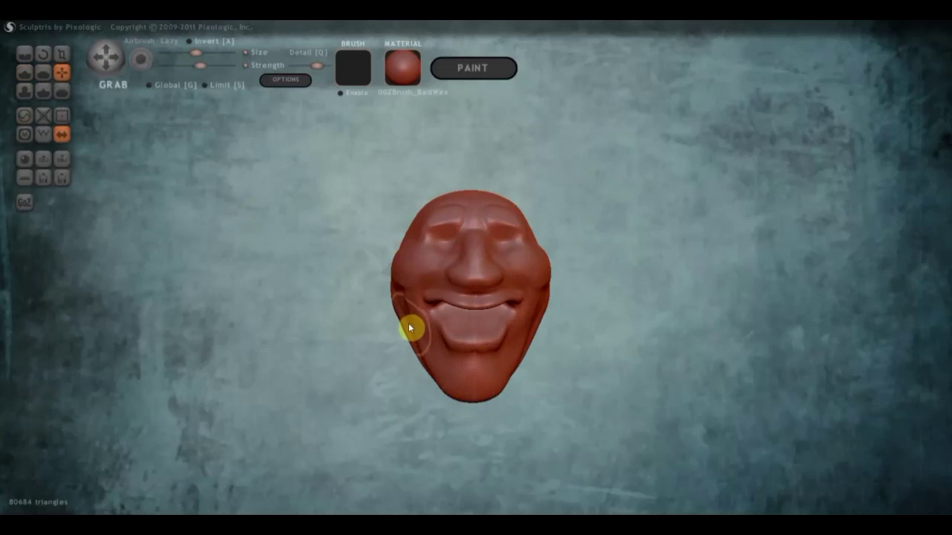
{"action": "left_click_drag", "start_coordinate": [403, 330], "coordinate": [405, 343]}
{"action": "mouse_move", "coordinate": [414, 330]}
{"action": "right_mouse_down"}
{"action": "mouse_move", "coordinate": [495, 342]}
{"action": "mouse_move", "coordinate": [535, 336]}
{"action": "right_mouse_up"}
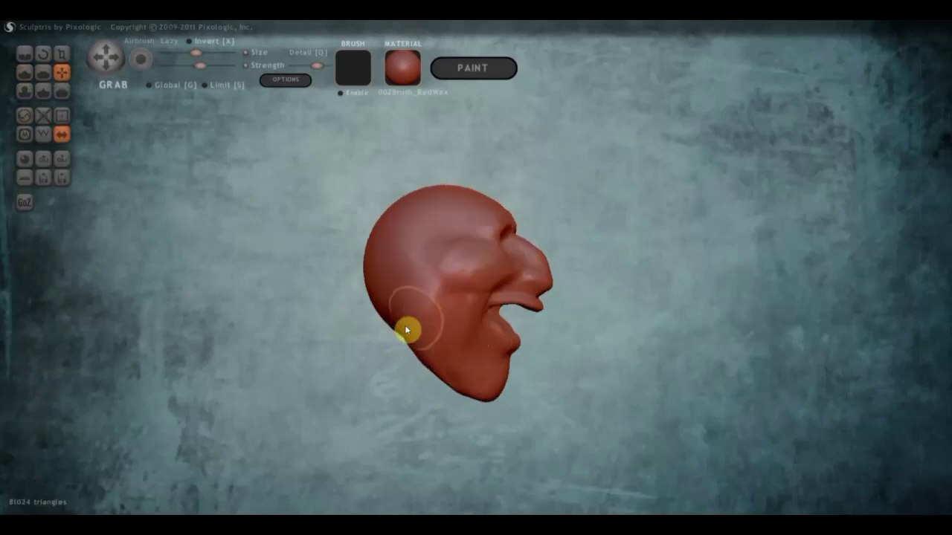
{"action": "left_click_drag", "start_coordinate": [408, 329], "coordinate": [403, 334]}
{"action": "left_click_drag", "start_coordinate": [421, 365], "coordinate": [420, 367]}
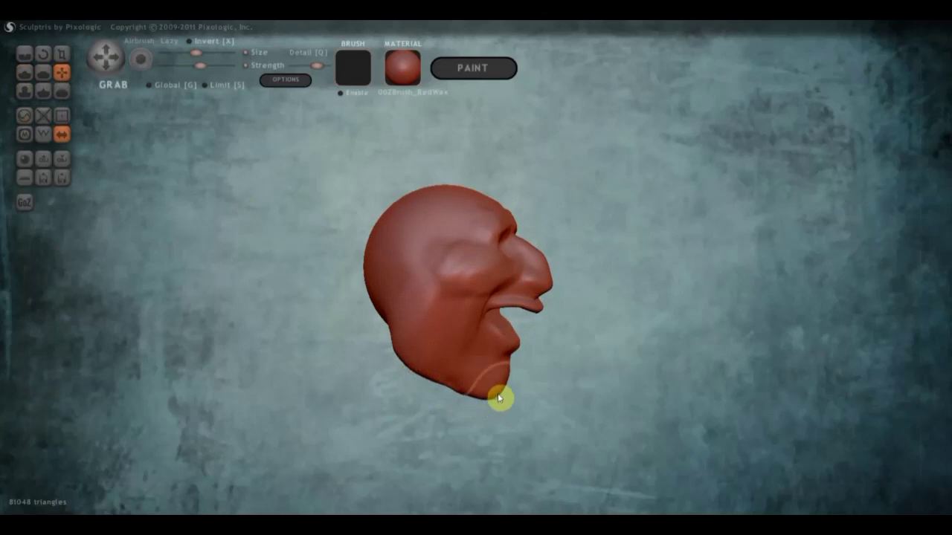
{"action": "mouse_move", "coordinate": [510, 391]}
{"action": "left_mouse_down"}
{"action": "mouse_move", "coordinate": [492, 369]}
{"action": "mouse_move", "coordinate": [380, 365]}
{"action": "left_mouse_up"}
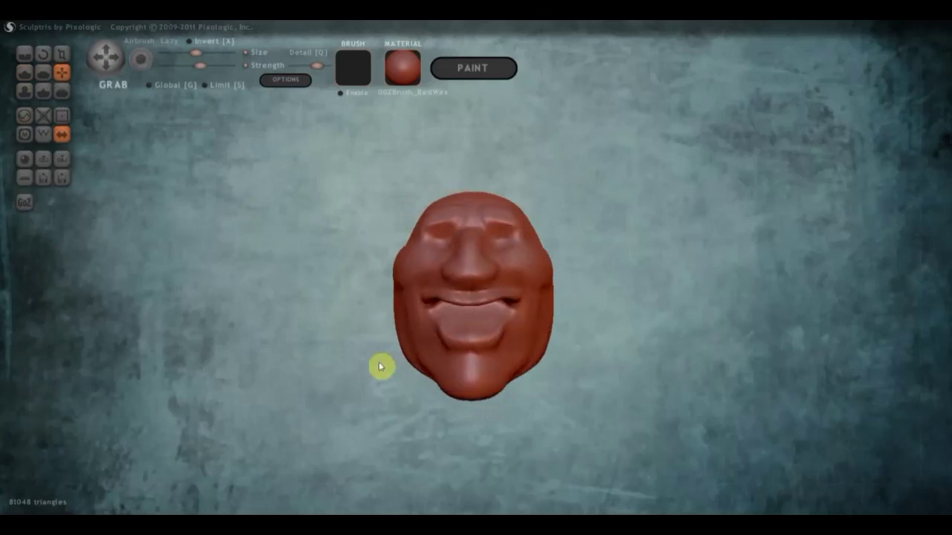
{"action": "scroll", "coordinate": [433, 283], "scroll_direction": "up", "scroll_amount": 2}
{"action": "right_click_drag", "start_coordinate": [435, 282], "coordinate": [428, 279]}
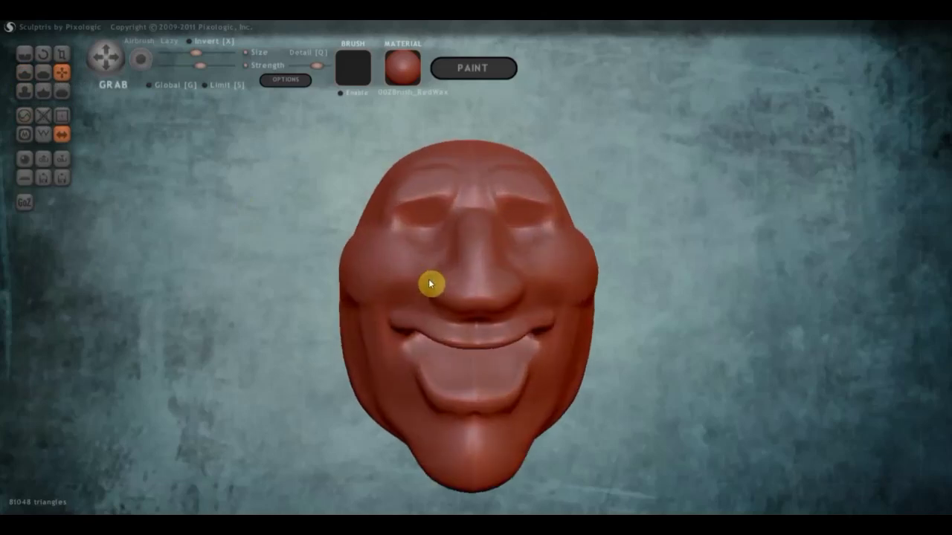
Step: With the Crease brush, carve lines above and around the left eye to define the eyelids
{"action": "left_click", "coordinate": [23, 54]}
{"action": "scroll", "coordinate": [201, 96], "scroll_direction": "up", "scroll_amount": 3}
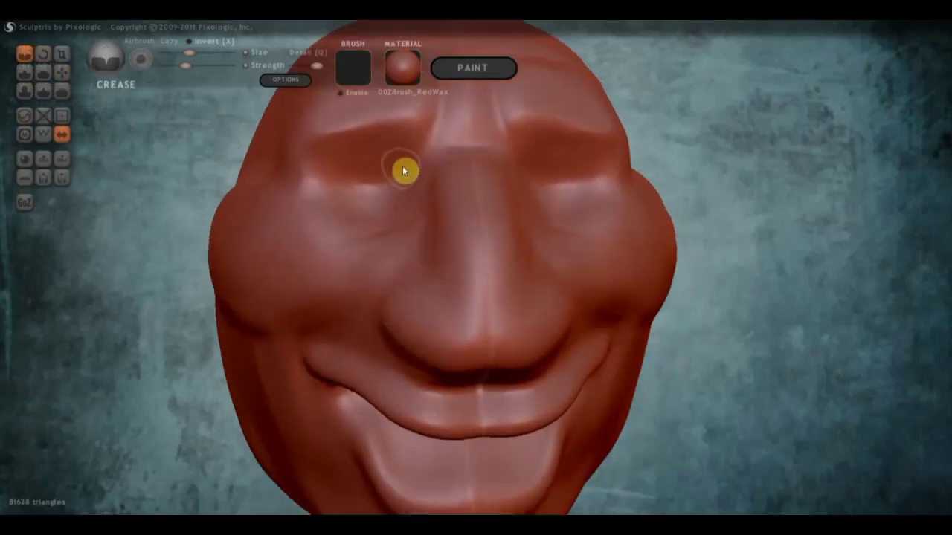
{"action": "mouse_move", "coordinate": [404, 171]}
{"action": "left_mouse_down"}
{"action": "mouse_move", "coordinate": [321, 173]}
{"action": "mouse_move", "coordinate": [404, 199]}
{"action": "mouse_move", "coordinate": [355, 179]}
{"action": "left_mouse_up"}
{"action": "mouse_move", "coordinate": [333, 223]}
{"action": "left_mouse_down"}
{"action": "mouse_move", "coordinate": [409, 197]}
{"action": "mouse_move", "coordinate": [374, 183]}
{"action": "mouse_move", "coordinate": [334, 197]}
{"action": "left_mouse_up"}
{"action": "left_click_drag", "start_coordinate": [387, 168], "coordinate": [334, 181]}
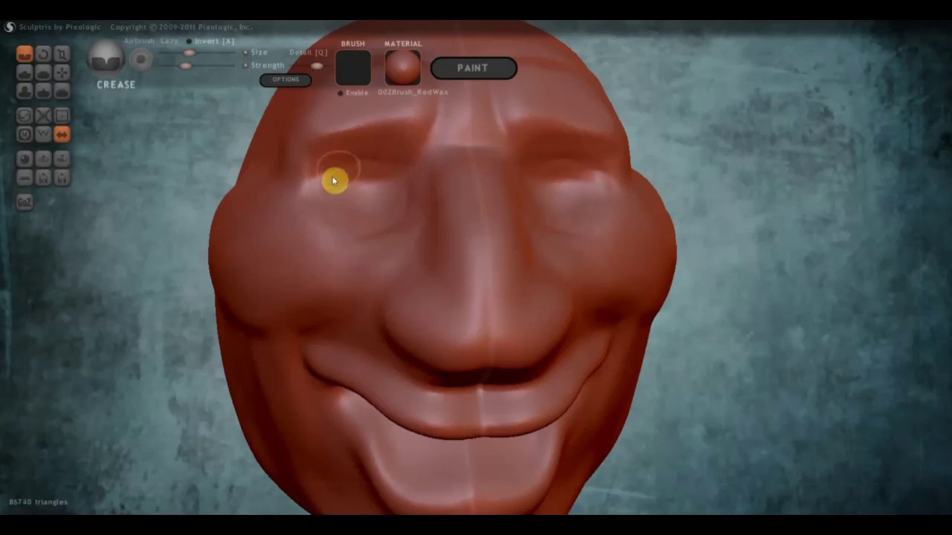
{"action": "mouse_move", "coordinate": [406, 213]}
{"action": "left_mouse_down"}
{"action": "mouse_move", "coordinate": [340, 225]}
{"action": "mouse_move", "coordinate": [423, 221]}
{"action": "left_mouse_up"}
{"action": "scroll", "coordinate": [439, 230], "scroll_direction": "down", "scroll_amount": 2}
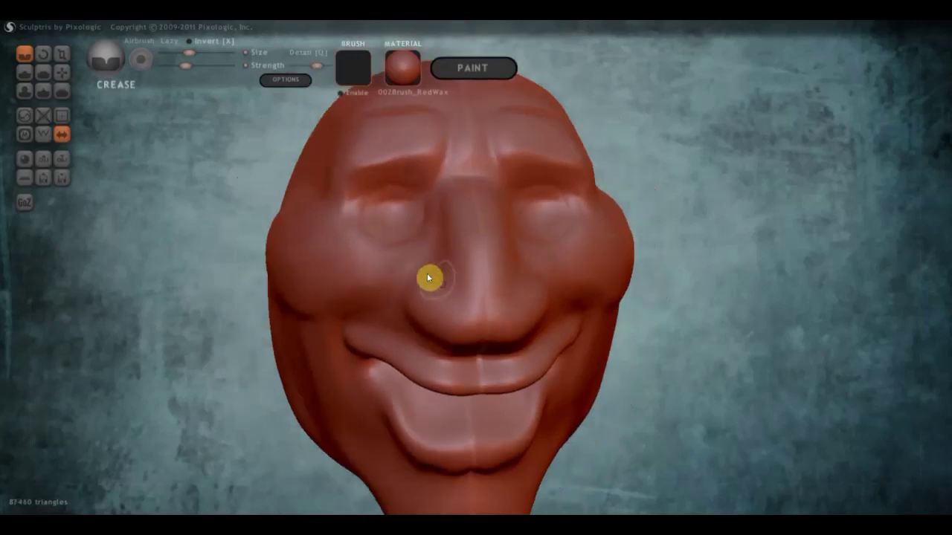
Step: Crease the folds beside the nose, across the upper lip and at the mouth corner
{"action": "left_click_drag", "start_coordinate": [394, 305], "coordinate": [404, 297]}
{"action": "mouse_move", "coordinate": [245, 112]}
{"action": "right_mouse_down"}
{"action": "mouse_move", "coordinate": [320, 160]}
{"action": "mouse_move", "coordinate": [425, 262]}
{"action": "mouse_move", "coordinate": [484, 274]}
{"action": "mouse_move", "coordinate": [525, 305]}
{"action": "right_mouse_up"}
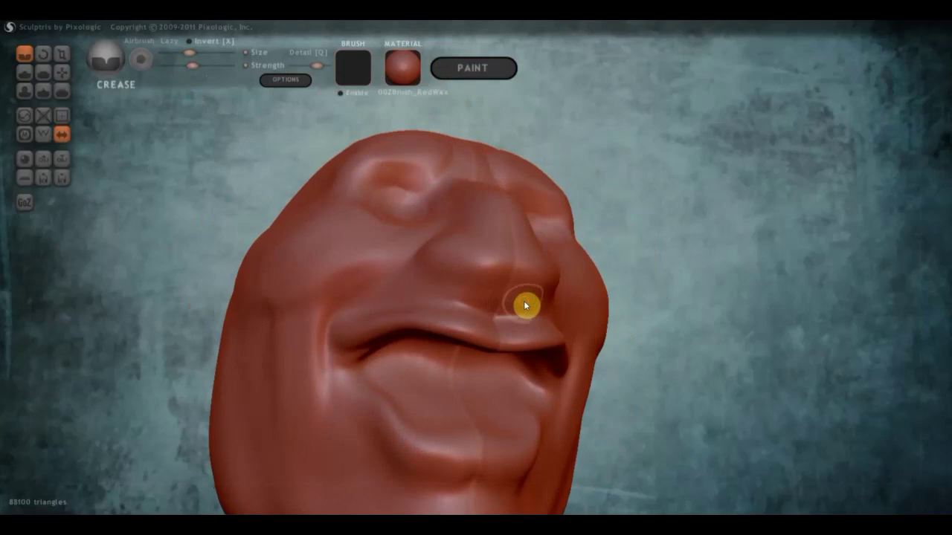
{"action": "mouse_move", "coordinate": [525, 305]}
{"action": "left_mouse_down"}
{"action": "mouse_move", "coordinate": [444, 295]}
{"action": "mouse_move", "coordinate": [503, 299]}
{"action": "mouse_move", "coordinate": [424, 276]}
{"action": "mouse_move", "coordinate": [435, 304]}
{"action": "left_mouse_up"}
{"action": "mouse_move", "coordinate": [436, 304]}
{"action": "right_mouse_down"}
{"action": "mouse_move", "coordinate": [409, 354]}
{"action": "mouse_move", "coordinate": [427, 365]}
{"action": "mouse_move", "coordinate": [419, 334]}
{"action": "right_mouse_up"}
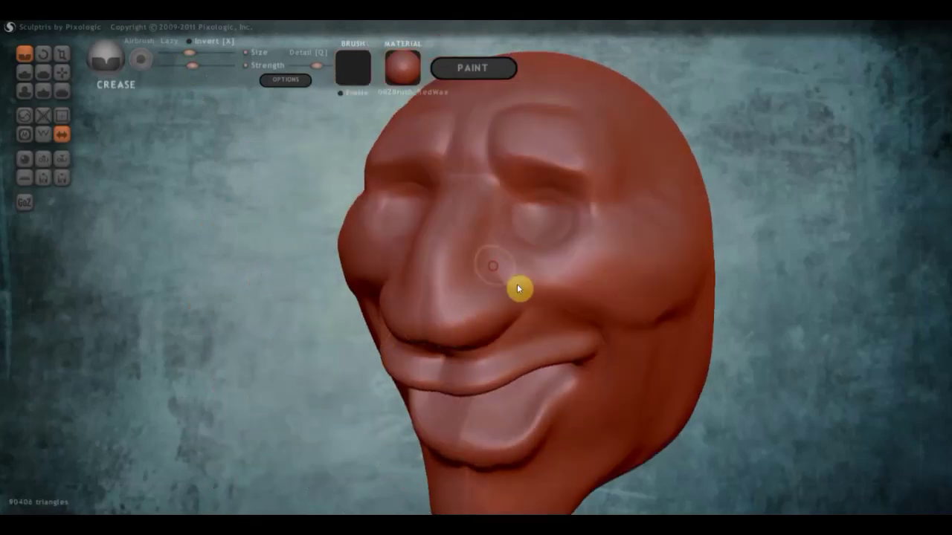
{"action": "mouse_move", "coordinate": [518, 287]}
{"action": "left_mouse_down"}
{"action": "mouse_move", "coordinate": [527, 299]}
{"action": "mouse_move", "coordinate": [480, 285]}
{"action": "left_mouse_up"}
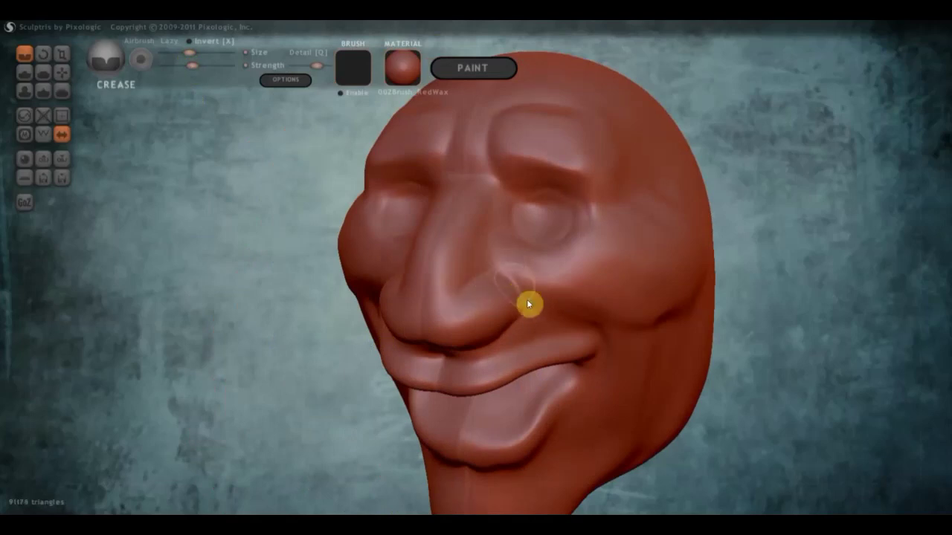
{"action": "mouse_move", "coordinate": [528, 304]}
{"action": "left_mouse_down"}
{"action": "mouse_move", "coordinate": [570, 314]}
{"action": "mouse_move", "coordinate": [537, 314]}
{"action": "left_mouse_up"}
{"action": "mouse_move", "coordinate": [600, 327]}
{"action": "left_mouse_down"}
{"action": "mouse_move", "coordinate": [540, 316]}
{"action": "mouse_move", "coordinate": [612, 340]}
{"action": "mouse_move", "coordinate": [615, 361]}
{"action": "left_mouse_up"}
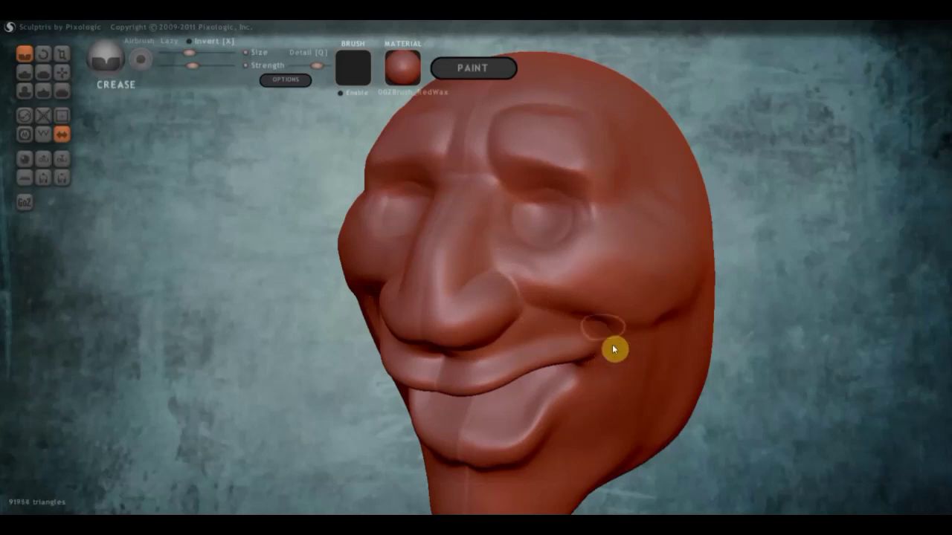
Step: Deepen and extend the crease below the mouth corner and into the chin
{"action": "scroll", "coordinate": [611, 320], "scroll_direction": "down", "scroll_amount": 1}
{"action": "scroll", "coordinate": [598, 331], "scroll_direction": "down", "scroll_amount": 3}
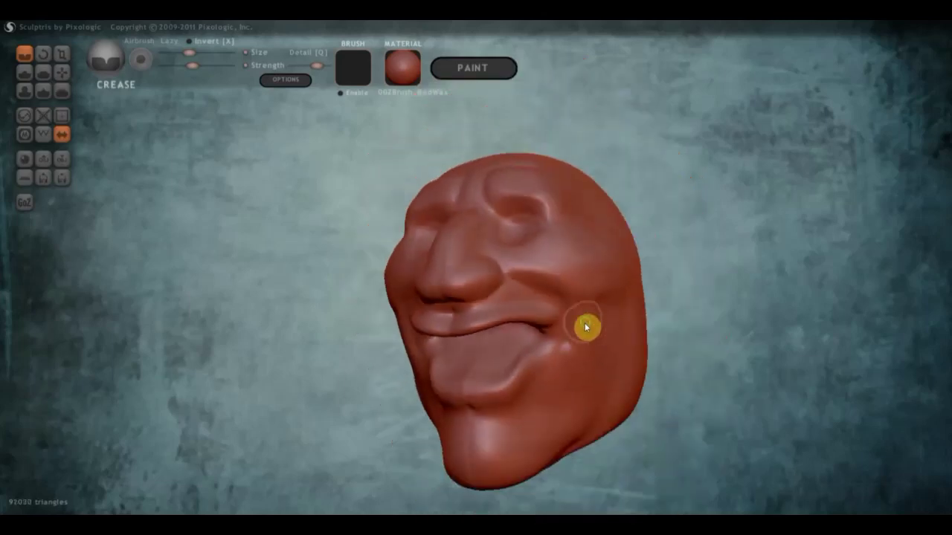
{"action": "scroll", "coordinate": [577, 327], "scroll_direction": "down", "scroll_amount": 1}
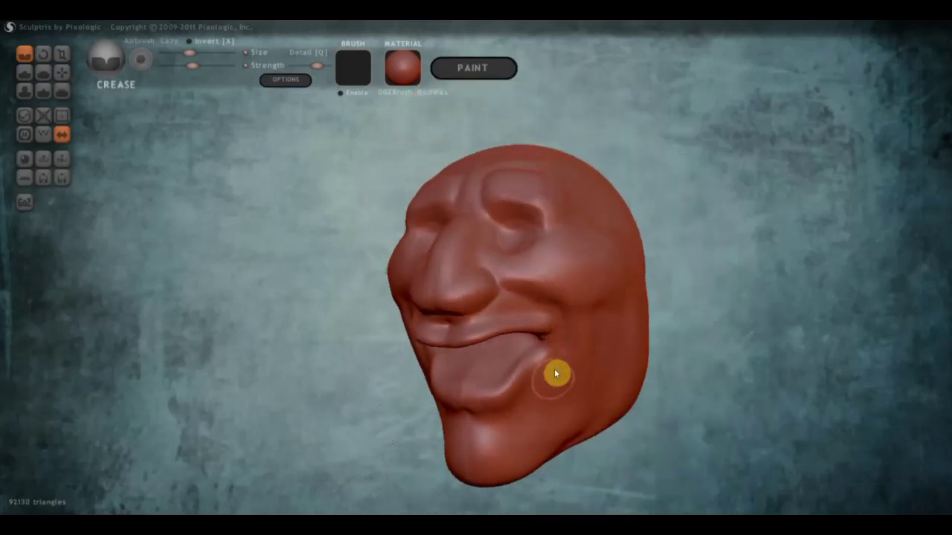
{"action": "mouse_move", "coordinate": [557, 372]}
{"action": "left_mouse_down"}
{"action": "mouse_move", "coordinate": [563, 376]}
{"action": "mouse_move", "coordinate": [574, 346]}
{"action": "mouse_move", "coordinate": [548, 397]}
{"action": "mouse_move", "coordinate": [582, 372]}
{"action": "left_mouse_up"}
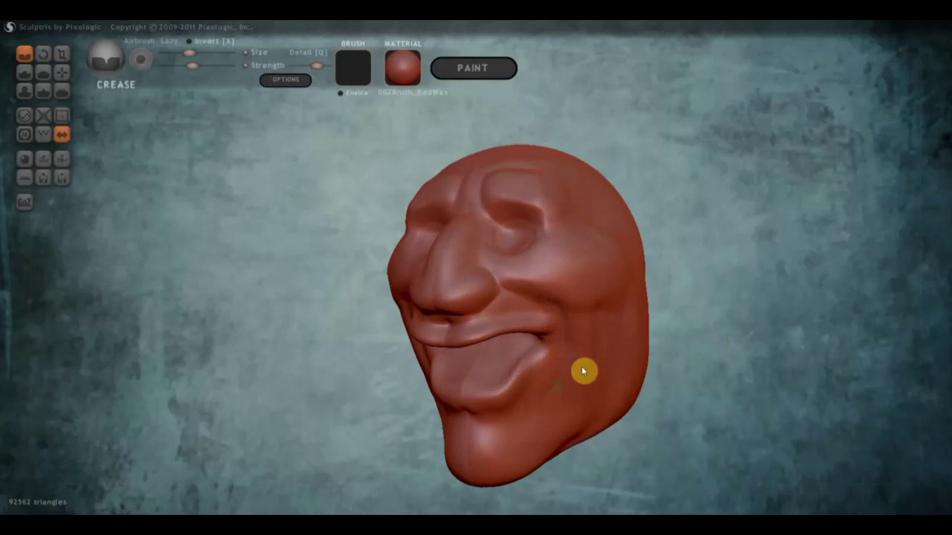
{"action": "right_click_drag", "start_coordinate": [582, 371], "coordinate": [444, 439]}
{"action": "mouse_move", "coordinate": [469, 417]}
{"action": "left_mouse_down"}
{"action": "mouse_move", "coordinate": [512, 425]}
{"action": "mouse_move", "coordinate": [567, 403]}
{"action": "mouse_move", "coordinate": [518, 432]}
{"action": "left_mouse_up"}
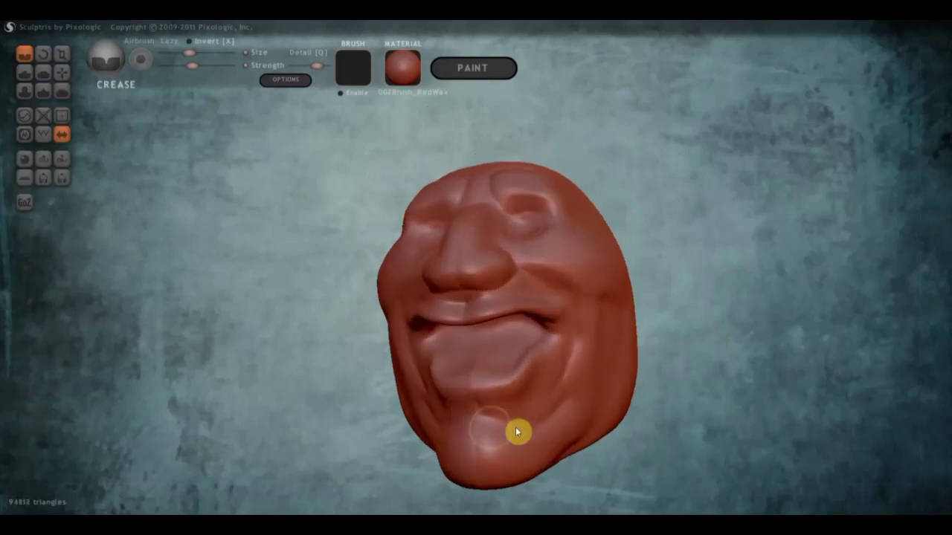
{"action": "mouse_move", "coordinate": [556, 411]}
{"action": "right_mouse_down"}
{"action": "mouse_move", "coordinate": [582, 419]}
{"action": "mouse_move", "coordinate": [548, 421]}
{"action": "mouse_move", "coordinate": [540, 380]}
{"action": "mouse_move", "coordinate": [551, 337]}
{"action": "right_mouse_up"}
Step: Crease the chin under the lower lip and around the mouth corners
{"action": "left_click_drag", "start_coordinate": [484, 373], "coordinate": [543, 352]}
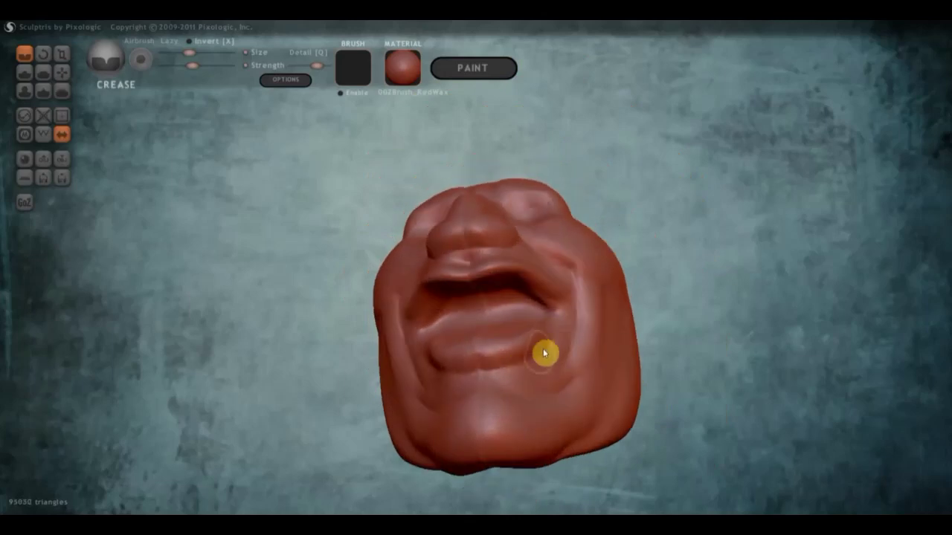
{"action": "mouse_move", "coordinate": [439, 377]}
{"action": "right_mouse_down"}
{"action": "mouse_move", "coordinate": [419, 417]}
{"action": "mouse_move", "coordinate": [528, 364]}
{"action": "right_mouse_up"}
{"action": "mouse_move", "coordinate": [528, 363]}
{"action": "left_mouse_down"}
{"action": "mouse_move", "coordinate": [514, 374]}
{"action": "mouse_move", "coordinate": [544, 354]}
{"action": "left_mouse_up"}
{"action": "right_click_drag", "start_coordinate": [545, 380], "coordinate": [505, 379]}
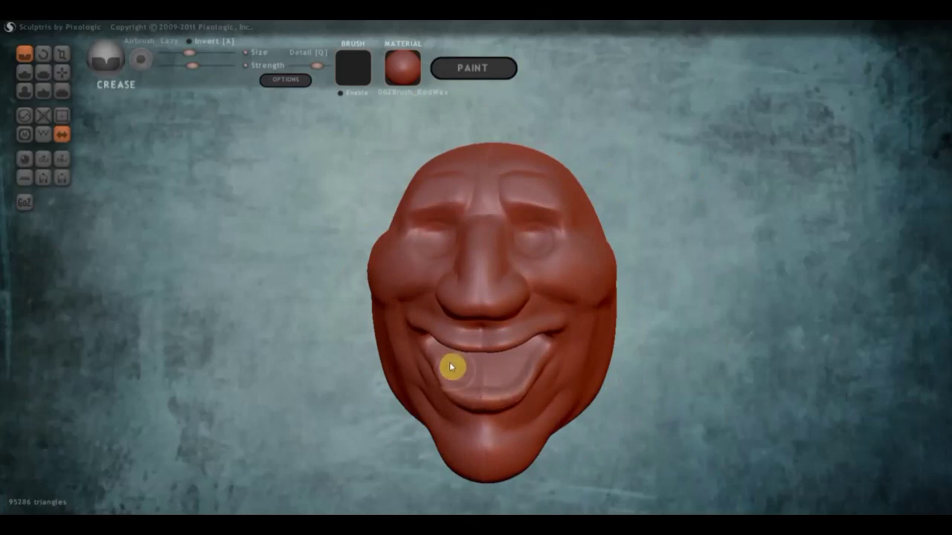
{"action": "left_click_drag", "start_coordinate": [443, 359], "coordinate": [474, 338]}
{"action": "mouse_move", "coordinate": [474, 338]}
{"action": "right_mouse_down"}
{"action": "mouse_move", "coordinate": [486, 309]}
{"action": "mouse_move", "coordinate": [500, 341]}
{"action": "right_mouse_up"}
{"action": "scroll", "coordinate": [478, 328], "scroll_direction": "up", "scroll_amount": 2}
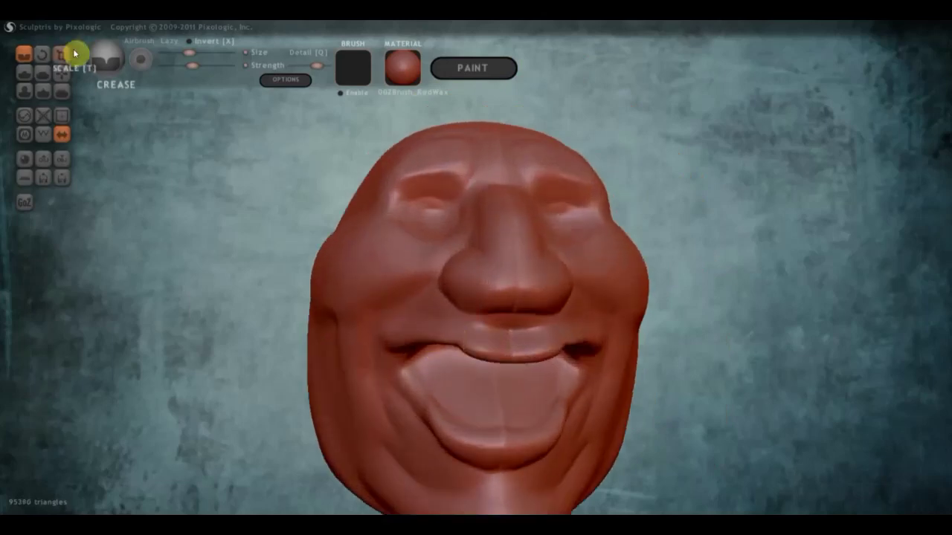
Step: With the Grab brush, shift the upper lip shape at the left mouth corner
{"action": "left_click", "coordinate": [62, 73]}
{"action": "right_click_drag", "start_coordinate": [397, 270], "coordinate": [440, 371]}
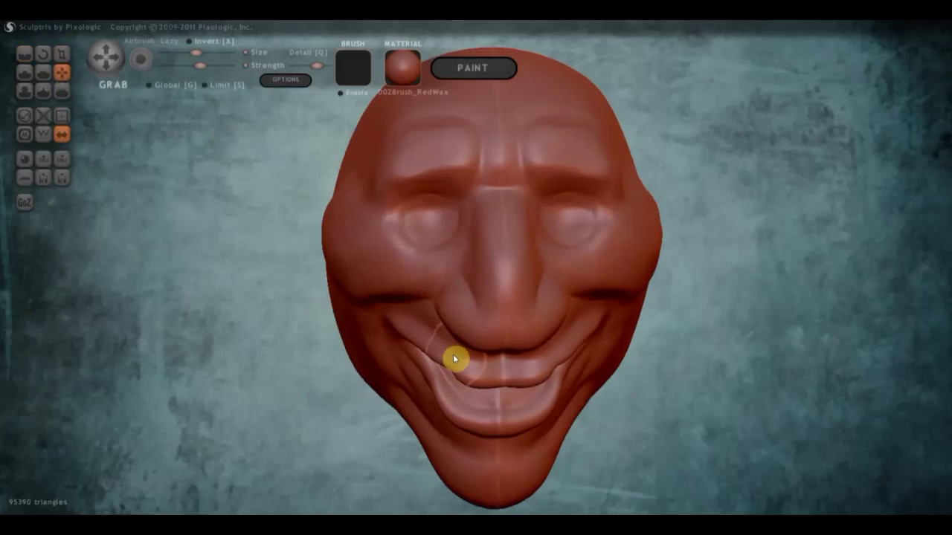
{"action": "mouse_move", "coordinate": [447, 358]}
{"action": "left_mouse_down"}
{"action": "mouse_move", "coordinate": [441, 369]}
{"action": "mouse_move", "coordinate": [424, 352]}
{"action": "mouse_move", "coordinate": [448, 384]}
{"action": "mouse_move", "coordinate": [498, 388]}
{"action": "left_mouse_up"}
{"action": "mouse_move", "coordinate": [498, 387]}
{"action": "right_mouse_down"}
{"action": "mouse_move", "coordinate": [656, 325]}
{"action": "mouse_move", "coordinate": [451, 333]}
{"action": "mouse_move", "coordinate": [516, 384]}
{"action": "right_mouse_up"}
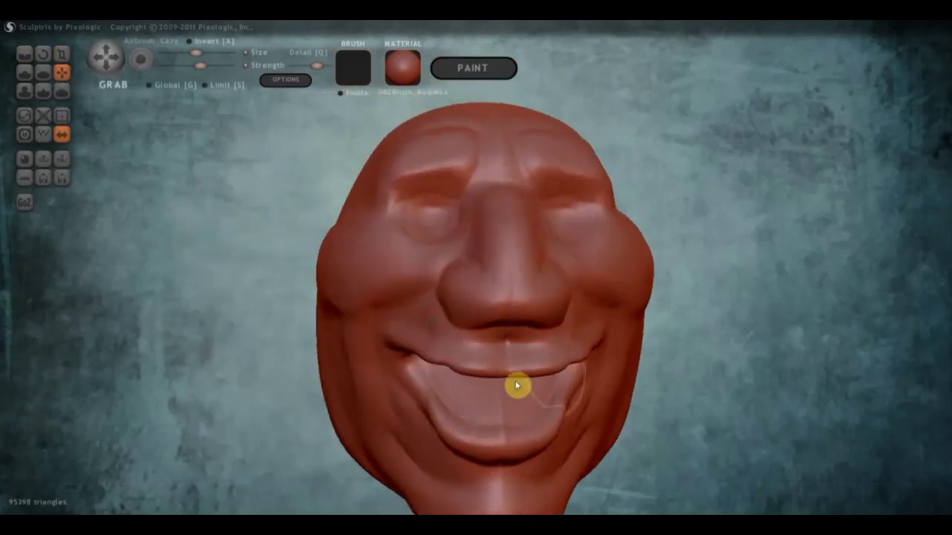
Step: With the Draw brush, build up and reshape the lower lip out to the mouth corner
{"action": "left_click", "coordinate": [24, 74]}
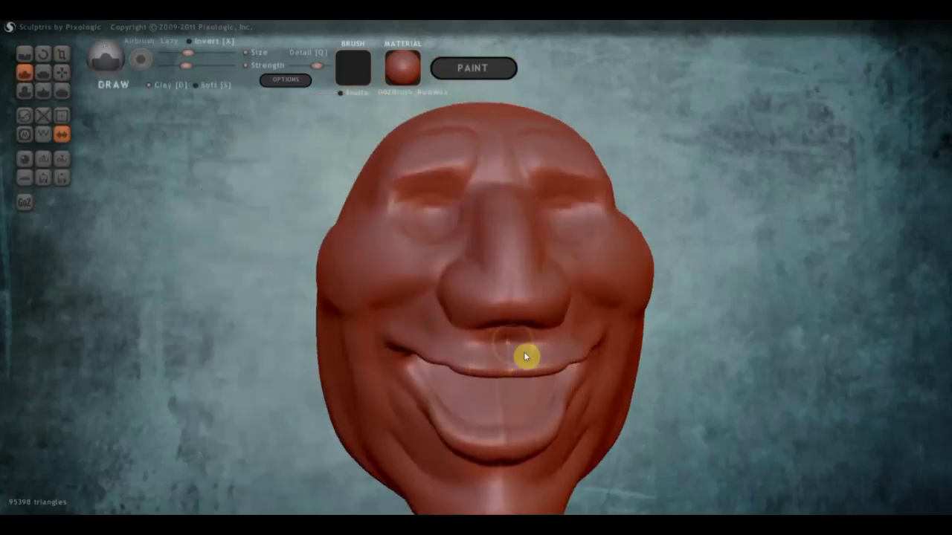
{"action": "scroll", "coordinate": [542, 361], "scroll_direction": "up", "scroll_amount": 2}
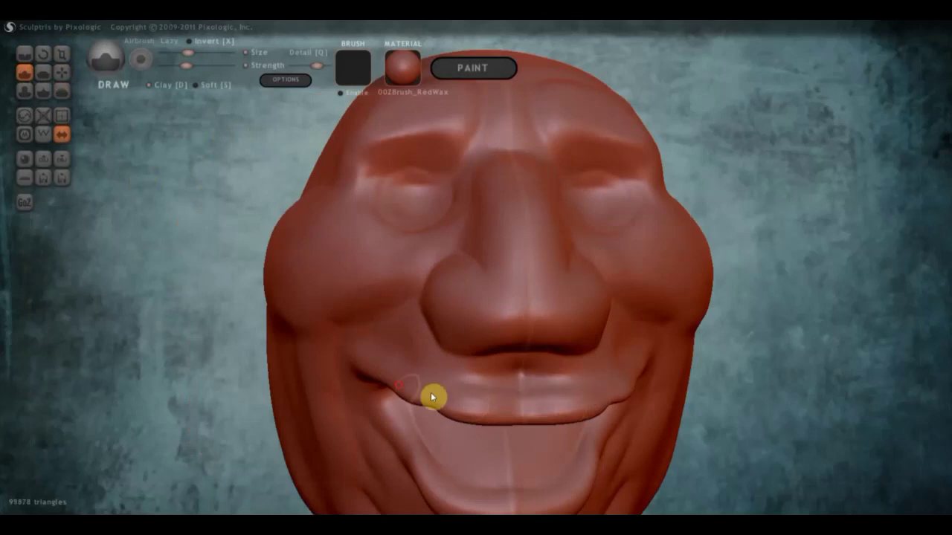
{"action": "left_click_drag", "start_coordinate": [431, 397], "coordinate": [558, 420]}
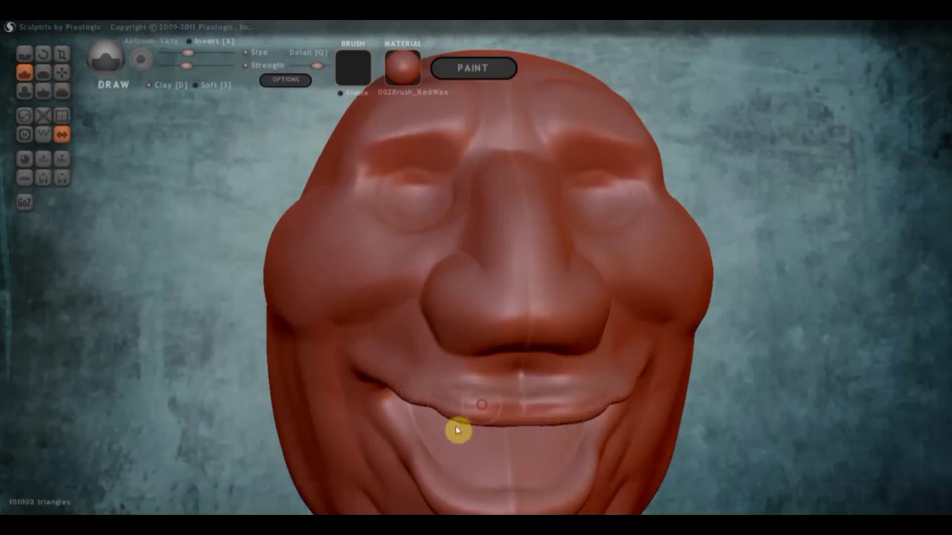
{"action": "mouse_move", "coordinate": [456, 429]}
{"action": "left_mouse_down"}
{"action": "mouse_move", "coordinate": [527, 429]}
{"action": "mouse_move", "coordinate": [474, 431]}
{"action": "mouse_move", "coordinate": [376, 391]}
{"action": "mouse_move", "coordinate": [421, 397]}
{"action": "mouse_move", "coordinate": [454, 417]}
{"action": "left_mouse_up"}
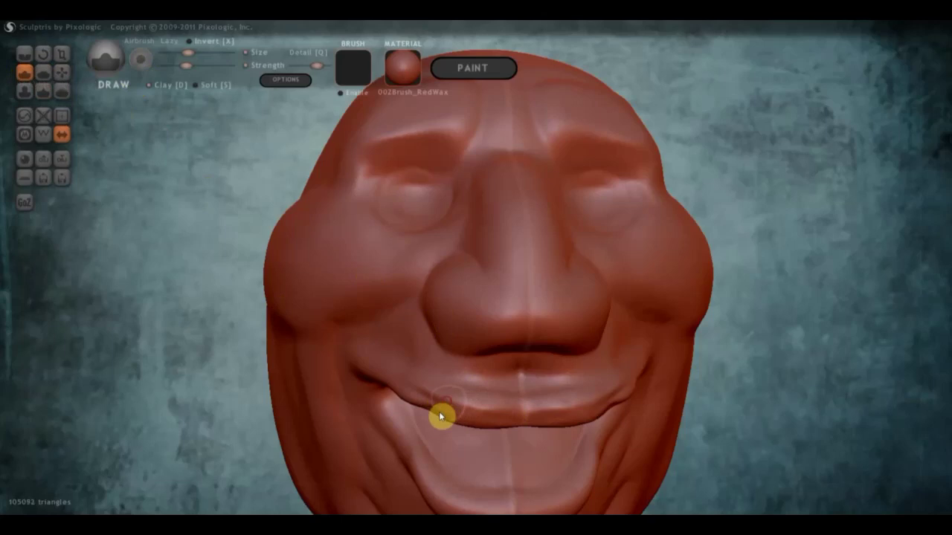
{"action": "mouse_move", "coordinate": [440, 416]}
{"action": "left_mouse_down"}
{"action": "mouse_move", "coordinate": [436, 400]}
{"action": "mouse_move", "coordinate": [356, 358]}
{"action": "mouse_move", "coordinate": [395, 379]}
{"action": "mouse_move", "coordinate": [344, 371]}
{"action": "mouse_move", "coordinate": [365, 361]}
{"action": "mouse_move", "coordinate": [373, 363]}
{"action": "mouse_move", "coordinate": [354, 394]}
{"action": "left_mouse_up"}
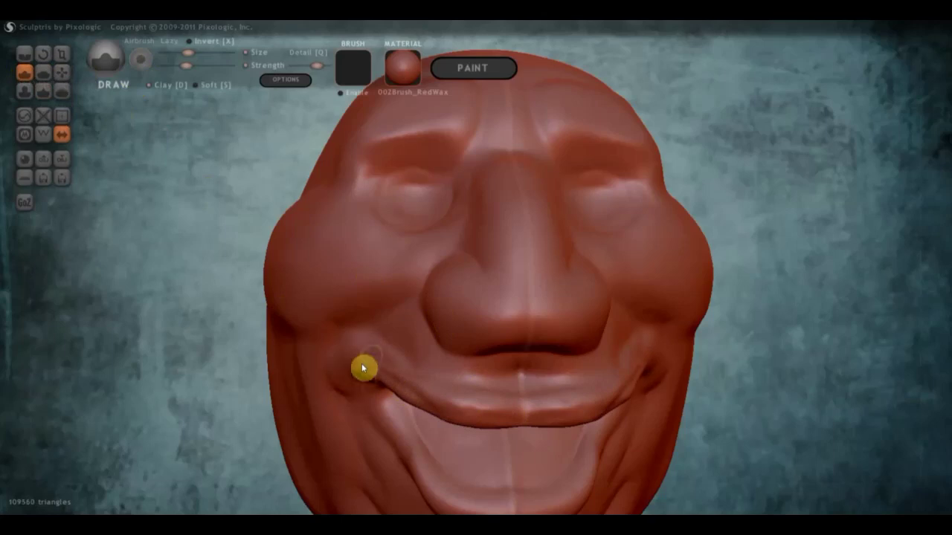
Step: Reshape the upper lip near the mouth corner and fill out the fold beside the nose
{"action": "mouse_move", "coordinate": [347, 382]}
{"action": "right_mouse_down"}
{"action": "mouse_move", "coordinate": [384, 369]}
{"action": "mouse_move", "coordinate": [452, 378]}
{"action": "mouse_move", "coordinate": [431, 376]}
{"action": "mouse_move", "coordinate": [491, 358]}
{"action": "right_mouse_up"}
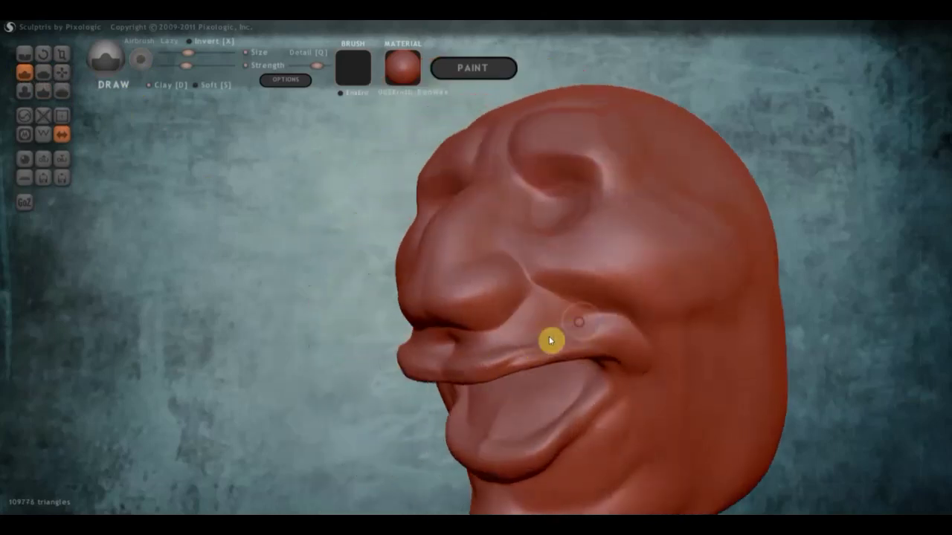
{"action": "mouse_move", "coordinate": [572, 336]}
{"action": "left_mouse_down"}
{"action": "mouse_move", "coordinate": [493, 361]}
{"action": "mouse_move", "coordinate": [569, 322]}
{"action": "mouse_move", "coordinate": [481, 355]}
{"action": "left_mouse_up"}
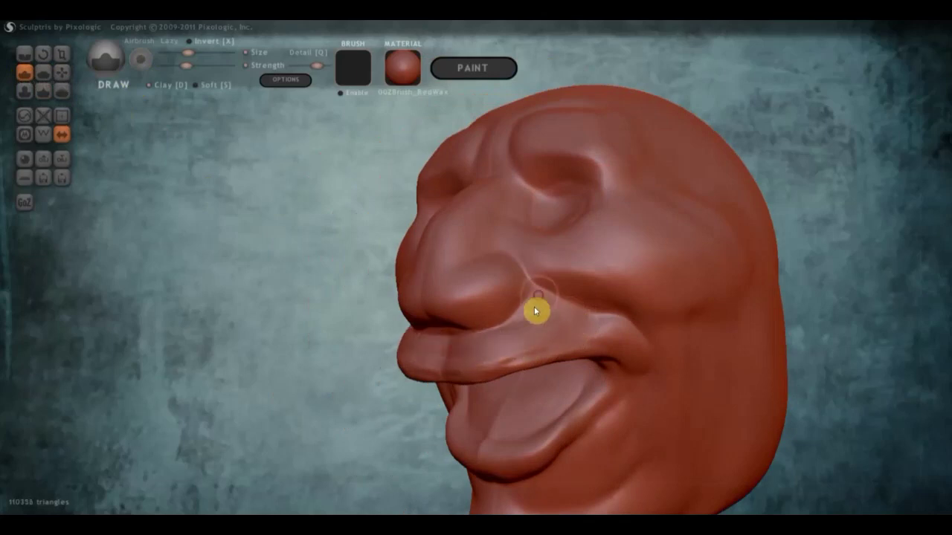
{"action": "left_click_drag", "start_coordinate": [534, 311], "coordinate": [560, 308]}
{"action": "mouse_move", "coordinate": [594, 331]}
{"action": "right_mouse_down"}
{"action": "mouse_move", "coordinate": [666, 323]}
{"action": "mouse_move", "coordinate": [656, 340]}
{"action": "right_mouse_up"}
Step: Carve a line under the nose, raise its bridge and add a ridge along its side
{"action": "right_click_drag", "start_coordinate": [441, 221], "coordinate": [450, 245]}
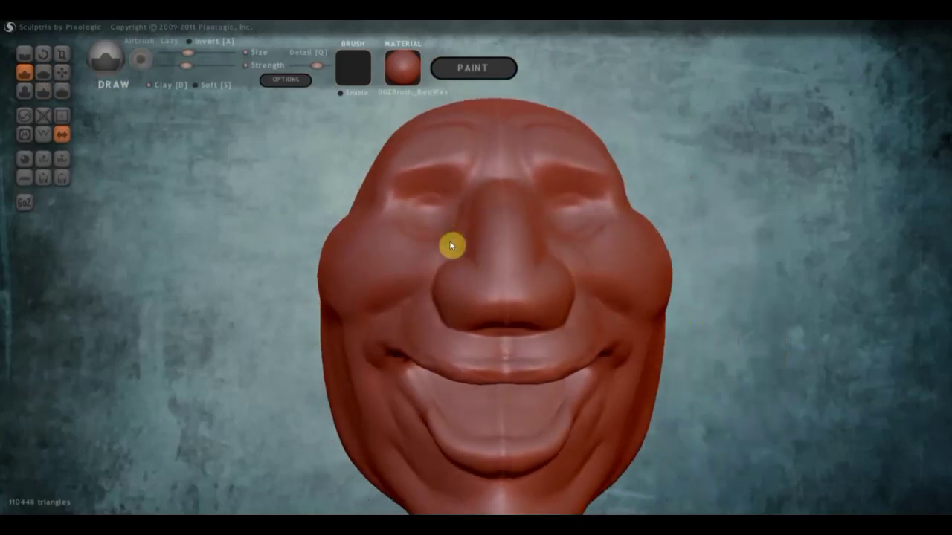
{"action": "scroll", "coordinate": [522, 286], "scroll_direction": "up", "scroll_amount": 3}
{"action": "right_click_drag", "start_coordinate": [525, 293], "coordinate": [563, 307]}
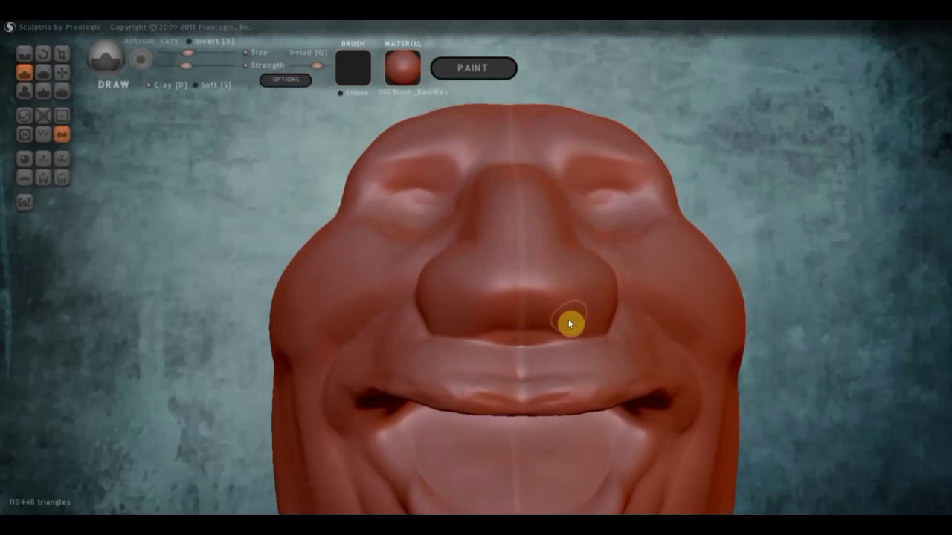
{"action": "mouse_move", "coordinate": [593, 312]}
{"action": "left_mouse_down"}
{"action": "mouse_move", "coordinate": [457, 310]}
{"action": "mouse_move", "coordinate": [583, 314]}
{"action": "left_mouse_up"}
{"action": "left_click_drag", "start_coordinate": [468, 307], "coordinate": [563, 317]}
{"action": "scroll", "coordinate": [565, 351], "scroll_direction": "down", "scroll_amount": 3}
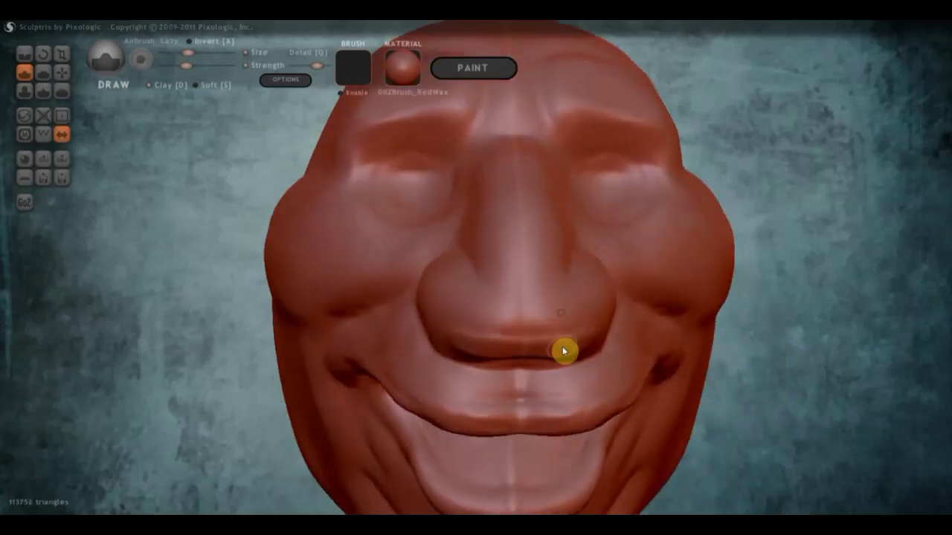
{"action": "scroll", "coordinate": [546, 332], "scroll_direction": "down", "scroll_amount": 3}
{"action": "scroll", "coordinate": [535, 355], "scroll_direction": "up", "scroll_amount": 3}
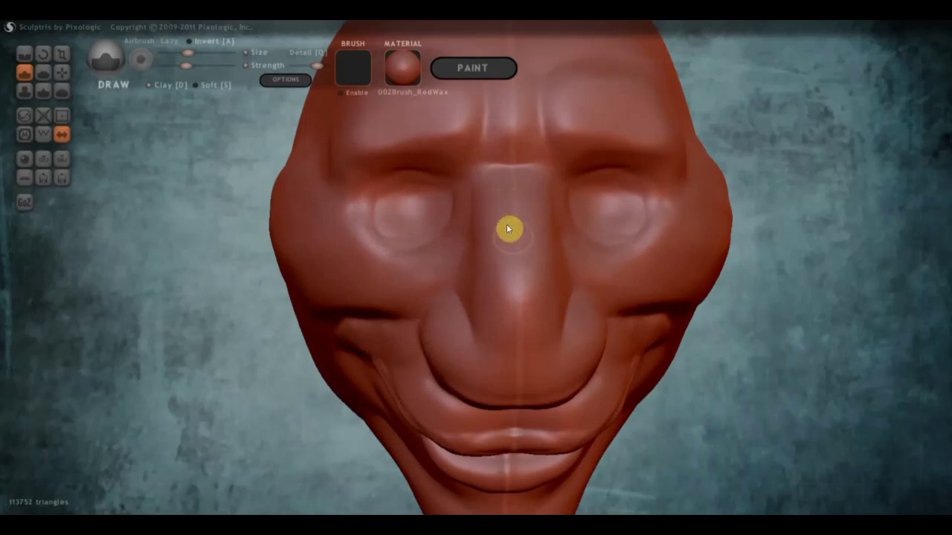
{"action": "left_click_drag", "start_coordinate": [491, 224], "coordinate": [492, 229]}
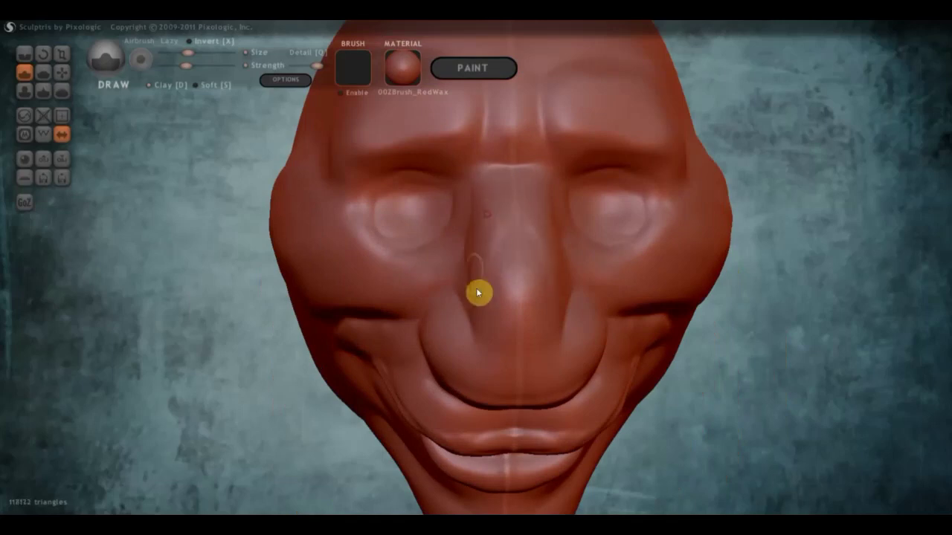
{"action": "mouse_move", "coordinate": [476, 292]}
{"action": "left_mouse_down"}
{"action": "mouse_move", "coordinate": [468, 238]}
{"action": "mouse_move", "coordinate": [484, 244]}
{"action": "mouse_move", "coordinate": [495, 316]}
{"action": "mouse_move", "coordinate": [489, 226]}
{"action": "left_mouse_up"}
{"action": "mouse_move", "coordinate": [498, 278]}
{"action": "left_mouse_down"}
{"action": "mouse_move", "coordinate": [501, 383]}
{"action": "mouse_move", "coordinate": [473, 308]}
{"action": "left_mouse_up"}
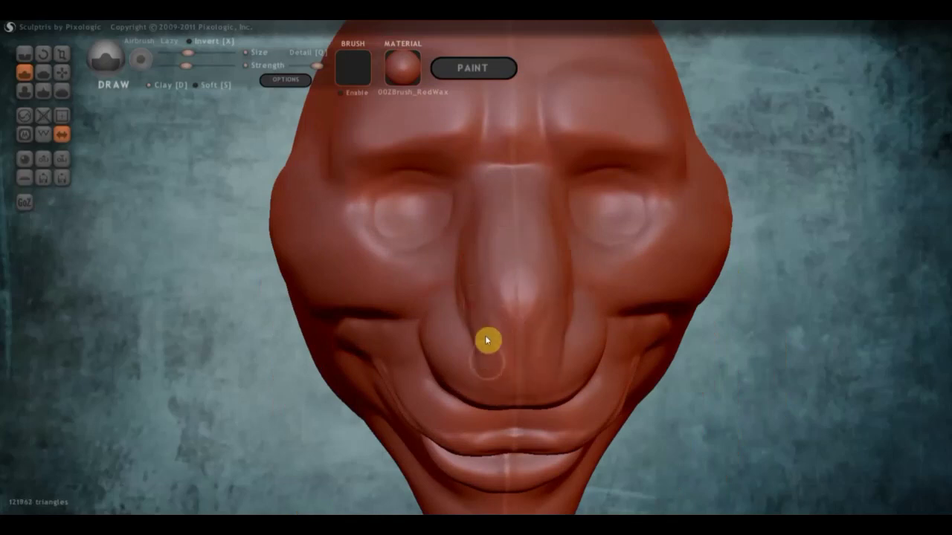
Step: Reshape the nose tip, carve nostril indents underneath and refine the upper lip below
{"action": "left_click_drag", "start_coordinate": [495, 384], "coordinate": [499, 354]}
{"action": "right_click_drag", "start_coordinate": [499, 355], "coordinate": [514, 334]}
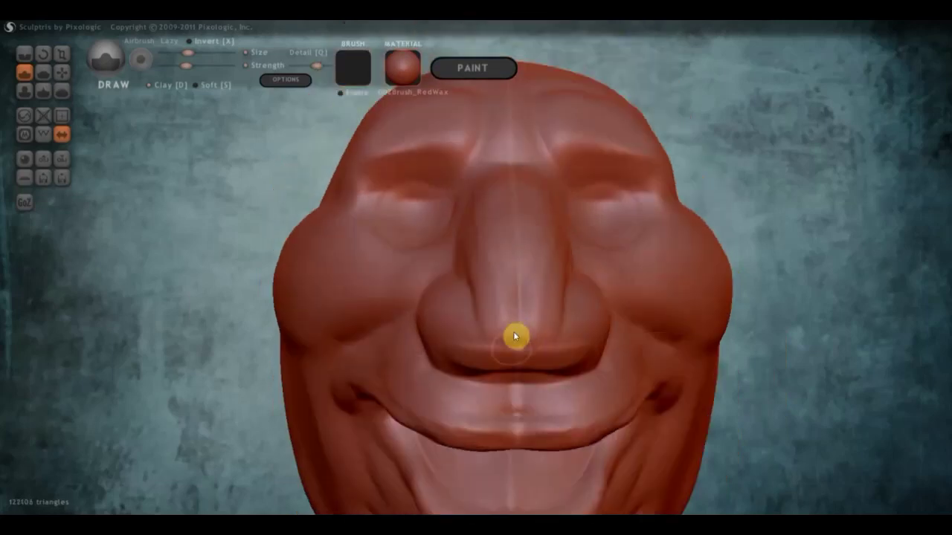
{"action": "mouse_move", "coordinate": [493, 343]}
{"action": "left_mouse_down", "text": "shift"}
{"action": "mouse_move", "coordinate": [570, 345]}
{"action": "mouse_move", "coordinate": [504, 313]}
{"action": "left_mouse_up", "text": "shift"}
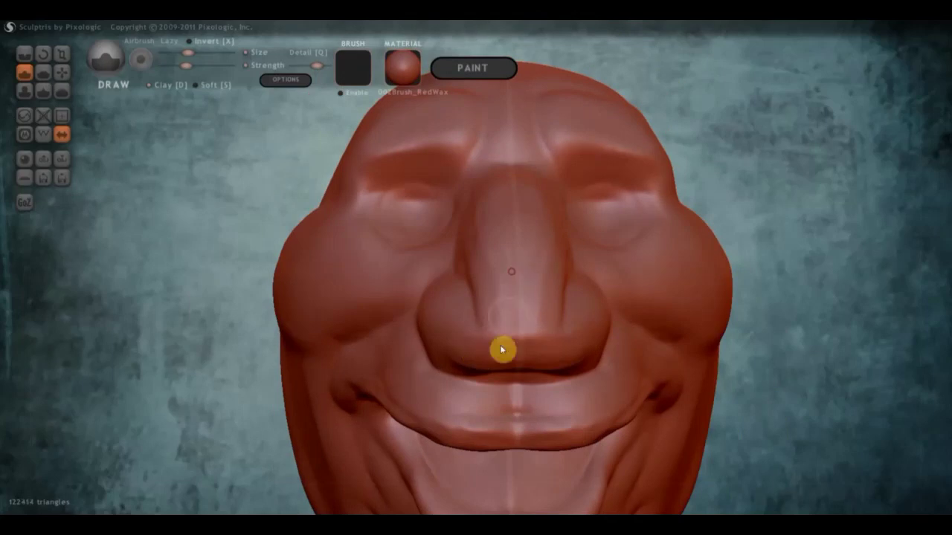
{"action": "left_click_drag", "start_coordinate": [487, 259], "coordinate": [491, 332]}
{"action": "mouse_move", "coordinate": [490, 332]}
{"action": "right_mouse_down"}
{"action": "mouse_move", "coordinate": [590, 363]}
{"action": "mouse_move", "coordinate": [644, 351]}
{"action": "mouse_move", "coordinate": [637, 346]}
{"action": "right_mouse_up"}
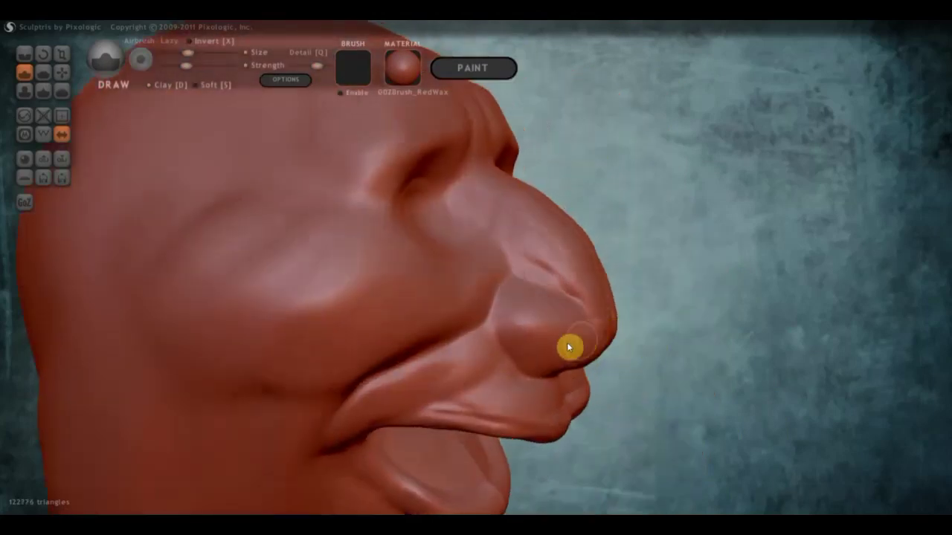
{"action": "mouse_move", "coordinate": [569, 347]}
{"action": "left_mouse_down"}
{"action": "mouse_move", "coordinate": [513, 340]}
{"action": "mouse_move", "coordinate": [511, 308]}
{"action": "mouse_move", "coordinate": [553, 310]}
{"action": "mouse_move", "coordinate": [614, 335]}
{"action": "mouse_move", "coordinate": [486, 335]}
{"action": "left_mouse_up"}
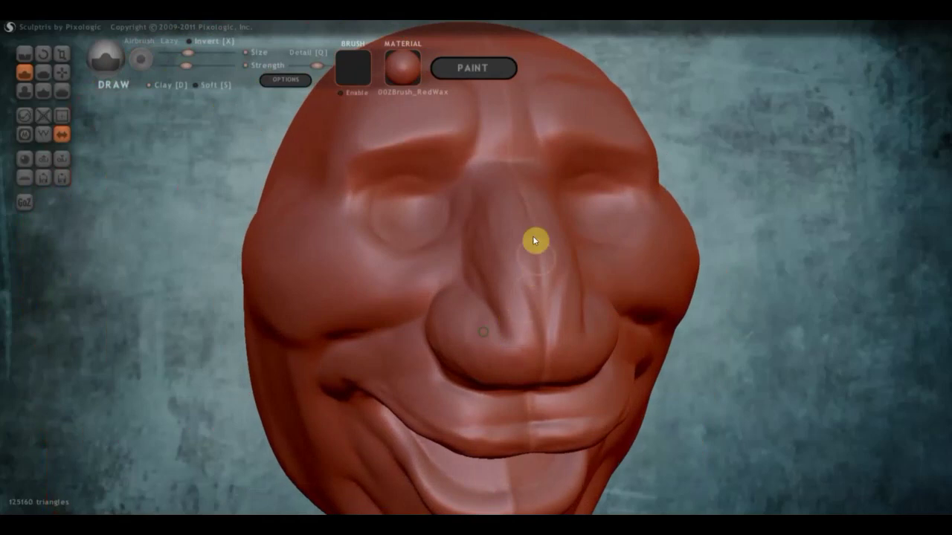
{"action": "left_click_drag", "start_coordinate": [551, 327], "coordinate": [513, 257]}
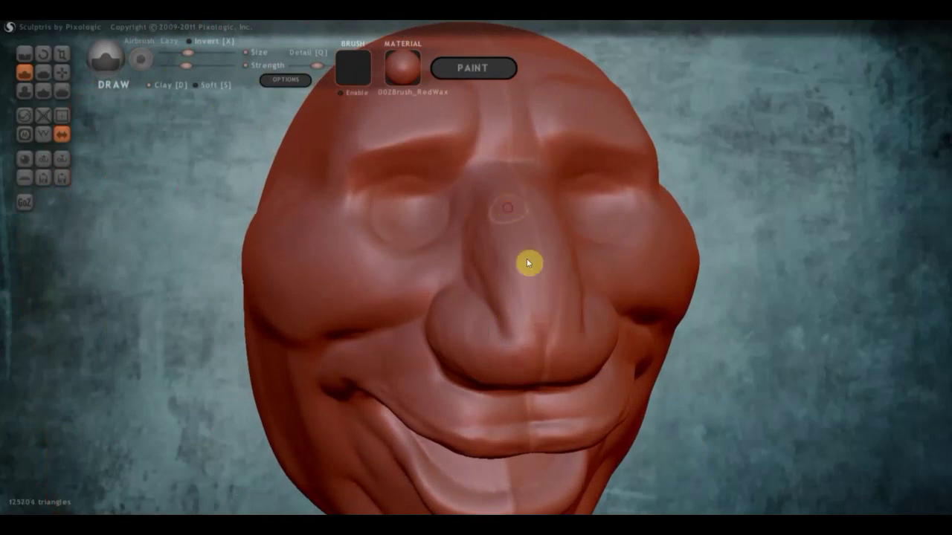
{"action": "mouse_move", "coordinate": [542, 365]}
{"action": "left_mouse_down"}
{"action": "mouse_move", "coordinate": [544, 342]}
{"action": "mouse_move", "coordinate": [513, 376]}
{"action": "mouse_move", "coordinate": [547, 379]}
{"action": "left_mouse_up"}
Step: Dent the cheek just below the eye from a left-facing angle
{"action": "mouse_move", "coordinate": [546, 379]}
{"action": "right_mouse_down"}
{"action": "mouse_move", "coordinate": [539, 344]}
{"action": "mouse_move", "coordinate": [505, 330]}
{"action": "mouse_move", "coordinate": [412, 325]}
{"action": "right_mouse_up"}
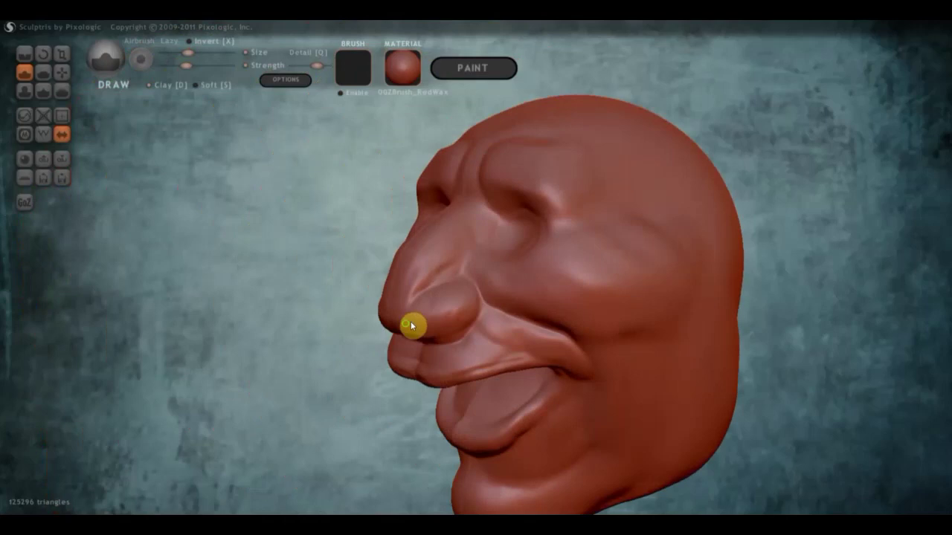
{"action": "scroll", "coordinate": [597, 286], "scroll_direction": "down", "scroll_amount": 2}
{"action": "right_click_drag", "start_coordinate": [624, 300], "coordinate": [570, 278]}
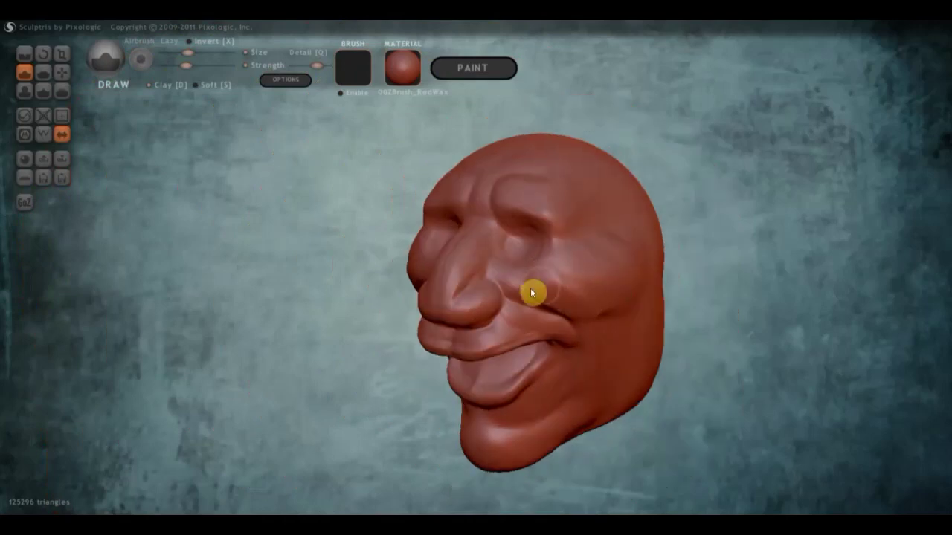
{"action": "mouse_move", "coordinate": [507, 280]}
{"action": "left_mouse_down"}
{"action": "mouse_move", "coordinate": [562, 304]}
{"action": "mouse_move", "coordinate": [516, 278]}
{"action": "mouse_move", "coordinate": [565, 278]}
{"action": "mouse_move", "coordinate": [550, 312]}
{"action": "mouse_move", "coordinate": [655, 287]}
{"action": "left_mouse_up"}
Step: In a three-quarter view, build up the upper cheek between the eye and ear
{"action": "scroll", "coordinate": [584, 272], "scroll_direction": "up", "scroll_amount": 2}
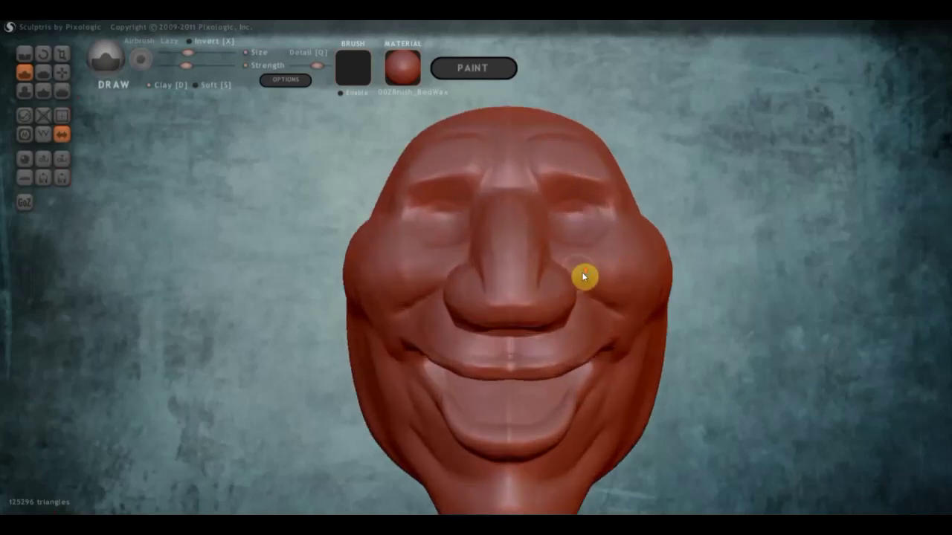
{"action": "mouse_move", "coordinate": [648, 238]}
{"action": "left_mouse_down"}
{"action": "mouse_move", "coordinate": [565, 253]}
{"action": "mouse_move", "coordinate": [634, 249]}
{"action": "mouse_move", "coordinate": [602, 273]}
{"action": "left_mouse_up"}
{"action": "scroll", "coordinate": [666, 241], "scroll_direction": "down", "scroll_amount": 2}
{"action": "left_click_drag", "start_coordinate": [647, 242], "coordinate": [674, 252]}
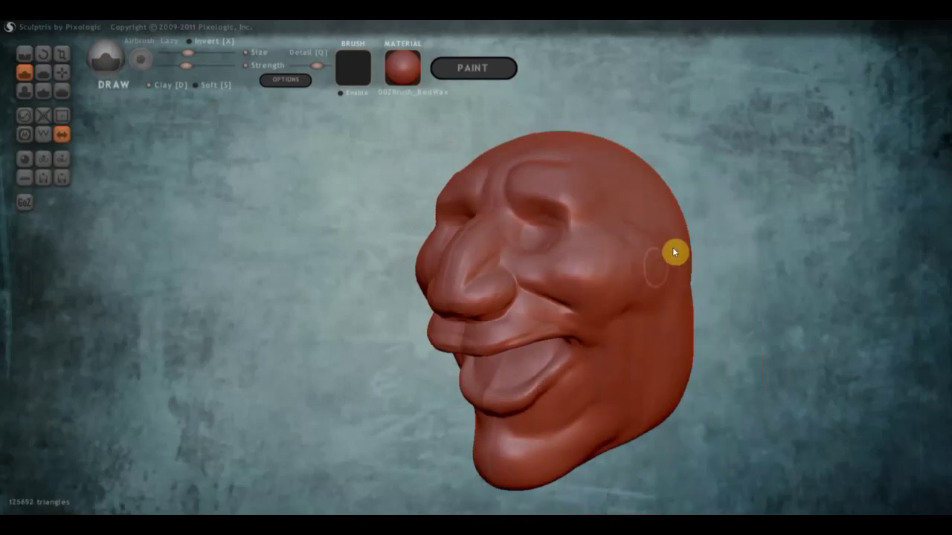
{"action": "mouse_move", "coordinate": [596, 274]}
{"action": "left_mouse_down"}
{"action": "mouse_move", "coordinate": [592, 253]}
{"action": "mouse_move", "coordinate": [655, 245]}
{"action": "left_mouse_up"}
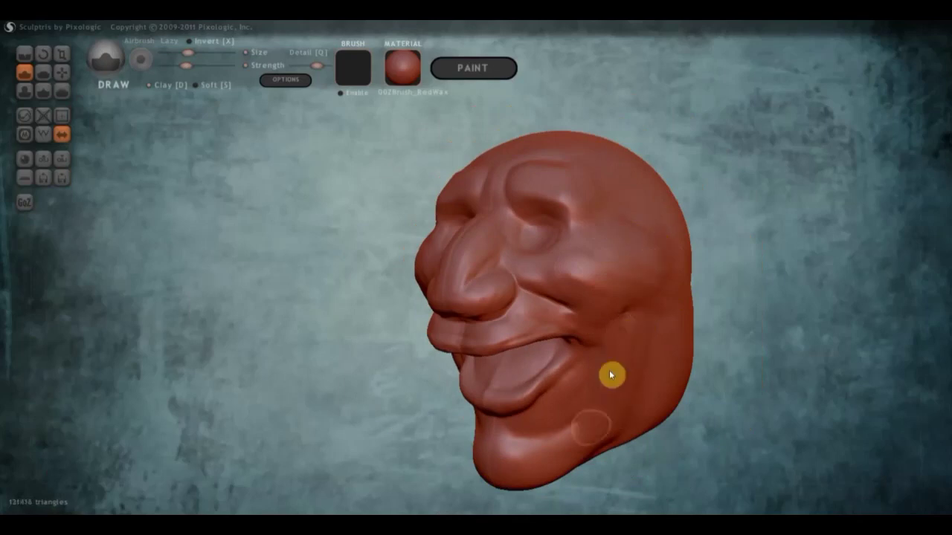
Step: Work the cheek down into the jaw line and shape the area around the ear
{"action": "left_click_drag", "start_coordinate": [649, 336], "coordinate": [637, 374]}
{"action": "right_click_drag", "start_coordinate": [637, 374], "coordinate": [600, 357]}
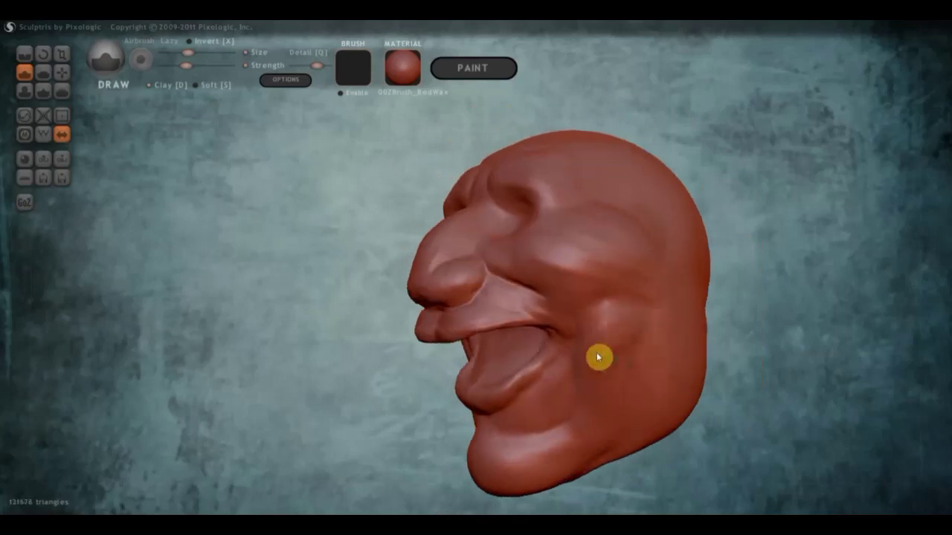
{"action": "left_click_drag", "start_coordinate": [629, 321], "coordinate": [615, 437]}
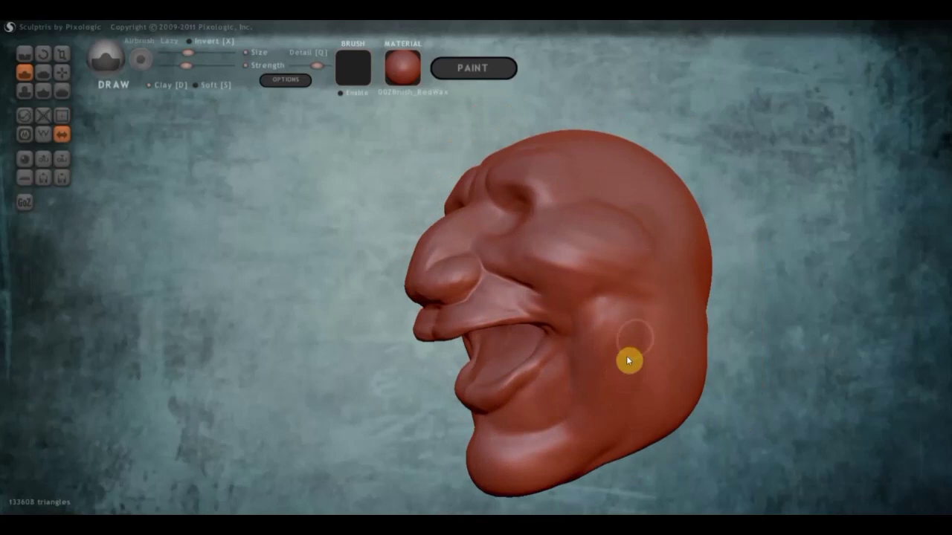
{"action": "mouse_move", "coordinate": [624, 384]}
{"action": "left_mouse_down"}
{"action": "mouse_move", "coordinate": [614, 418]}
{"action": "mouse_move", "coordinate": [630, 338]}
{"action": "left_mouse_up"}
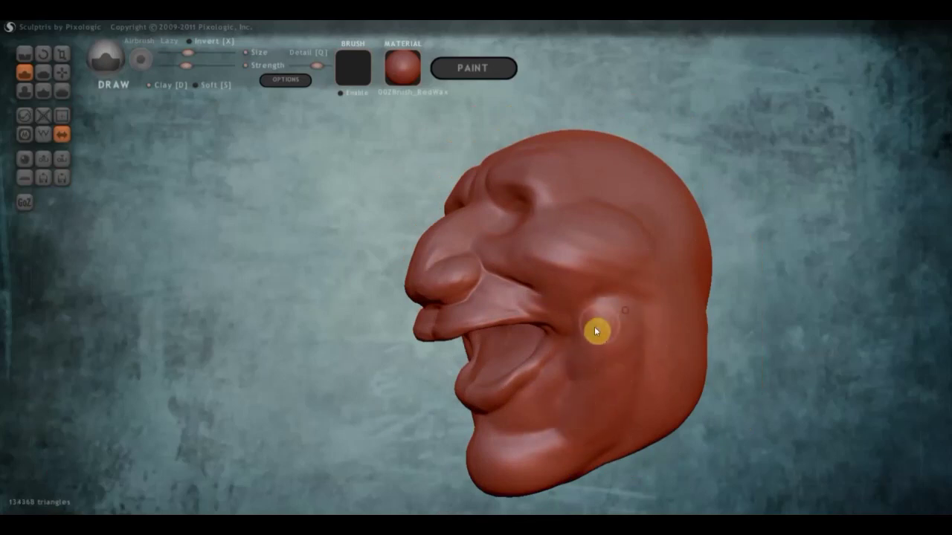
{"action": "scroll", "coordinate": [673, 346], "scroll_direction": "down", "scroll_amount": 3}
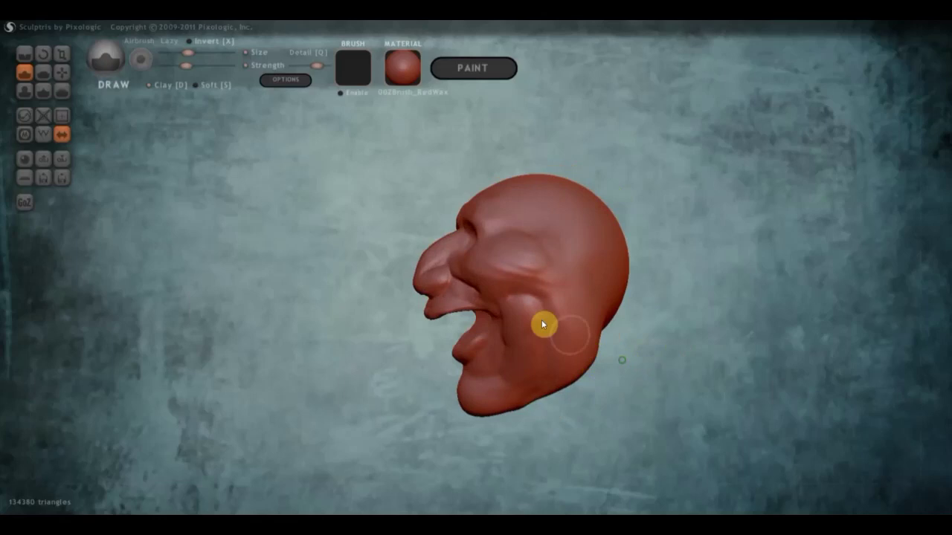
{"action": "mouse_move", "coordinate": [569, 308]}
{"action": "left_mouse_down"}
{"action": "mouse_move", "coordinate": [588, 347]}
{"action": "mouse_move", "coordinate": [558, 370]}
{"action": "left_mouse_up"}
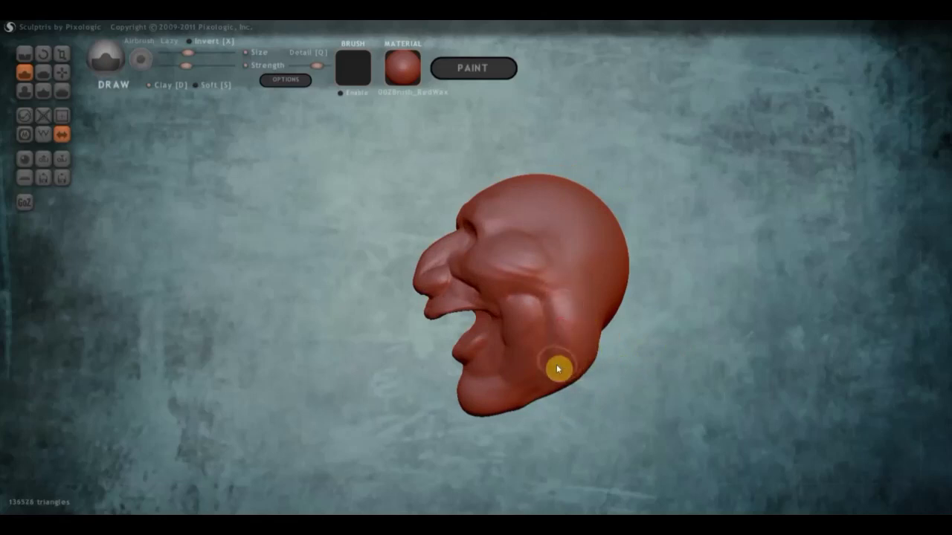
{"action": "mouse_move", "coordinate": [585, 331]}
{"action": "left_mouse_down"}
{"action": "mouse_move", "coordinate": [572, 363]}
{"action": "mouse_move", "coordinate": [580, 300]}
{"action": "mouse_move", "coordinate": [671, 295]}
{"action": "mouse_move", "coordinate": [540, 395]}
{"action": "mouse_move", "coordinate": [571, 370]}
{"action": "mouse_move", "coordinate": [534, 359]}
{"action": "left_mouse_up"}
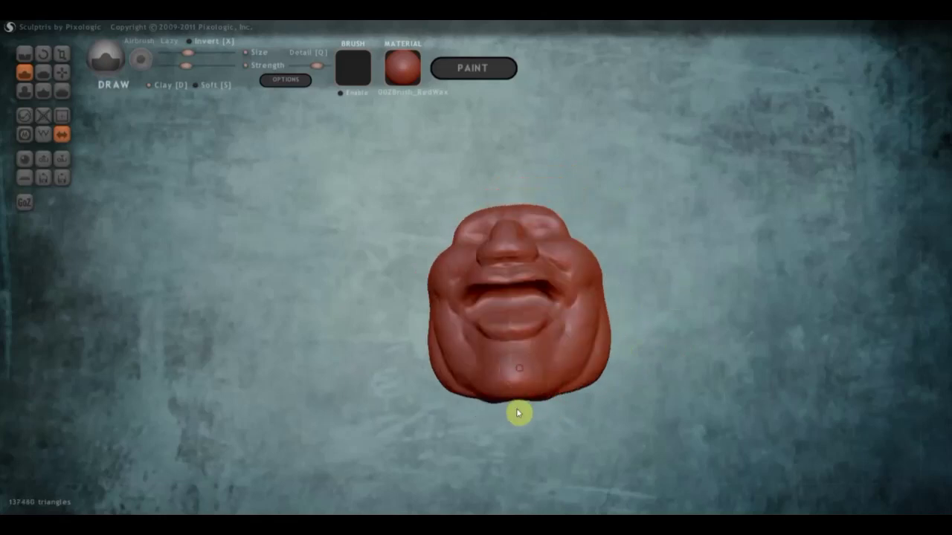
Step: Viewing from below, carve round dents under the chin and extend a central ridge down the neck
{"action": "mouse_move", "coordinate": [518, 413]}
{"action": "left_mouse_down"}
{"action": "mouse_move", "coordinate": [542, 365]}
{"action": "mouse_move", "coordinate": [530, 277]}
{"action": "mouse_move", "coordinate": [508, 286]}
{"action": "left_mouse_up"}
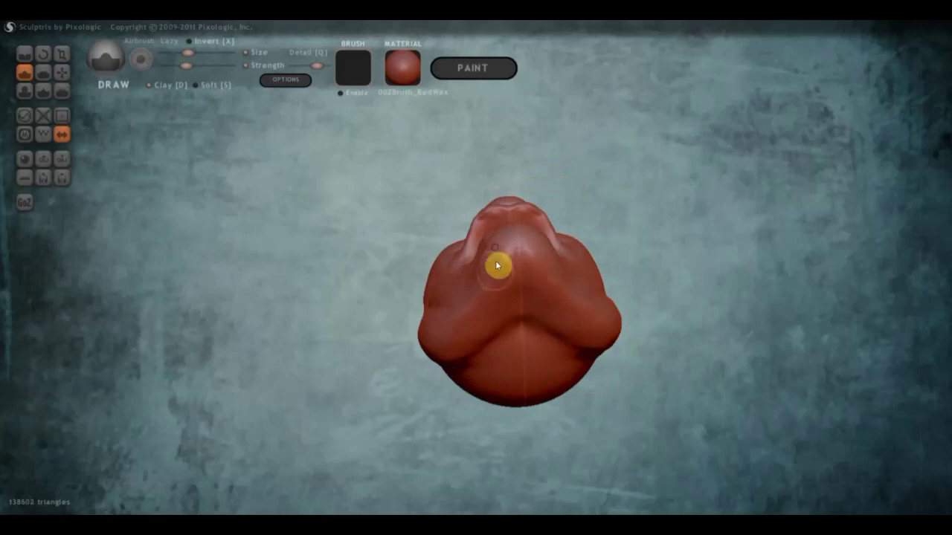
{"action": "mouse_move", "coordinate": [518, 269]}
{"action": "left_mouse_down"}
{"action": "mouse_move", "coordinate": [493, 293]}
{"action": "mouse_move", "coordinate": [524, 285]}
{"action": "mouse_move", "coordinate": [478, 312]}
{"action": "left_mouse_up"}
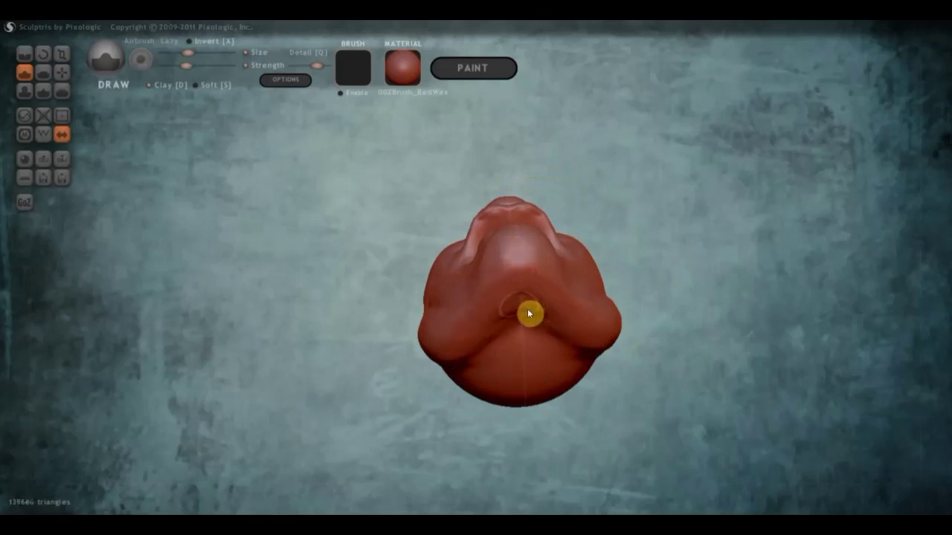
{"action": "right_click_drag", "start_coordinate": [548, 314], "coordinate": [541, 277]}
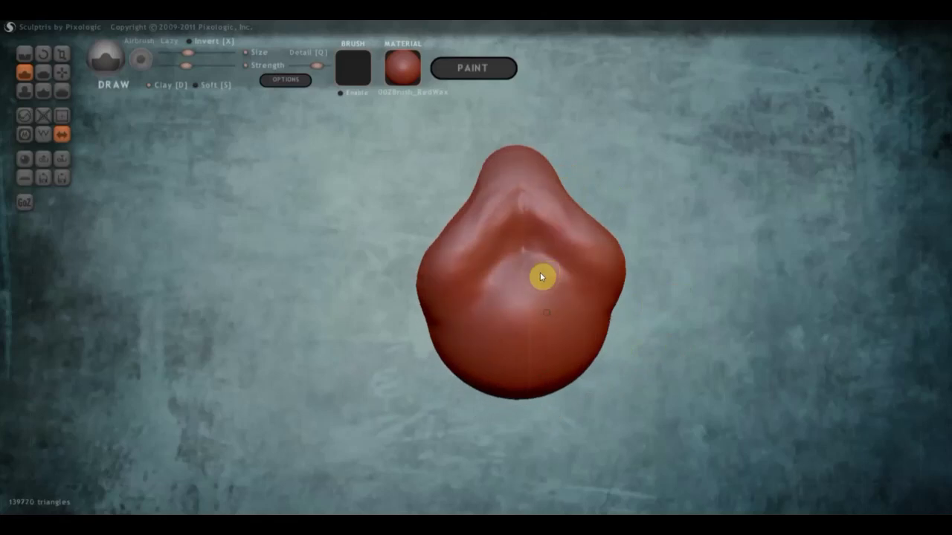
{"action": "left_click_drag", "start_coordinate": [519, 233], "coordinate": [529, 213]}
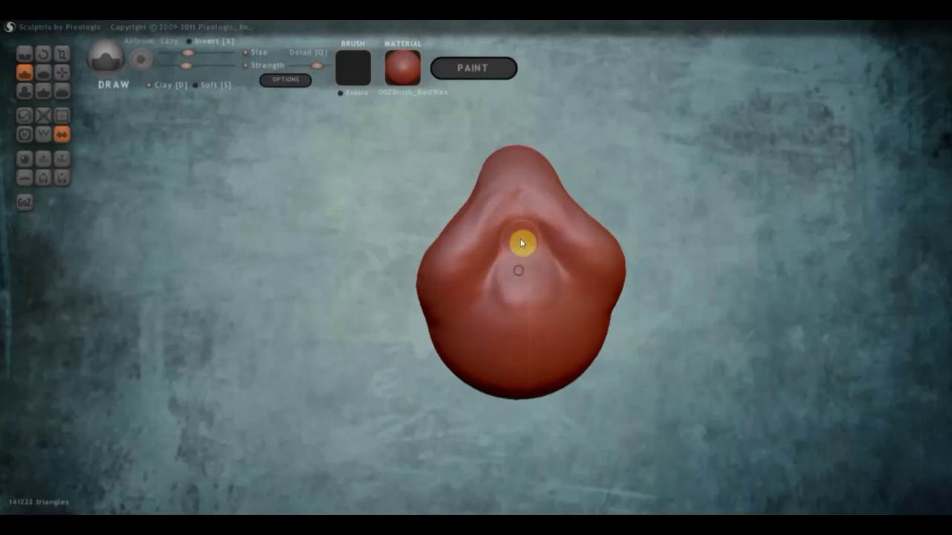
{"action": "mouse_move", "coordinate": [520, 243]}
{"action": "left_mouse_down"}
{"action": "mouse_move", "coordinate": [519, 226]}
{"action": "mouse_move", "coordinate": [519, 293]}
{"action": "left_mouse_up"}
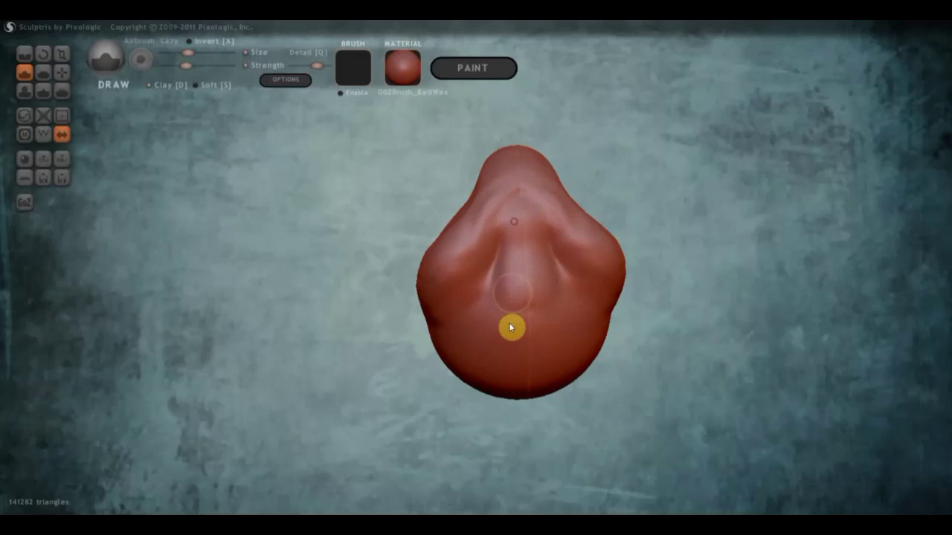
{"action": "mouse_move", "coordinate": [520, 256]}
{"action": "left_mouse_down"}
{"action": "mouse_move", "coordinate": [517, 316]}
{"action": "mouse_move", "coordinate": [537, 278]}
{"action": "mouse_move", "coordinate": [509, 353]}
{"action": "mouse_move", "coordinate": [417, 384]}
{"action": "mouse_move", "coordinate": [504, 329]}
{"action": "mouse_move", "coordinate": [691, 346]}
{"action": "left_mouse_up"}
Step: With the Draw brush, sculpt the cheek from a tilted view
{"action": "scroll", "coordinate": [690, 336], "scroll_direction": "up", "scroll_amount": 4}
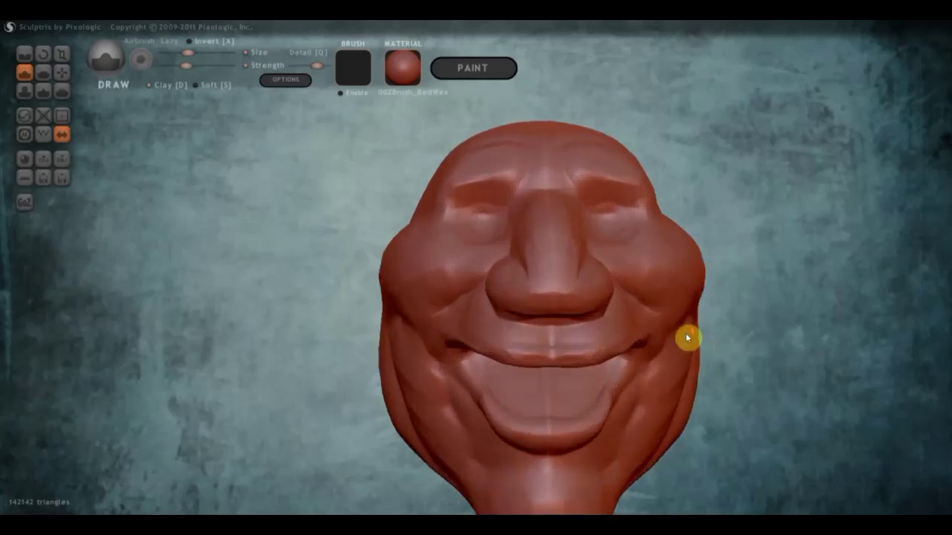
{"action": "mouse_move", "coordinate": [652, 279]}
{"action": "left_mouse_down"}
{"action": "mouse_move", "coordinate": [528, 186]}
{"action": "mouse_move", "coordinate": [654, 200]}
{"action": "left_mouse_up"}
{"action": "mouse_move", "coordinate": [509, 259]}
{"action": "left_mouse_down"}
{"action": "mouse_move", "coordinate": [423, 308]}
{"action": "mouse_move", "coordinate": [446, 304]}
{"action": "mouse_move", "coordinate": [403, 287]}
{"action": "mouse_move", "coordinate": [480, 300]}
{"action": "left_mouse_up"}
{"action": "mouse_move", "coordinate": [480, 299]}
{"action": "right_mouse_down"}
{"action": "mouse_move", "coordinate": [484, 344]}
{"action": "mouse_move", "coordinate": [373, 319]}
{"action": "mouse_move", "coordinate": [350, 330]}
{"action": "right_mouse_up"}
{"action": "scroll", "coordinate": [371, 312], "scroll_direction": "down", "scroll_amount": 3}
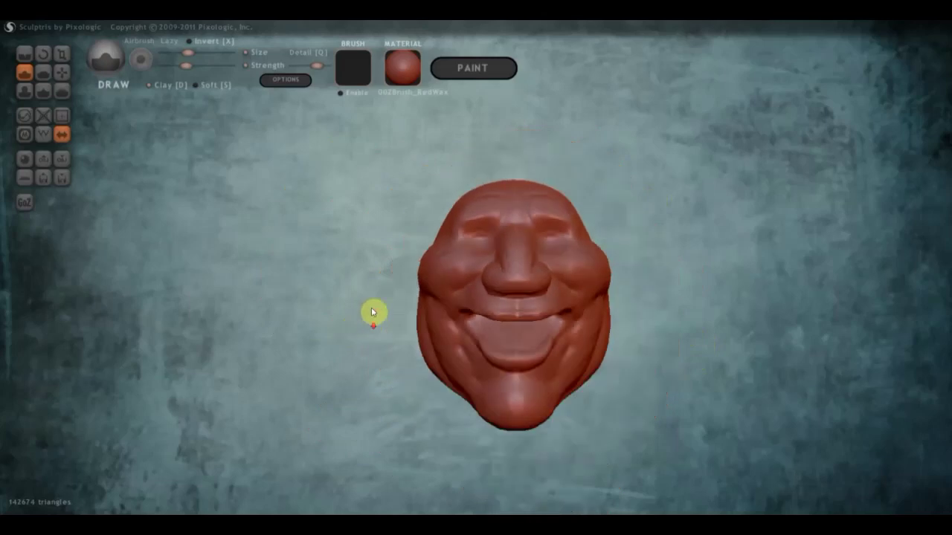
Step: With the Grab brush, pull in the bulging cheek, lower the jaw and pull the chin outward
{"action": "left_click", "coordinate": [62, 73]}
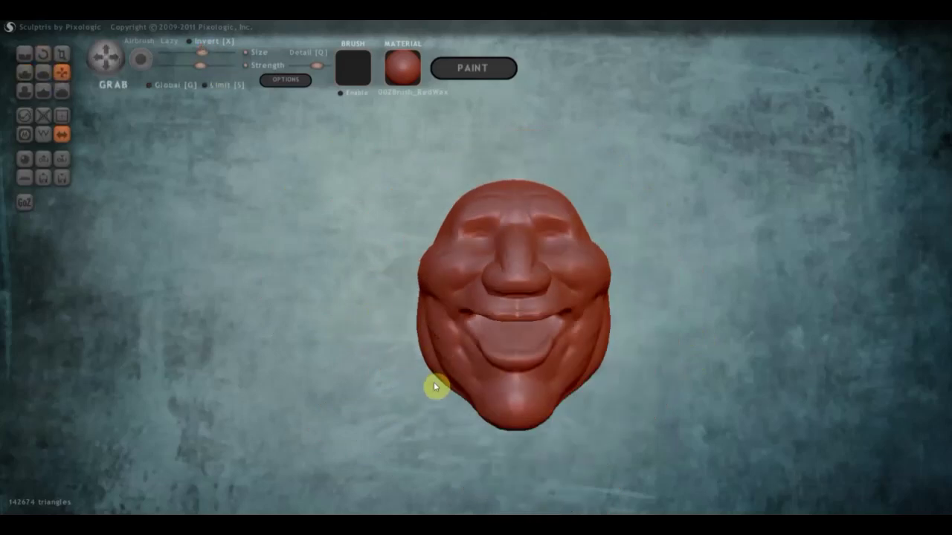
{"action": "left_click_drag", "start_coordinate": [423, 309], "coordinate": [427, 311]}
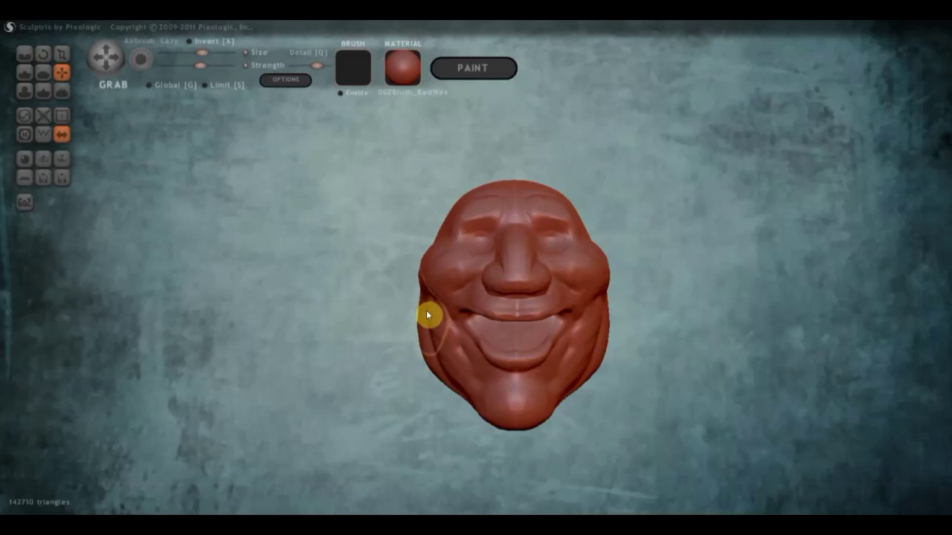
{"action": "mouse_move", "coordinate": [458, 390]}
{"action": "left_mouse_down"}
{"action": "mouse_move", "coordinate": [472, 422]}
{"action": "mouse_move", "coordinate": [672, 421]}
{"action": "left_mouse_up"}
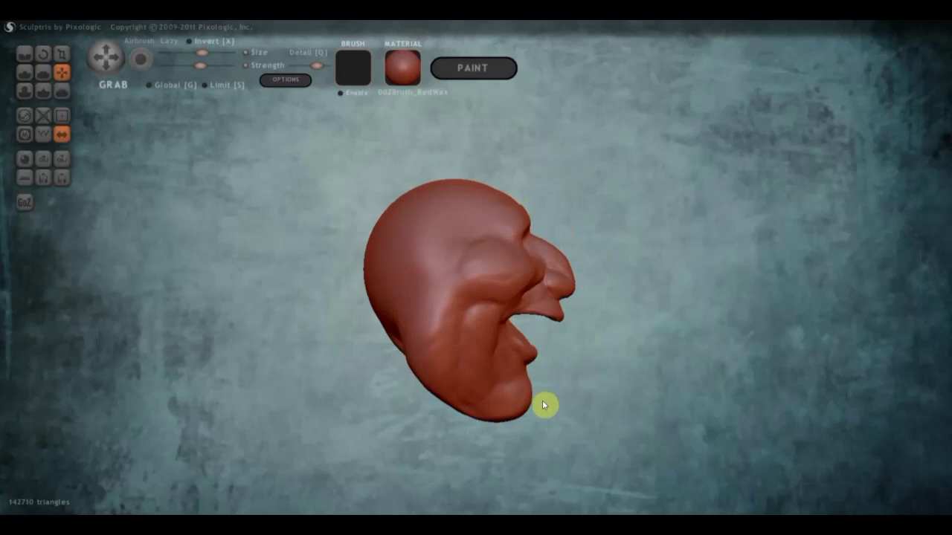
{"action": "left_click_drag", "start_coordinate": [526, 376], "coordinate": [544, 378]}
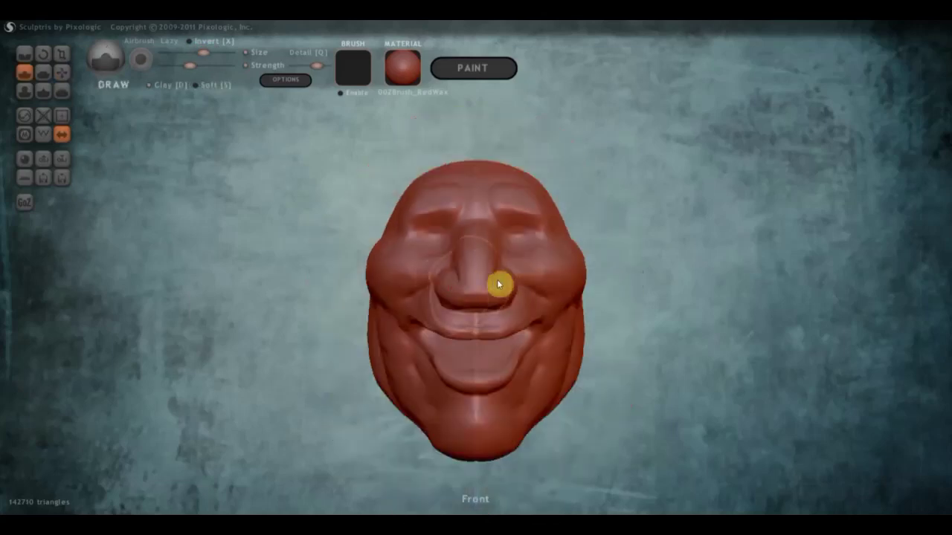
Step: Build up the left temple with several small Draw strokes
{"action": "mouse_move", "coordinate": [497, 283]}
{"action": "right_mouse_down"}
{"action": "mouse_move", "coordinate": [410, 297]}
{"action": "mouse_move", "coordinate": [510, 315]}
{"action": "mouse_move", "coordinate": [588, 297]}
{"action": "right_mouse_up"}
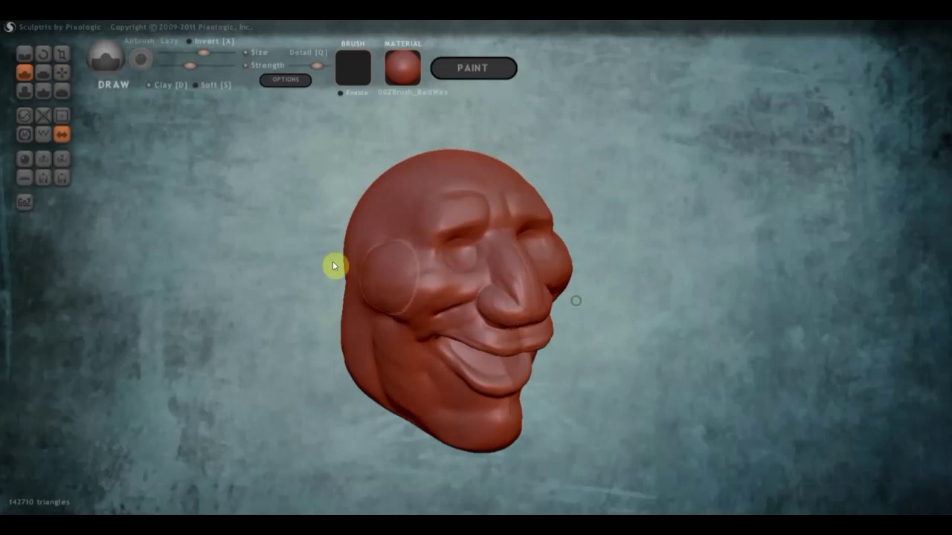
{"action": "right_click_drag", "start_coordinate": [333, 265], "coordinate": [331, 295]}
{"action": "scroll", "coordinate": [362, 249], "scroll_direction": "up", "scroll_amount": 2}
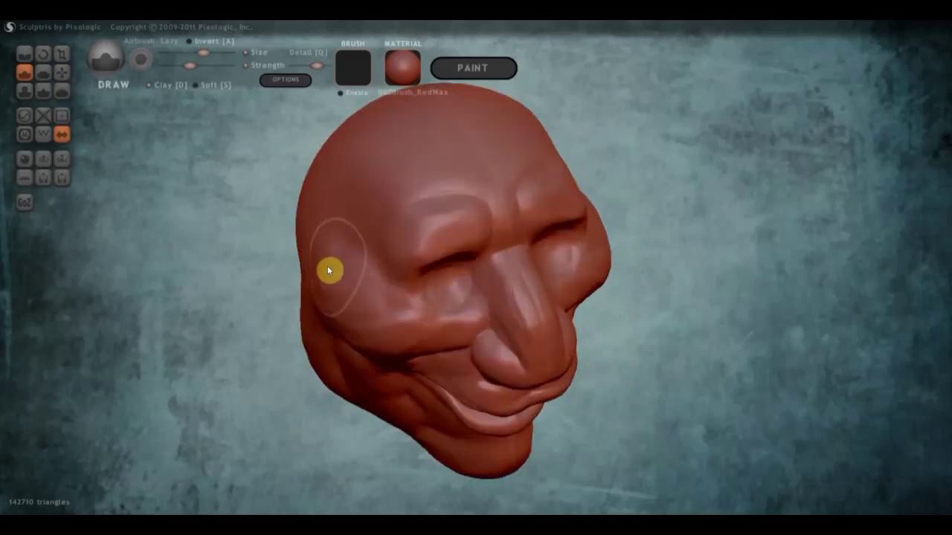
{"action": "left_click_drag", "start_coordinate": [320, 260], "coordinate": [327, 265]}
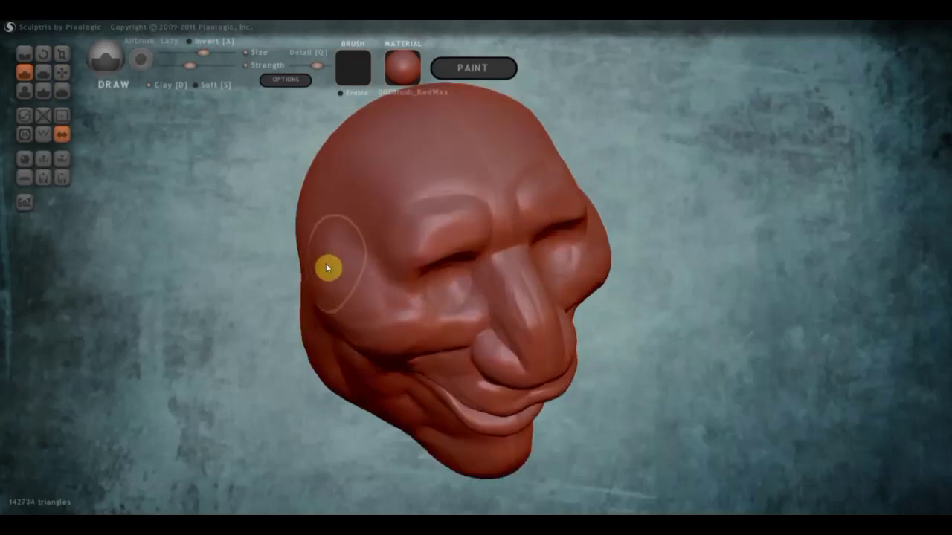
{"action": "mouse_move", "coordinate": [329, 266]}
{"action": "right_mouse_down"}
{"action": "mouse_move", "coordinate": [295, 243]}
{"action": "mouse_move", "coordinate": [354, 197]}
{"action": "right_mouse_up"}
{"action": "left_click_drag", "start_coordinate": [355, 198], "coordinate": [357, 173]}
{"action": "right_click_drag", "start_coordinate": [354, 186], "coordinate": [129, 94]}
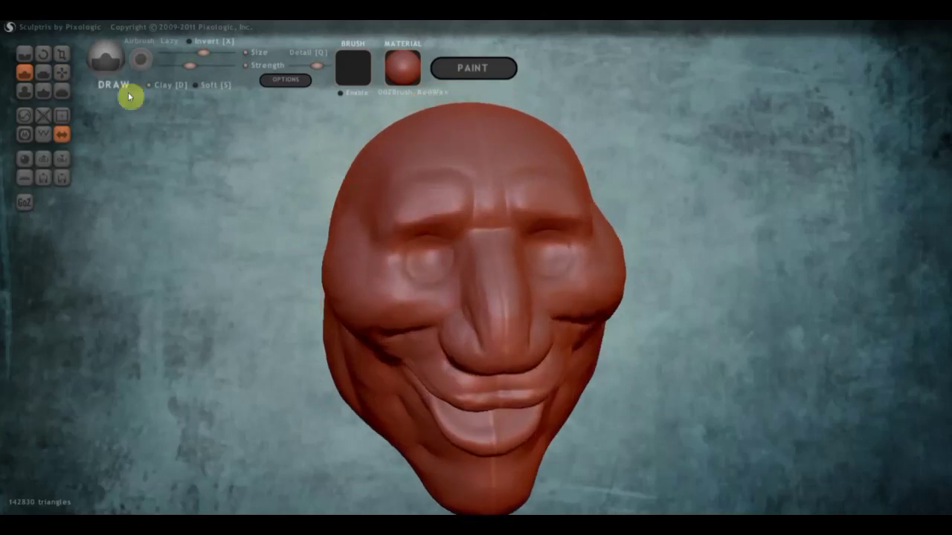
Step: With the Grab brush, pull the left temple slightly outward and nudge its shape
{"action": "left_click", "coordinate": [65, 73]}
{"action": "scroll", "coordinate": [368, 212], "scroll_direction": "down", "scroll_amount": 2}
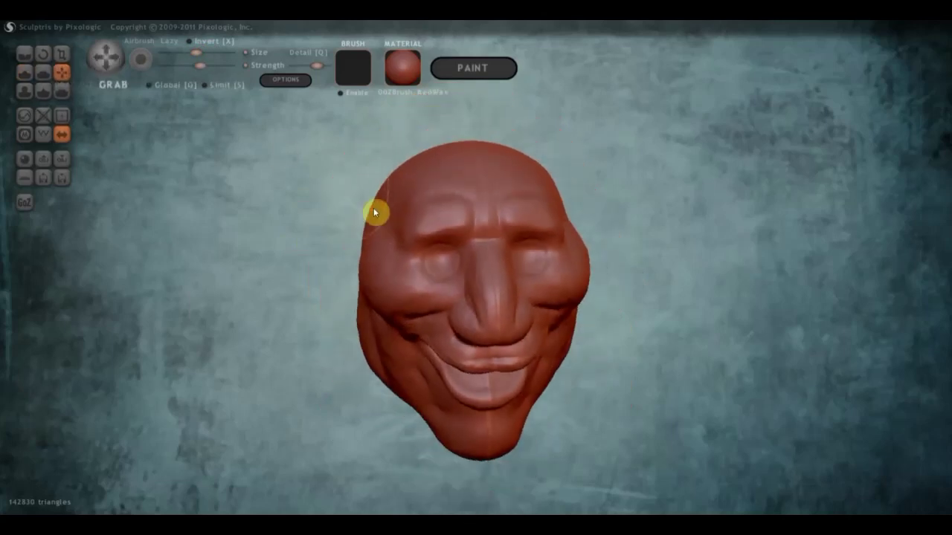
{"action": "left_click_drag", "start_coordinate": [378, 207], "coordinate": [382, 234]}
{"action": "mouse_move", "coordinate": [382, 234]}
{"action": "right_mouse_down"}
{"action": "mouse_move", "coordinate": [405, 195]}
{"action": "mouse_move", "coordinate": [397, 183]}
{"action": "right_mouse_up"}
Step: Flatten the round bulges on both cheeks with a symmetric grab stroke
{"action": "scroll", "coordinate": [510, 232], "scroll_direction": "down", "scroll_amount": 1}
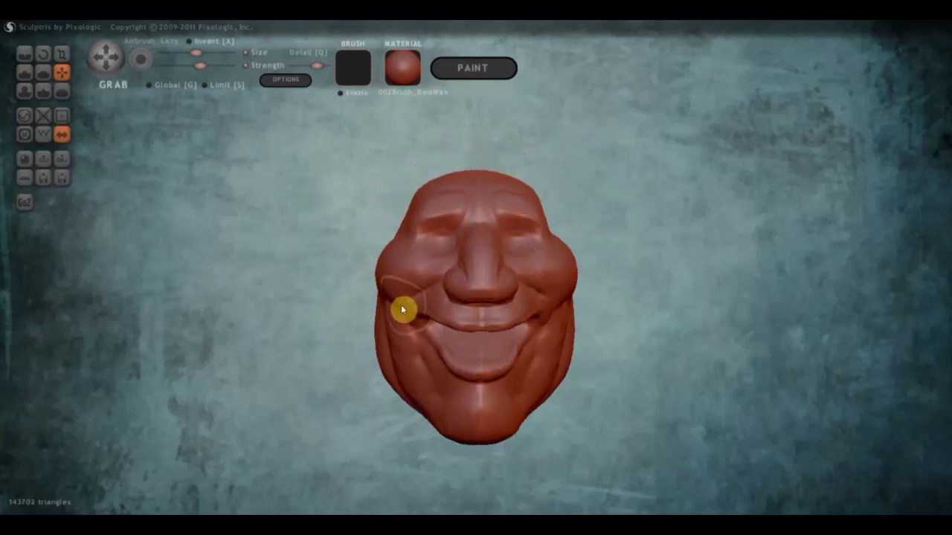
{"action": "left_click_drag", "start_coordinate": [381, 266], "coordinate": [383, 268], "text": "shift"}
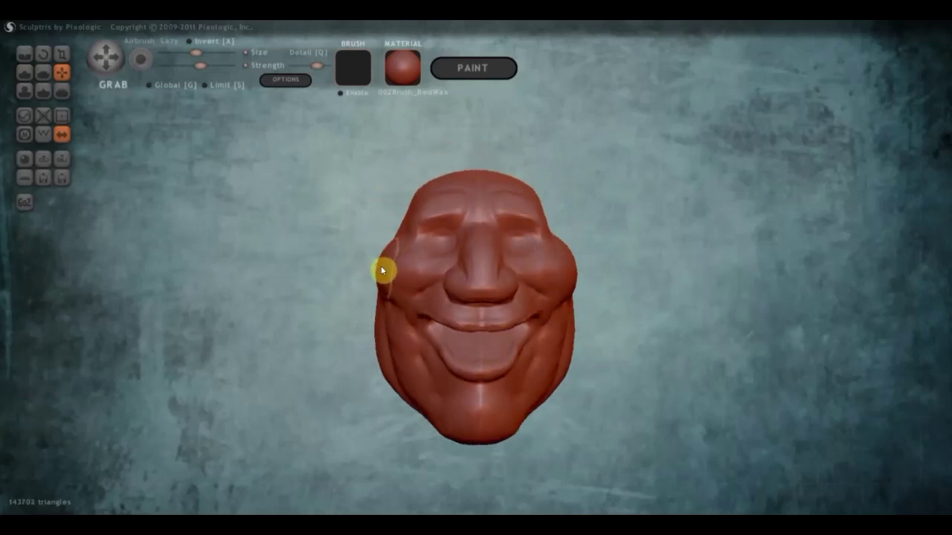
{"action": "mouse_move", "coordinate": [408, 295]}
{"action": "right_mouse_down"}
{"action": "mouse_move", "coordinate": [429, 365]}
{"action": "mouse_move", "coordinate": [415, 377]}
{"action": "mouse_move", "coordinate": [428, 348]}
{"action": "right_mouse_up"}
{"action": "scroll", "coordinate": [428, 347], "scroll_direction": "up", "scroll_amount": 2}
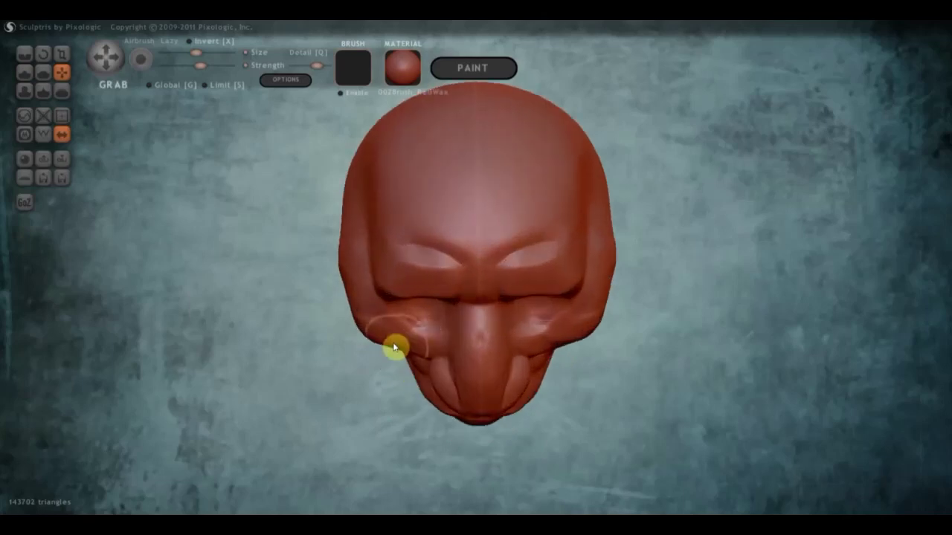
Step: Smooth both cheeks beside the nose, fold the lower lip, and slightly reshape the brow
{"action": "mouse_move", "coordinate": [389, 346]}
{"action": "left_mouse_down", "text": "shift"}
{"action": "mouse_move", "coordinate": [382, 350]}
{"action": "mouse_move", "coordinate": [417, 371]}
{"action": "mouse_move", "coordinate": [395, 350]}
{"action": "left_mouse_up", "text": "shift"}
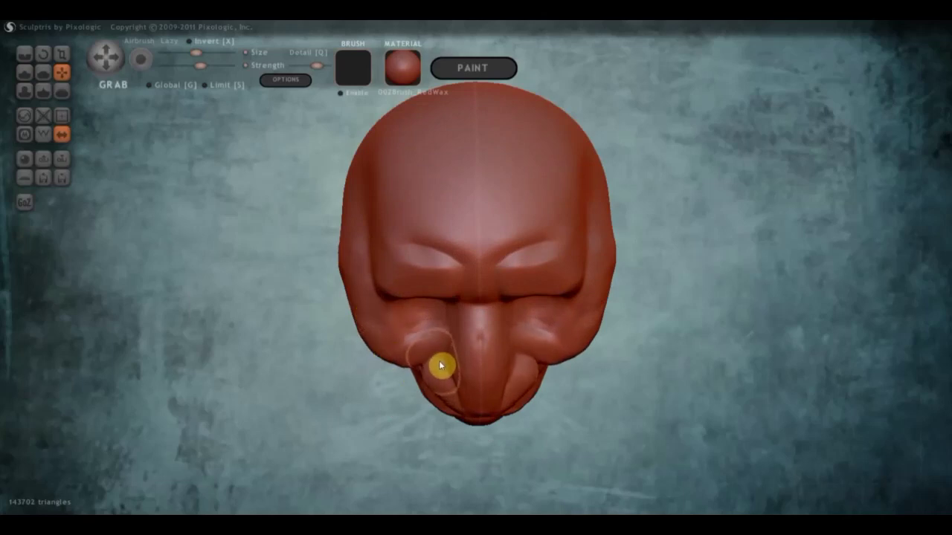
{"action": "left_click_drag", "start_coordinate": [438, 363], "coordinate": [456, 394]}
{"action": "left_click_drag", "start_coordinate": [428, 354], "coordinate": [436, 359]}
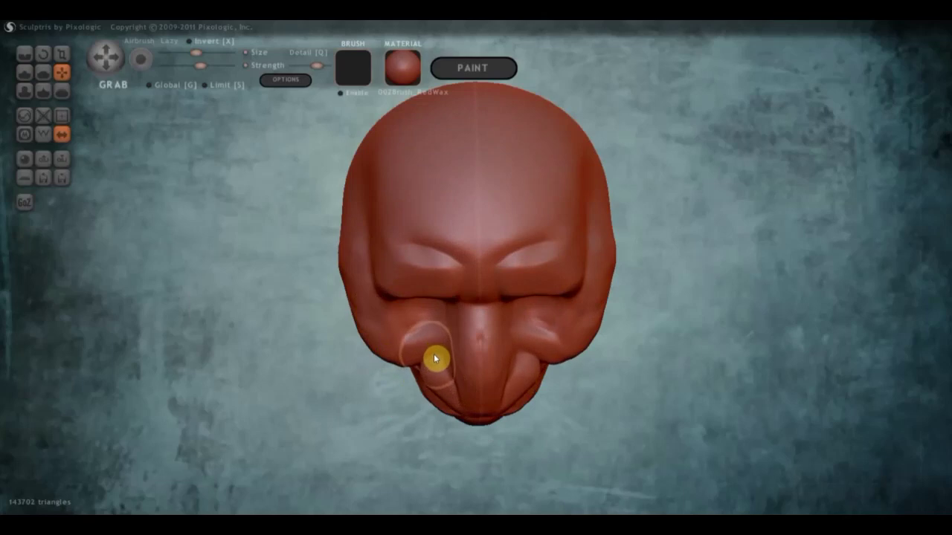
{"action": "mouse_move", "coordinate": [437, 358]}
{"action": "right_mouse_down"}
{"action": "mouse_move", "coordinate": [445, 364]}
{"action": "mouse_move", "coordinate": [416, 316]}
{"action": "right_mouse_up"}
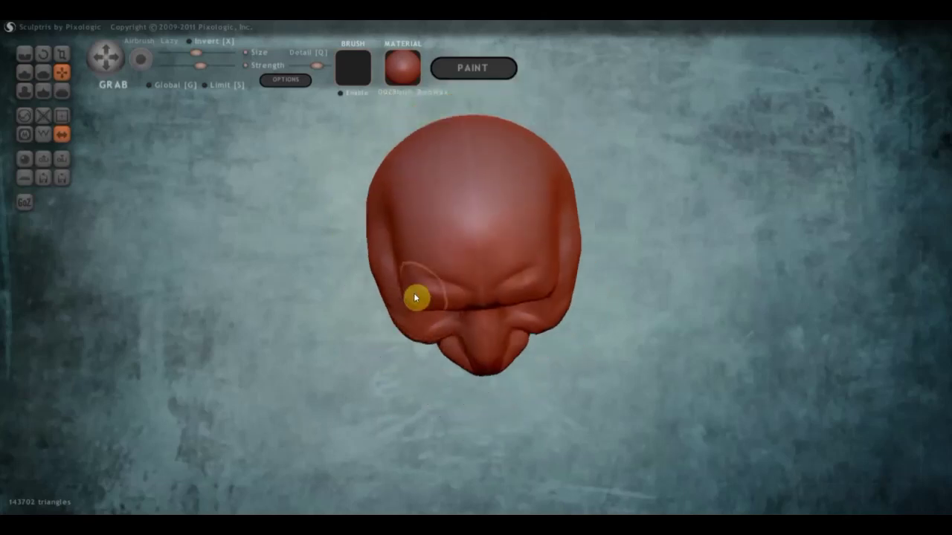
{"action": "left_click_drag", "start_coordinate": [452, 293], "coordinate": [453, 307]}
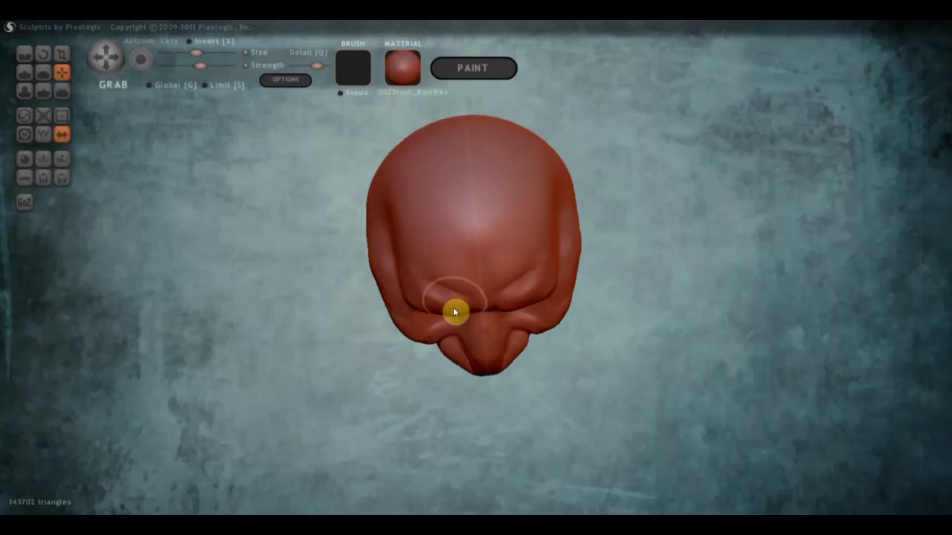
{"action": "right_click_drag", "start_coordinate": [456, 290], "coordinate": [310, 211]}
Step: In profile, shift the surface near the eye socket and grab the brow bump up into the forehead
{"action": "scroll", "coordinate": [448, 195], "scroll_direction": "up", "scroll_amount": 2}
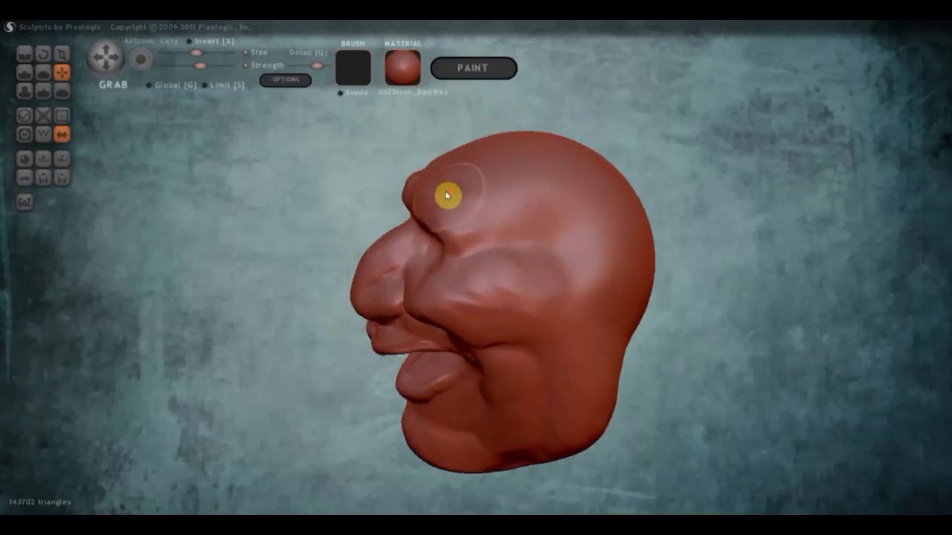
{"action": "scroll", "coordinate": [451, 196], "scroll_direction": "up", "scroll_amount": 2}
{"action": "scroll", "coordinate": [439, 181], "scroll_direction": "up", "scroll_amount": 1}
{"action": "right_click_drag", "start_coordinate": [439, 181], "coordinate": [442, 218]}
{"action": "scroll", "coordinate": [446, 230], "scroll_direction": "down", "scroll_amount": 3}
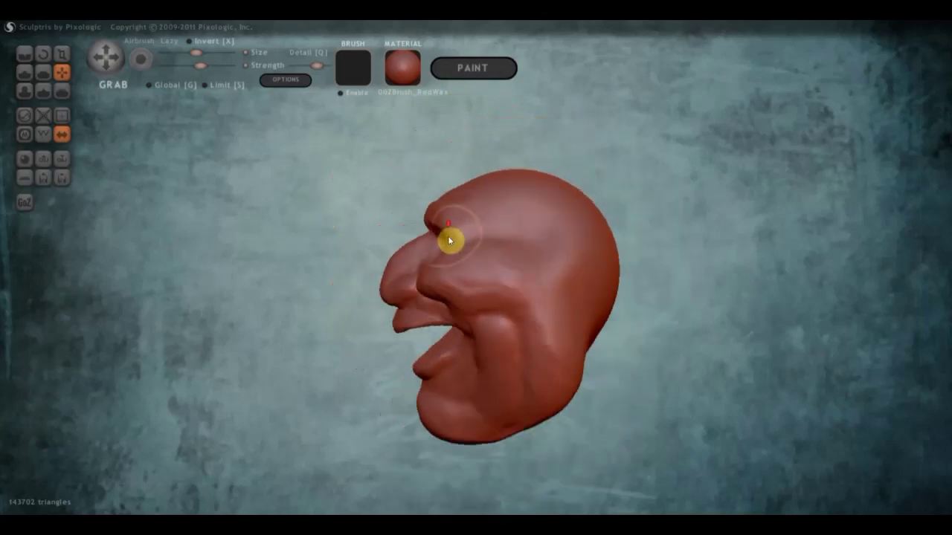
{"action": "scroll", "coordinate": [440, 271], "scroll_direction": "up", "scroll_amount": 3}
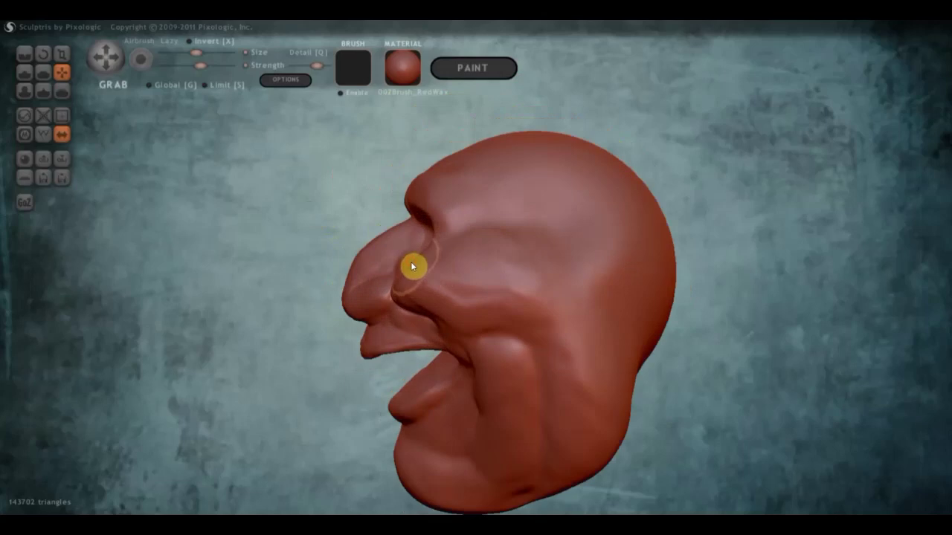
{"action": "right_click_drag", "start_coordinate": [410, 274], "coordinate": [476, 275]}
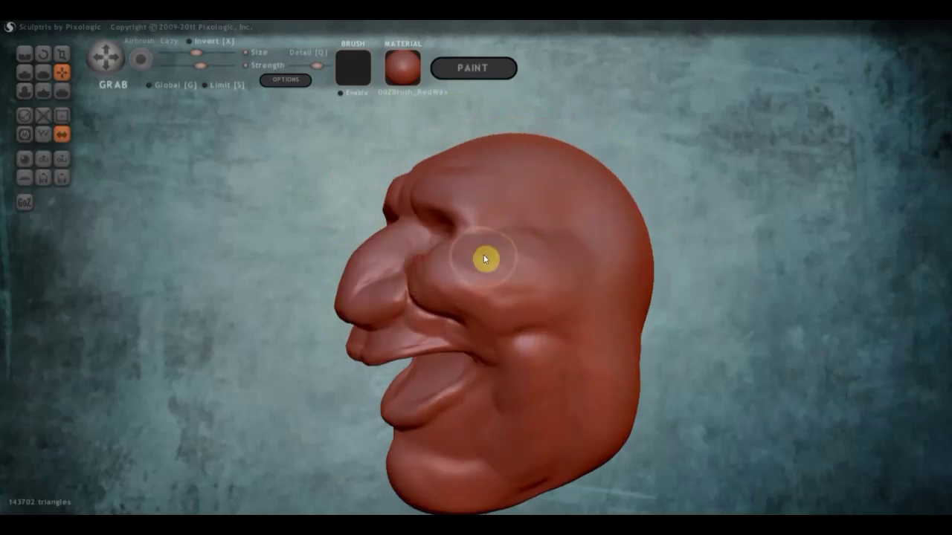
{"action": "right_click_drag", "start_coordinate": [480, 260], "coordinate": [448, 248]}
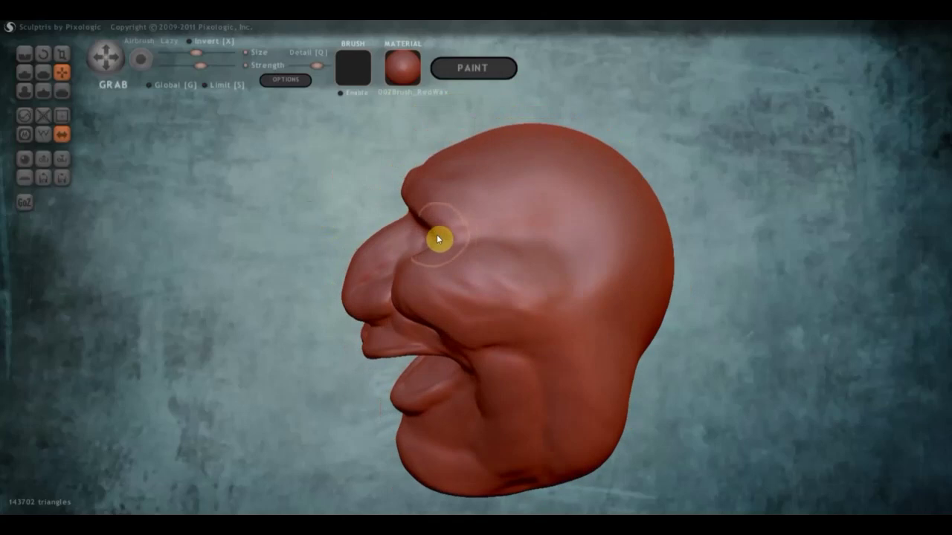
{"action": "mouse_move", "coordinate": [439, 239]}
{"action": "left_mouse_down"}
{"action": "mouse_move", "coordinate": [454, 240]}
{"action": "mouse_move", "coordinate": [439, 242]}
{"action": "left_mouse_up"}
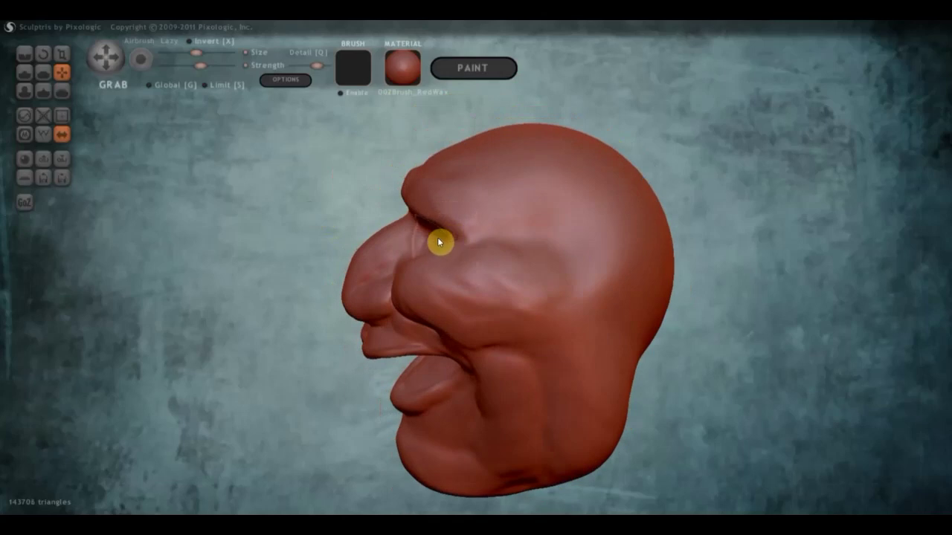
{"action": "scroll", "coordinate": [445, 226], "scroll_direction": "down", "scroll_amount": 3}
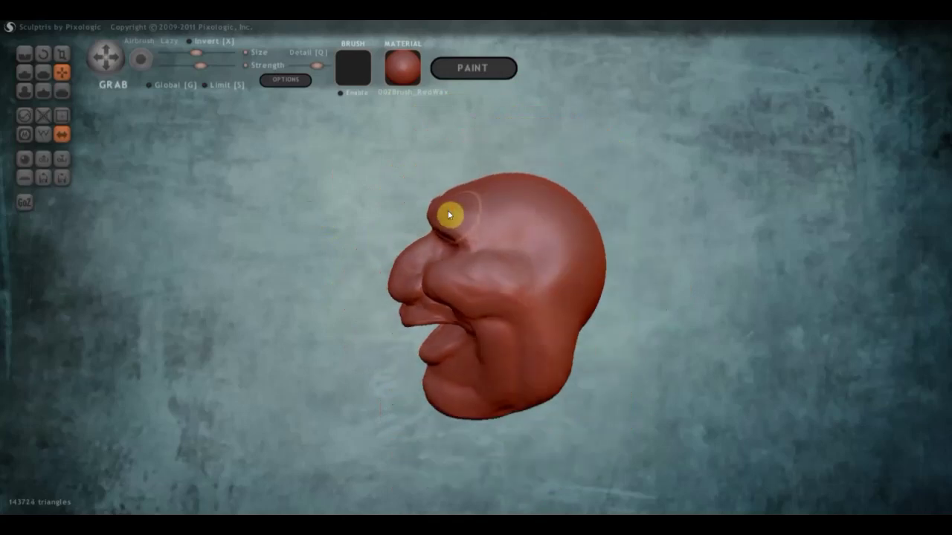
{"action": "mouse_move", "coordinate": [449, 213]}
{"action": "left_mouse_down"}
{"action": "mouse_move", "coordinate": [476, 197]}
{"action": "mouse_move", "coordinate": [478, 183]}
{"action": "mouse_move", "coordinate": [671, 154]}
{"action": "left_mouse_up"}
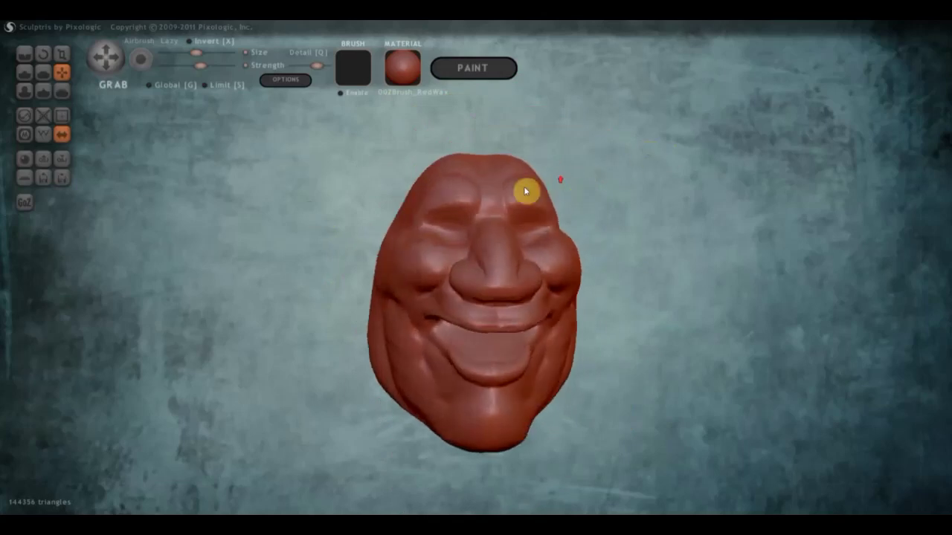
Step: Try a Grab tweak on the upper sides near the temples, then undo it
{"action": "scroll", "coordinate": [412, 211], "scroll_direction": "down", "scroll_amount": 2}
{"action": "left_click_drag", "start_coordinate": [420, 219], "coordinate": [414, 216]}
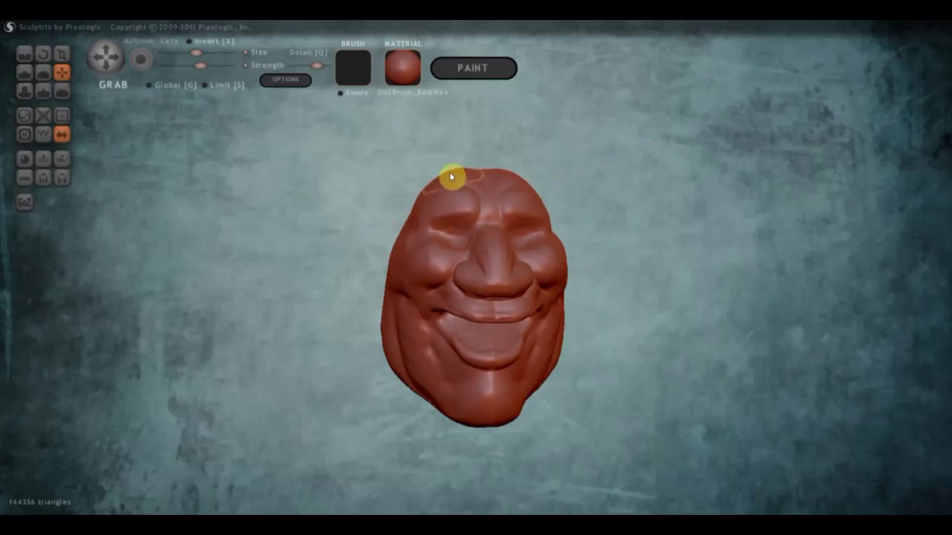
{"action": "key", "text": "ctrl+z"}
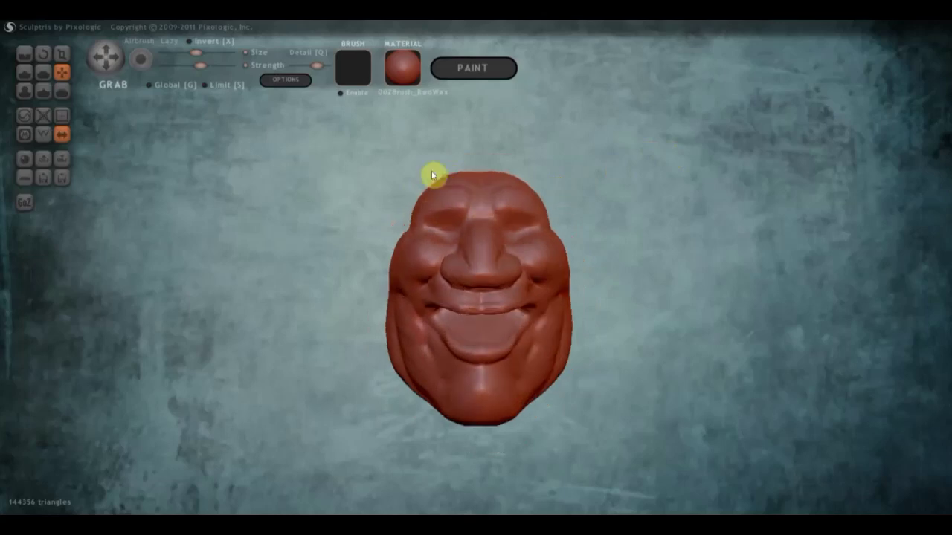
Step: Pull the cheek edges slightly outward with Grab and tilt the head to view from above
{"action": "scroll", "coordinate": [565, 237], "scroll_direction": "up", "scroll_amount": 2}
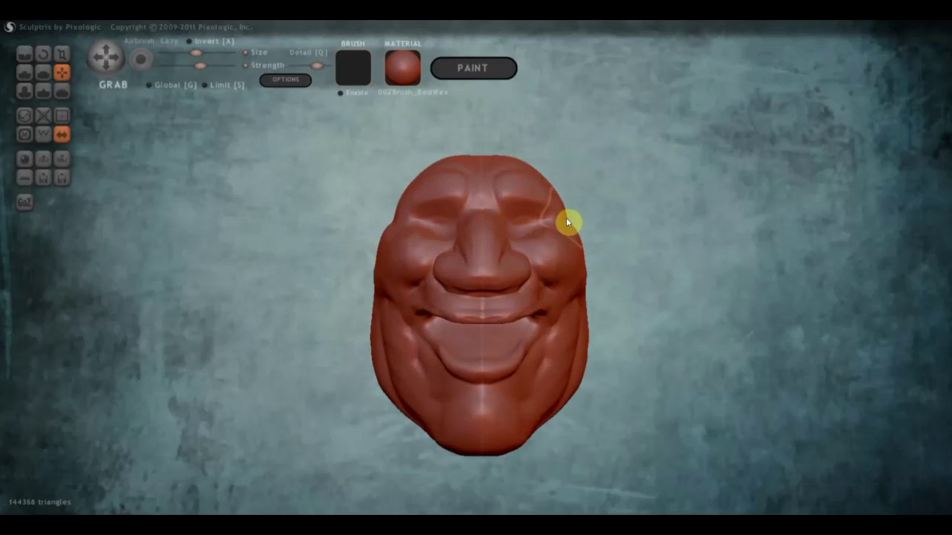
{"action": "left_click_drag", "start_coordinate": [381, 263], "coordinate": [377, 262]}
{"action": "mouse_move", "coordinate": [384, 276]}
{"action": "right_mouse_down"}
{"action": "mouse_move", "coordinate": [395, 328]}
{"action": "mouse_move", "coordinate": [376, 229]}
{"action": "mouse_move", "coordinate": [383, 215]}
{"action": "right_mouse_up"}
{"action": "scroll", "coordinate": [503, 287], "scroll_direction": "up", "scroll_amount": 2}
{"action": "scroll", "coordinate": [503, 268], "scroll_direction": "up", "scroll_amount": 1}
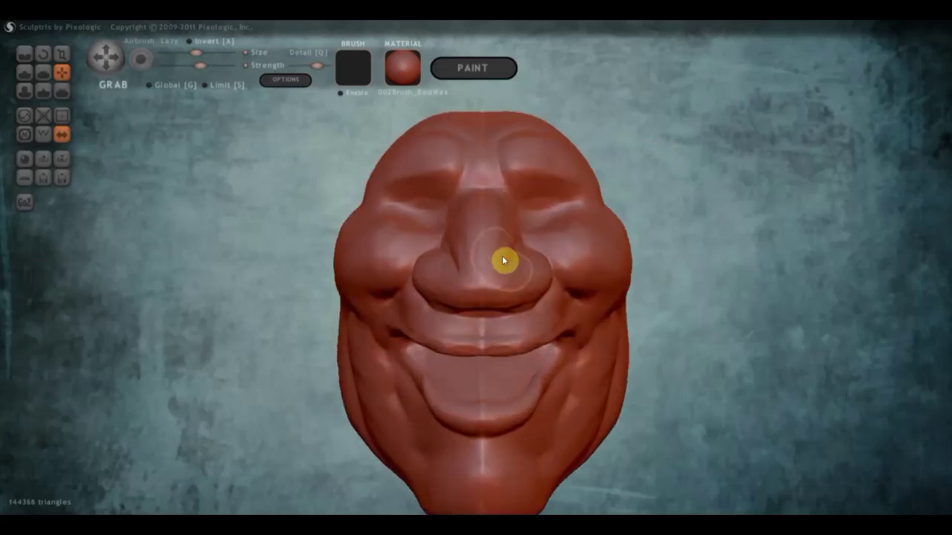
{"action": "left_click", "coordinate": [63, 71]}
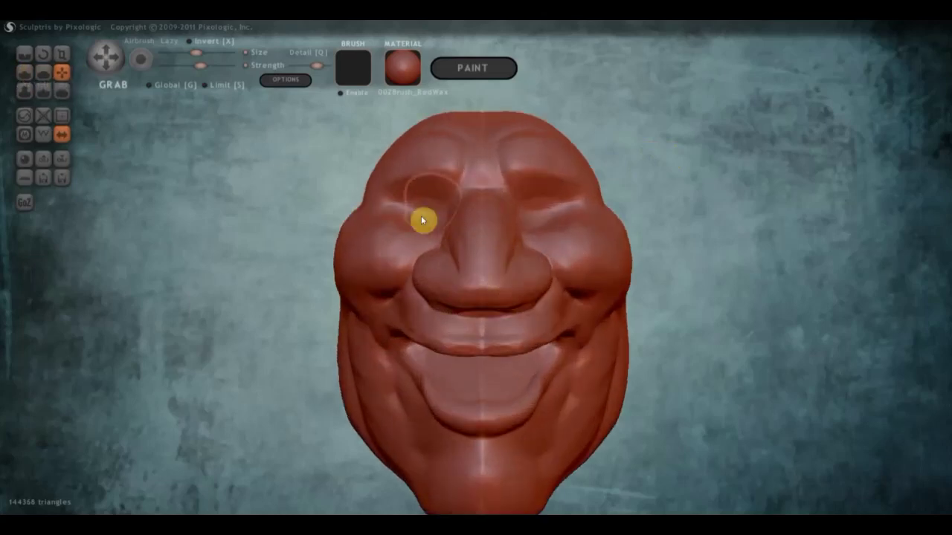
Step: Build up the surface around the left eye with the symmetric Draw brush
{"action": "left_click", "coordinate": [25, 76]}
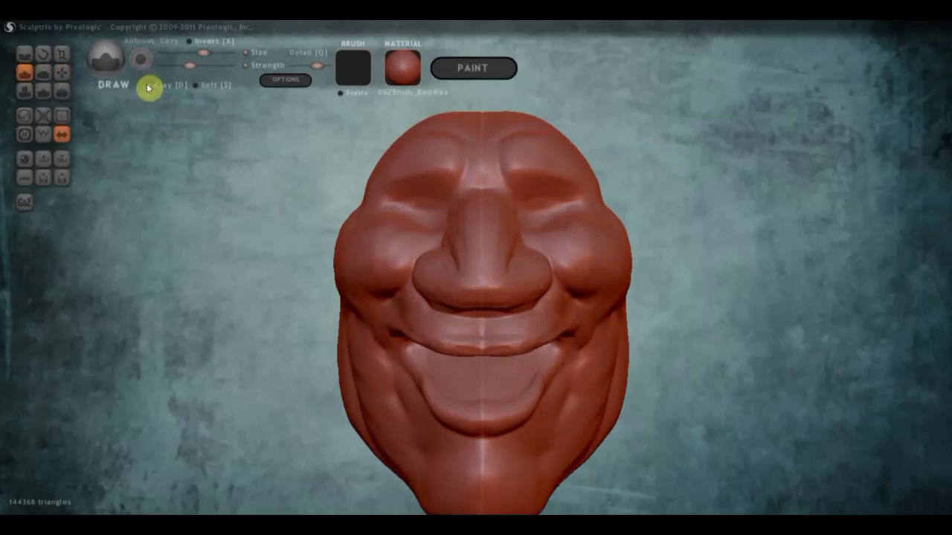
{"action": "scroll", "coordinate": [416, 200], "scroll_direction": "up", "scroll_amount": 2}
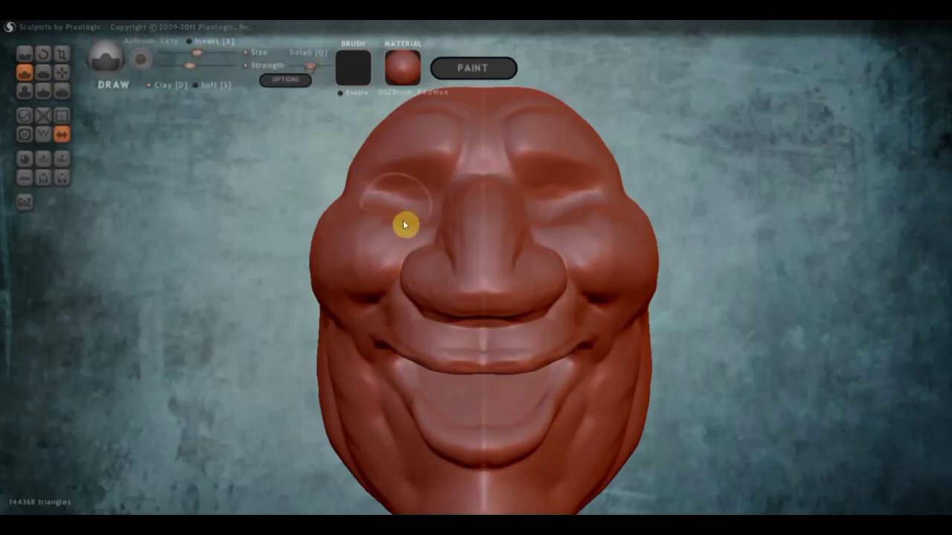
{"action": "scroll", "coordinate": [414, 206], "scroll_direction": "up", "scroll_amount": 2}
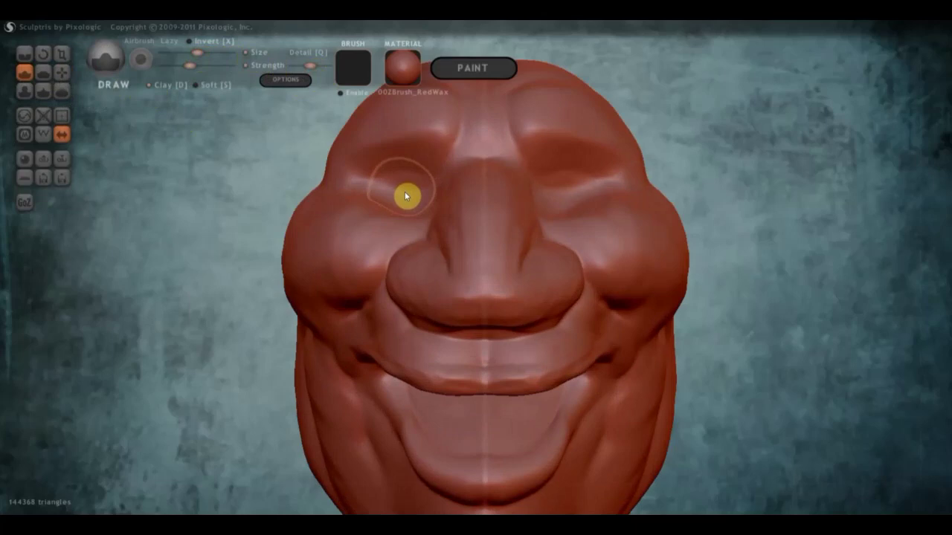
{"action": "mouse_move", "coordinate": [408, 198]}
{"action": "left_mouse_down"}
{"action": "mouse_move", "coordinate": [404, 206]}
{"action": "mouse_move", "coordinate": [394, 196]}
{"action": "mouse_move", "coordinate": [411, 209]}
{"action": "left_mouse_up"}
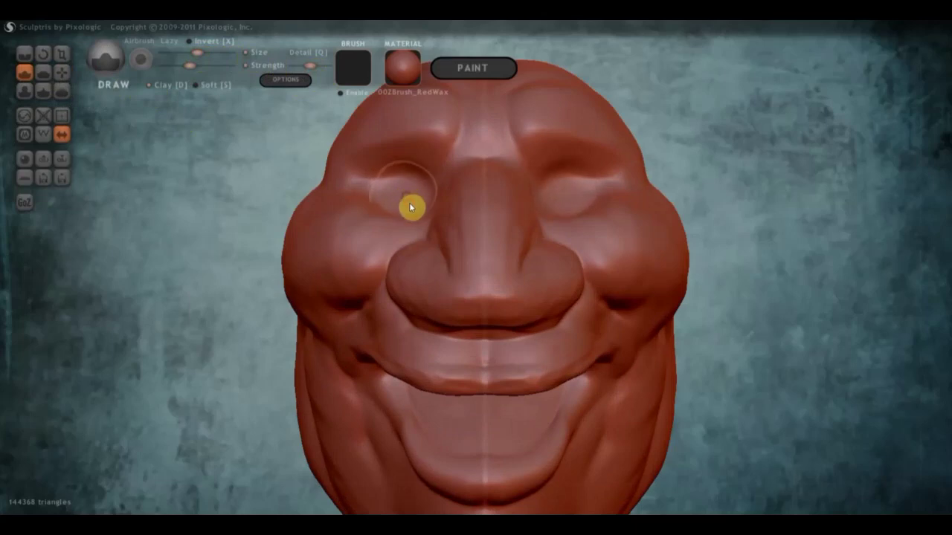
{"action": "mouse_move", "coordinate": [411, 207]}
{"action": "right_mouse_down"}
{"action": "mouse_move", "coordinate": [504, 227]}
{"action": "mouse_move", "coordinate": [418, 208]}
{"action": "mouse_move", "coordinate": [478, 216]}
{"action": "mouse_move", "coordinate": [458, 212]}
{"action": "mouse_move", "coordinate": [382, 243]}
{"action": "mouse_move", "coordinate": [350, 230]}
{"action": "right_mouse_up"}
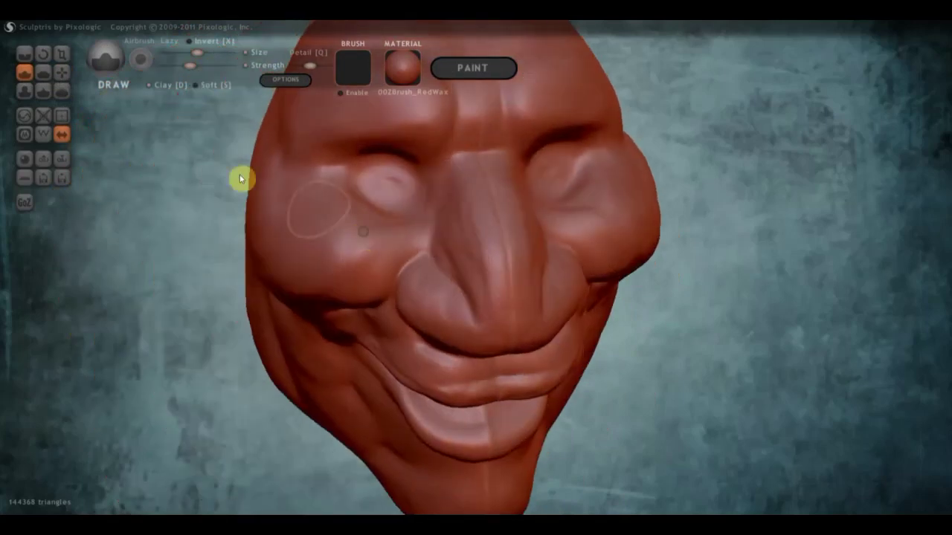
Step: Toggle the Clay stroke and carve a deepened crease along the brow on both sides
{"action": "left_click", "coordinate": [149, 85]}
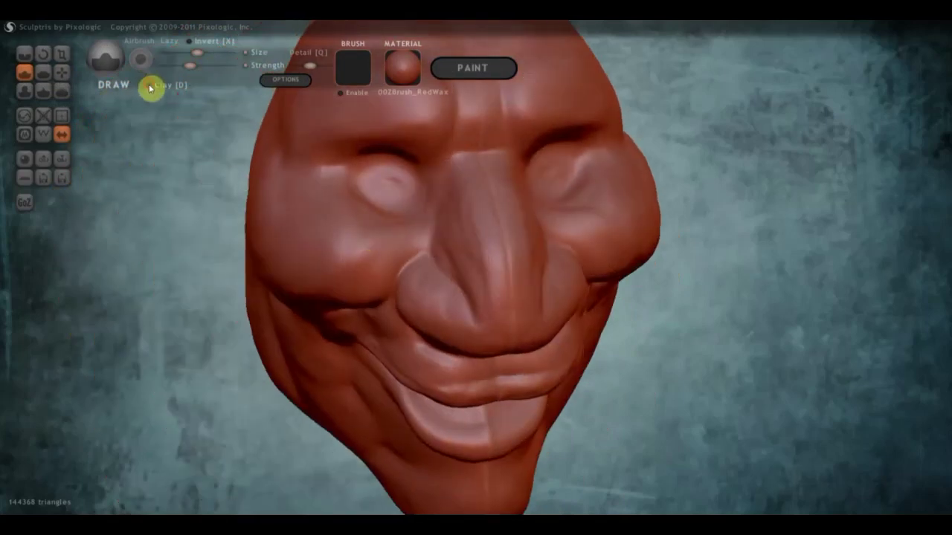
{"action": "scroll", "coordinate": [317, 157], "scroll_direction": "up", "scroll_amount": 3}
{"action": "scroll", "coordinate": [317, 145], "scroll_direction": "up", "scroll_amount": 3}
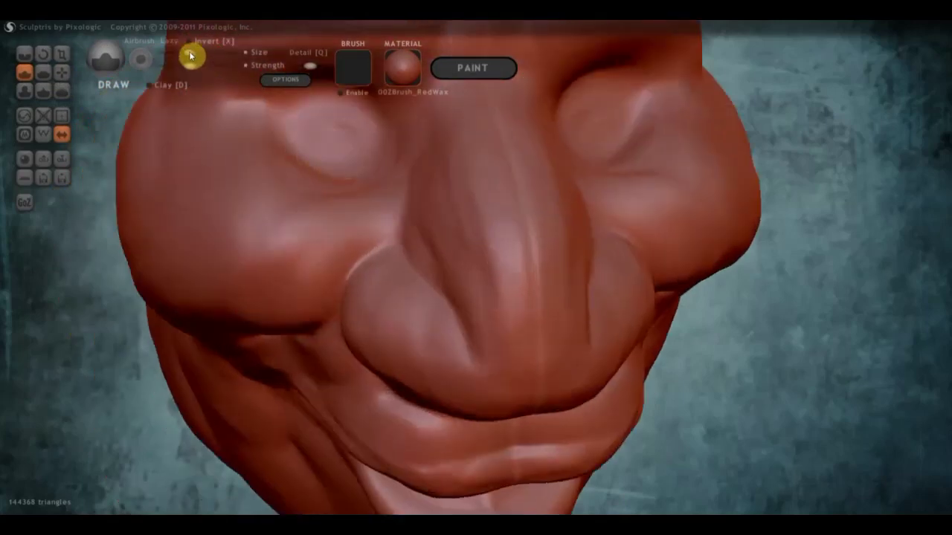
{"action": "mouse_move", "coordinate": [367, 177]}
{"action": "left_mouse_down"}
{"action": "mouse_move", "coordinate": [290, 166]}
{"action": "mouse_move", "coordinate": [364, 183]}
{"action": "mouse_move", "coordinate": [386, 177]}
{"action": "mouse_move", "coordinate": [289, 165]}
{"action": "mouse_move", "coordinate": [358, 174]}
{"action": "mouse_move", "coordinate": [323, 181]}
{"action": "mouse_move", "coordinate": [391, 168]}
{"action": "mouse_move", "coordinate": [304, 181]}
{"action": "mouse_move", "coordinate": [370, 182]}
{"action": "left_mouse_up"}
{"action": "mouse_move", "coordinate": [369, 182]}
{"action": "right_mouse_down"}
{"action": "mouse_move", "coordinate": [366, 153]}
{"action": "mouse_move", "coordinate": [350, 136]}
{"action": "mouse_move", "coordinate": [391, 151]}
{"action": "right_mouse_up"}
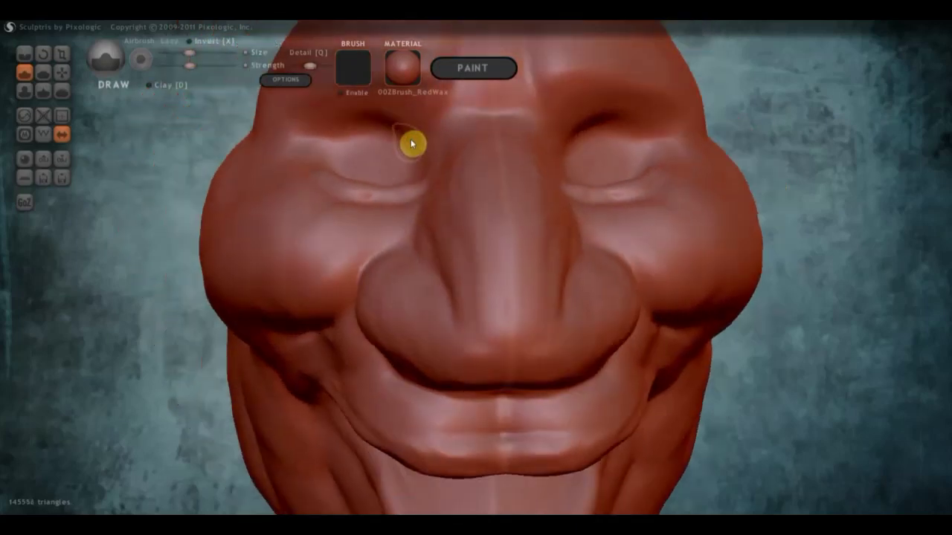
Step: Sculpt heavier, deeper upper eyelids over both eyes
{"action": "mouse_move", "coordinate": [411, 143]}
{"action": "left_mouse_down"}
{"action": "mouse_move", "coordinate": [382, 134]}
{"action": "mouse_move", "coordinate": [319, 151]}
{"action": "mouse_move", "coordinate": [380, 138]}
{"action": "mouse_move", "coordinate": [329, 147]}
{"action": "left_mouse_up"}
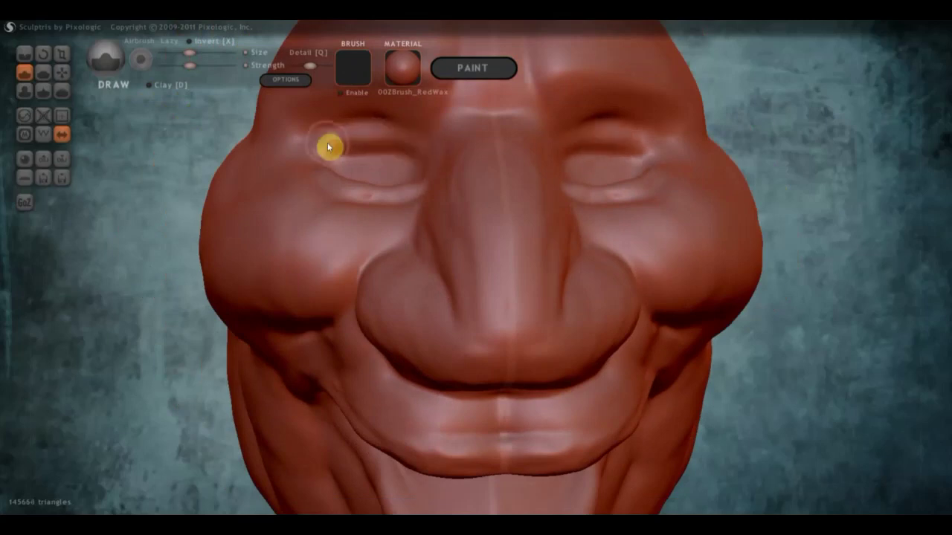
{"action": "mouse_move", "coordinate": [413, 150]}
{"action": "left_mouse_down"}
{"action": "mouse_move", "coordinate": [374, 142]}
{"action": "mouse_move", "coordinate": [374, 157]}
{"action": "mouse_move", "coordinate": [356, 144]}
{"action": "mouse_move", "coordinate": [327, 146]}
{"action": "left_mouse_up"}
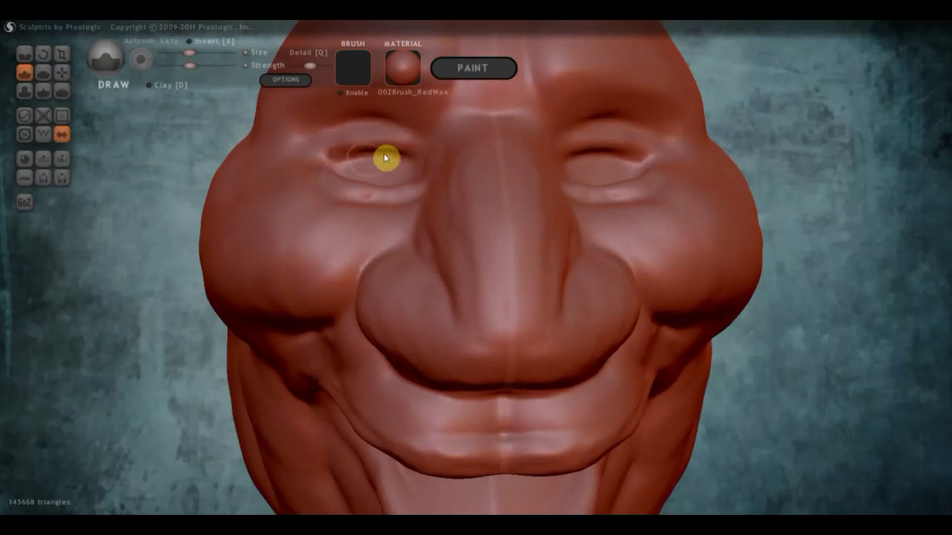
{"action": "left_click", "coordinate": [61, 72]}
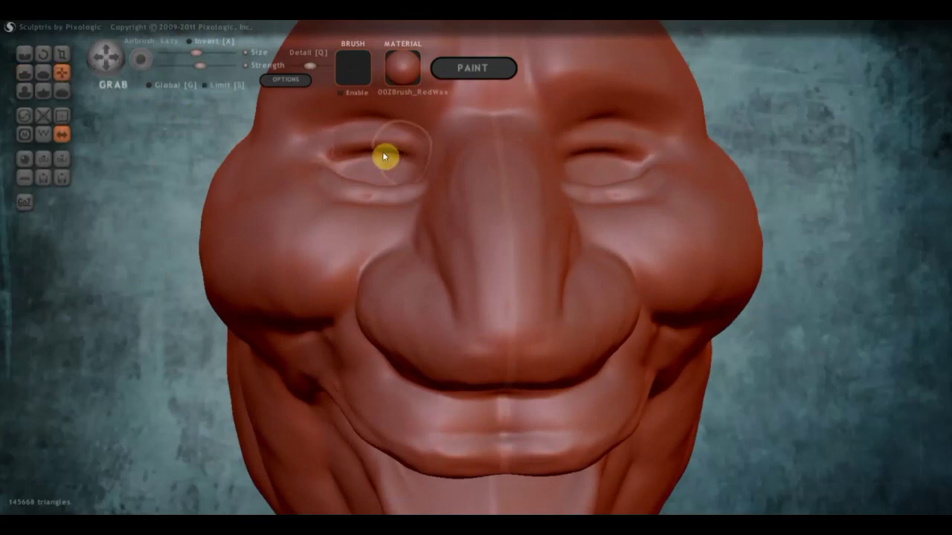
Step: Raise the upper eyelid with Grab and reshape it from a side profile
{"action": "scroll", "coordinate": [379, 153], "scroll_direction": "down", "scroll_amount": 2}
{"action": "left_click_drag", "start_coordinate": [397, 182], "coordinate": [397, 168]}
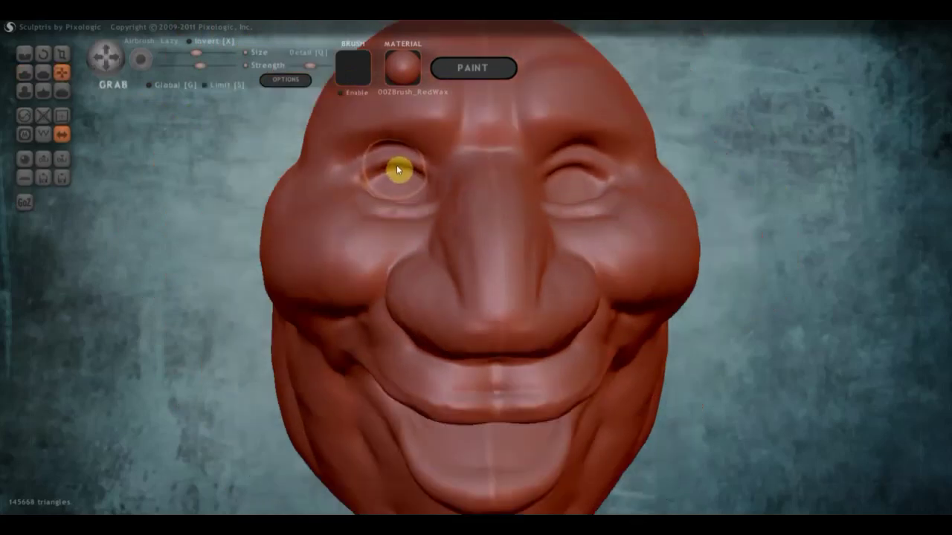
{"action": "mouse_move", "coordinate": [398, 210]}
{"action": "right_mouse_down"}
{"action": "mouse_move", "coordinate": [452, 220]}
{"action": "mouse_move", "coordinate": [588, 221]}
{"action": "right_mouse_up"}
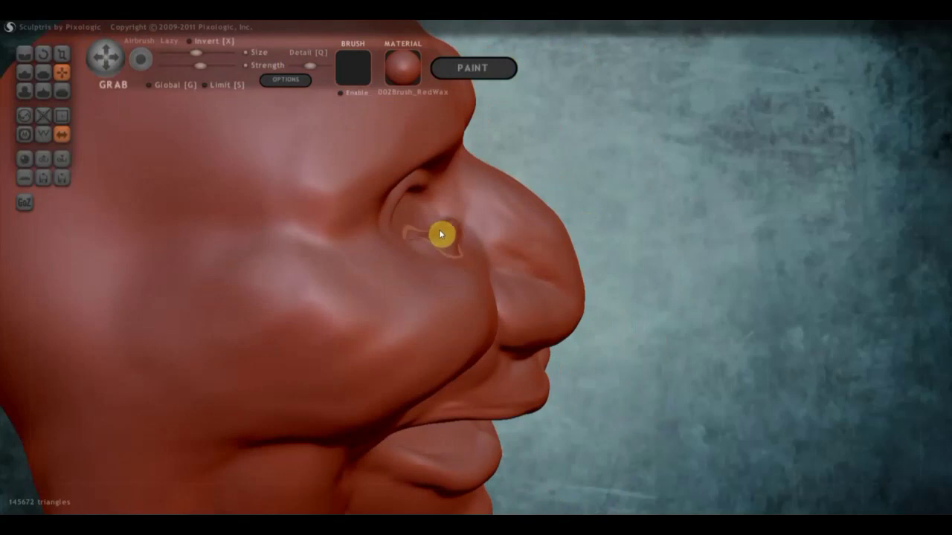
{"action": "right_click_drag", "start_coordinate": [440, 232], "coordinate": [259, 200]}
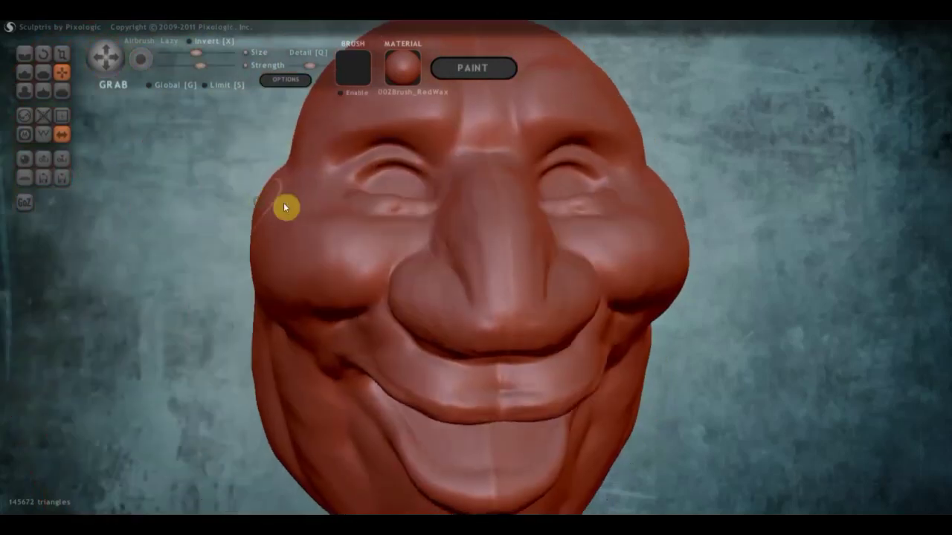
{"action": "mouse_move", "coordinate": [292, 232]}
{"action": "right_mouse_down"}
{"action": "mouse_move", "coordinate": [418, 213]}
{"action": "mouse_move", "coordinate": [443, 220]}
{"action": "right_mouse_up"}
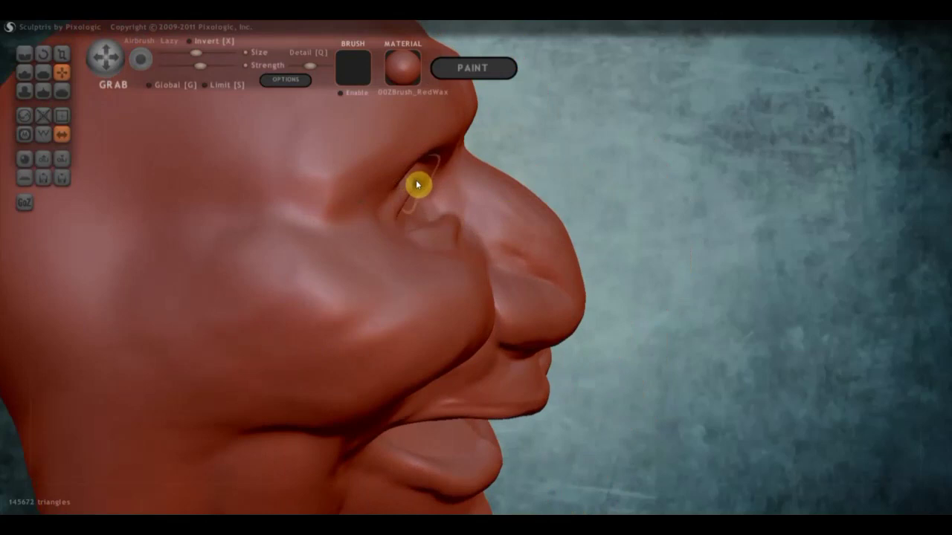
{"action": "mouse_move", "coordinate": [435, 189]}
{"action": "left_mouse_down"}
{"action": "mouse_move", "coordinate": [418, 196]}
{"action": "mouse_move", "coordinate": [428, 186]}
{"action": "left_mouse_up"}
{"action": "right_click_drag", "start_coordinate": [427, 180], "coordinate": [254, 171]}
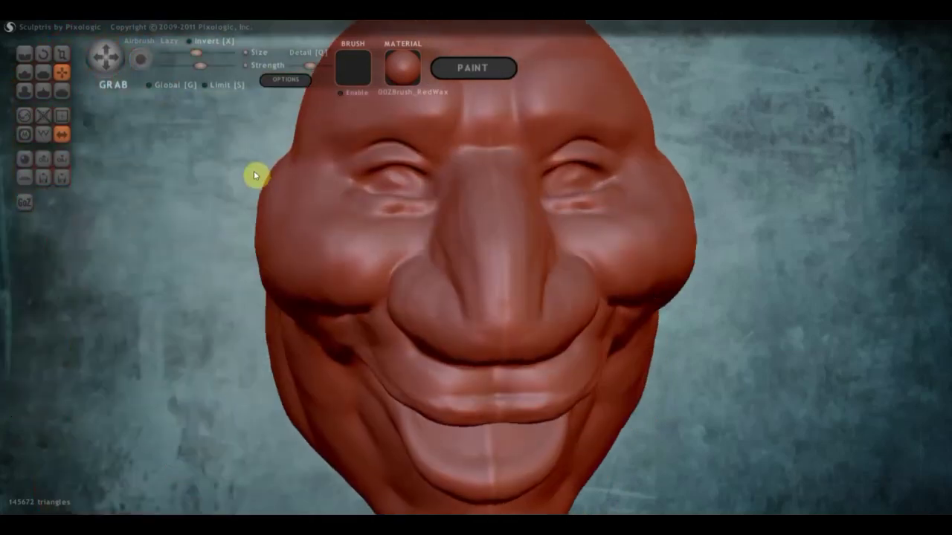
Step: Reshape the lower lids and pull the inner eye corners toward the nose into a squint
{"action": "left_click_drag", "start_coordinate": [350, 159], "coordinate": [391, 163]}
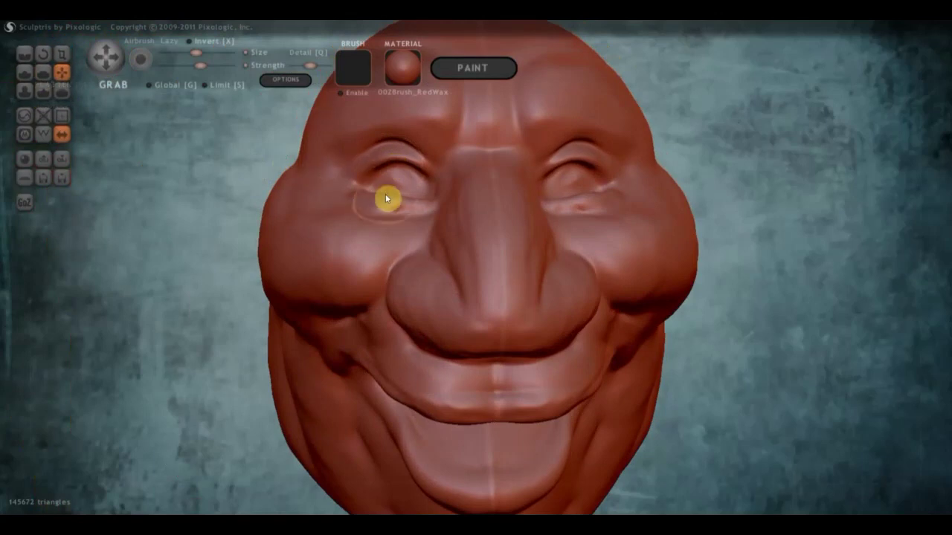
{"action": "left_click_drag", "start_coordinate": [385, 193], "coordinate": [388, 211]}
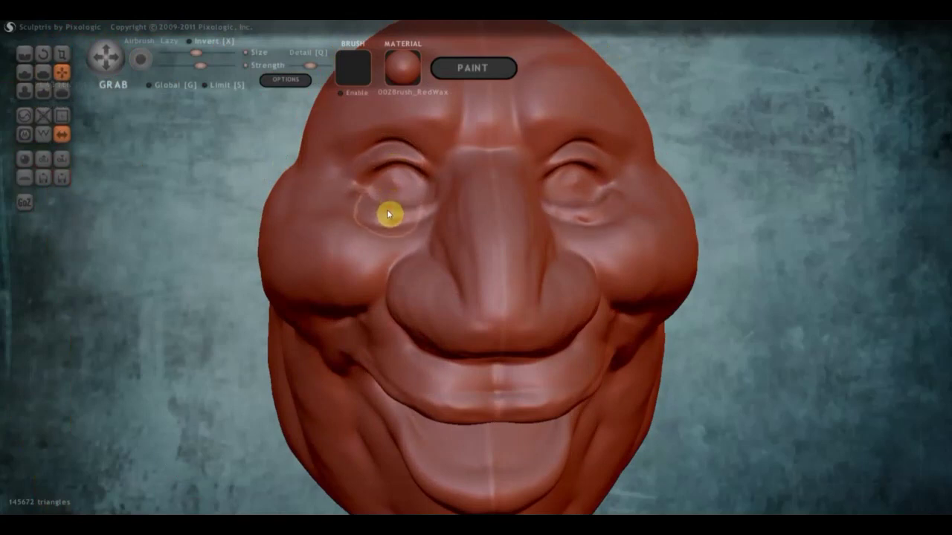
{"action": "mouse_move", "coordinate": [439, 180]}
{"action": "left_mouse_down"}
{"action": "mouse_move", "coordinate": [455, 185]}
{"action": "mouse_move", "coordinate": [428, 179]}
{"action": "mouse_move", "coordinate": [396, 144]}
{"action": "mouse_move", "coordinate": [431, 153]}
{"action": "mouse_move", "coordinate": [448, 142]}
{"action": "mouse_move", "coordinate": [424, 164]}
{"action": "left_mouse_up"}
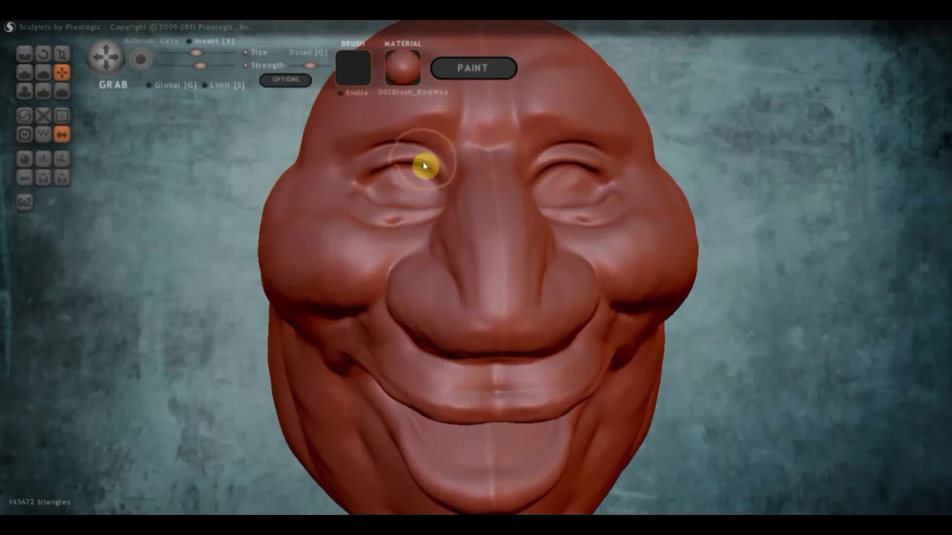
{"action": "left_click_drag", "start_coordinate": [356, 178], "coordinate": [364, 215]}
{"action": "mouse_move", "coordinate": [379, 201]}
{"action": "right_mouse_down"}
{"action": "mouse_move", "coordinate": [548, 183]}
{"action": "mouse_move", "coordinate": [522, 197]}
{"action": "right_mouse_up"}
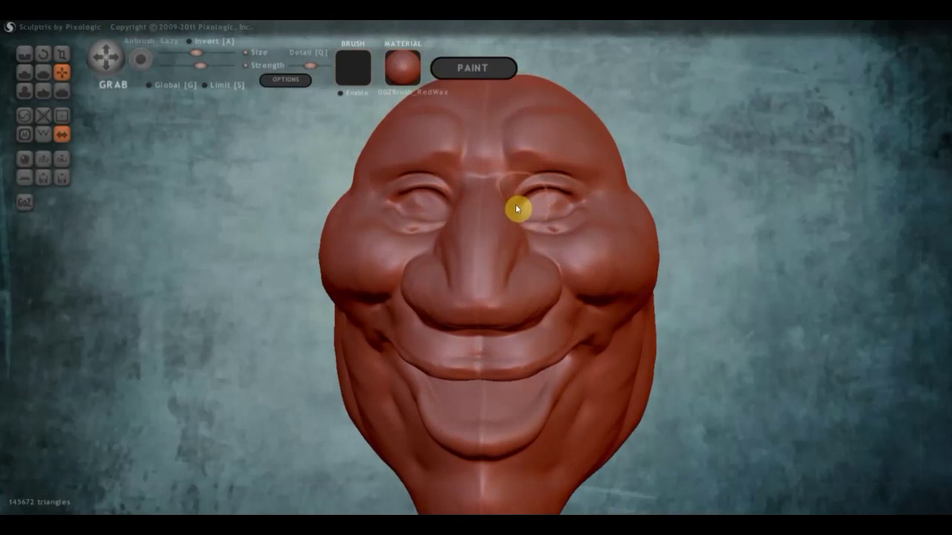
{"action": "left_click_drag", "start_coordinate": [521, 210], "coordinate": [508, 191]}
Step: Carve a crease across the brow between the eyes with the Crease tool
{"action": "scroll", "coordinate": [518, 197], "scroll_direction": "down", "scroll_amount": 2}
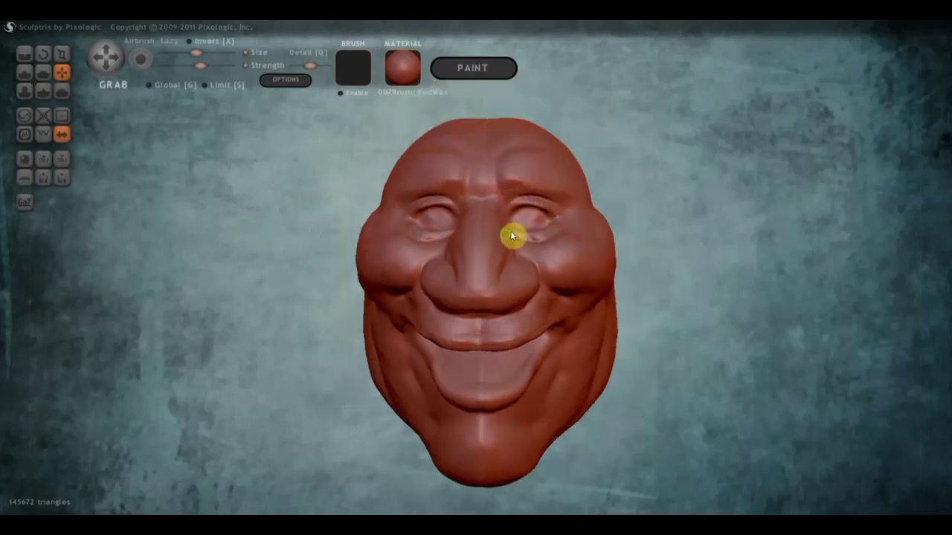
{"action": "scroll", "coordinate": [510, 233], "scroll_direction": "down", "scroll_amount": 2}
{"action": "right_click_drag", "start_coordinate": [518, 231], "coordinate": [95, 106]}
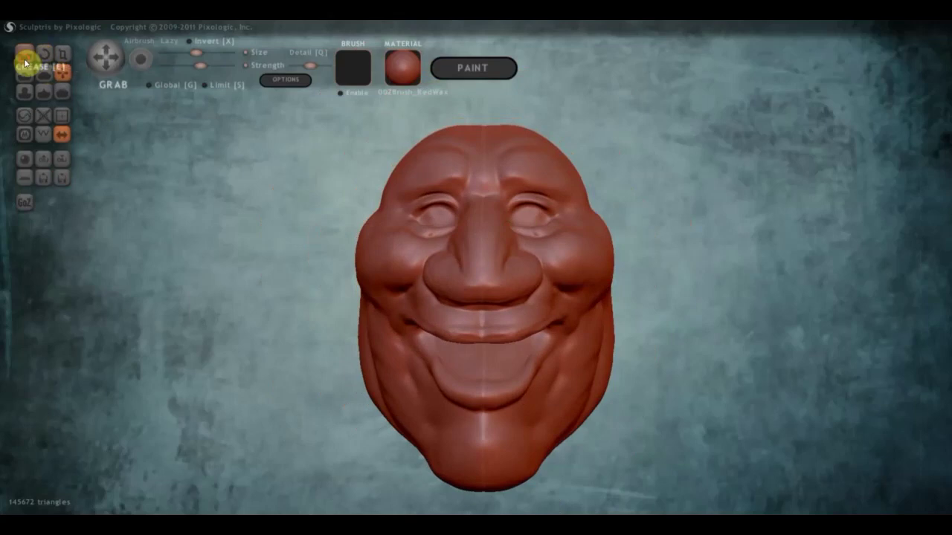
{"action": "left_click", "coordinate": [25, 53]}
{"action": "scroll", "coordinate": [626, 190], "scroll_direction": "up", "scroll_amount": 2}
{"action": "scroll", "coordinate": [627, 191], "scroll_direction": "up", "scroll_amount": 1}
{"action": "left_click_drag", "start_coordinate": [512, 173], "coordinate": [465, 176]}
{"action": "scroll", "coordinate": [477, 155], "scroll_direction": "down", "scroll_amount": 2}
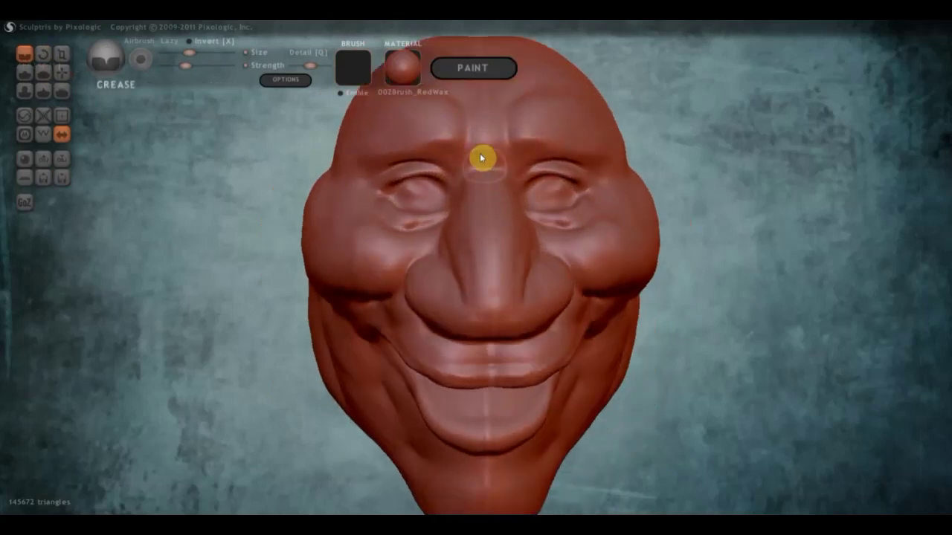
Step: Add material on the forehead and raise a ridge along the left brow with Draw
{"action": "left_click", "coordinate": [24, 72]}
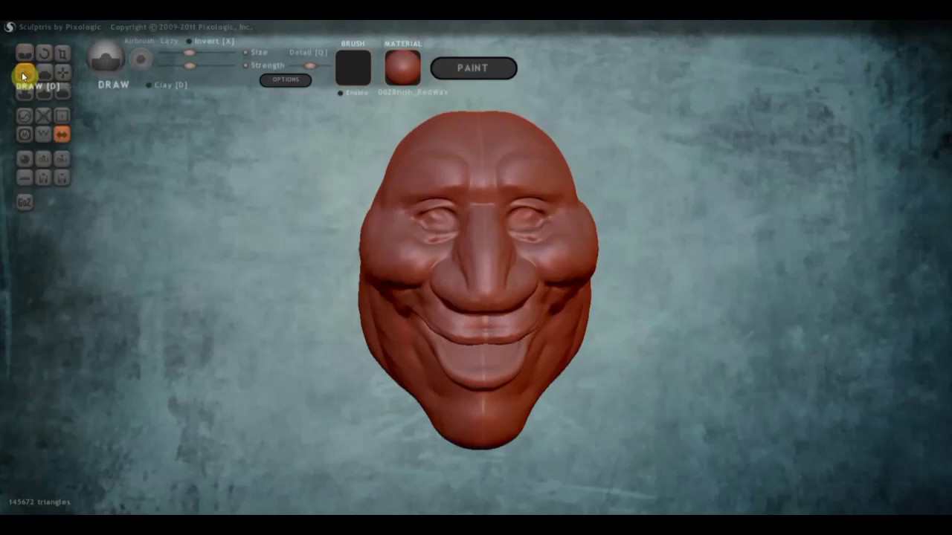
{"action": "scroll", "coordinate": [446, 127], "scroll_direction": "up", "scroll_amount": 3}
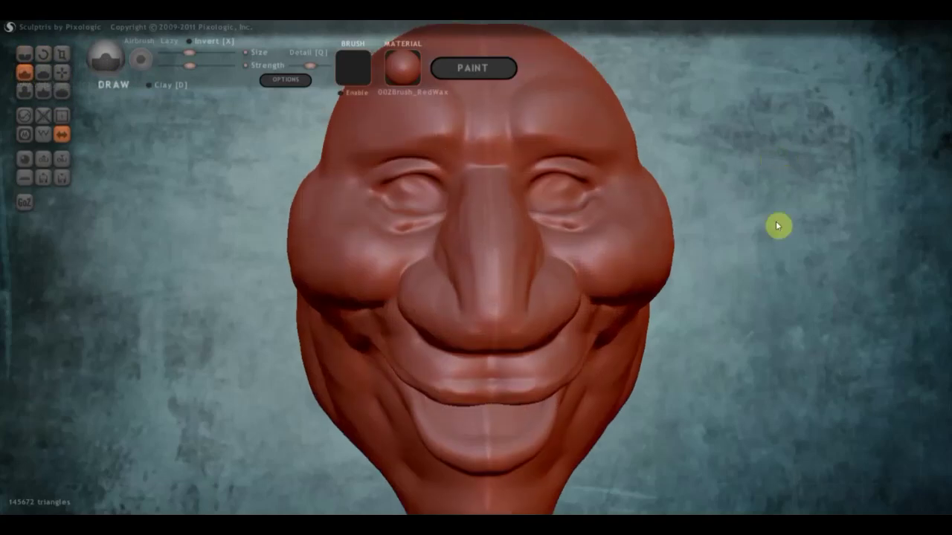
{"action": "left_click_drag", "start_coordinate": [776, 221], "coordinate": [450, 230], "text": "alt"}
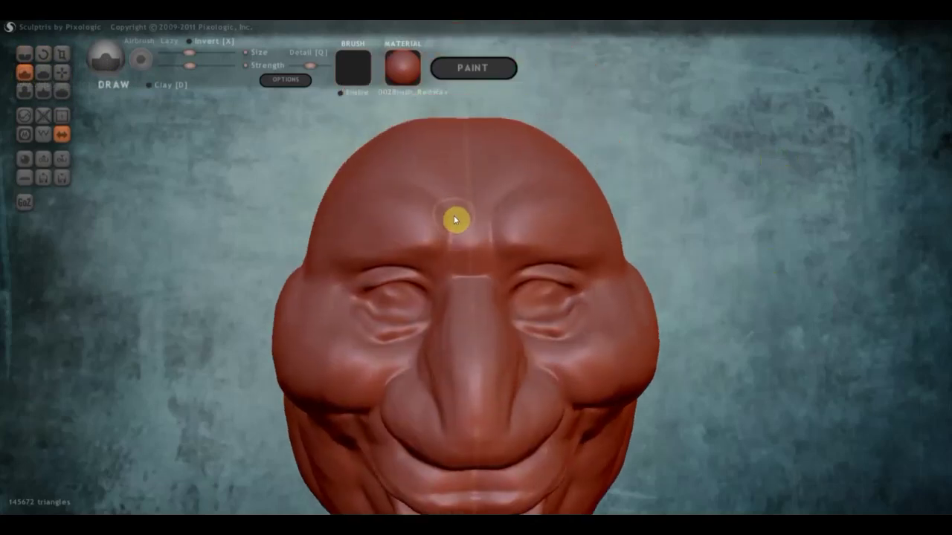
{"action": "left_click_drag", "start_coordinate": [389, 177], "coordinate": [441, 189]}
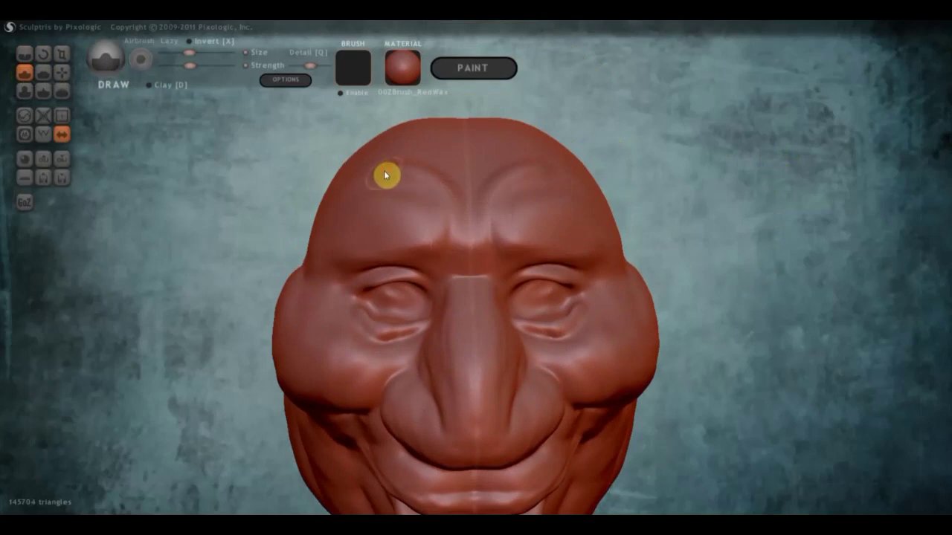
{"action": "mouse_move", "coordinate": [385, 174]}
{"action": "left_mouse_down"}
{"action": "mouse_move", "coordinate": [421, 174]}
{"action": "mouse_move", "coordinate": [354, 181]}
{"action": "mouse_move", "coordinate": [335, 200]}
{"action": "mouse_move", "coordinate": [348, 185]}
{"action": "mouse_move", "coordinate": [375, 188]}
{"action": "left_mouse_up"}
{"action": "mouse_move", "coordinate": [374, 184]}
{"action": "right_mouse_down"}
{"action": "mouse_move", "coordinate": [439, 201]}
{"action": "mouse_move", "coordinate": [336, 227]}
{"action": "right_mouse_up"}
Step: Flatten the left brow ridge, then crease a groove along it and between the brows
{"action": "left_click", "coordinate": [41, 74]}
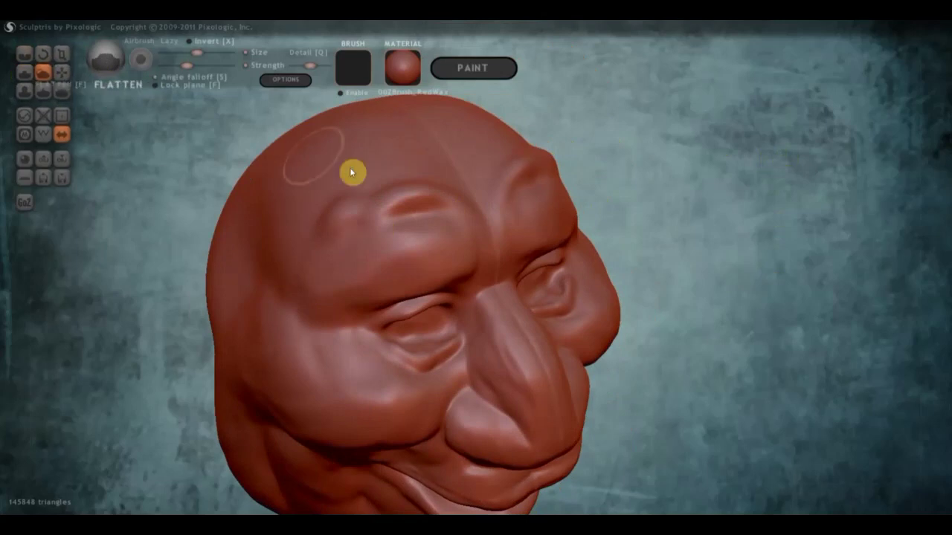
{"action": "mouse_move", "coordinate": [350, 171]}
{"action": "left_mouse_down"}
{"action": "mouse_move", "coordinate": [448, 210]}
{"action": "mouse_move", "coordinate": [374, 213]}
{"action": "mouse_move", "coordinate": [363, 236]}
{"action": "mouse_move", "coordinate": [374, 257]}
{"action": "mouse_move", "coordinate": [432, 255]}
{"action": "left_mouse_up"}
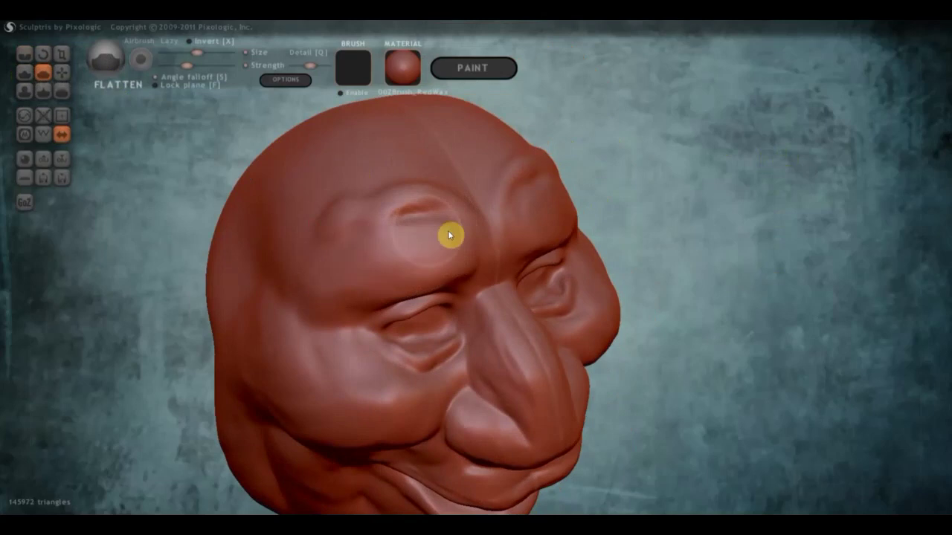
{"action": "mouse_move", "coordinate": [421, 229]}
{"action": "right_mouse_down"}
{"action": "mouse_move", "coordinate": [352, 213]}
{"action": "mouse_move", "coordinate": [377, 228]}
{"action": "right_mouse_up"}
{"action": "left_click", "coordinate": [24, 53]}
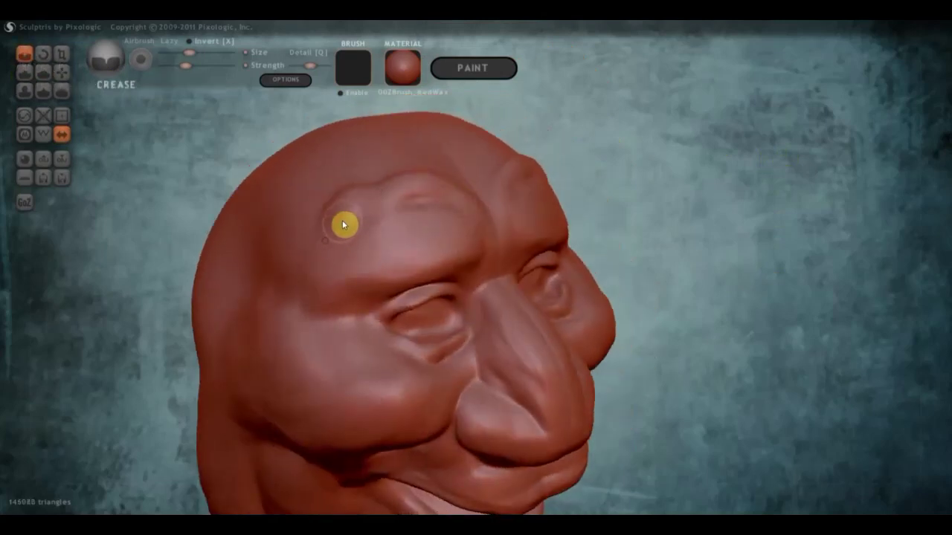
{"action": "mouse_move", "coordinate": [345, 221]}
{"action": "left_mouse_down"}
{"action": "mouse_move", "coordinate": [378, 213]}
{"action": "mouse_move", "coordinate": [356, 206]}
{"action": "mouse_move", "coordinate": [333, 233]}
{"action": "mouse_move", "coordinate": [412, 188]}
{"action": "left_mouse_up"}
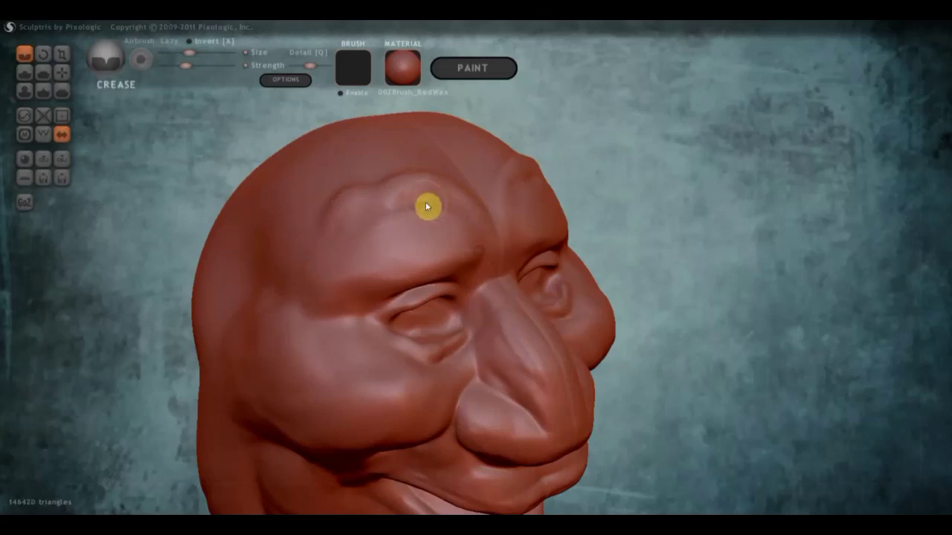
{"action": "right_click_drag", "start_coordinate": [426, 206], "coordinate": [346, 191]}
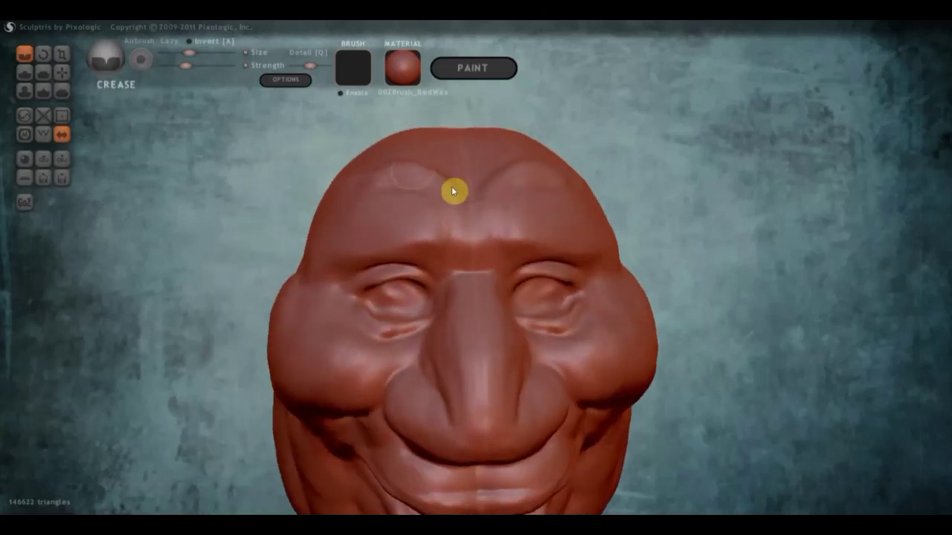
{"action": "mouse_move", "coordinate": [451, 188]}
{"action": "left_mouse_down"}
{"action": "mouse_move", "coordinate": [455, 220]}
{"action": "mouse_move", "coordinate": [435, 242]}
{"action": "left_mouse_up"}
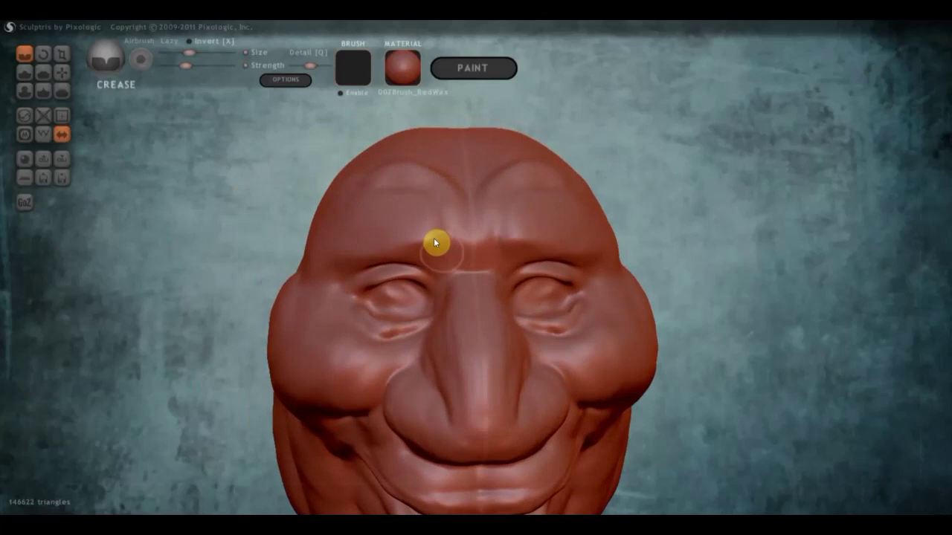
Step: Raise brush strength slightly, carve a thin crease across the brow, and undo a nose-bridge smoothing stroke
{"action": "left_click", "coordinate": [192, 69]}
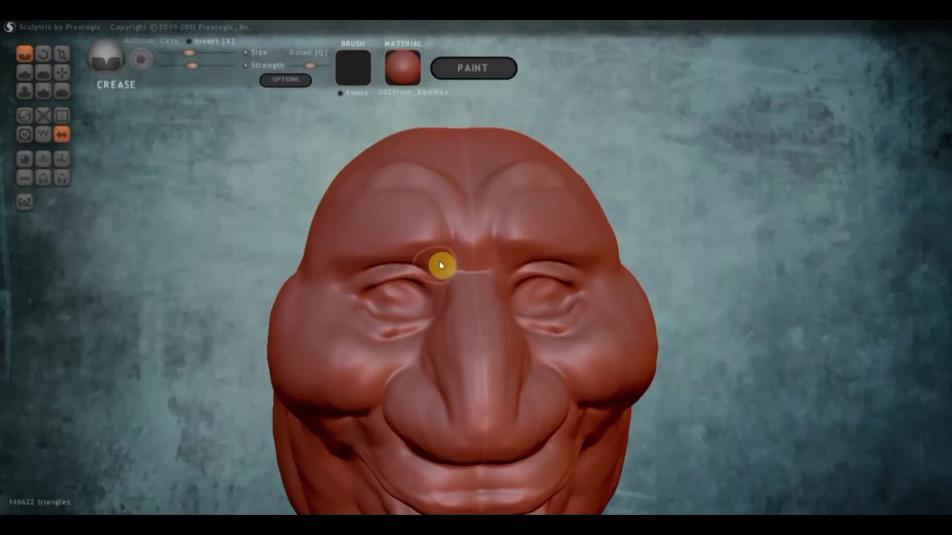
{"action": "left_click_drag", "start_coordinate": [466, 277], "coordinate": [494, 279]}
{"action": "mouse_move", "coordinate": [441, 320]}
{"action": "left_mouse_down", "text": "shift"}
{"action": "mouse_move", "coordinate": [436, 285]}
{"action": "mouse_move", "coordinate": [451, 325]}
{"action": "mouse_move", "coordinate": [449, 311]}
{"action": "left_mouse_up", "text": "shift"}
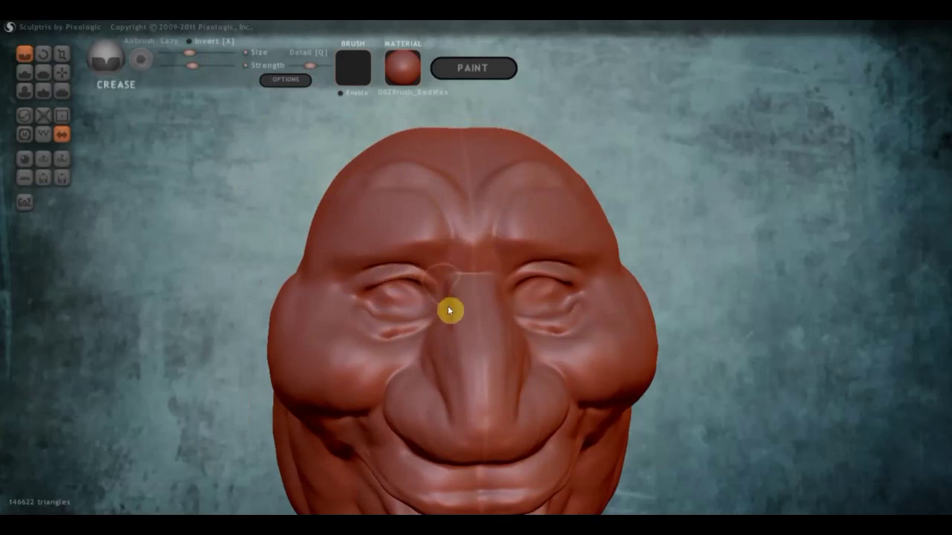
{"action": "key", "text": "ctrl+z"}
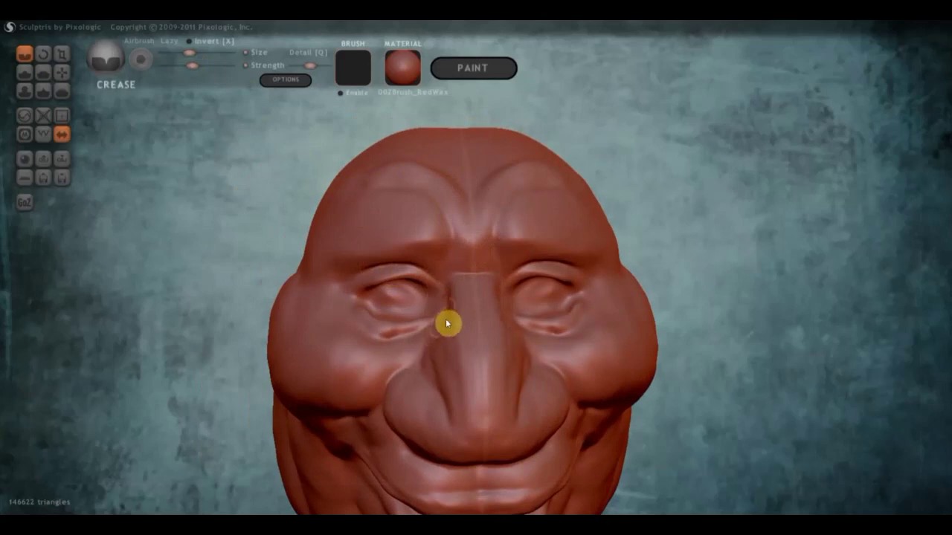
{"action": "scroll", "coordinate": [435, 327], "scroll_direction": "down", "scroll_amount": 3}
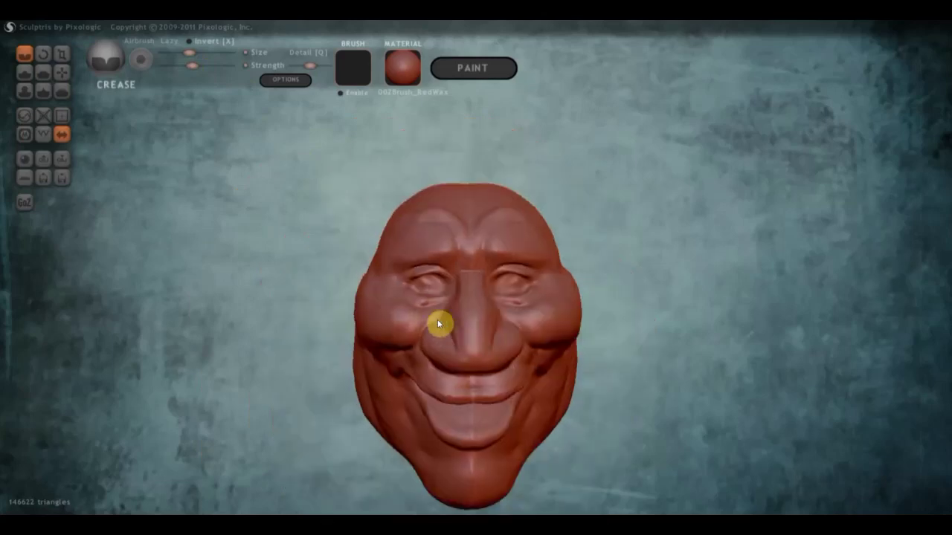
{"action": "right_click_drag", "start_coordinate": [438, 324], "coordinate": [322, 314]}
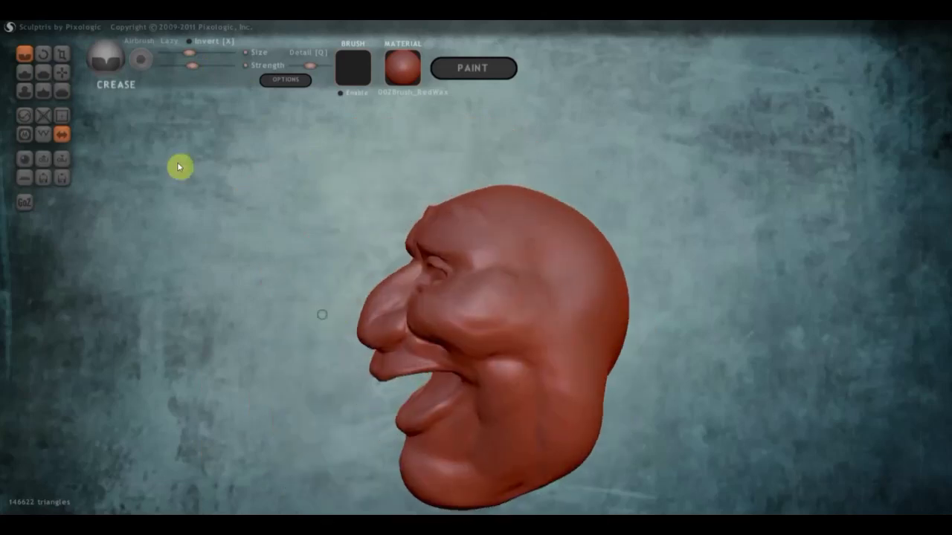
Step: Pull the nose down and out toward its tip with Grab
{"action": "left_click", "coordinate": [62, 72]}
{"action": "scroll", "coordinate": [339, 248], "scroll_direction": "up", "scroll_amount": 2}
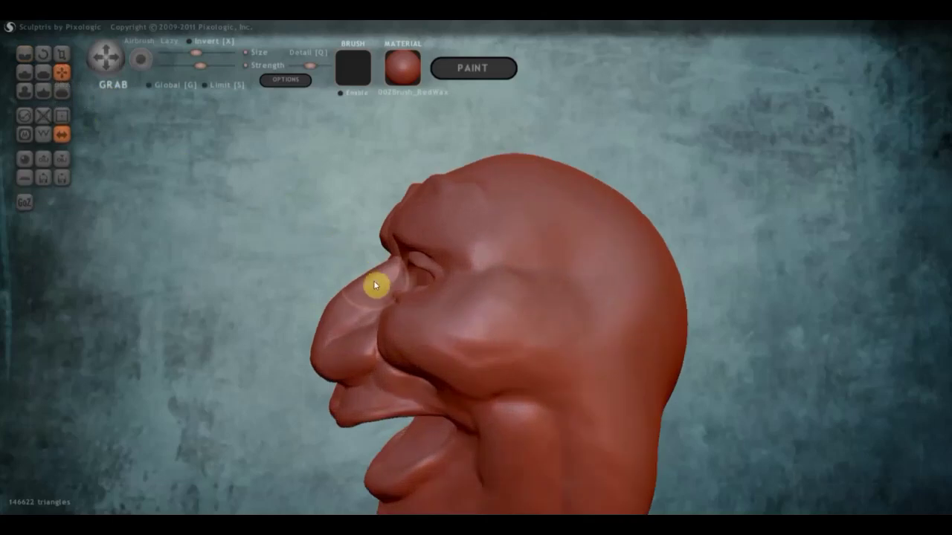
{"action": "left_click_drag", "start_coordinate": [370, 276], "coordinate": [310, 369]}
{"action": "mouse_move", "coordinate": [310, 369]}
{"action": "right_mouse_down"}
{"action": "mouse_move", "coordinate": [479, 460]}
{"action": "mouse_move", "coordinate": [448, 474]}
{"action": "mouse_move", "coordinate": [427, 461]}
{"action": "right_mouse_up"}
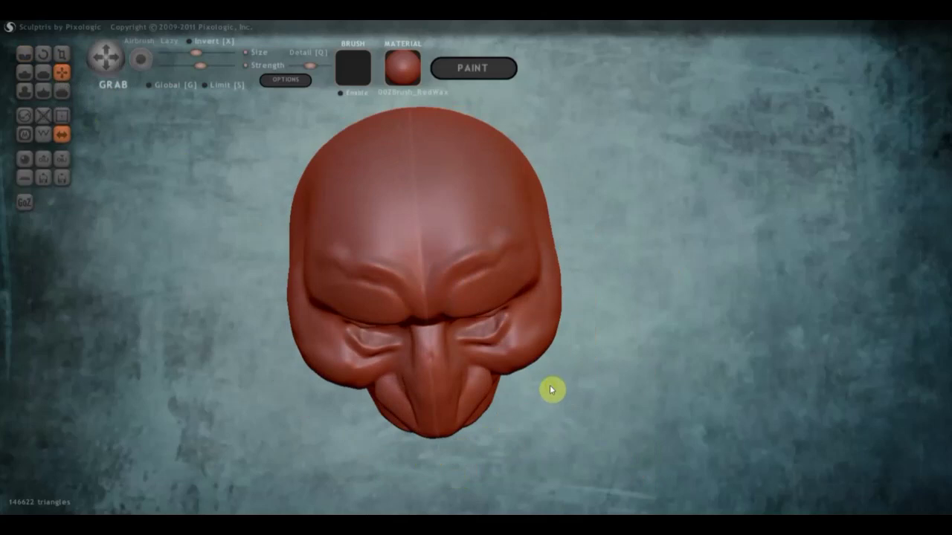
{"action": "right_click_drag", "start_coordinate": [551, 389], "coordinate": [559, 284]}
{"action": "scroll", "coordinate": [404, 325], "scroll_direction": "up", "scroll_amount": 3}
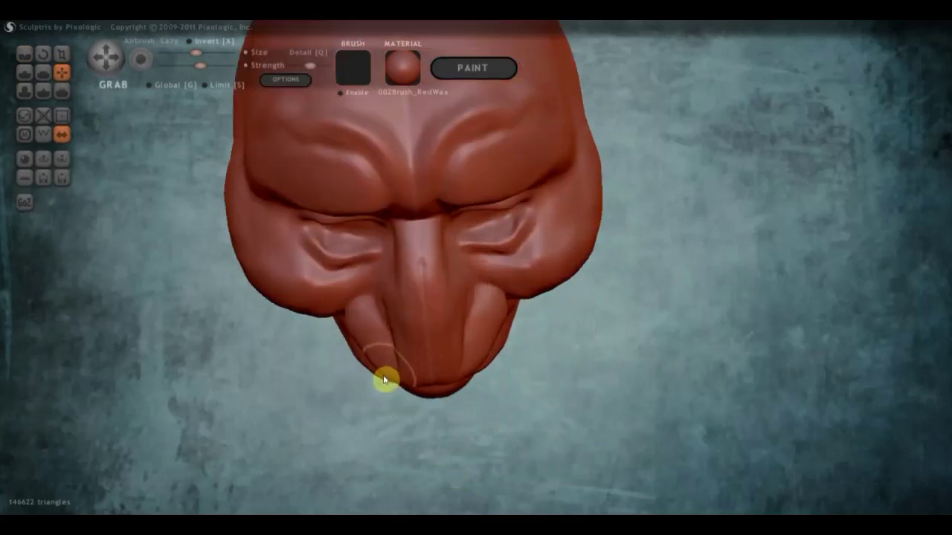
Step: Puff out both lower cheeks and round the nose tip into a bulbous shape
{"action": "left_click_drag", "start_coordinate": [348, 298], "coordinate": [344, 315]}
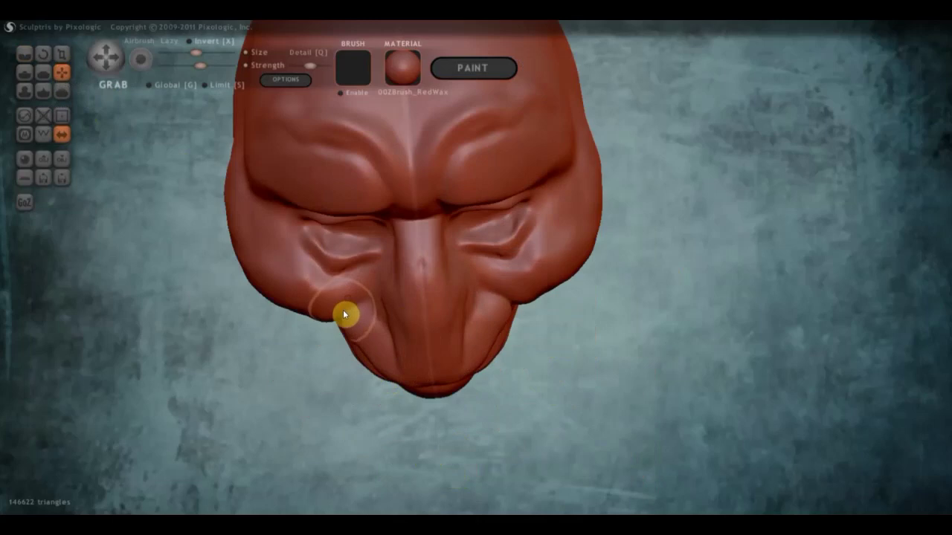
{"action": "mouse_move", "coordinate": [387, 325]}
{"action": "right_mouse_down"}
{"action": "mouse_move", "coordinate": [429, 242]}
{"action": "mouse_move", "coordinate": [527, 246]}
{"action": "right_mouse_up"}
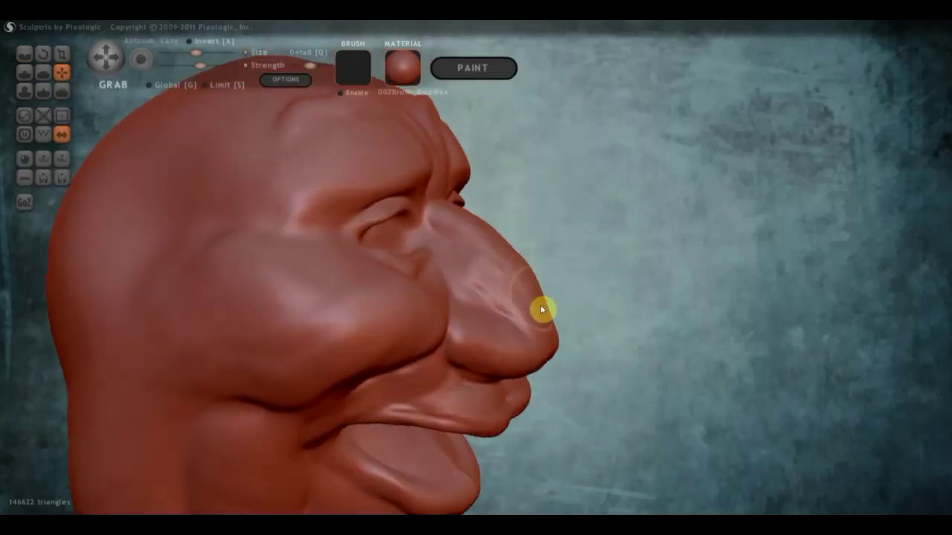
{"action": "left_click_drag", "start_coordinate": [542, 310], "coordinate": [546, 316]}
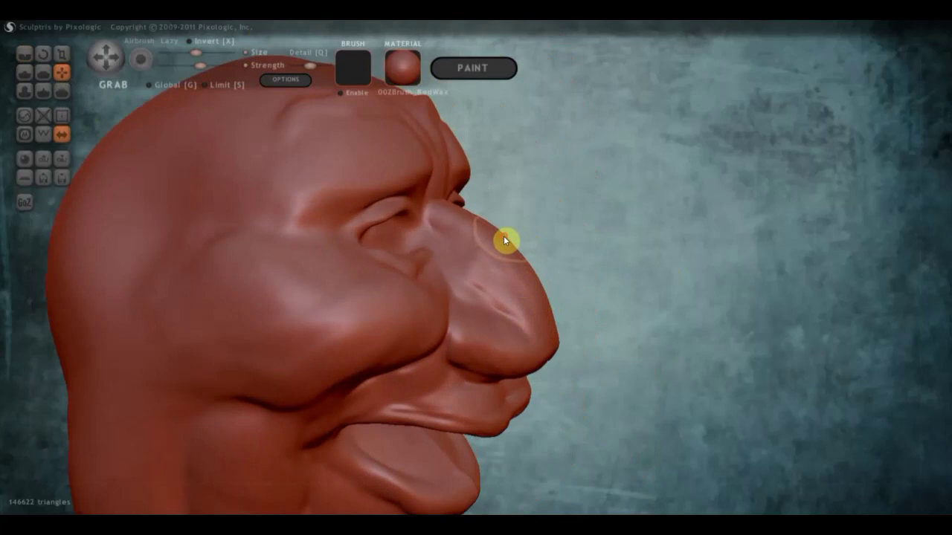
{"action": "scroll", "coordinate": [489, 242], "scroll_direction": "down", "scroll_amount": 3}
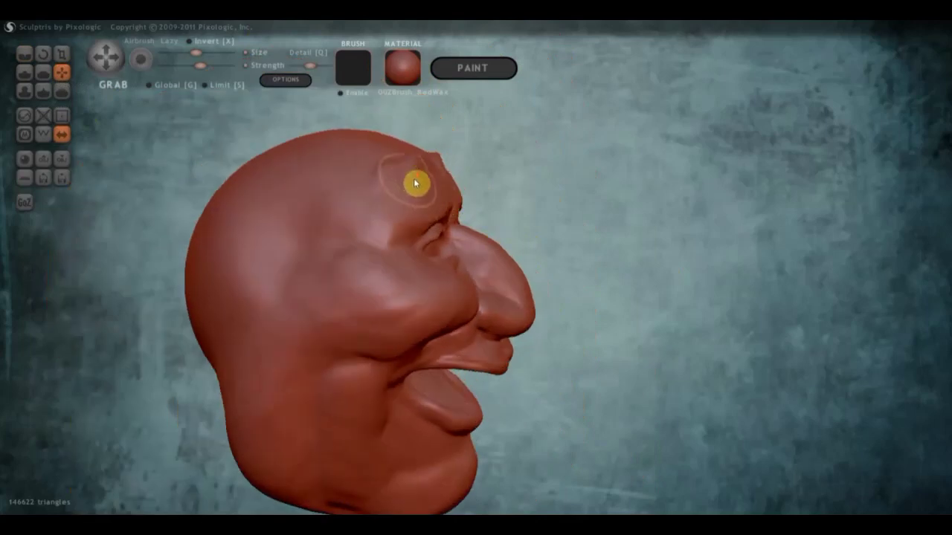
{"action": "scroll", "coordinate": [416, 183], "scroll_direction": "down", "scroll_amount": 3}
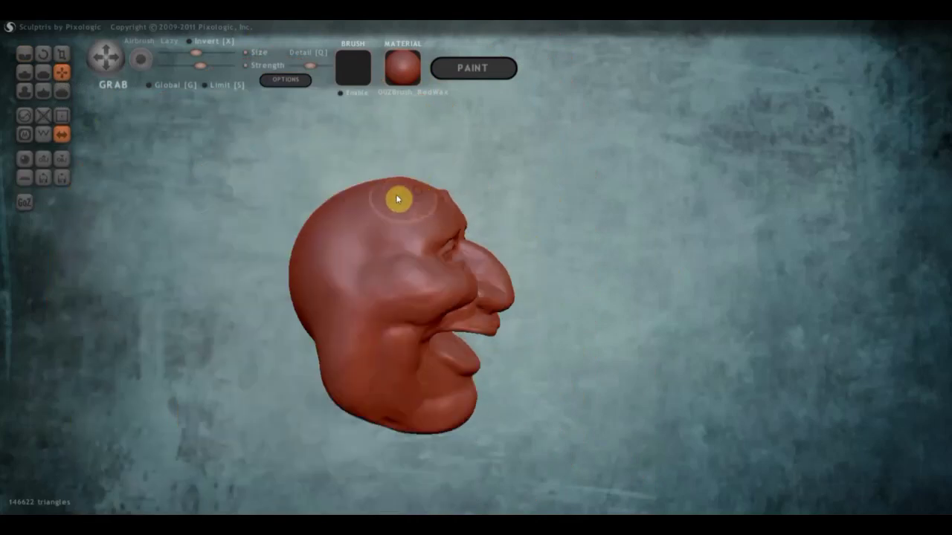
{"action": "scroll", "coordinate": [362, 198], "scroll_direction": "down", "scroll_amount": 3}
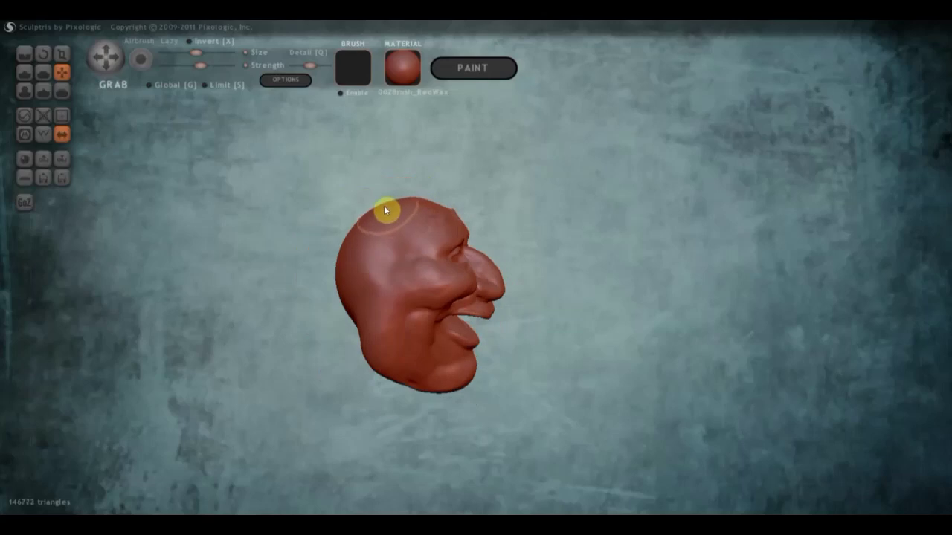
Step: Orbit around the face, then add a little volume near the lower left mouth corner with Draw
{"action": "right_click_drag", "start_coordinate": [367, 230], "coordinate": [229, 223]}
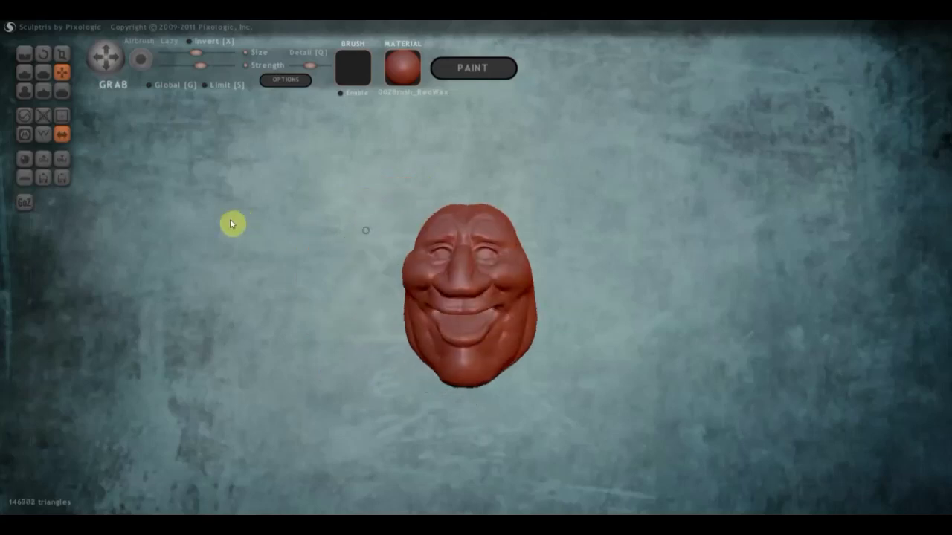
{"action": "scroll", "coordinate": [283, 245], "scroll_direction": "up", "scroll_amount": 2}
{"action": "scroll", "coordinate": [305, 268], "scroll_direction": "up", "scroll_amount": 2}
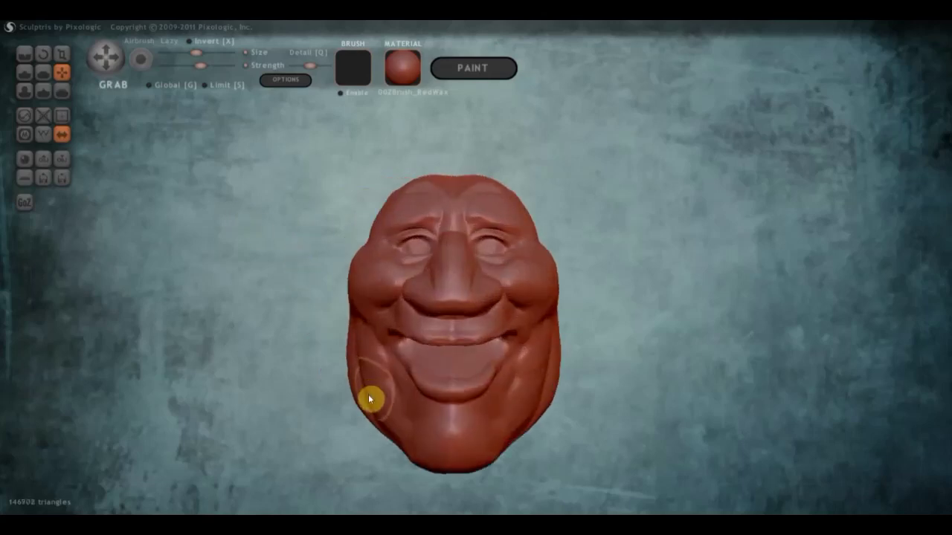
{"action": "mouse_move", "coordinate": [392, 393]}
{"action": "right_mouse_down"}
{"action": "mouse_move", "coordinate": [424, 401]}
{"action": "mouse_move", "coordinate": [475, 391]}
{"action": "mouse_move", "coordinate": [429, 374]}
{"action": "mouse_move", "coordinate": [446, 380]}
{"action": "mouse_move", "coordinate": [439, 372]}
{"action": "right_mouse_up"}
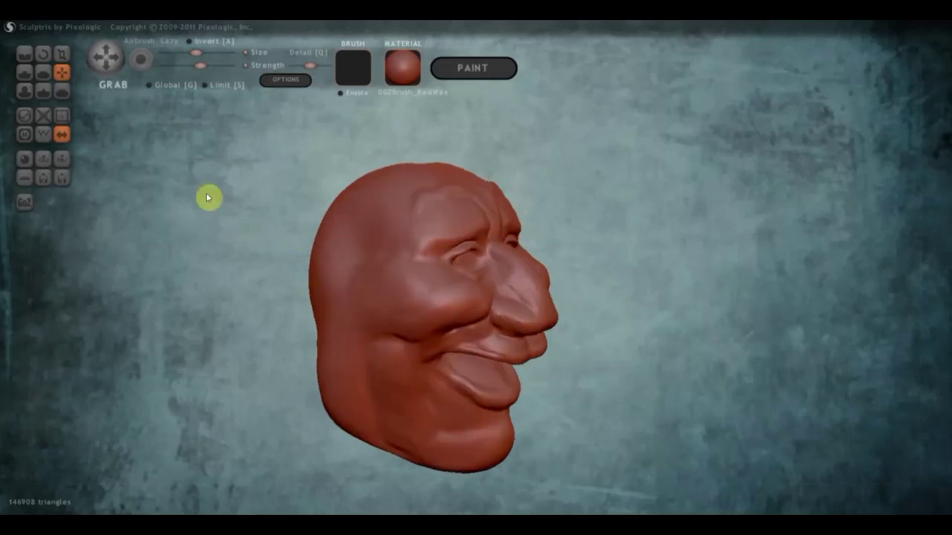
{"action": "left_click", "coordinate": [24, 54]}
{"action": "mouse_move", "coordinate": [256, 297]}
{"action": "right_mouse_down"}
{"action": "mouse_move", "coordinate": [336, 357]}
{"action": "mouse_move", "coordinate": [431, 369]}
{"action": "mouse_move", "coordinate": [440, 313]}
{"action": "right_mouse_up"}
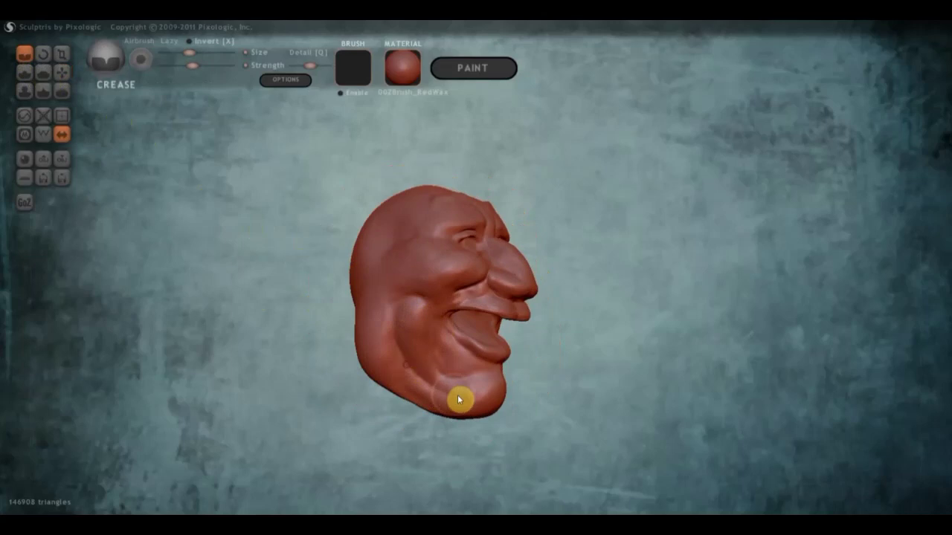
{"action": "mouse_move", "coordinate": [426, 391]}
{"action": "right_mouse_down"}
{"action": "mouse_move", "coordinate": [365, 393]}
{"action": "mouse_move", "coordinate": [429, 394]}
{"action": "right_mouse_up"}
{"action": "scroll", "coordinate": [397, 386], "scroll_direction": "up", "scroll_amount": 2}
{"action": "scroll", "coordinate": [406, 372], "scroll_direction": "up", "scroll_amount": 2}
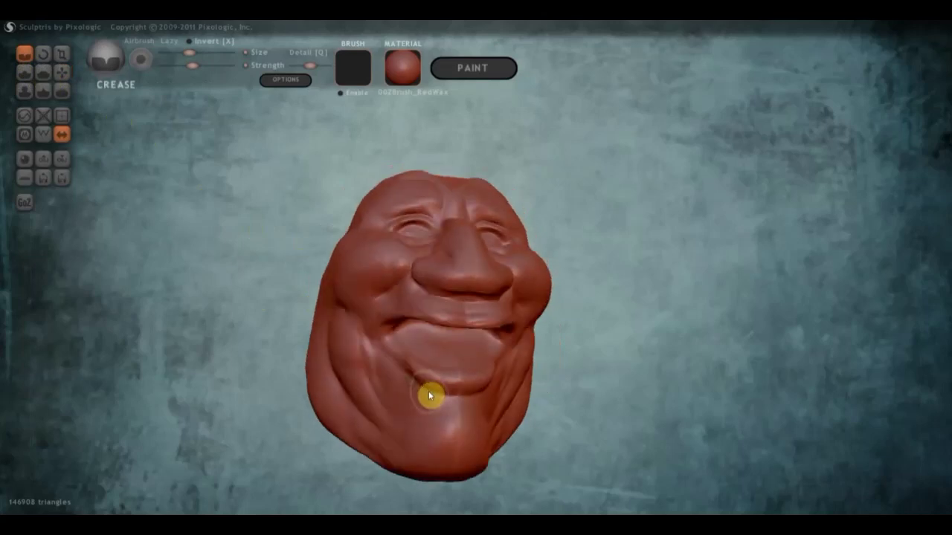
{"action": "left_click", "coordinate": [23, 73]}
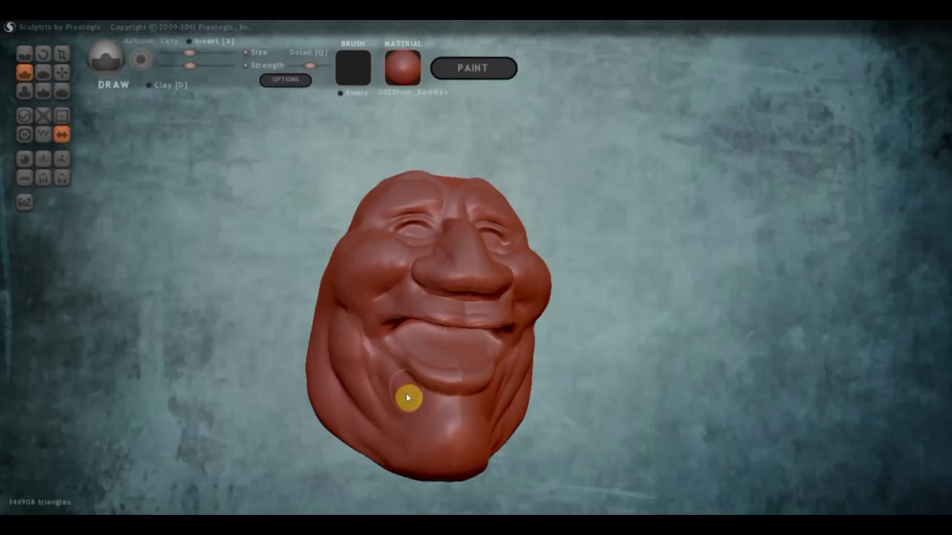
{"action": "left_click_drag", "start_coordinate": [409, 397], "coordinate": [400, 382]}
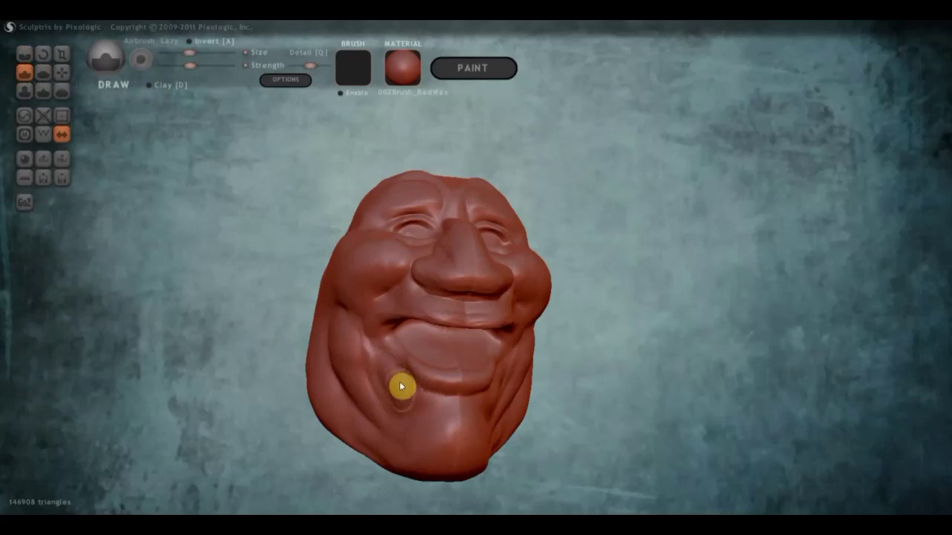
Step: Pull the lower lip down and forward with Grab to open the mouth wider
{"action": "left_click", "coordinate": [43, 72]}
{"action": "mouse_move", "coordinate": [377, 392]}
{"action": "right_mouse_down"}
{"action": "mouse_move", "coordinate": [354, 423]}
{"action": "mouse_move", "coordinate": [319, 372]}
{"action": "right_mouse_up"}
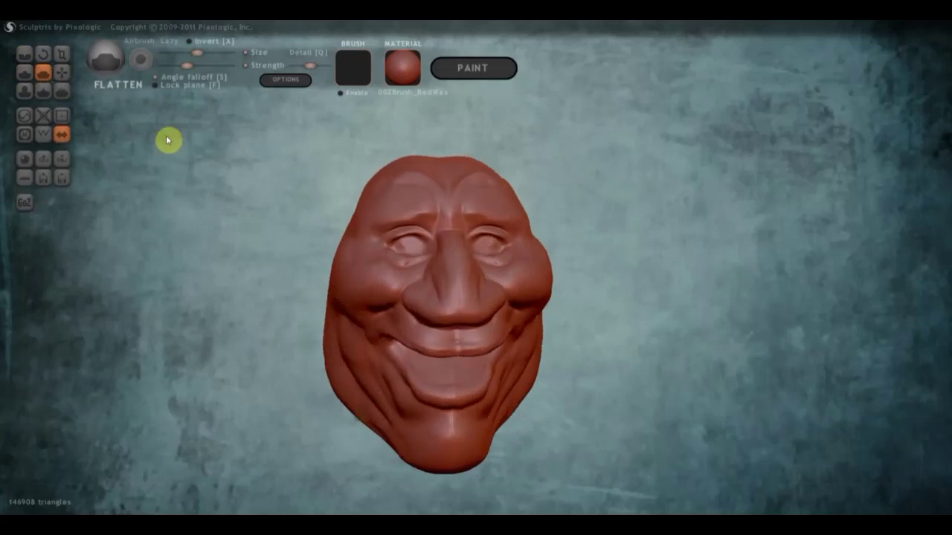
{"action": "left_click", "coordinate": [62, 73]}
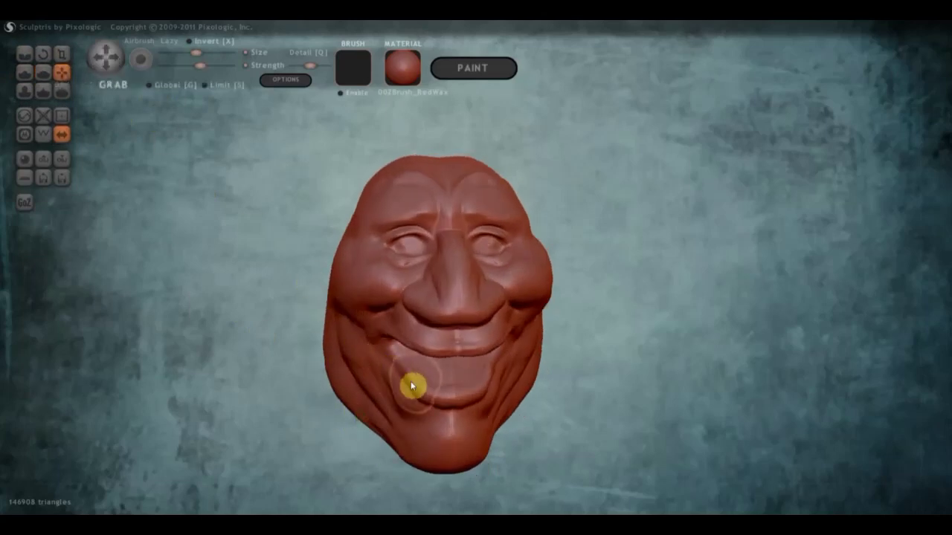
{"action": "right_click_drag", "start_coordinate": [411, 382], "coordinate": [518, 361]}
{"action": "left_click_drag", "start_coordinate": [466, 374], "coordinate": [463, 387]}
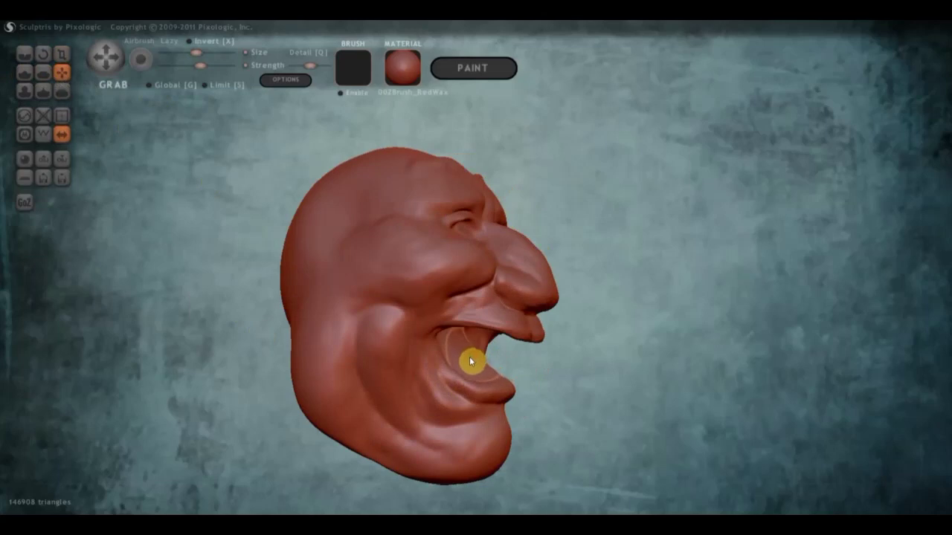
{"action": "left_click_drag", "start_coordinate": [496, 391], "coordinate": [516, 397]}
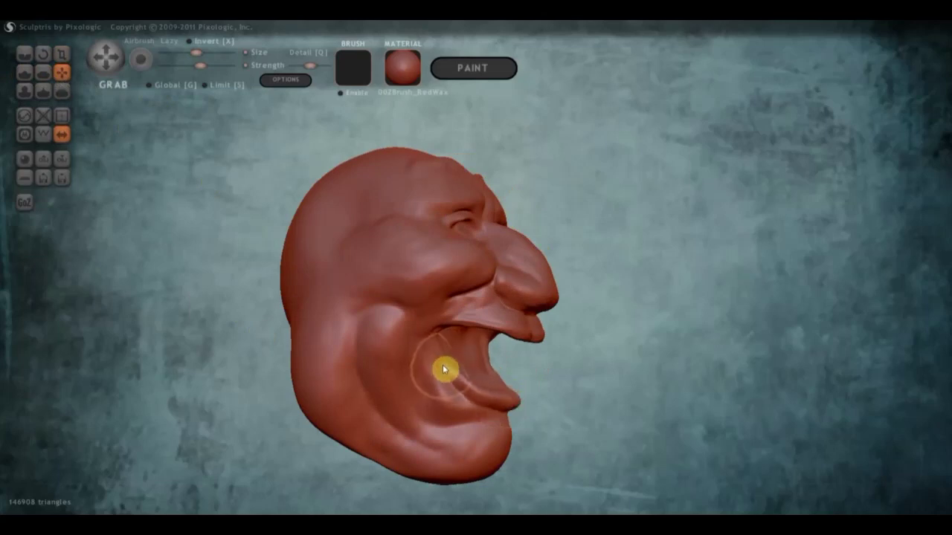
Step: Tug the upper lip edge down slightly and tweak the area around the eye
{"action": "left_click_drag", "start_coordinate": [522, 338], "coordinate": [533, 334]}
{"action": "mouse_move", "coordinate": [512, 342]}
{"action": "right_mouse_down"}
{"action": "mouse_move", "coordinate": [553, 347]}
{"action": "mouse_move", "coordinate": [506, 335]}
{"action": "right_mouse_up"}
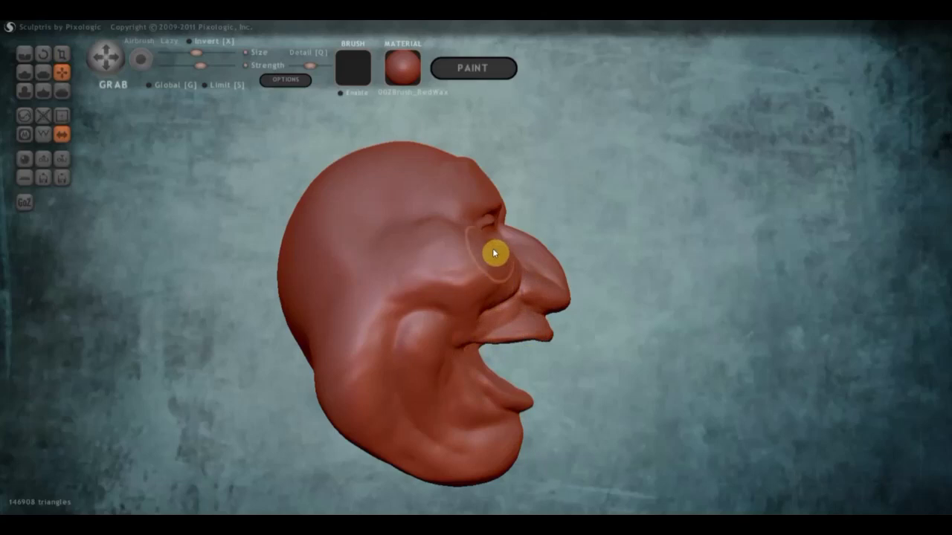
{"action": "left_click_drag", "start_coordinate": [440, 230], "coordinate": [431, 231]}
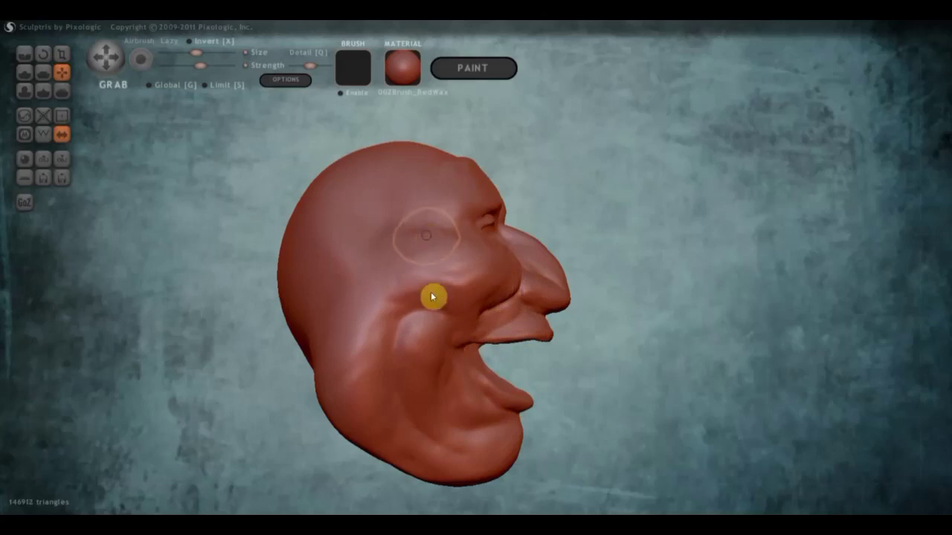
{"action": "mouse_move", "coordinate": [406, 297]}
{"action": "right_mouse_down"}
{"action": "mouse_move", "coordinate": [255, 300]}
{"action": "mouse_move", "coordinate": [276, 308]}
{"action": "right_mouse_up"}
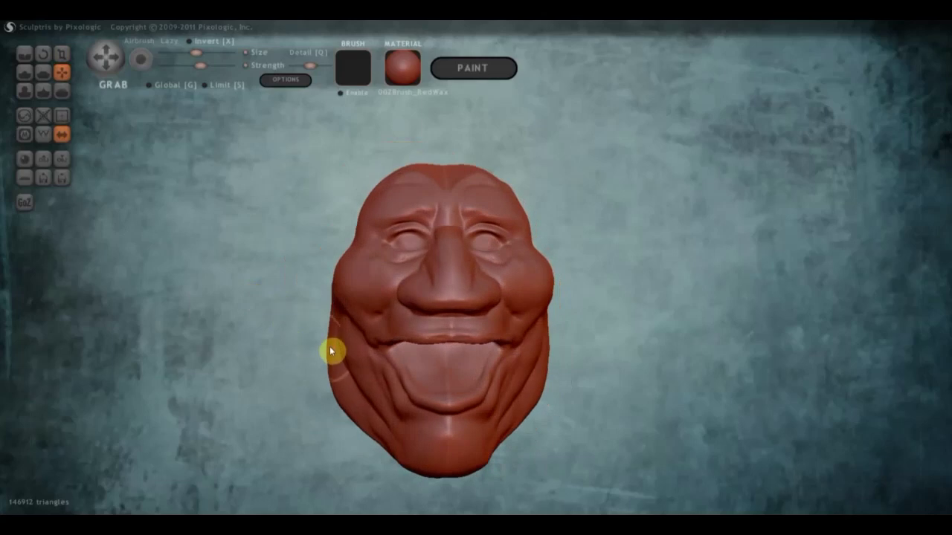
Step: Push both cheeks slightly outward, then zoom out and orbit to look up under the chin
{"action": "mouse_move", "coordinate": [333, 350]}
{"action": "left_mouse_down"}
{"action": "mouse_move", "coordinate": [347, 303]}
{"action": "mouse_move", "coordinate": [378, 333]}
{"action": "mouse_move", "coordinate": [260, 345]}
{"action": "left_mouse_up"}
{"action": "scroll", "coordinate": [378, 334], "scroll_direction": "down", "scroll_amount": 2}
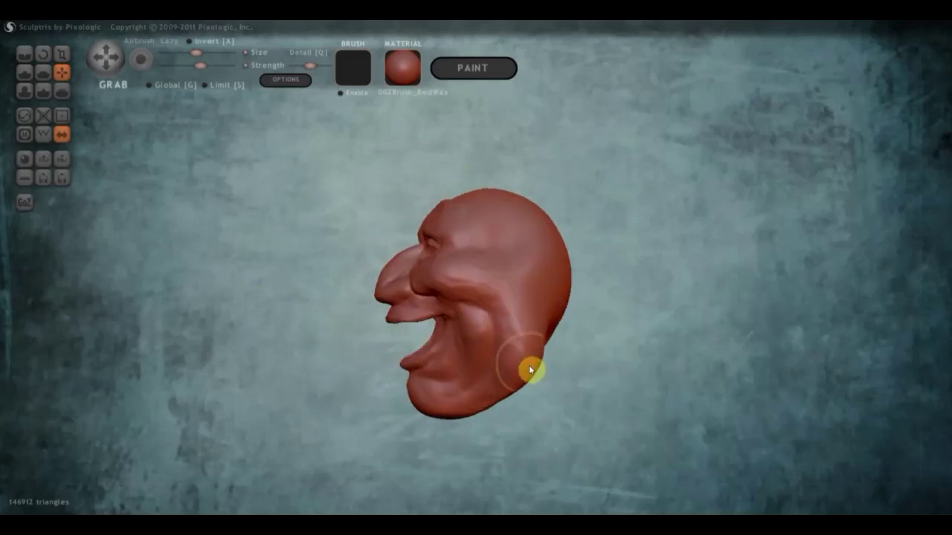
{"action": "right_click_drag", "start_coordinate": [469, 343], "coordinate": [599, 335]}
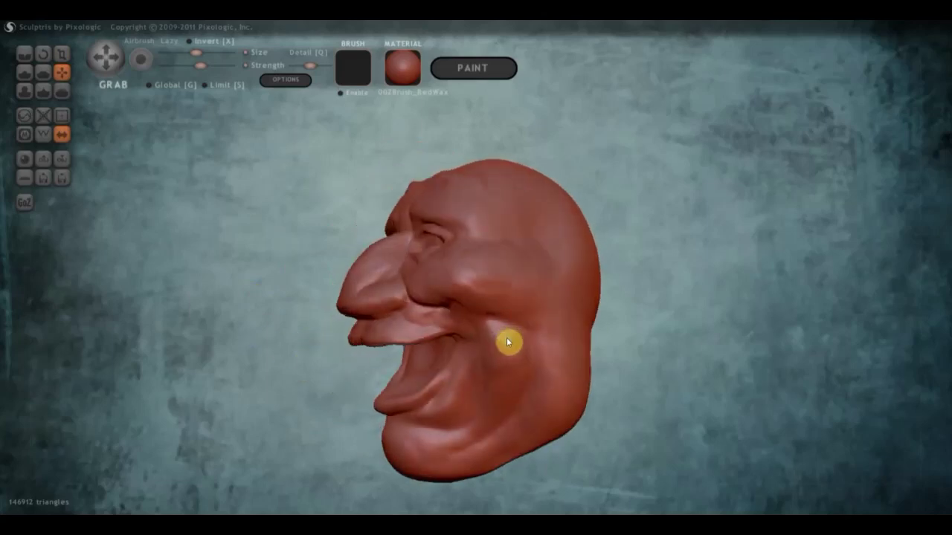
{"action": "right_click_drag", "start_coordinate": [531, 353], "coordinate": [556, 264]}
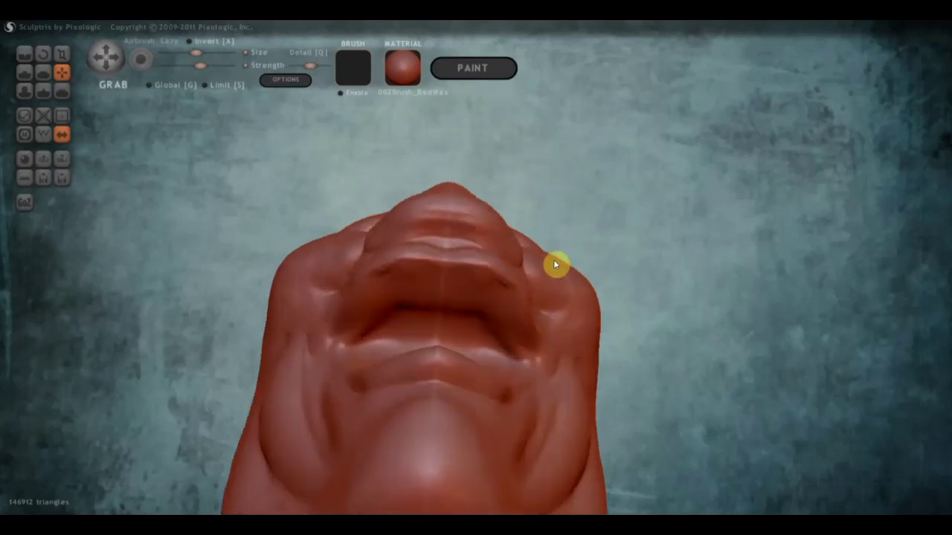
Step: With Draw, sculpt inside the upper mouth and add a small ridge along the upper gum
{"action": "left_click", "coordinate": [25, 72]}
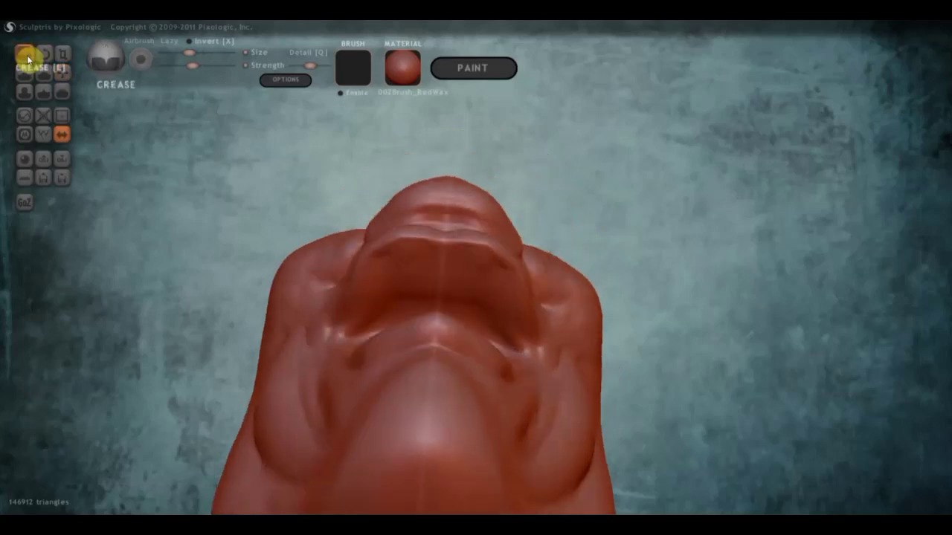
{"action": "scroll", "coordinate": [335, 230], "scroll_direction": "up", "scroll_amount": 3}
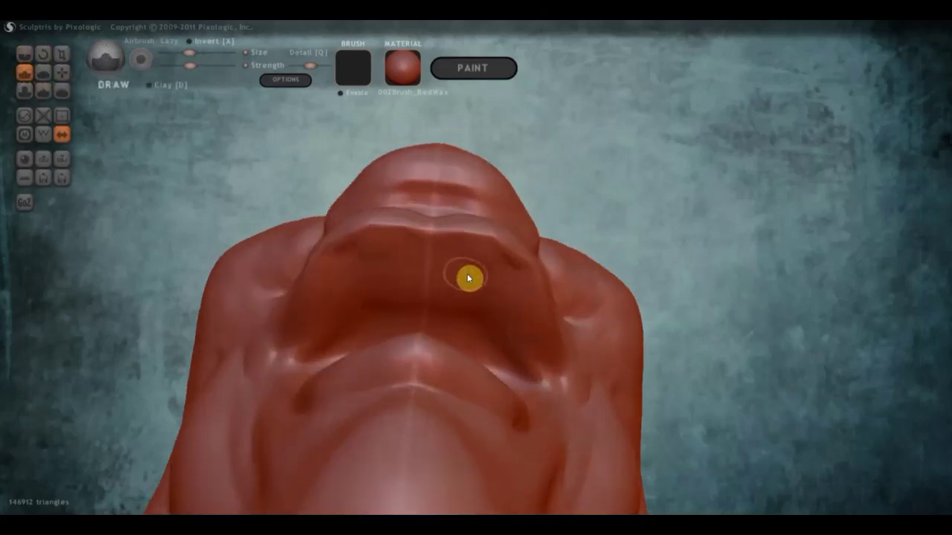
{"action": "mouse_move", "coordinate": [468, 278]}
{"action": "left_mouse_down"}
{"action": "mouse_move", "coordinate": [458, 268]}
{"action": "mouse_move", "coordinate": [380, 268]}
{"action": "mouse_move", "coordinate": [461, 261]}
{"action": "mouse_move", "coordinate": [485, 273]}
{"action": "left_mouse_up"}
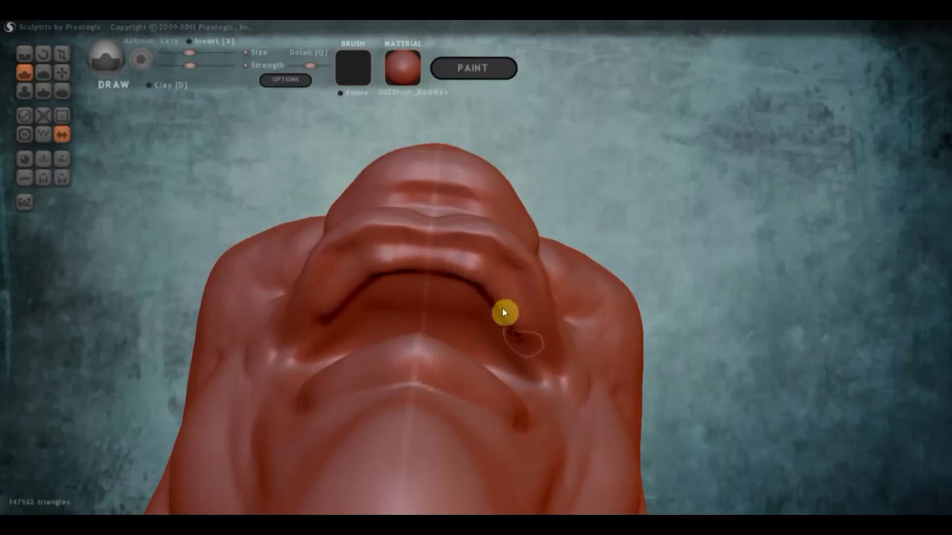
{"action": "mouse_move", "coordinate": [503, 315]}
{"action": "left_mouse_down"}
{"action": "mouse_move", "coordinate": [450, 278]}
{"action": "mouse_move", "coordinate": [380, 278]}
{"action": "mouse_move", "coordinate": [494, 312]}
{"action": "mouse_move", "coordinate": [480, 287]}
{"action": "mouse_move", "coordinate": [501, 331]}
{"action": "mouse_move", "coordinate": [483, 272]}
{"action": "mouse_move", "coordinate": [527, 364]}
{"action": "mouse_move", "coordinate": [501, 319]}
{"action": "left_mouse_up"}
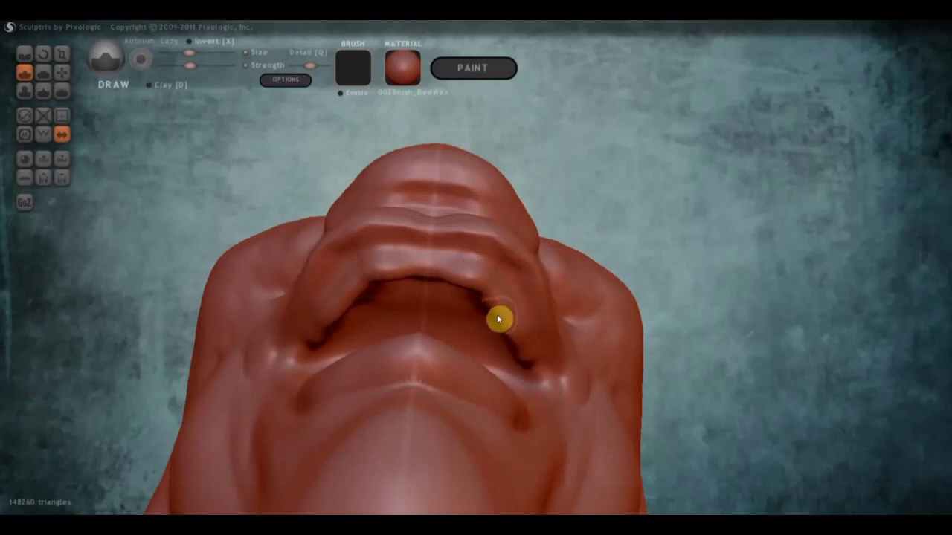
{"action": "mouse_move", "coordinate": [501, 319]}
{"action": "right_mouse_down"}
{"action": "mouse_move", "coordinate": [496, 382]}
{"action": "mouse_move", "coordinate": [481, 312]}
{"action": "mouse_move", "coordinate": [446, 261]}
{"action": "right_mouse_up"}
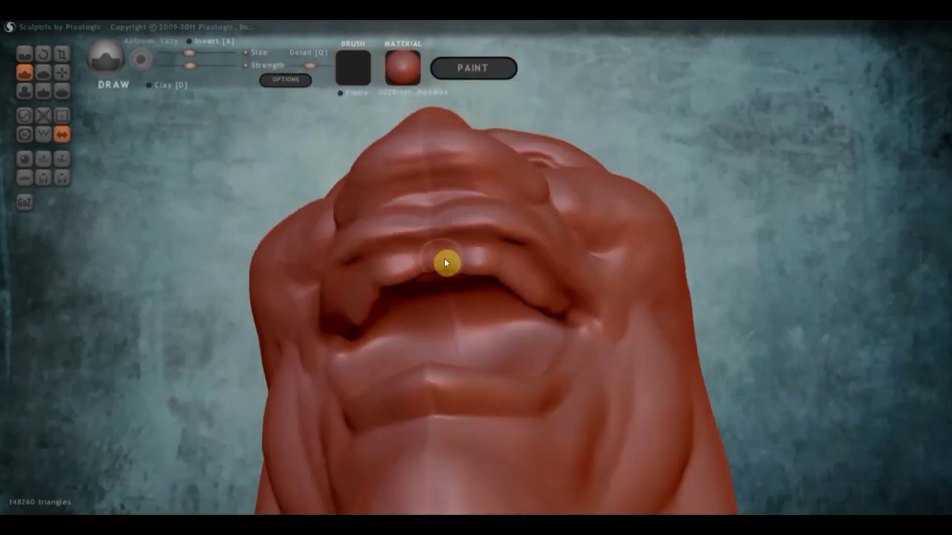
{"action": "mouse_move", "coordinate": [450, 272]}
{"action": "left_mouse_down"}
{"action": "mouse_move", "coordinate": [419, 270]}
{"action": "mouse_move", "coordinate": [368, 302]}
{"action": "mouse_move", "coordinate": [372, 291]}
{"action": "mouse_move", "coordinate": [448, 272]}
{"action": "mouse_move", "coordinate": [516, 280]}
{"action": "left_mouse_up"}
{"action": "mouse_move", "coordinate": [554, 314]}
{"action": "right_mouse_down"}
{"action": "mouse_move", "coordinate": [420, 361]}
{"action": "mouse_move", "coordinate": [548, 371]}
{"action": "mouse_move", "coordinate": [429, 311]}
{"action": "mouse_move", "coordinate": [480, 310]}
{"action": "mouse_move", "coordinate": [376, 268]}
{"action": "right_mouse_up"}
Step: Raise a ridge along the lower lip with strokes viewed from below
{"action": "mouse_move", "coordinate": [402, 316]}
{"action": "right_mouse_down"}
{"action": "mouse_move", "coordinate": [350, 354]}
{"action": "mouse_move", "coordinate": [393, 338]}
{"action": "right_mouse_up"}
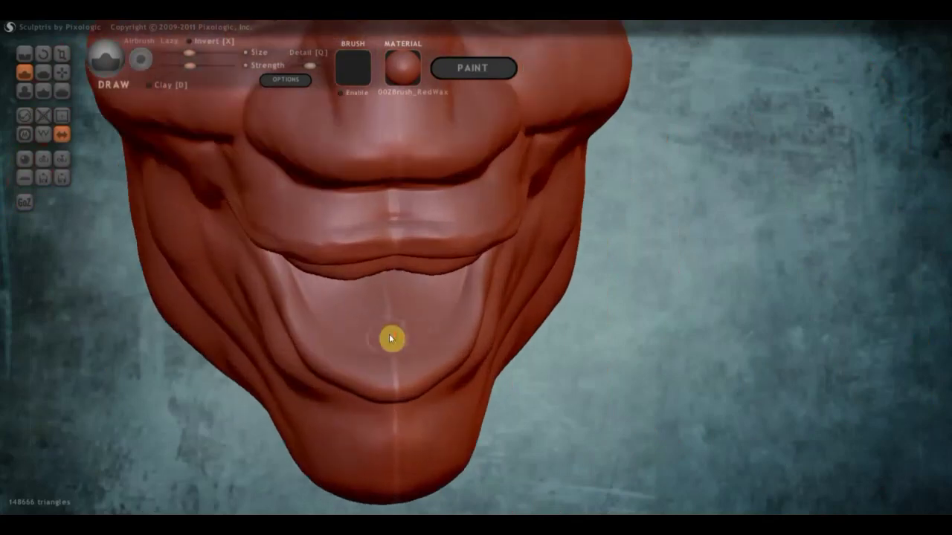
{"action": "mouse_move", "coordinate": [393, 337]}
{"action": "left_mouse_down"}
{"action": "mouse_move", "coordinate": [414, 342]}
{"action": "mouse_move", "coordinate": [375, 353]}
{"action": "mouse_move", "coordinate": [335, 327]}
{"action": "mouse_move", "coordinate": [315, 298]}
{"action": "mouse_move", "coordinate": [350, 335]}
{"action": "mouse_move", "coordinate": [406, 347]}
{"action": "mouse_move", "coordinate": [335, 319]}
{"action": "mouse_move", "coordinate": [312, 283]}
{"action": "mouse_move", "coordinate": [342, 334]}
{"action": "mouse_move", "coordinate": [402, 345]}
{"action": "mouse_move", "coordinate": [338, 328]}
{"action": "mouse_move", "coordinate": [363, 325]}
{"action": "left_mouse_up"}
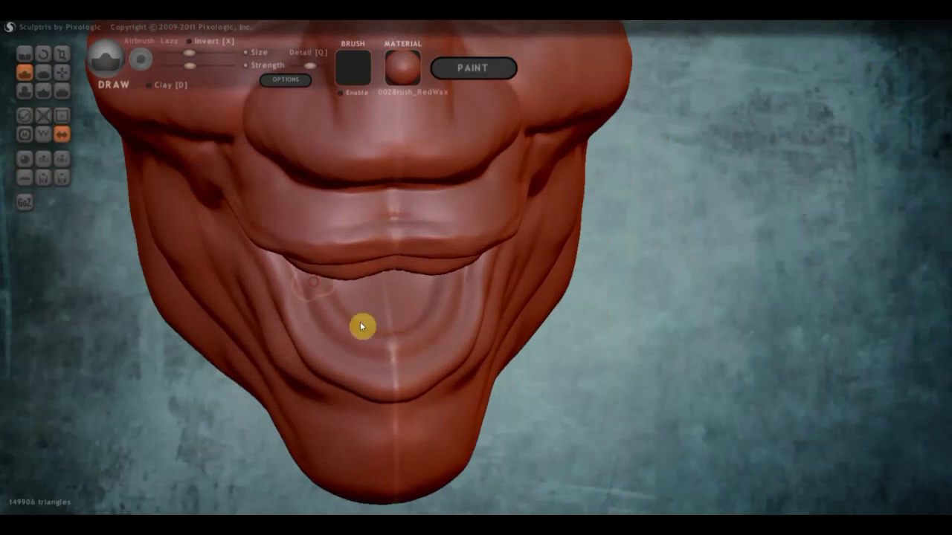
{"action": "mouse_move", "coordinate": [364, 324]}
{"action": "right_mouse_down"}
{"action": "mouse_move", "coordinate": [350, 265]}
{"action": "mouse_move", "coordinate": [355, 363]}
{"action": "mouse_move", "coordinate": [372, 406]}
{"action": "right_mouse_up"}
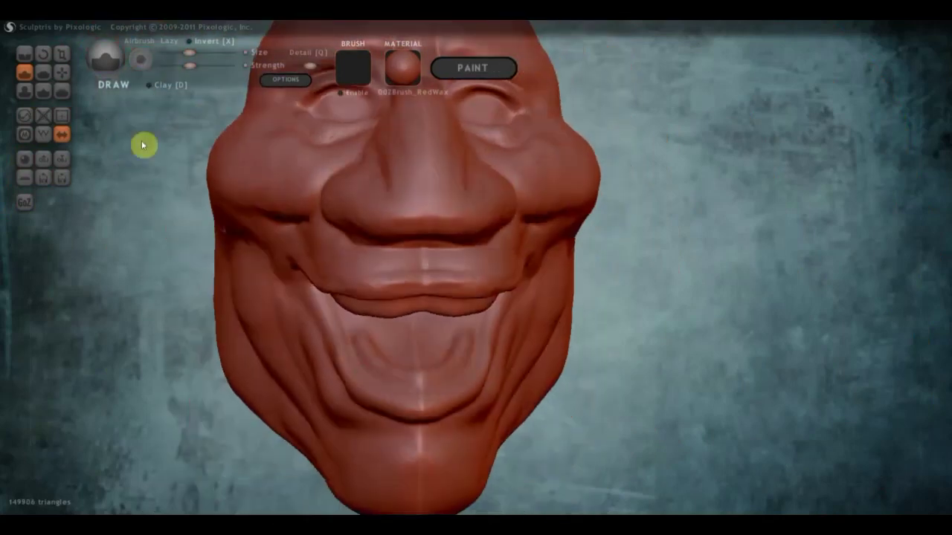
{"action": "right_click_drag", "start_coordinate": [263, 295], "coordinate": [346, 246]}
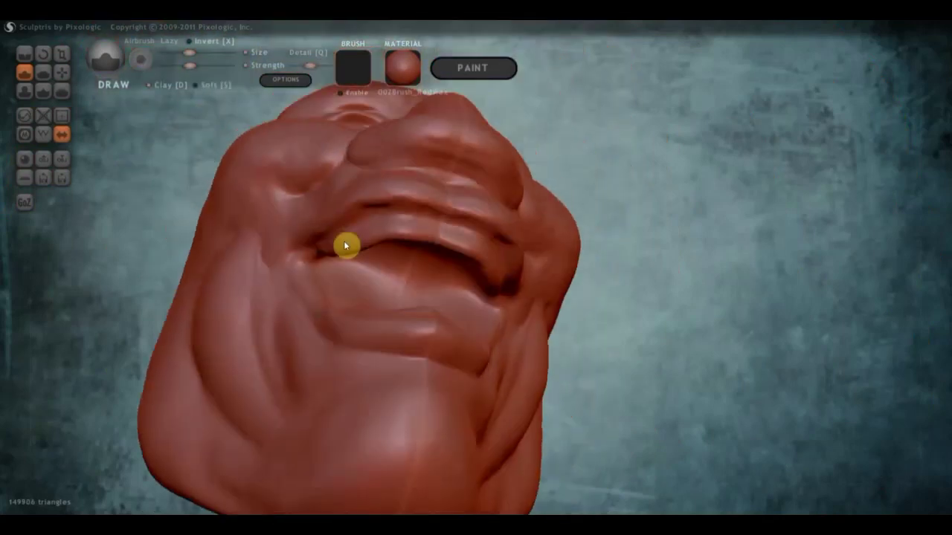
{"action": "mouse_move", "coordinate": [373, 315]}
{"action": "left_mouse_down"}
{"action": "mouse_move", "coordinate": [399, 319]}
{"action": "mouse_move", "coordinate": [374, 335]}
{"action": "mouse_move", "coordinate": [414, 342]}
{"action": "mouse_move", "coordinate": [387, 319]}
{"action": "mouse_move", "coordinate": [340, 334]}
{"action": "left_mouse_up"}
Step: Reshape the chin below the mouth with small Draw strokes
{"action": "right_click_drag", "start_coordinate": [335, 331], "coordinate": [335, 384]}
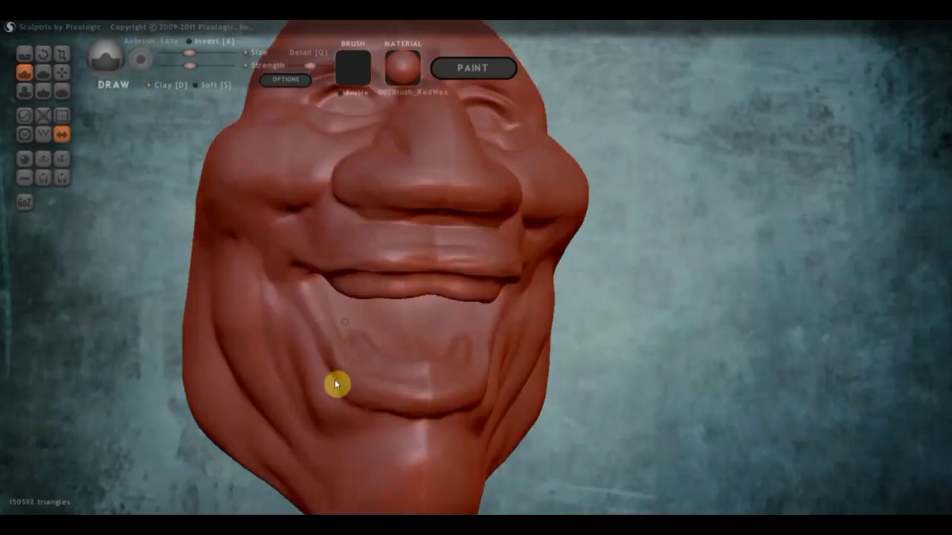
{"action": "left_click_drag", "start_coordinate": [351, 372], "coordinate": [340, 367]}
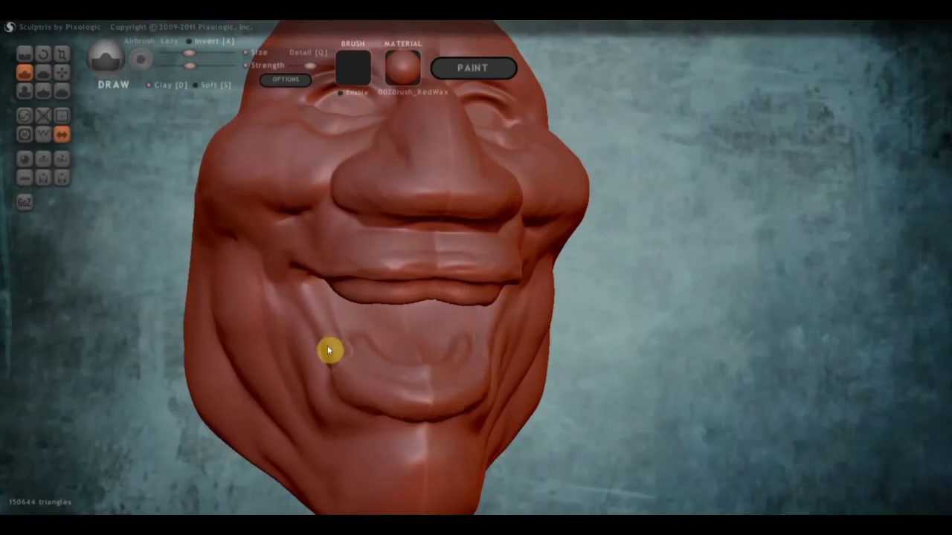
{"action": "left_click_drag", "start_coordinate": [335, 378], "coordinate": [337, 374]}
{"action": "right_click_drag", "start_coordinate": [344, 380], "coordinate": [308, 399]}
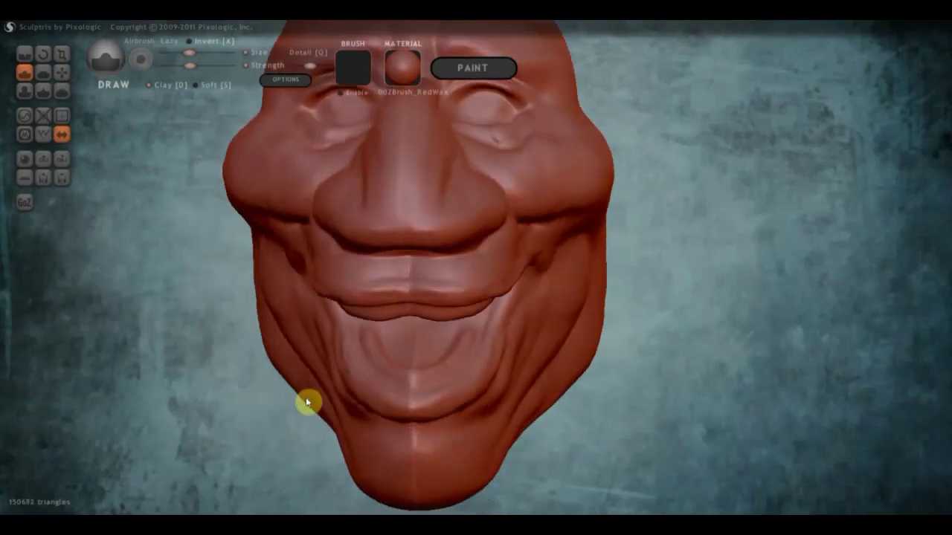
Step: Flatten the chin and the jaw beside it with the Flatten brush
{"action": "left_click", "coordinate": [44, 72]}
{"action": "scroll", "coordinate": [385, 340], "scroll_direction": "up", "scroll_amount": 2}
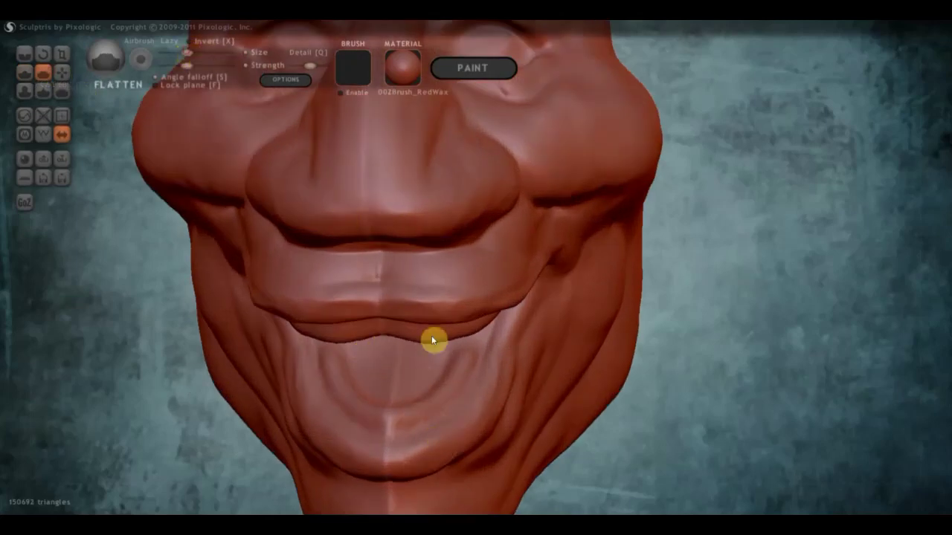
{"action": "mouse_move", "coordinate": [429, 441]}
{"action": "left_mouse_down"}
{"action": "mouse_move", "coordinate": [393, 453]}
{"action": "mouse_move", "coordinate": [411, 456]}
{"action": "mouse_move", "coordinate": [331, 442]}
{"action": "mouse_move", "coordinate": [451, 431]}
{"action": "mouse_move", "coordinate": [372, 461]}
{"action": "left_mouse_up"}
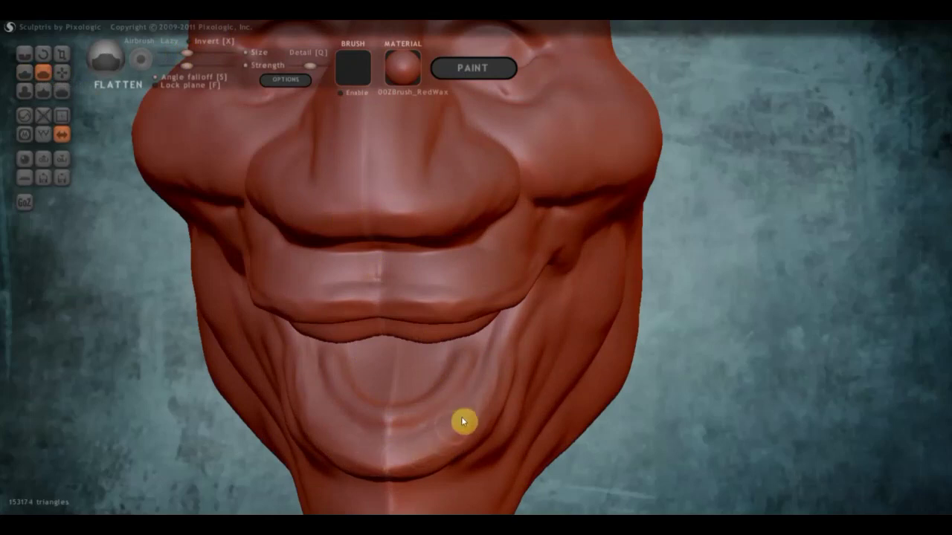
{"action": "mouse_move", "coordinate": [461, 422]}
{"action": "left_mouse_down"}
{"action": "mouse_move", "coordinate": [495, 351]}
{"action": "mouse_move", "coordinate": [484, 410]}
{"action": "left_mouse_up"}
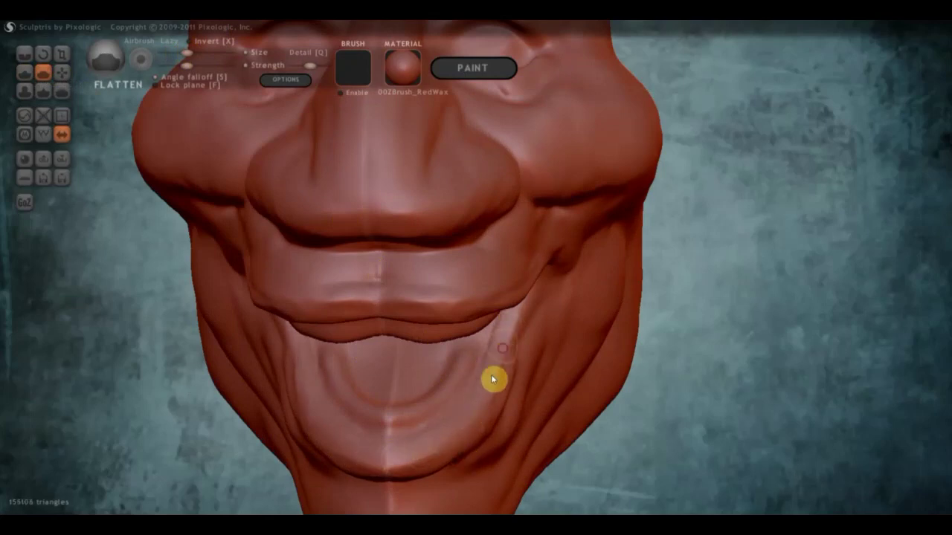
{"action": "left_click_drag", "start_coordinate": [404, 461], "coordinate": [425, 451]}
Step: Flatten the hanging lower lip, then touch up the upper lip from below the chin
{"action": "scroll", "coordinate": [394, 441], "scroll_direction": "down", "scroll_amount": 1}
{"action": "scroll", "coordinate": [412, 403], "scroll_direction": "down", "scroll_amount": 2}
{"action": "scroll", "coordinate": [395, 405], "scroll_direction": "down", "scroll_amount": 2}
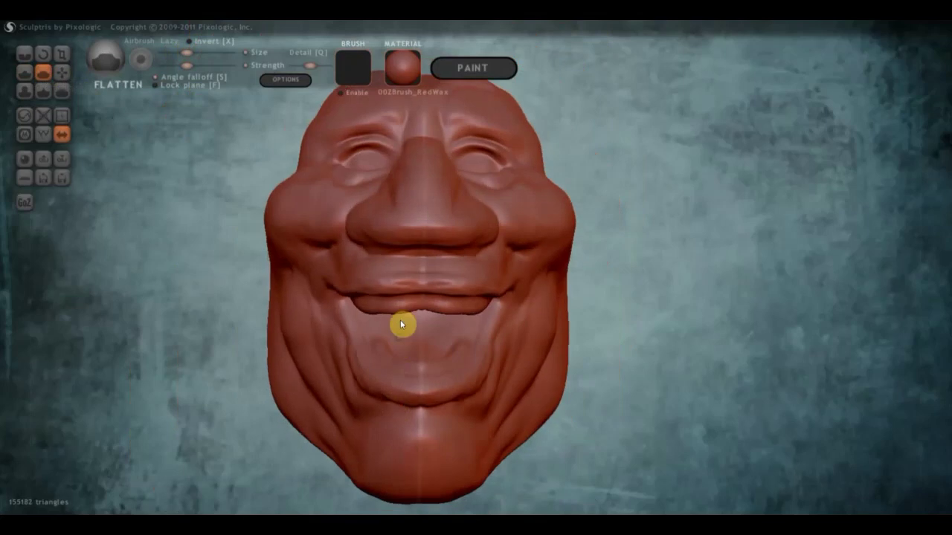
{"action": "scroll", "coordinate": [399, 324], "scroll_direction": "up", "scroll_amount": 3}
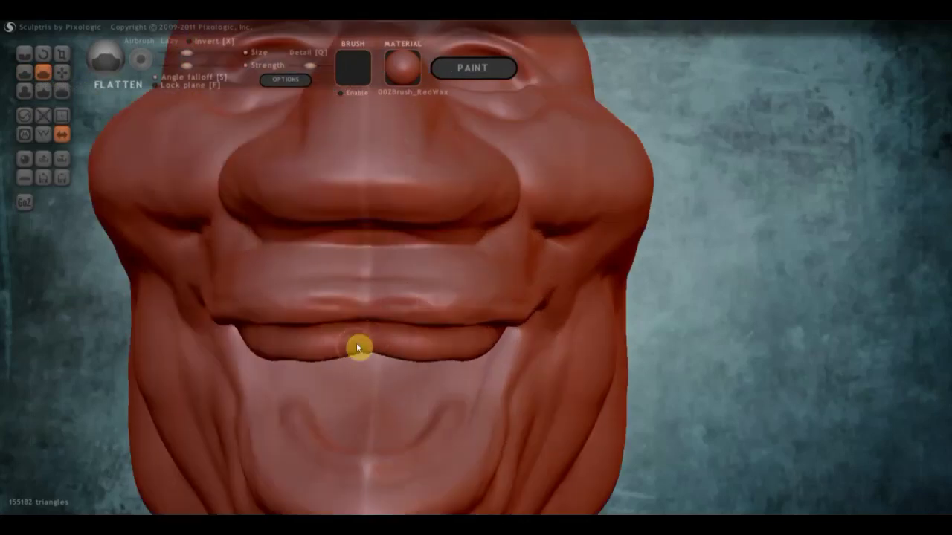
{"action": "left_click_drag", "start_coordinate": [323, 340], "coordinate": [253, 342]}
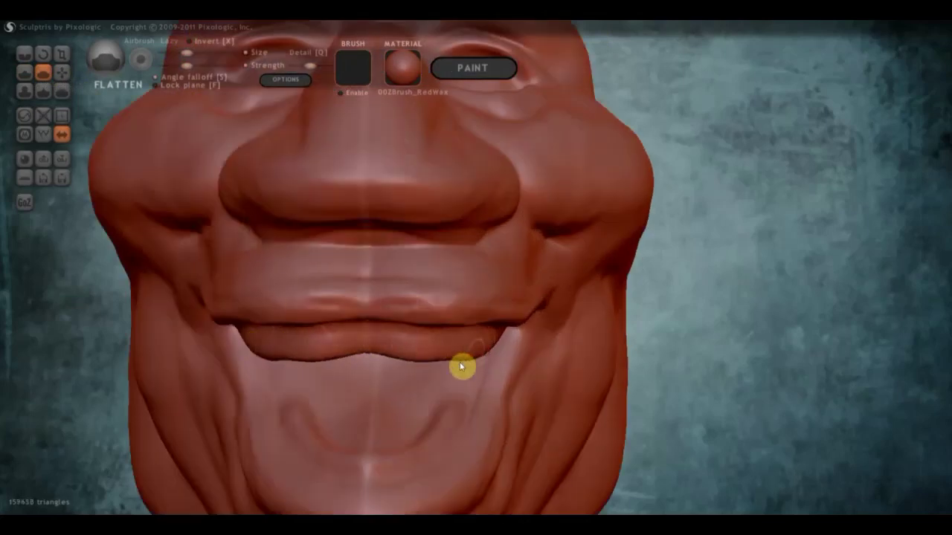
{"action": "mouse_move", "coordinate": [461, 365]}
{"action": "right_mouse_down"}
{"action": "mouse_move", "coordinate": [440, 270]}
{"action": "mouse_move", "coordinate": [389, 297]}
{"action": "right_mouse_up"}
{"action": "mouse_move", "coordinate": [389, 297]}
{"action": "left_mouse_down"}
{"action": "mouse_move", "coordinate": [387, 314]}
{"action": "mouse_move", "coordinate": [450, 325]}
{"action": "mouse_move", "coordinate": [412, 315]}
{"action": "mouse_move", "coordinate": [484, 370]}
{"action": "mouse_move", "coordinate": [451, 342]}
{"action": "mouse_move", "coordinate": [466, 340]}
{"action": "mouse_move", "coordinate": [493, 389]}
{"action": "left_mouse_up"}
{"action": "mouse_move", "coordinate": [419, 320]}
{"action": "right_mouse_down"}
{"action": "mouse_move", "coordinate": [405, 385]}
{"action": "mouse_move", "coordinate": [240, 289]}
{"action": "right_mouse_up"}
Step: With the Draw brush, reshape the lower lip and build small bumps along the lip line
{"action": "left_click", "coordinate": [26, 74]}
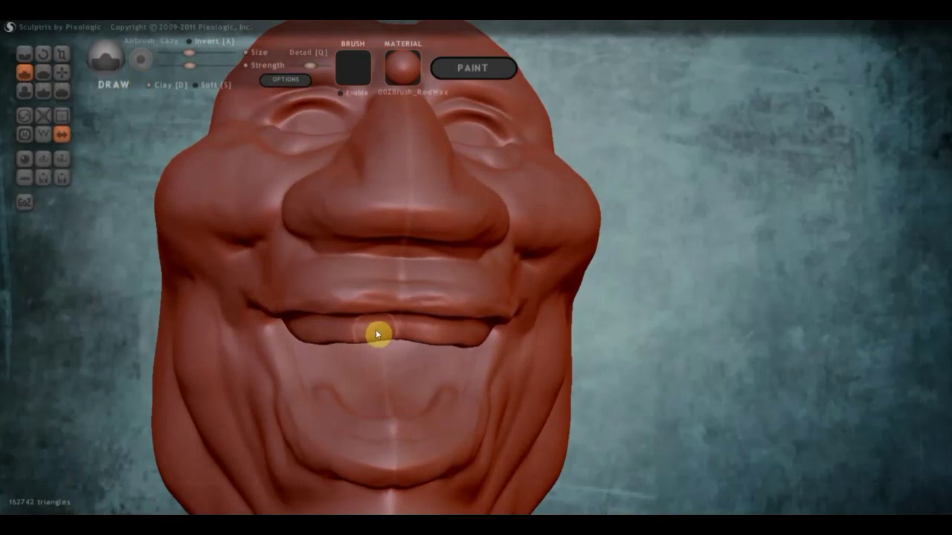
{"action": "left_click_drag", "start_coordinate": [377, 335], "coordinate": [353, 342]}
{"action": "scroll", "coordinate": [369, 336], "scroll_direction": "up", "scroll_amount": 2}
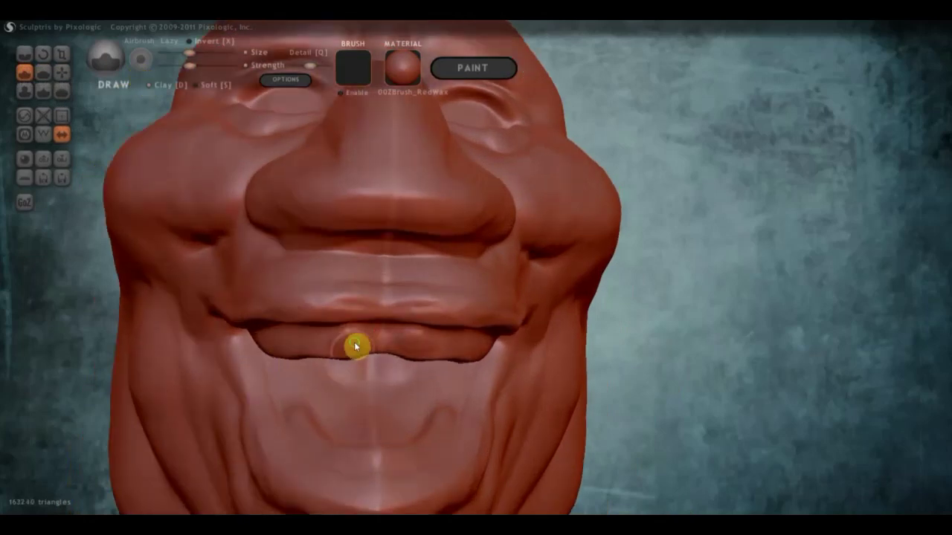
{"action": "right_click_drag", "start_coordinate": [355, 347], "coordinate": [347, 321]}
{"action": "mouse_move", "coordinate": [342, 334]}
{"action": "left_mouse_down"}
{"action": "mouse_move", "coordinate": [346, 312]}
{"action": "mouse_move", "coordinate": [362, 313]}
{"action": "mouse_move", "coordinate": [312, 320]}
{"action": "mouse_move", "coordinate": [302, 340]}
{"action": "left_mouse_up"}
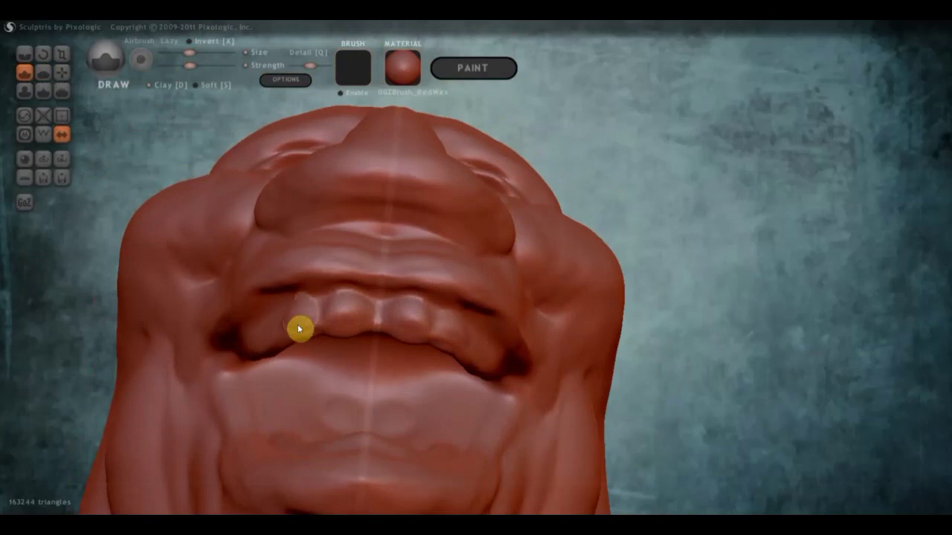
Step: Shape rounded upper teeth along the lip line from the side, including the corner tooth
{"action": "mouse_move", "coordinate": [311, 330]}
{"action": "right_mouse_down"}
{"action": "mouse_move", "coordinate": [346, 376]}
{"action": "mouse_move", "coordinate": [335, 356]}
{"action": "right_mouse_up"}
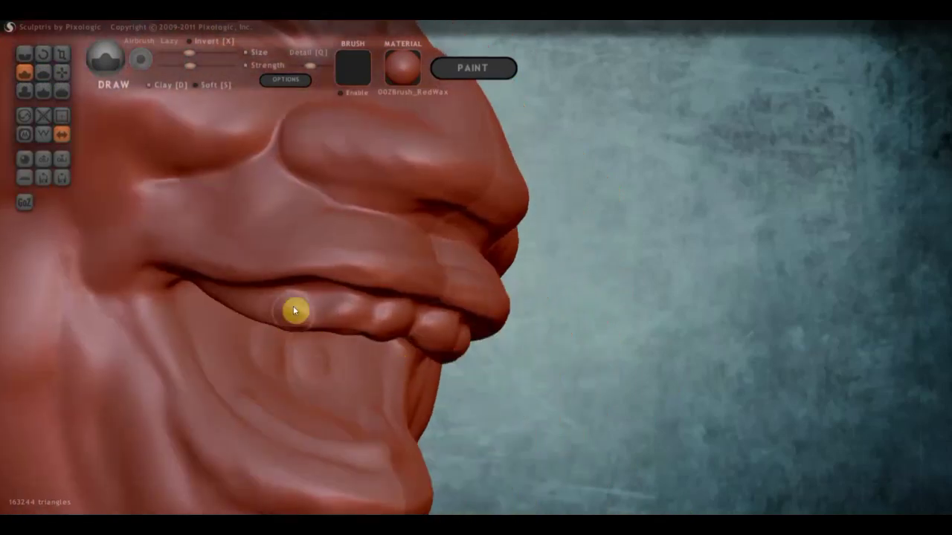
{"action": "left_click_drag", "start_coordinate": [293, 310], "coordinate": [289, 332]}
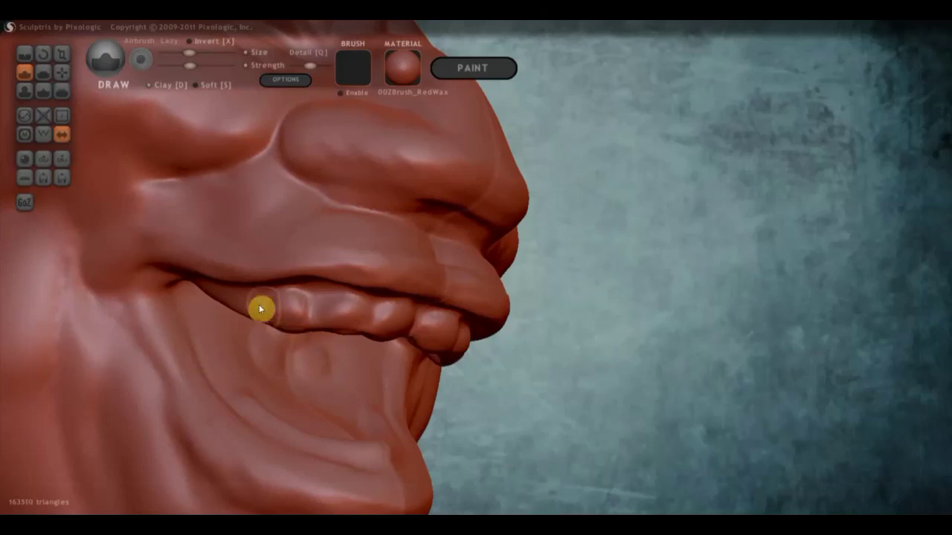
{"action": "mouse_move", "coordinate": [246, 315]}
{"action": "left_mouse_down"}
{"action": "mouse_move", "coordinate": [246, 304]}
{"action": "mouse_move", "coordinate": [241, 320]}
{"action": "left_mouse_up"}
{"action": "mouse_move", "coordinate": [241, 319]}
{"action": "right_mouse_down"}
{"action": "mouse_move", "coordinate": [304, 384]}
{"action": "mouse_move", "coordinate": [359, 385]}
{"action": "right_mouse_up"}
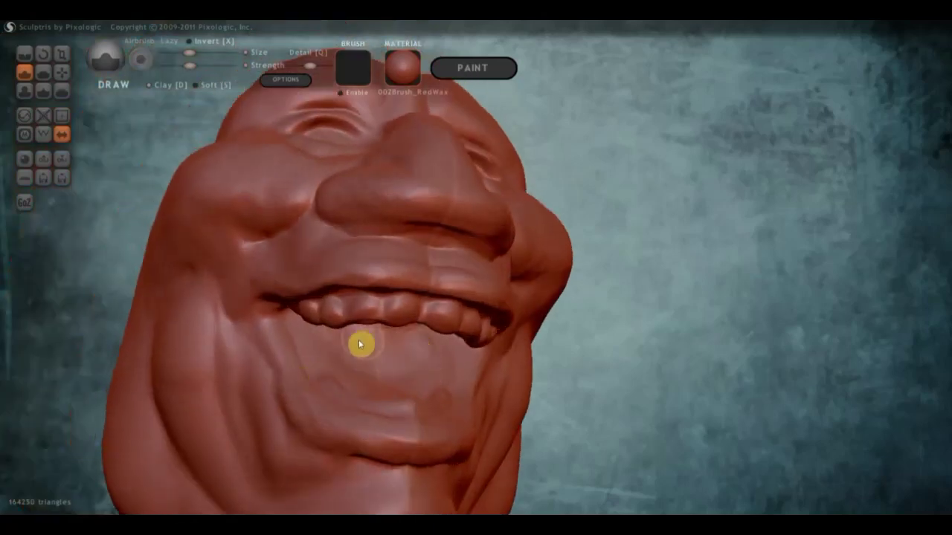
{"action": "right_click_drag", "start_coordinate": [420, 360], "coordinate": [380, 388]}
Step: Pull the lower edges of the teeth into shape with the Grab brush
{"action": "left_click", "coordinate": [62, 72]}
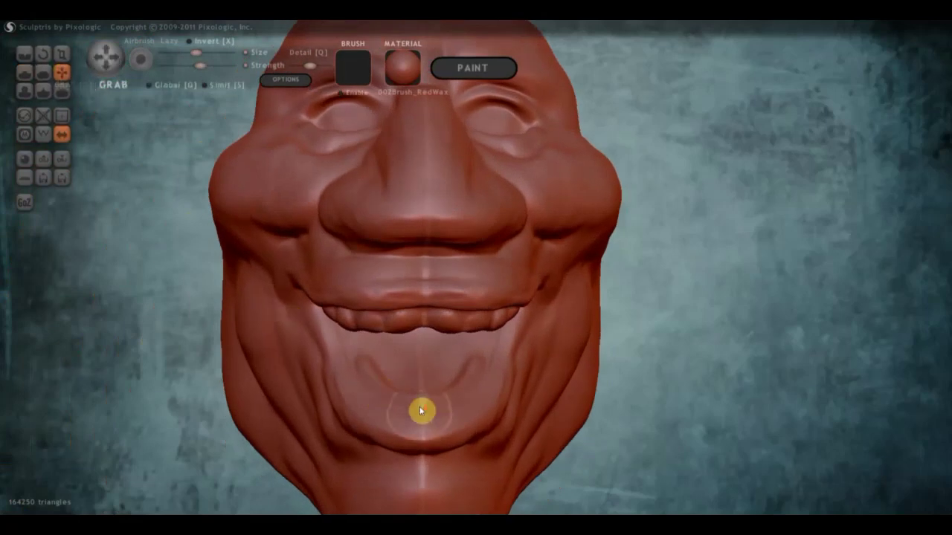
{"action": "scroll", "coordinate": [419, 407], "scroll_direction": "up", "scroll_amount": 3}
{"action": "left_click_drag", "start_coordinate": [365, 372], "coordinate": [365, 389]}
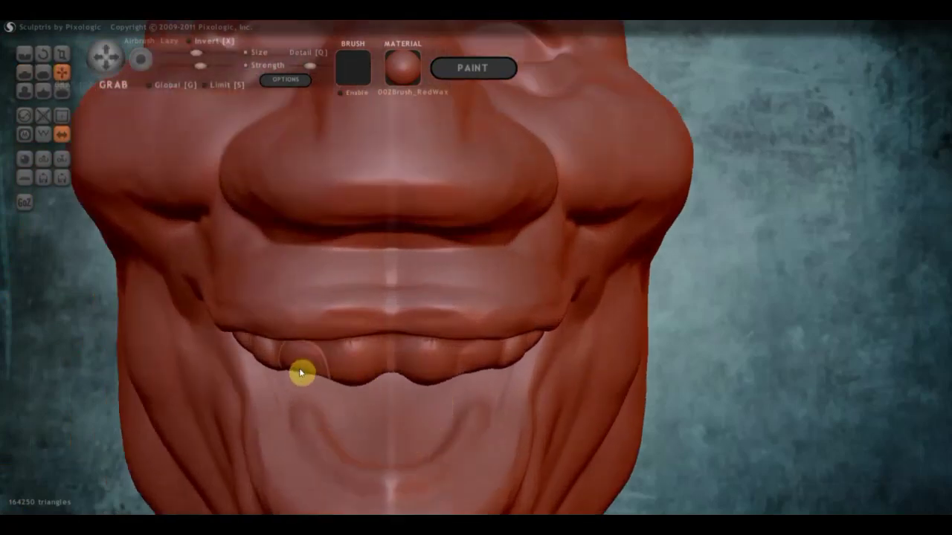
{"action": "left_click_drag", "start_coordinate": [298, 380], "coordinate": [292, 379]}
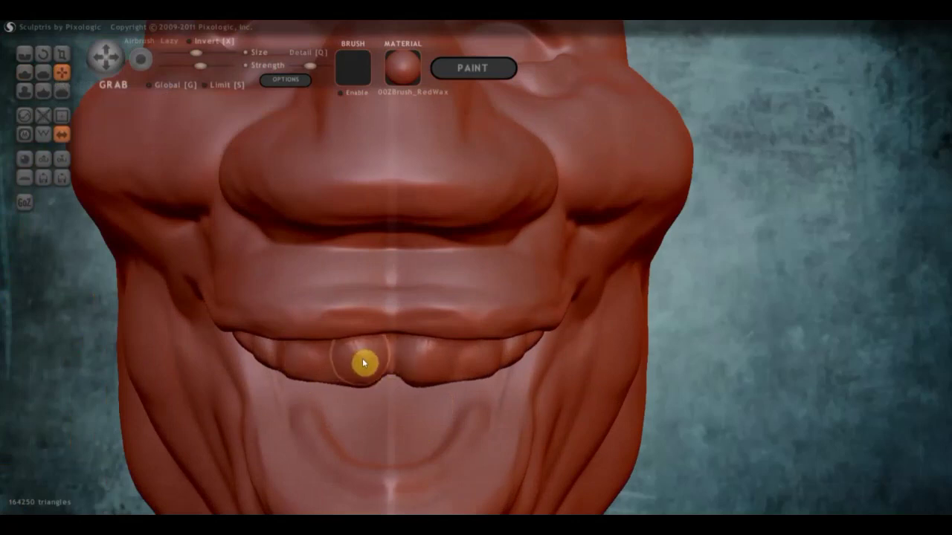
{"action": "left_click_drag", "start_coordinate": [327, 372], "coordinate": [329, 395]}
Step: Carve Crease lines along the teeth's lower edge and between the individual teeth
{"action": "left_click", "coordinate": [25, 54]}
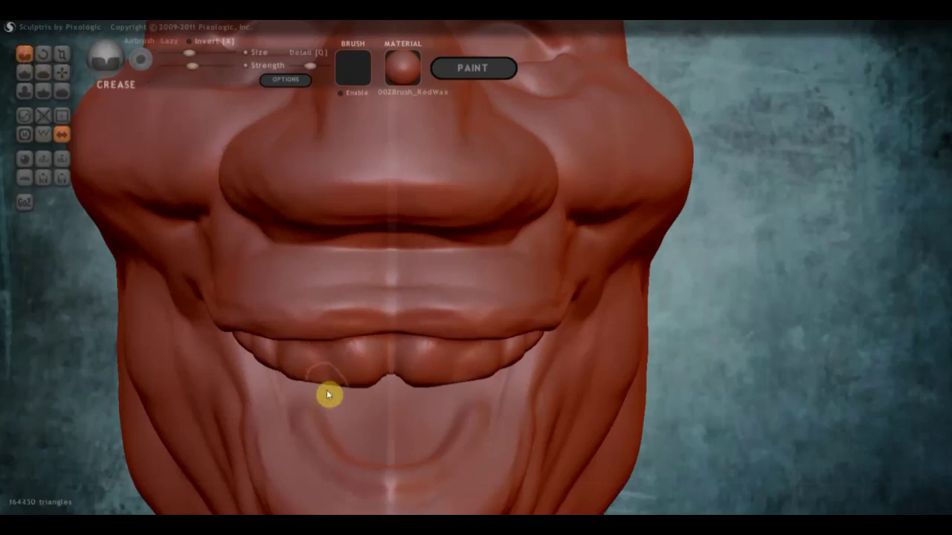
{"action": "left_click_drag", "start_coordinate": [333, 351], "coordinate": [376, 364]}
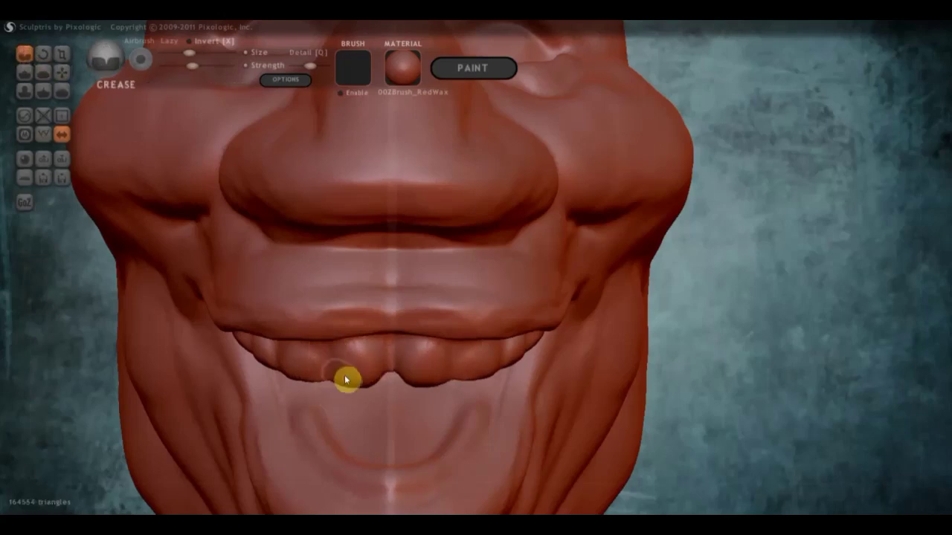
{"action": "mouse_move", "coordinate": [296, 350]}
{"action": "right_mouse_down"}
{"action": "mouse_move", "coordinate": [371, 345]}
{"action": "mouse_move", "coordinate": [397, 322]}
{"action": "right_mouse_up"}
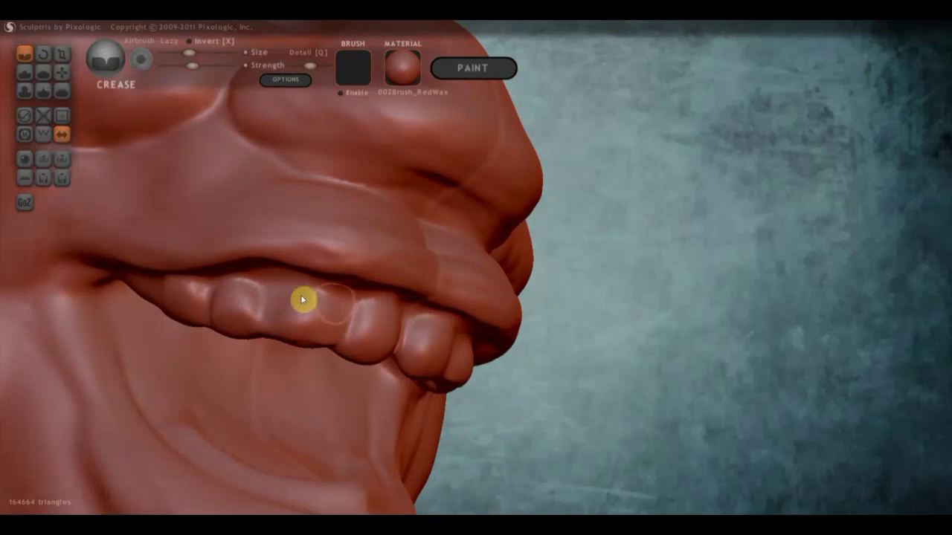
{"action": "mouse_move", "coordinate": [287, 290]}
{"action": "left_mouse_down"}
{"action": "mouse_move", "coordinate": [266, 324]}
{"action": "mouse_move", "coordinate": [239, 299]}
{"action": "left_mouse_up"}
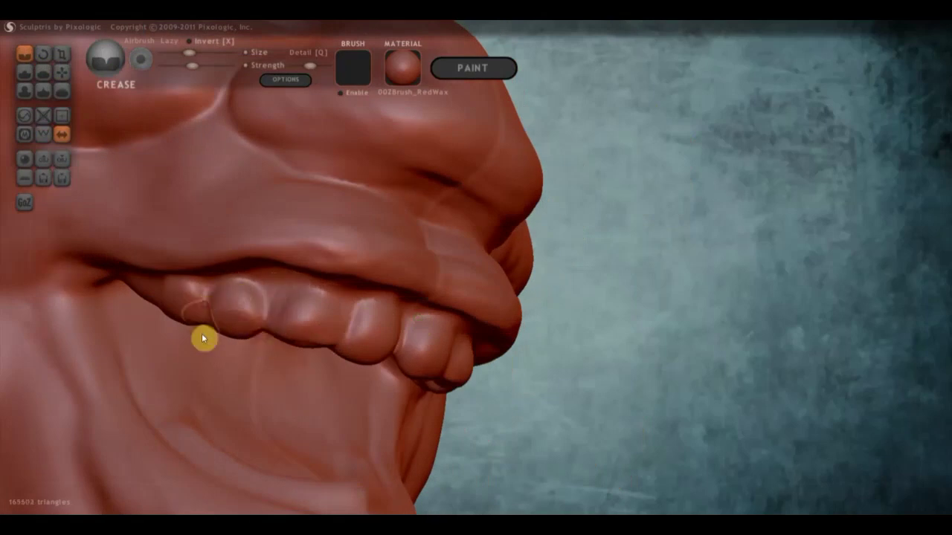
{"action": "mouse_move", "coordinate": [157, 281]}
{"action": "left_mouse_down"}
{"action": "mouse_move", "coordinate": [165, 291]}
{"action": "mouse_move", "coordinate": [158, 319]}
{"action": "left_mouse_up"}
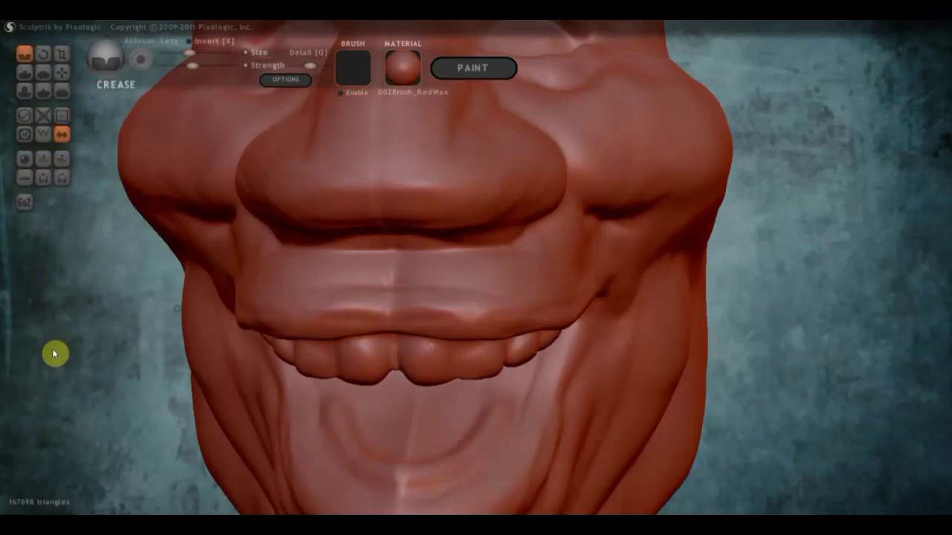
Step: Flatten the fronts of the upper teeth, including the side teeth
{"action": "left_click", "coordinate": [51, 75]}
{"action": "scroll", "coordinate": [273, 334], "scroll_direction": "up", "scroll_amount": 2}
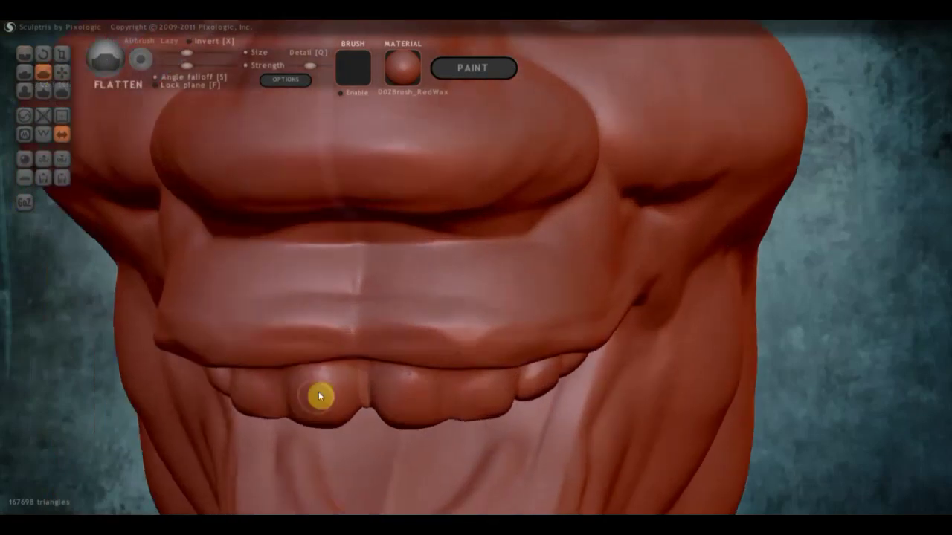
{"action": "mouse_move", "coordinate": [318, 393]}
{"action": "left_mouse_down"}
{"action": "mouse_move", "coordinate": [334, 388]}
{"action": "mouse_move", "coordinate": [308, 395]}
{"action": "mouse_move", "coordinate": [334, 389]}
{"action": "mouse_move", "coordinate": [338, 399]}
{"action": "mouse_move", "coordinate": [321, 402]}
{"action": "mouse_move", "coordinate": [303, 385]}
{"action": "mouse_move", "coordinate": [346, 409]}
{"action": "left_mouse_up"}
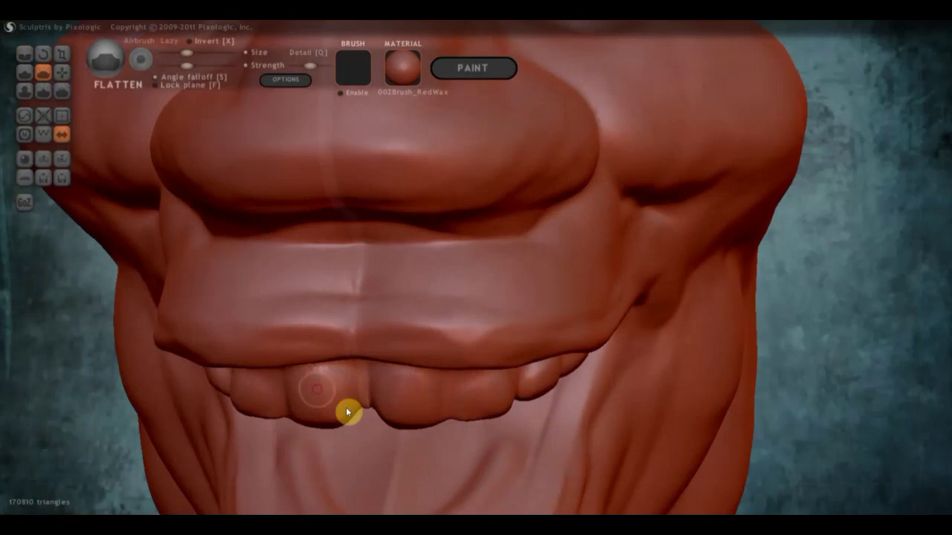
{"action": "right_click_drag", "start_coordinate": [346, 409], "coordinate": [530, 383]}
{"action": "mouse_move", "coordinate": [531, 384]}
{"action": "left_mouse_down"}
{"action": "mouse_move", "coordinate": [495, 389]}
{"action": "mouse_move", "coordinate": [514, 374]}
{"action": "mouse_move", "coordinate": [516, 389]}
{"action": "mouse_move", "coordinate": [533, 375]}
{"action": "mouse_move", "coordinate": [520, 389]}
{"action": "mouse_move", "coordinate": [570, 366]}
{"action": "mouse_move", "coordinate": [597, 367]}
{"action": "mouse_move", "coordinate": [577, 373]}
{"action": "left_mouse_up"}
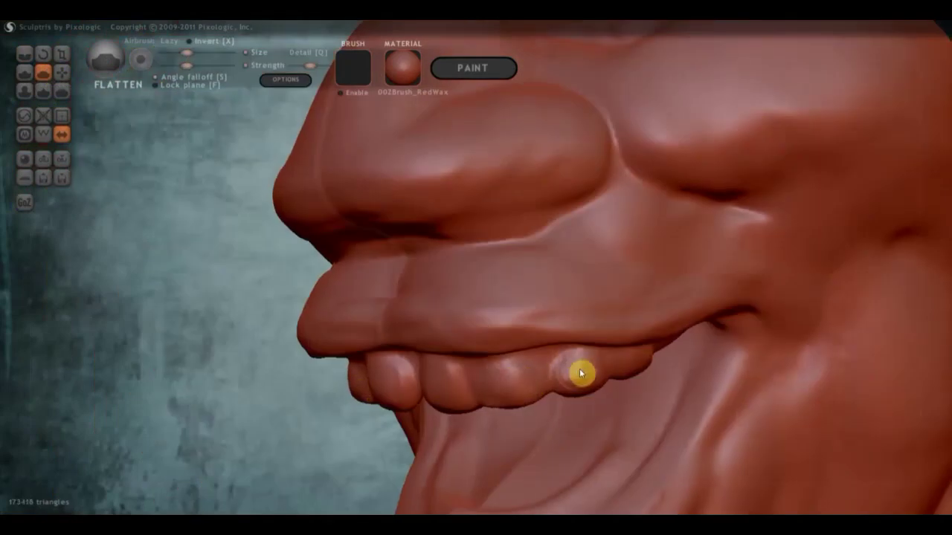
{"action": "mouse_move", "coordinate": [578, 374]}
{"action": "right_mouse_down"}
{"action": "mouse_move", "coordinate": [556, 350]}
{"action": "mouse_move", "coordinate": [594, 360]}
{"action": "mouse_move", "coordinate": [573, 298]}
{"action": "right_mouse_up"}
Step: Smooth the upper lip and mouth-corner cheek, then select Draw with Clay enabled
{"action": "mouse_move", "coordinate": [573, 297]}
{"action": "left_mouse_down"}
{"action": "mouse_move", "coordinate": [454, 314]}
{"action": "mouse_move", "coordinate": [410, 304]}
{"action": "mouse_move", "coordinate": [367, 270]}
{"action": "mouse_move", "coordinate": [382, 287]}
{"action": "mouse_move", "coordinate": [427, 293]}
{"action": "left_mouse_up"}
{"action": "right_click_drag", "start_coordinate": [427, 293], "coordinate": [418, 291]}
{"action": "mouse_move", "coordinate": [419, 291]}
{"action": "left_mouse_down"}
{"action": "mouse_move", "coordinate": [357, 270]}
{"action": "mouse_move", "coordinate": [293, 280]}
{"action": "mouse_move", "coordinate": [314, 278]}
{"action": "mouse_move", "coordinate": [272, 246]}
{"action": "mouse_move", "coordinate": [291, 263]}
{"action": "left_mouse_up"}
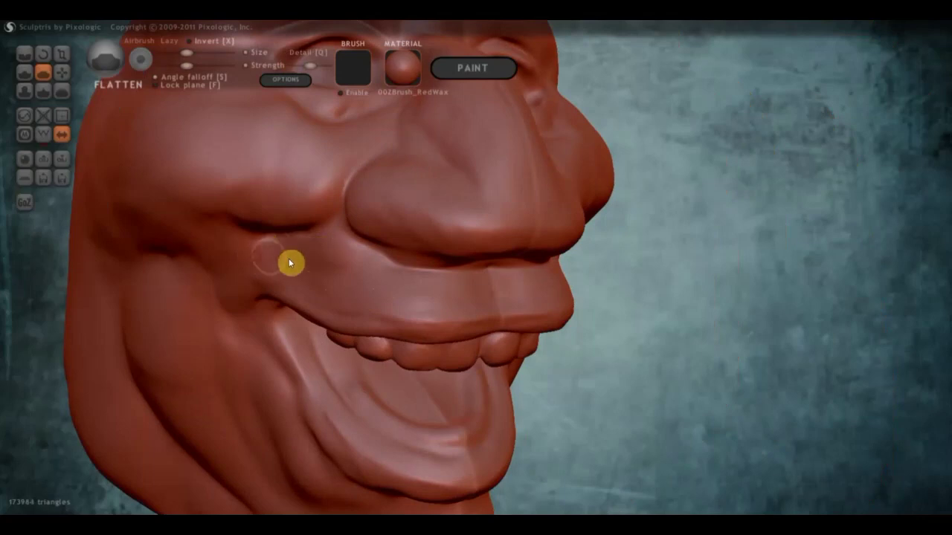
{"action": "mouse_move", "coordinate": [291, 264]}
{"action": "right_mouse_down"}
{"action": "mouse_move", "coordinate": [315, 263]}
{"action": "mouse_move", "coordinate": [310, 255]}
{"action": "mouse_move", "coordinate": [350, 287]}
{"action": "mouse_move", "coordinate": [382, 288]}
{"action": "right_mouse_up"}
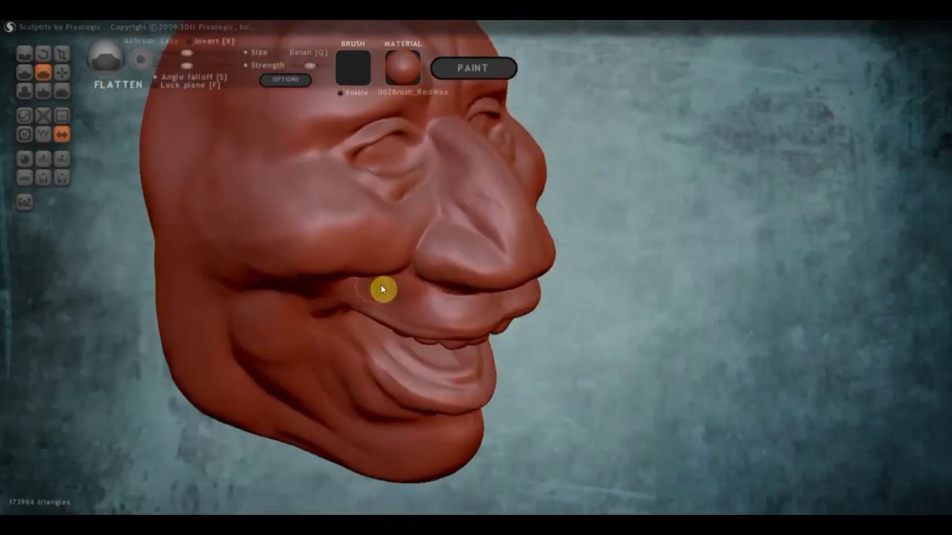
{"action": "scroll", "coordinate": [439, 215], "scroll_direction": "down", "scroll_amount": 2}
{"action": "mouse_move", "coordinate": [393, 223]}
{"action": "right_mouse_down"}
{"action": "mouse_move", "coordinate": [372, 240]}
{"action": "mouse_move", "coordinate": [407, 216]}
{"action": "right_mouse_up"}
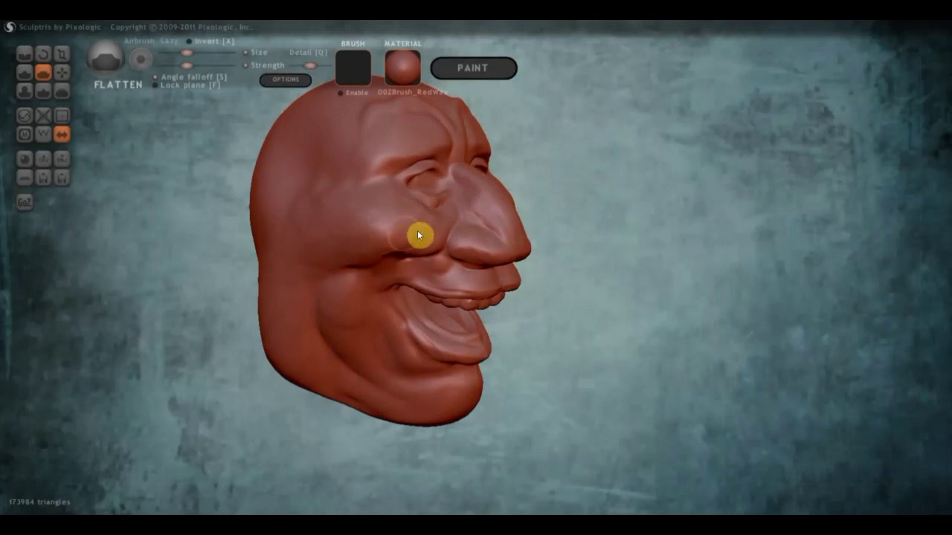
{"action": "mouse_move", "coordinate": [399, 260]}
{"action": "right_mouse_down"}
{"action": "mouse_move", "coordinate": [414, 227]}
{"action": "mouse_move", "coordinate": [439, 234]}
{"action": "mouse_move", "coordinate": [371, 230]}
{"action": "right_mouse_up"}
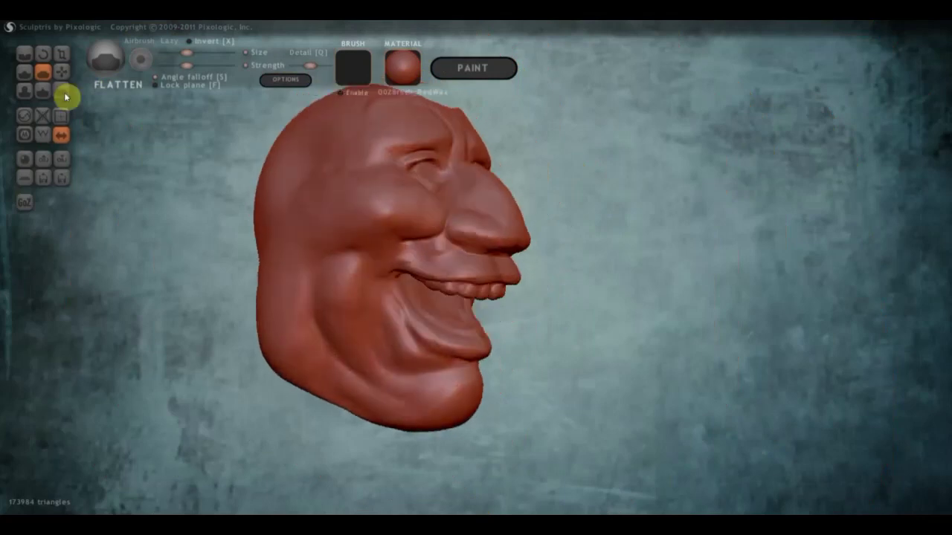
{"action": "left_click", "coordinate": [24, 72]}
{"action": "left_click", "coordinate": [150, 85]}
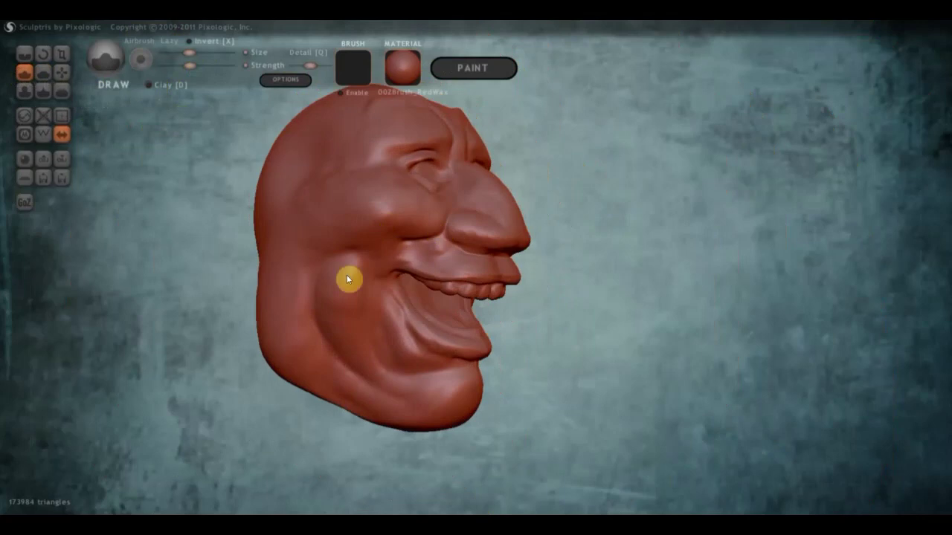
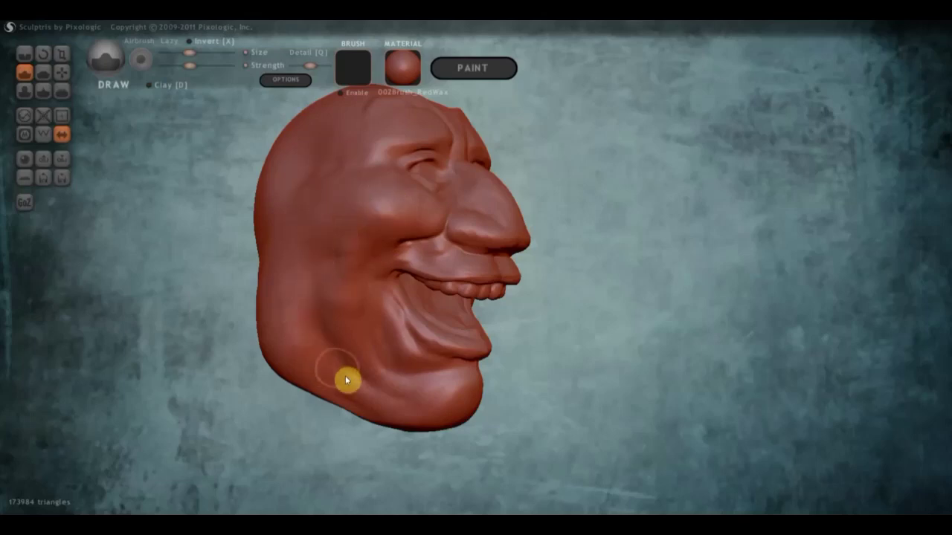
Step: From a low front view, use Draw strokes to build up the upper lip and raise a ridge along the lower lip
{"action": "mouse_move", "coordinate": [345, 376]}
{"action": "left_mouse_down"}
{"action": "mouse_move", "coordinate": [333, 387]}
{"action": "mouse_move", "coordinate": [341, 330]}
{"action": "left_mouse_up"}
{"action": "scroll", "coordinate": [426, 202], "scroll_direction": "up", "scroll_amount": 3}
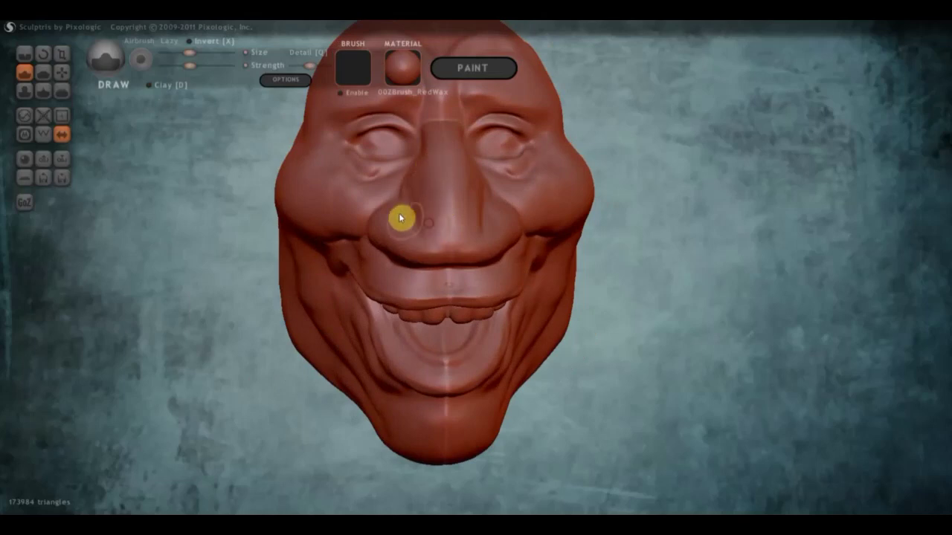
{"action": "mouse_move", "coordinate": [476, 255]}
{"action": "right_mouse_down"}
{"action": "mouse_move", "coordinate": [484, 198]}
{"action": "mouse_move", "coordinate": [506, 202]}
{"action": "mouse_move", "coordinate": [488, 213]}
{"action": "mouse_move", "coordinate": [547, 272]}
{"action": "mouse_move", "coordinate": [499, 287]}
{"action": "right_mouse_up"}
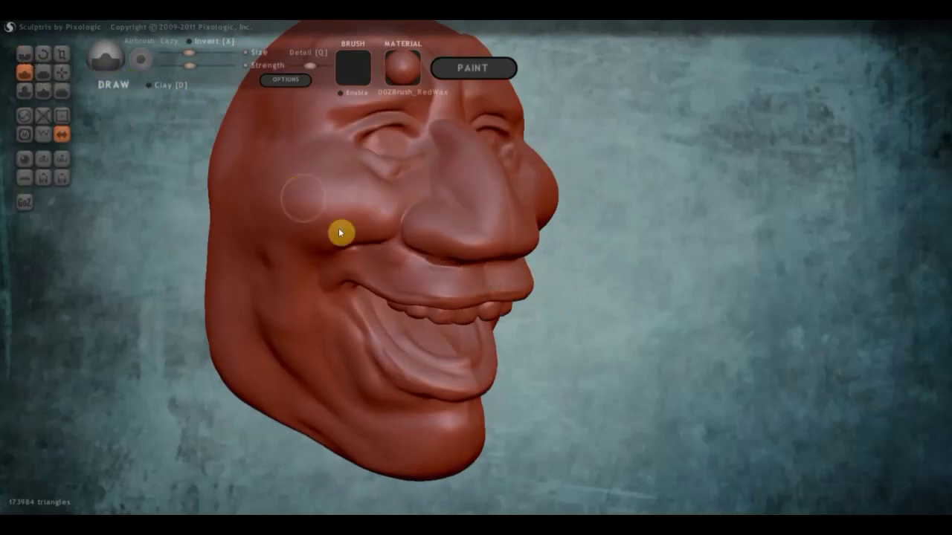
{"action": "scroll", "coordinate": [498, 330], "scroll_direction": "up", "scroll_amount": 2}
{"action": "scroll", "coordinate": [512, 314], "scroll_direction": "up", "scroll_amount": 1}
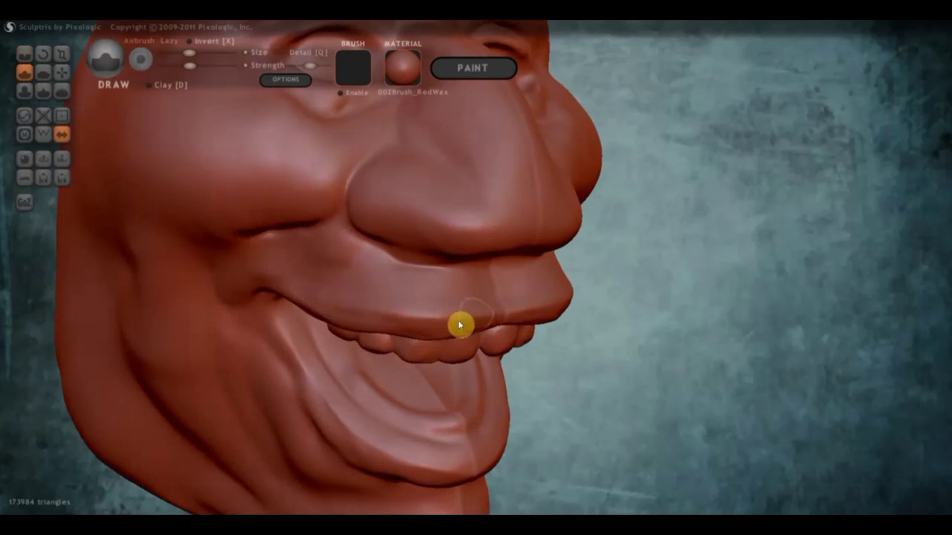
{"action": "mouse_move", "coordinate": [459, 325]}
{"action": "left_mouse_down"}
{"action": "mouse_move", "coordinate": [349, 319]}
{"action": "mouse_move", "coordinate": [514, 319]}
{"action": "mouse_move", "coordinate": [418, 329]}
{"action": "mouse_move", "coordinate": [446, 335]}
{"action": "left_mouse_up"}
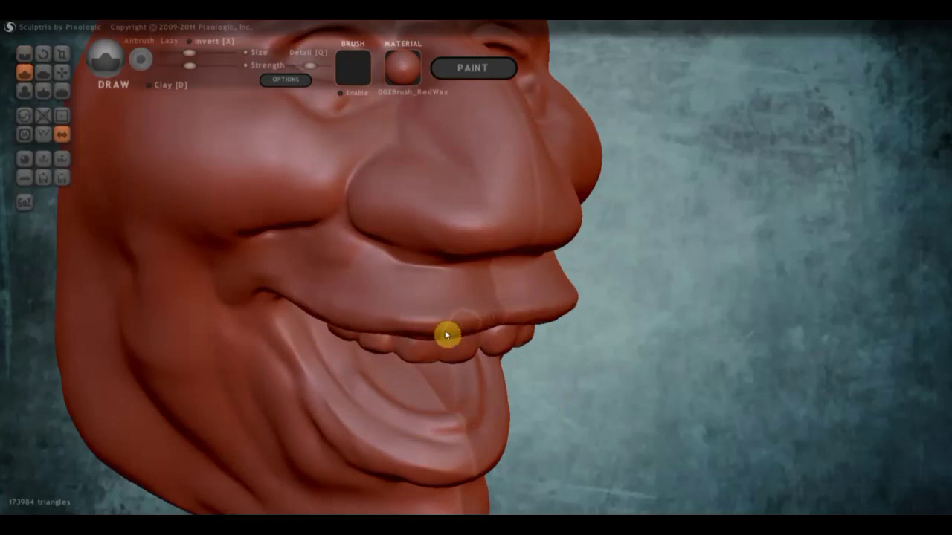
{"action": "mouse_move", "coordinate": [446, 335]}
{"action": "right_mouse_down"}
{"action": "mouse_move", "coordinate": [362, 325]}
{"action": "mouse_move", "coordinate": [465, 325]}
{"action": "mouse_move", "coordinate": [491, 285]}
{"action": "mouse_move", "coordinate": [632, 254]}
{"action": "mouse_move", "coordinate": [582, 289]}
{"action": "mouse_move", "coordinate": [512, 379]}
{"action": "mouse_move", "coordinate": [446, 409]}
{"action": "mouse_move", "coordinate": [483, 404]}
{"action": "mouse_move", "coordinate": [493, 377]}
{"action": "mouse_move", "coordinate": [498, 430]}
{"action": "right_mouse_up"}
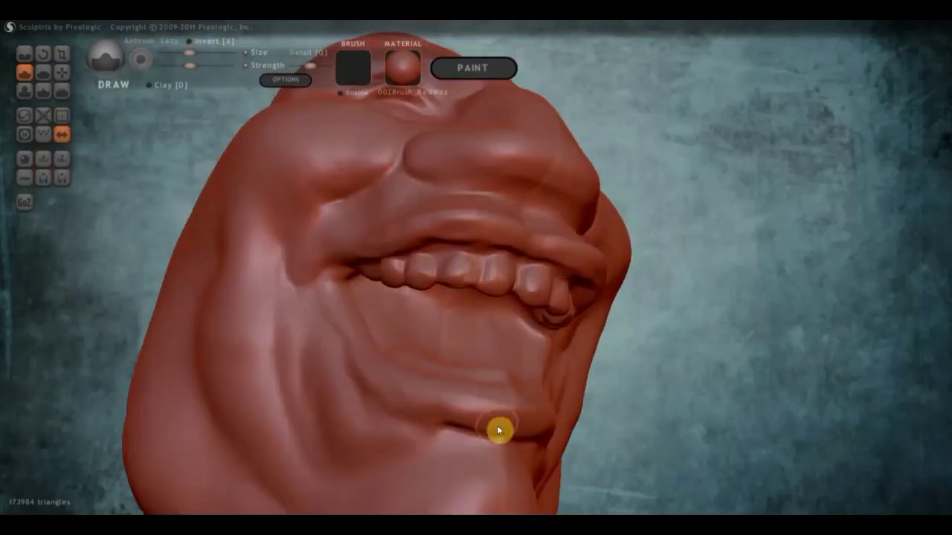
{"action": "mouse_move", "coordinate": [498, 430]}
{"action": "left_mouse_down"}
{"action": "mouse_move", "coordinate": [425, 416]}
{"action": "mouse_move", "coordinate": [459, 421]}
{"action": "mouse_move", "coordinate": [367, 363]}
{"action": "mouse_move", "coordinate": [353, 321]}
{"action": "mouse_move", "coordinate": [359, 353]}
{"action": "left_mouse_up"}
Step: With the Crease brush, carve and repeatedly deepen a fold down the cheek below the mouth corner
{"action": "mouse_move", "coordinate": [359, 354]}
{"action": "right_mouse_down"}
{"action": "mouse_move", "coordinate": [304, 285]}
{"action": "mouse_move", "coordinate": [427, 367]}
{"action": "mouse_move", "coordinate": [424, 323]}
{"action": "right_mouse_up"}
{"action": "key", "text": "c"}
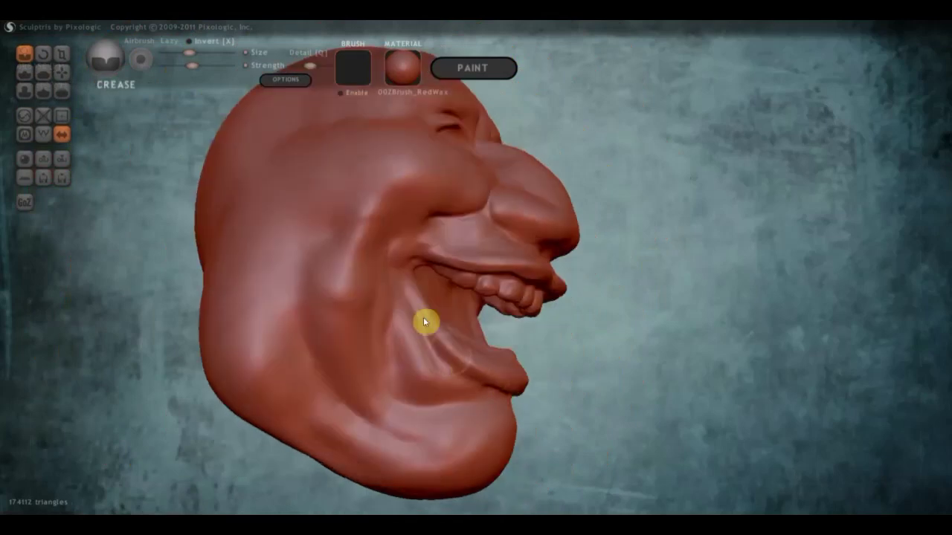
{"action": "left_click_drag", "start_coordinate": [395, 276], "coordinate": [430, 347]}
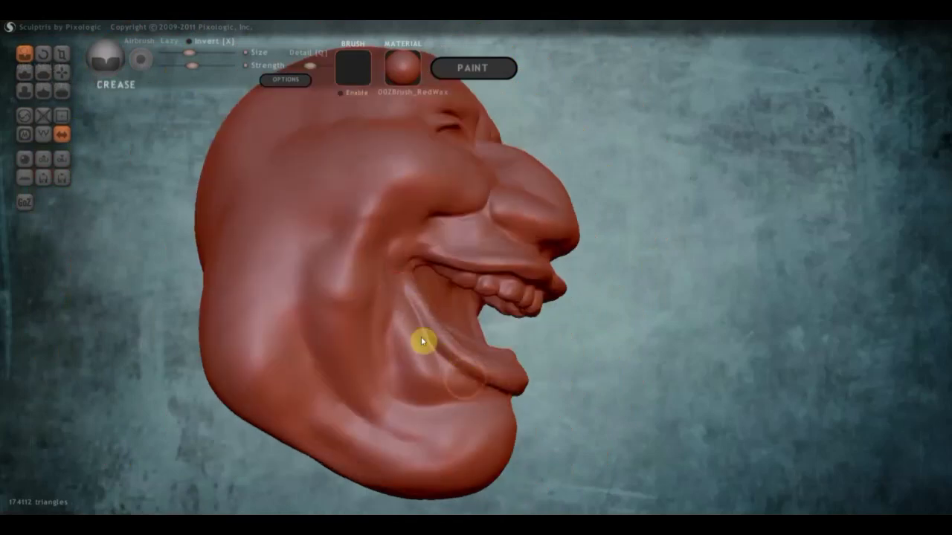
{"action": "left_click_drag", "start_coordinate": [393, 270], "coordinate": [394, 378]}
{"action": "left_click_drag", "start_coordinate": [389, 255], "coordinate": [382, 372]}
{"action": "mouse_move", "coordinate": [388, 277]}
{"action": "left_mouse_down"}
{"action": "mouse_move", "coordinate": [389, 327]}
{"action": "mouse_move", "coordinate": [414, 397]}
{"action": "mouse_move", "coordinate": [389, 333]}
{"action": "left_mouse_up"}
Step: Flatten the surface around the mouth corner and near the upper-lip corner, then return to Draw
{"action": "left_click", "coordinate": [44, 72]}
{"action": "scroll", "coordinate": [349, 345], "scroll_direction": "up", "scroll_amount": 2}
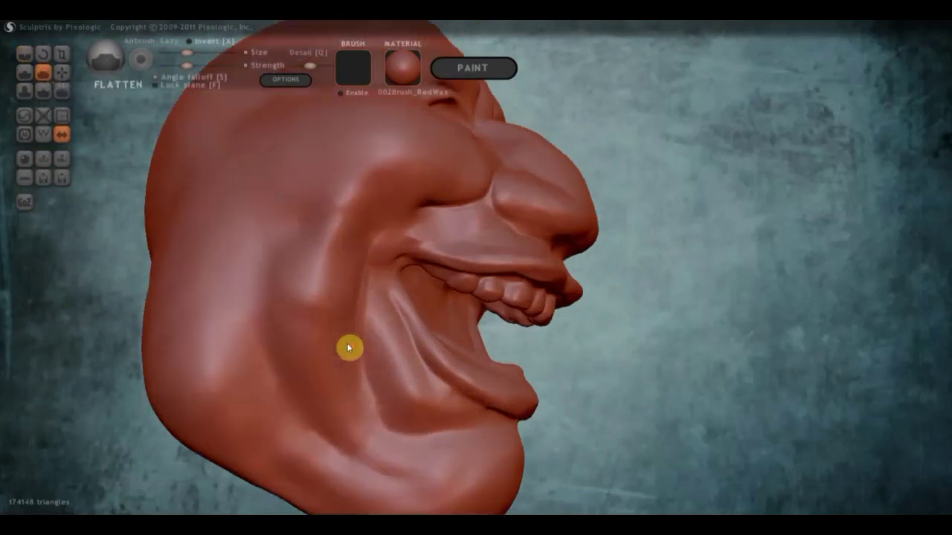
{"action": "scroll", "coordinate": [359, 299], "scroll_direction": "up", "scroll_amount": 2}
{"action": "mouse_move", "coordinate": [358, 299]}
{"action": "left_mouse_down"}
{"action": "mouse_move", "coordinate": [395, 403]}
{"action": "mouse_move", "coordinate": [420, 431]}
{"action": "mouse_move", "coordinate": [412, 442]}
{"action": "mouse_move", "coordinate": [368, 336]}
{"action": "mouse_move", "coordinate": [438, 438]}
{"action": "mouse_move", "coordinate": [386, 423]}
{"action": "mouse_move", "coordinate": [367, 376]}
{"action": "mouse_move", "coordinate": [459, 461]}
{"action": "mouse_move", "coordinate": [409, 435]}
{"action": "mouse_move", "coordinate": [427, 426]}
{"action": "mouse_move", "coordinate": [364, 338]}
{"action": "mouse_move", "coordinate": [363, 355]}
{"action": "left_mouse_up"}
{"action": "left_click_drag", "start_coordinate": [394, 227], "coordinate": [349, 242]}
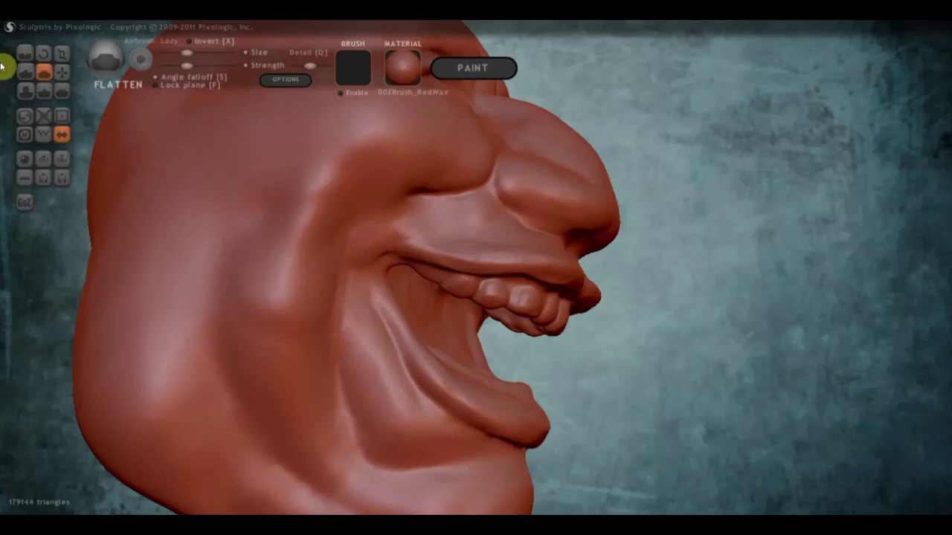
{"action": "left_click", "coordinate": [24, 72]}
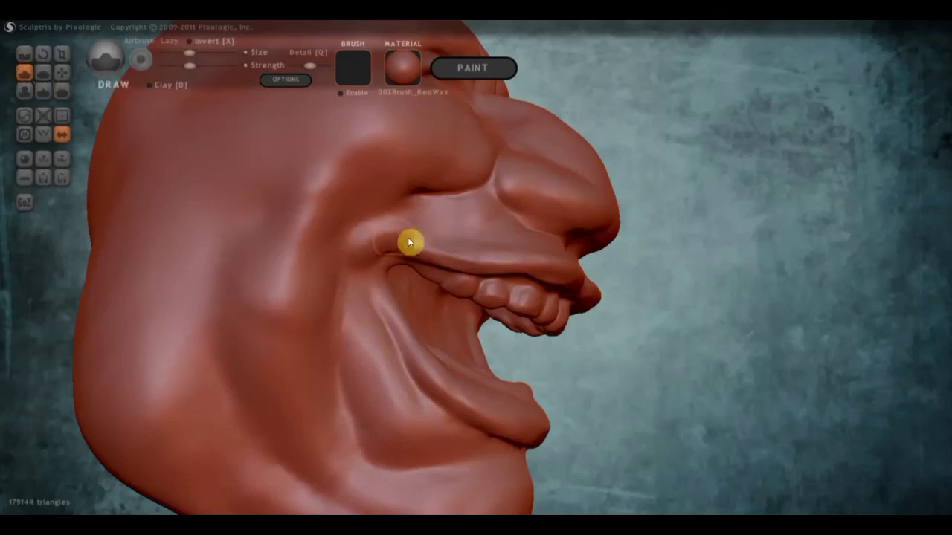
{"action": "scroll", "coordinate": [401, 234], "scroll_direction": "down", "scroll_amount": 1}
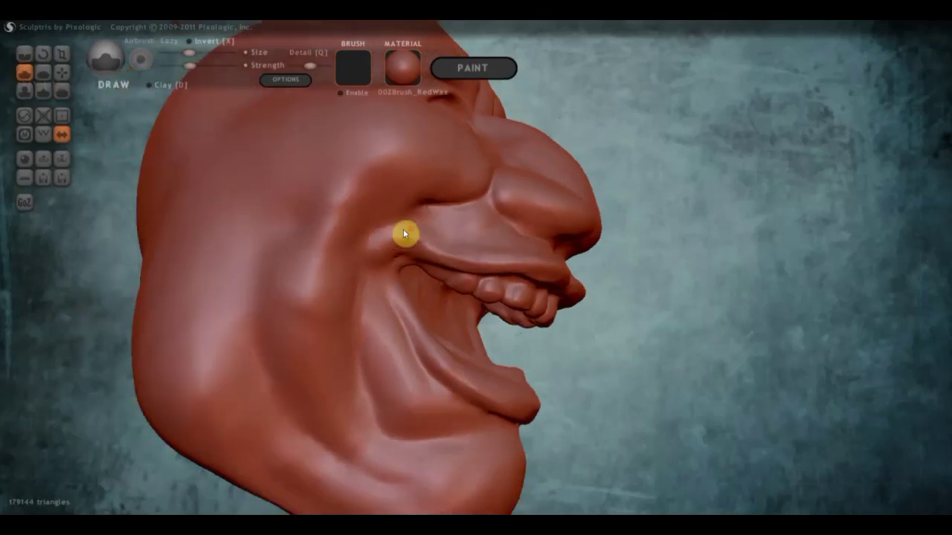
{"action": "scroll", "coordinate": [399, 240], "scroll_direction": "down", "scroll_amount": 3}
{"action": "right_click_drag", "start_coordinate": [399, 243], "coordinate": [409, 270]}
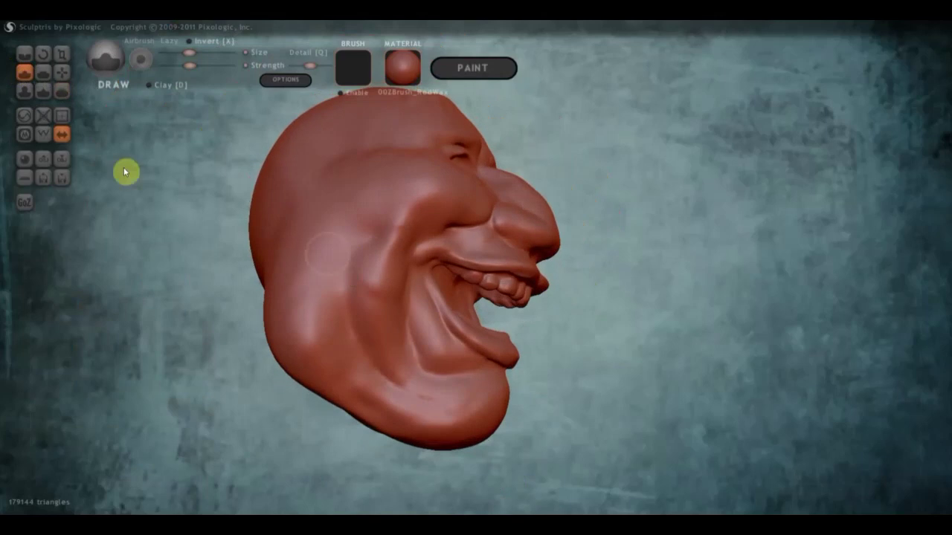
Step: With Flatten, smooth the cheek down toward the jaw and a small spot on the lower cheek
{"action": "left_click", "coordinate": [43, 72]}
{"action": "scroll", "coordinate": [302, 230], "scroll_direction": "down", "scroll_amount": 2}
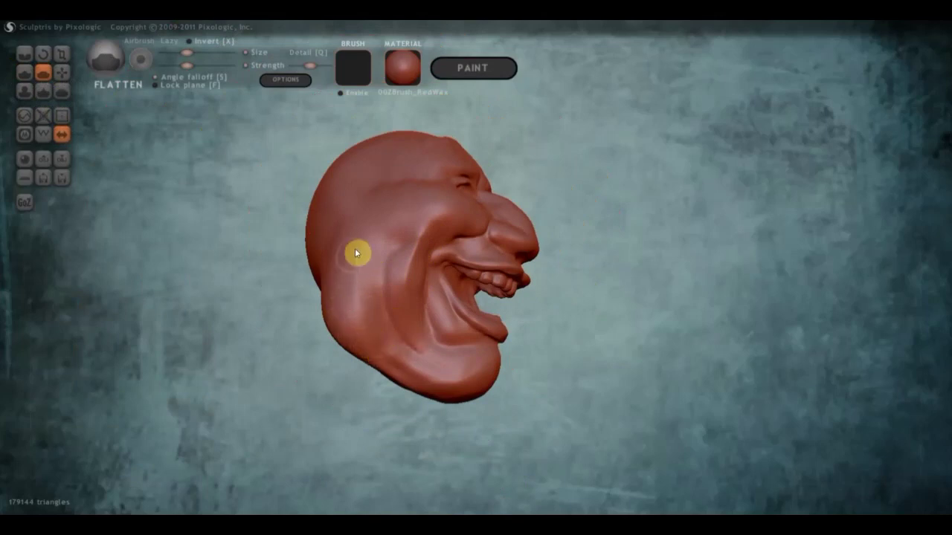
{"action": "left_click_drag", "start_coordinate": [313, 338], "coordinate": [193, 342]}
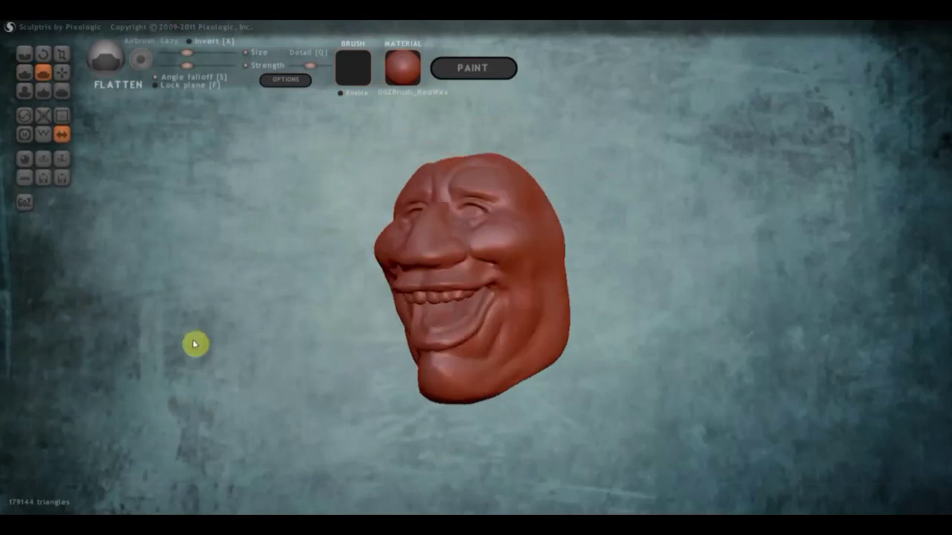
{"action": "right_click_drag", "start_coordinate": [453, 348], "coordinate": [548, 336]}
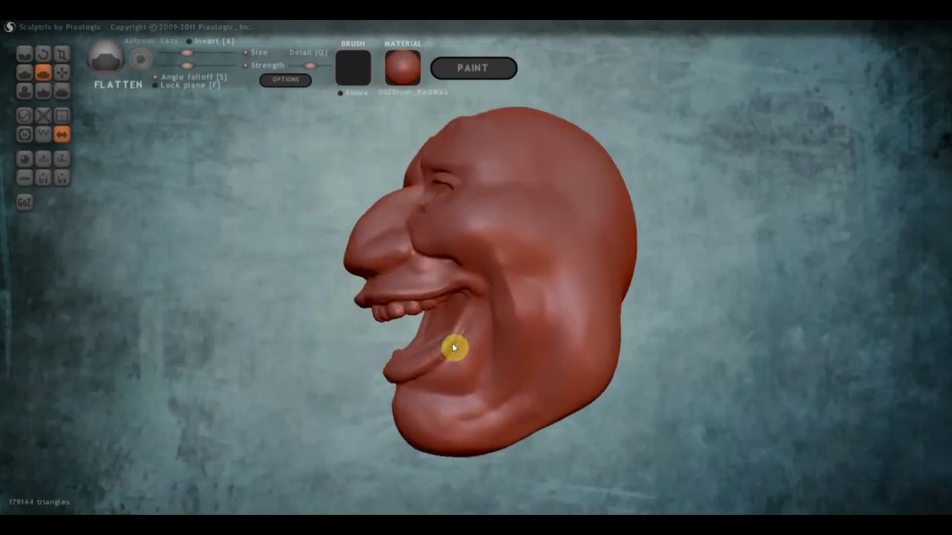
{"action": "mouse_move", "coordinate": [562, 372]}
{"action": "left_mouse_down"}
{"action": "mouse_move", "coordinate": [514, 429]}
{"action": "mouse_move", "coordinate": [452, 444]}
{"action": "mouse_move", "coordinate": [398, 409]}
{"action": "left_mouse_up"}
{"action": "mouse_move", "coordinate": [435, 442]}
{"action": "left_mouse_down"}
{"action": "mouse_move", "coordinate": [457, 423]}
{"action": "mouse_move", "coordinate": [423, 389]}
{"action": "mouse_move", "coordinate": [480, 261]}
{"action": "left_mouse_up"}
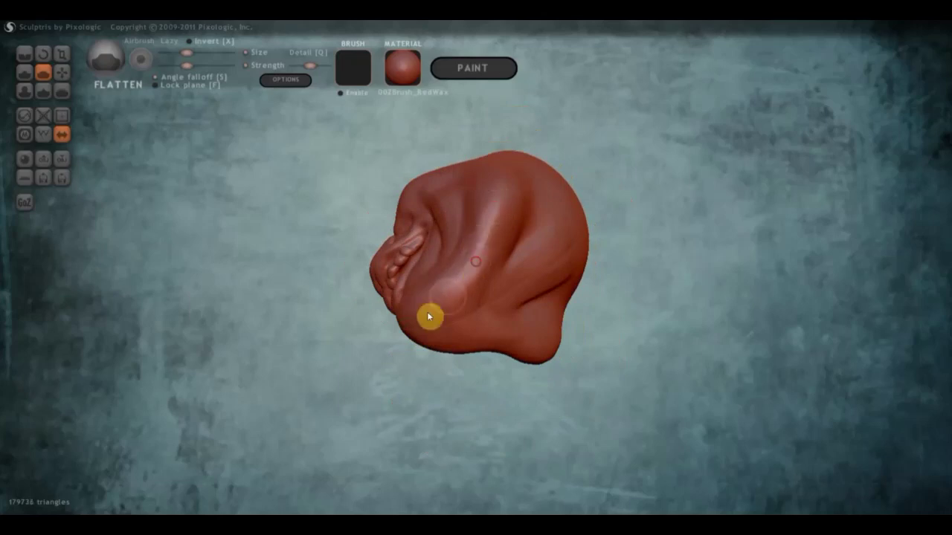
{"action": "mouse_move", "coordinate": [431, 314]}
{"action": "left_mouse_down"}
{"action": "mouse_move", "coordinate": [451, 306]}
{"action": "mouse_move", "coordinate": [464, 331]}
{"action": "left_mouse_up"}
{"action": "mouse_move", "coordinate": [587, 304]}
{"action": "left_mouse_down"}
{"action": "mouse_move", "coordinate": [691, 352]}
{"action": "mouse_move", "coordinate": [746, 347]}
{"action": "mouse_move", "coordinate": [734, 346]}
{"action": "left_mouse_up"}
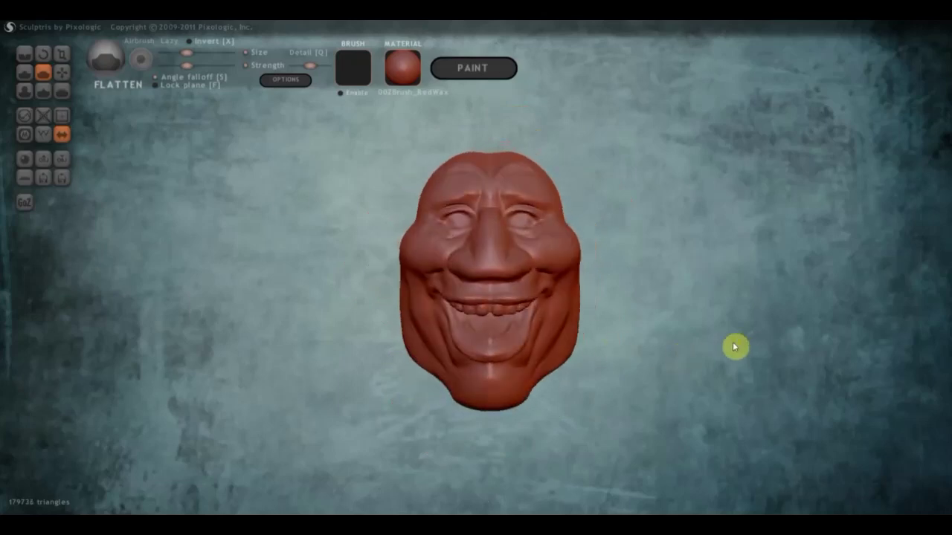
Step: With the Grab brush, pull the lower jaw and cheek outward, then check both sides
{"action": "left_click", "coordinate": [62, 72]}
{"action": "mouse_move", "coordinate": [331, 290]}
{"action": "left_mouse_down"}
{"action": "mouse_move", "coordinate": [399, 304]}
{"action": "mouse_move", "coordinate": [405, 296]}
{"action": "mouse_move", "coordinate": [388, 276]}
{"action": "mouse_move", "coordinate": [393, 290]}
{"action": "left_mouse_up"}
{"action": "mouse_move", "coordinate": [404, 350]}
{"action": "left_mouse_down"}
{"action": "mouse_move", "coordinate": [422, 344]}
{"action": "mouse_move", "coordinate": [450, 402]}
{"action": "mouse_move", "coordinate": [448, 342]}
{"action": "mouse_move", "coordinate": [427, 338]}
{"action": "mouse_move", "coordinate": [433, 334]}
{"action": "mouse_move", "coordinate": [426, 342]}
{"action": "mouse_move", "coordinate": [404, 278]}
{"action": "mouse_move", "coordinate": [406, 293]}
{"action": "mouse_move", "coordinate": [422, 266]}
{"action": "mouse_move", "coordinate": [483, 272]}
{"action": "mouse_move", "coordinate": [415, 268]}
{"action": "mouse_move", "coordinate": [396, 255]}
{"action": "mouse_move", "coordinate": [385, 274]}
{"action": "left_mouse_up"}
{"action": "scroll", "coordinate": [410, 262], "scroll_direction": "up", "scroll_amount": 2}
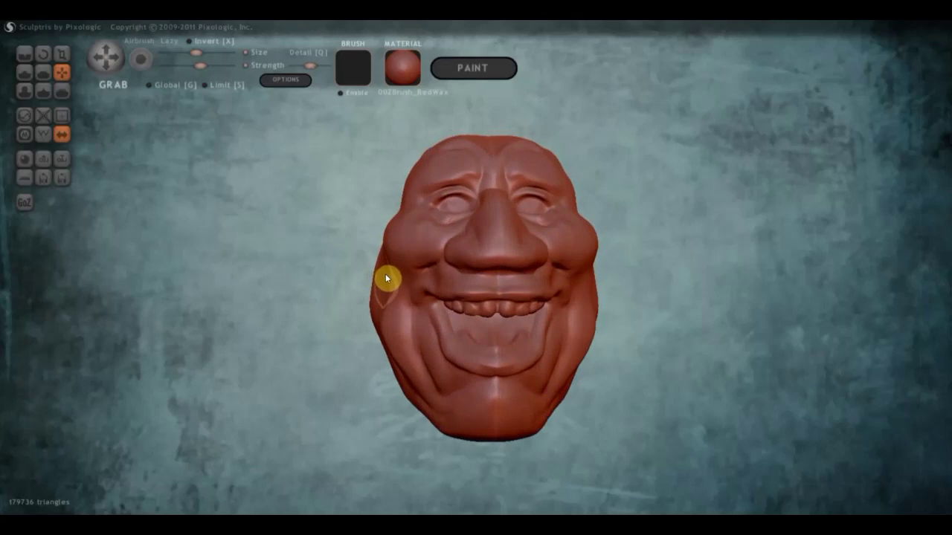
{"action": "mouse_move", "coordinate": [432, 287]}
{"action": "right_mouse_down"}
{"action": "mouse_move", "coordinate": [372, 282]}
{"action": "mouse_move", "coordinate": [340, 253]}
{"action": "right_mouse_up"}
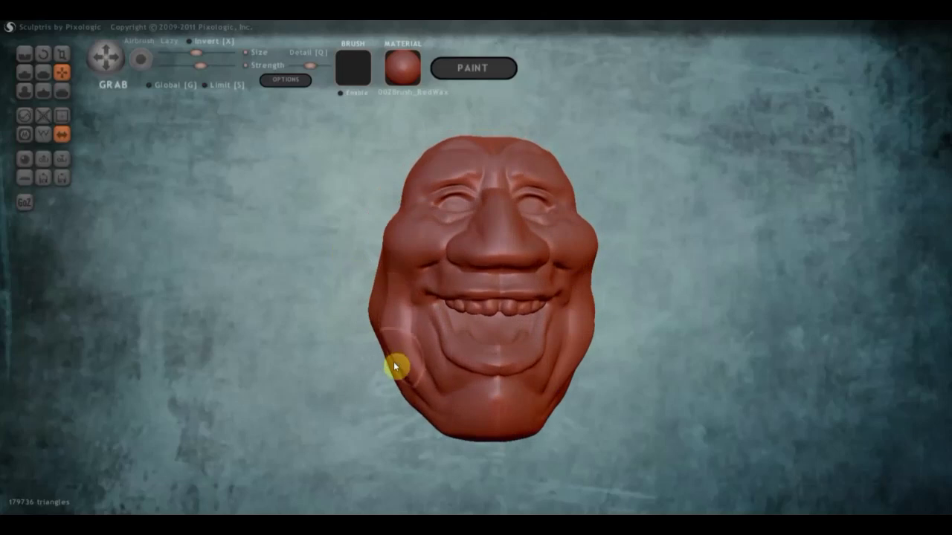
{"action": "mouse_move", "coordinate": [394, 361]}
{"action": "right_mouse_down"}
{"action": "mouse_move", "coordinate": [530, 386]}
{"action": "mouse_move", "coordinate": [480, 382]}
{"action": "mouse_move", "coordinate": [516, 385]}
{"action": "mouse_move", "coordinate": [521, 370]}
{"action": "mouse_move", "coordinate": [268, 336]}
{"action": "right_mouse_up"}
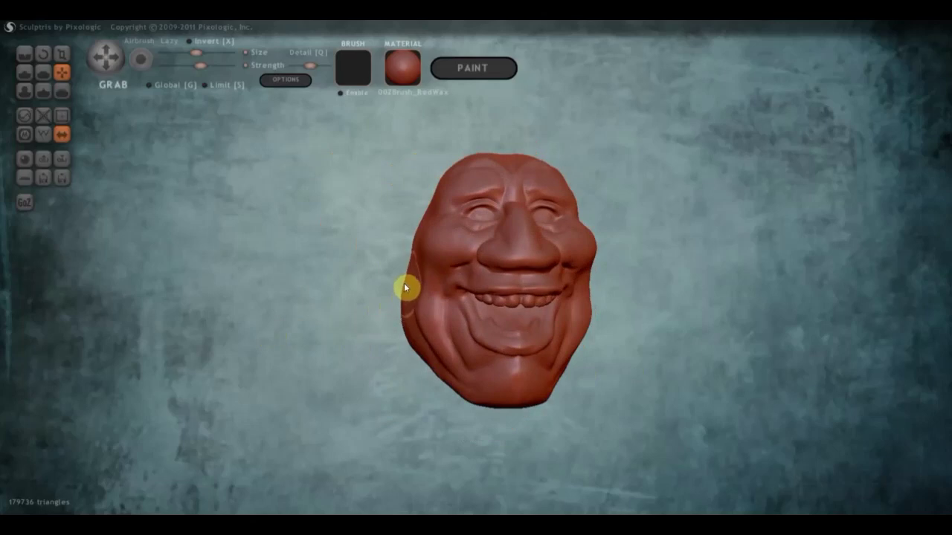
{"action": "scroll", "coordinate": [421, 323], "scroll_direction": "up", "scroll_amount": 2}
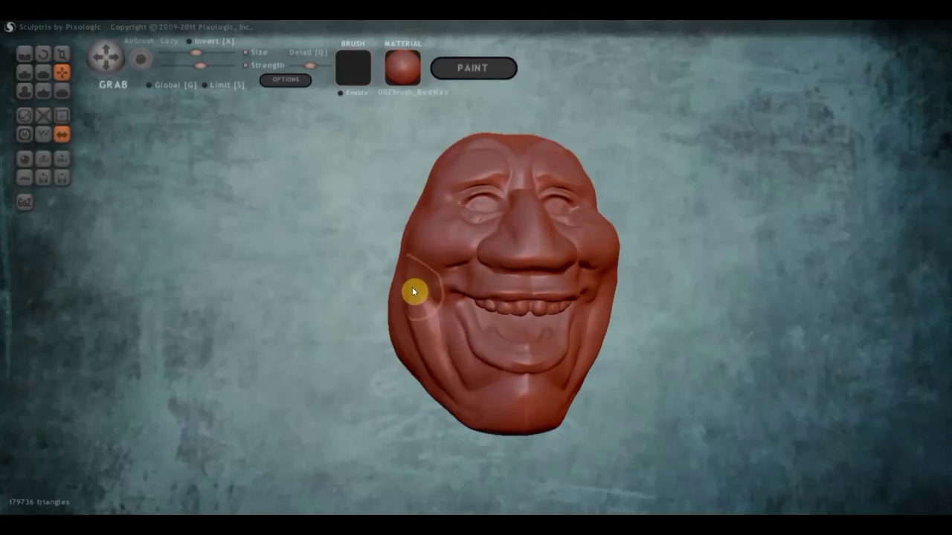
Step: Nudge the cheek surface on both sides with a small Grab pull
{"action": "mouse_move", "coordinate": [421, 287]}
{"action": "right_mouse_down"}
{"action": "mouse_move", "coordinate": [413, 344]}
{"action": "mouse_move", "coordinate": [436, 333]}
{"action": "right_mouse_up"}
{"action": "scroll", "coordinate": [437, 327], "scroll_direction": "up", "scroll_amount": 2}
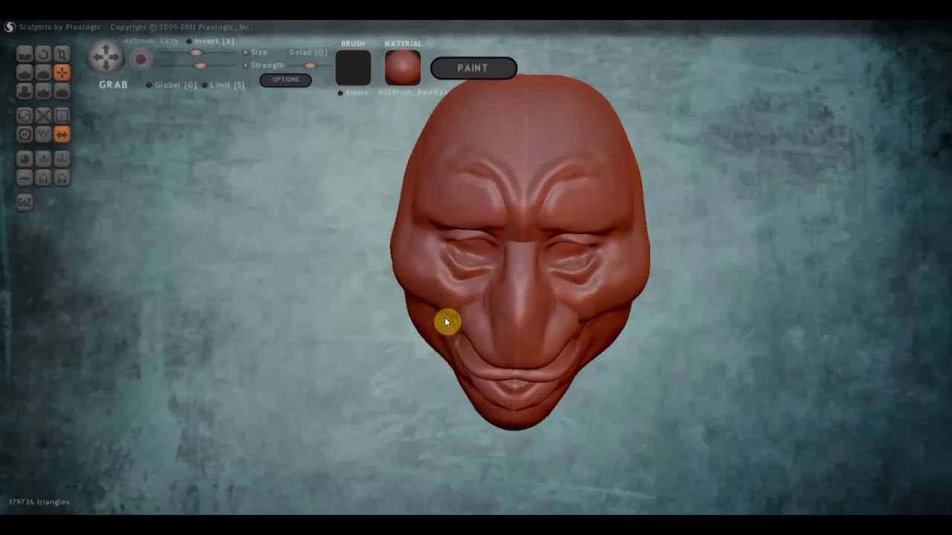
{"action": "left_click_drag", "start_coordinate": [445, 324], "coordinate": [436, 330]}
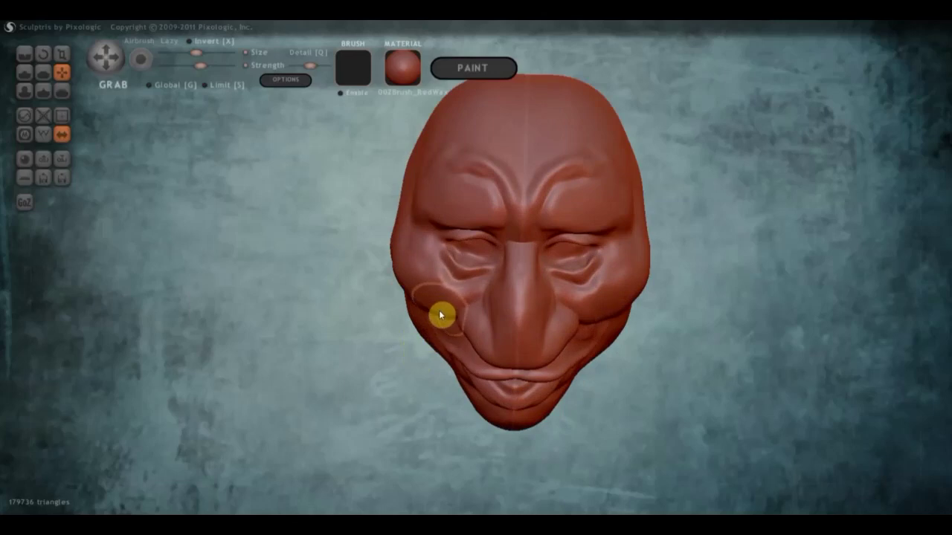
{"action": "mouse_move", "coordinate": [440, 314]}
{"action": "right_mouse_down"}
{"action": "mouse_move", "coordinate": [352, 257]}
{"action": "mouse_move", "coordinate": [308, 265]}
{"action": "mouse_move", "coordinate": [298, 255]}
{"action": "right_mouse_up"}
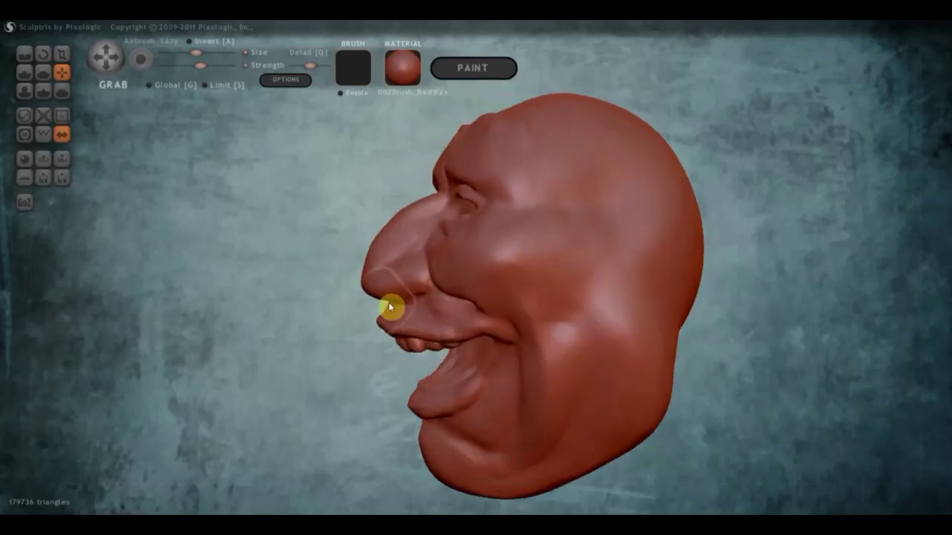
{"action": "scroll", "coordinate": [494, 323], "scroll_direction": "up", "scroll_amount": 1}
{"action": "scroll", "coordinate": [486, 319], "scroll_direction": "up", "scroll_amount": 2}
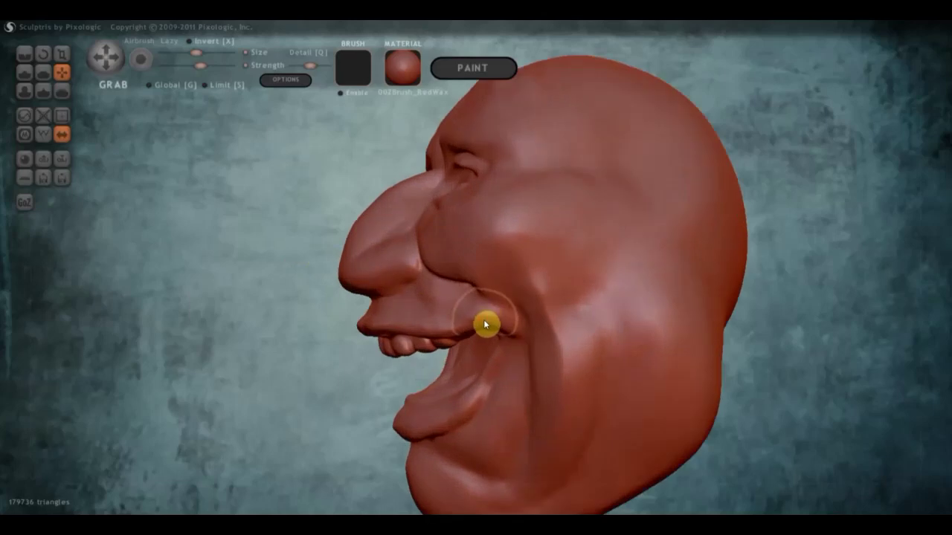
{"action": "scroll", "coordinate": [493, 312], "scroll_direction": "down", "scroll_amount": 1}
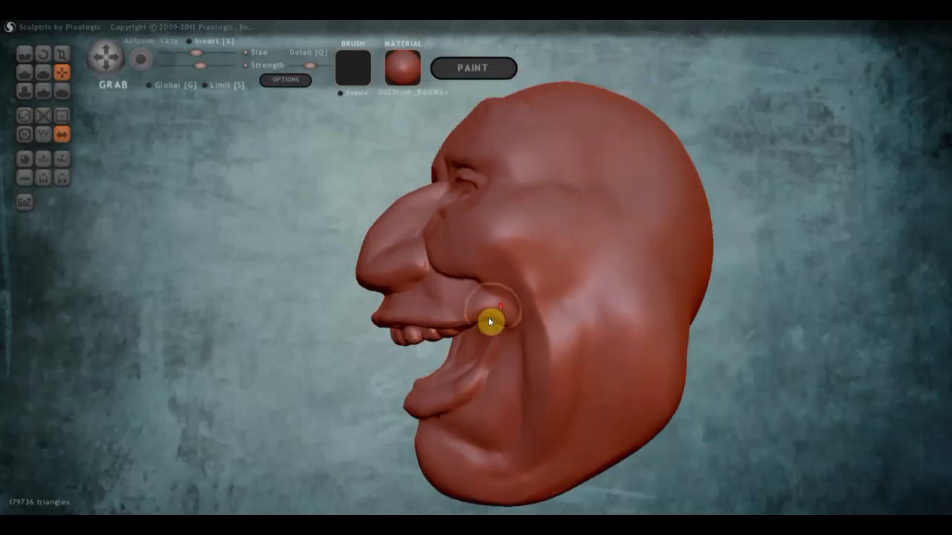
{"action": "scroll", "coordinate": [490, 321], "scroll_direction": "down", "scroll_amount": 1}
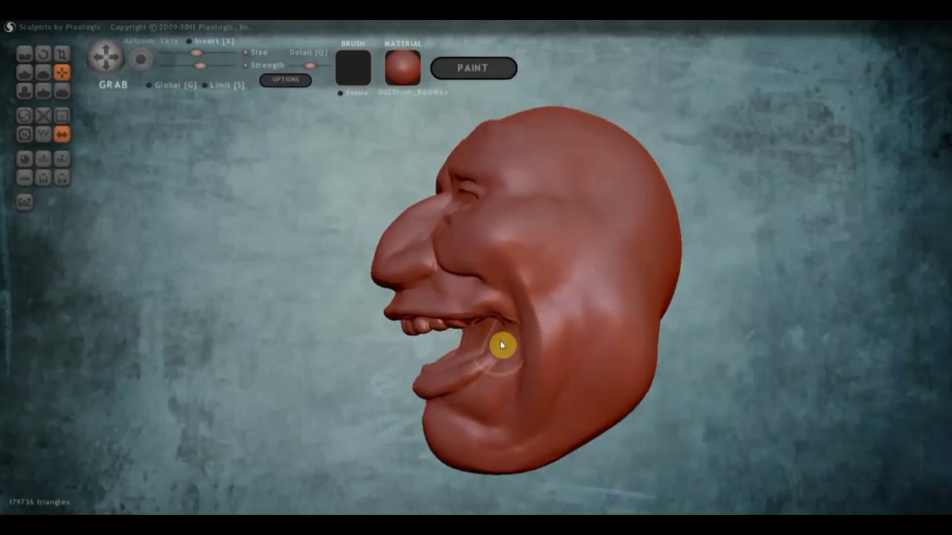
Step: Pull the tongue and lower mouth area downward with Grab
{"action": "mouse_move", "coordinate": [509, 362]}
{"action": "right_mouse_down"}
{"action": "mouse_move", "coordinate": [646, 349]}
{"action": "mouse_move", "coordinate": [497, 345]}
{"action": "right_mouse_up"}
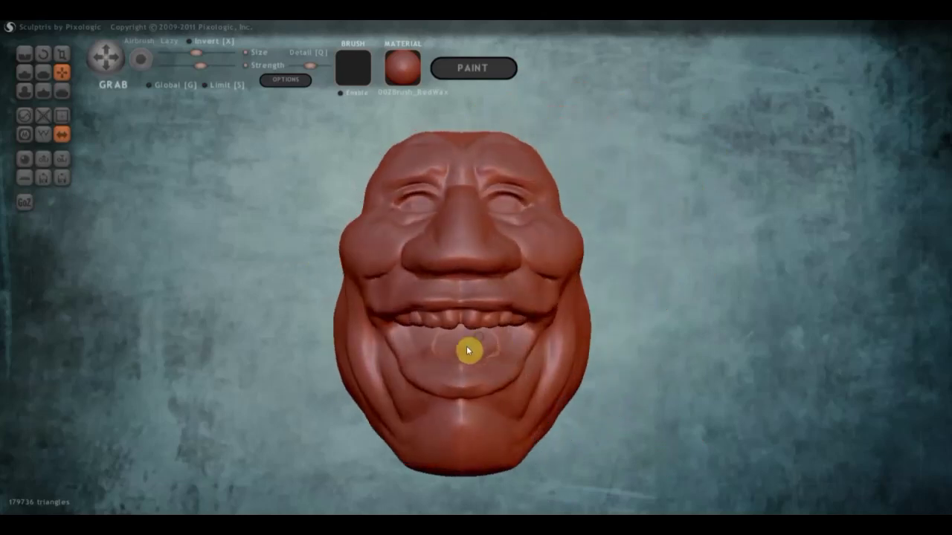
{"action": "left_click_drag", "start_coordinate": [465, 366], "coordinate": [458, 395]}
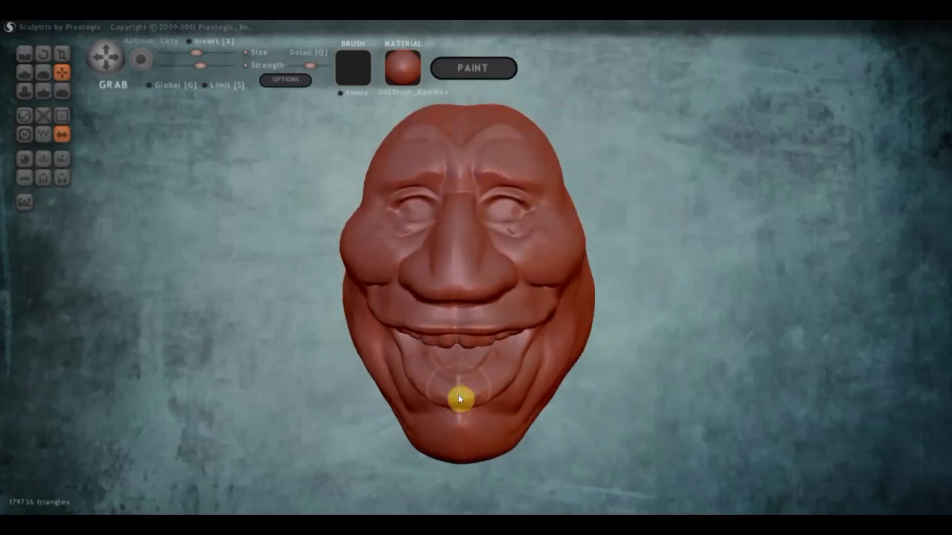
{"action": "right_click_drag", "start_coordinate": [459, 395], "coordinate": [463, 411]}
{"action": "scroll", "coordinate": [439, 408], "scroll_direction": "up", "scroll_amount": 2}
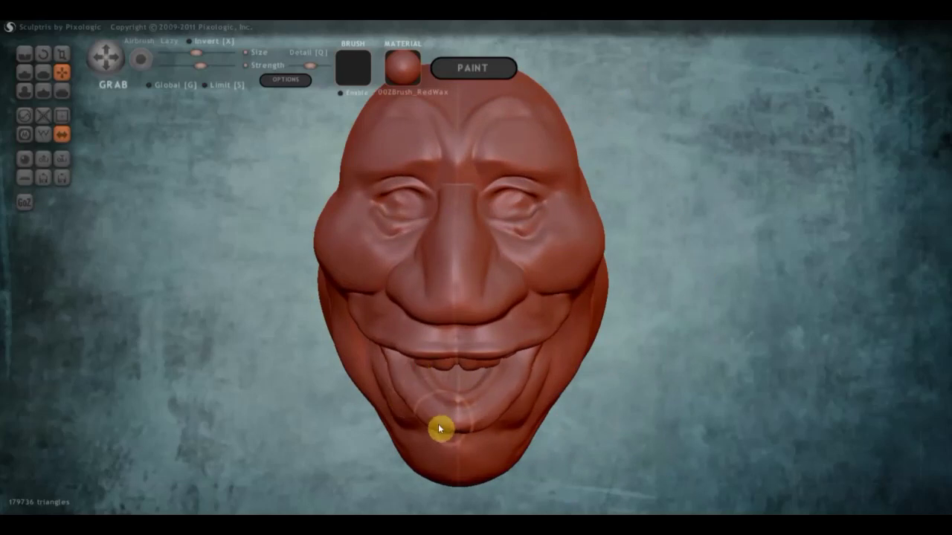
Step: In profile, reshape the mouth and upper-lip area so it sits under the nose
{"action": "right_click_drag", "start_coordinate": [438, 423], "coordinate": [578, 368]}
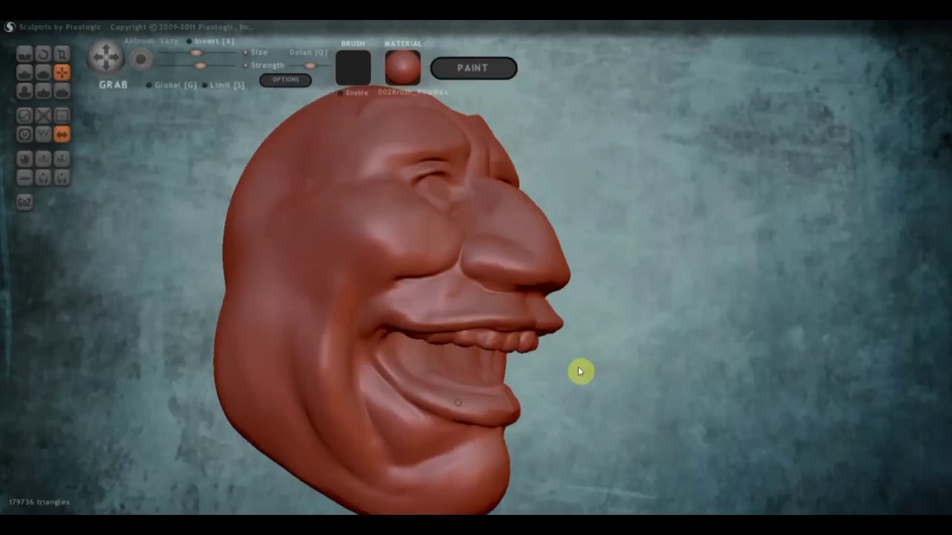
{"action": "scroll", "coordinate": [507, 402], "scroll_direction": "down", "scroll_amount": 3}
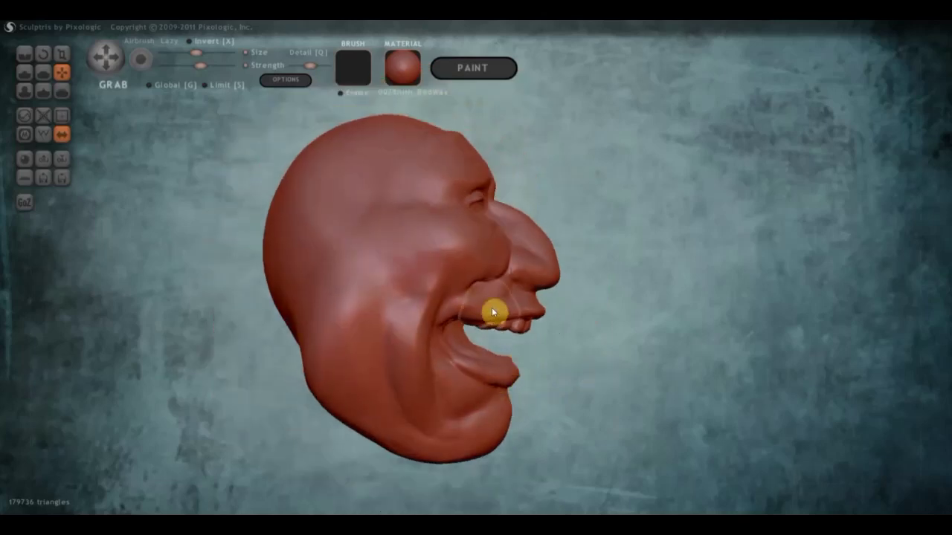
{"action": "scroll", "coordinate": [492, 307], "scroll_direction": "down", "scroll_amount": 2}
{"action": "scroll", "coordinate": [491, 307], "scroll_direction": "down", "scroll_amount": 1}
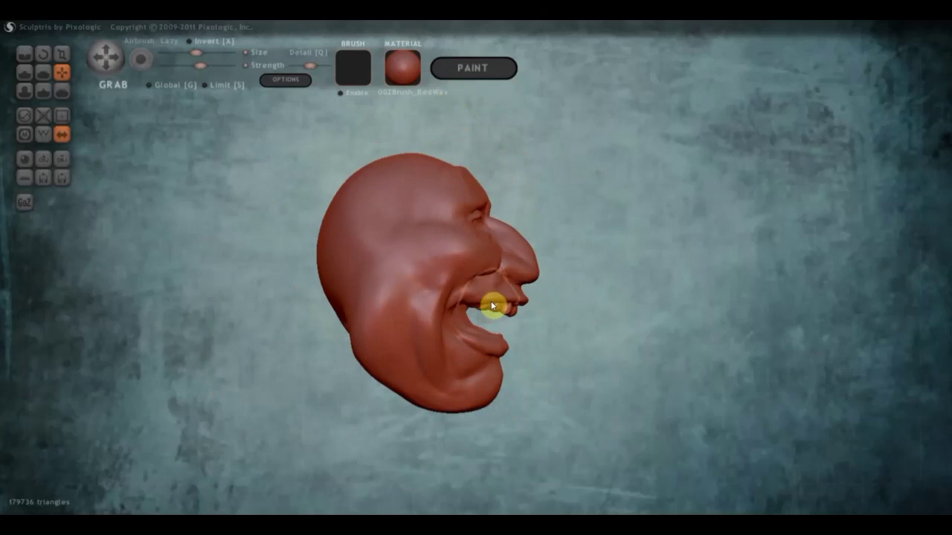
{"action": "mouse_move", "coordinate": [491, 305]}
{"action": "left_mouse_down"}
{"action": "mouse_move", "coordinate": [510, 315]}
{"action": "mouse_move", "coordinate": [515, 306]}
{"action": "left_mouse_up"}
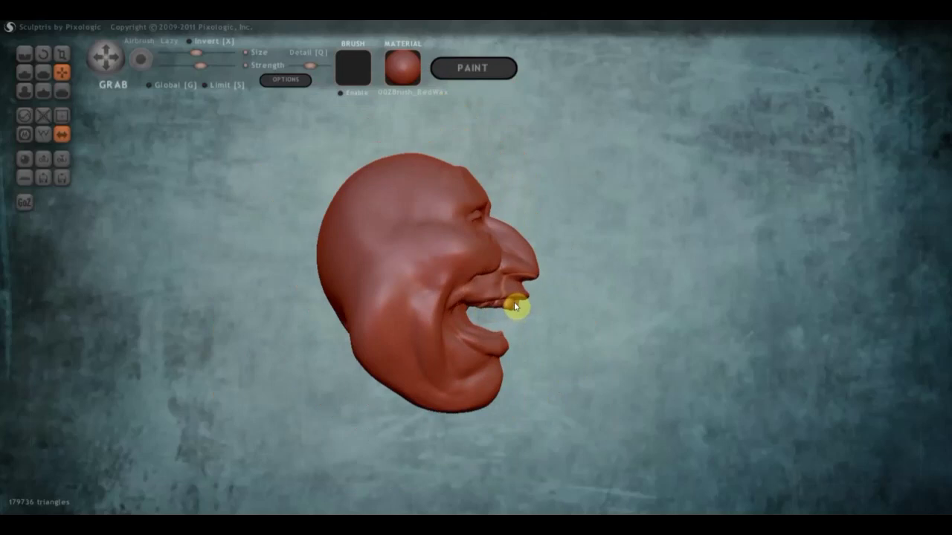
{"action": "right_click_drag", "start_coordinate": [498, 336], "coordinate": [385, 334]}
{"action": "scroll", "coordinate": [471, 339], "scroll_direction": "up", "scroll_amount": 2}
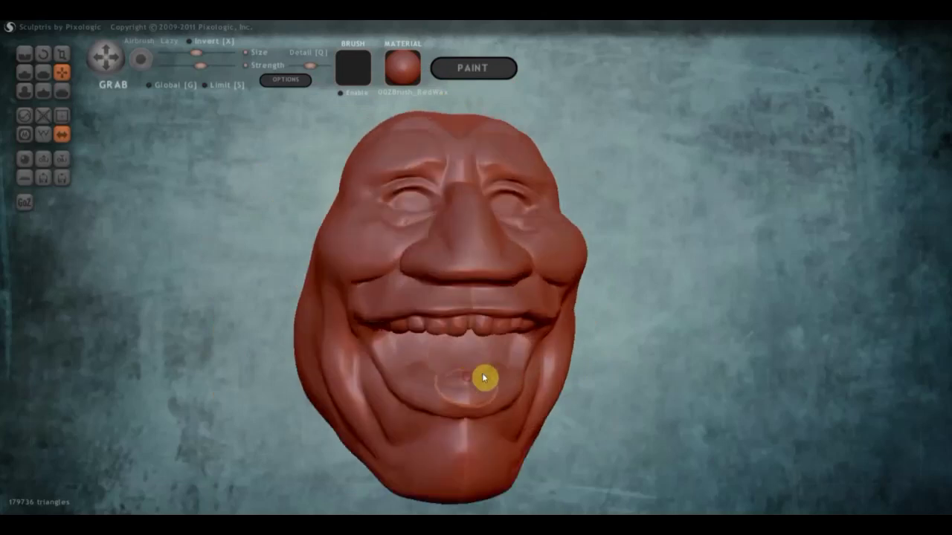
{"action": "right_click_drag", "start_coordinate": [463, 338], "coordinate": [387, 318]}
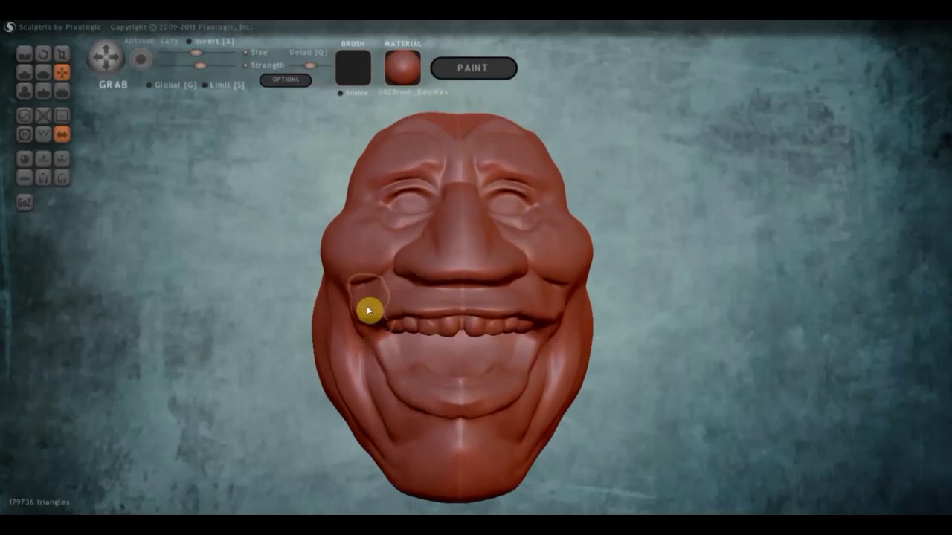
{"action": "scroll", "coordinate": [368, 309], "scroll_direction": "down", "scroll_amount": 1}
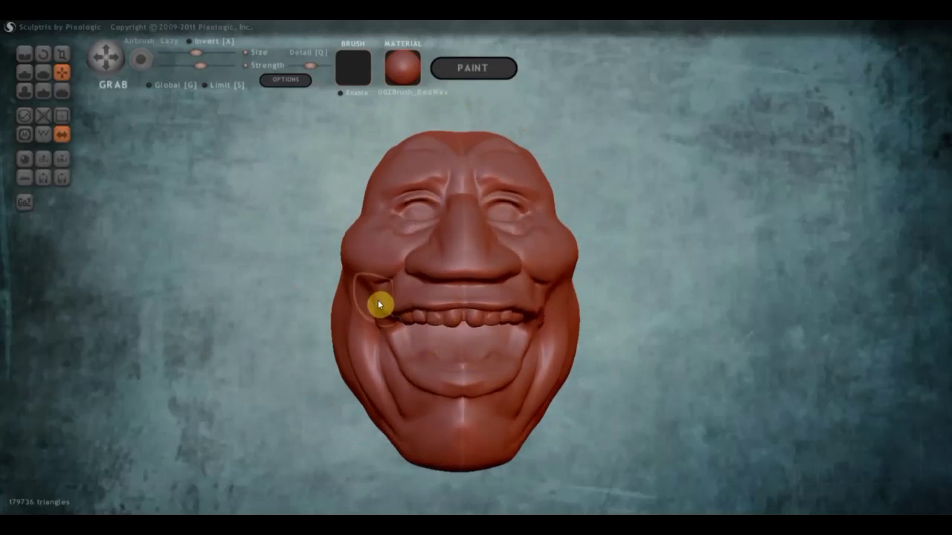
{"action": "mouse_move", "coordinate": [378, 304]}
{"action": "right_mouse_down"}
{"action": "mouse_move", "coordinate": [416, 318]}
{"action": "mouse_move", "coordinate": [379, 369]}
{"action": "mouse_move", "coordinate": [417, 349]}
{"action": "mouse_move", "coordinate": [404, 346]}
{"action": "mouse_move", "coordinate": [427, 317]}
{"action": "mouse_move", "coordinate": [458, 332]}
{"action": "right_mouse_up"}
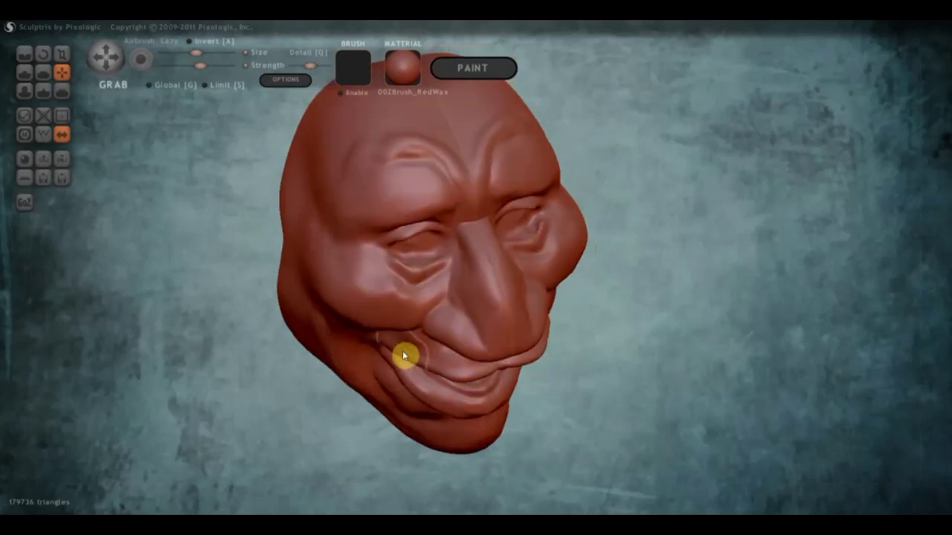
{"action": "right_click_drag", "start_coordinate": [402, 350], "coordinate": [355, 289]}
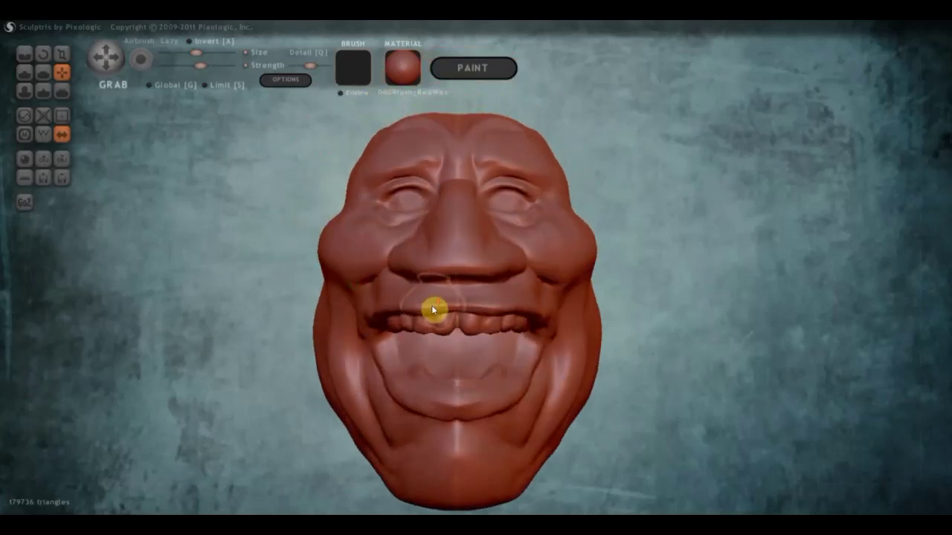
{"action": "mouse_move", "coordinate": [416, 249]}
{"action": "right_mouse_down"}
{"action": "mouse_move", "coordinate": [387, 217]}
{"action": "mouse_move", "coordinate": [578, 238]}
{"action": "mouse_move", "coordinate": [501, 237]}
{"action": "right_mouse_up"}
{"action": "scroll", "coordinate": [492, 248], "scroll_direction": "down", "scroll_amount": 3}
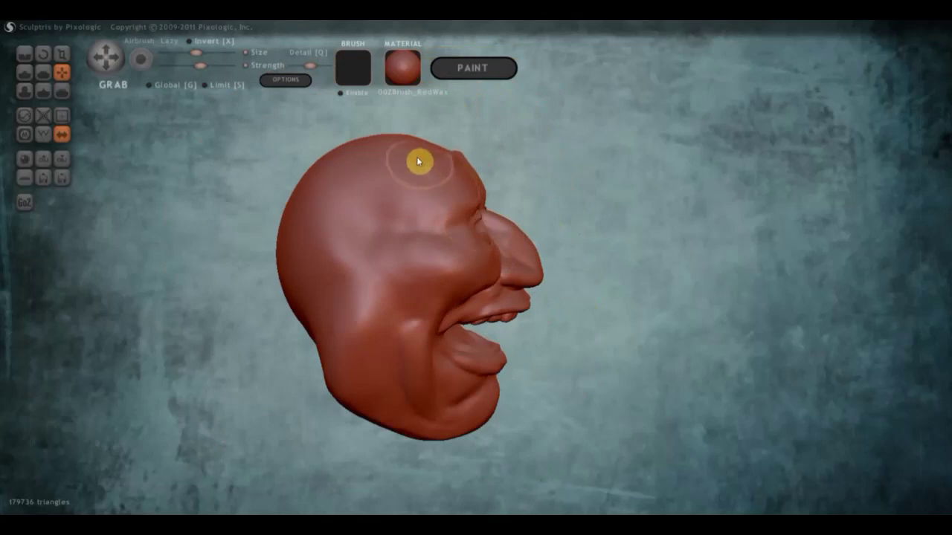
{"action": "right_click_drag", "start_coordinate": [376, 201], "coordinate": [289, 206]}
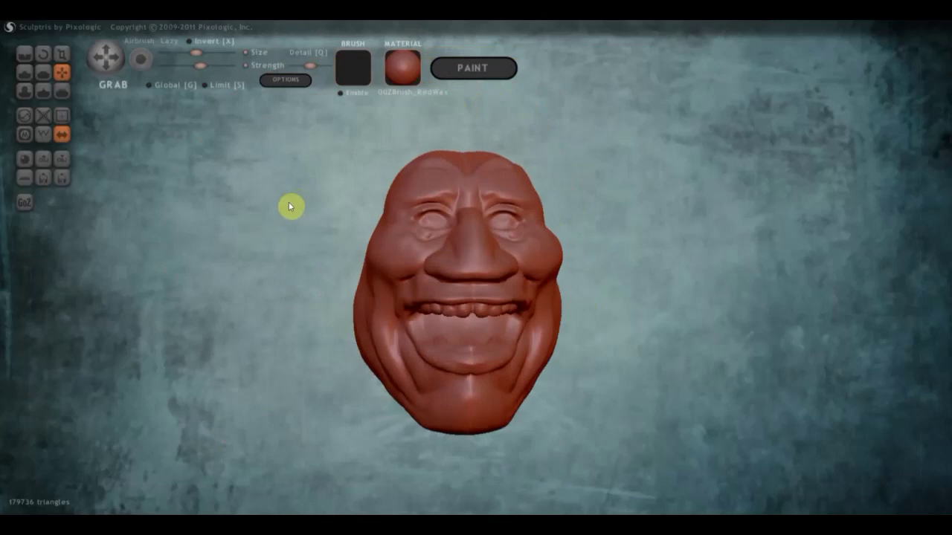
{"action": "scroll", "coordinate": [320, 201], "scroll_direction": "up", "scroll_amount": 3}
{"action": "right_click_drag", "start_coordinate": [347, 197], "coordinate": [597, 189]}
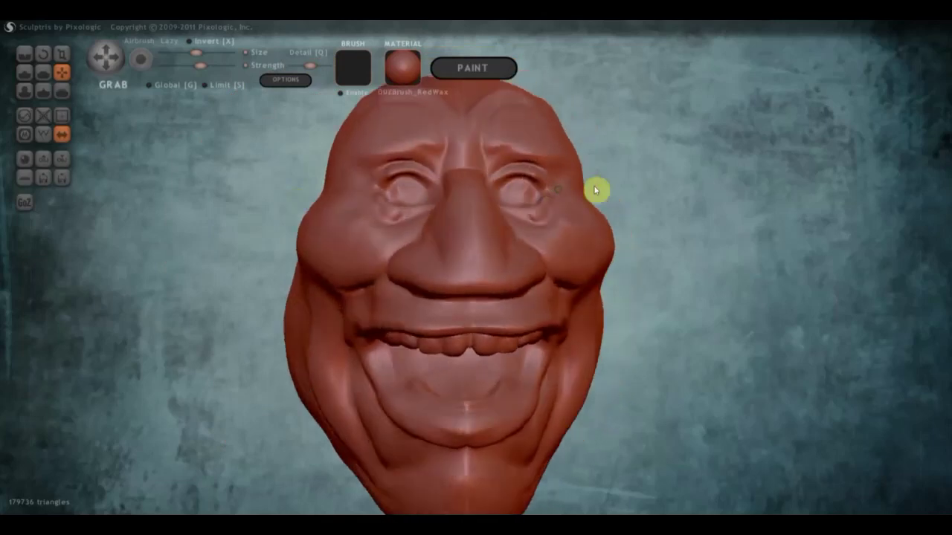
{"action": "mouse_move", "coordinate": [443, 214]}
{"action": "right_mouse_down"}
{"action": "mouse_move", "coordinate": [480, 261]}
{"action": "mouse_move", "coordinate": [329, 274]}
{"action": "mouse_move", "coordinate": [257, 184]}
{"action": "mouse_move", "coordinate": [363, 201]}
{"action": "right_mouse_up"}
{"action": "scroll", "coordinate": [403, 277], "scroll_direction": "up", "scroll_amount": 3}
Step: Carve a crease groove under the left eye
{"action": "left_click", "coordinate": [26, 58]}
{"action": "mouse_move", "coordinate": [372, 218]}
{"action": "left_mouse_down"}
{"action": "mouse_move", "coordinate": [414, 265]}
{"action": "mouse_move", "coordinate": [426, 265]}
{"action": "left_mouse_up"}
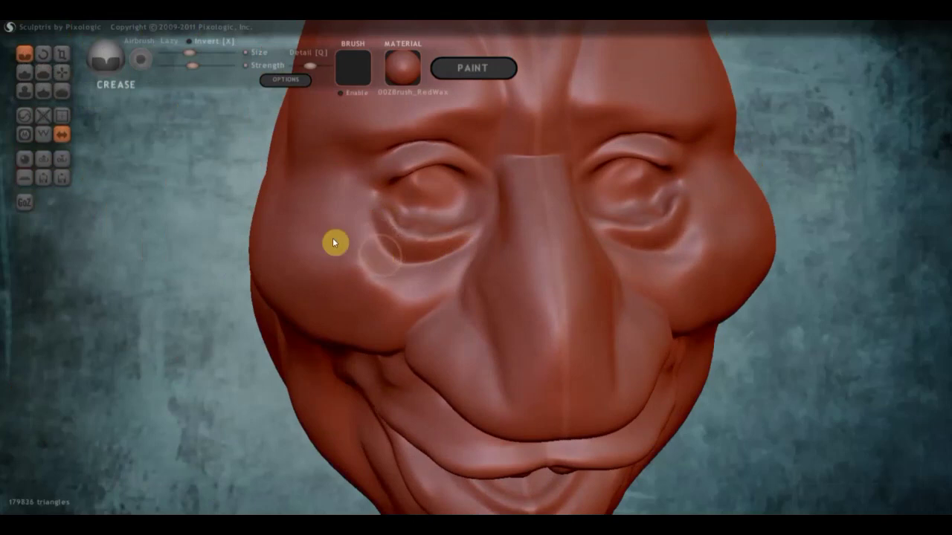
{"action": "left_click", "coordinate": [24, 72]}
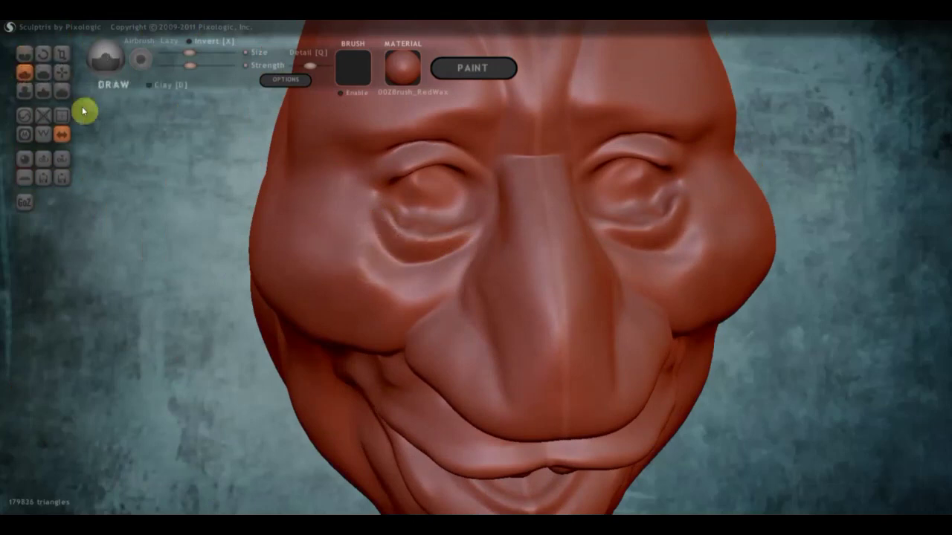
Step: Flatten the bump below the left eye beside the nose, then add a small Draw stroke on the cheek
{"action": "left_click", "coordinate": [44, 72]}
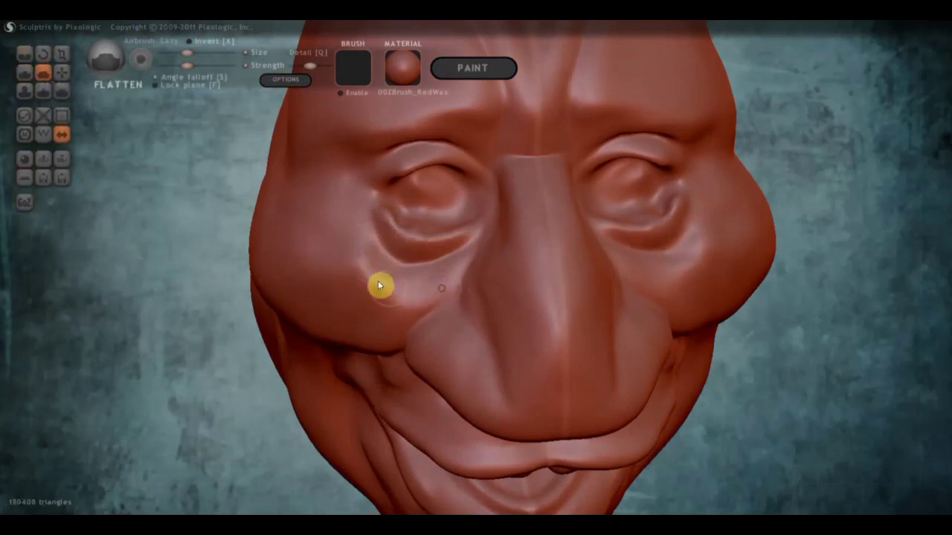
{"action": "mouse_move", "coordinate": [377, 285]}
{"action": "left_mouse_down"}
{"action": "mouse_move", "coordinate": [425, 305]}
{"action": "mouse_move", "coordinate": [357, 244]}
{"action": "left_mouse_up"}
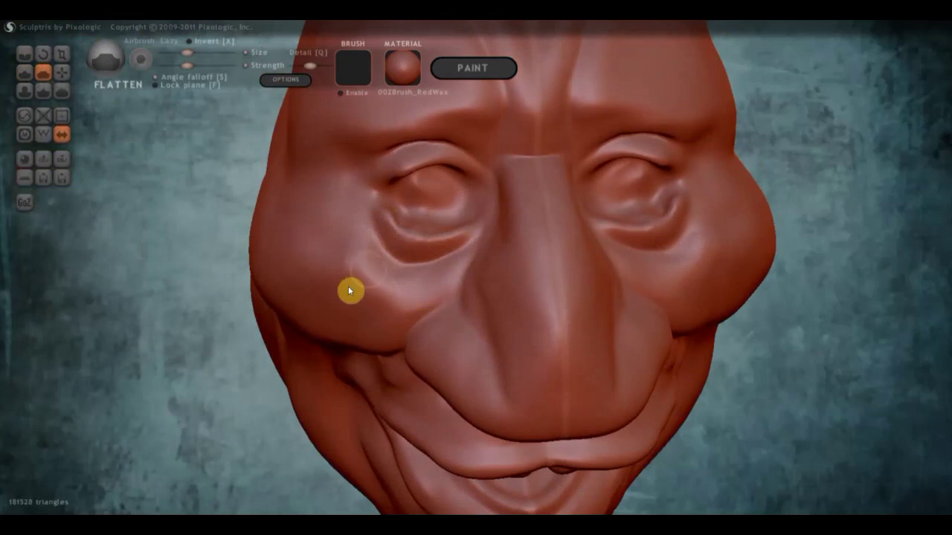
{"action": "left_click_drag", "start_coordinate": [349, 291], "coordinate": [431, 283]}
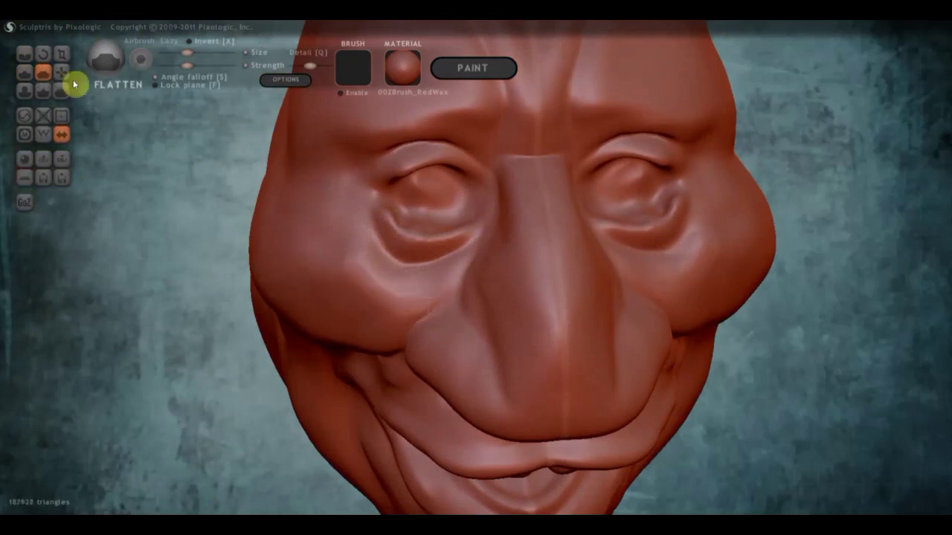
{"action": "left_click", "coordinate": [26, 75]}
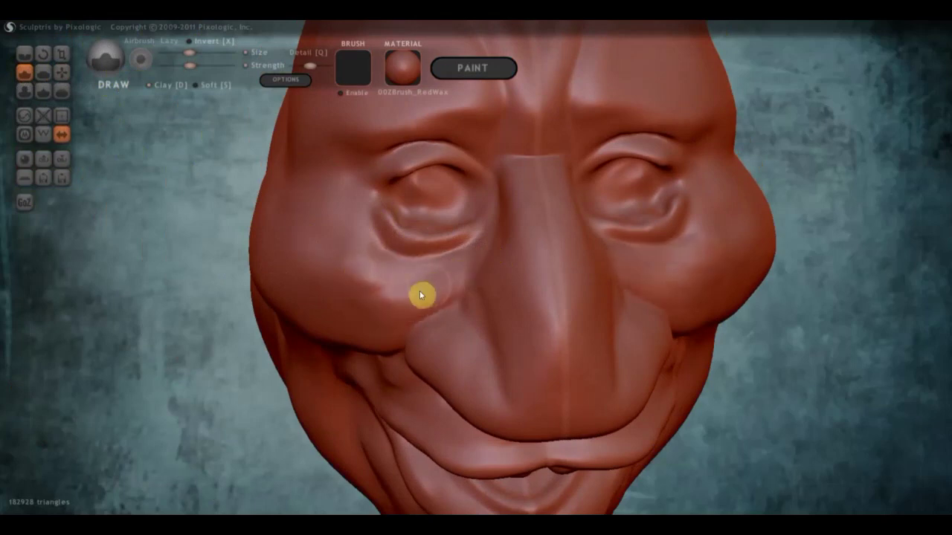
{"action": "left_click_drag", "start_coordinate": [421, 293], "coordinate": [391, 304]}
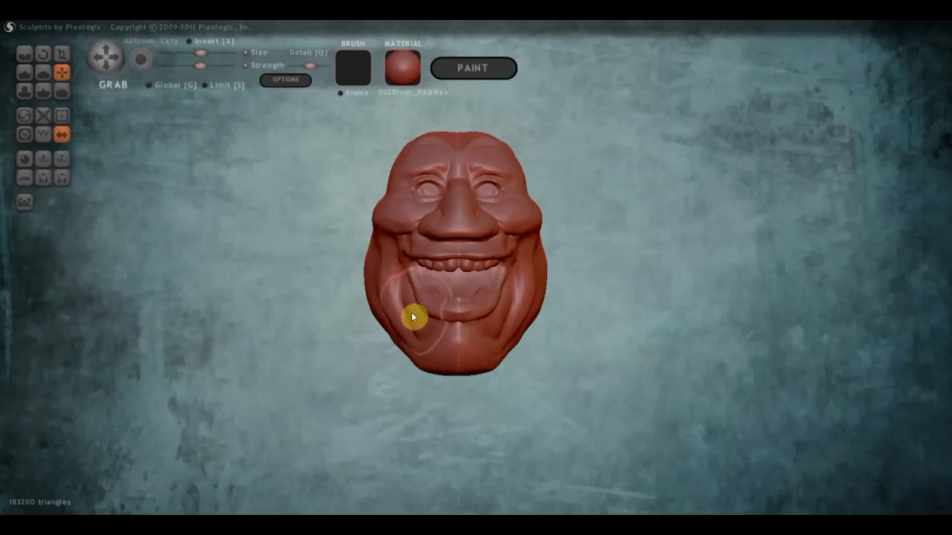
Step: Pull the lower cheeks and mouth corners outward with Grab to widen the laughing mouth
{"action": "mouse_move", "coordinate": [407, 311]}
{"action": "left_mouse_down"}
{"action": "mouse_move", "coordinate": [384, 296]}
{"action": "mouse_move", "coordinate": [422, 321]}
{"action": "left_mouse_up"}
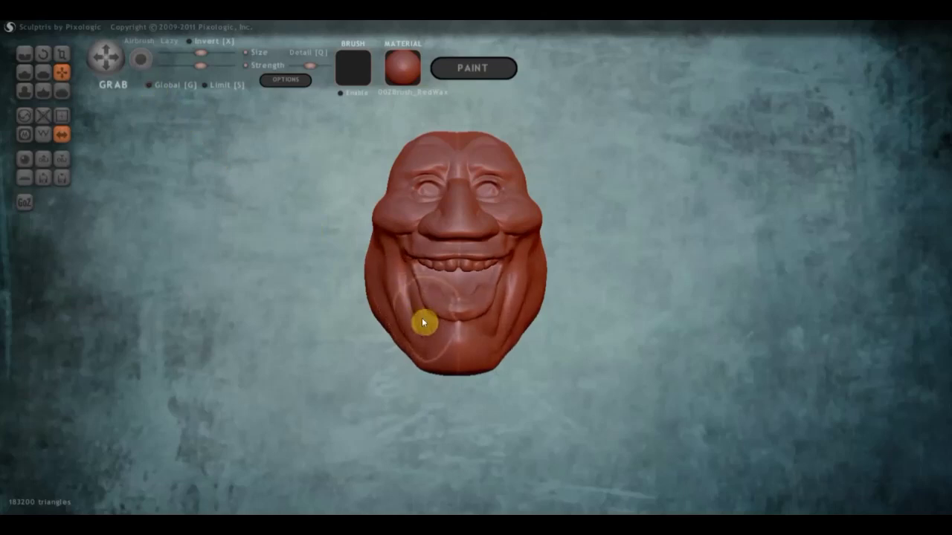
{"action": "right_click_drag", "start_coordinate": [433, 318], "coordinate": [559, 312]}
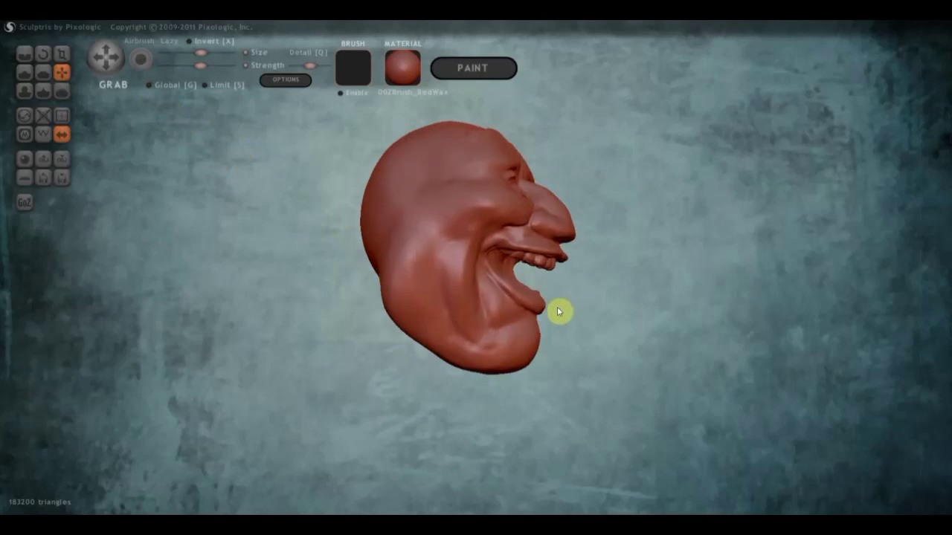
{"action": "scroll", "coordinate": [563, 321], "scroll_direction": "up", "scroll_amount": 1}
{"action": "scroll", "coordinate": [520, 305], "scroll_direction": "up", "scroll_amount": 2}
{"action": "scroll", "coordinate": [476, 292], "scroll_direction": "up", "scroll_amount": 2}
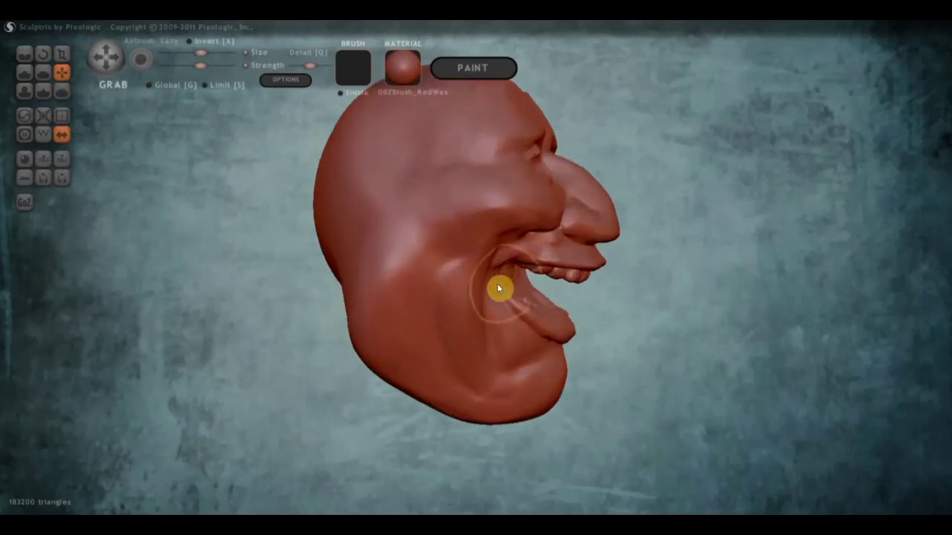
{"action": "left_click_drag", "start_coordinate": [490, 287], "coordinate": [467, 278]}
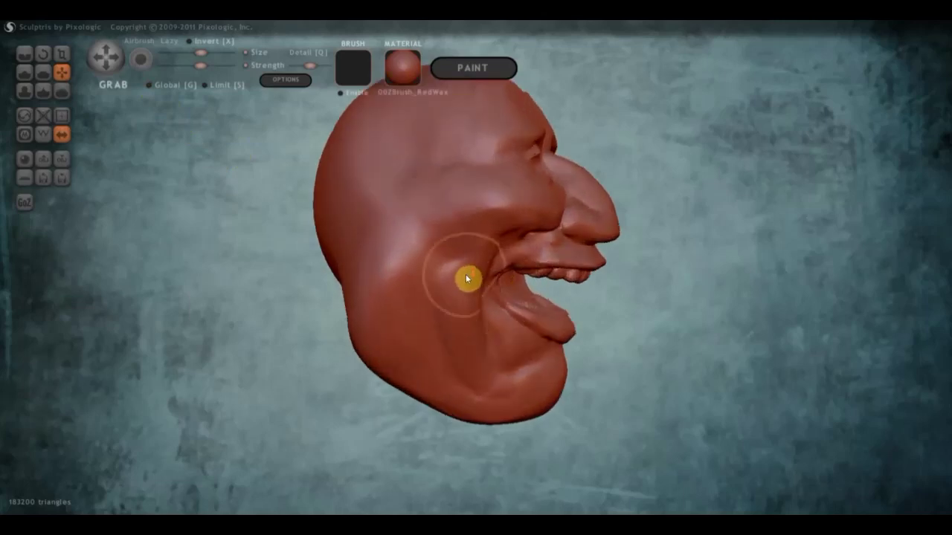
{"action": "right_click_drag", "start_coordinate": [467, 279], "coordinate": [356, 250]}
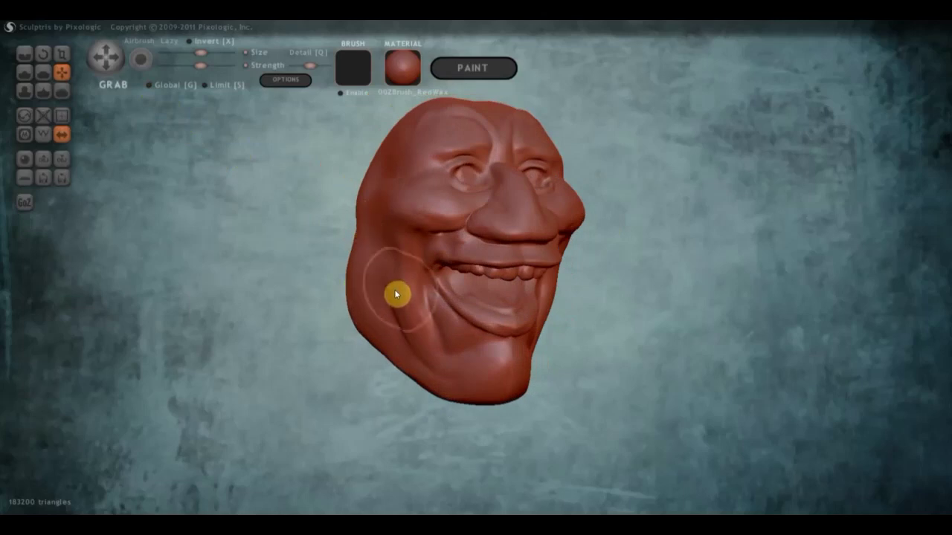
Step: In side profile, pull the brow ridge above the nose forward into a rounded bulge
{"action": "right_click_drag", "start_coordinate": [396, 295], "coordinate": [340, 290]}
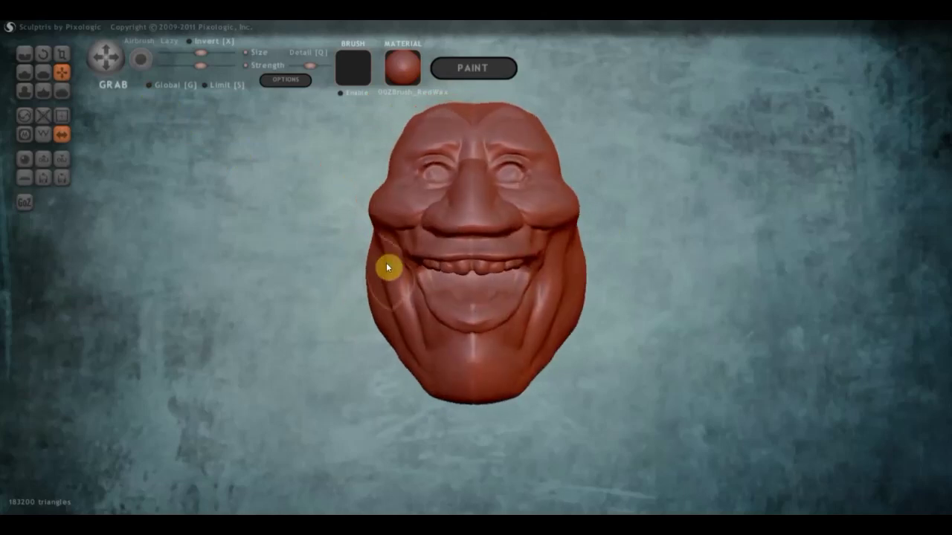
{"action": "scroll", "coordinate": [391, 246], "scroll_direction": "up", "scroll_amount": 2}
{"action": "scroll", "coordinate": [387, 190], "scroll_direction": "up", "scroll_amount": 3}
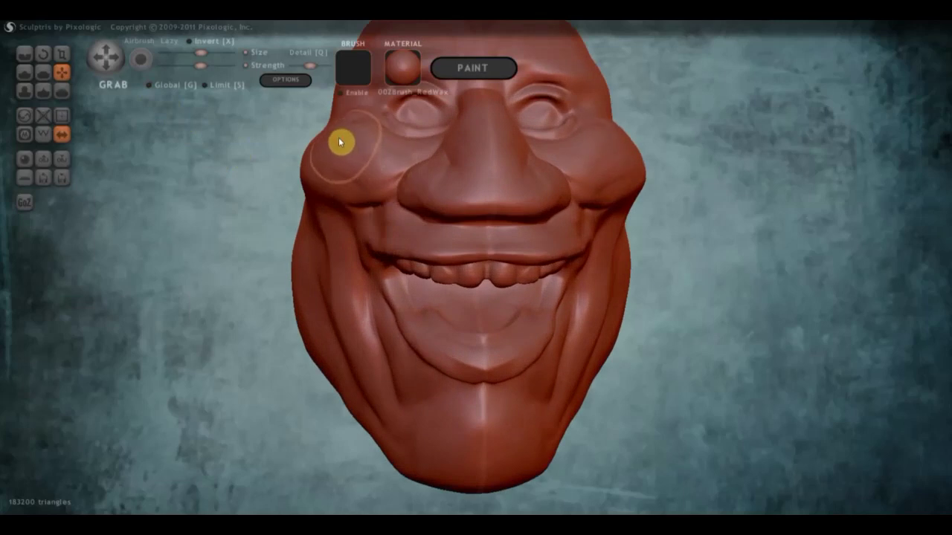
{"action": "mouse_move", "coordinate": [342, 147]}
{"action": "right_mouse_down"}
{"action": "mouse_move", "coordinate": [530, 166]}
{"action": "mouse_move", "coordinate": [599, 282]}
{"action": "mouse_move", "coordinate": [493, 220]}
{"action": "right_mouse_up"}
{"action": "mouse_move", "coordinate": [493, 220]}
{"action": "left_mouse_down"}
{"action": "mouse_move", "coordinate": [533, 191]}
{"action": "mouse_move", "coordinate": [517, 201]}
{"action": "left_mouse_up"}
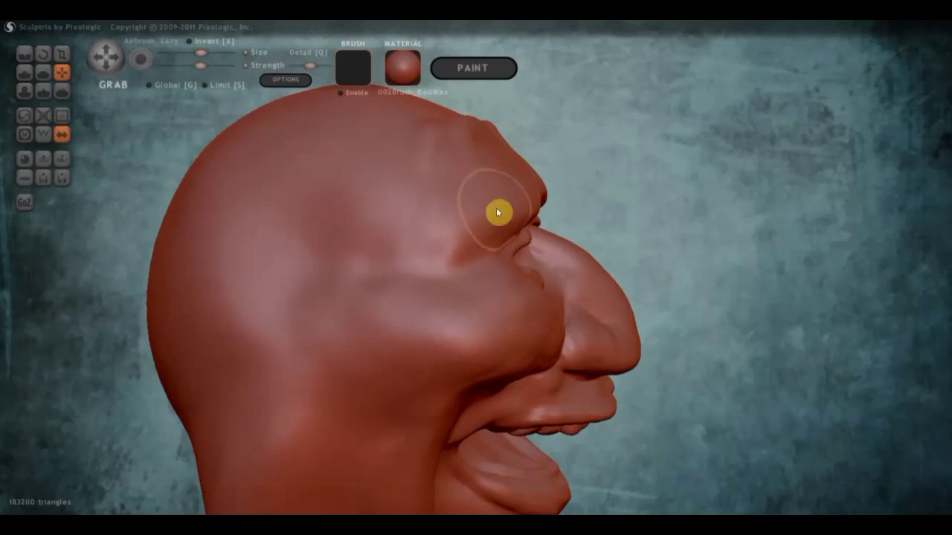
{"action": "mouse_move", "coordinate": [495, 219]}
{"action": "right_mouse_down"}
{"action": "mouse_move", "coordinate": [335, 302]}
{"action": "mouse_move", "coordinate": [486, 267]}
{"action": "mouse_move", "coordinate": [484, 231]}
{"action": "mouse_move", "coordinate": [391, 189]}
{"action": "mouse_move", "coordinate": [327, 180]}
{"action": "mouse_move", "coordinate": [375, 166]}
{"action": "right_mouse_up"}
Step: Flatten the brow above the eye
{"action": "left_click", "coordinate": [43, 74]}
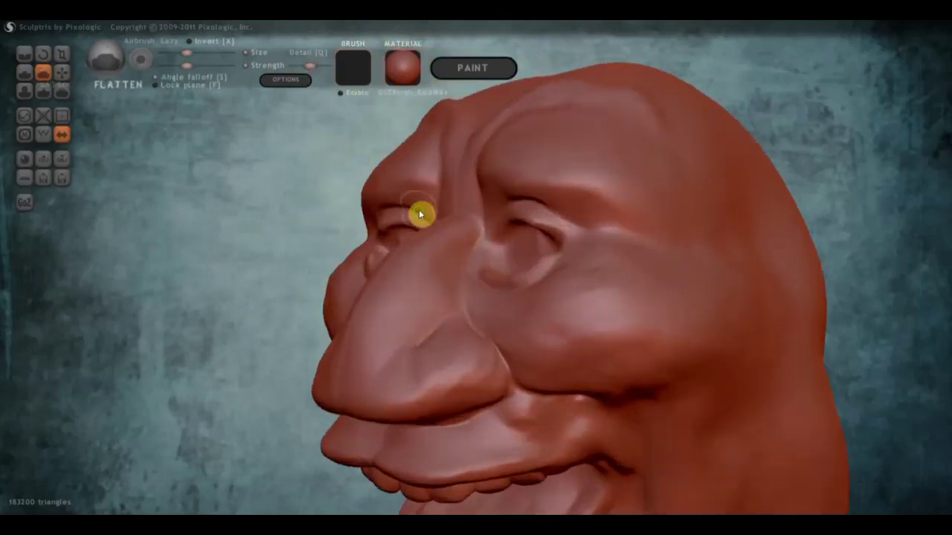
{"action": "mouse_move", "coordinate": [421, 213]}
{"action": "right_mouse_down"}
{"action": "mouse_move", "coordinate": [501, 198]}
{"action": "mouse_move", "coordinate": [497, 190]}
{"action": "right_mouse_up"}
{"action": "left_click_drag", "start_coordinate": [497, 191], "coordinate": [581, 198]}
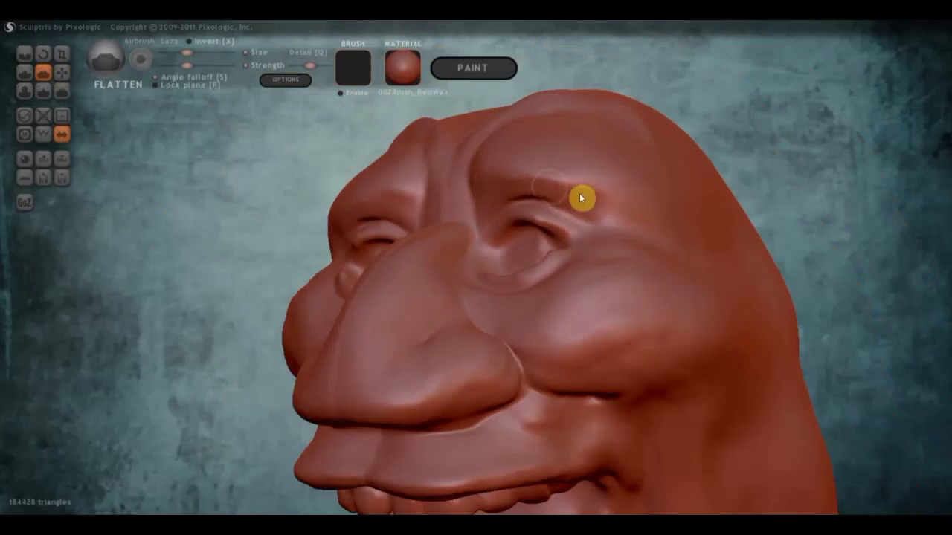
{"action": "right_click_drag", "start_coordinate": [615, 228], "coordinate": [510, 303]}
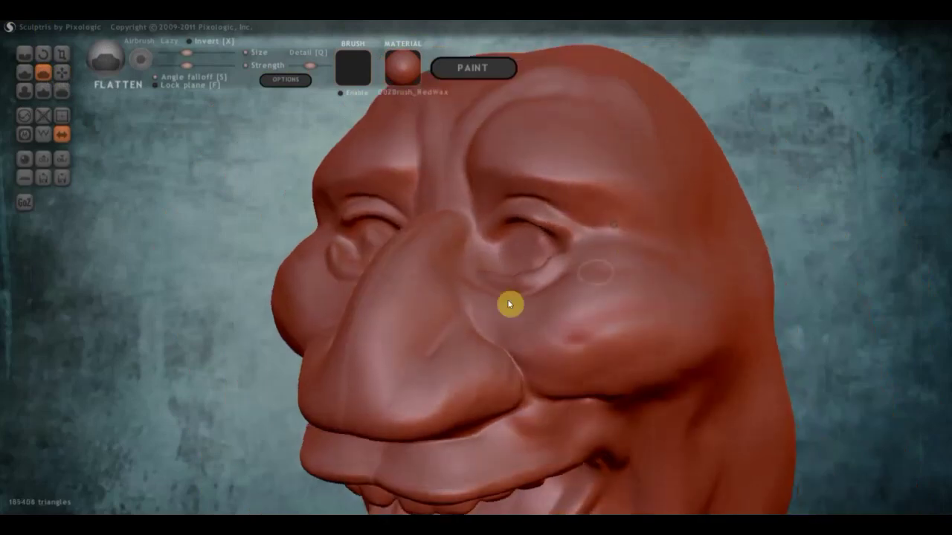
Step: Carve two thin crease lines on the nose and a deepened wrinkle at the eye corner
{"action": "left_click", "coordinate": [41, 57]}
{"action": "left_click", "coordinate": [25, 54]}
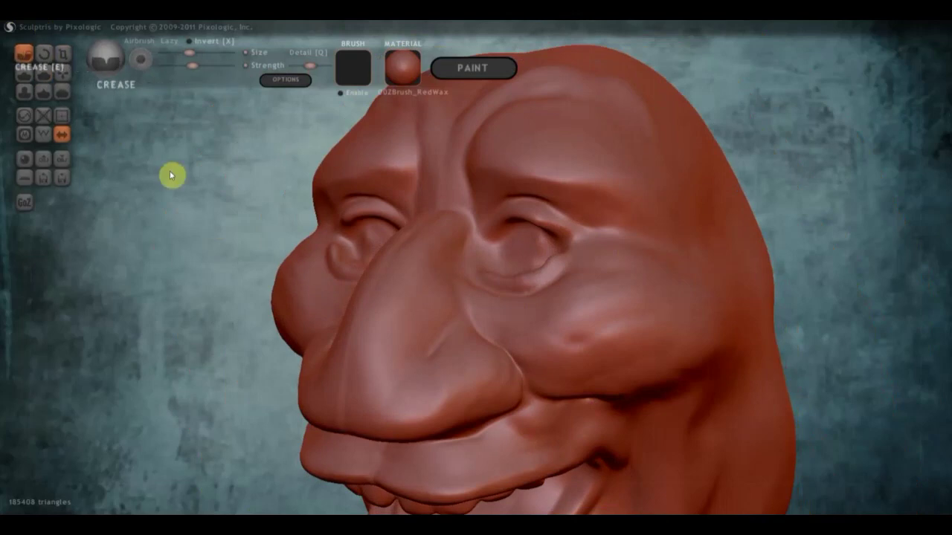
{"action": "left_click_drag", "start_coordinate": [426, 358], "coordinate": [465, 318]}
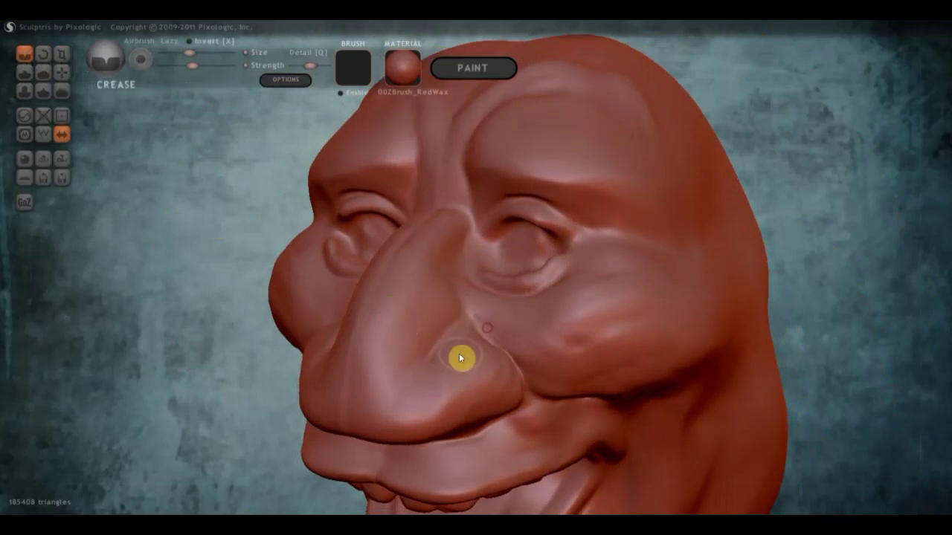
{"action": "left_click_drag", "start_coordinate": [441, 367], "coordinate": [479, 344]}
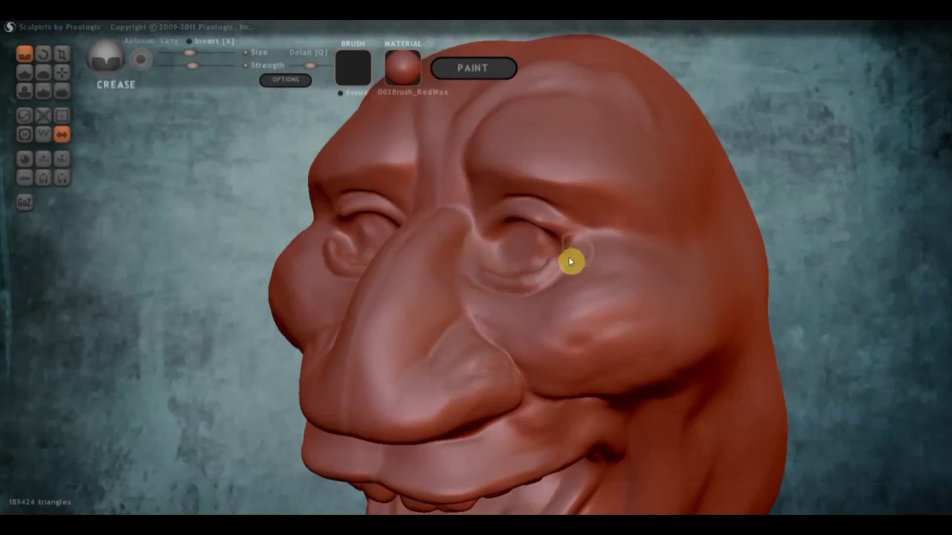
{"action": "mouse_move", "coordinate": [621, 260]}
{"action": "left_mouse_down"}
{"action": "mouse_move", "coordinate": [582, 270]}
{"action": "mouse_move", "coordinate": [652, 240]}
{"action": "left_mouse_up"}
{"action": "mouse_move", "coordinate": [609, 252]}
{"action": "right_mouse_down"}
{"action": "mouse_move", "coordinate": [548, 267]}
{"action": "mouse_move", "coordinate": [497, 255]}
{"action": "right_mouse_up"}
Step: Stretch the eyelid crease longer along the eye with the Grab brush
{"action": "left_click", "coordinate": [64, 75]}
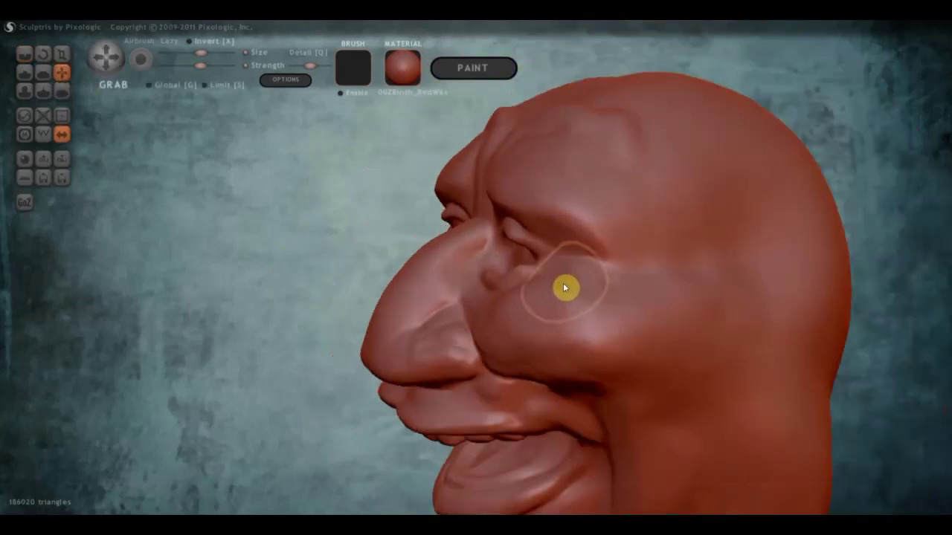
{"action": "right_click_drag", "start_coordinate": [555, 278], "coordinate": [573, 290]}
{"action": "scroll", "coordinate": [535, 286], "scroll_direction": "up", "scroll_amount": 2}
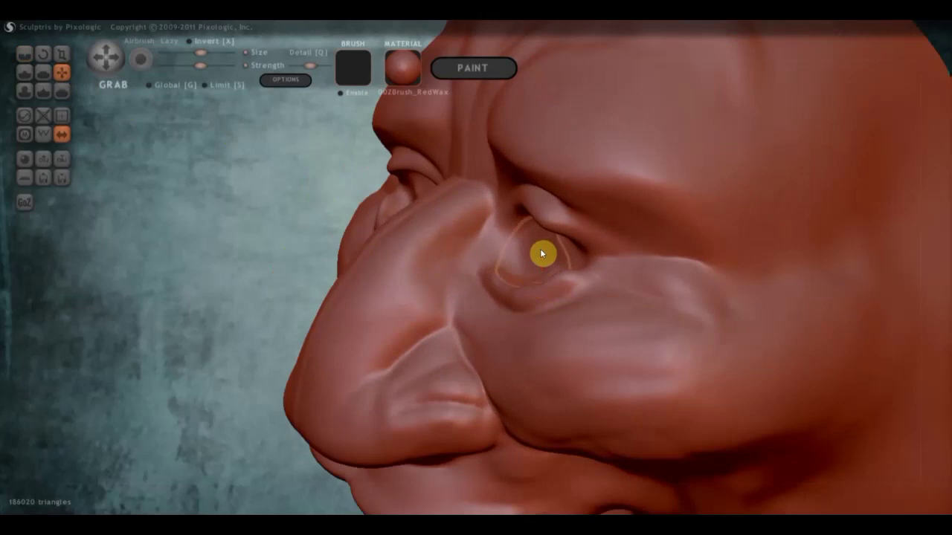
{"action": "scroll", "coordinate": [524, 216], "scroll_direction": "up", "scroll_amount": 1}
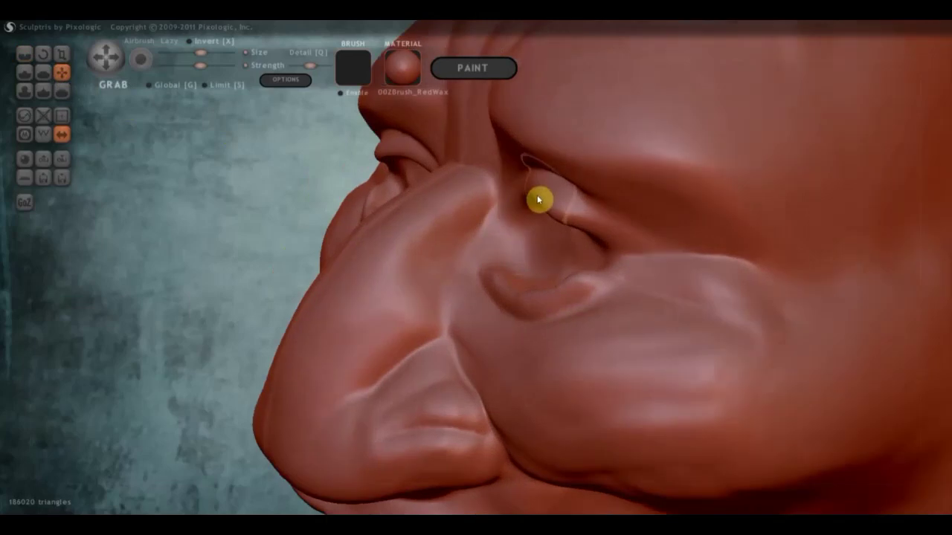
{"action": "mouse_move", "coordinate": [530, 209]}
{"action": "left_mouse_down"}
{"action": "mouse_move", "coordinate": [514, 211]}
{"action": "mouse_move", "coordinate": [595, 232]}
{"action": "left_mouse_up"}
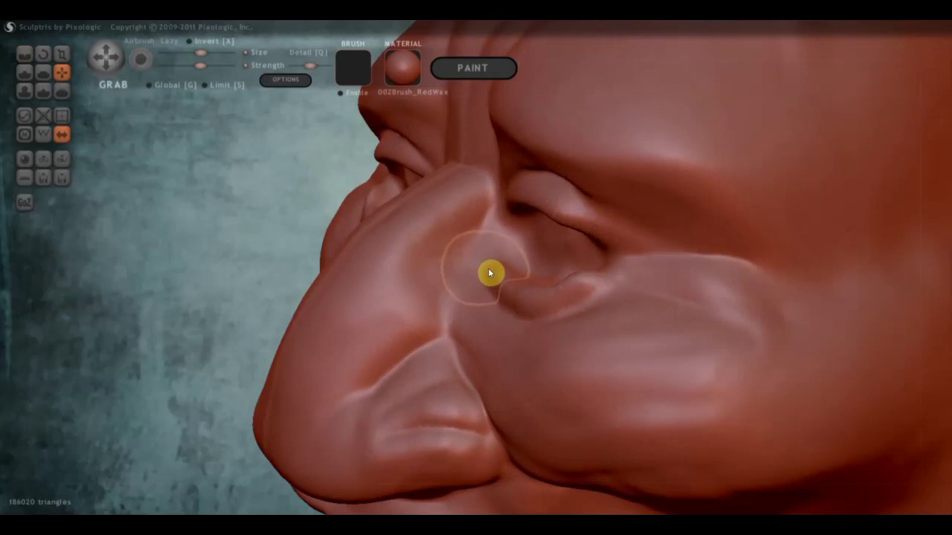
{"action": "mouse_move", "coordinate": [488, 273]}
{"action": "right_mouse_down"}
{"action": "mouse_move", "coordinate": [429, 248]}
{"action": "mouse_move", "coordinate": [595, 234]}
{"action": "mouse_move", "coordinate": [540, 289]}
{"action": "mouse_move", "coordinate": [618, 284]}
{"action": "mouse_move", "coordinate": [704, 300]}
{"action": "mouse_move", "coordinate": [647, 285]}
{"action": "mouse_move", "coordinate": [525, 289]}
{"action": "mouse_move", "coordinate": [595, 279]}
{"action": "mouse_move", "coordinate": [570, 272]}
{"action": "mouse_move", "coordinate": [584, 248]}
{"action": "mouse_move", "coordinate": [513, 276]}
{"action": "mouse_move", "coordinate": [456, 270]}
{"action": "right_mouse_up"}
{"action": "scroll", "coordinate": [569, 282], "scroll_direction": "down", "scroll_amount": 3}
{"action": "left_click", "coordinate": [25, 53]}
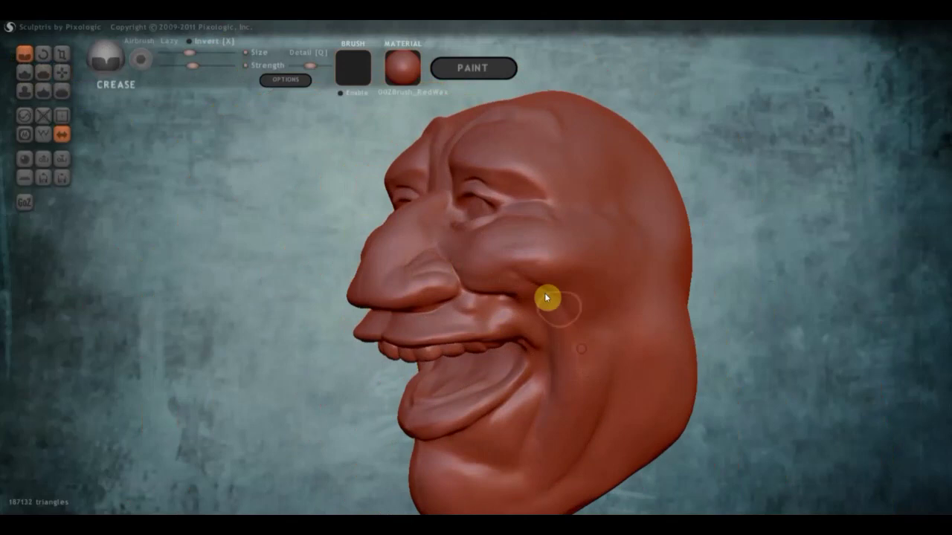
{"action": "mouse_move", "coordinate": [580, 362]}
{"action": "right_mouse_down"}
{"action": "mouse_move", "coordinate": [678, 333]}
{"action": "mouse_move", "coordinate": [595, 340]}
{"action": "right_mouse_up"}
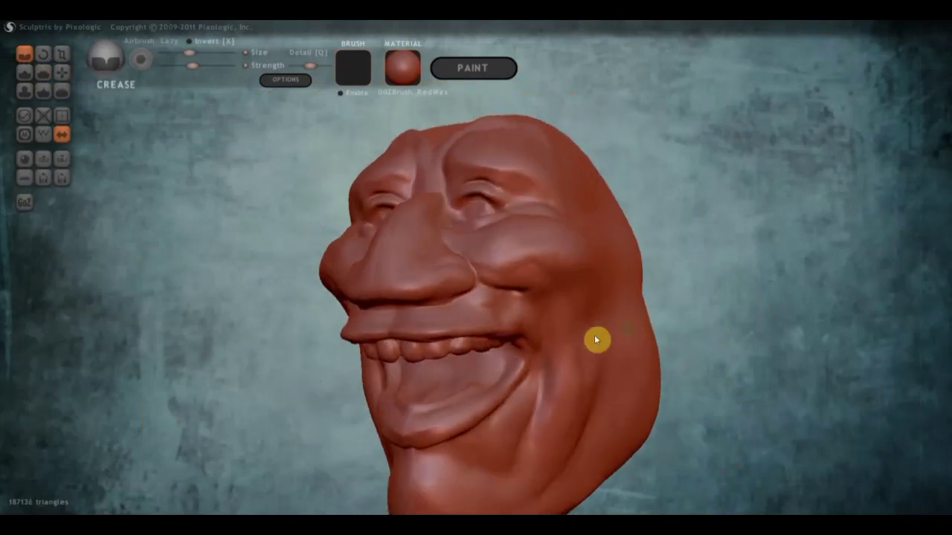
Step: Flatten the cheek surface and build up the edge of the jaw with Draw
{"action": "left_click", "coordinate": [44, 73]}
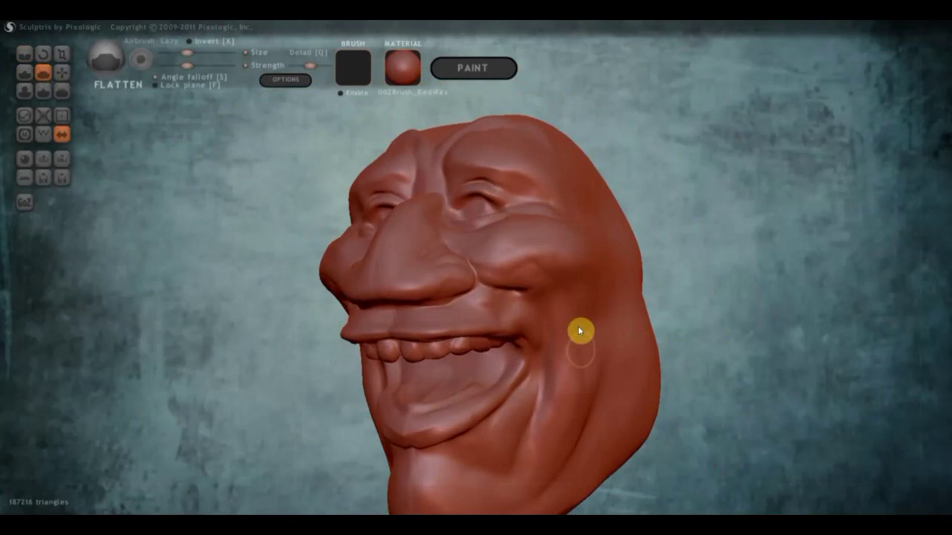
{"action": "mouse_move", "coordinate": [579, 331]}
{"action": "left_mouse_down"}
{"action": "mouse_move", "coordinate": [585, 410]}
{"action": "mouse_move", "coordinate": [575, 338]}
{"action": "left_mouse_up"}
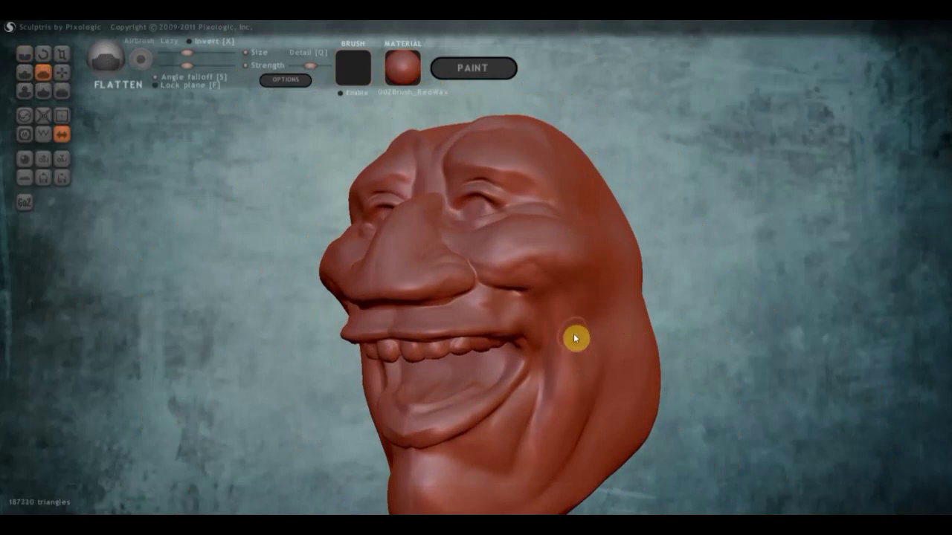
{"action": "left_click", "coordinate": [25, 72]}
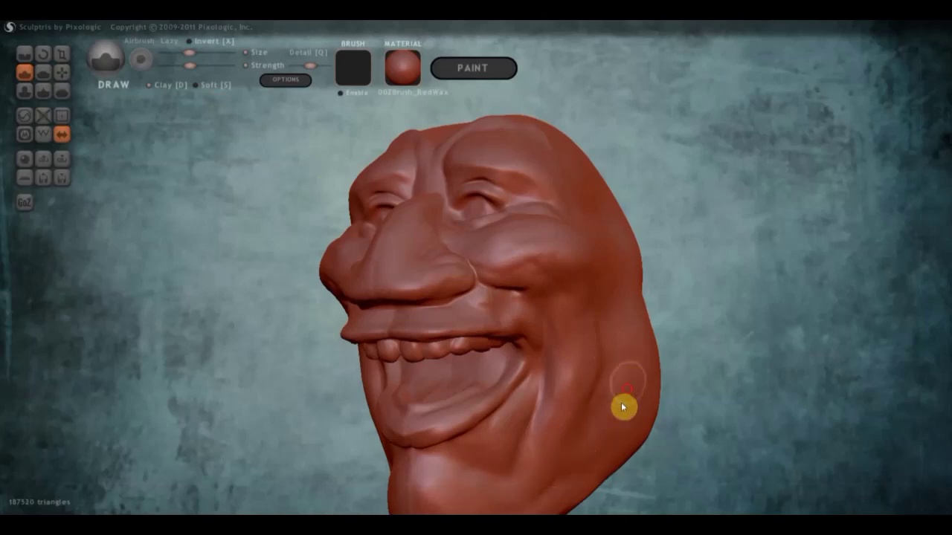
{"action": "left_click_drag", "start_coordinate": [623, 405], "coordinate": [644, 394]}
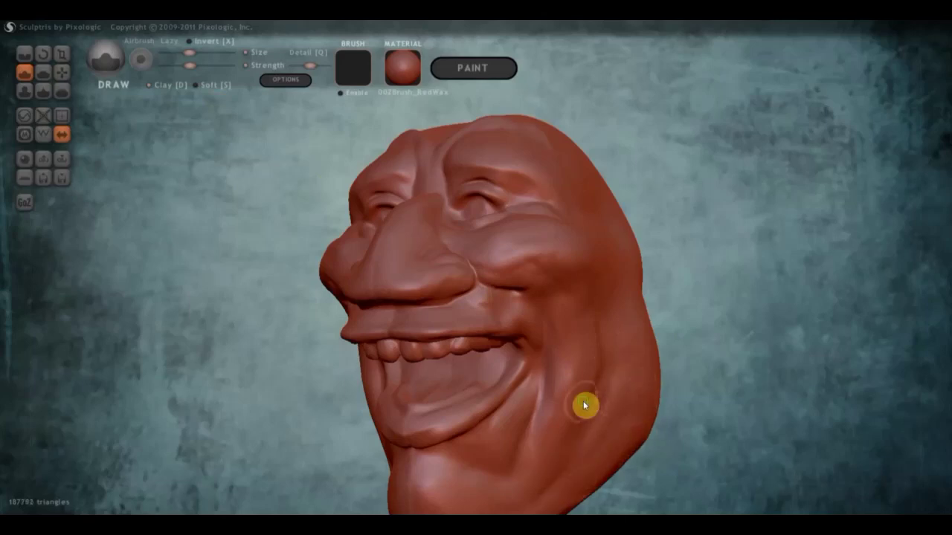
{"action": "mouse_move", "coordinate": [584, 405]}
{"action": "left_mouse_down"}
{"action": "mouse_move", "coordinate": [667, 409]}
{"action": "mouse_move", "coordinate": [584, 397]}
{"action": "mouse_move", "coordinate": [583, 359]}
{"action": "left_mouse_up"}
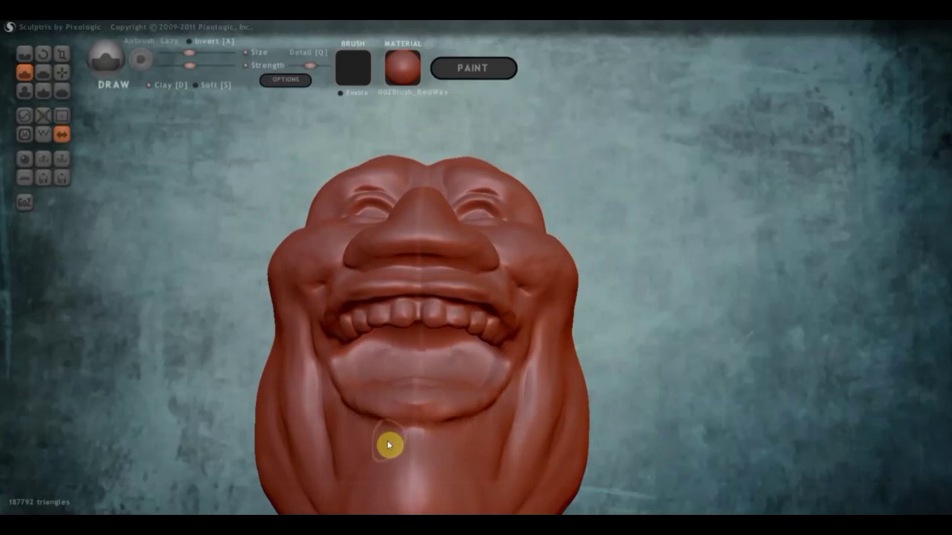
{"action": "scroll", "coordinate": [321, 419], "scroll_direction": "down", "scroll_amount": 3}
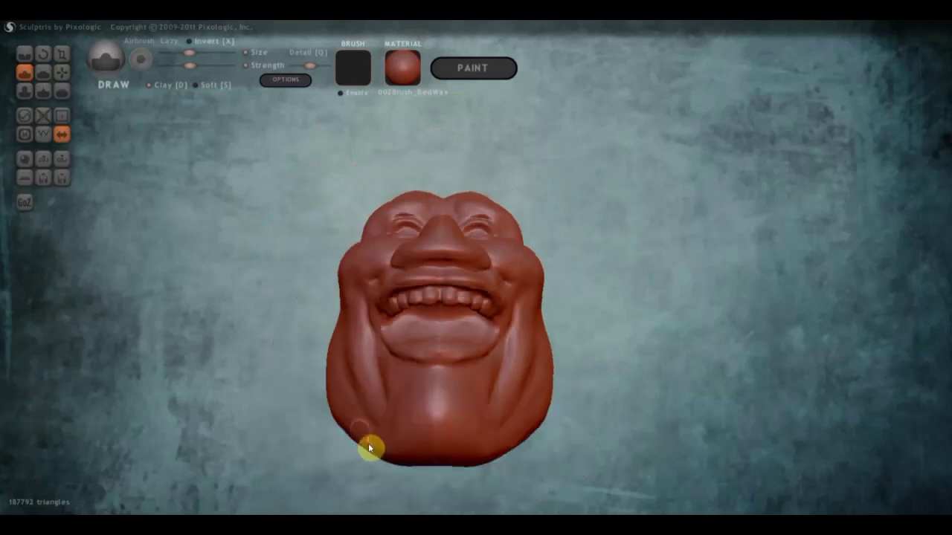
Step: Pull the chin and lower jaw down with Grab, shaping the jaw and cheek symmetrically, then undo with Ctrl+Z
{"action": "left_click", "coordinate": [62, 73]}
{"action": "mouse_move", "coordinate": [121, 124]}
{"action": "left_mouse_down"}
{"action": "mouse_move", "coordinate": [335, 254]}
{"action": "mouse_move", "coordinate": [392, 383]}
{"action": "left_mouse_up"}
{"action": "right_click_drag", "start_coordinate": [392, 382], "coordinate": [382, 404]}
{"action": "left_click_drag", "start_coordinate": [382, 405], "coordinate": [380, 460]}
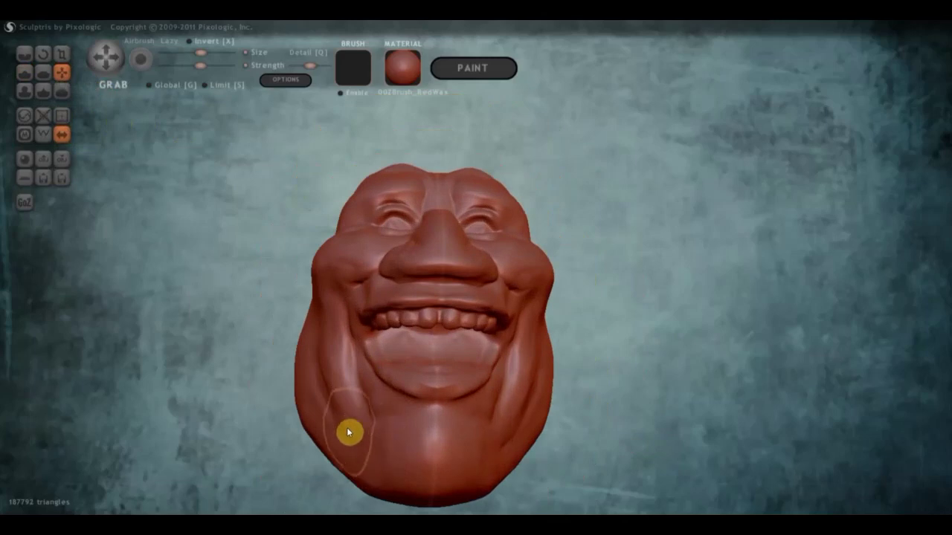
{"action": "left_click_drag", "start_coordinate": [349, 431], "coordinate": [350, 418]}
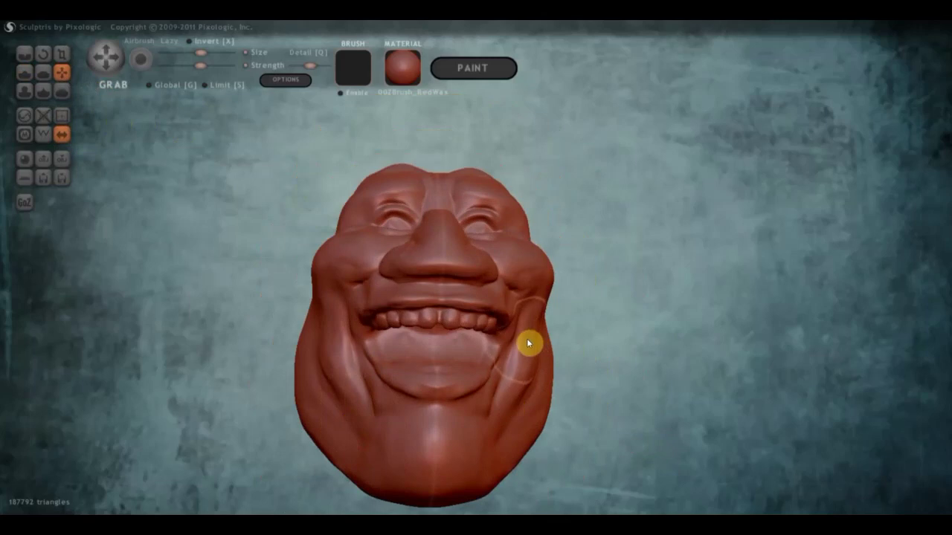
{"action": "left_click_drag", "start_coordinate": [527, 342], "coordinate": [532, 349]}
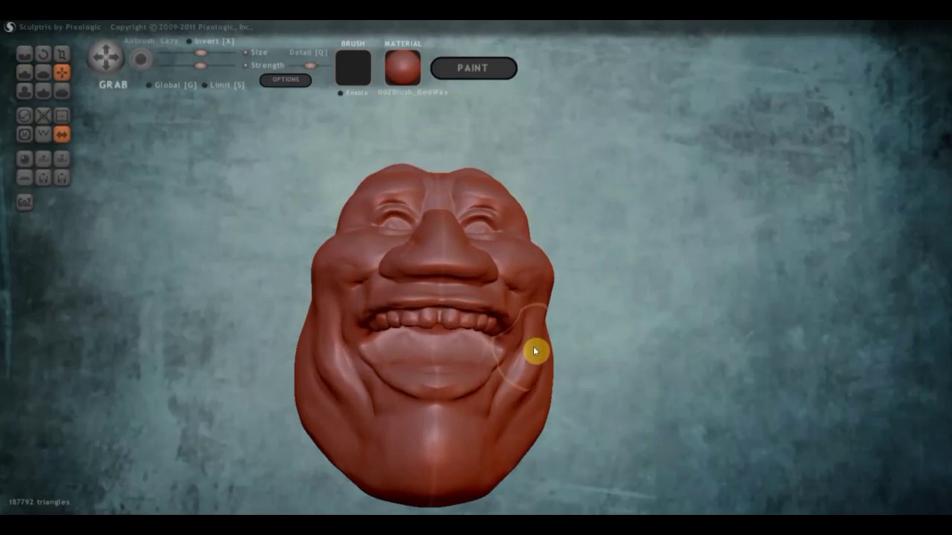
{"action": "key", "text": "ctrl+z"}
{"action": "key", "text": "ctrl+z"}
{"action": "key", "text": "ctrl+z"}
{"action": "key", "text": "ctrl+z"}
Step: Nudge the cheek and reshape the temples, pulling the outline in and the upper temple out
{"action": "scroll", "coordinate": [554, 301], "scroll_direction": "up", "scroll_amount": 3}
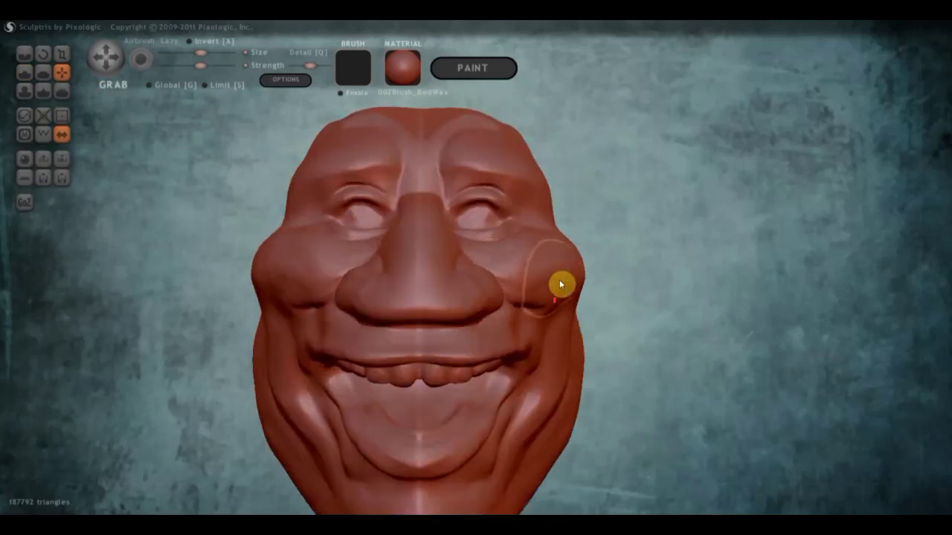
{"action": "mouse_move", "coordinate": [569, 298]}
{"action": "left_mouse_down"}
{"action": "mouse_move", "coordinate": [568, 308]}
{"action": "mouse_move", "coordinate": [582, 287]}
{"action": "left_mouse_up"}
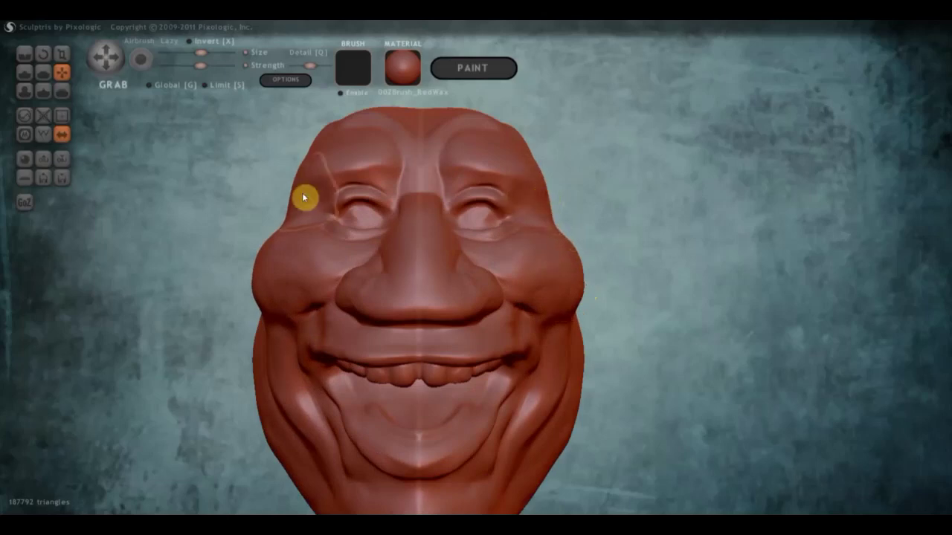
{"action": "left_click_drag", "start_coordinate": [296, 191], "coordinate": [304, 191]}
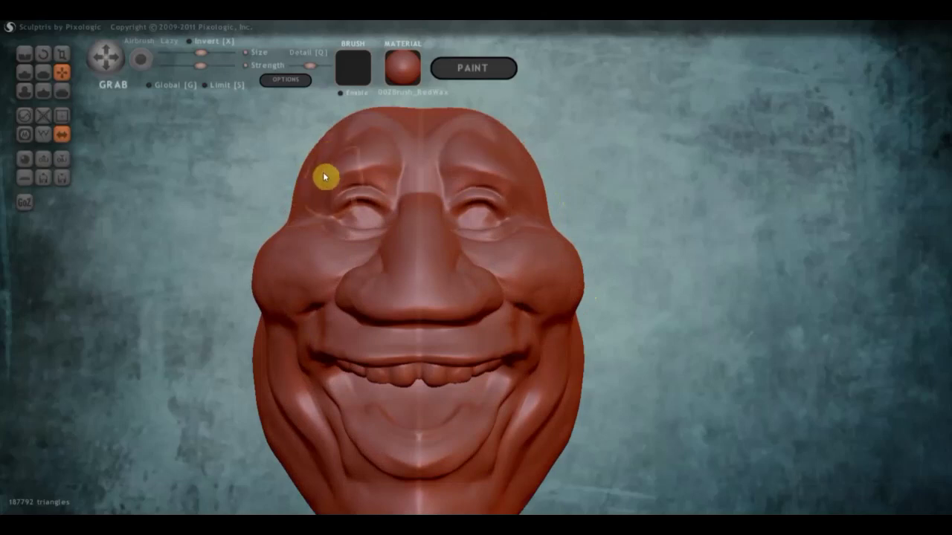
{"action": "left_click_drag", "start_coordinate": [325, 176], "coordinate": [310, 166]}
Step: Orbit the head to inspect the forehead and the top and back of the skull
{"action": "mouse_move", "coordinate": [310, 165]}
{"action": "right_mouse_down"}
{"action": "mouse_move", "coordinate": [330, 219]}
{"action": "mouse_move", "coordinate": [234, 159]}
{"action": "mouse_move", "coordinate": [303, 159]}
{"action": "right_mouse_up"}
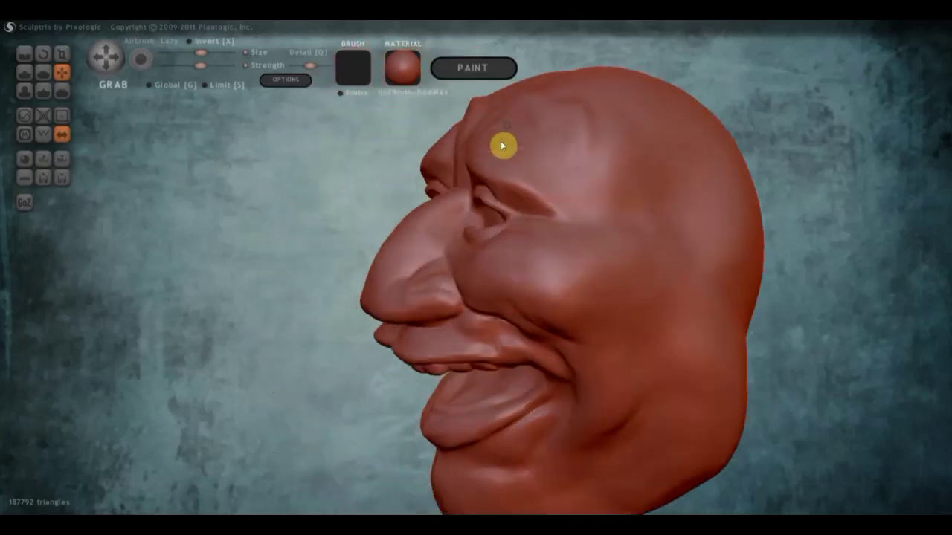
{"action": "mouse_move", "coordinate": [501, 145]}
{"action": "right_mouse_down"}
{"action": "mouse_move", "coordinate": [516, 116]}
{"action": "mouse_move", "coordinate": [543, 161]}
{"action": "mouse_move", "coordinate": [522, 155]}
{"action": "mouse_move", "coordinate": [685, 159]}
{"action": "mouse_move", "coordinate": [552, 148]}
{"action": "mouse_move", "coordinate": [569, 148]}
{"action": "right_mouse_up"}
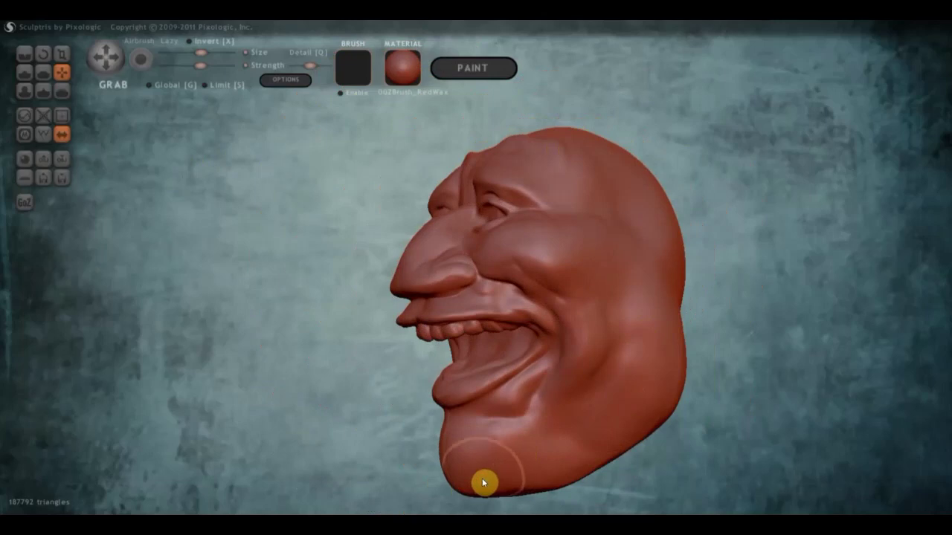
{"action": "left_click_drag", "start_coordinate": [484, 483], "coordinate": [483, 472]}
{"action": "right_click_drag", "start_coordinate": [483, 472], "coordinate": [435, 476]}
{"action": "scroll", "coordinate": [514, 457], "scroll_direction": "down", "scroll_amount": 2}
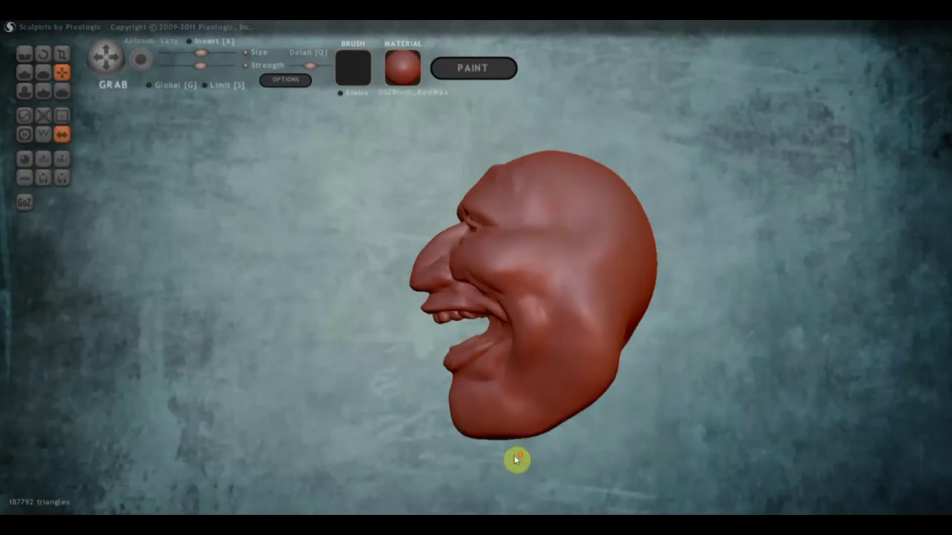
{"action": "right_click_drag", "start_coordinate": [570, 361], "coordinate": [374, 352]}
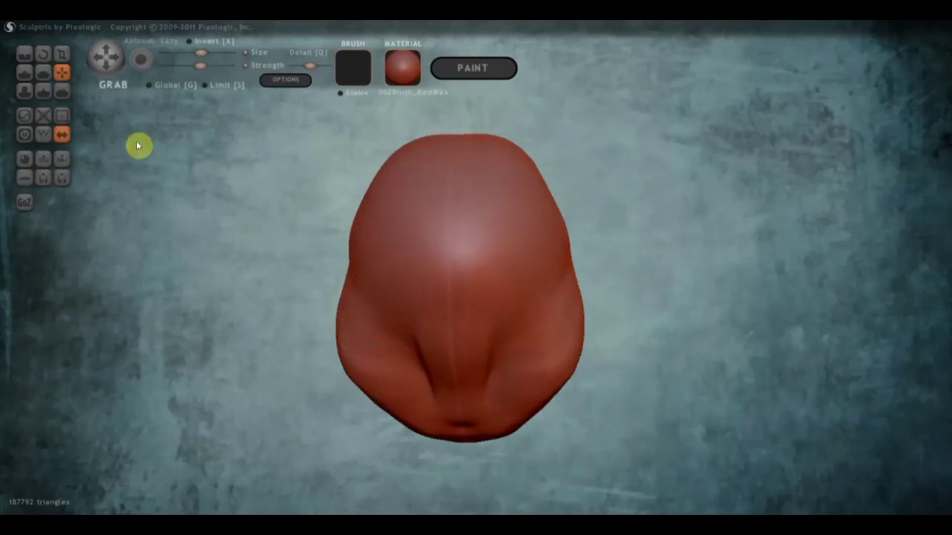
Step: With the Draw brush, raise and enlarge a round mound on the face, extending it left
{"action": "left_click", "coordinate": [27, 72]}
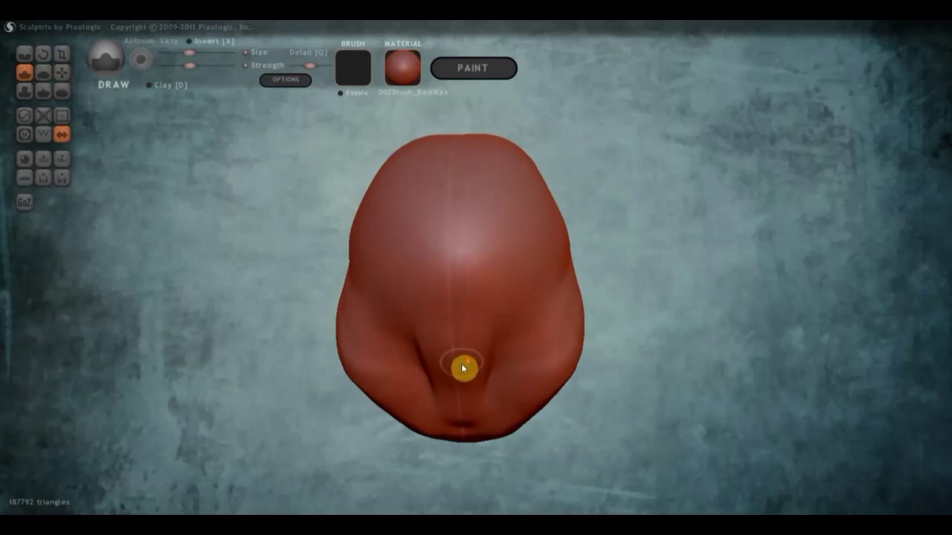
{"action": "scroll", "coordinate": [455, 358], "scroll_direction": "down", "scroll_amount": 2}
{"action": "right_click_drag", "start_coordinate": [451, 354], "coordinate": [453, 263]}
{"action": "left_click_drag", "start_coordinate": [453, 263], "coordinate": [456, 307]}
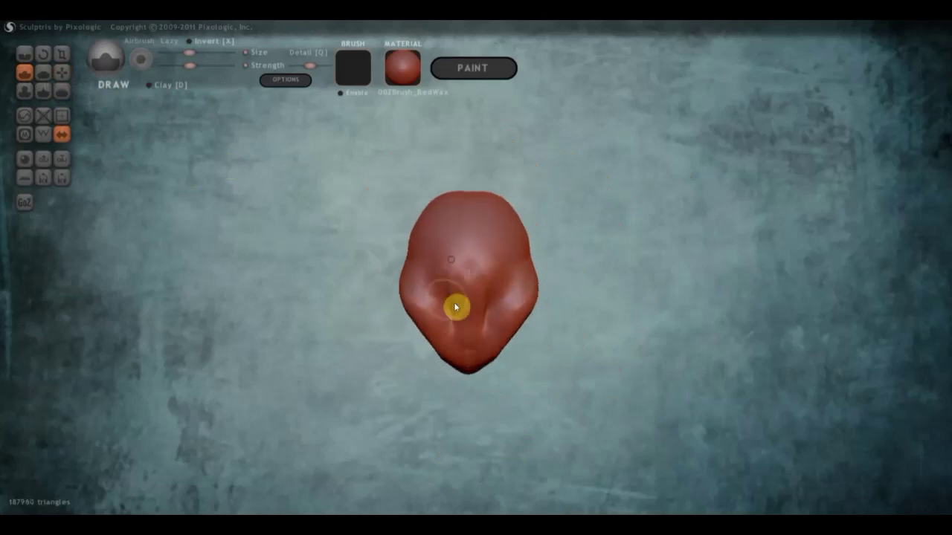
{"action": "mouse_move", "coordinate": [457, 264]}
{"action": "left_mouse_down"}
{"action": "mouse_move", "coordinate": [497, 259]}
{"action": "mouse_move", "coordinate": [454, 298]}
{"action": "mouse_move", "coordinate": [454, 250]}
{"action": "mouse_move", "coordinate": [478, 277]}
{"action": "left_mouse_up"}
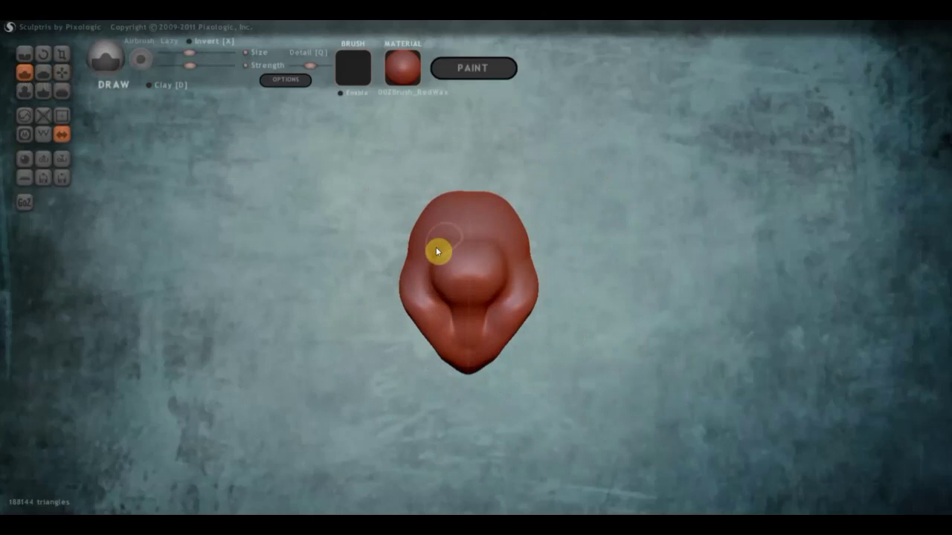
{"action": "mouse_move", "coordinate": [438, 252]}
{"action": "left_mouse_down"}
{"action": "mouse_move", "coordinate": [469, 238]}
{"action": "mouse_move", "coordinate": [438, 240]}
{"action": "mouse_move", "coordinate": [476, 238]}
{"action": "mouse_move", "coordinate": [442, 282]}
{"action": "left_mouse_up"}
{"action": "mouse_move", "coordinate": [461, 244]}
{"action": "left_mouse_down"}
{"action": "mouse_move", "coordinate": [438, 248]}
{"action": "mouse_move", "coordinate": [438, 262]}
{"action": "mouse_move", "coordinate": [446, 258]}
{"action": "left_mouse_up"}
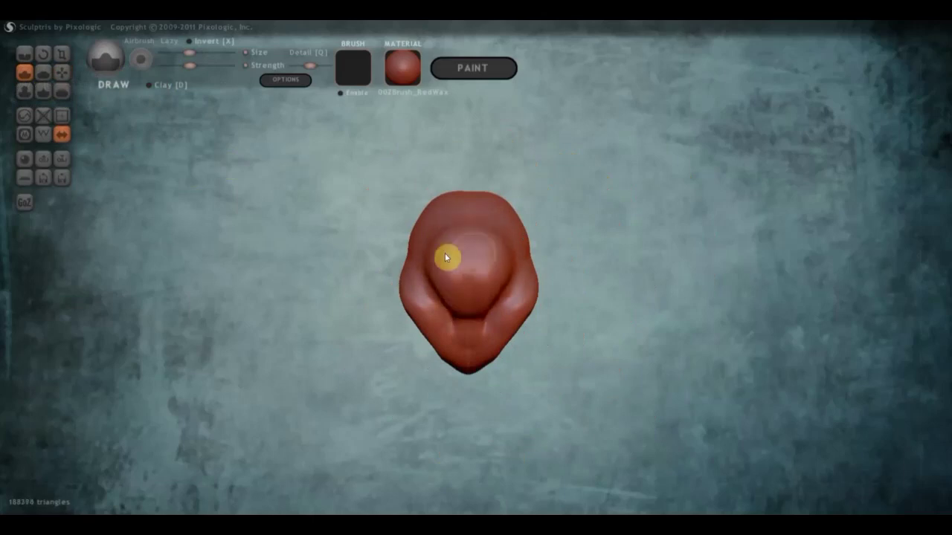
{"action": "left_click_drag", "start_coordinate": [550, 375], "coordinate": [601, 323]}
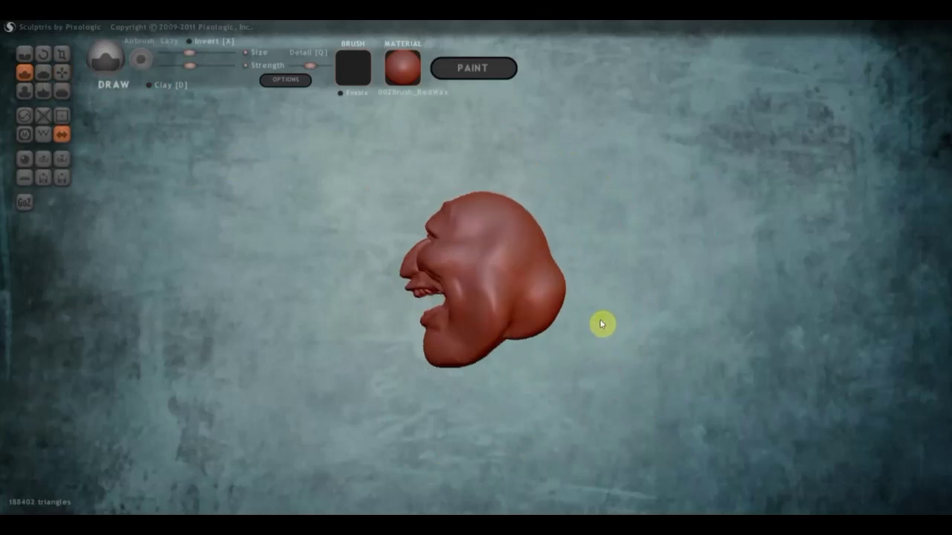
Step: With Grab, pull the lower back and side of the head down and outward
{"action": "left_click", "coordinate": [62, 72]}
{"action": "scroll", "coordinate": [568, 287], "scroll_direction": "up", "scroll_amount": 2}
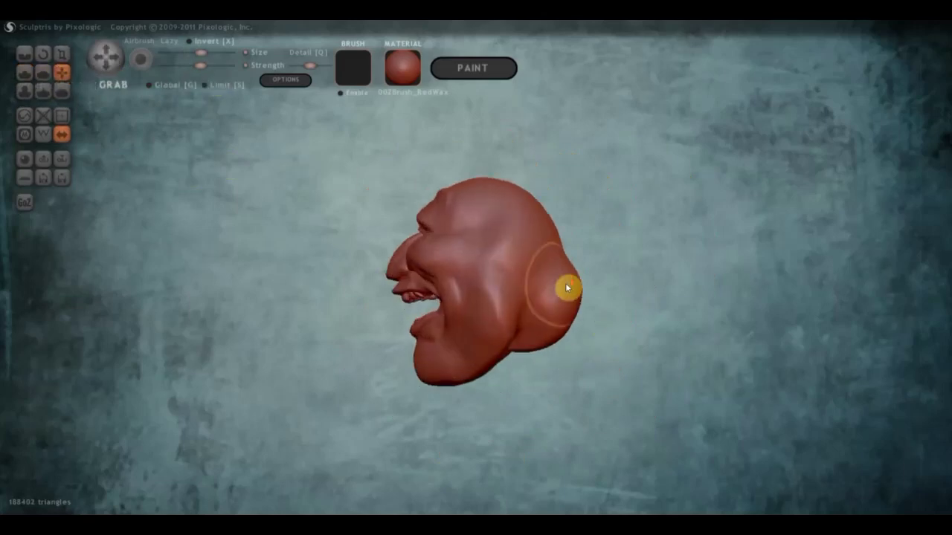
{"action": "mouse_move", "coordinate": [581, 304]}
{"action": "left_mouse_down"}
{"action": "mouse_move", "coordinate": [586, 332]}
{"action": "mouse_move", "coordinate": [558, 350]}
{"action": "mouse_move", "coordinate": [554, 369]}
{"action": "mouse_move", "coordinate": [400, 365]}
{"action": "left_mouse_up"}
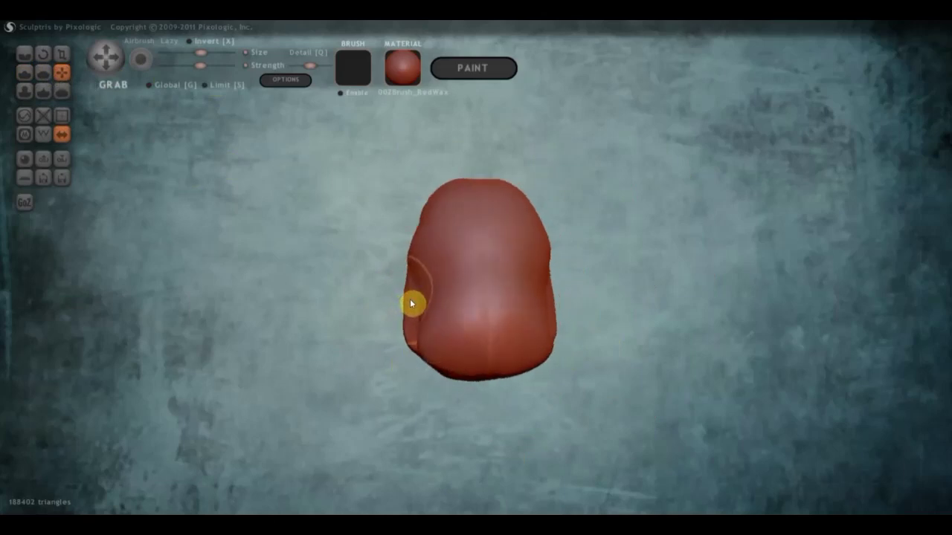
{"action": "left_click_drag", "start_coordinate": [410, 301], "coordinate": [420, 275]}
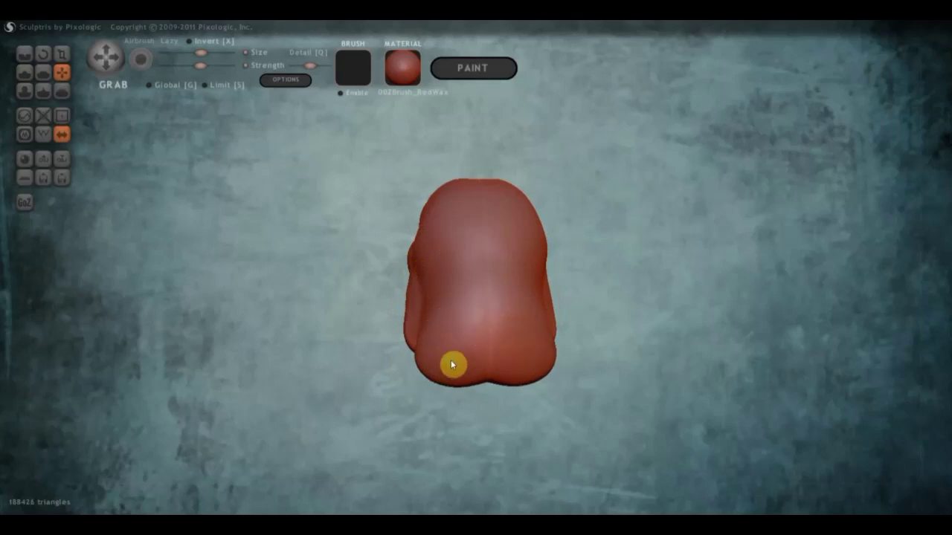
{"action": "mouse_move", "coordinate": [452, 364]}
{"action": "left_mouse_down"}
{"action": "mouse_move", "coordinate": [493, 384]}
{"action": "mouse_move", "coordinate": [540, 379]}
{"action": "left_mouse_up"}
{"action": "right_click_drag", "start_coordinate": [539, 378], "coordinate": [661, 342]}
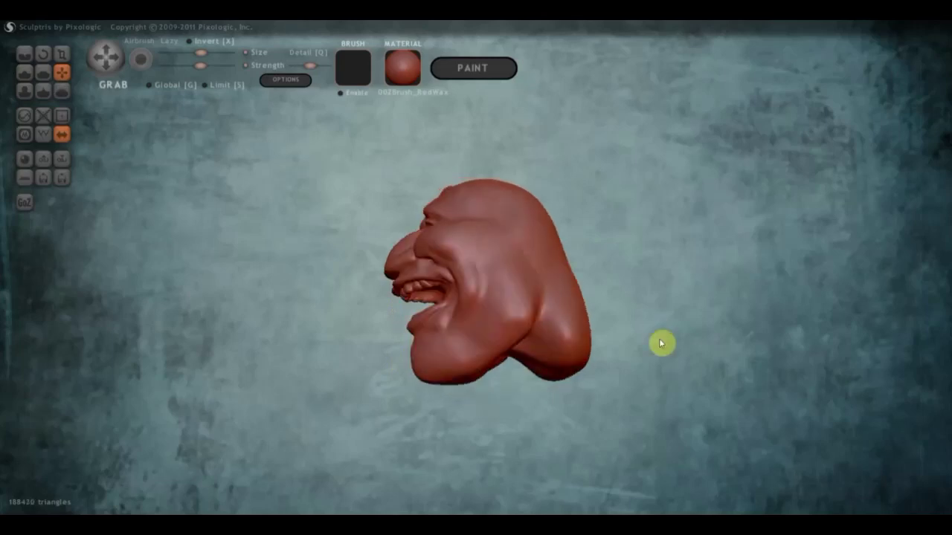
{"action": "mouse_move", "coordinate": [557, 380]}
{"action": "right_mouse_down"}
{"action": "mouse_move", "coordinate": [543, 248]}
{"action": "mouse_move", "coordinate": [420, 325]}
{"action": "right_mouse_up"}
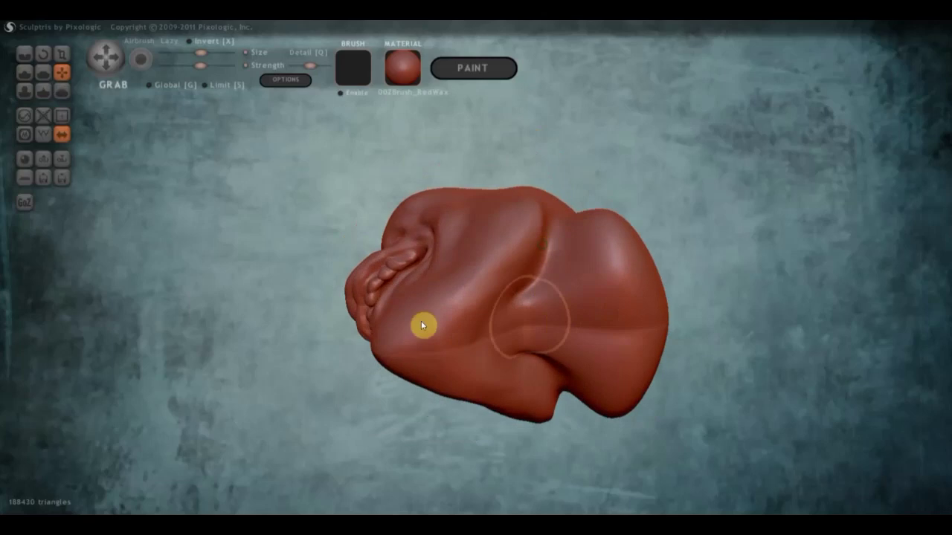
Step: Build up two raised Draw-brush strokes on the side of the head behind the jaw
{"action": "left_click", "coordinate": [25, 72]}
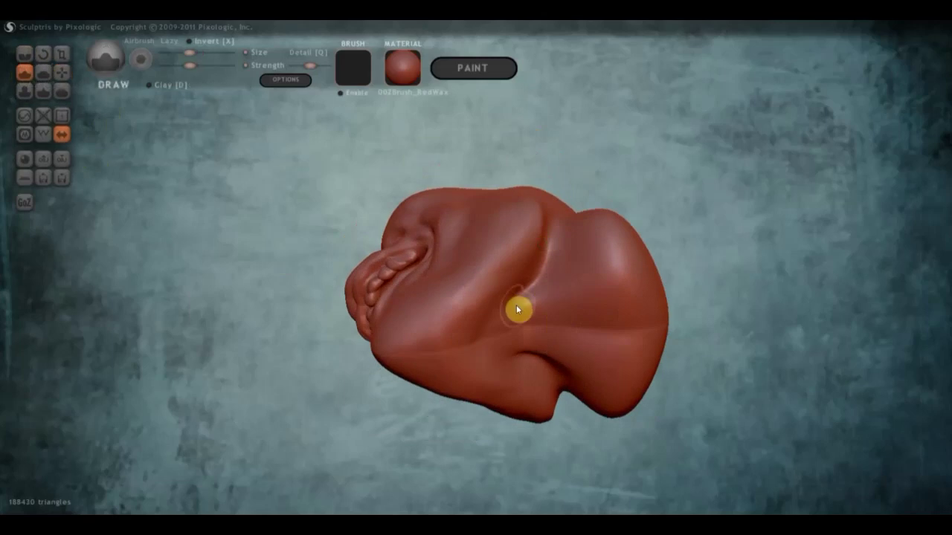
{"action": "scroll", "coordinate": [518, 308], "scroll_direction": "down", "scroll_amount": 3}
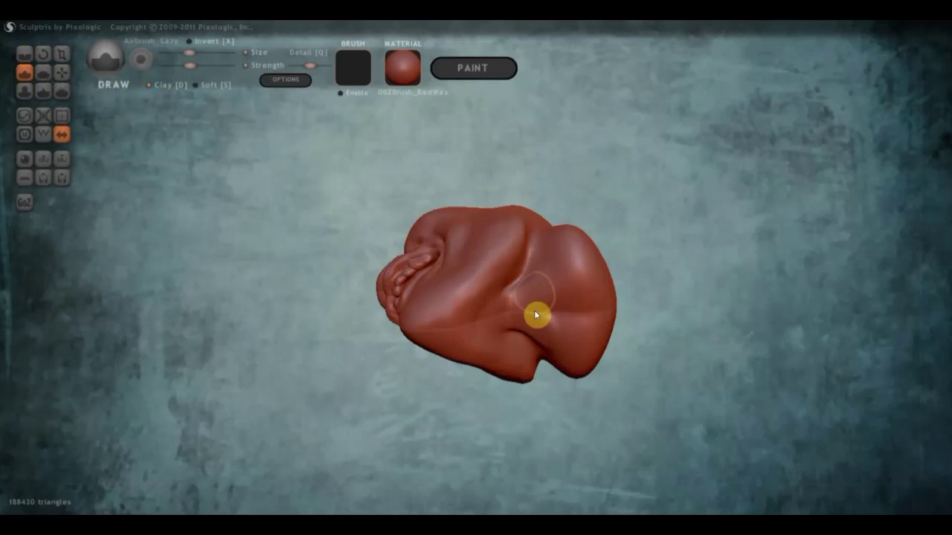
{"action": "left_click_drag", "start_coordinate": [554, 290], "coordinate": [536, 321]}
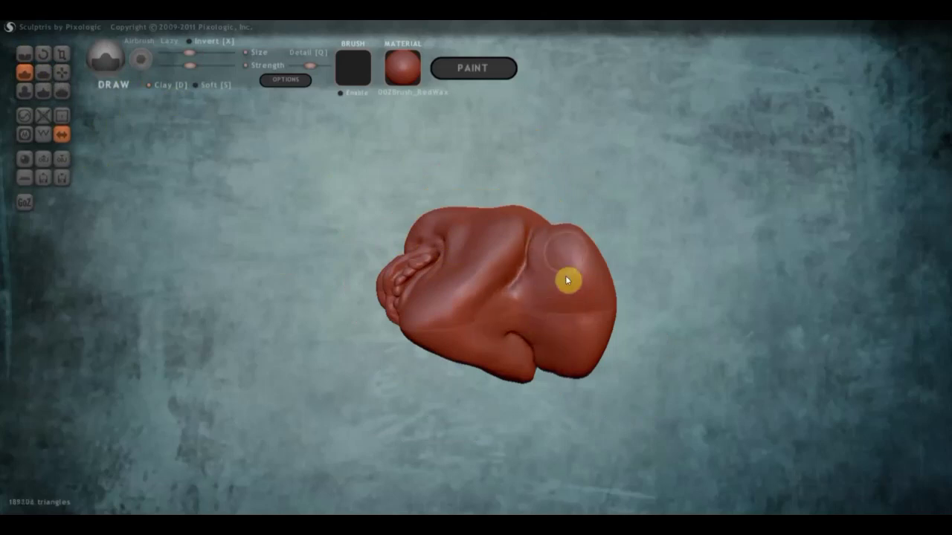
{"action": "left_click_drag", "start_coordinate": [578, 328], "coordinate": [553, 313]}
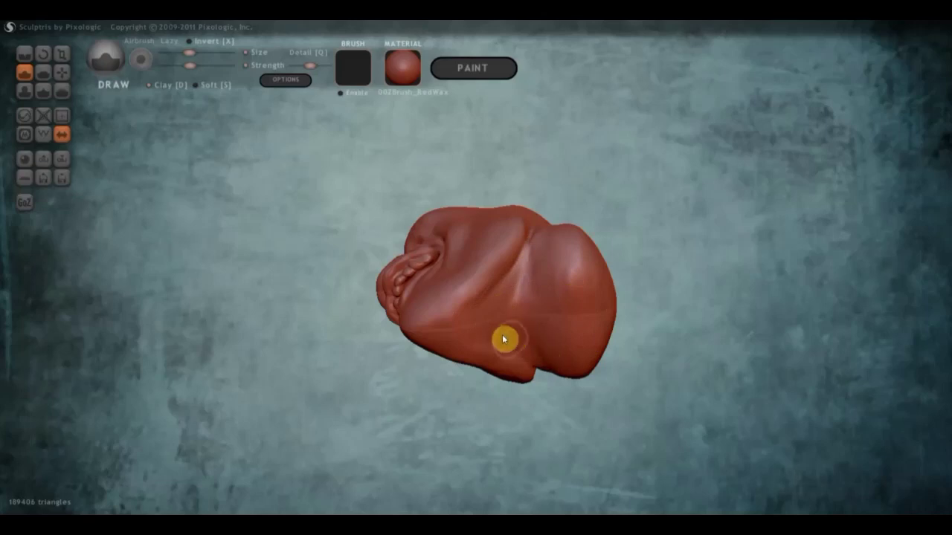
{"action": "mouse_move", "coordinate": [500, 310]}
{"action": "left_mouse_down"}
{"action": "mouse_move", "coordinate": [522, 406]}
{"action": "mouse_move", "coordinate": [522, 365]}
{"action": "mouse_move", "coordinate": [524, 406]}
{"action": "mouse_move", "coordinate": [523, 398]}
{"action": "left_mouse_up"}
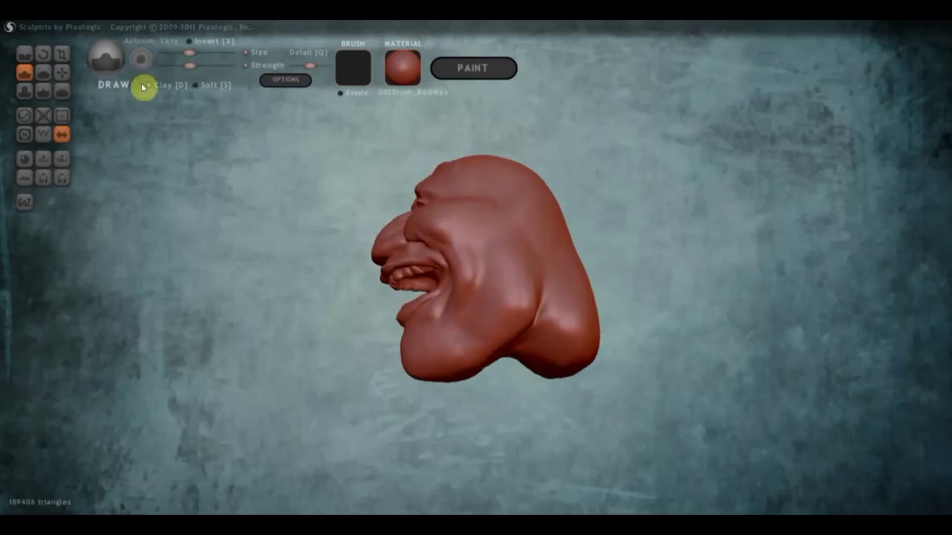
Step: Pull the bottom of the neck down and outward with the Grab brush
{"action": "left_click", "coordinate": [65, 74]}
{"action": "mouse_move", "coordinate": [555, 369]}
{"action": "left_mouse_down"}
{"action": "mouse_move", "coordinate": [511, 390]}
{"action": "mouse_move", "coordinate": [577, 346]}
{"action": "mouse_move", "coordinate": [570, 243]}
{"action": "left_mouse_up"}
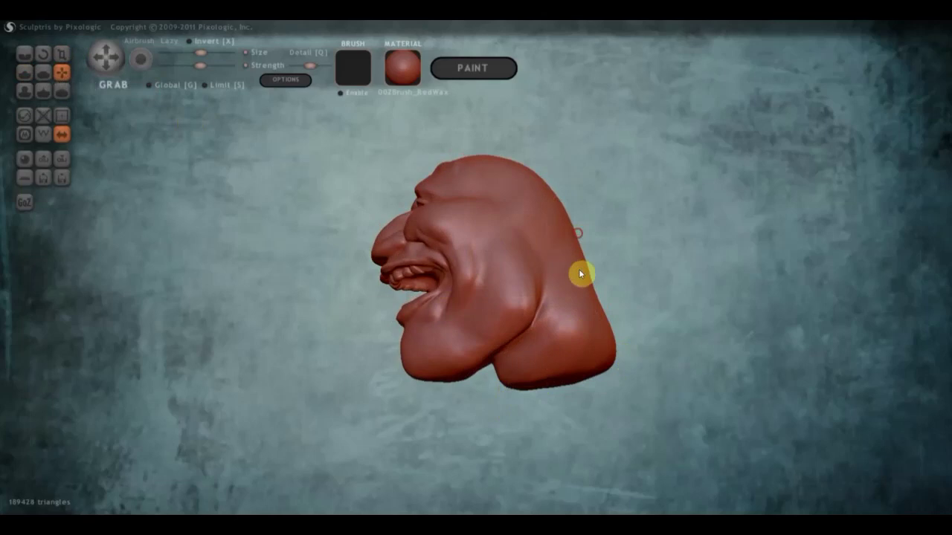
{"action": "mouse_move", "coordinate": [599, 283]}
{"action": "left_mouse_down"}
{"action": "mouse_move", "coordinate": [590, 300]}
{"action": "mouse_move", "coordinate": [499, 321]}
{"action": "left_mouse_up"}
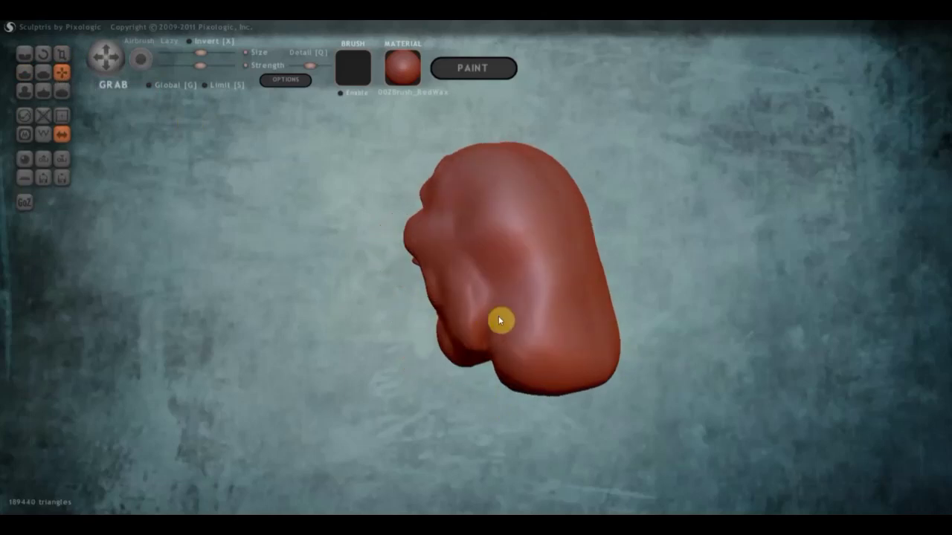
Step: Flatten several patches across the back and crown of the head
{"action": "left_click", "coordinate": [44, 72]}
{"action": "scroll", "coordinate": [507, 220], "scroll_direction": "down", "scroll_amount": 2}
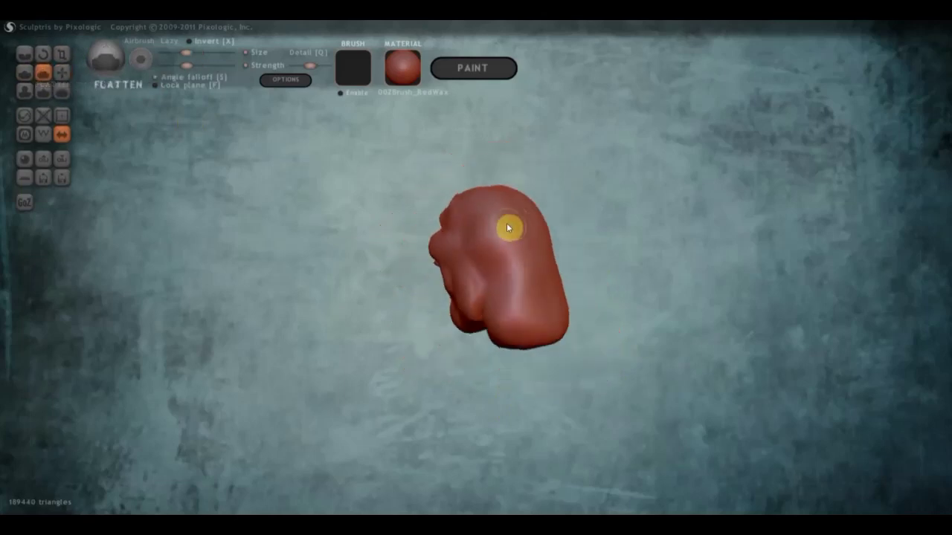
{"action": "scroll", "coordinate": [508, 228], "scroll_direction": "down", "scroll_amount": 1}
{"action": "left_click_drag", "start_coordinate": [499, 220], "coordinate": [514, 277]}
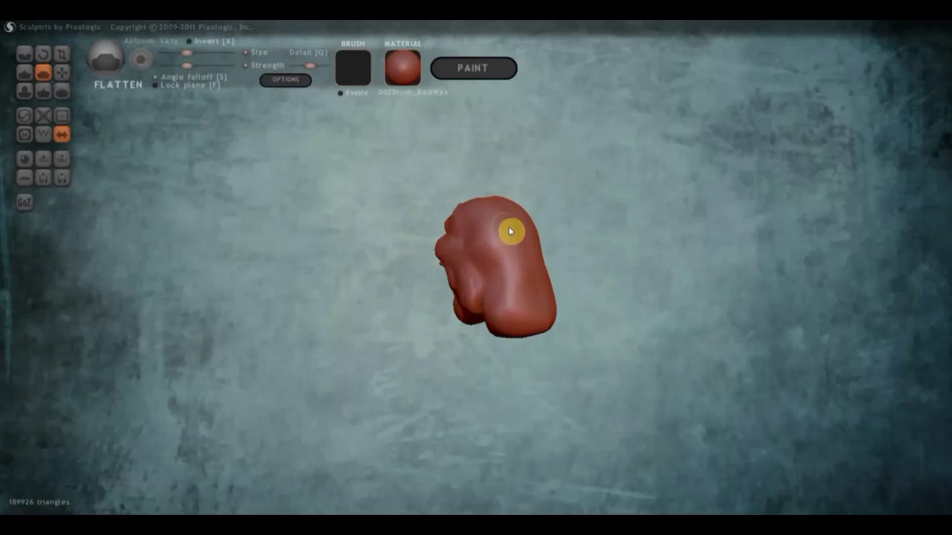
{"action": "left_click_drag", "start_coordinate": [510, 231], "coordinate": [516, 315]}
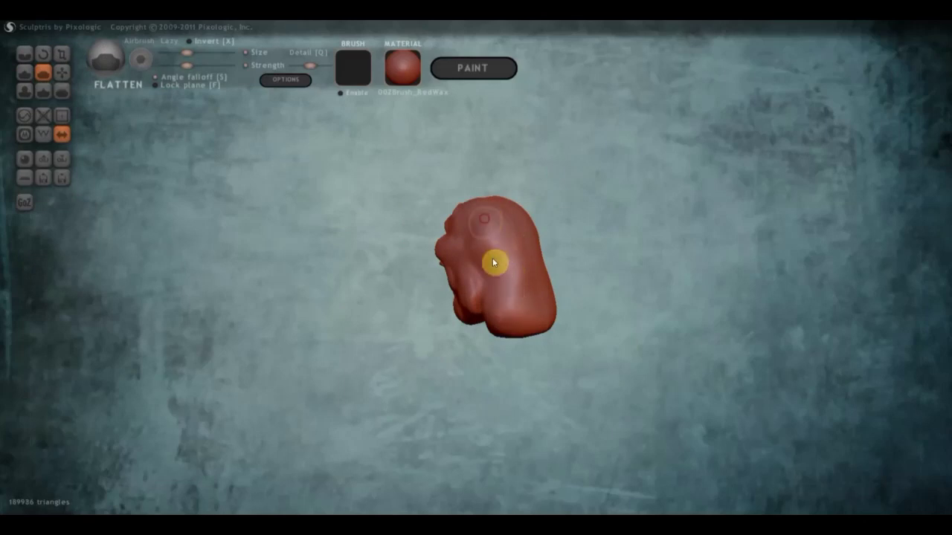
{"action": "left_click_drag", "start_coordinate": [480, 232], "coordinate": [482, 252]}
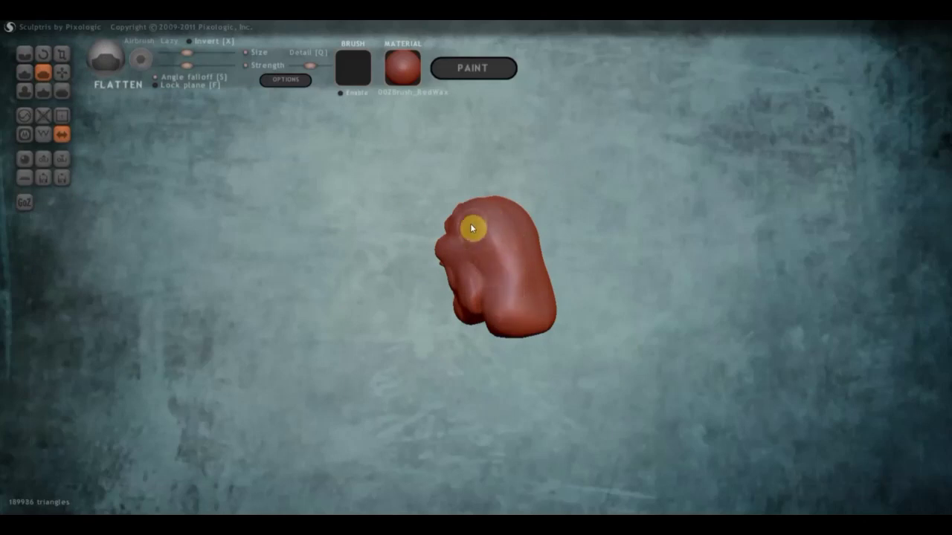
{"action": "left_click_drag", "start_coordinate": [512, 302], "coordinate": [505, 248]}
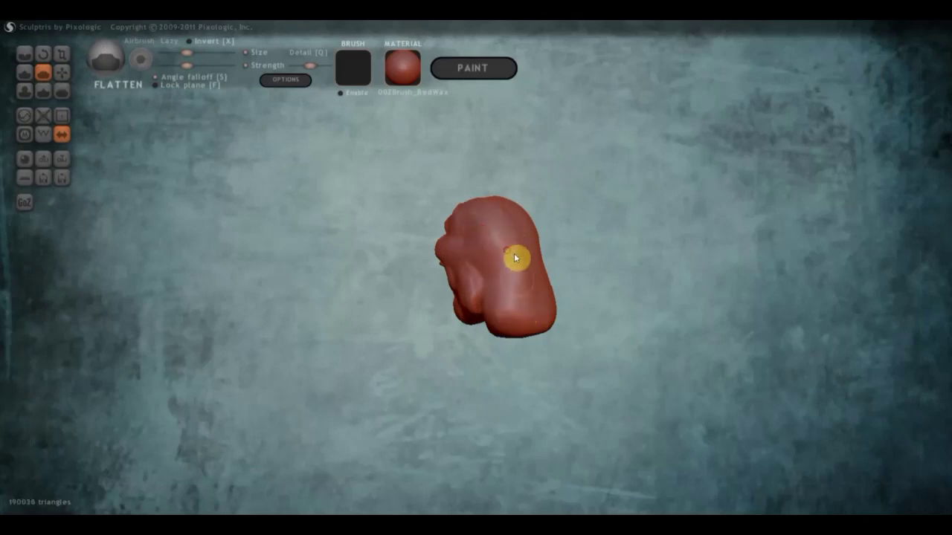
{"action": "mouse_move", "coordinate": [516, 257]}
{"action": "right_mouse_down"}
{"action": "mouse_move", "coordinate": [470, 266]}
{"action": "mouse_move", "coordinate": [488, 201]}
{"action": "right_mouse_up"}
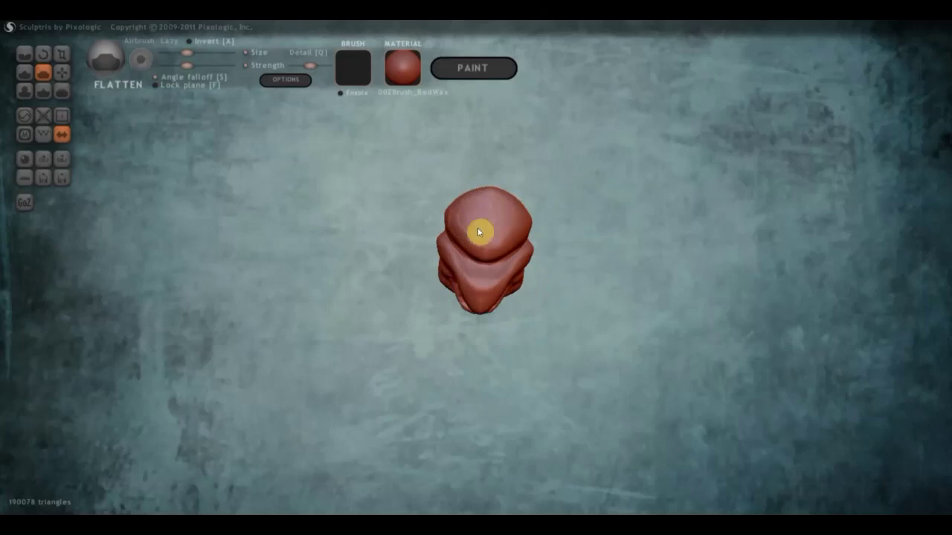
{"action": "mouse_move", "coordinate": [490, 259]}
{"action": "right_mouse_down"}
{"action": "mouse_move", "coordinate": [662, 289]}
{"action": "mouse_move", "coordinate": [603, 261]}
{"action": "mouse_move", "coordinate": [718, 242]}
{"action": "mouse_move", "coordinate": [731, 252]}
{"action": "mouse_move", "coordinate": [530, 289]}
{"action": "mouse_move", "coordinate": [521, 272]}
{"action": "mouse_move", "coordinate": [526, 287]}
{"action": "right_mouse_up"}
{"action": "scroll", "coordinate": [530, 290], "scroll_direction": "up", "scroll_amount": 2}
{"action": "left_click", "coordinate": [62, 71]}
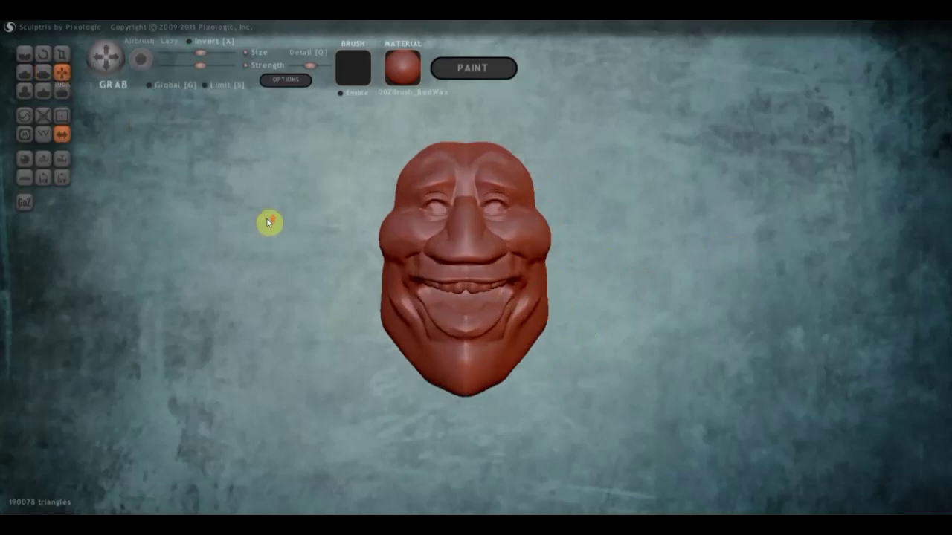
{"action": "mouse_move", "coordinate": [268, 221]}
{"action": "left_mouse_down"}
{"action": "mouse_move", "coordinate": [381, 302]}
{"action": "mouse_move", "coordinate": [365, 280]}
{"action": "left_mouse_up"}
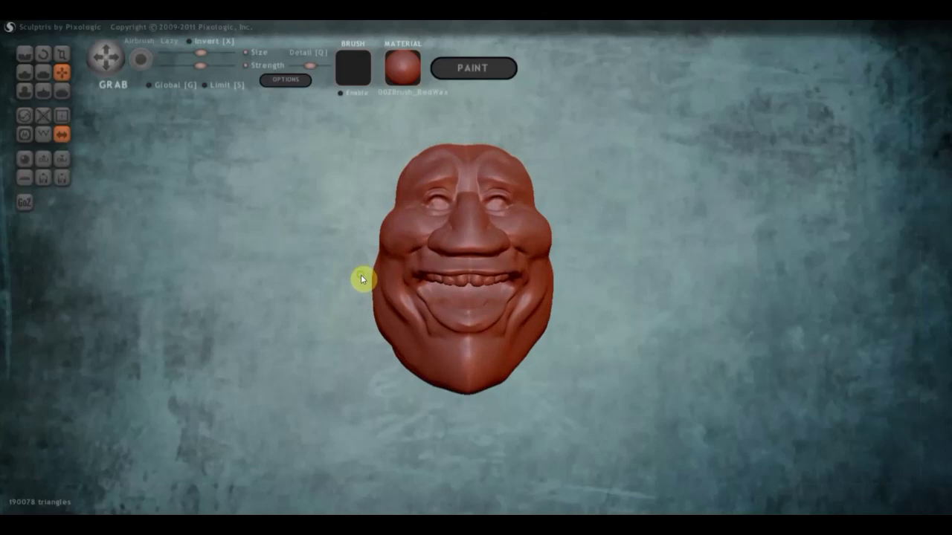
{"action": "mouse_move", "coordinate": [361, 276]}
{"action": "left_mouse_down"}
{"action": "mouse_move", "coordinate": [523, 298]}
{"action": "mouse_move", "coordinate": [395, 251]}
{"action": "mouse_move", "coordinate": [563, 272]}
{"action": "mouse_move", "coordinate": [537, 240]}
{"action": "mouse_move", "coordinate": [546, 229]}
{"action": "mouse_move", "coordinate": [550, 272]}
{"action": "mouse_move", "coordinate": [442, 259]}
{"action": "mouse_move", "coordinate": [424, 267]}
{"action": "left_mouse_up"}
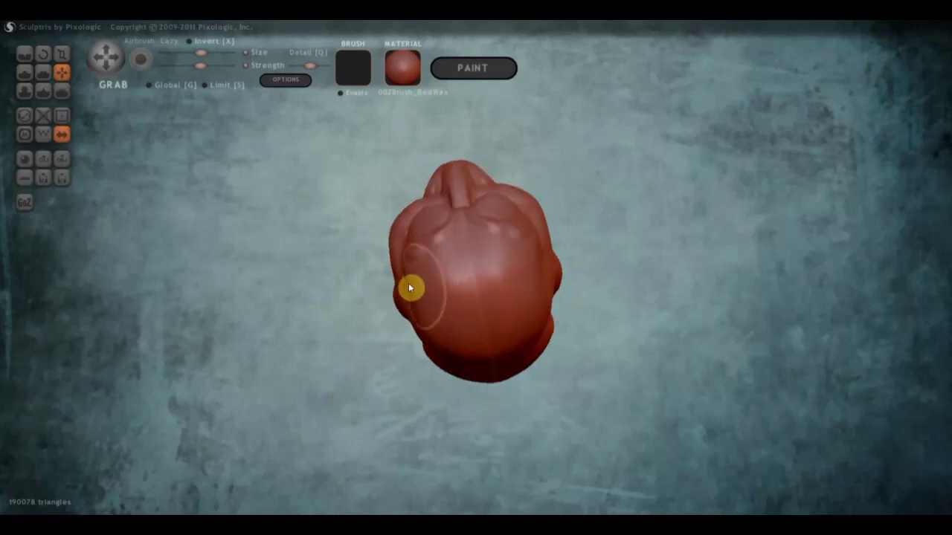
{"action": "right_click_drag", "start_coordinate": [409, 287], "coordinate": [452, 283]}
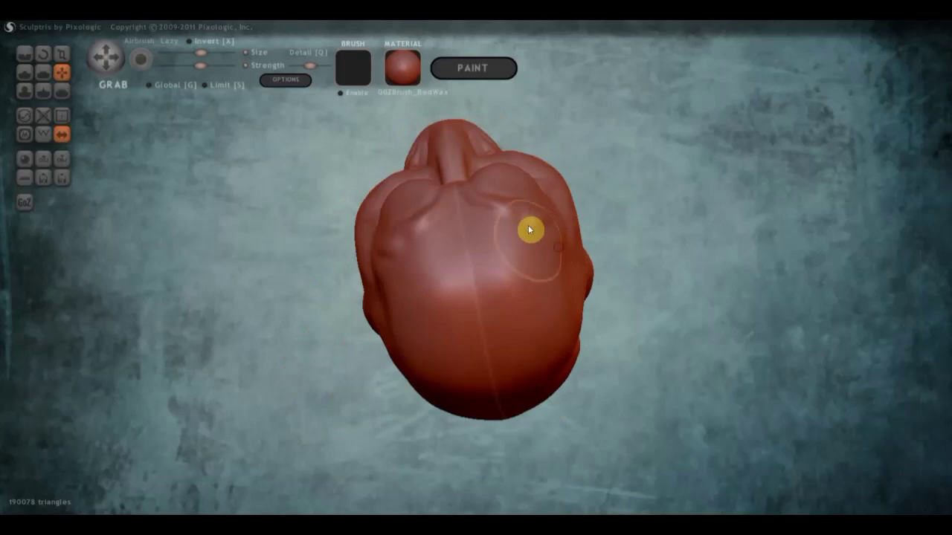
{"action": "mouse_move", "coordinate": [524, 171]}
{"action": "right_mouse_down"}
{"action": "mouse_move", "coordinate": [570, 161]}
{"action": "mouse_move", "coordinate": [523, 104]}
{"action": "mouse_move", "coordinate": [553, 223]}
{"action": "mouse_move", "coordinate": [373, 184]}
{"action": "mouse_move", "coordinate": [350, 170]}
{"action": "mouse_move", "coordinate": [488, 230]}
{"action": "right_mouse_up"}
{"action": "scroll", "coordinate": [448, 225], "scroll_direction": "down", "scroll_amount": 3}
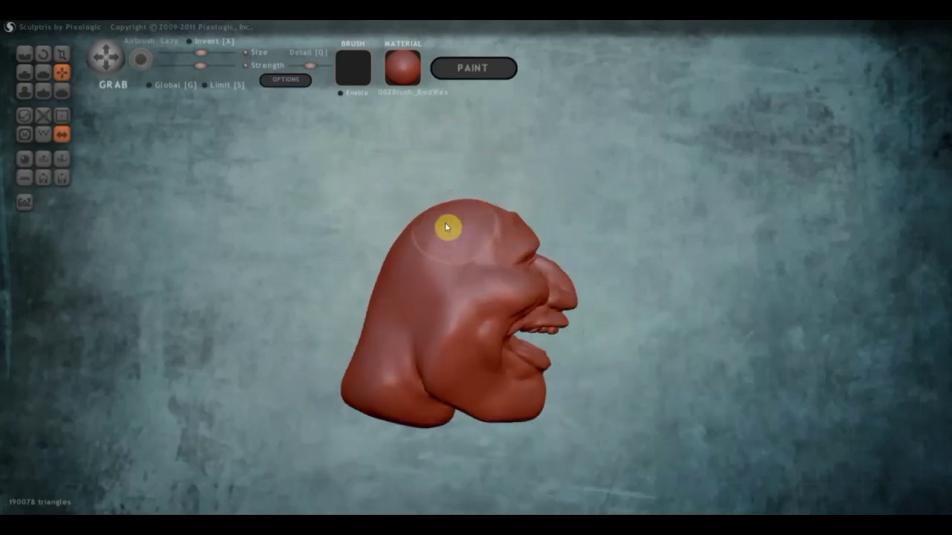
{"action": "scroll", "coordinate": [449, 239], "scroll_direction": "down", "scroll_amount": 1}
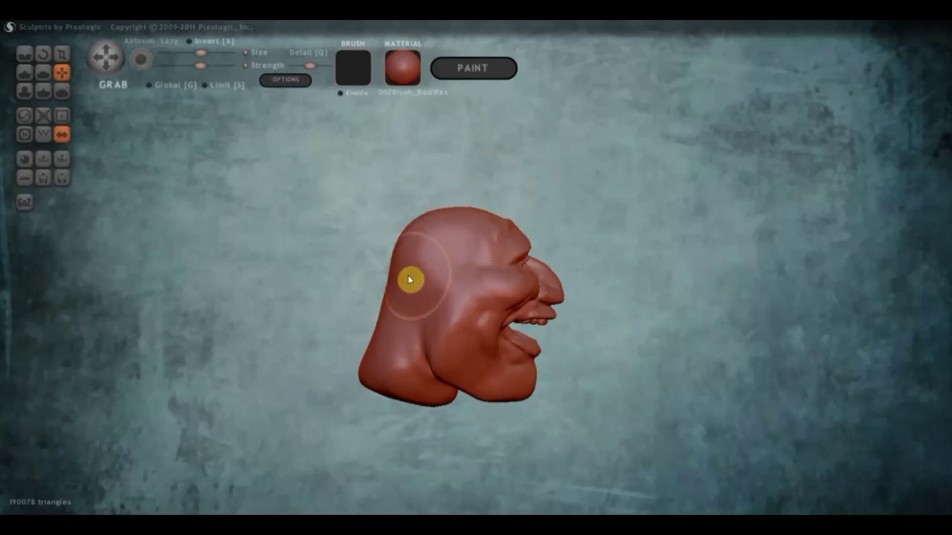
{"action": "mouse_move", "coordinate": [419, 266]}
{"action": "left_mouse_down"}
{"action": "mouse_move", "coordinate": [596, 272]}
{"action": "mouse_move", "coordinate": [472, 286]}
{"action": "mouse_move", "coordinate": [545, 269]}
{"action": "mouse_move", "coordinate": [563, 216]}
{"action": "left_mouse_up"}
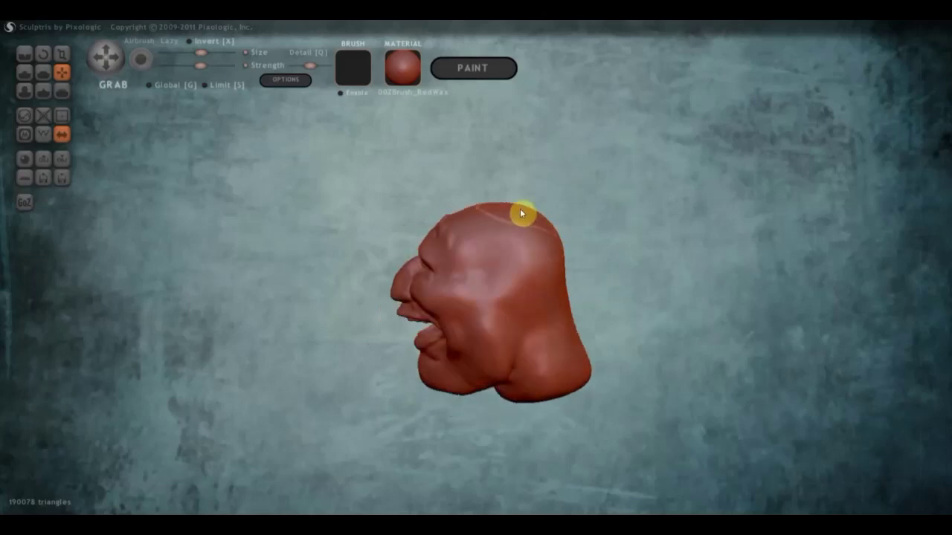
{"action": "right_click_drag", "start_coordinate": [510, 231], "coordinate": [657, 232]}
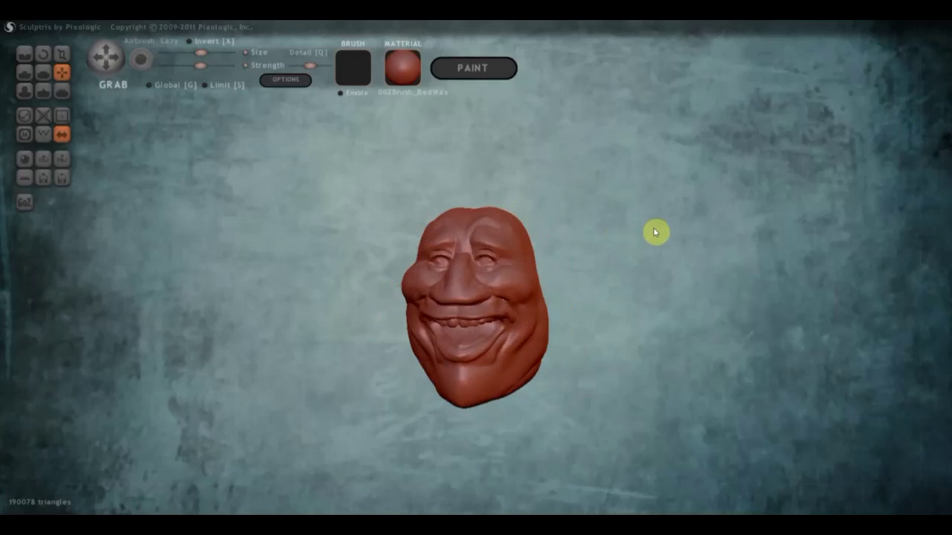
{"action": "right_click_drag", "start_coordinate": [578, 290], "coordinate": [446, 299]}
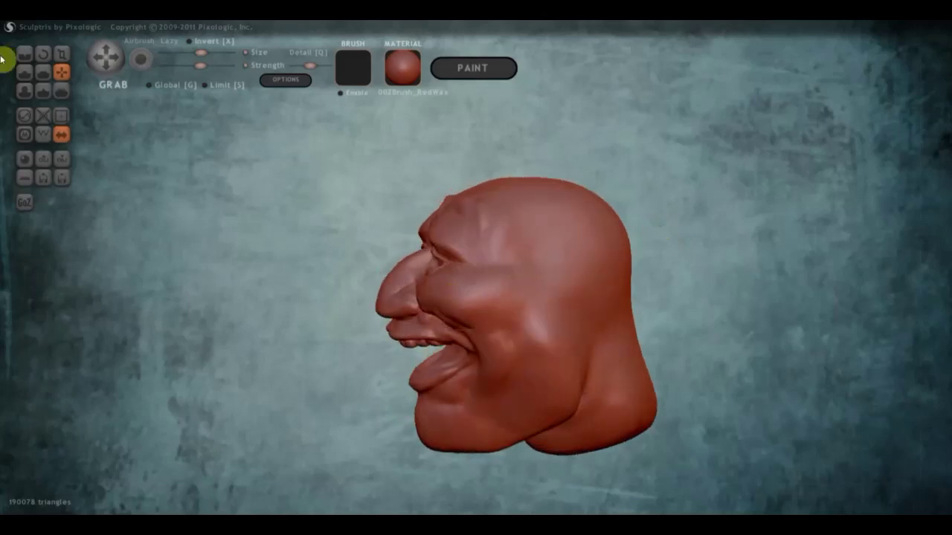
Step: Mask an oval patch on the side of the head where the ear will go
{"action": "left_click", "coordinate": [27, 73]}
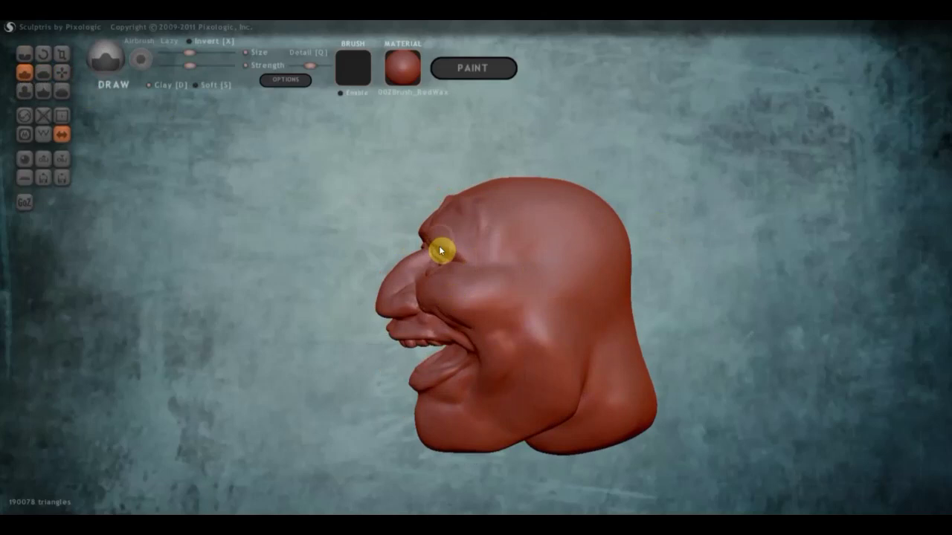
{"action": "key", "text": "m"}
{"action": "mouse_move", "coordinate": [578, 267]}
{"action": "left_mouse_down"}
{"action": "mouse_move", "coordinate": [586, 286]}
{"action": "mouse_move", "coordinate": [599, 281]}
{"action": "left_mouse_up"}
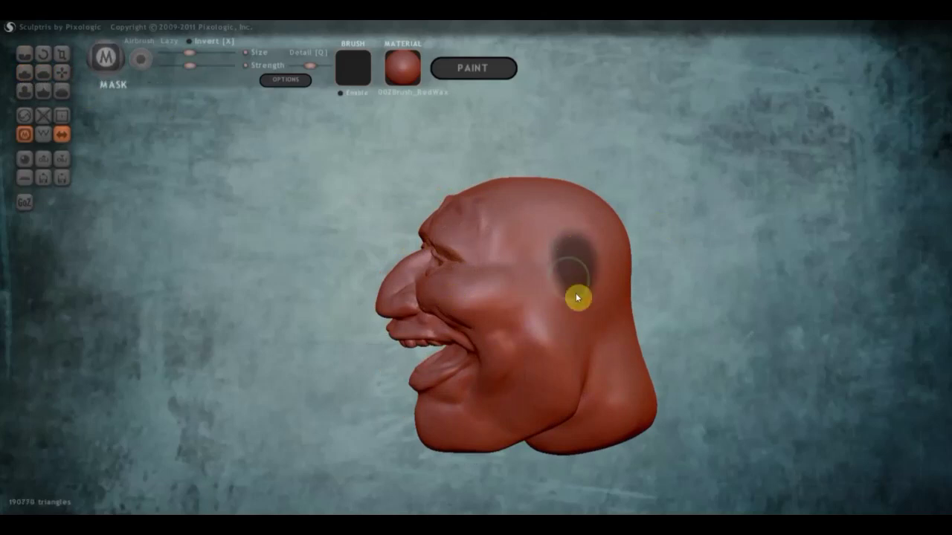
{"action": "key", "text": "m"}
Step: Invert the mask, enable Clay, and build up a rounded ear bump on the patch
{"action": "left_click", "coordinate": [662, 264], "text": "ctrl"}
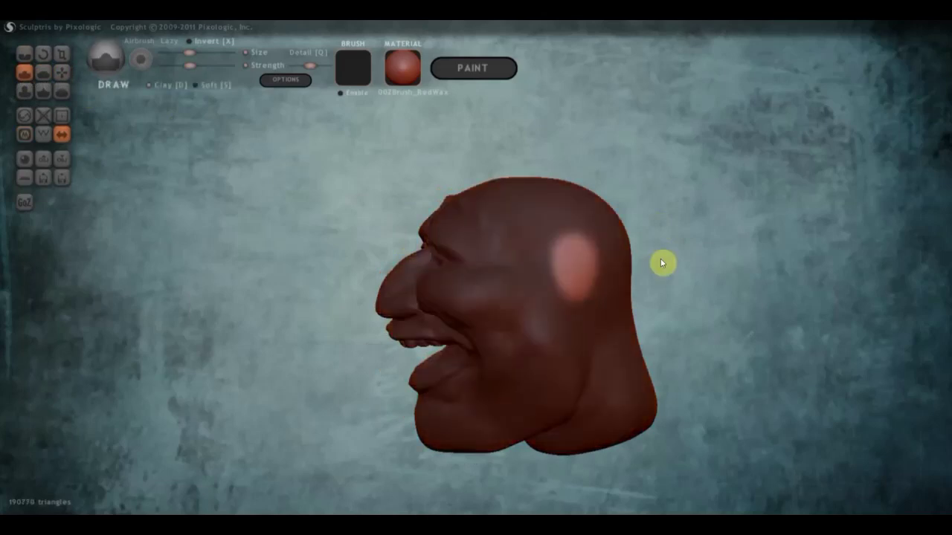
{"action": "scroll", "coordinate": [542, 282], "scroll_direction": "down", "scroll_amount": 2}
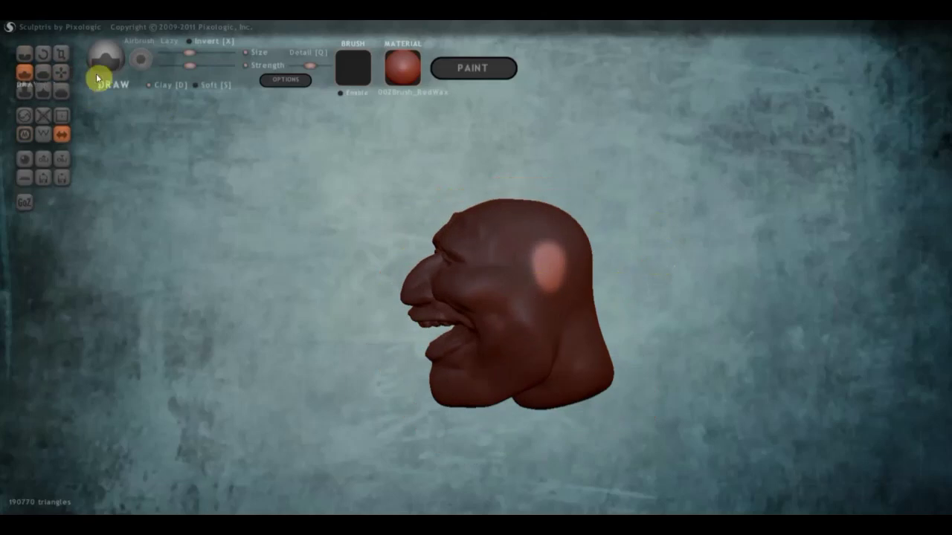
{"action": "left_click", "coordinate": [149, 85]}
{"action": "left_click_drag", "start_coordinate": [554, 258], "coordinate": [557, 278]}
{"action": "right_click_drag", "start_coordinate": [557, 278], "coordinate": [670, 281]}
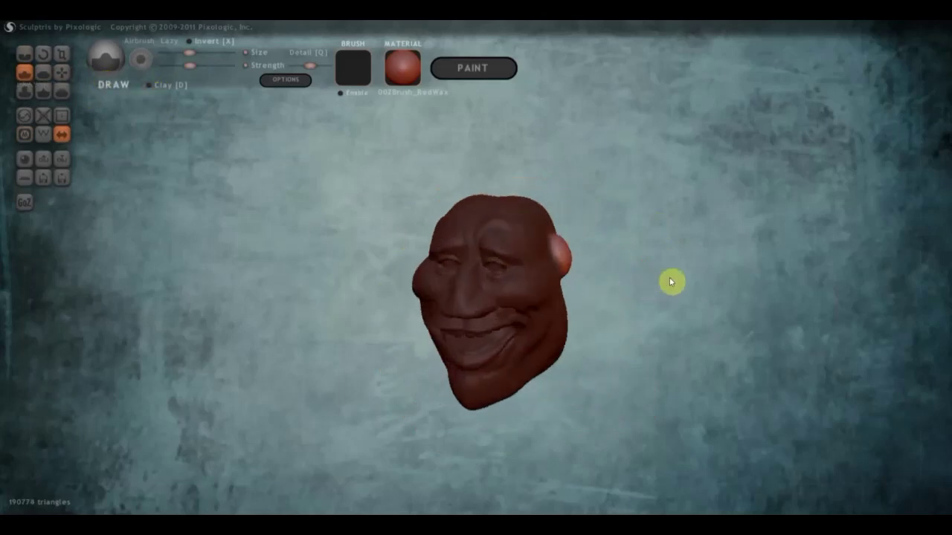
{"action": "mouse_move", "coordinate": [669, 281]}
{"action": "left_mouse_down"}
{"action": "mouse_move", "coordinate": [633, 276]}
{"action": "mouse_move", "coordinate": [652, 272]}
{"action": "left_mouse_up"}
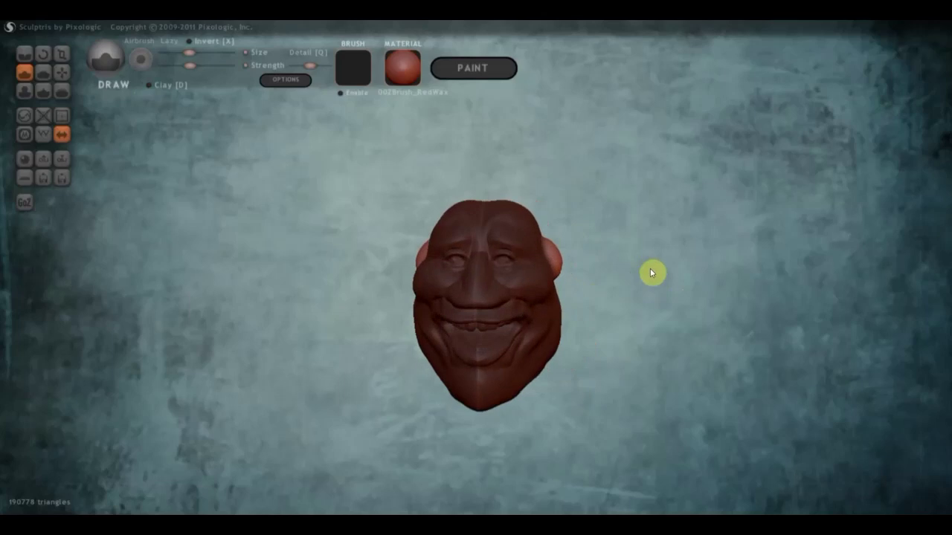
Step: Pull both ear bumps upward into pointed tips with the Grab brush
{"action": "left_click", "coordinate": [62, 78]}
{"action": "scroll", "coordinate": [555, 251], "scroll_direction": "up", "scroll_amount": 2}
{"action": "scroll", "coordinate": [565, 256], "scroll_direction": "up", "scroll_amount": 2}
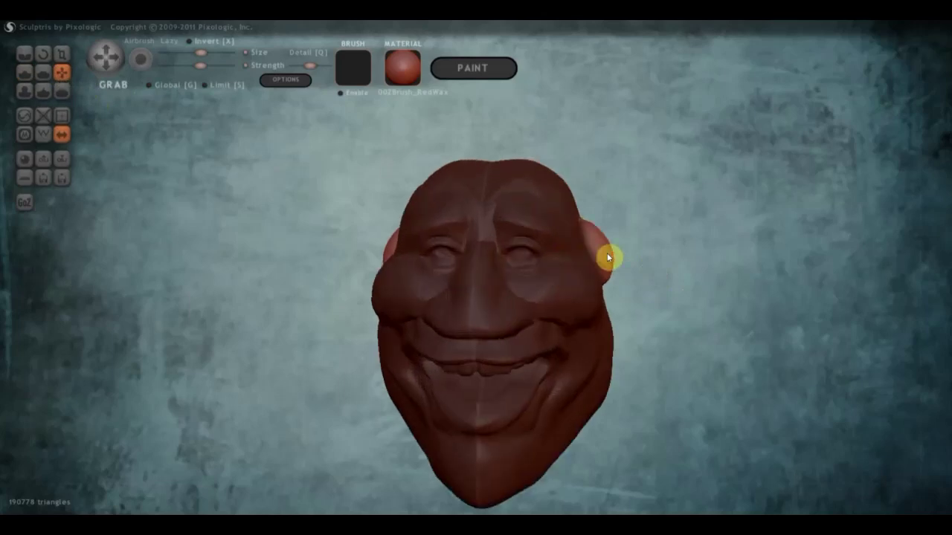
{"action": "left_click_drag", "start_coordinate": [604, 245], "coordinate": [633, 194]}
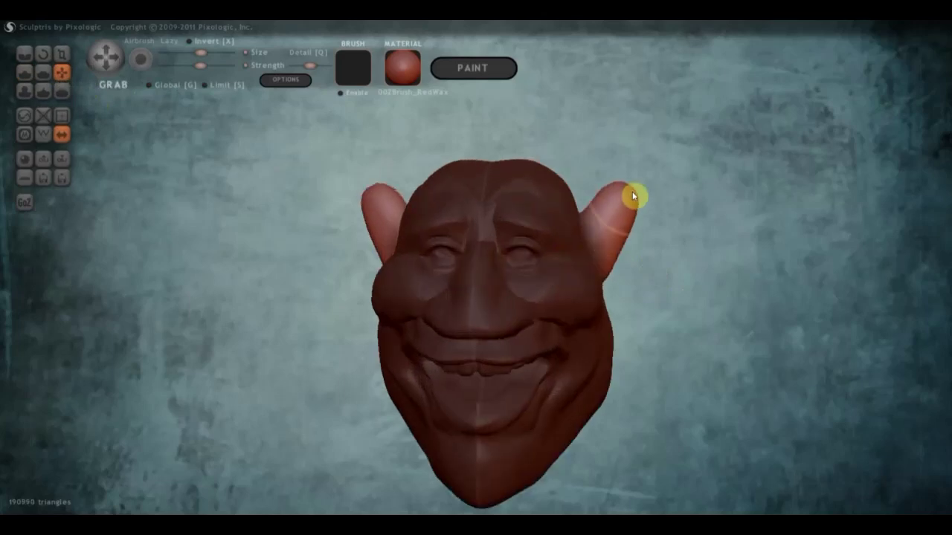
{"action": "left_click_drag", "start_coordinate": [595, 225], "coordinate": [402, 222]}
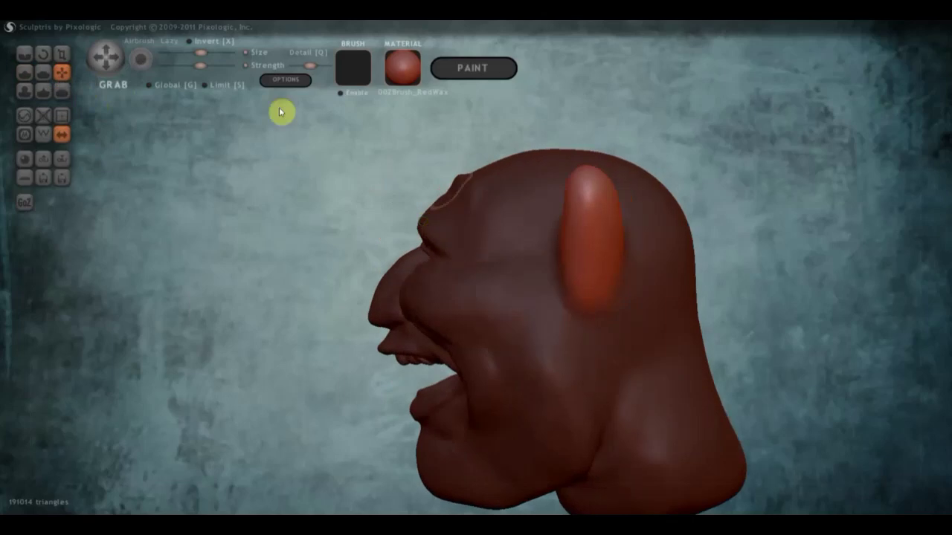
Step: Flatten the ear surfaces with a slightly larger Flatten brush, including the right ear's edge
{"action": "left_click", "coordinate": [43, 72]}
{"action": "scroll", "coordinate": [556, 233], "scroll_direction": "down", "scroll_amount": 2}
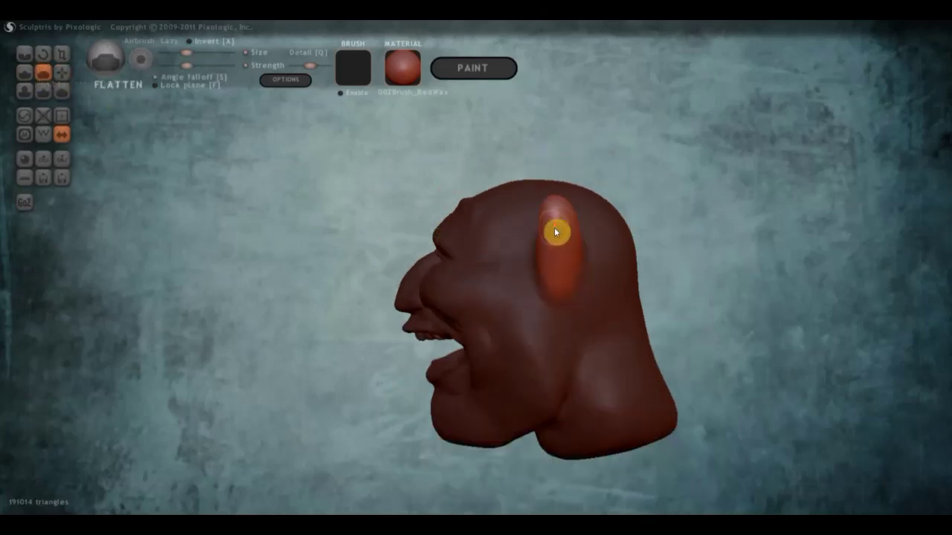
{"action": "left_click_drag", "start_coordinate": [554, 218], "coordinate": [556, 241]}
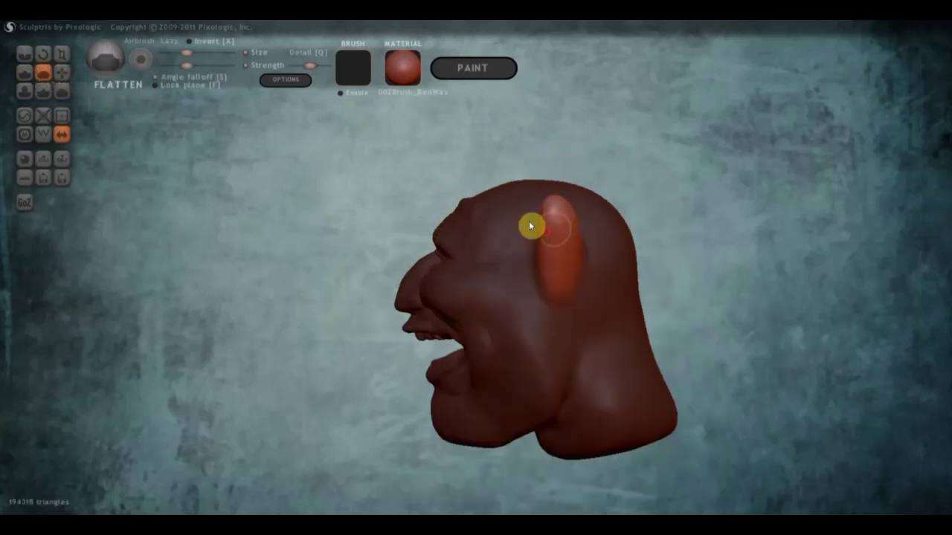
{"action": "left_click_drag", "start_coordinate": [186, 52], "coordinate": [196, 52]}
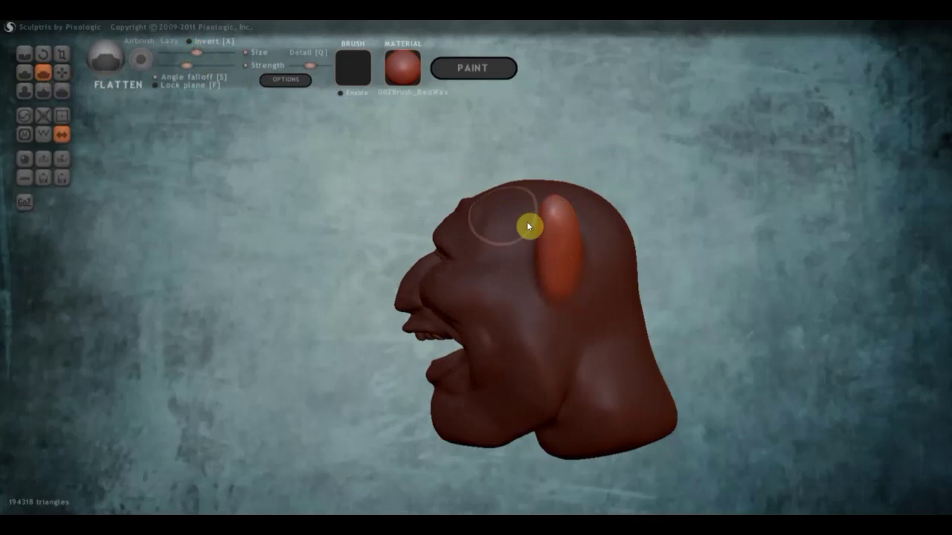
{"action": "left_click_drag", "start_coordinate": [556, 231], "coordinate": [557, 218]}
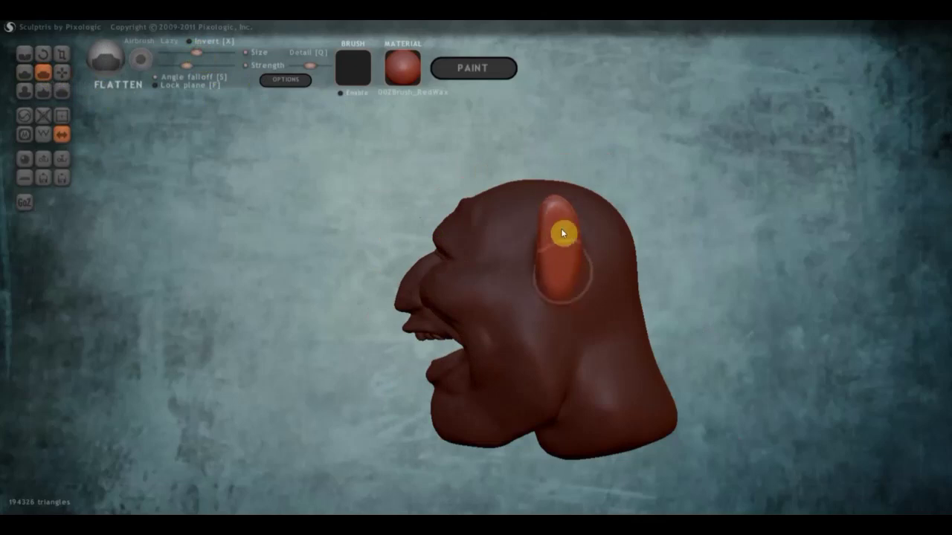
{"action": "mouse_move", "coordinate": [640, 275]}
{"action": "left_mouse_down"}
{"action": "mouse_move", "coordinate": [657, 277]}
{"action": "mouse_move", "coordinate": [643, 251]}
{"action": "left_mouse_up"}
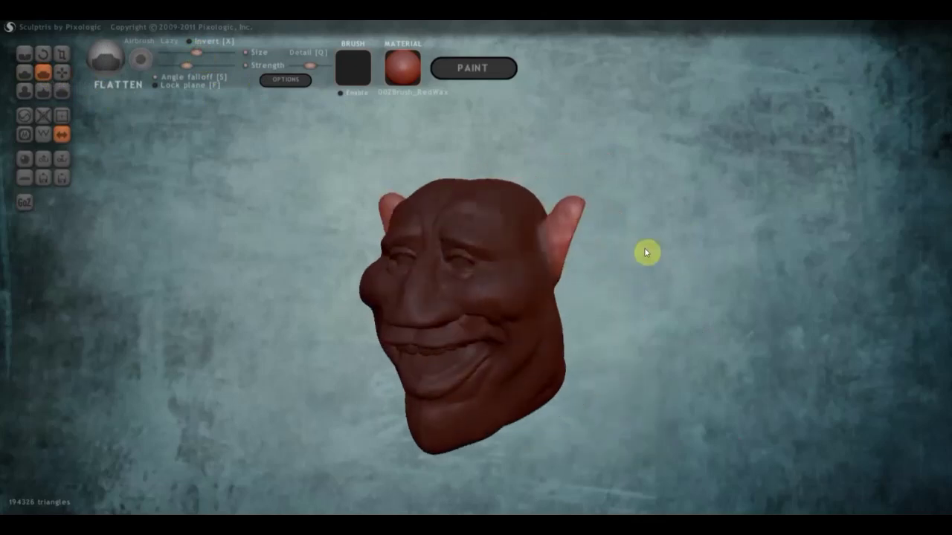
{"action": "scroll", "coordinate": [644, 251], "scroll_direction": "up", "scroll_amount": 3}
{"action": "left_click_drag", "start_coordinate": [603, 223], "coordinate": [646, 154]}
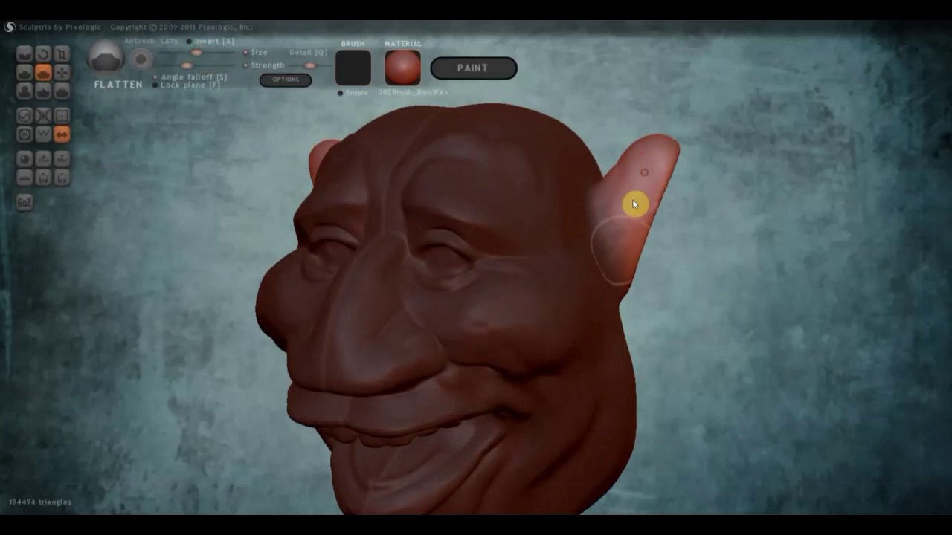
{"action": "left_click_drag", "start_coordinate": [632, 203], "coordinate": [616, 197]}
Step: With a slightly smaller brush, flatten and shape the right and left ears into thin plates
{"action": "mouse_move", "coordinate": [665, 215]}
{"action": "left_mouse_down"}
{"action": "mouse_move", "coordinate": [678, 275]}
{"action": "mouse_move", "coordinate": [612, 124]}
{"action": "left_mouse_up"}
{"action": "scroll", "coordinate": [612, 123], "scroll_direction": "down", "scroll_amount": 2}
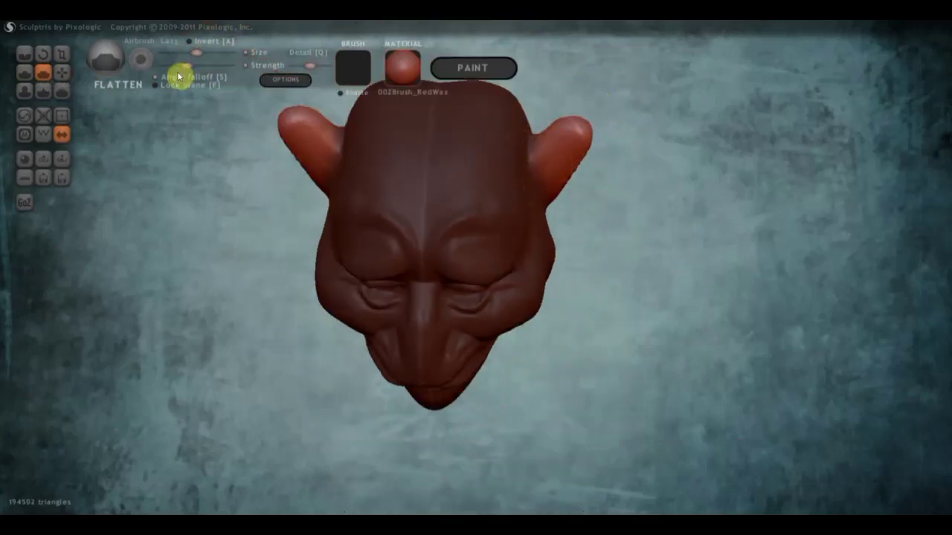
{"action": "left_click_drag", "start_coordinate": [196, 52], "coordinate": [186, 53]}
{"action": "mouse_move", "coordinate": [559, 139]}
{"action": "left_mouse_down"}
{"action": "mouse_move", "coordinate": [531, 172]}
{"action": "mouse_move", "coordinate": [580, 132]}
{"action": "mouse_move", "coordinate": [572, 160]}
{"action": "mouse_move", "coordinate": [456, 164]}
{"action": "mouse_move", "coordinate": [234, 125]}
{"action": "left_mouse_up"}
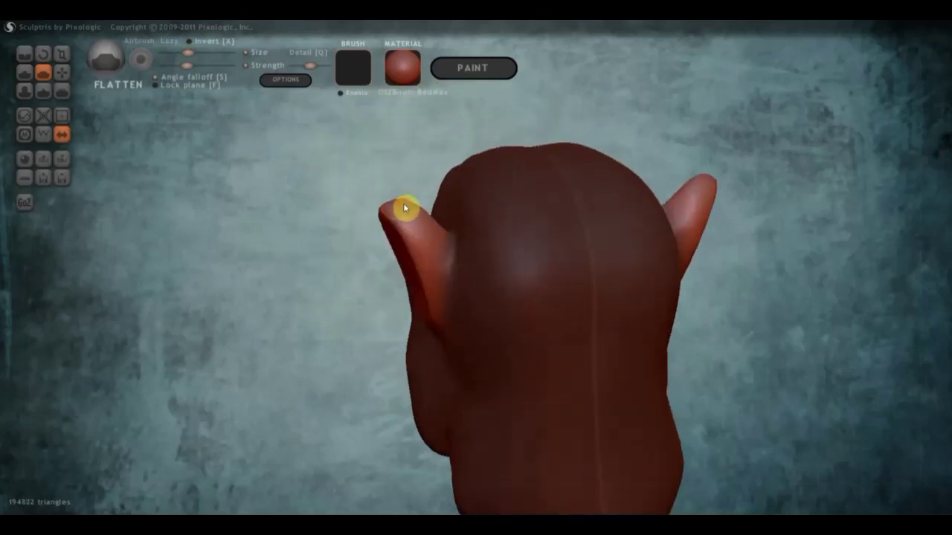
{"action": "mouse_move", "coordinate": [404, 208]}
{"action": "left_mouse_down"}
{"action": "mouse_move", "coordinate": [442, 248]}
{"action": "mouse_move", "coordinate": [432, 265]}
{"action": "mouse_move", "coordinate": [467, 253]}
{"action": "left_mouse_up"}
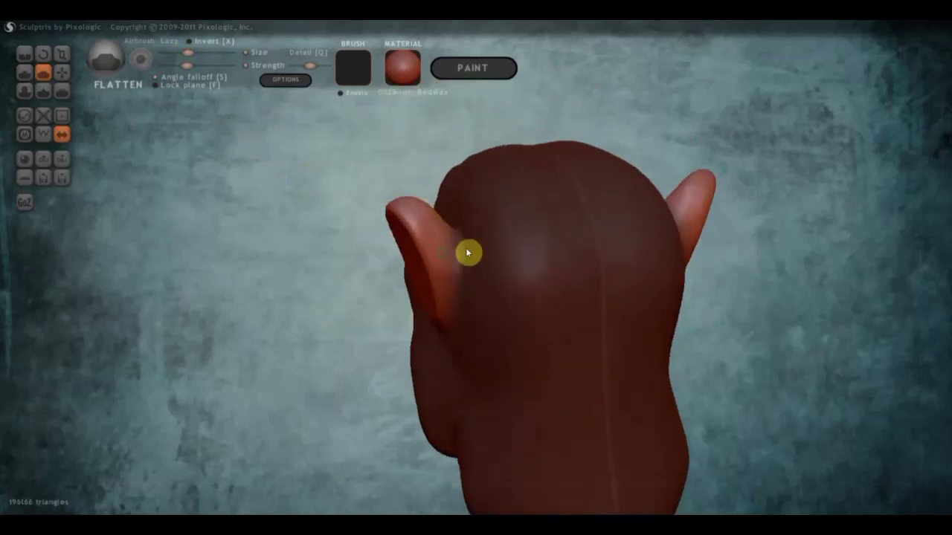
{"action": "right_click_drag", "start_coordinate": [467, 253], "coordinate": [556, 224]}
Step: Carve a deep hollow inside the left ear with the Draw brush, leaving a raised rim
{"action": "left_click", "coordinate": [24, 72]}
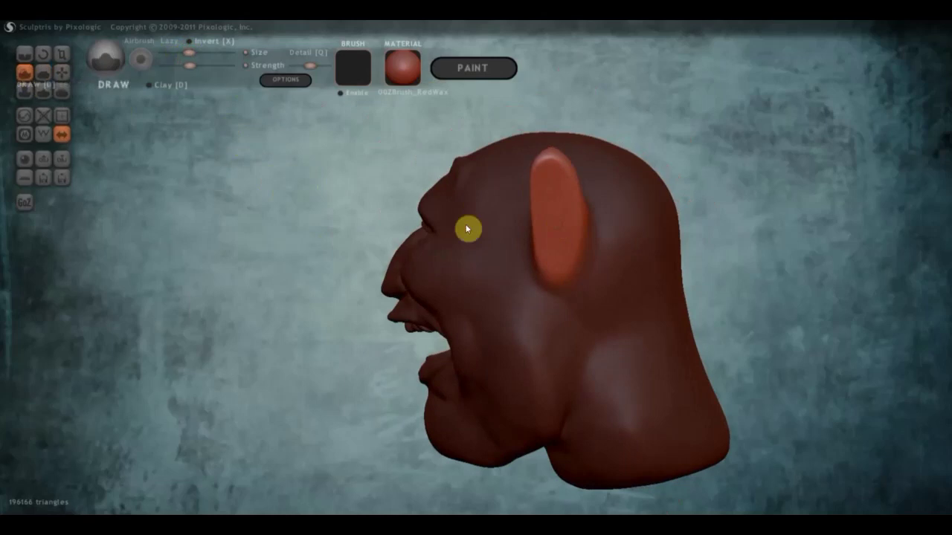
{"action": "mouse_move", "coordinate": [538, 200]}
{"action": "left_mouse_down"}
{"action": "mouse_move", "coordinate": [558, 250]}
{"action": "mouse_move", "coordinate": [556, 186]}
{"action": "mouse_move", "coordinate": [561, 236]}
{"action": "left_mouse_up"}
{"action": "mouse_move", "coordinate": [571, 293]}
{"action": "left_mouse_down"}
{"action": "mouse_move", "coordinate": [552, 183]}
{"action": "mouse_move", "coordinate": [545, 226]}
{"action": "left_mouse_up"}
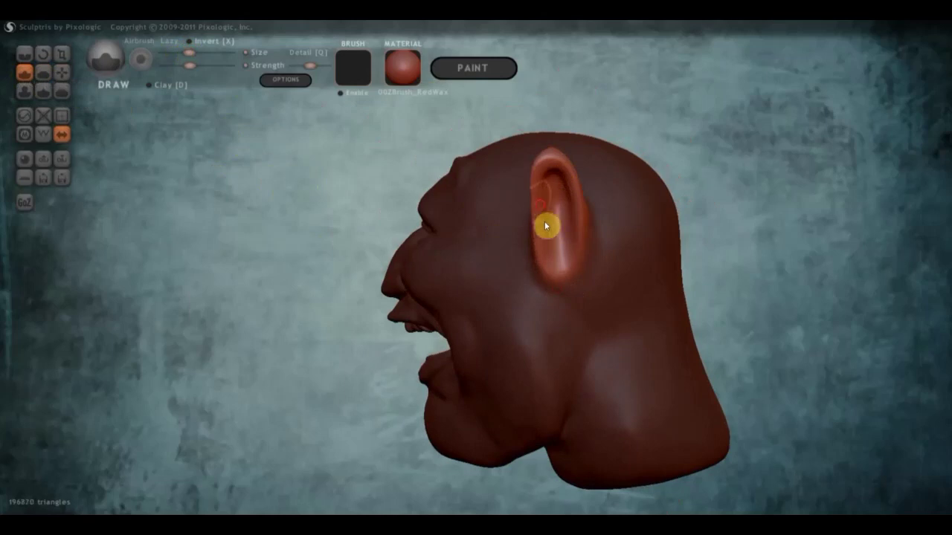
{"action": "right_click_drag", "start_coordinate": [554, 245], "coordinate": [661, 240]}
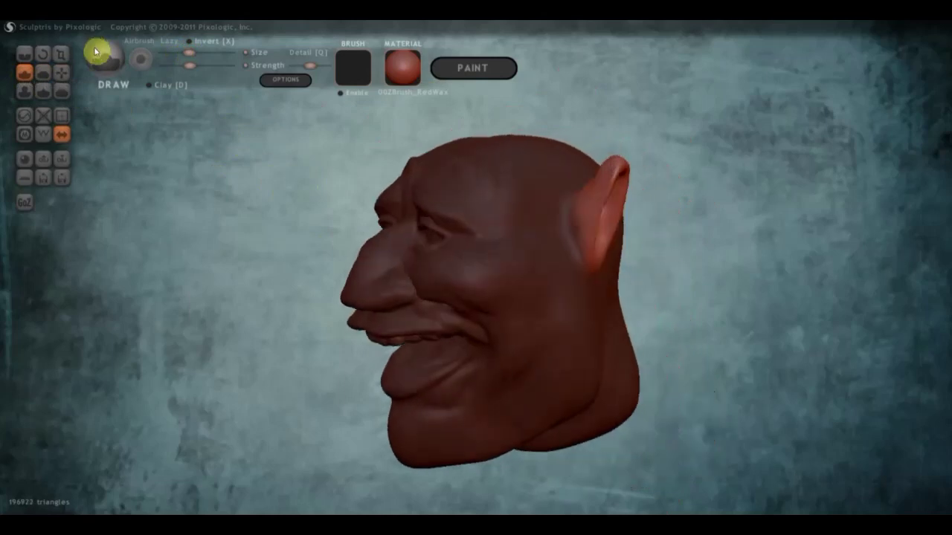
{"action": "right_click_drag", "start_coordinate": [478, 213], "coordinate": [592, 229]}
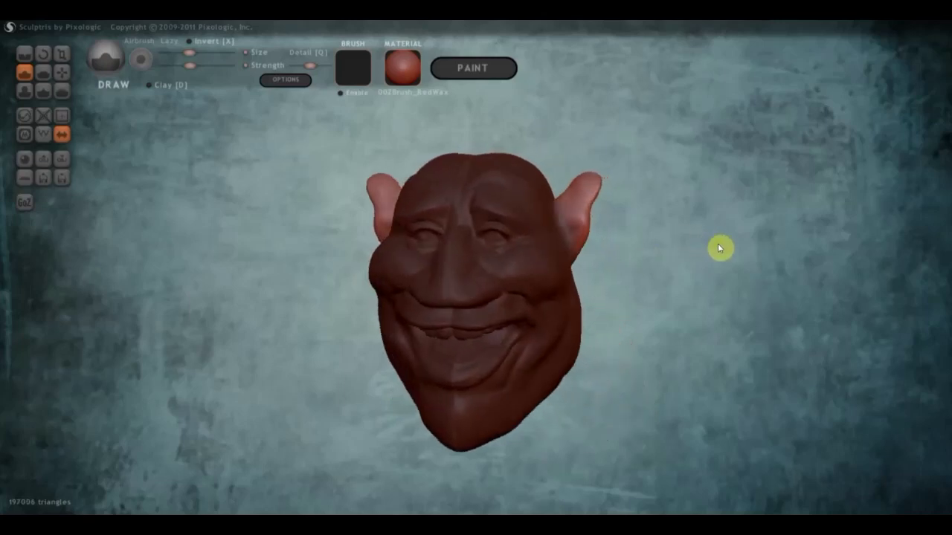
Step: With a slightly smaller Grab brush, narrow the ear tips and reshape the lobe and edges
{"action": "left_click", "coordinate": [62, 72]}
{"action": "scroll", "coordinate": [613, 161], "scroll_direction": "up", "scroll_amount": 2}
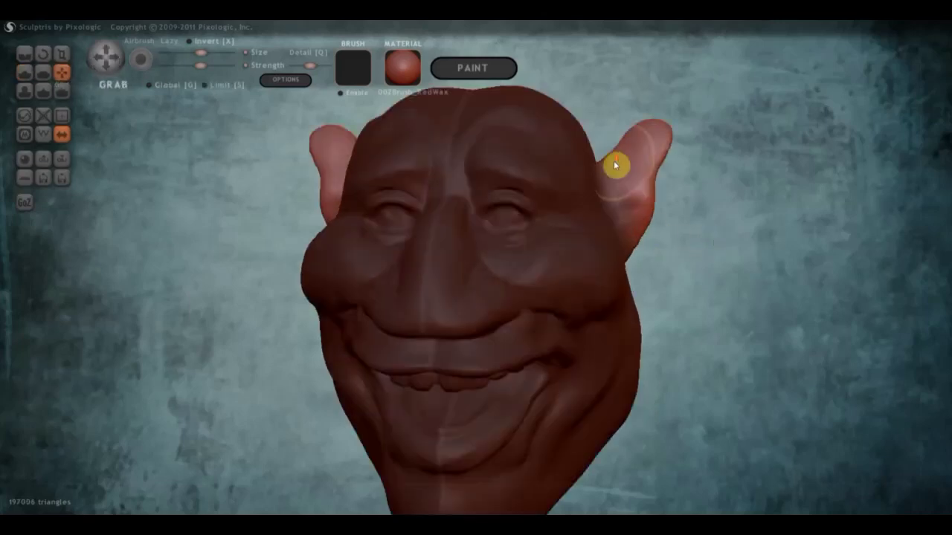
{"action": "left_click_drag", "start_coordinate": [199, 52], "coordinate": [193, 52]}
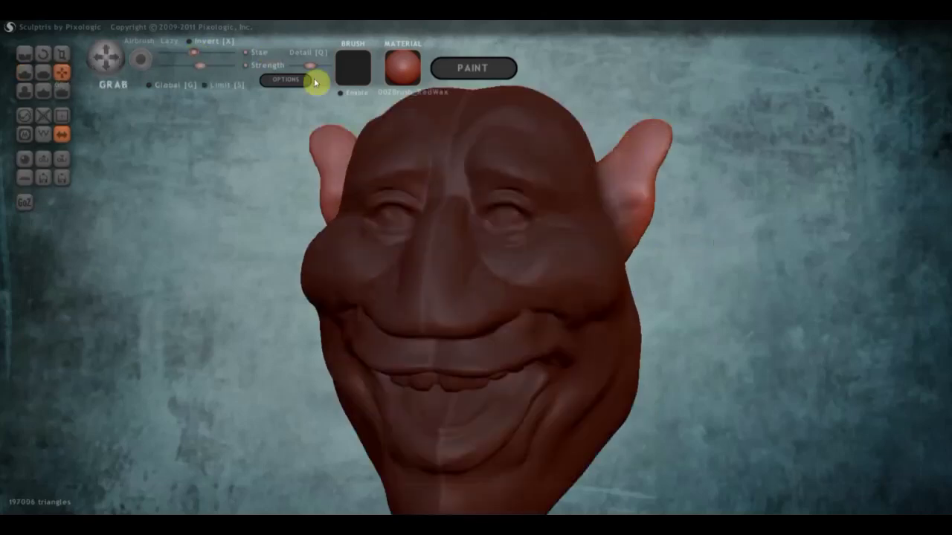
{"action": "mouse_move", "coordinate": [665, 148]}
{"action": "left_mouse_down"}
{"action": "mouse_move", "coordinate": [666, 168]}
{"action": "mouse_move", "coordinate": [637, 215]}
{"action": "mouse_move", "coordinate": [652, 132]}
{"action": "mouse_move", "coordinate": [510, 148]}
{"action": "mouse_move", "coordinate": [733, 153]}
{"action": "left_mouse_up"}
{"action": "left_click_drag", "start_coordinate": [647, 253], "coordinate": [634, 248]}
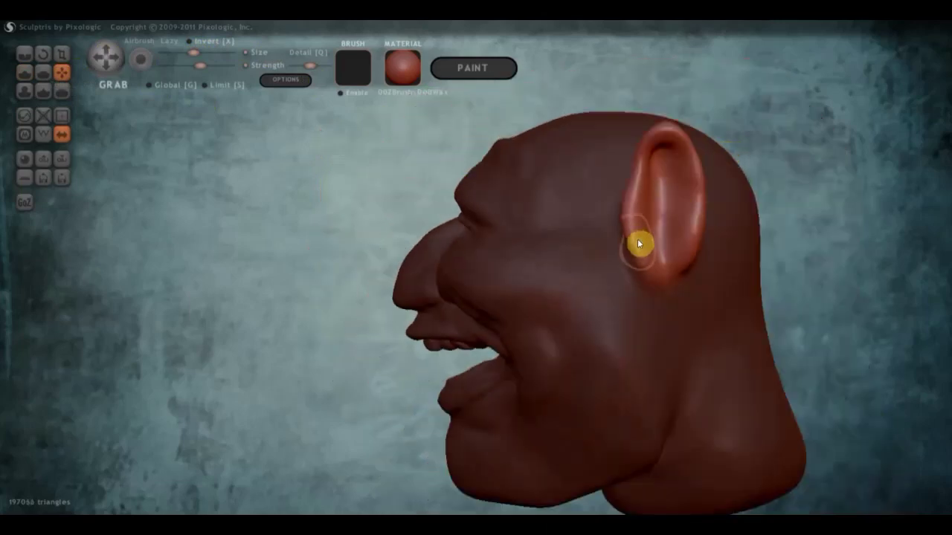
{"action": "mouse_move", "coordinate": [647, 163]}
{"action": "left_mouse_down"}
{"action": "mouse_move", "coordinate": [701, 166]}
{"action": "mouse_move", "coordinate": [693, 171]}
{"action": "left_mouse_up"}
{"action": "left_click_drag", "start_coordinate": [706, 218], "coordinate": [688, 237]}
Step: Pull the ear's lower inner fold downward and review the head from several angles
{"action": "mouse_move", "coordinate": [690, 268]}
{"action": "right_mouse_down"}
{"action": "mouse_move", "coordinate": [584, 280]}
{"action": "mouse_move", "coordinate": [476, 275]}
{"action": "right_mouse_up"}
{"action": "mouse_move", "coordinate": [446, 234]}
{"action": "left_mouse_down"}
{"action": "mouse_move", "coordinate": [434, 240]}
{"action": "mouse_move", "coordinate": [447, 289]}
{"action": "left_mouse_up"}
{"action": "mouse_move", "coordinate": [447, 289]}
{"action": "right_mouse_down"}
{"action": "mouse_move", "coordinate": [593, 298]}
{"action": "mouse_move", "coordinate": [788, 278]}
{"action": "right_mouse_up"}
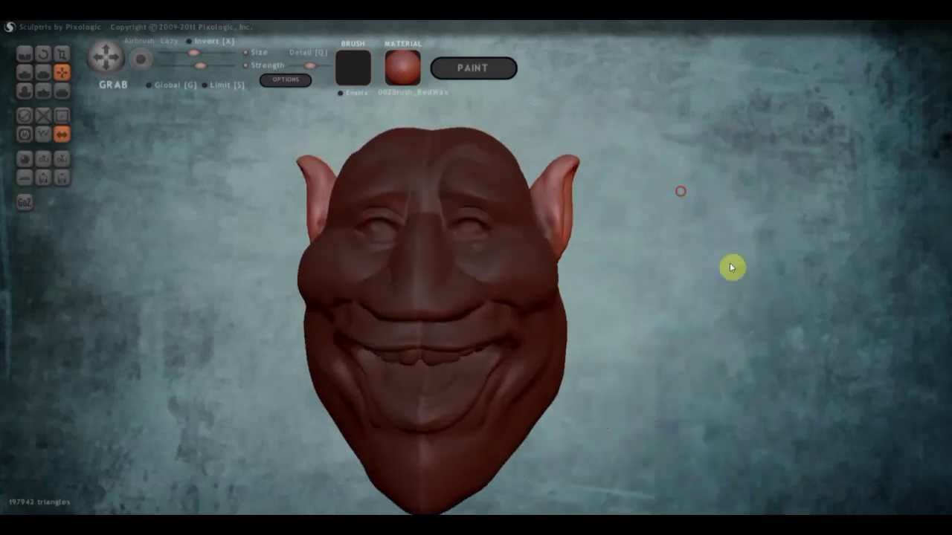
{"action": "mouse_move", "coordinate": [731, 268]}
{"action": "right_mouse_down"}
{"action": "mouse_move", "coordinate": [705, 263]}
{"action": "mouse_move", "coordinate": [746, 226]}
{"action": "mouse_move", "coordinate": [721, 263]}
{"action": "mouse_move", "coordinate": [701, 202]}
{"action": "mouse_move", "coordinate": [735, 265]}
{"action": "mouse_move", "coordinate": [707, 272]}
{"action": "right_mouse_up"}
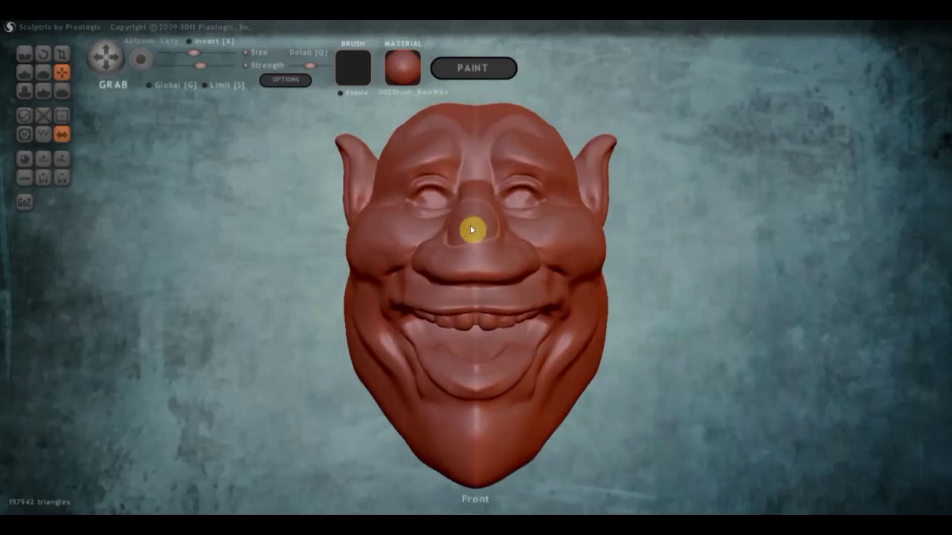
{"action": "mouse_move", "coordinate": [399, 197]}
{"action": "right_mouse_down"}
{"action": "mouse_move", "coordinate": [404, 226]}
{"action": "mouse_move", "coordinate": [455, 224]}
{"action": "mouse_move", "coordinate": [407, 206]}
{"action": "right_mouse_up"}
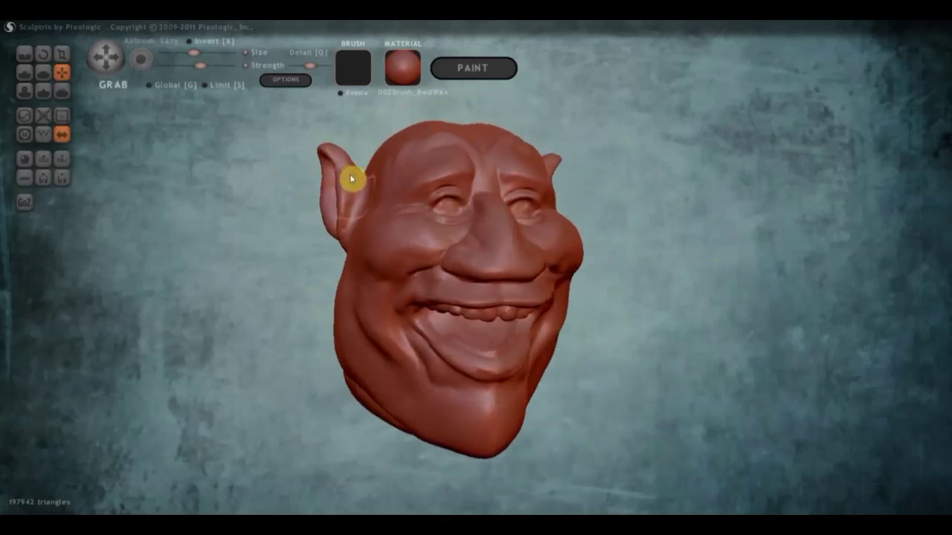
{"action": "mouse_move", "coordinate": [334, 197]}
{"action": "right_mouse_down"}
{"action": "mouse_move", "coordinate": [385, 197]}
{"action": "mouse_move", "coordinate": [429, 225]}
{"action": "mouse_move", "coordinate": [576, 248]}
{"action": "mouse_move", "coordinate": [590, 270]}
{"action": "mouse_move", "coordinate": [622, 275]}
{"action": "right_mouse_up"}
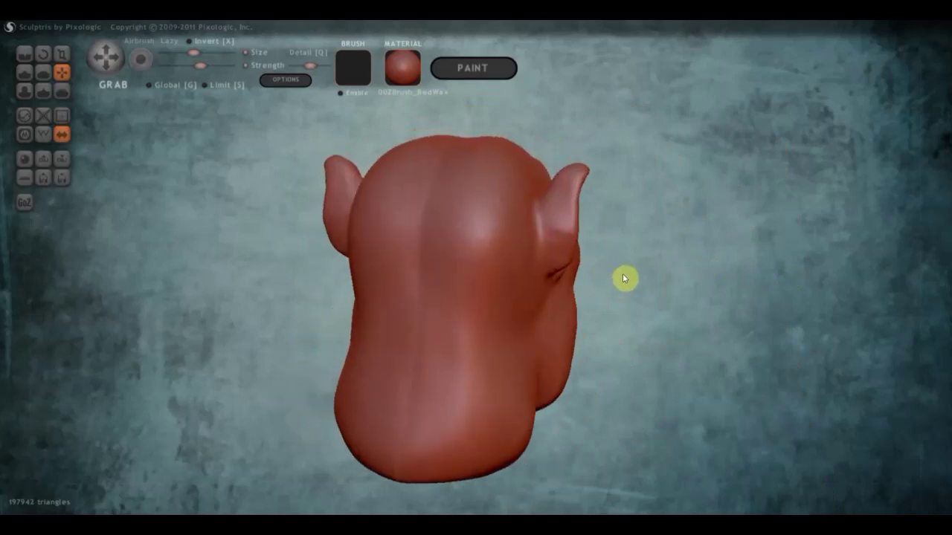
Step: Flatten a patch on the side of the skull behind the ear and check it in profile
{"action": "left_click", "coordinate": [43, 73]}
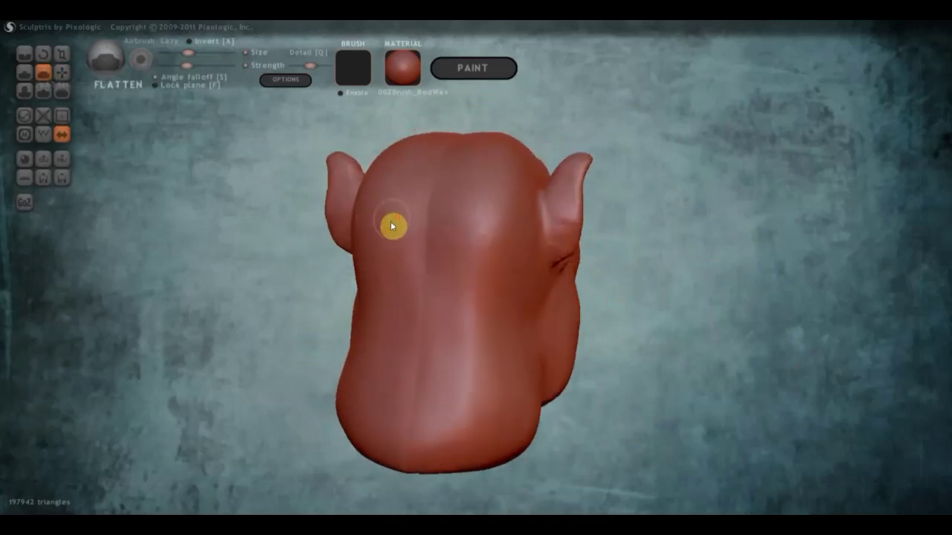
{"action": "scroll", "coordinate": [390, 222], "scroll_direction": "down", "scroll_amount": 3}
{"action": "mouse_move", "coordinate": [390, 221]}
{"action": "right_mouse_down"}
{"action": "mouse_move", "coordinate": [472, 276]}
{"action": "mouse_move", "coordinate": [446, 207]}
{"action": "right_mouse_up"}
{"action": "mouse_move", "coordinate": [446, 207]}
{"action": "left_mouse_down"}
{"action": "mouse_move", "coordinate": [465, 218]}
{"action": "mouse_move", "coordinate": [455, 297]}
{"action": "mouse_move", "coordinate": [450, 229]}
{"action": "mouse_move", "coordinate": [468, 226]}
{"action": "mouse_move", "coordinate": [450, 293]}
{"action": "mouse_move", "coordinate": [455, 254]}
{"action": "mouse_move", "coordinate": [446, 298]}
{"action": "mouse_move", "coordinate": [438, 293]}
{"action": "mouse_move", "coordinate": [443, 280]}
{"action": "mouse_move", "coordinate": [467, 299]}
{"action": "left_mouse_up"}
{"action": "mouse_move", "coordinate": [466, 300]}
{"action": "right_mouse_down"}
{"action": "mouse_move", "coordinate": [452, 310]}
{"action": "mouse_move", "coordinate": [456, 322]}
{"action": "mouse_move", "coordinate": [436, 335]}
{"action": "mouse_move", "coordinate": [452, 275]}
{"action": "mouse_move", "coordinate": [287, 238]}
{"action": "mouse_move", "coordinate": [240, 256]}
{"action": "right_mouse_up"}
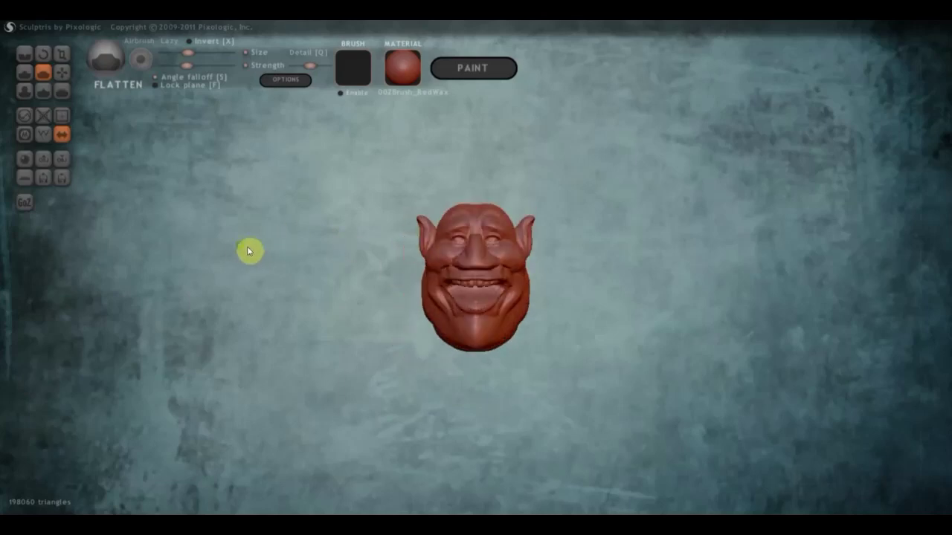
{"action": "scroll", "coordinate": [365, 266], "scroll_direction": "up", "scroll_amount": 3}
{"action": "mouse_move", "coordinate": [365, 266]}
{"action": "right_mouse_down"}
{"action": "mouse_move", "coordinate": [455, 280]}
{"action": "mouse_move", "coordinate": [539, 259]}
{"action": "right_mouse_up"}
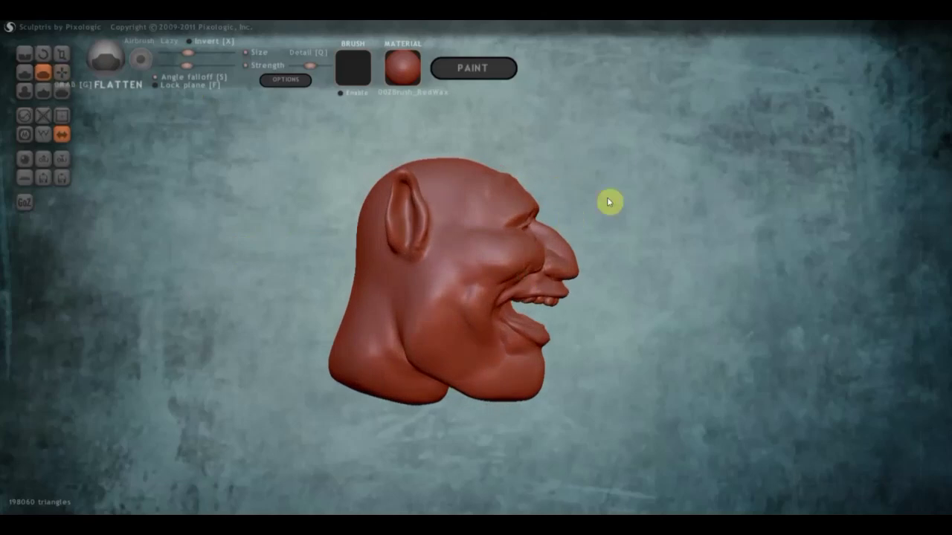
{"action": "scroll", "coordinate": [608, 200], "scroll_direction": "up", "scroll_amount": 2}
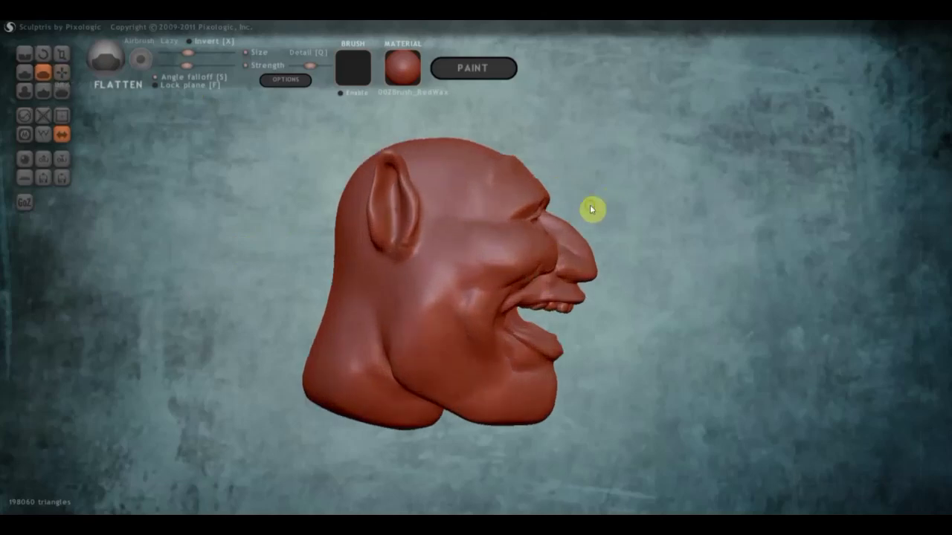
Step: Reshape the brow and left eye socket with Grab, undoing unsatisfying trial strokes
{"action": "left_click", "coordinate": [63, 71]}
{"action": "scroll", "coordinate": [550, 228], "scroll_direction": "down", "scroll_amount": 2}
{"action": "scroll", "coordinate": [527, 236], "scroll_direction": "down", "scroll_amount": 1}
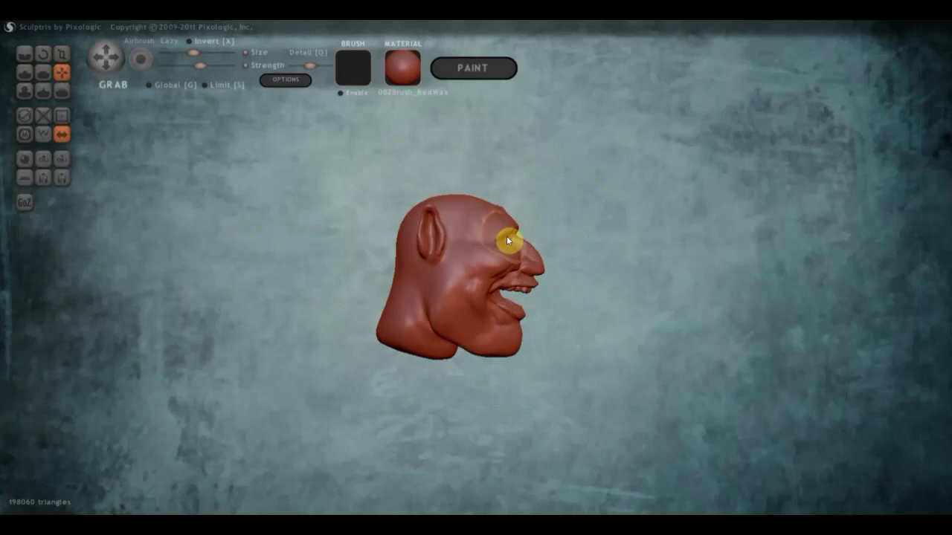
{"action": "left_click_drag", "start_coordinate": [511, 229], "coordinate": [450, 204]}
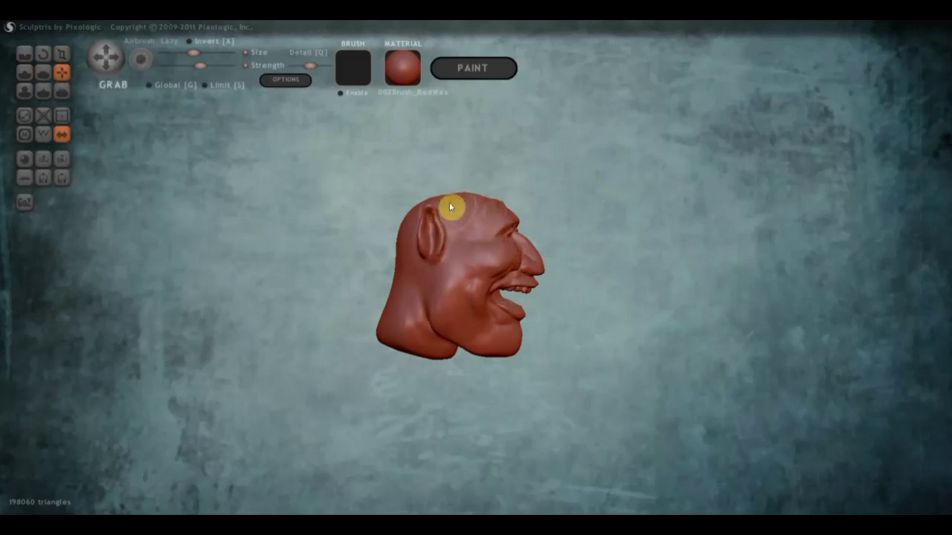
{"action": "right_click_drag", "start_coordinate": [484, 221], "coordinate": [351, 213]}
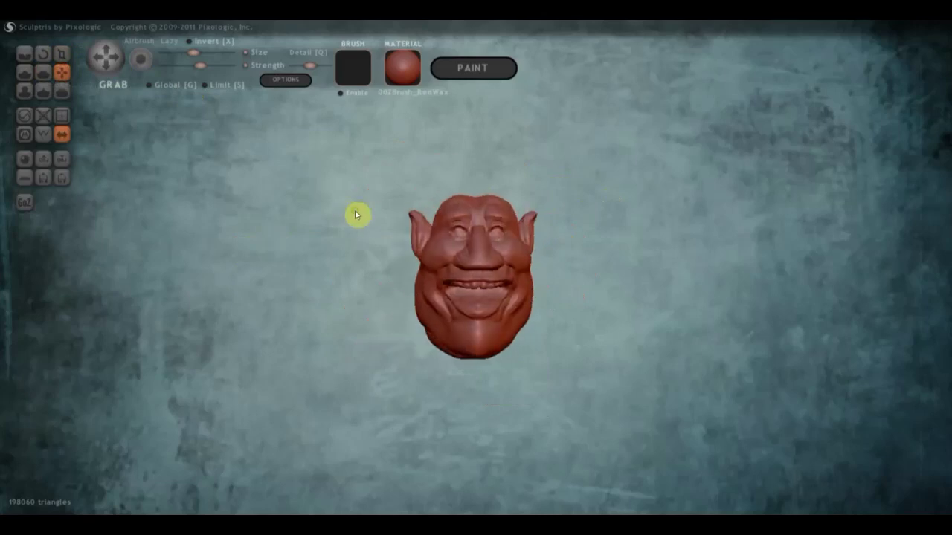
{"action": "scroll", "coordinate": [357, 212], "scroll_direction": "up", "scroll_amount": 3}
{"action": "left_click_drag", "start_coordinate": [435, 214], "coordinate": [444, 199]}
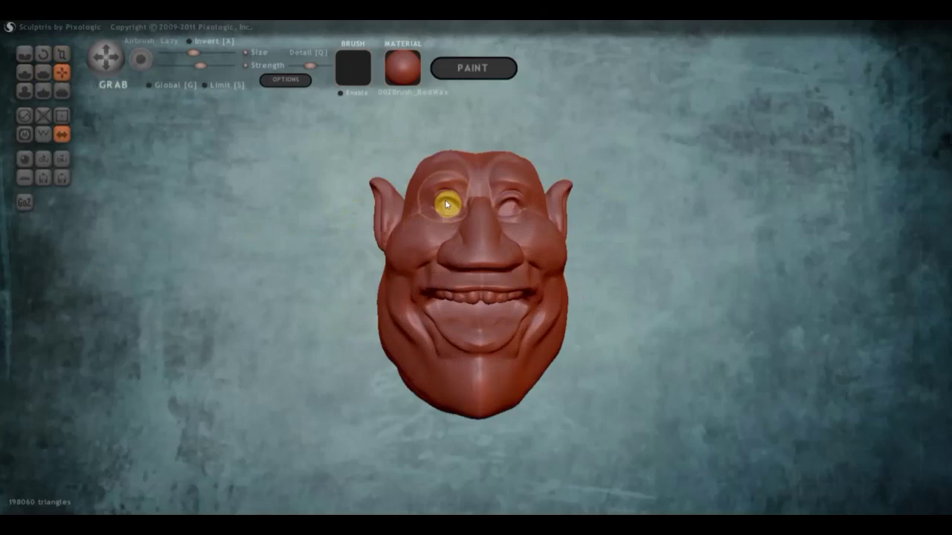
{"action": "key", "text": "ctrl+z"}
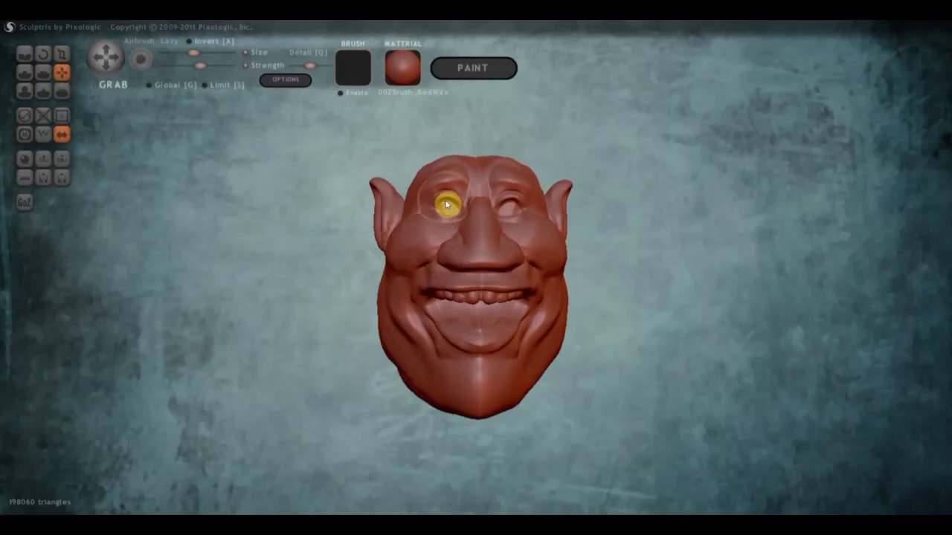
{"action": "key", "text": "ctrl+z"}
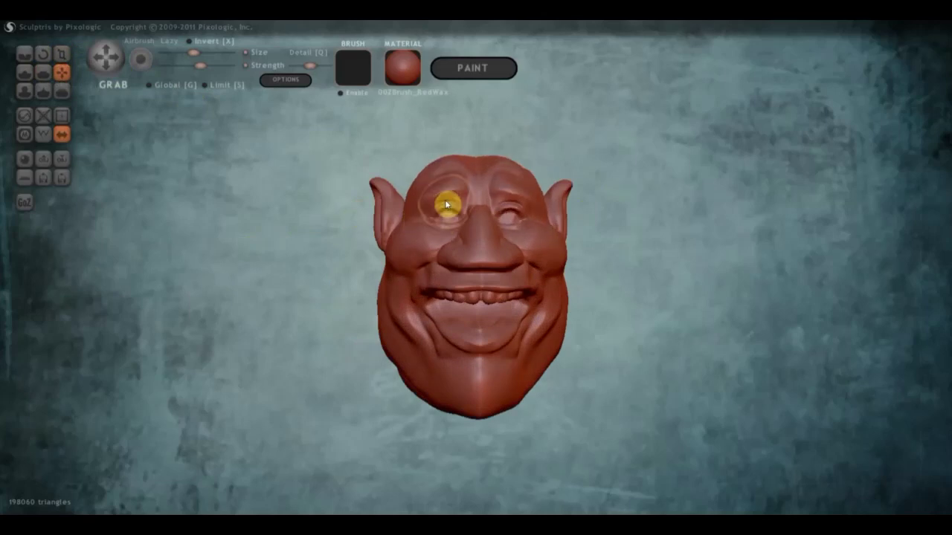
{"action": "left_click_drag", "start_coordinate": [446, 205], "coordinate": [452, 221]}
{"action": "key", "text": "ctrl+z"}
{"action": "key", "text": "ctrl+z"}
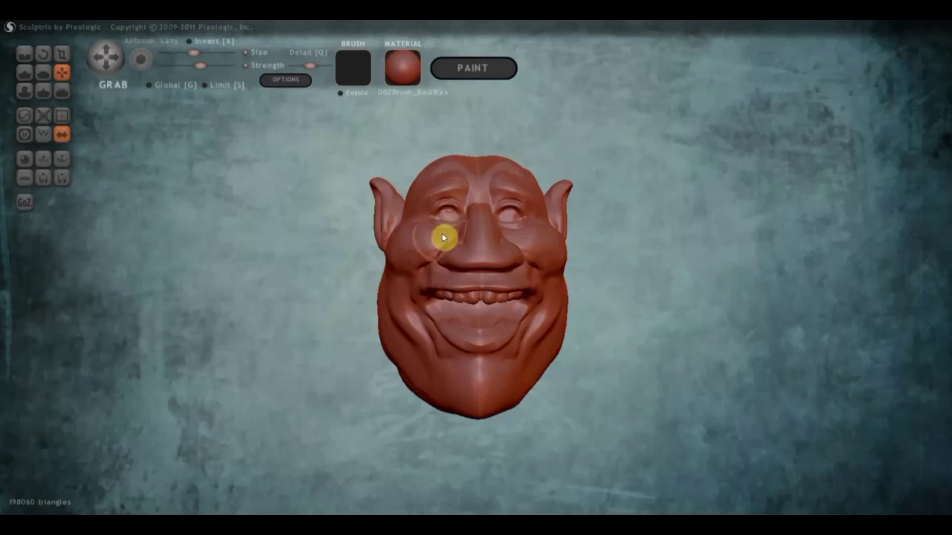
{"action": "key", "text": "ctrl+z"}
{"action": "key", "text": "ctrl+z"}
{"action": "key", "text": "ctrl+z"}
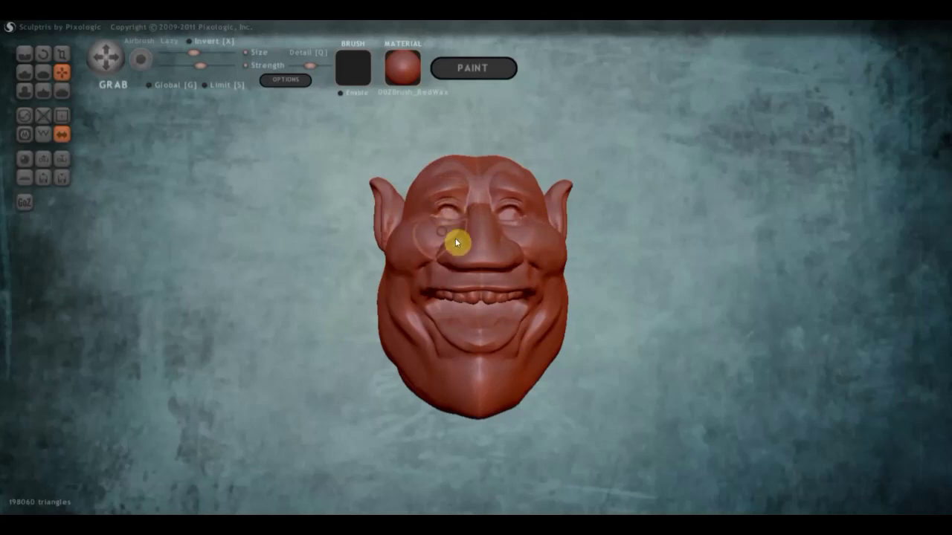
{"action": "key", "text": "ctrl+z"}
{"action": "key", "text": "ctrl+z"}
{"action": "key", "text": "ctrl+z"}
{"action": "key", "text": "ctrl+z"}
Step: Pull the nose tip further out and drag the eyelids into a narrow squint
{"action": "right_click_drag", "start_coordinate": [481, 219], "coordinate": [604, 245]}
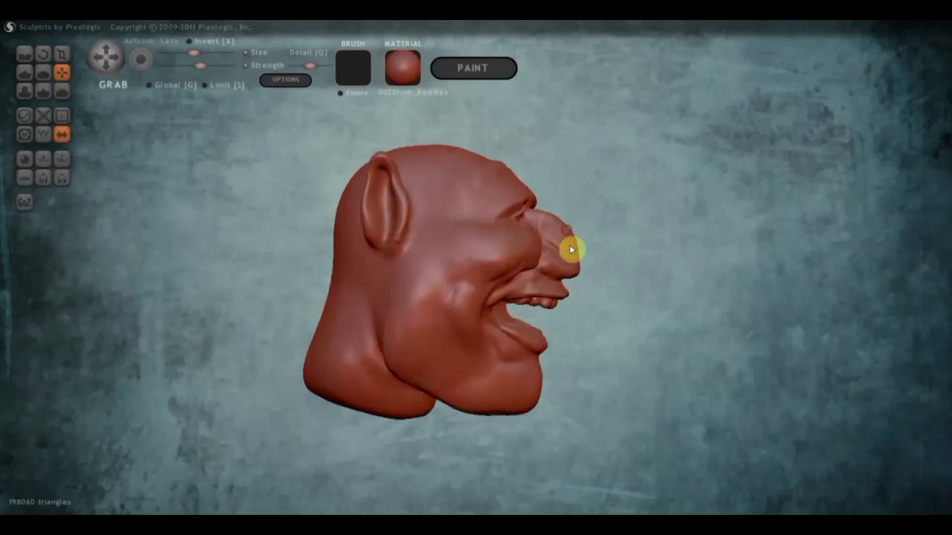
{"action": "mouse_move", "coordinate": [581, 274]}
{"action": "left_mouse_down"}
{"action": "mouse_move", "coordinate": [591, 270]}
{"action": "mouse_move", "coordinate": [583, 274]}
{"action": "left_mouse_up"}
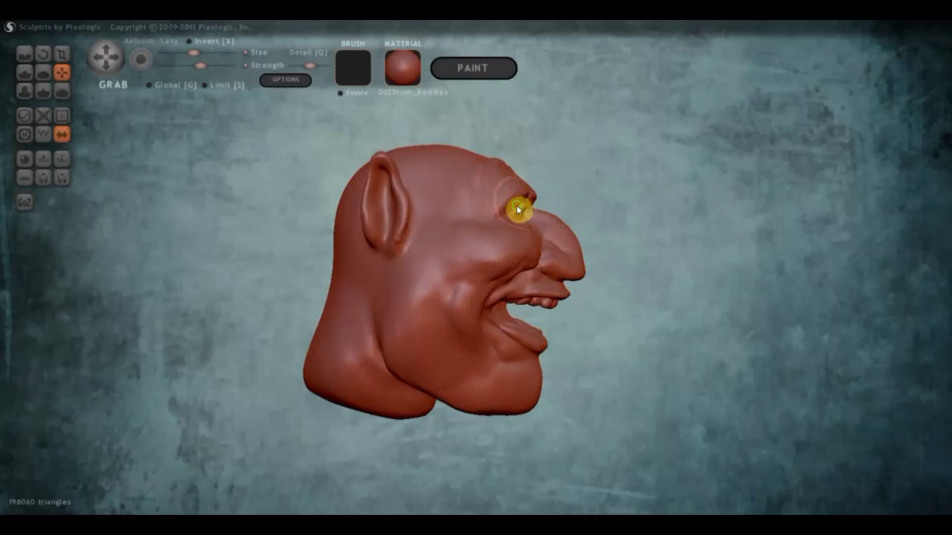
{"action": "right_click_drag", "start_coordinate": [513, 193], "coordinate": [420, 208]}
{"action": "scroll", "coordinate": [419, 193], "scroll_direction": "up", "scroll_amount": 5}
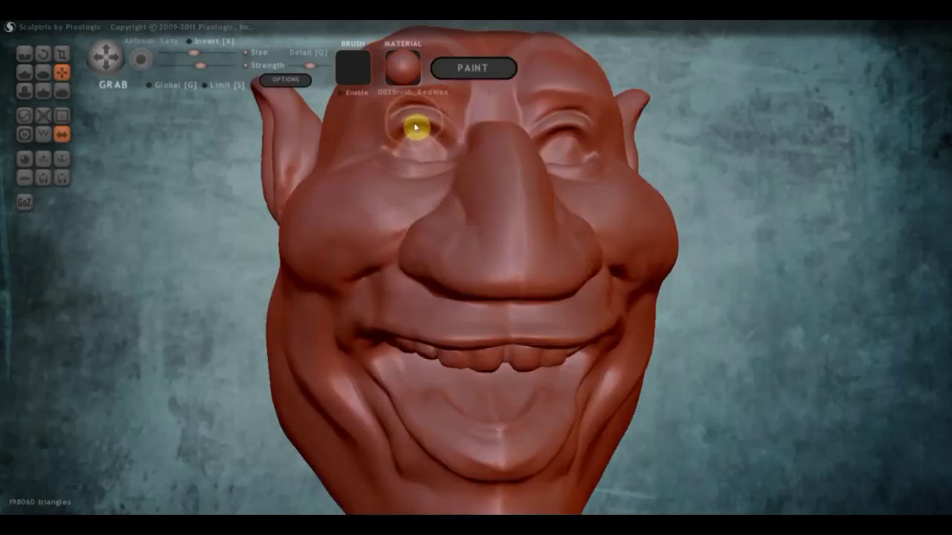
{"action": "left_click_drag", "start_coordinate": [414, 132], "coordinate": [425, 133]}
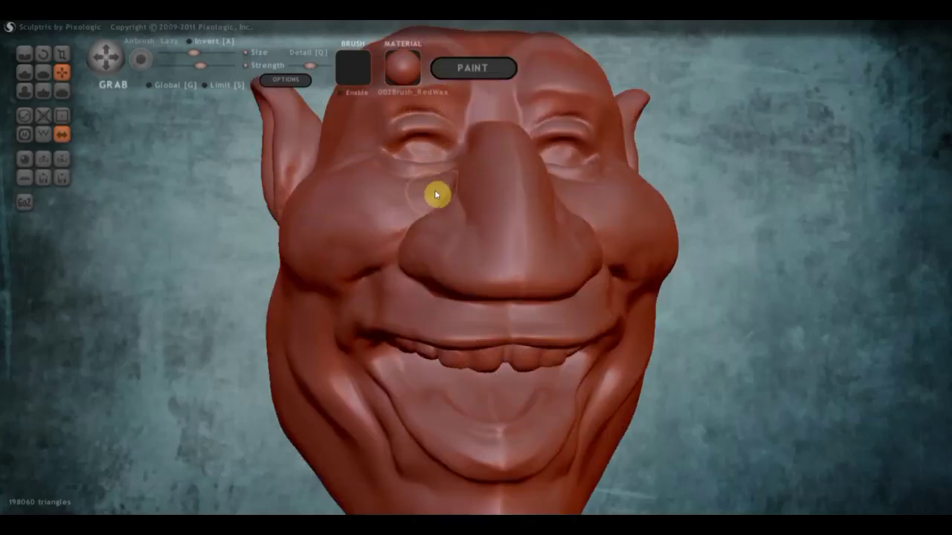
{"action": "left_click_drag", "start_coordinate": [379, 152], "coordinate": [378, 160]}
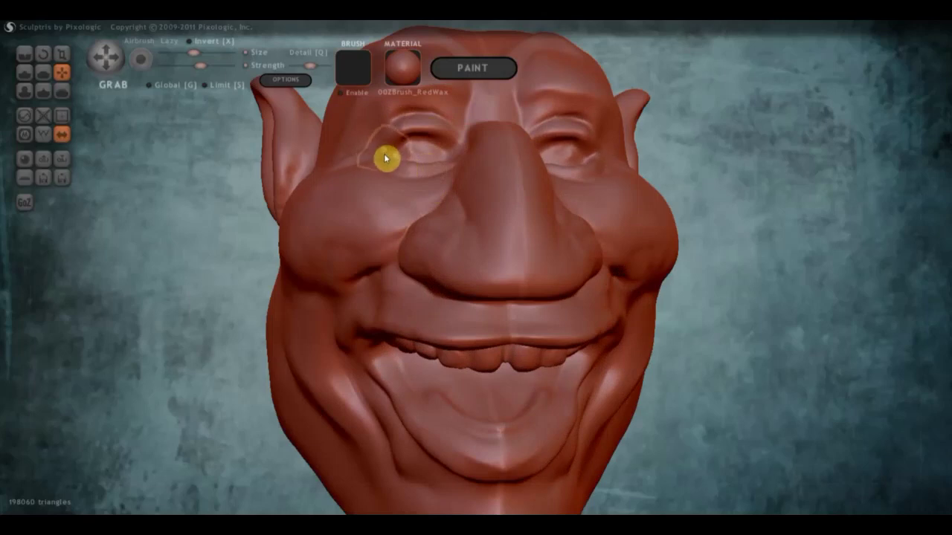
{"action": "mouse_move", "coordinate": [381, 156]}
{"action": "right_mouse_down"}
{"action": "mouse_move", "coordinate": [446, 172]}
{"action": "mouse_move", "coordinate": [293, 170]}
{"action": "right_mouse_up"}
{"action": "scroll", "coordinate": [361, 216], "scroll_direction": "down", "scroll_amount": 3}
{"action": "mouse_move", "coordinate": [362, 216]}
{"action": "right_mouse_down"}
{"action": "mouse_move", "coordinate": [407, 292]}
{"action": "mouse_move", "coordinate": [469, 303]}
{"action": "right_mouse_up"}
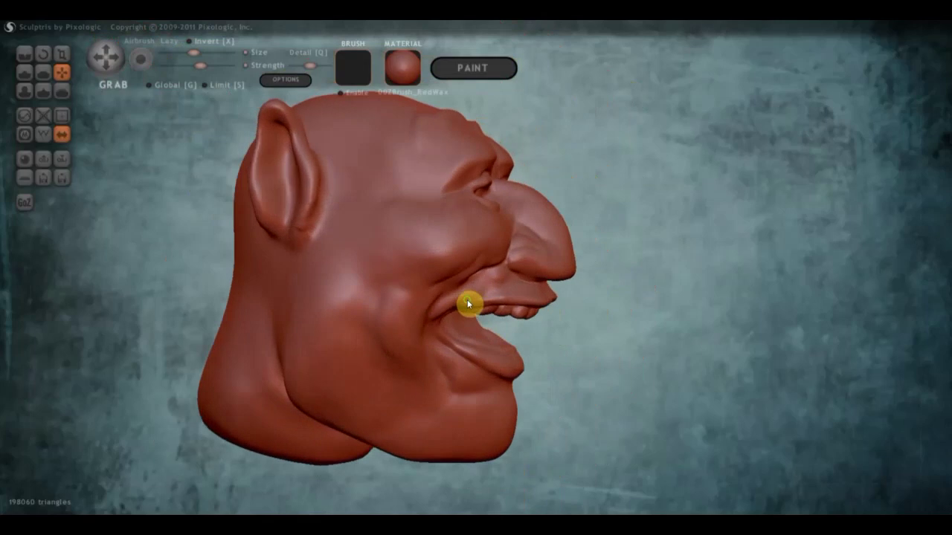
Step: Carve small creases on the cheek and between the ear and eye
{"action": "left_click", "coordinate": [25, 55]}
{"action": "scroll", "coordinate": [290, 210], "scroll_direction": "down", "scroll_amount": 3}
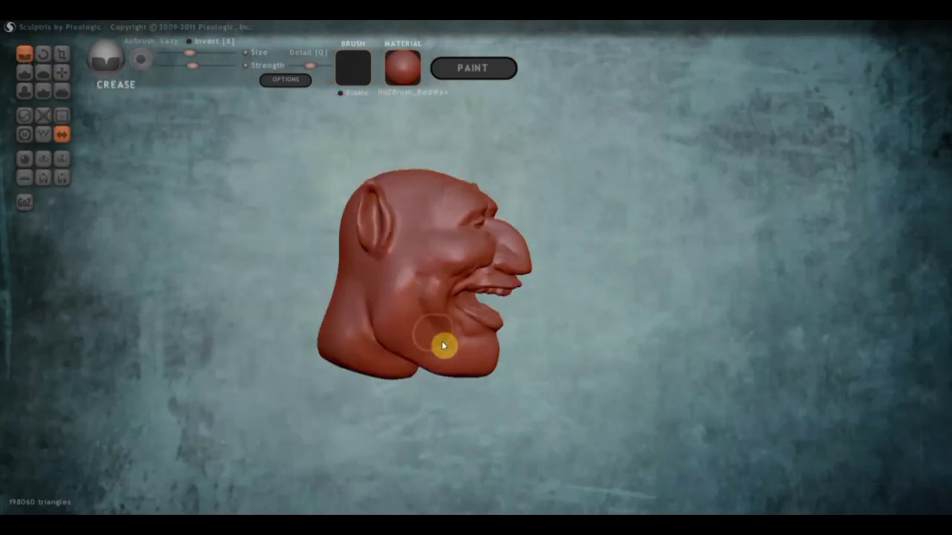
{"action": "mouse_move", "coordinate": [386, 293]}
{"action": "left_mouse_down"}
{"action": "mouse_move", "coordinate": [378, 295]}
{"action": "mouse_move", "coordinate": [386, 264]}
{"action": "mouse_move", "coordinate": [366, 341]}
{"action": "left_mouse_up"}
{"action": "right_click_drag", "start_coordinate": [374, 310], "coordinate": [242, 298]}
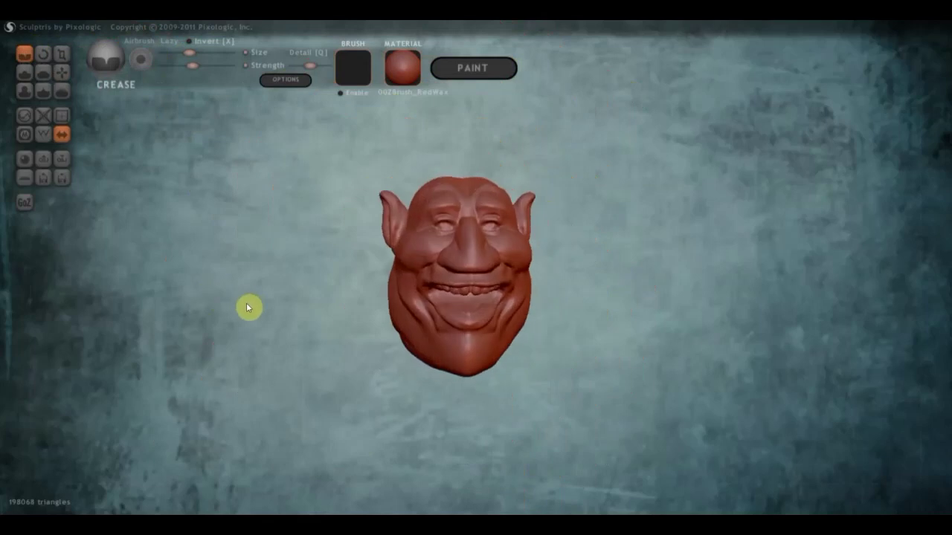
{"action": "scroll", "coordinate": [428, 362], "scroll_direction": "up", "scroll_amount": 2}
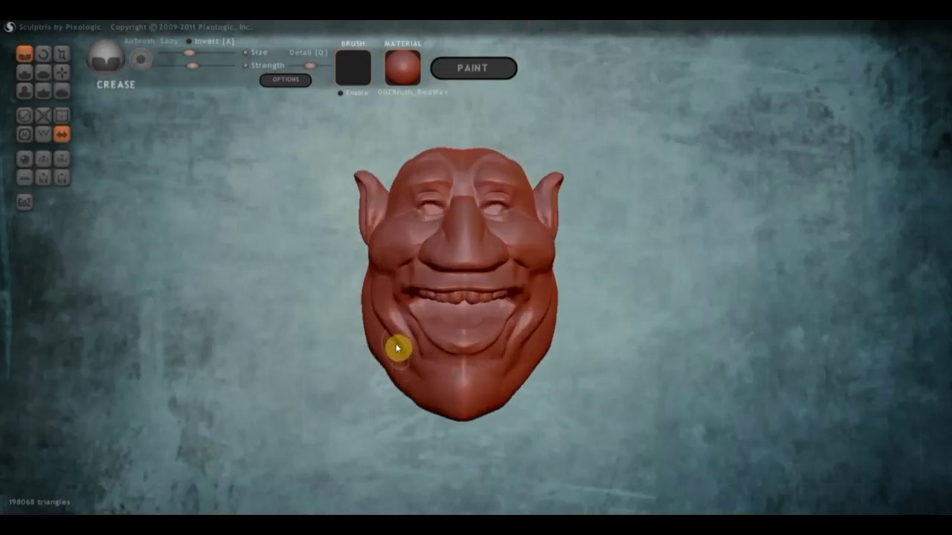
{"action": "mouse_move", "coordinate": [397, 344]}
{"action": "right_mouse_down"}
{"action": "mouse_move", "coordinate": [456, 350]}
{"action": "mouse_move", "coordinate": [406, 284]}
{"action": "right_mouse_up"}
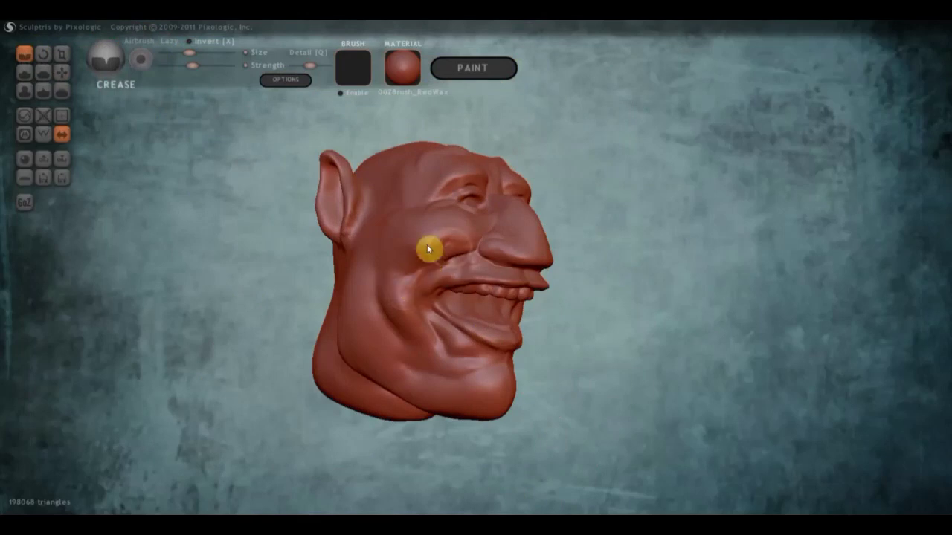
{"action": "right_click_drag", "start_coordinate": [429, 249], "coordinate": [483, 282]}
{"action": "left_click_drag", "start_coordinate": [402, 255], "coordinate": [412, 258]}
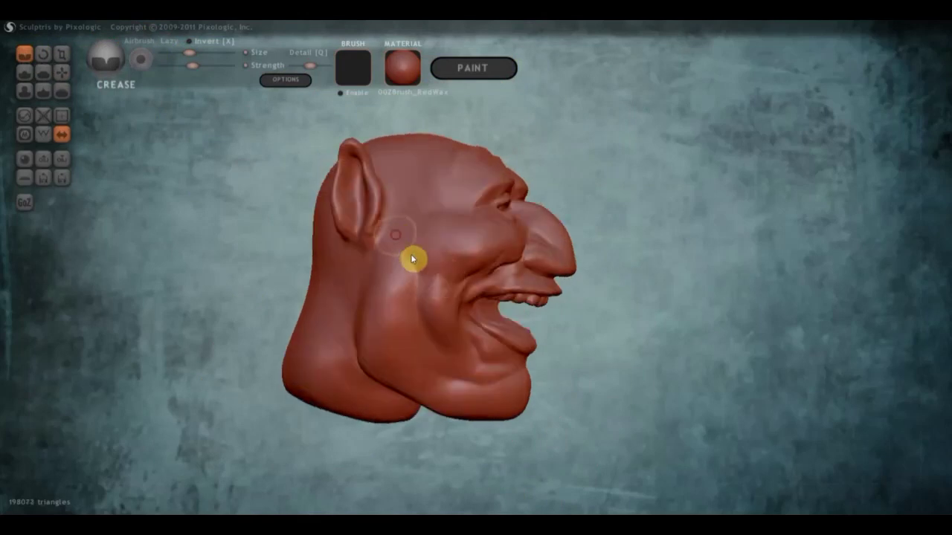
{"action": "mouse_move", "coordinate": [464, 216]}
{"action": "left_mouse_down"}
{"action": "mouse_move", "coordinate": [403, 201]}
{"action": "mouse_move", "coordinate": [463, 221]}
{"action": "left_mouse_up"}
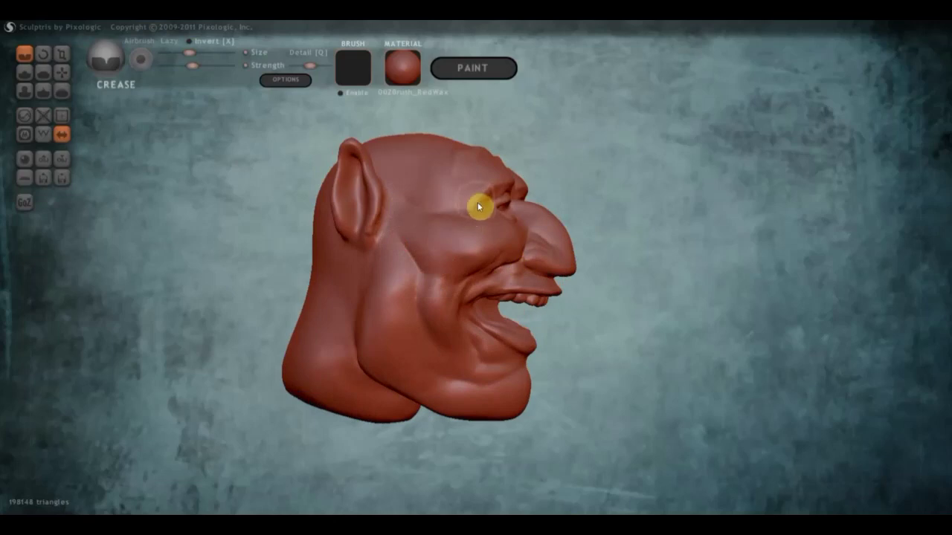
Step: Carve a deep fold from the nose corner down across the cheek
{"action": "mouse_move", "coordinate": [448, 215]}
{"action": "right_mouse_down"}
{"action": "mouse_move", "coordinate": [353, 211]}
{"action": "mouse_move", "coordinate": [513, 228]}
{"action": "right_mouse_up"}
{"action": "scroll", "coordinate": [487, 266], "scroll_direction": "up", "scroll_amount": 3}
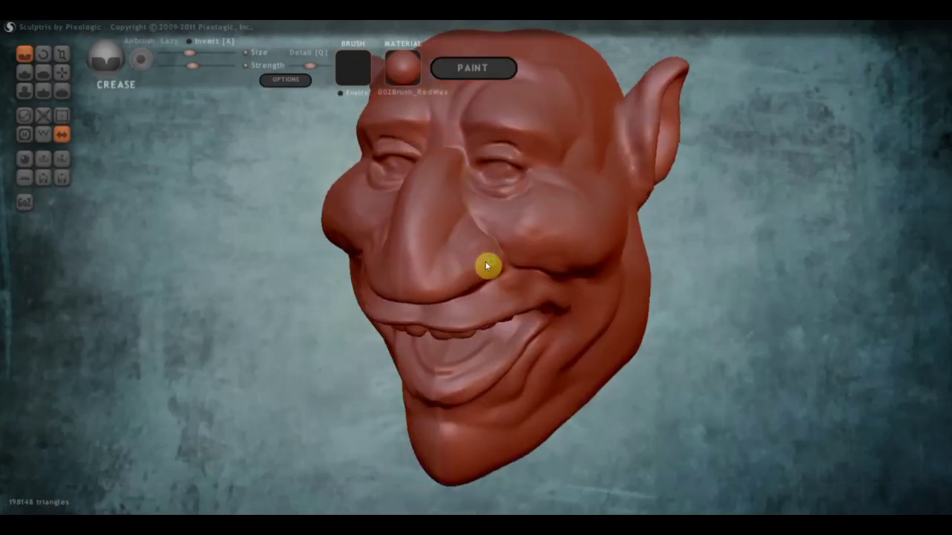
{"action": "right_click_drag", "start_coordinate": [484, 260], "coordinate": [461, 254]}
{"action": "mouse_move", "coordinate": [435, 287]}
{"action": "right_mouse_down"}
{"action": "mouse_move", "coordinate": [450, 245]}
{"action": "mouse_move", "coordinate": [462, 256]}
{"action": "mouse_move", "coordinate": [516, 246]}
{"action": "right_mouse_up"}
{"action": "scroll", "coordinate": [461, 258], "scroll_direction": "up", "scroll_amount": 3}
{"action": "scroll", "coordinate": [410, 257], "scroll_direction": "down", "scroll_amount": 3}
{"action": "left_click_drag", "start_coordinate": [506, 233], "coordinate": [548, 238]}
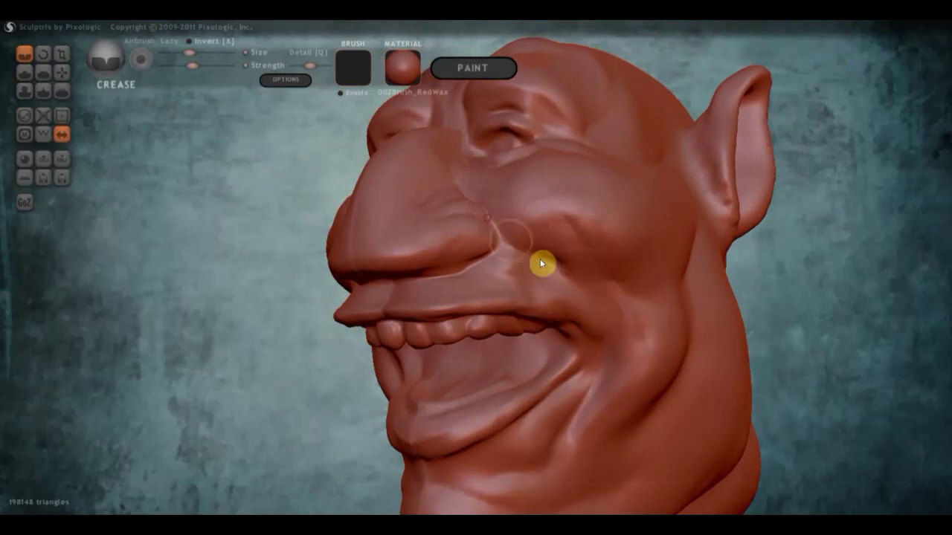
{"action": "left_click_drag", "start_coordinate": [497, 216], "coordinate": [559, 276]}
{"action": "mouse_move", "coordinate": [501, 238]}
{"action": "left_mouse_down"}
{"action": "mouse_move", "coordinate": [593, 278]}
{"action": "mouse_move", "coordinate": [616, 344]}
{"action": "mouse_move", "coordinate": [598, 461]}
{"action": "mouse_move", "coordinate": [598, 390]}
{"action": "mouse_move", "coordinate": [587, 419]}
{"action": "mouse_move", "coordinate": [592, 460]}
{"action": "mouse_move", "coordinate": [602, 335]}
{"action": "left_mouse_up"}
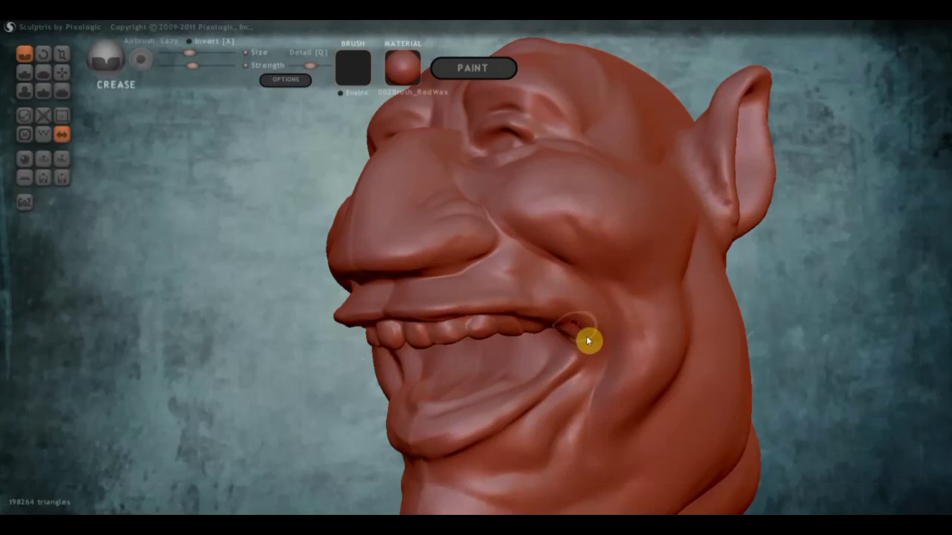
Step: Crease the upper lip and mouth corners, then add small creases on the chin
{"action": "right_click_drag", "start_coordinate": [531, 319], "coordinate": [544, 306]}
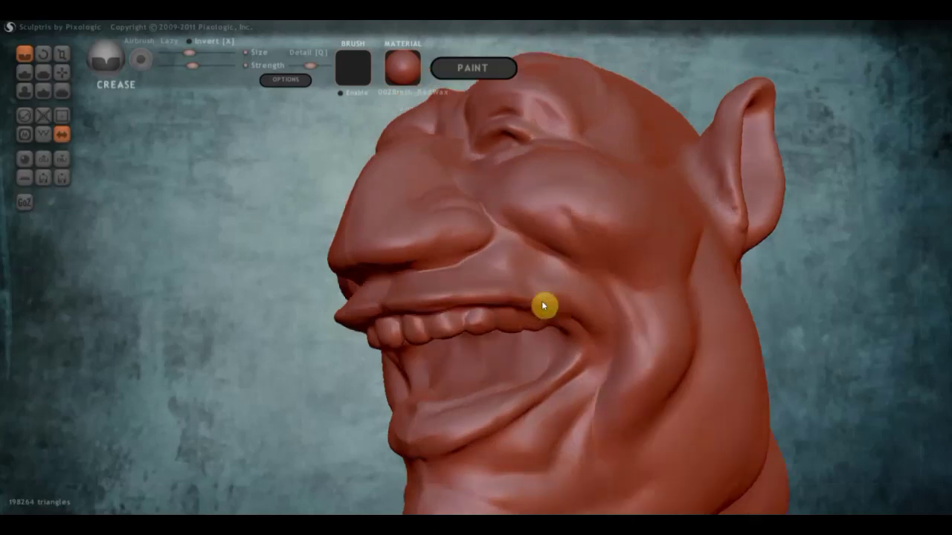
{"action": "mouse_move", "coordinate": [543, 306]}
{"action": "left_mouse_down"}
{"action": "mouse_move", "coordinate": [535, 323]}
{"action": "mouse_move", "coordinate": [563, 325]}
{"action": "mouse_move", "coordinate": [591, 382]}
{"action": "left_mouse_up"}
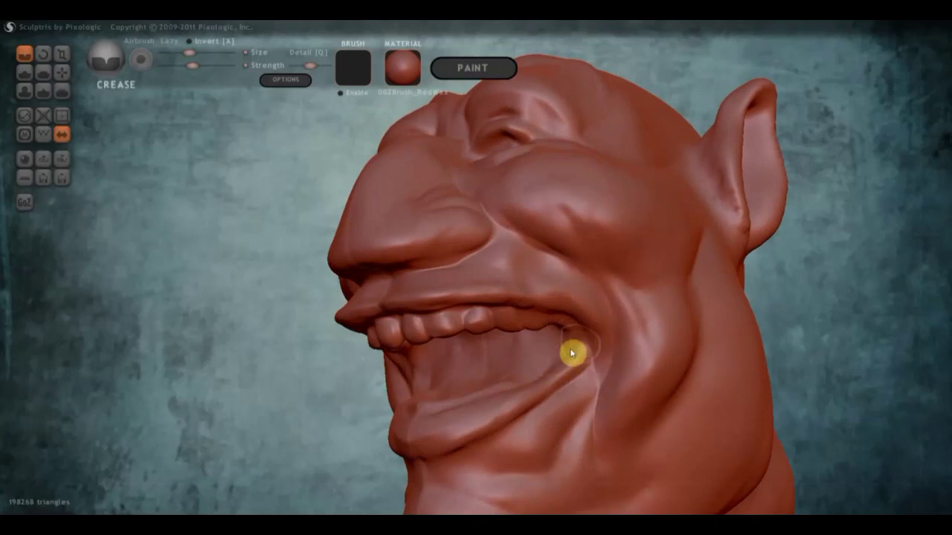
{"action": "left_click_drag", "start_coordinate": [569, 348], "coordinate": [577, 358]}
{"action": "mouse_move", "coordinate": [577, 358]}
{"action": "right_mouse_down"}
{"action": "mouse_move", "coordinate": [550, 372]}
{"action": "mouse_move", "coordinate": [629, 396]}
{"action": "right_mouse_up"}
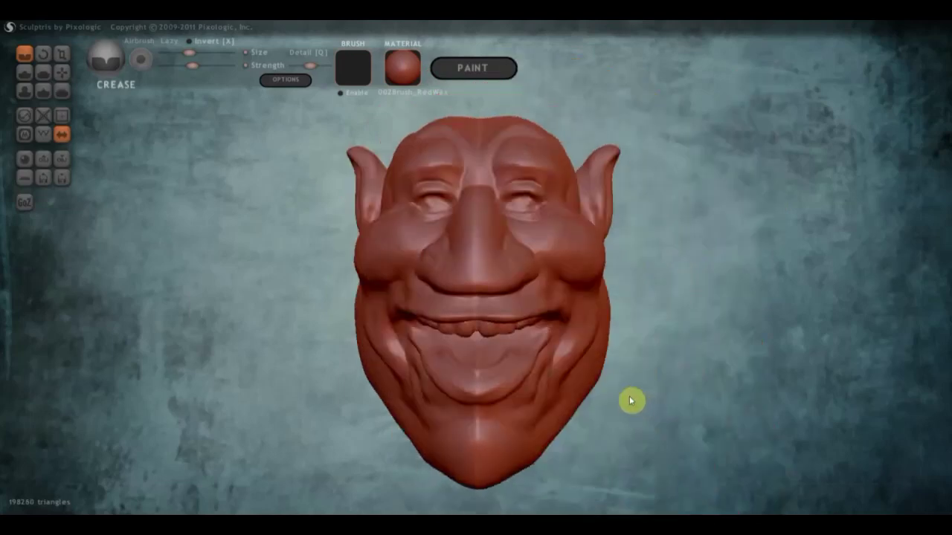
{"action": "scroll", "coordinate": [529, 391], "scroll_direction": "up", "scroll_amount": 3}
{"action": "mouse_move", "coordinate": [496, 420]}
{"action": "right_mouse_down"}
{"action": "mouse_move", "coordinate": [499, 395]}
{"action": "mouse_move", "coordinate": [531, 420]}
{"action": "right_mouse_up"}
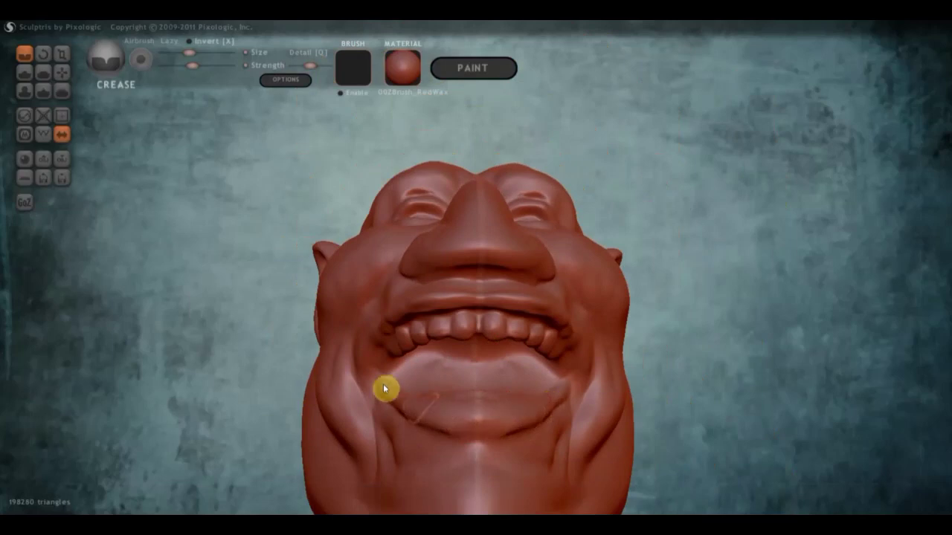
{"action": "mouse_move", "coordinate": [416, 412]}
{"action": "right_mouse_down"}
{"action": "mouse_move", "coordinate": [471, 450]}
{"action": "mouse_move", "coordinate": [472, 430]}
{"action": "right_mouse_up"}
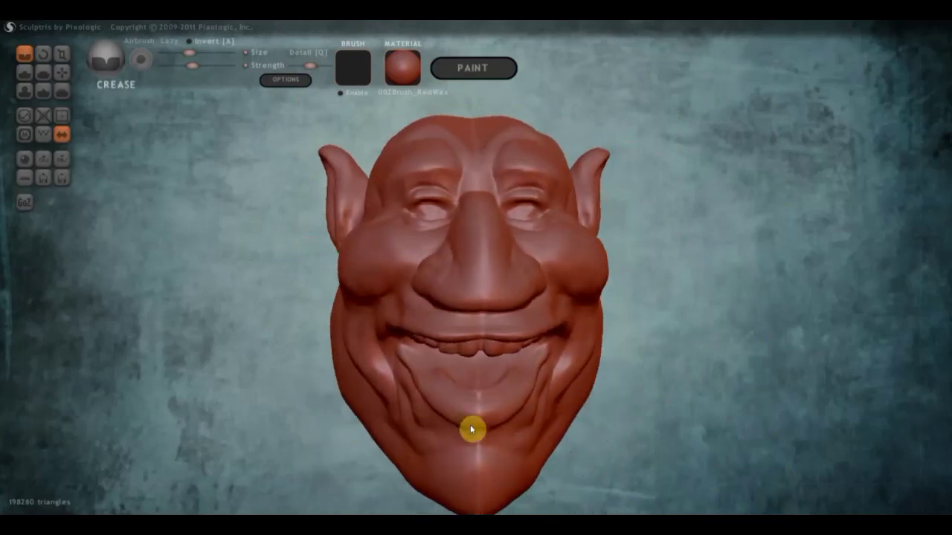
{"action": "scroll", "coordinate": [460, 418], "scroll_direction": "up", "scroll_amount": 3}
{"action": "scroll", "coordinate": [452, 408], "scroll_direction": "up", "scroll_amount": 2}
{"action": "mouse_move", "coordinate": [474, 477]}
{"action": "left_mouse_down"}
{"action": "mouse_move", "coordinate": [471, 463]}
{"action": "mouse_move", "coordinate": [470, 481]}
{"action": "mouse_move", "coordinate": [442, 461]}
{"action": "left_mouse_up"}
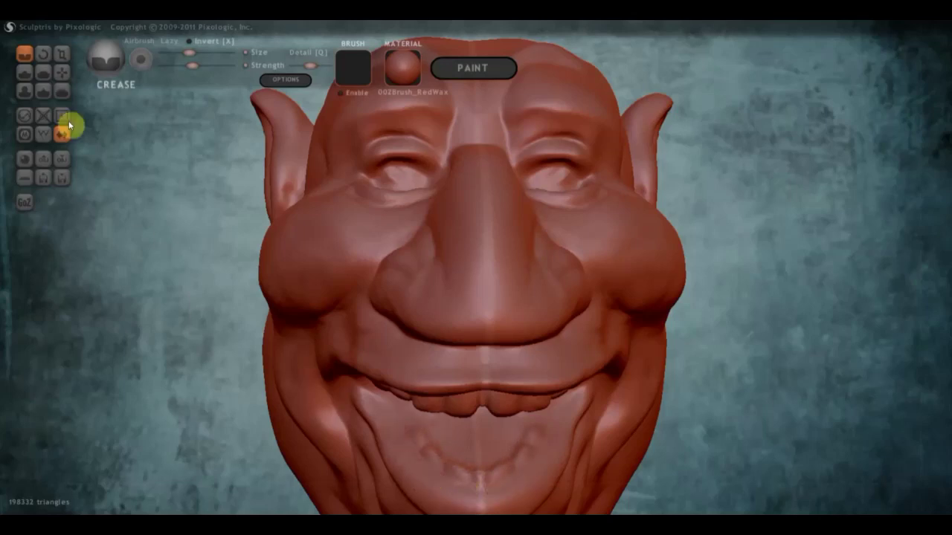
Step: Add small tooth bumps along the lower lip with the Draw brush
{"action": "left_click", "coordinate": [20, 75]}
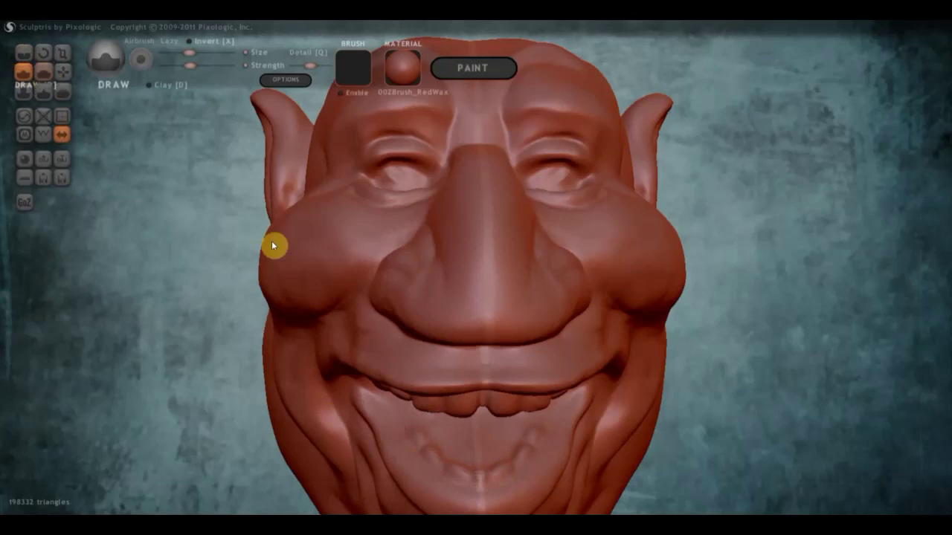
{"action": "mouse_move", "coordinate": [437, 459]}
{"action": "left_mouse_down"}
{"action": "mouse_move", "coordinate": [503, 473]}
{"action": "mouse_move", "coordinate": [524, 452]}
{"action": "left_mouse_up"}
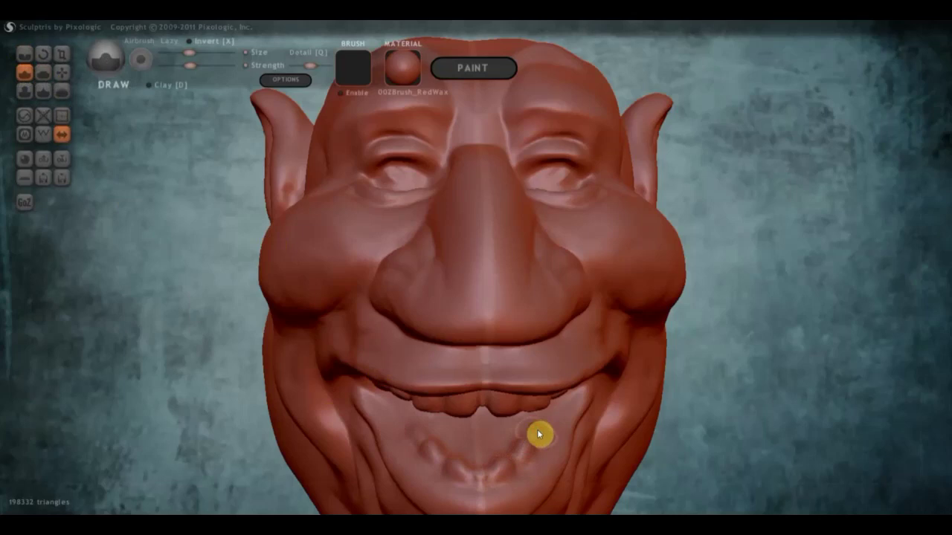
{"action": "right_click_drag", "start_coordinate": [543, 427], "coordinate": [520, 414]}
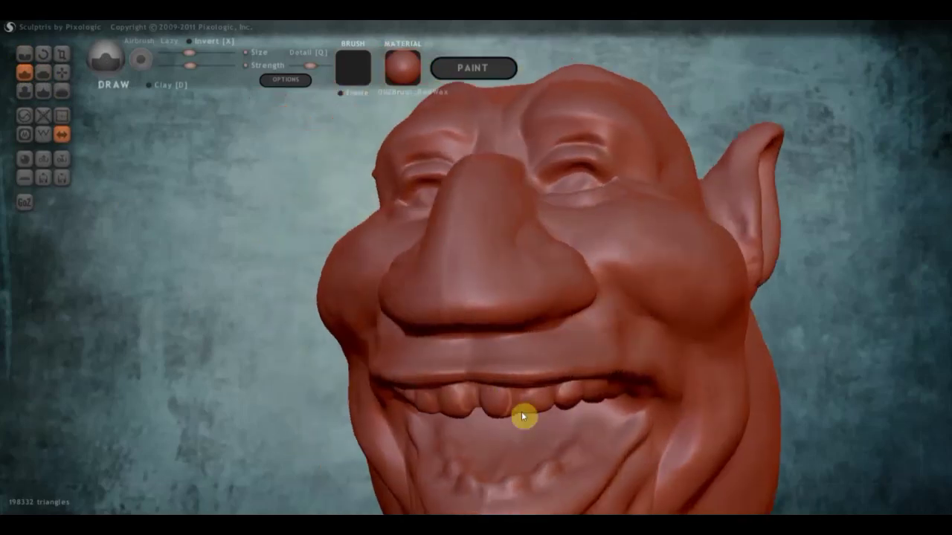
{"action": "left_click", "coordinate": [593, 434]}
{"action": "left_click_drag", "start_coordinate": [556, 466], "coordinate": [531, 482]}
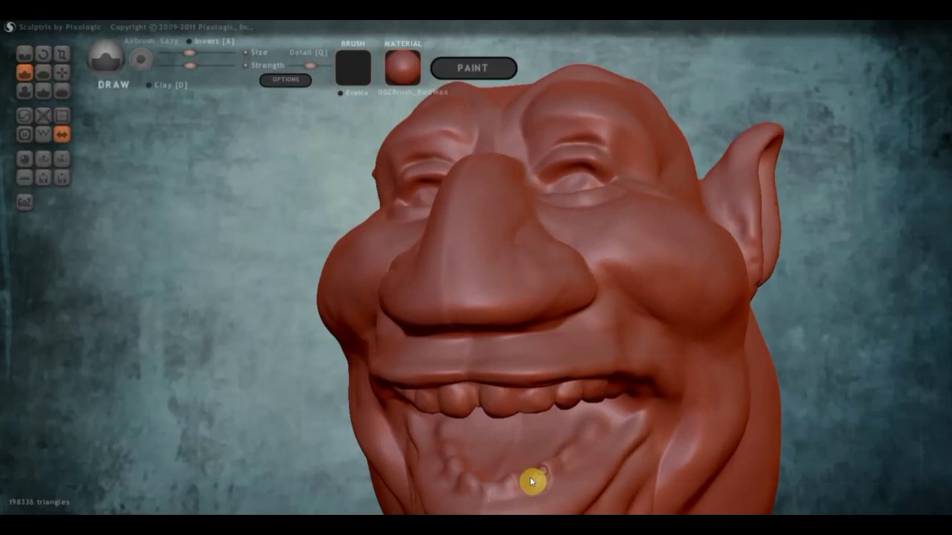
Step: Refine the lower teeth around the gap and review the mouth from both sides
{"action": "mouse_move", "coordinate": [517, 452]}
{"action": "right_mouse_down"}
{"action": "mouse_move", "coordinate": [529, 454]}
{"action": "mouse_move", "coordinate": [495, 442]}
{"action": "right_mouse_up"}
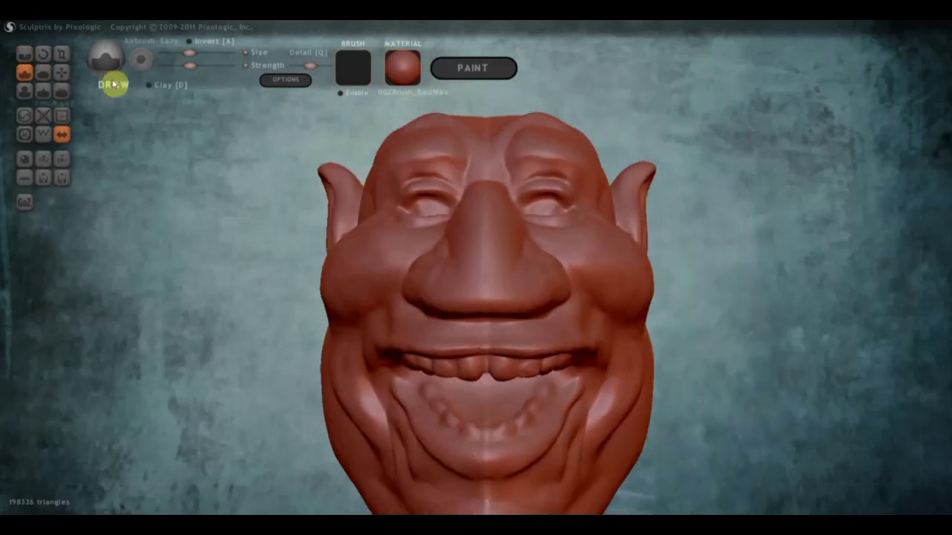
{"action": "scroll", "coordinate": [451, 398], "scroll_direction": "down", "scroll_amount": 1}
{"action": "scroll", "coordinate": [456, 402], "scroll_direction": "up", "scroll_amount": 1}
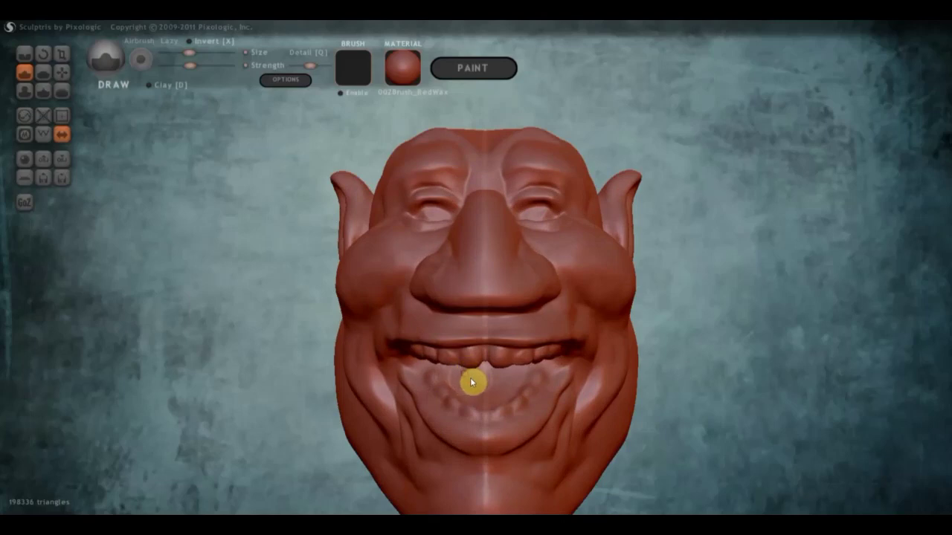
{"action": "left_click_drag", "start_coordinate": [461, 370], "coordinate": [482, 390]}
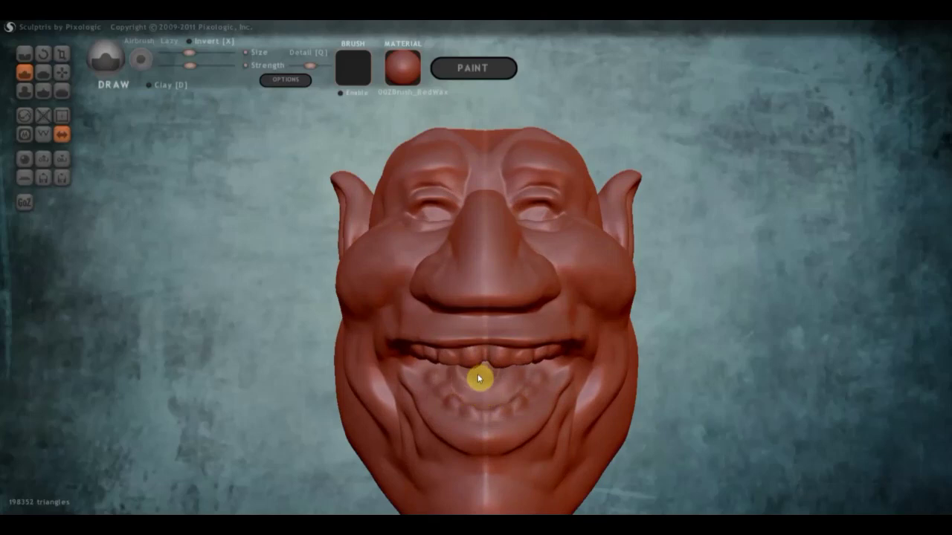
{"action": "scroll", "coordinate": [484, 400], "scroll_direction": "down", "scroll_amount": 2}
{"action": "mouse_move", "coordinate": [484, 399]}
{"action": "left_mouse_down", "text": "alt"}
{"action": "mouse_move", "coordinate": [458, 347]}
{"action": "mouse_move", "coordinate": [488, 347]}
{"action": "mouse_move", "coordinate": [471, 380]}
{"action": "mouse_move", "coordinate": [495, 335]}
{"action": "left_mouse_up", "text": "alt"}
{"action": "scroll", "coordinate": [456, 385], "scroll_direction": "down", "scroll_amount": 2}
{"action": "scroll", "coordinate": [523, 367], "scroll_direction": "up", "scroll_amount": 4}
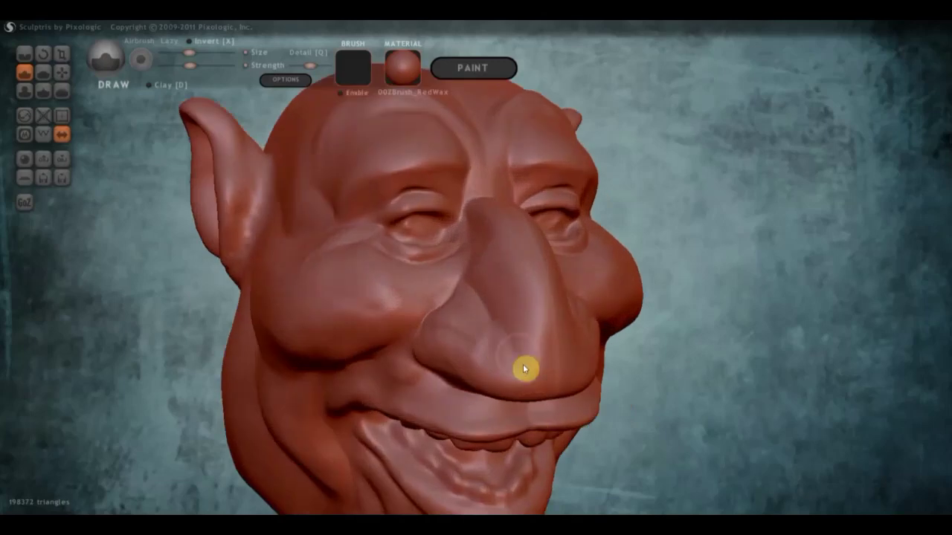
{"action": "mouse_move", "coordinate": [532, 429]}
{"action": "left_mouse_down", "text": "alt"}
{"action": "mouse_move", "coordinate": [571, 454]}
{"action": "mouse_move", "coordinate": [257, 227]}
{"action": "left_mouse_up", "text": "alt"}
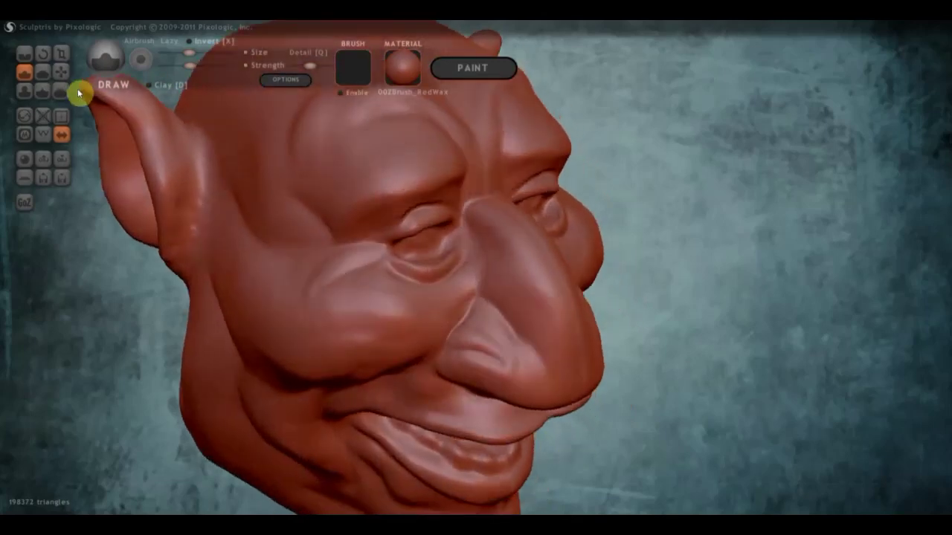
{"action": "left_click", "coordinate": [62, 72]}
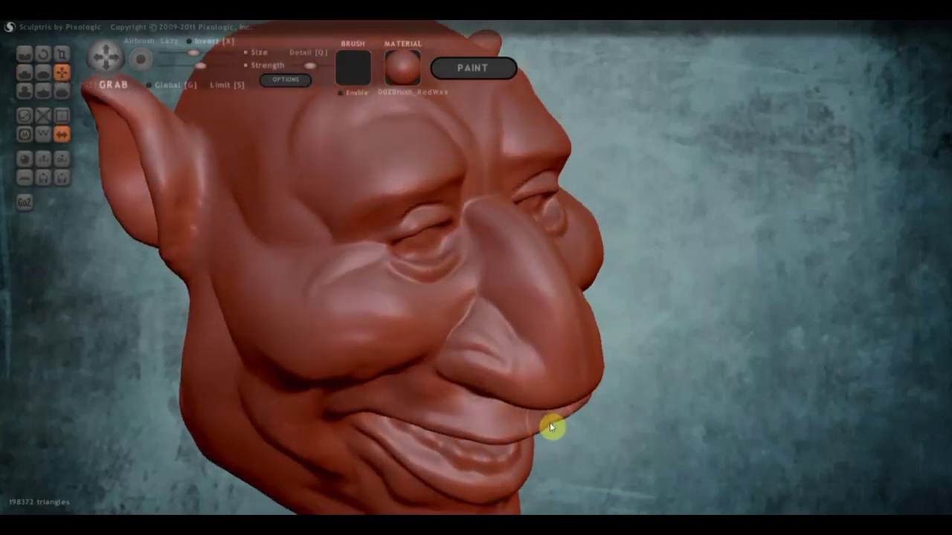
{"action": "mouse_move", "coordinate": [550, 424]}
{"action": "left_mouse_down", "text": "alt"}
{"action": "mouse_move", "coordinate": [478, 367]}
{"action": "mouse_move", "coordinate": [454, 372]}
{"action": "mouse_move", "coordinate": [446, 297]}
{"action": "left_mouse_up", "text": "alt"}
{"action": "scroll", "coordinate": [461, 379], "scroll_direction": "down", "scroll_amount": 3}
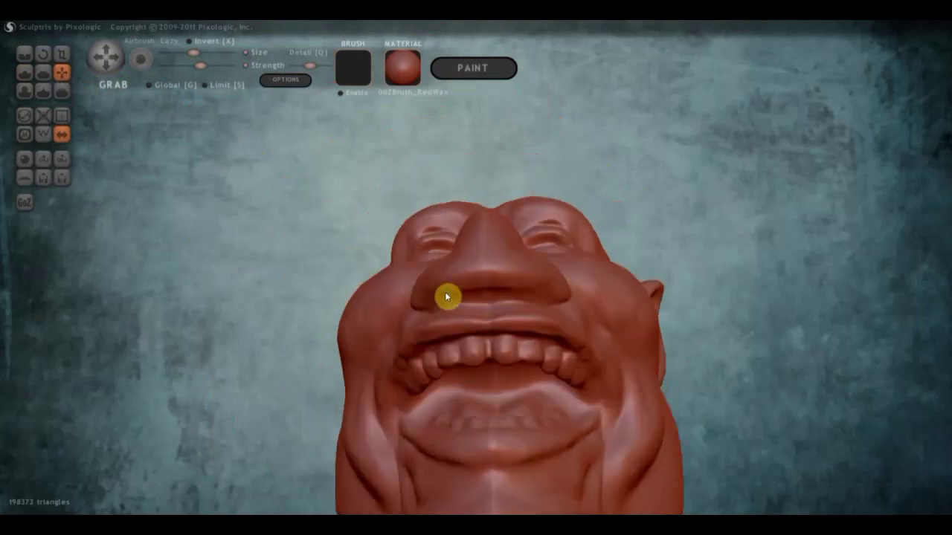
{"action": "left_click", "coordinate": [42, 72]}
{"action": "scroll", "coordinate": [395, 291], "scroll_direction": "up", "scroll_amount": 2}
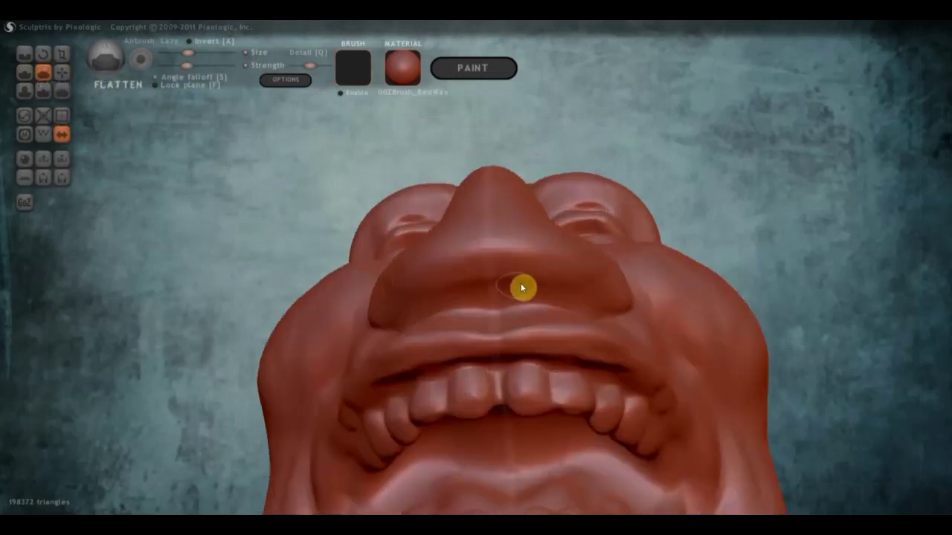
{"action": "scroll", "coordinate": [541, 282], "scroll_direction": "down", "scroll_amount": 1}
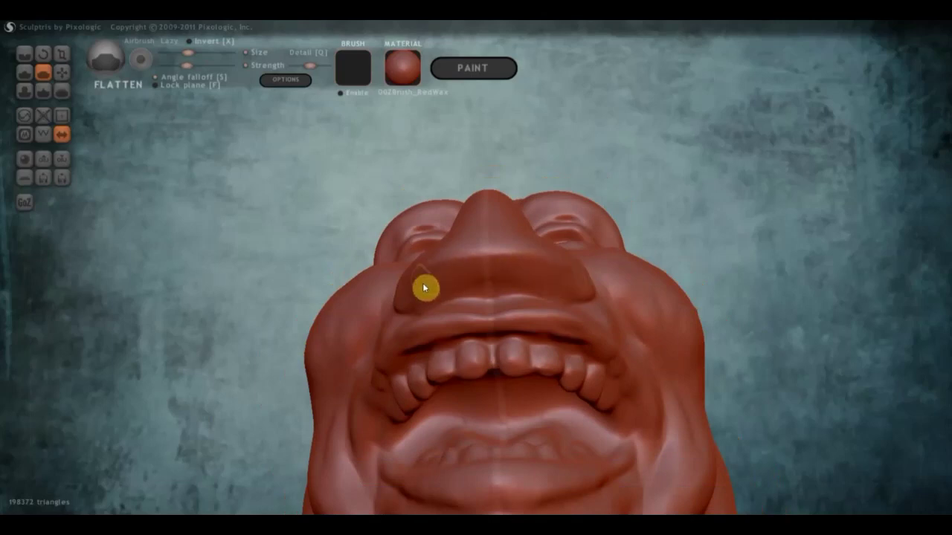
{"action": "left_click", "coordinate": [25, 72]}
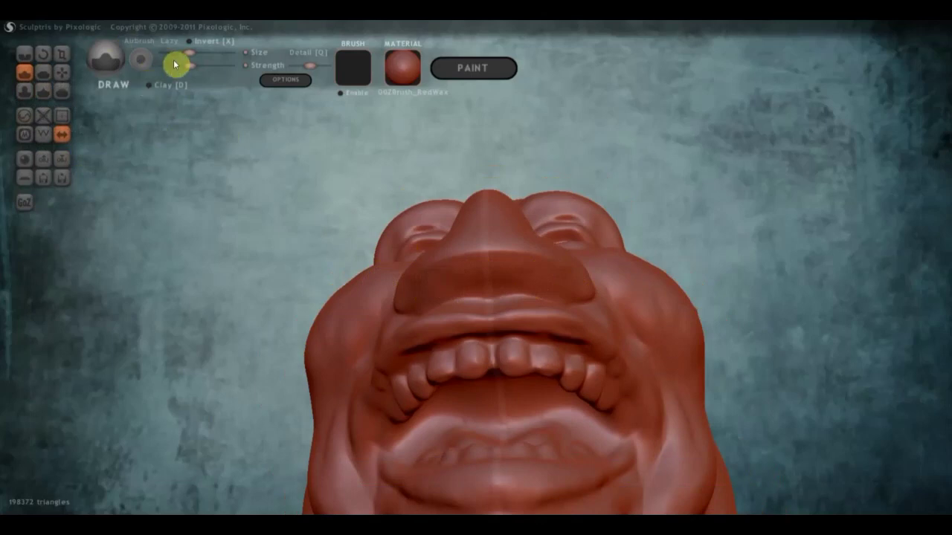
Step: Shrink the Draw brush and carve nostrils, with grooves and creases around them
{"action": "left_click_drag", "start_coordinate": [189, 52], "coordinate": [181, 53]}
{"action": "mouse_move", "coordinate": [452, 293]}
{"action": "left_mouse_down"}
{"action": "mouse_move", "coordinate": [444, 284]}
{"action": "mouse_move", "coordinate": [418, 304]}
{"action": "mouse_move", "coordinate": [460, 289]}
{"action": "mouse_move", "coordinate": [427, 295]}
{"action": "left_mouse_up"}
{"action": "mouse_move", "coordinate": [427, 295]}
{"action": "right_mouse_down"}
{"action": "mouse_move", "coordinate": [488, 347]}
{"action": "mouse_move", "coordinate": [580, 353]}
{"action": "mouse_move", "coordinate": [601, 365]}
{"action": "right_mouse_up"}
{"action": "scroll", "coordinate": [520, 342], "scroll_direction": "up", "scroll_amount": 5}
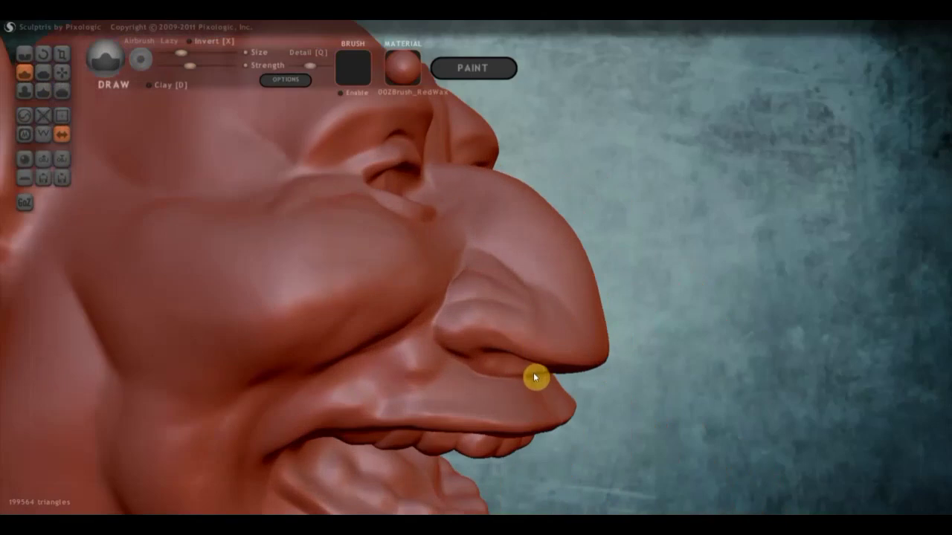
{"action": "mouse_move", "coordinate": [518, 377]}
{"action": "left_mouse_down"}
{"action": "mouse_move", "coordinate": [505, 371]}
{"action": "mouse_move", "coordinate": [533, 362]}
{"action": "mouse_move", "coordinate": [463, 355]}
{"action": "mouse_move", "coordinate": [490, 342]}
{"action": "mouse_move", "coordinate": [453, 328]}
{"action": "mouse_move", "coordinate": [455, 304]}
{"action": "mouse_move", "coordinate": [444, 330]}
{"action": "mouse_move", "coordinate": [518, 305]}
{"action": "mouse_move", "coordinate": [463, 297]}
{"action": "left_mouse_up"}
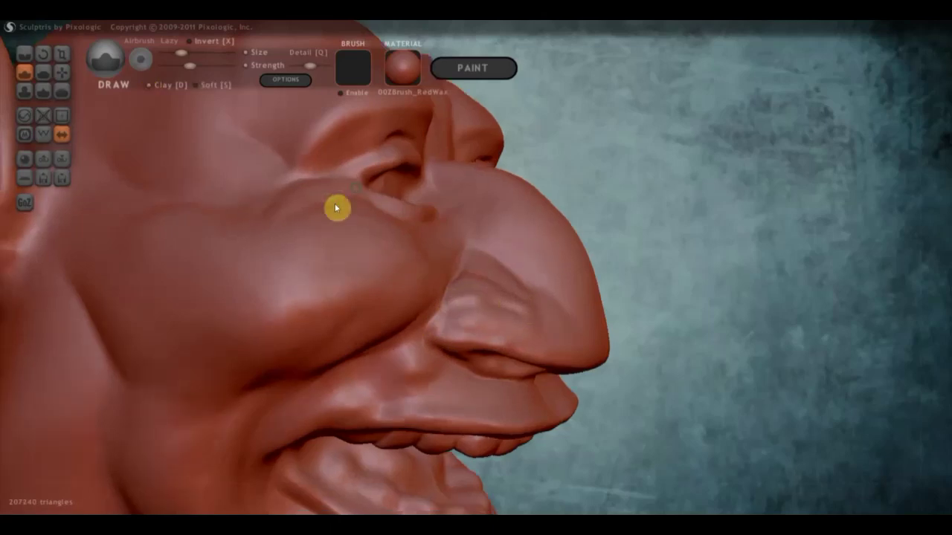
{"action": "right_click_drag", "start_coordinate": [334, 202], "coordinate": [493, 324]}
{"action": "mouse_move", "coordinate": [483, 308]}
{"action": "left_mouse_down"}
{"action": "mouse_move", "coordinate": [491, 311]}
{"action": "mouse_move", "coordinate": [456, 287]}
{"action": "mouse_move", "coordinate": [470, 278]}
{"action": "mouse_move", "coordinate": [476, 238]}
{"action": "left_mouse_up"}
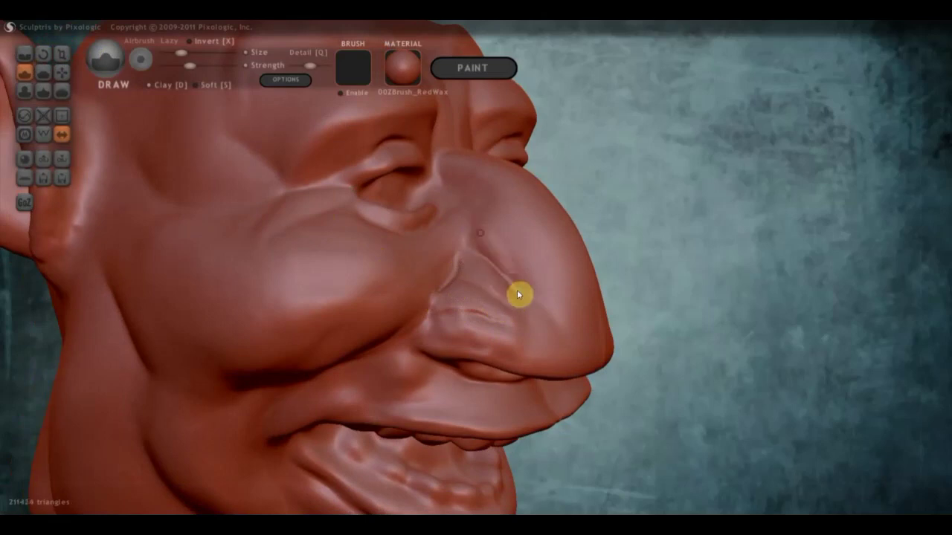
{"action": "left_click_drag", "start_coordinate": [513, 287], "coordinate": [496, 244]}
Step: Deepen the folds under the left eye, shape the upper eyelid and build up between the brows
{"action": "mouse_move", "coordinate": [500, 267]}
{"action": "right_mouse_down"}
{"action": "mouse_move", "coordinate": [431, 280]}
{"action": "mouse_move", "coordinate": [413, 261]}
{"action": "right_mouse_up"}
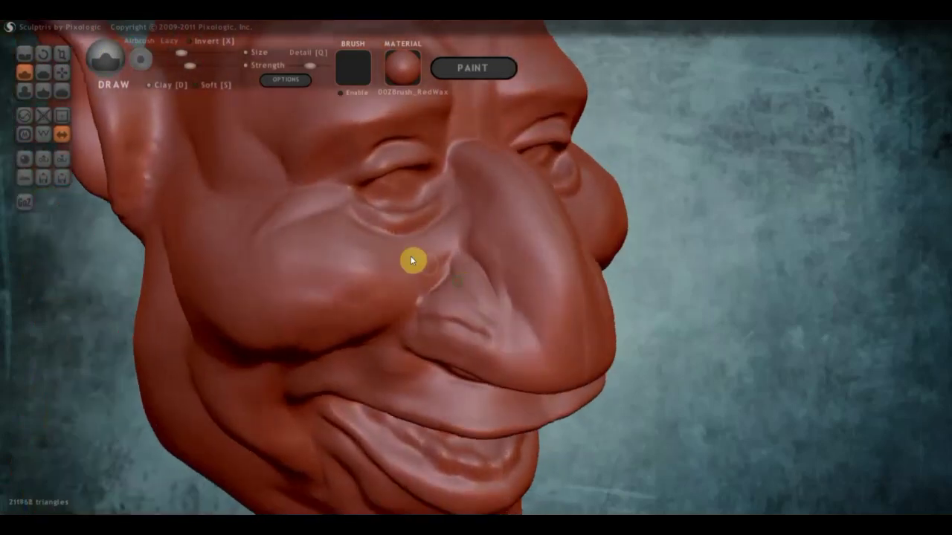
{"action": "mouse_move", "coordinate": [346, 197]}
{"action": "left_mouse_down"}
{"action": "mouse_move", "coordinate": [303, 206]}
{"action": "mouse_move", "coordinate": [343, 184]}
{"action": "left_mouse_up"}
{"action": "mouse_move", "coordinate": [269, 190]}
{"action": "left_mouse_down"}
{"action": "mouse_move", "coordinate": [355, 171]}
{"action": "mouse_move", "coordinate": [293, 182]}
{"action": "mouse_move", "coordinate": [372, 142]}
{"action": "mouse_move", "coordinate": [374, 154]}
{"action": "mouse_move", "coordinate": [314, 168]}
{"action": "left_mouse_up"}
{"action": "right_click_drag", "start_coordinate": [314, 168], "coordinate": [287, 121]}
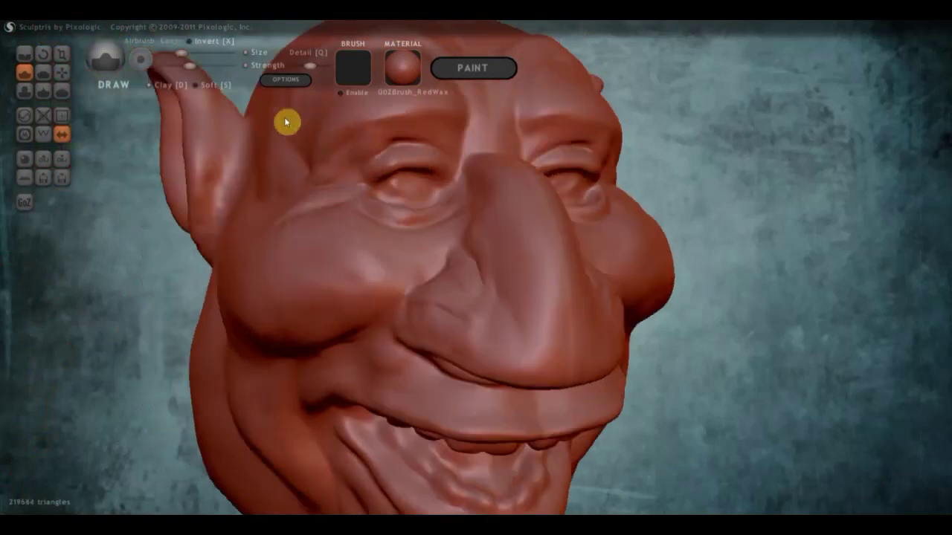
{"action": "mouse_move", "coordinate": [405, 141]}
{"action": "left_mouse_down"}
{"action": "mouse_move", "coordinate": [322, 170]}
{"action": "mouse_move", "coordinate": [392, 142]}
{"action": "mouse_move", "coordinate": [339, 174]}
{"action": "mouse_move", "coordinate": [362, 151]}
{"action": "mouse_move", "coordinate": [404, 142]}
{"action": "mouse_move", "coordinate": [346, 157]}
{"action": "mouse_move", "coordinate": [388, 157]}
{"action": "left_mouse_up"}
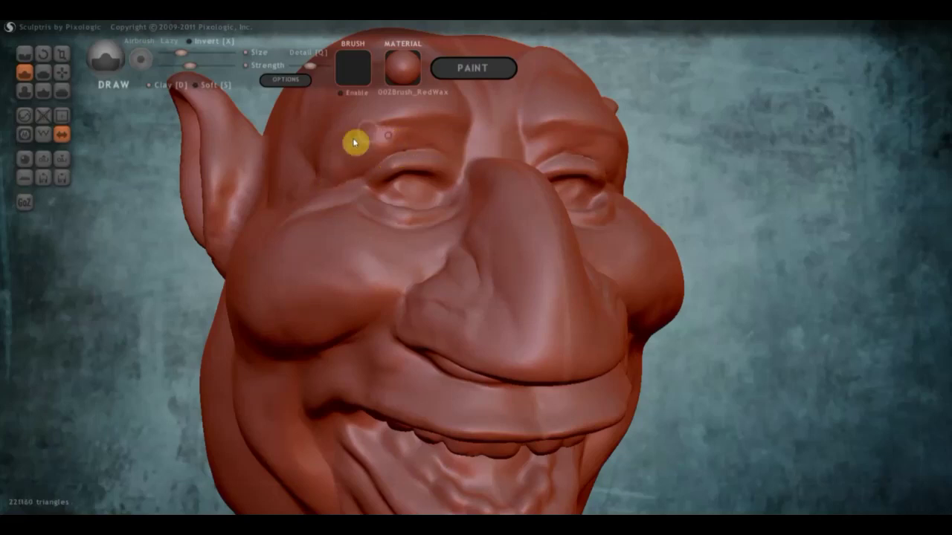
{"action": "left_click_drag", "start_coordinate": [339, 183], "coordinate": [344, 196]}
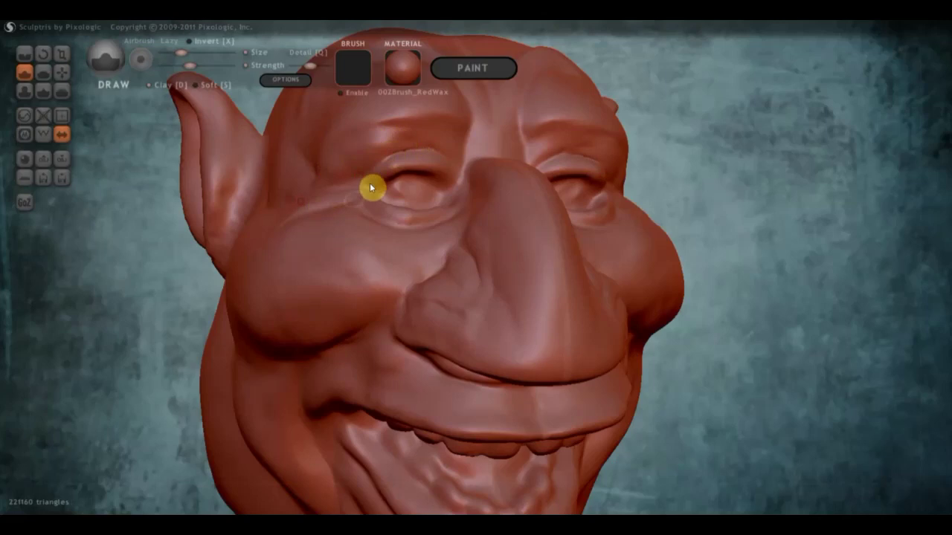
{"action": "right_click_drag", "start_coordinate": [372, 187], "coordinate": [330, 201]}
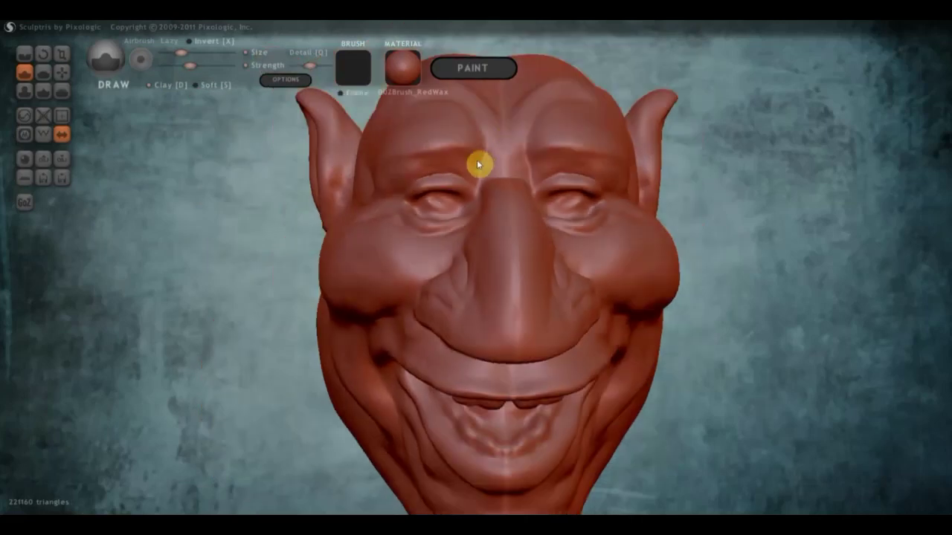
{"action": "mouse_move", "coordinate": [476, 160]}
{"action": "left_mouse_down"}
{"action": "mouse_move", "coordinate": [457, 156]}
{"action": "mouse_move", "coordinate": [486, 148]}
{"action": "mouse_move", "coordinate": [471, 164]}
{"action": "mouse_move", "coordinate": [363, 158]}
{"action": "mouse_move", "coordinate": [467, 127]}
{"action": "mouse_move", "coordinate": [483, 144]}
{"action": "mouse_move", "coordinate": [476, 116]}
{"action": "mouse_move", "coordinate": [474, 173]}
{"action": "mouse_move", "coordinate": [466, 126]}
{"action": "mouse_move", "coordinate": [429, 144]}
{"action": "mouse_move", "coordinate": [453, 118]}
{"action": "mouse_move", "coordinate": [467, 143]}
{"action": "left_mouse_up"}
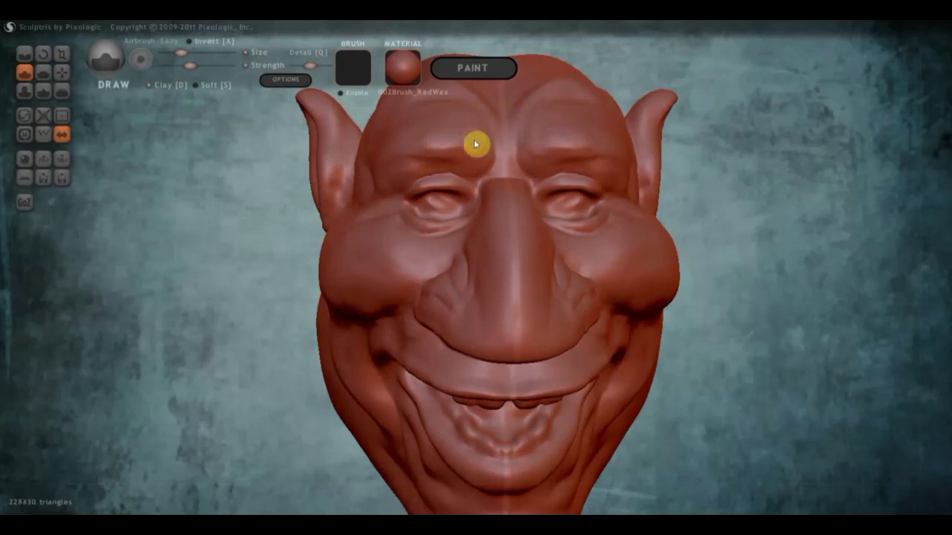
{"action": "scroll", "coordinate": [476, 160], "scroll_direction": "down", "scroll_amount": 2}
{"action": "scroll", "coordinate": [502, 189], "scroll_direction": "down", "scroll_amount": 2}
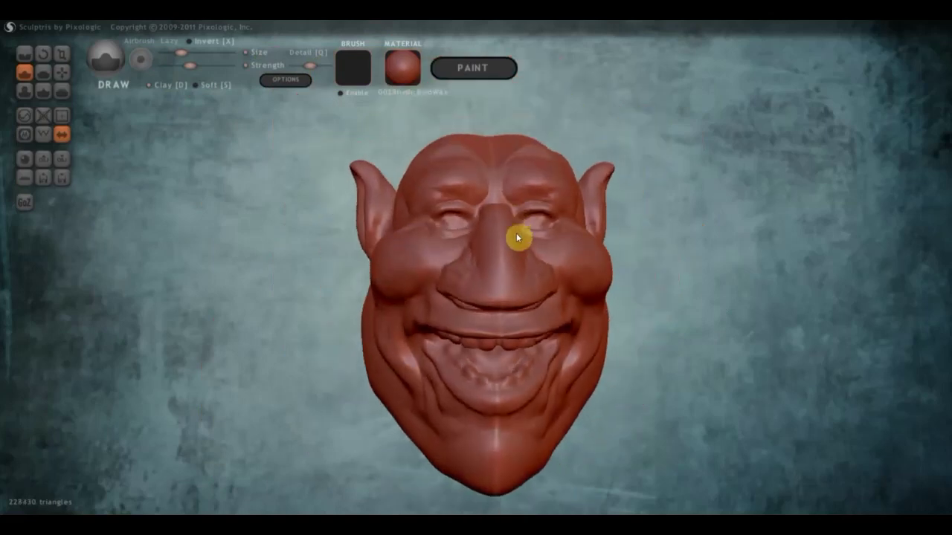
{"action": "mouse_move", "coordinate": [497, 264]}
{"action": "right_mouse_down"}
{"action": "mouse_move", "coordinate": [423, 276]}
{"action": "mouse_move", "coordinate": [439, 291]}
{"action": "right_mouse_up"}
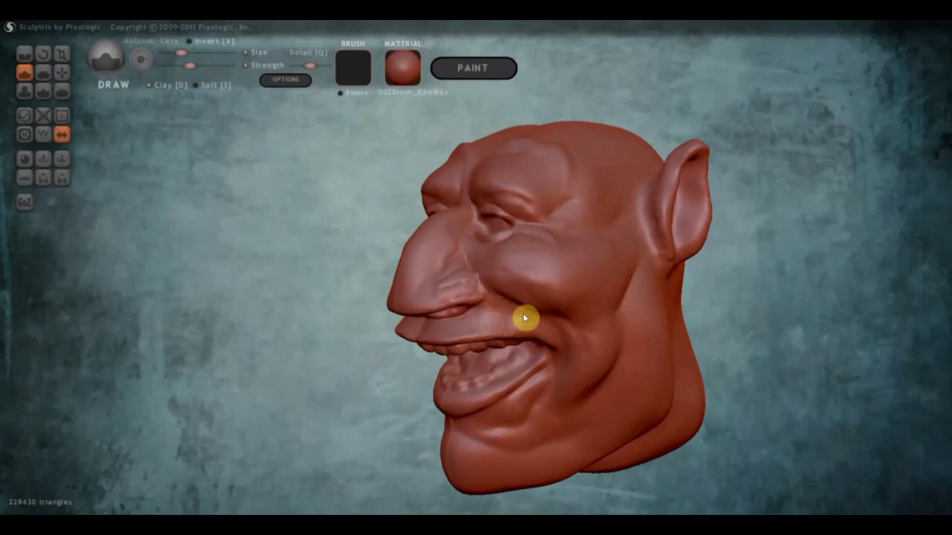
{"action": "mouse_move", "coordinate": [493, 307]}
{"action": "right_mouse_down"}
{"action": "mouse_move", "coordinate": [450, 315]}
{"action": "mouse_move", "coordinate": [535, 323]}
{"action": "mouse_move", "coordinate": [705, 303]}
{"action": "mouse_move", "coordinate": [676, 297]}
{"action": "right_mouse_up"}
{"action": "scroll", "coordinate": [646, 305], "scroll_direction": "down", "scroll_amount": 3}
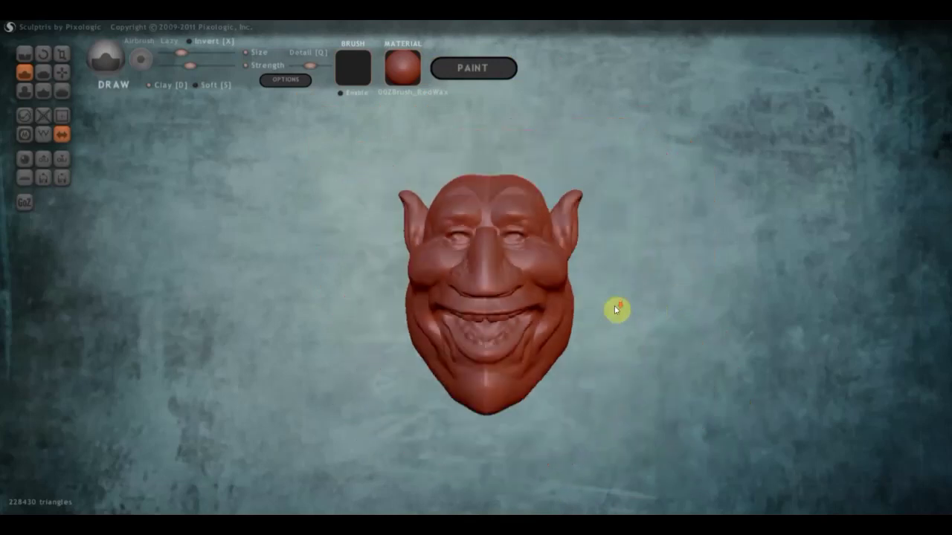
{"action": "right_click_drag", "start_coordinate": [441, 226], "coordinate": [459, 283]}
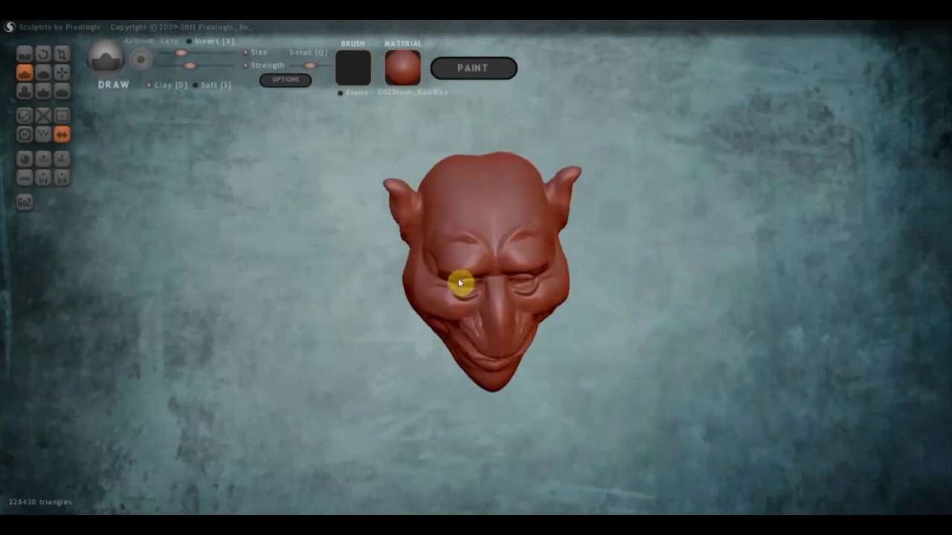
Step: Enlarge the Draw brush and raise a broad stroke up the forehead toward the crown
{"action": "left_click", "coordinate": [43, 72]}
{"action": "left_click", "coordinate": [26, 74]}
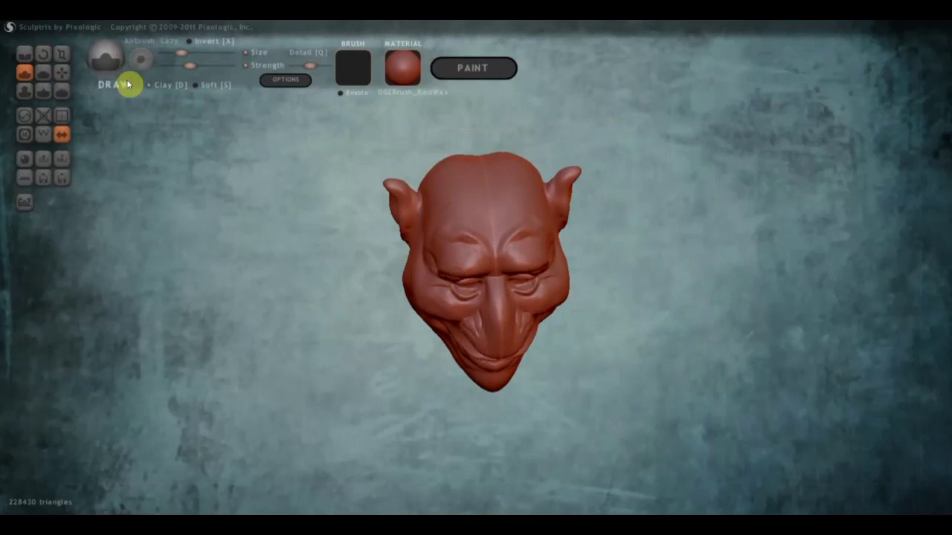
{"action": "right_click_drag", "start_coordinate": [455, 194], "coordinate": [397, 170]}
{"action": "scroll", "coordinate": [397, 170], "scroll_direction": "down", "scroll_amount": 1}
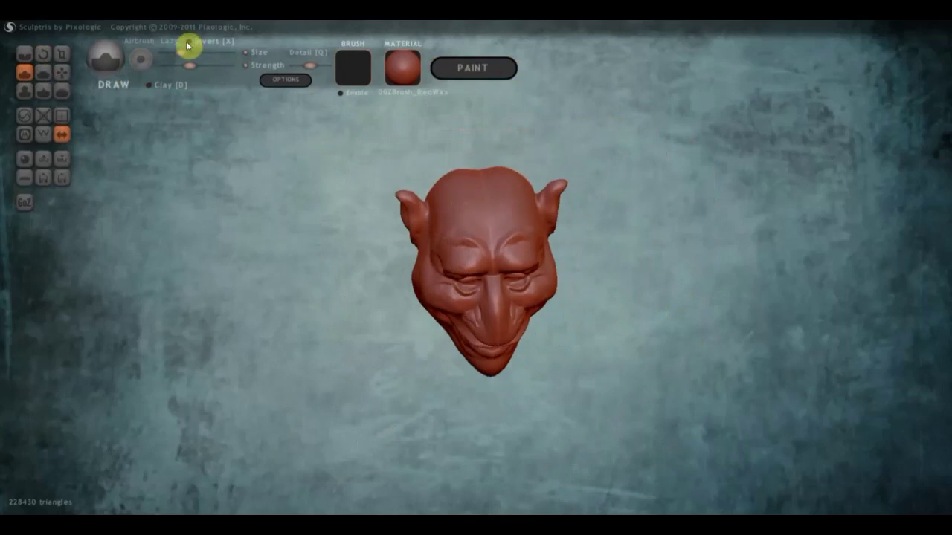
{"action": "left_click_drag", "start_coordinate": [181, 53], "coordinate": [192, 52]}
{"action": "scroll", "coordinate": [479, 178], "scroll_direction": "up", "scroll_amount": 3}
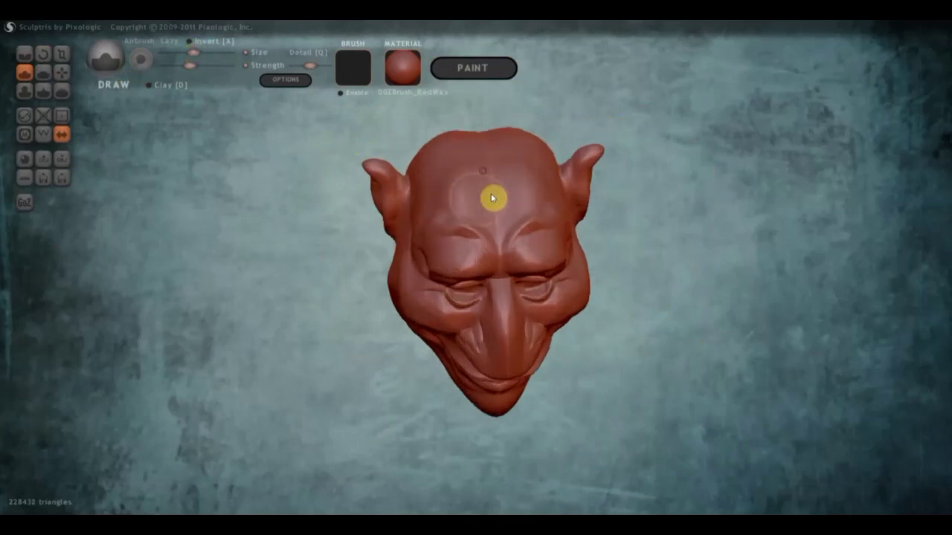
{"action": "mouse_move", "coordinate": [493, 195]}
{"action": "left_mouse_down"}
{"action": "mouse_move", "coordinate": [444, 153]}
{"action": "mouse_move", "coordinate": [459, 156]}
{"action": "mouse_move", "coordinate": [446, 165]}
{"action": "mouse_move", "coordinate": [428, 162]}
{"action": "mouse_move", "coordinate": [486, 183]}
{"action": "mouse_move", "coordinate": [457, 195]}
{"action": "mouse_move", "coordinate": [498, 134]}
{"action": "left_mouse_up"}
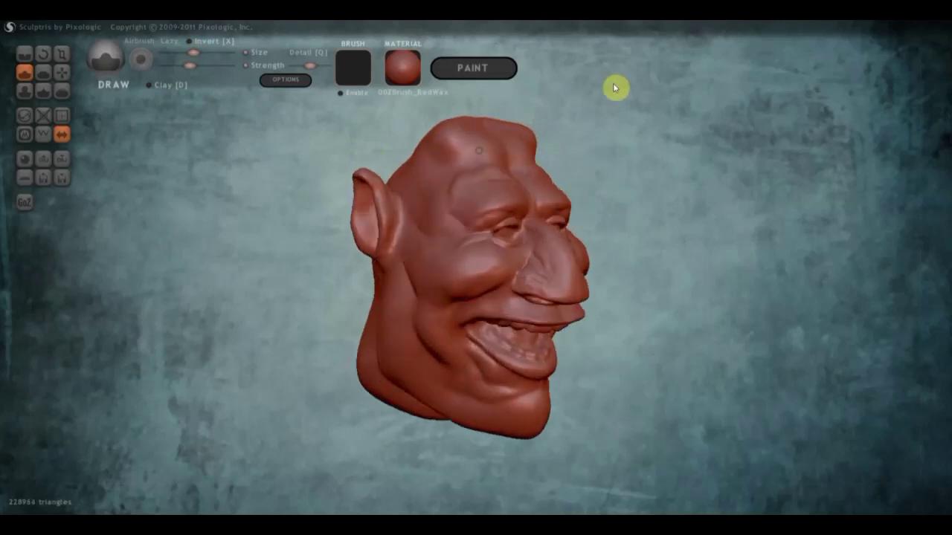
{"action": "mouse_move", "coordinate": [613, 83]}
{"action": "left_mouse_down"}
{"action": "mouse_move", "coordinate": [415, 171]}
{"action": "mouse_move", "coordinate": [409, 216]}
{"action": "mouse_move", "coordinate": [394, 208]}
{"action": "mouse_move", "coordinate": [423, 191]}
{"action": "mouse_move", "coordinate": [236, 178]}
{"action": "left_mouse_up"}
Step: Select Flatten and view the skull from above, then from the left side
{"action": "left_click", "coordinate": [43, 73]}
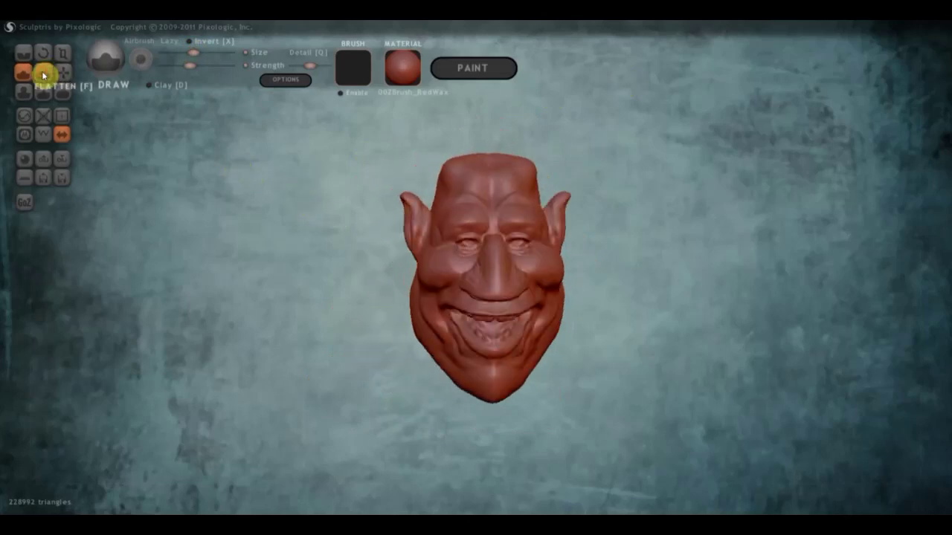
{"action": "mouse_move", "coordinate": [503, 133]}
{"action": "left_mouse_down"}
{"action": "mouse_move", "coordinate": [485, 189]}
{"action": "mouse_move", "coordinate": [492, 182]}
{"action": "mouse_move", "coordinate": [459, 208]}
{"action": "mouse_move", "coordinate": [505, 215]}
{"action": "mouse_move", "coordinate": [480, 221]}
{"action": "mouse_move", "coordinate": [544, 193]}
{"action": "mouse_move", "coordinate": [498, 213]}
{"action": "mouse_move", "coordinate": [510, 202]}
{"action": "mouse_move", "coordinate": [471, 271]}
{"action": "mouse_move", "coordinate": [512, 245]}
{"action": "mouse_move", "coordinate": [478, 257]}
{"action": "mouse_move", "coordinate": [495, 267]}
{"action": "left_mouse_up"}
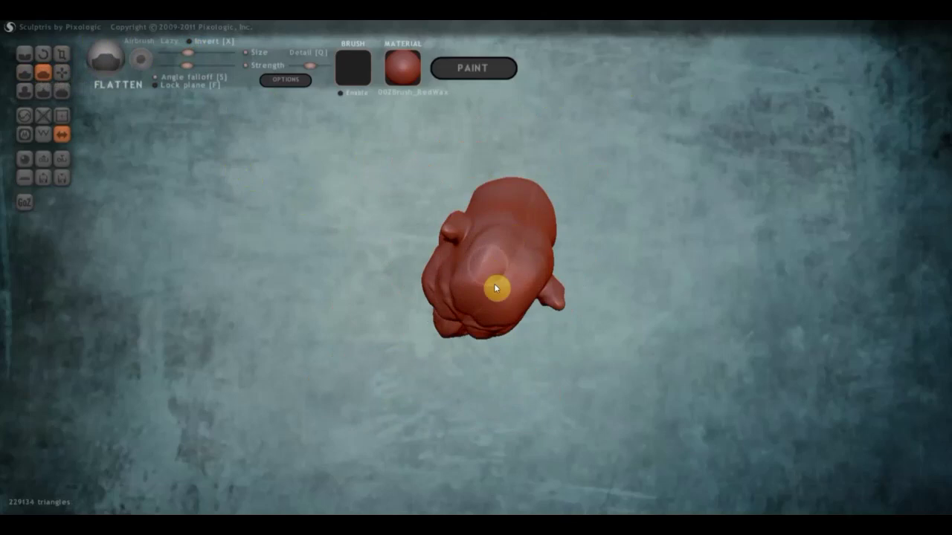
{"action": "mouse_move", "coordinate": [470, 298]}
{"action": "right_mouse_down"}
{"action": "mouse_move", "coordinate": [433, 240]}
{"action": "mouse_move", "coordinate": [465, 183]}
{"action": "mouse_move", "coordinate": [503, 206]}
{"action": "mouse_move", "coordinate": [491, 210]}
{"action": "mouse_move", "coordinate": [520, 213]}
{"action": "right_mouse_up"}
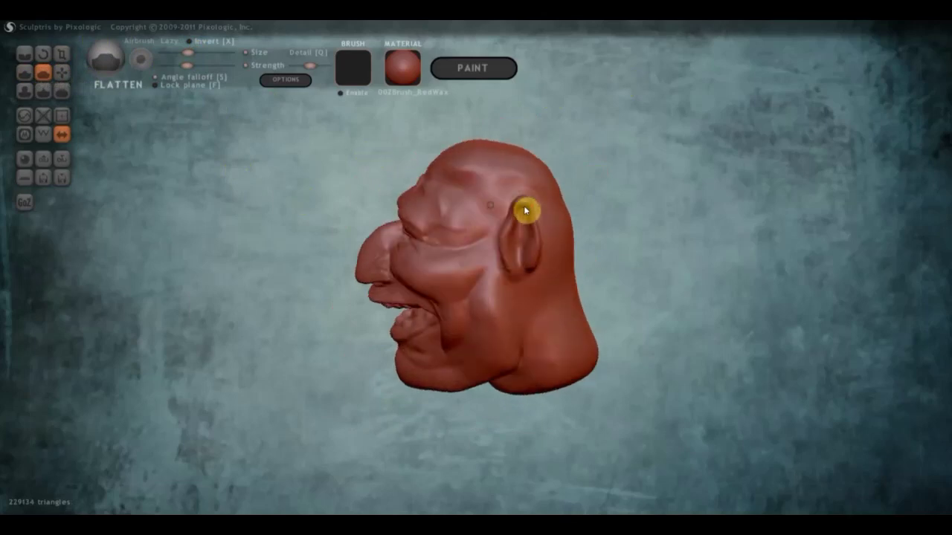
Step: Cut crease strokes across the brow and forehead, undoing one misplaced stroke
{"action": "left_click", "coordinate": [24, 54]}
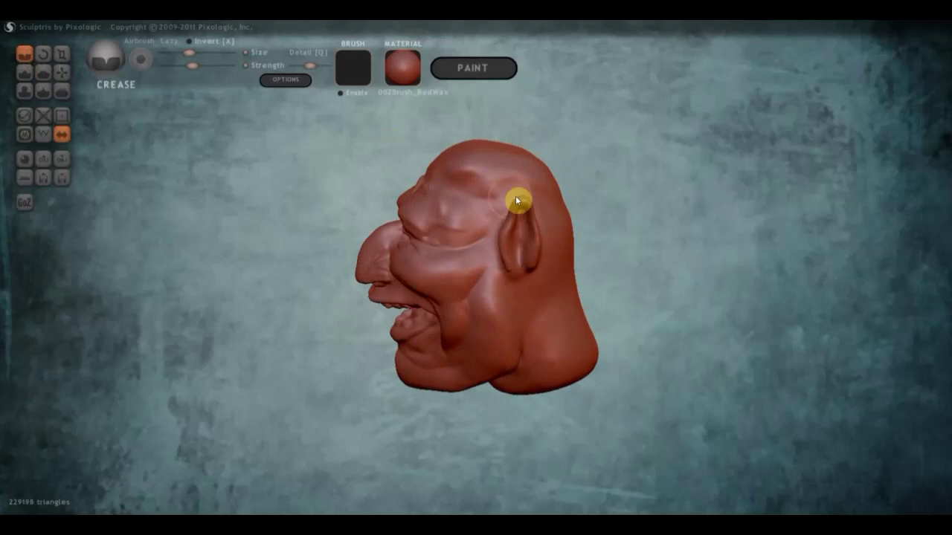
{"action": "left_click_drag", "start_coordinate": [516, 197], "coordinate": [457, 197]}
{"action": "mouse_move", "coordinate": [457, 197]}
{"action": "right_mouse_down"}
{"action": "mouse_move", "coordinate": [433, 223]}
{"action": "mouse_move", "coordinate": [450, 240]}
{"action": "right_mouse_up"}
{"action": "key", "text": "ctrl+z"}
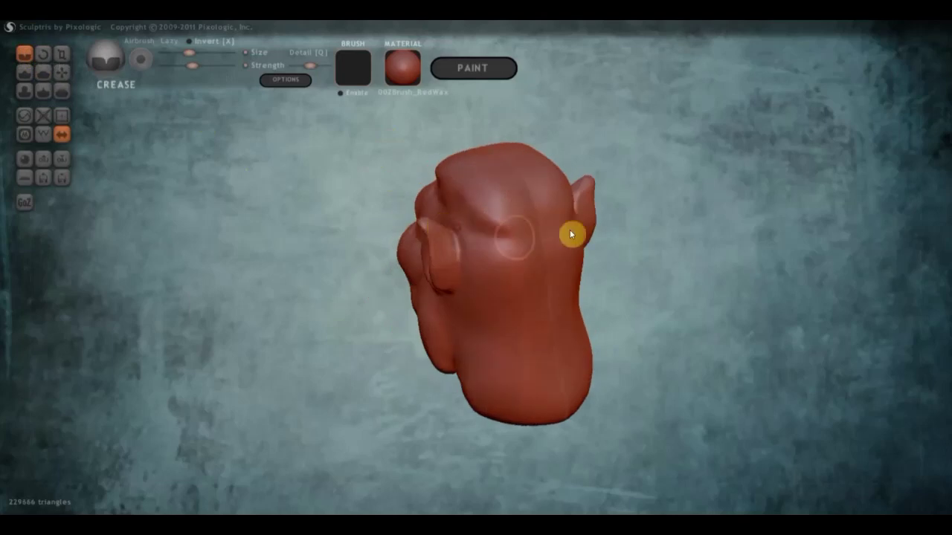
{"action": "left_click_drag", "start_coordinate": [524, 253], "coordinate": [459, 255]}
{"action": "mouse_move", "coordinate": [459, 255]}
{"action": "right_mouse_down"}
{"action": "mouse_move", "coordinate": [397, 255]}
{"action": "mouse_move", "coordinate": [515, 250]}
{"action": "mouse_move", "coordinate": [342, 250]}
{"action": "mouse_move", "coordinate": [436, 198]}
{"action": "right_mouse_up"}
{"action": "left_click_drag", "start_coordinate": [510, 171], "coordinate": [491, 180]}
{"action": "mouse_move", "coordinate": [399, 186]}
{"action": "left_mouse_down"}
{"action": "mouse_move", "coordinate": [389, 191]}
{"action": "mouse_move", "coordinate": [465, 189]}
{"action": "left_mouse_up"}
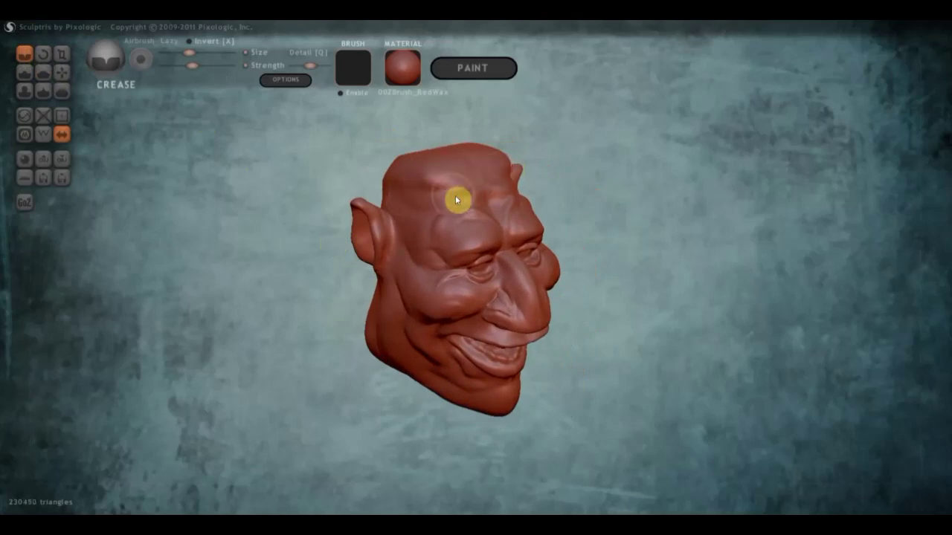
{"action": "mouse_move", "coordinate": [455, 198]}
{"action": "right_mouse_down"}
{"action": "mouse_move", "coordinate": [424, 230]}
{"action": "mouse_move", "coordinate": [437, 219]}
{"action": "right_mouse_up"}
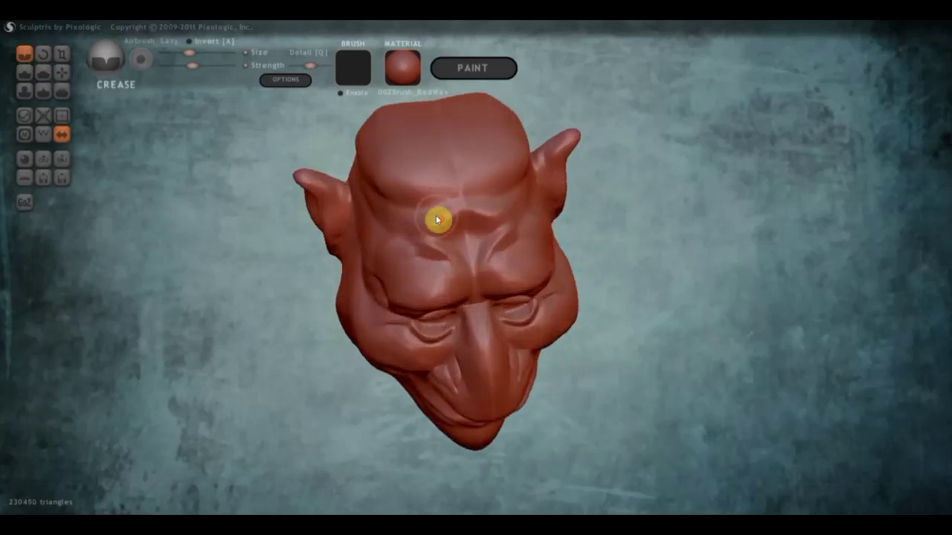
Step: Flatten the upper forehead into a broader, smoother plane
{"action": "left_click", "coordinate": [43, 72]}
{"action": "mouse_move", "coordinate": [431, 131]}
{"action": "right_mouse_down"}
{"action": "mouse_move", "coordinate": [374, 165]}
{"action": "mouse_move", "coordinate": [402, 163]}
{"action": "right_mouse_up"}
{"action": "mouse_move", "coordinate": [402, 163]}
{"action": "left_mouse_down"}
{"action": "mouse_move", "coordinate": [424, 206]}
{"action": "mouse_move", "coordinate": [419, 165]}
{"action": "mouse_move", "coordinate": [393, 153]}
{"action": "mouse_move", "coordinate": [423, 195]}
{"action": "left_mouse_up"}
{"action": "scroll", "coordinate": [481, 235], "scroll_direction": "up", "scroll_amount": 3}
{"action": "mouse_move", "coordinate": [507, 214]}
{"action": "left_mouse_down"}
{"action": "mouse_move", "coordinate": [399, 230]}
{"action": "mouse_move", "coordinate": [412, 228]}
{"action": "mouse_move", "coordinate": [379, 223]}
{"action": "left_mouse_up"}
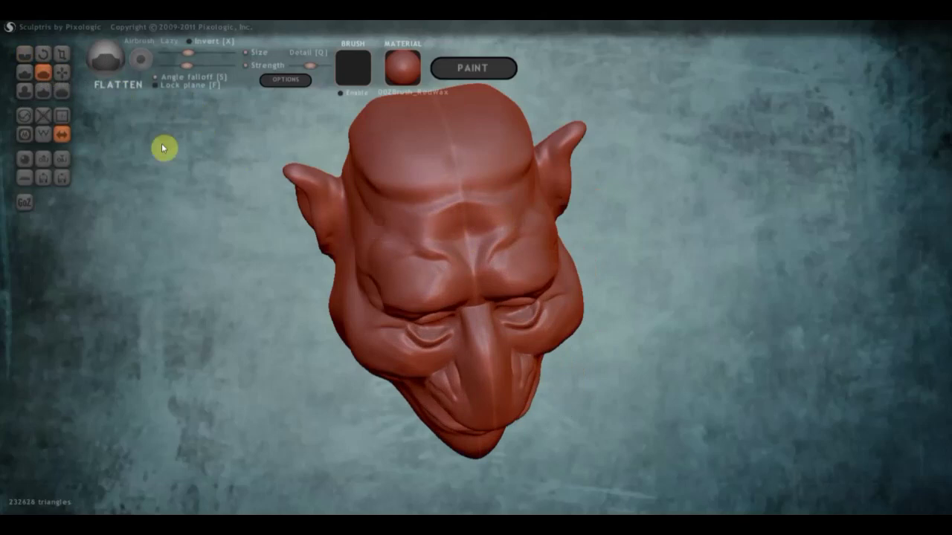
Step: With Grab, pull the forehead crease up and reshape the forehead below the crown
{"action": "left_click", "coordinate": [62, 72]}
{"action": "left_click_drag", "start_coordinate": [111, 119], "coordinate": [434, 238]}
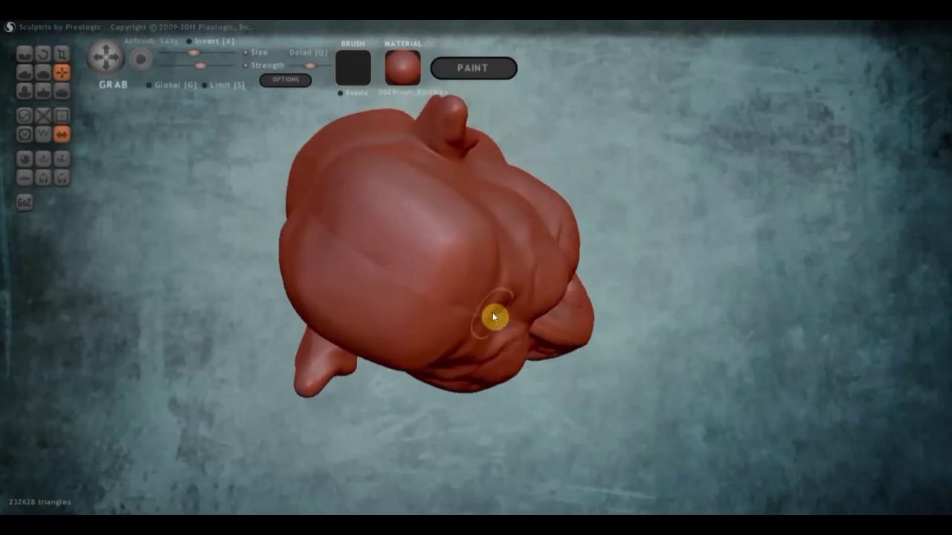
{"action": "right_click_drag", "start_coordinate": [503, 317], "coordinate": [393, 166]}
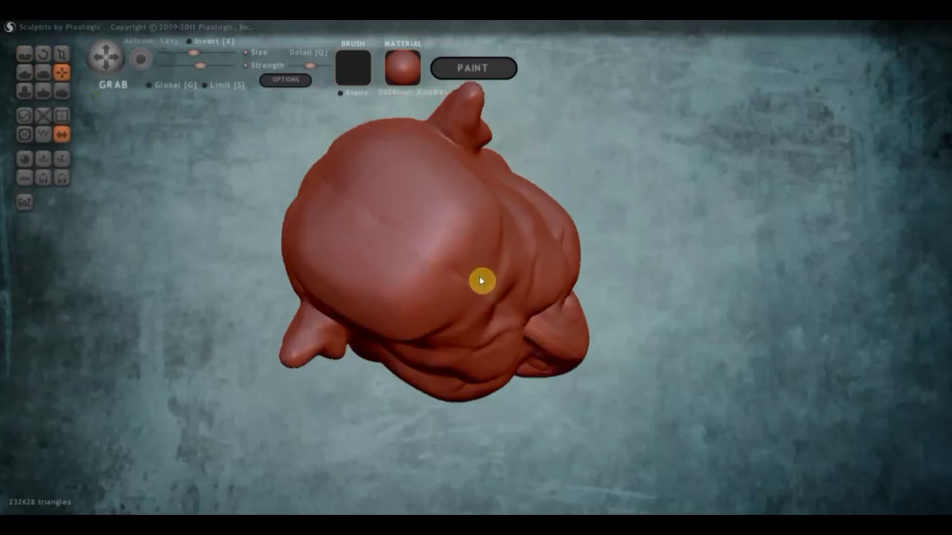
{"action": "scroll", "coordinate": [392, 161], "scroll_direction": "down", "scroll_amount": 4}
{"action": "mouse_move", "coordinate": [440, 185]}
{"action": "right_mouse_down"}
{"action": "mouse_move", "coordinate": [531, 191]}
{"action": "mouse_move", "coordinate": [432, 194]}
{"action": "right_mouse_up"}
{"action": "mouse_move", "coordinate": [426, 188]}
{"action": "left_mouse_down"}
{"action": "mouse_move", "coordinate": [423, 197]}
{"action": "mouse_move", "coordinate": [394, 186]}
{"action": "left_mouse_up"}
{"action": "right_click_drag", "start_coordinate": [461, 185], "coordinate": [355, 191]}
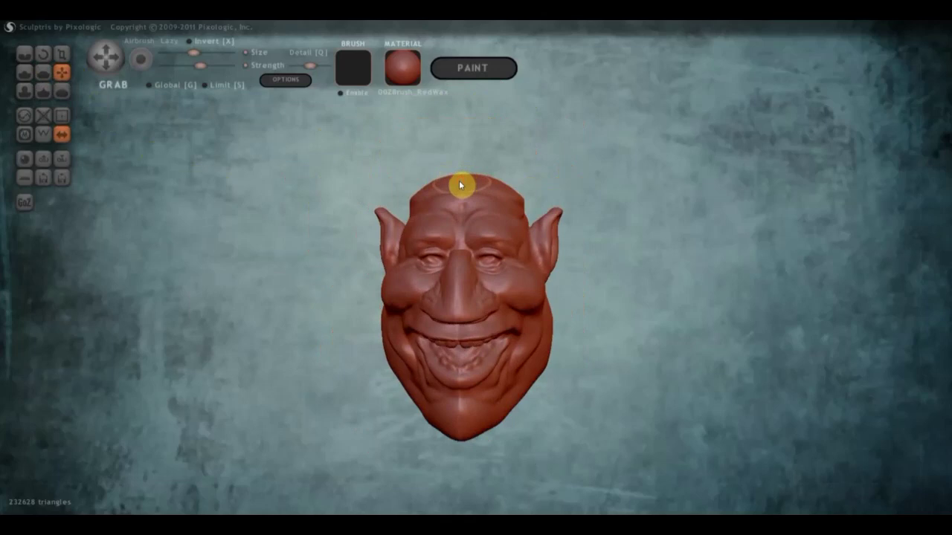
{"action": "left_click_drag", "start_coordinate": [459, 180], "coordinate": [446, 207]}
Step: Pull the back of the crown into a deeper fold, checking it from side and front
{"action": "mouse_move", "coordinate": [491, 195]}
{"action": "right_mouse_down"}
{"action": "mouse_move", "coordinate": [411, 192]}
{"action": "mouse_move", "coordinate": [537, 191]}
{"action": "mouse_move", "coordinate": [565, 213]}
{"action": "right_mouse_up"}
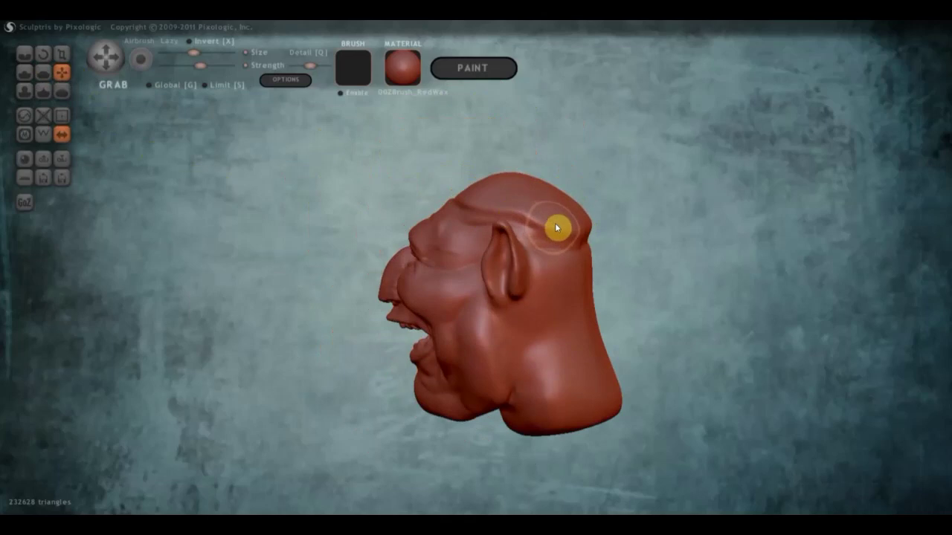
{"action": "right_click_drag", "start_coordinate": [556, 228], "coordinate": [428, 242]}
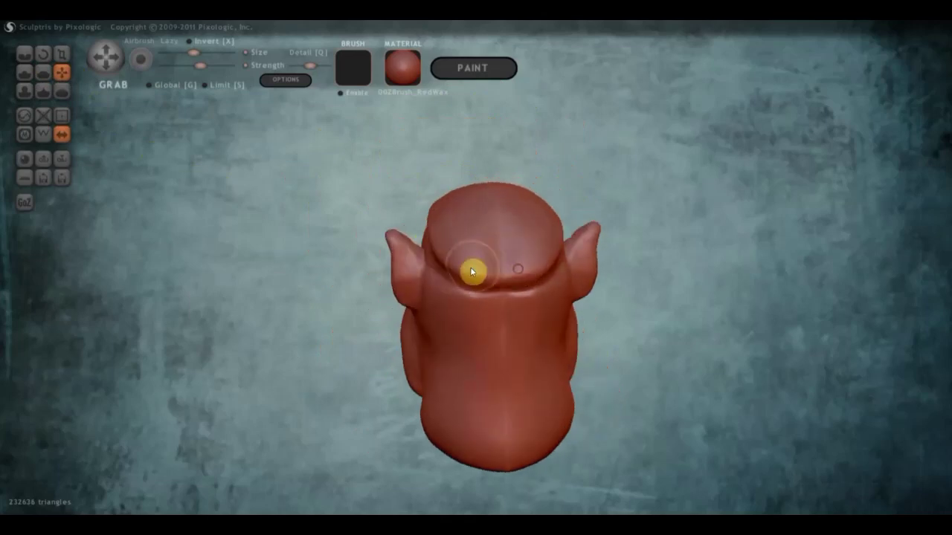
{"action": "left_click_drag", "start_coordinate": [472, 272], "coordinate": [452, 279]}
{"action": "mouse_move", "coordinate": [448, 263]}
{"action": "right_mouse_down"}
{"action": "mouse_move", "coordinate": [557, 263]}
{"action": "mouse_move", "coordinate": [592, 244]}
{"action": "right_mouse_up"}
{"action": "left_click_drag", "start_coordinate": [592, 245], "coordinate": [603, 252]}
{"action": "mouse_move", "coordinate": [603, 251]}
{"action": "right_mouse_down"}
{"action": "mouse_move", "coordinate": [639, 210]}
{"action": "mouse_move", "coordinate": [510, 238]}
{"action": "right_mouse_up"}
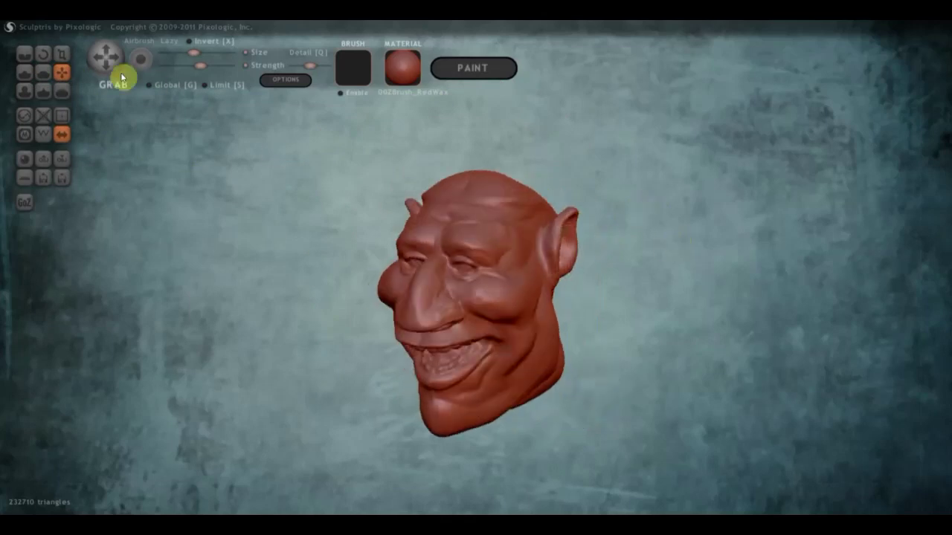
Step: Raise Draw strokes along the upper head toward the ear
{"action": "left_click", "coordinate": [27, 76]}
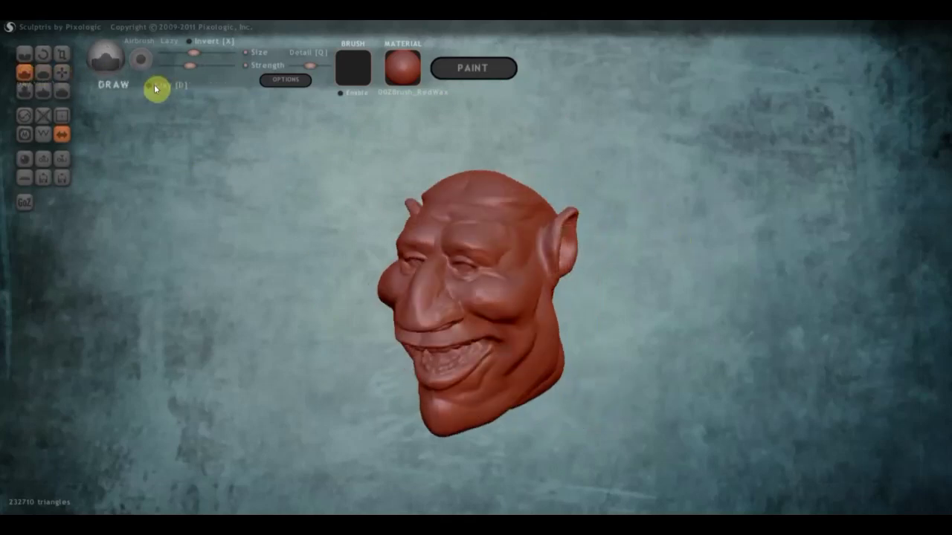
{"action": "scroll", "coordinate": [478, 169], "scroll_direction": "up", "scroll_amount": 3}
{"action": "mouse_move", "coordinate": [478, 169]}
{"action": "right_mouse_down"}
{"action": "mouse_move", "coordinate": [450, 195]}
{"action": "mouse_move", "coordinate": [463, 163]}
{"action": "mouse_move", "coordinate": [409, 122]}
{"action": "right_mouse_up"}
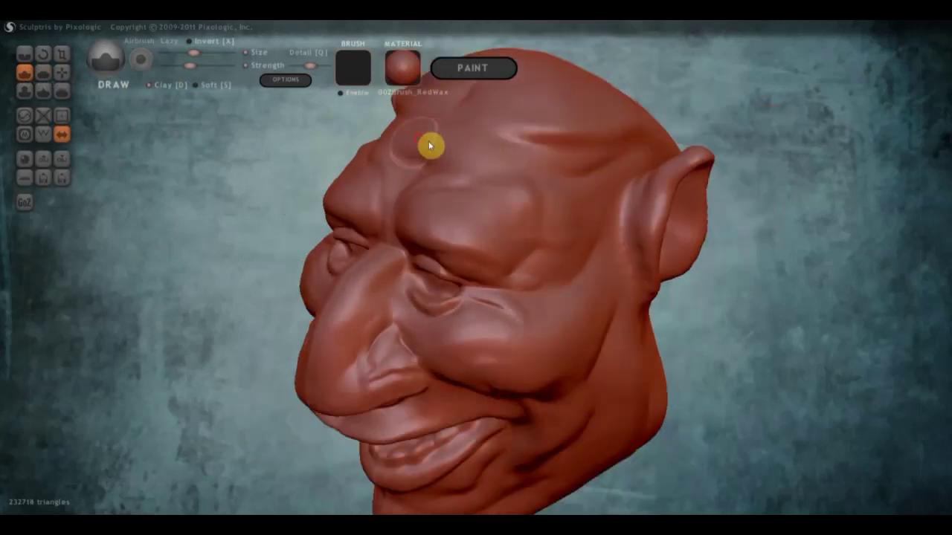
{"action": "left_click_drag", "start_coordinate": [431, 144], "coordinate": [626, 170]}
{"action": "left_click_drag", "start_coordinate": [534, 159], "coordinate": [614, 170]}
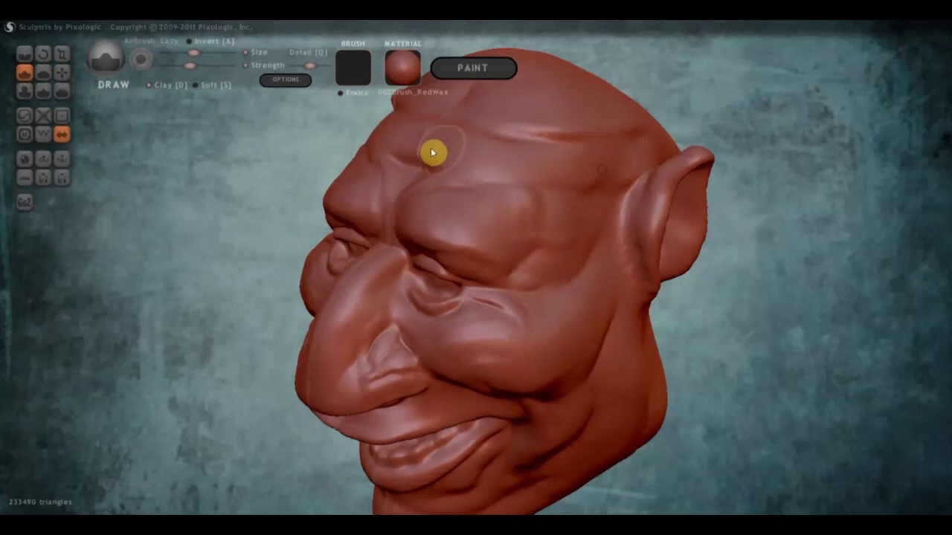
Step: Cut a crease across the upper head toward the ear and flatten the brow beside it
{"action": "left_click", "coordinate": [22, 56]}
{"action": "scroll", "coordinate": [413, 154], "scroll_direction": "down", "scroll_amount": 3}
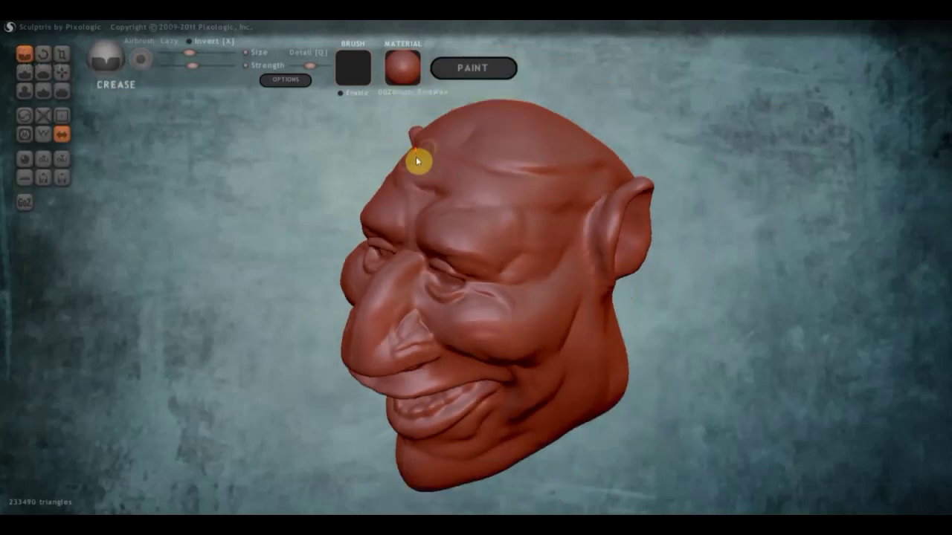
{"action": "mouse_move", "coordinate": [500, 201]}
{"action": "left_mouse_down"}
{"action": "mouse_move", "coordinate": [608, 202]}
{"action": "mouse_move", "coordinate": [578, 195]}
{"action": "left_mouse_up"}
{"action": "mouse_move", "coordinate": [578, 196]}
{"action": "right_mouse_down"}
{"action": "mouse_move", "coordinate": [580, 206]}
{"action": "mouse_move", "coordinate": [477, 215]}
{"action": "mouse_move", "coordinate": [462, 209]}
{"action": "mouse_move", "coordinate": [476, 176]}
{"action": "right_mouse_up"}
{"action": "left_click", "coordinate": [43, 73]}
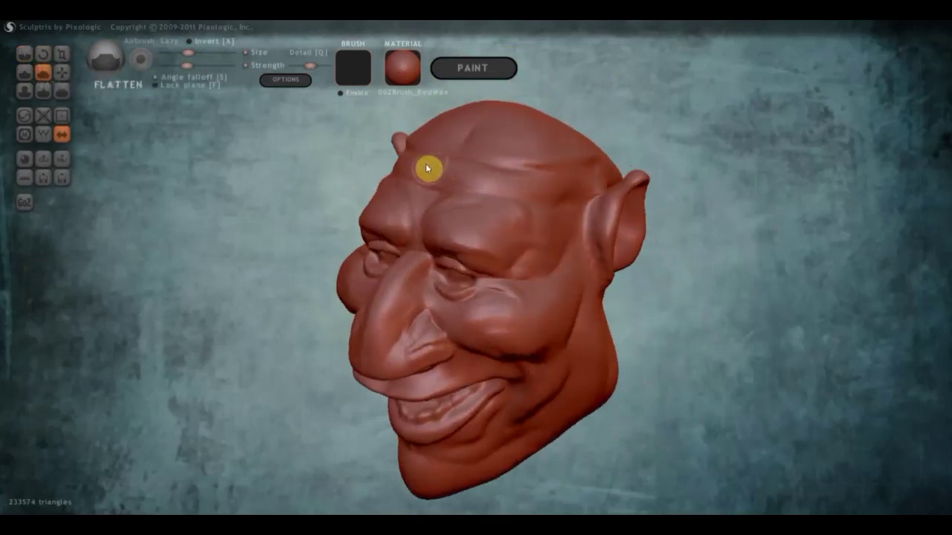
{"action": "mouse_move", "coordinate": [427, 169]}
{"action": "left_mouse_down"}
{"action": "mouse_move", "coordinate": [495, 185]}
{"action": "mouse_move", "coordinate": [456, 185]}
{"action": "mouse_move", "coordinate": [597, 182]}
{"action": "mouse_move", "coordinate": [463, 177]}
{"action": "mouse_move", "coordinate": [562, 187]}
{"action": "mouse_move", "coordinate": [513, 176]}
{"action": "left_mouse_up"}
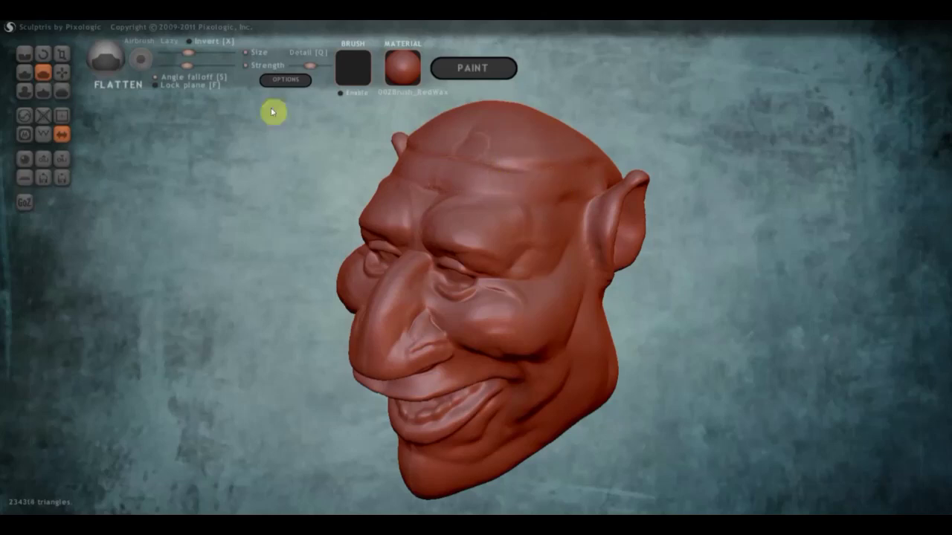
Step: Turn on Clay for the Draw brush and build raised wrinkle ridges across the forehead
{"action": "left_click", "coordinate": [24, 72]}
{"action": "left_click_drag", "start_coordinate": [294, 145], "coordinate": [285, 174]}
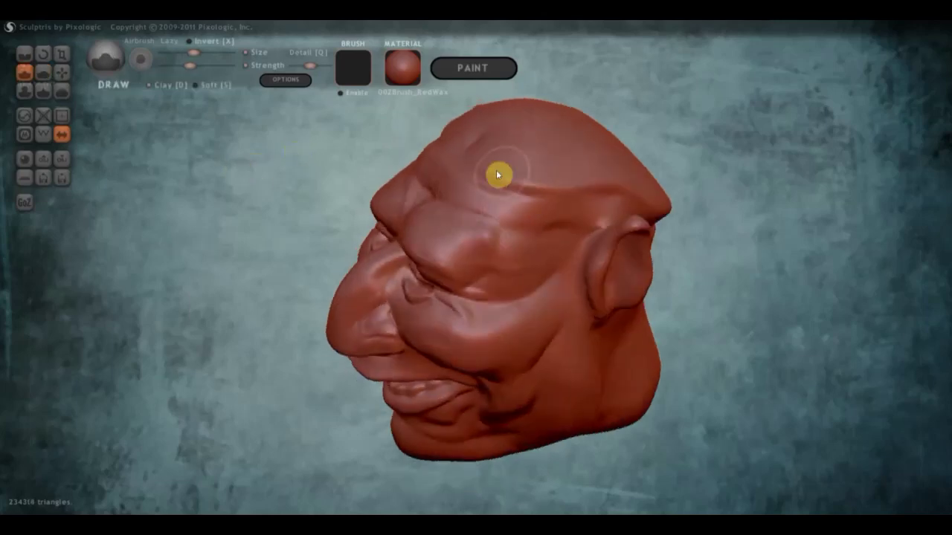
{"action": "left_click", "coordinate": [149, 85]}
{"action": "scroll", "coordinate": [497, 170], "scroll_direction": "up", "scroll_amount": 3}
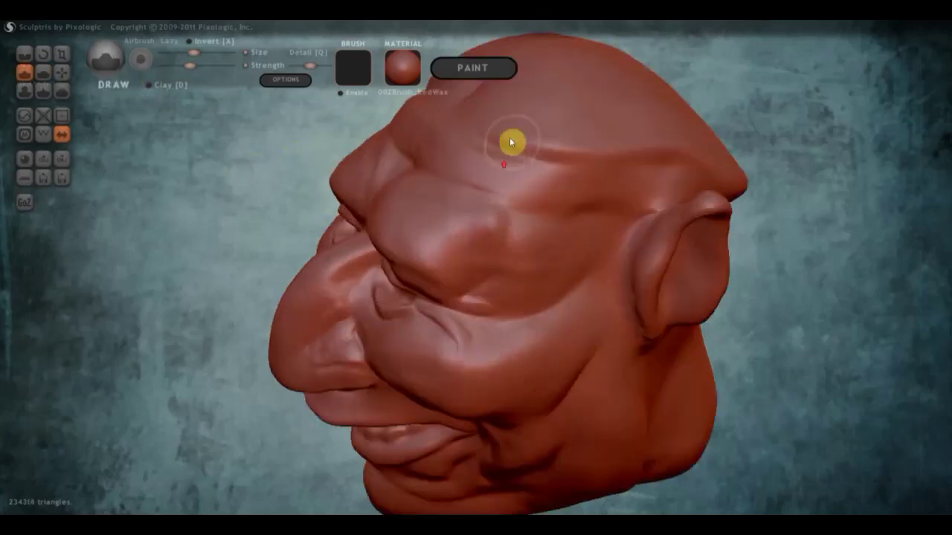
{"action": "mouse_move", "coordinate": [511, 142]}
{"action": "left_mouse_down"}
{"action": "mouse_move", "coordinate": [474, 112]}
{"action": "mouse_move", "coordinate": [533, 138]}
{"action": "mouse_move", "coordinate": [638, 139]}
{"action": "mouse_move", "coordinate": [726, 163]}
{"action": "left_mouse_up"}
{"action": "left_click_drag", "start_coordinate": [547, 131], "coordinate": [702, 142]}
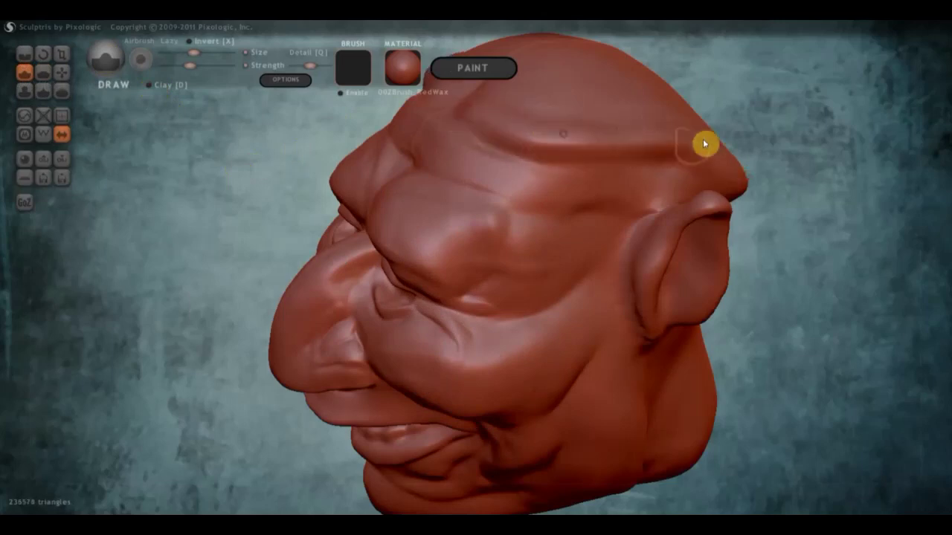
{"action": "scroll", "coordinate": [480, 123], "scroll_direction": "down", "scroll_amount": 2}
{"action": "mouse_move", "coordinate": [484, 127]}
{"action": "left_mouse_down"}
{"action": "mouse_move", "coordinate": [570, 138]}
{"action": "mouse_move", "coordinate": [510, 127]}
{"action": "left_mouse_up"}
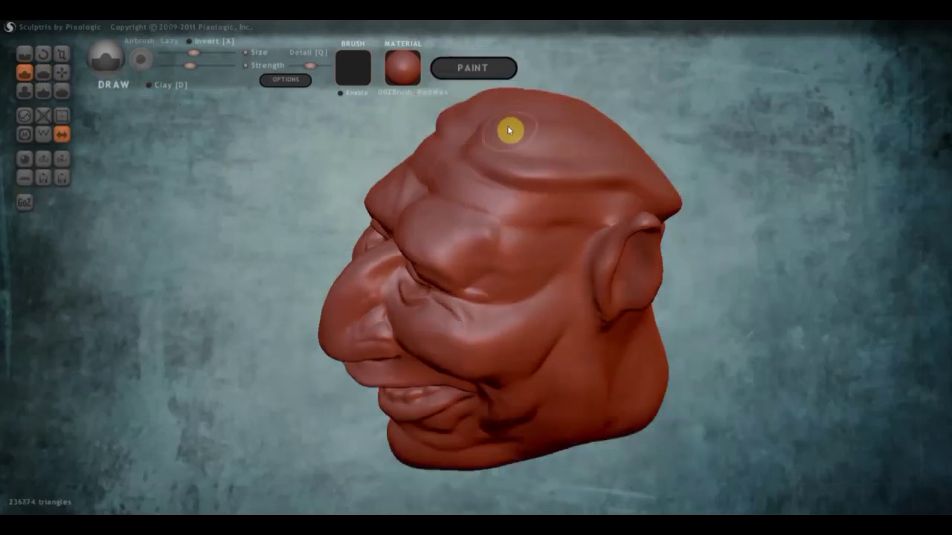
Step: Shrink the brush and add a bump, a horizontal groove and short forehead wrinkles
{"action": "mouse_move", "coordinate": [193, 53]}
{"action": "left_mouse_down"}
{"action": "mouse_move", "coordinate": [170, 52]}
{"action": "mouse_move", "coordinate": [180, 52]}
{"action": "left_mouse_up"}
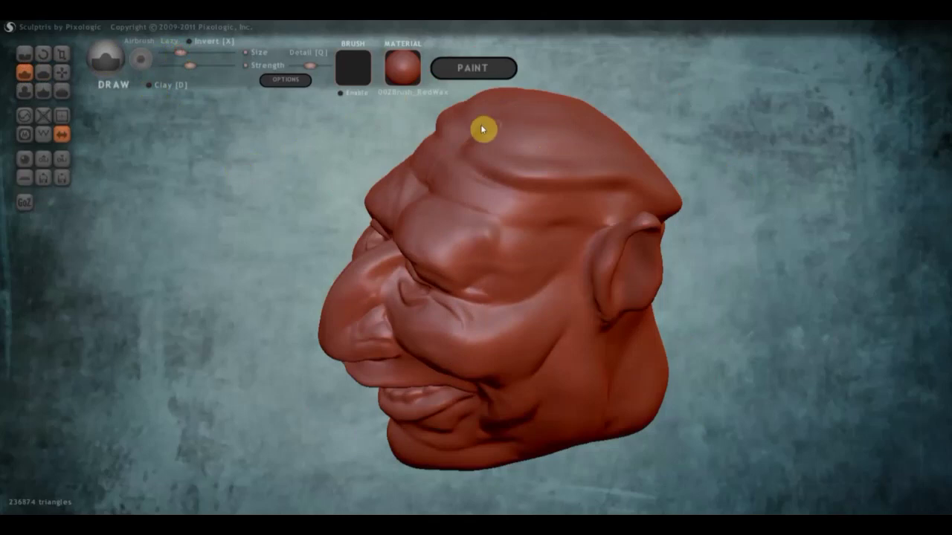
{"action": "mouse_move", "coordinate": [590, 145]}
{"action": "left_mouse_down"}
{"action": "mouse_move", "coordinate": [484, 127]}
{"action": "mouse_move", "coordinate": [480, 150]}
{"action": "mouse_move", "coordinate": [444, 133]}
{"action": "mouse_move", "coordinate": [422, 138]}
{"action": "mouse_move", "coordinate": [455, 176]}
{"action": "mouse_move", "coordinate": [499, 190]}
{"action": "left_mouse_up"}
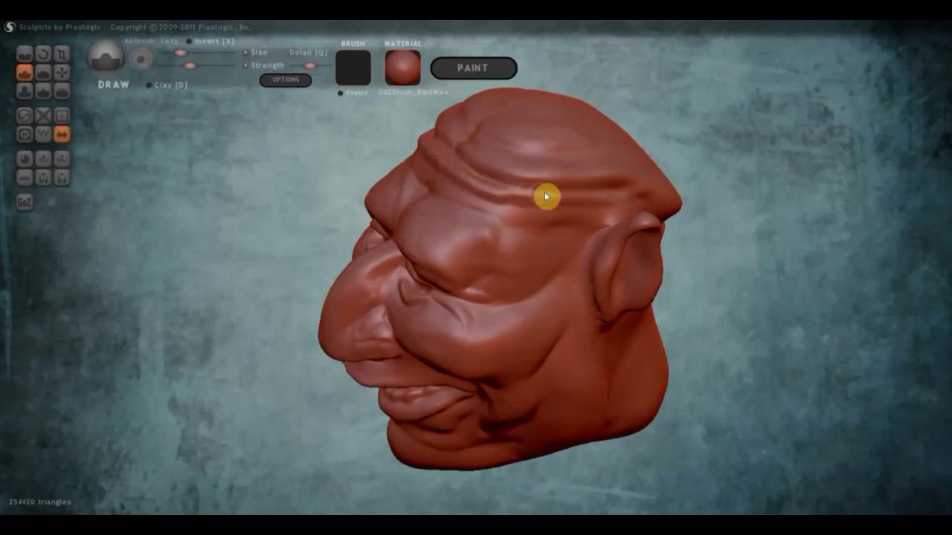
{"action": "left_click_drag", "start_coordinate": [607, 218], "coordinate": [487, 221]}
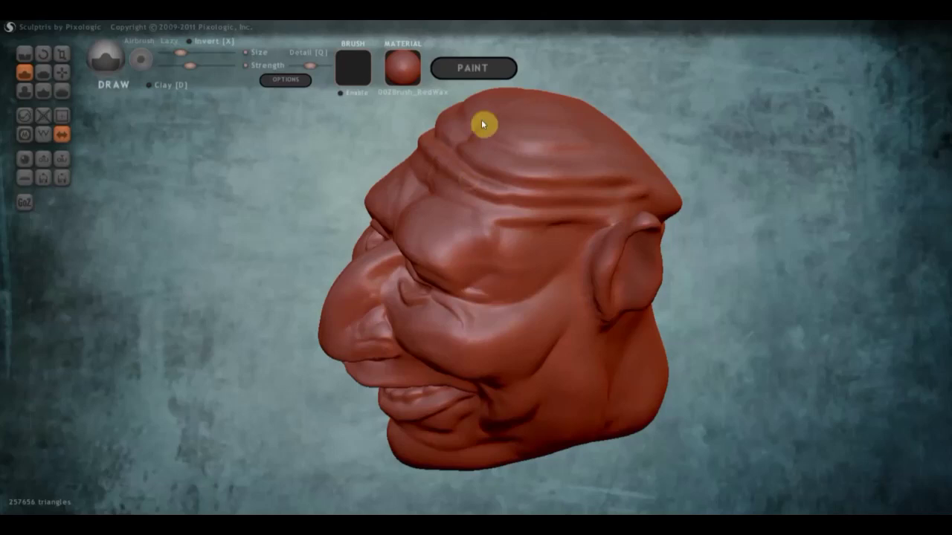
{"action": "mouse_move", "coordinate": [521, 152]}
{"action": "right_mouse_down"}
{"action": "mouse_move", "coordinate": [547, 136]}
{"action": "mouse_move", "coordinate": [654, 127]}
{"action": "mouse_move", "coordinate": [433, 191]}
{"action": "mouse_move", "coordinate": [510, 191]}
{"action": "right_mouse_up"}
{"action": "mouse_move", "coordinate": [379, 211]}
{"action": "left_mouse_down"}
{"action": "mouse_move", "coordinate": [363, 203]}
{"action": "mouse_move", "coordinate": [438, 204]}
{"action": "mouse_move", "coordinate": [333, 210]}
{"action": "left_mouse_up"}
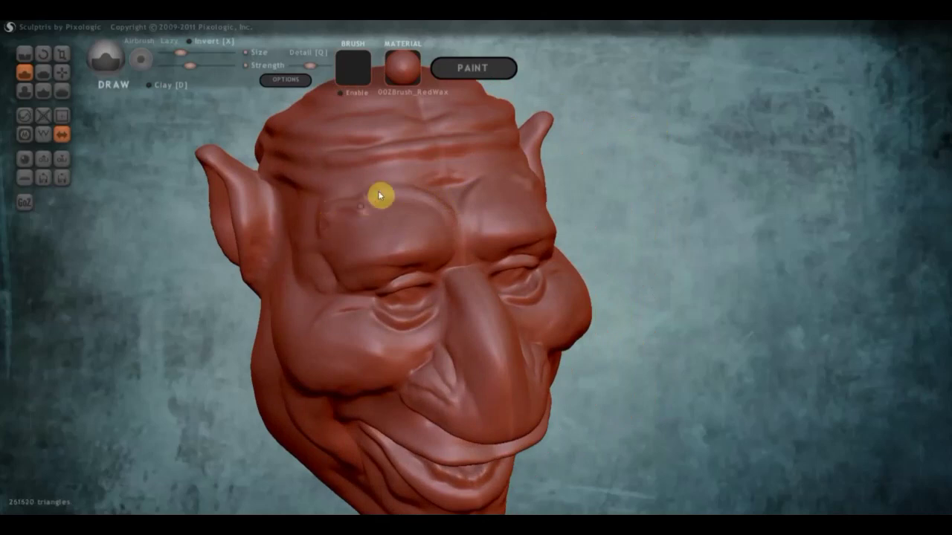
{"action": "right_click_drag", "start_coordinate": [420, 210], "coordinate": [372, 178]}
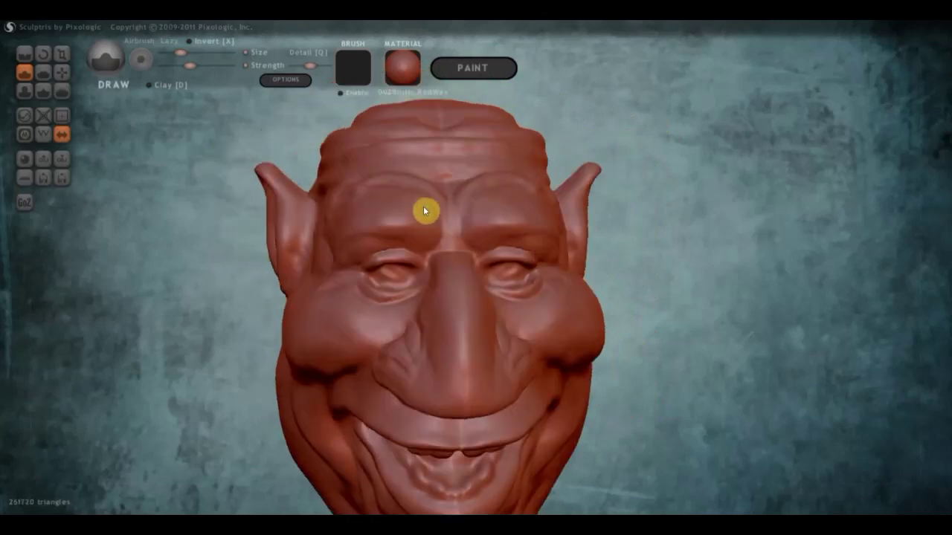
{"action": "right_click_drag", "start_coordinate": [426, 224], "coordinate": [463, 233]}
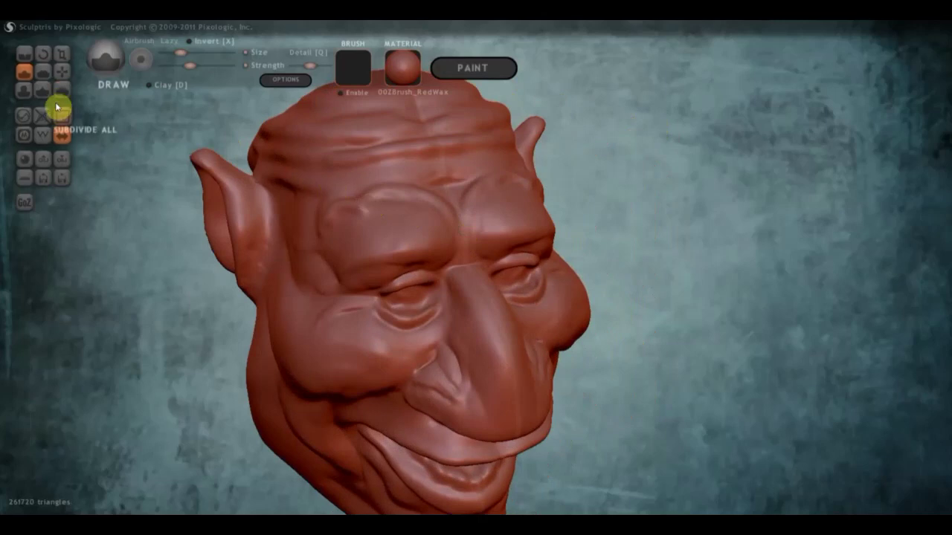
Step: Dent the forehead with small creases near the left ear, then smooth it with Flatten
{"action": "left_click", "coordinate": [24, 53]}
{"action": "left_click", "coordinate": [446, 180]}
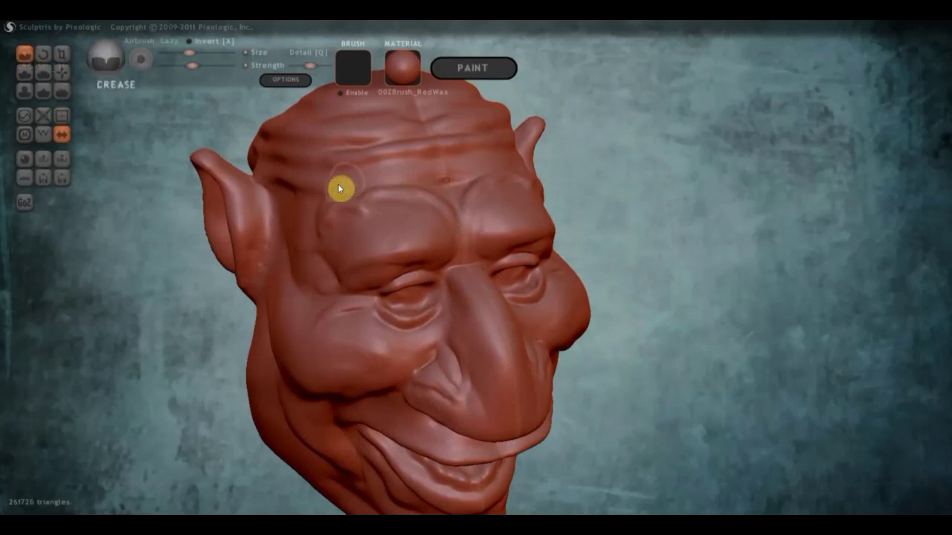
{"action": "left_click_drag", "start_coordinate": [339, 188], "coordinate": [335, 199]}
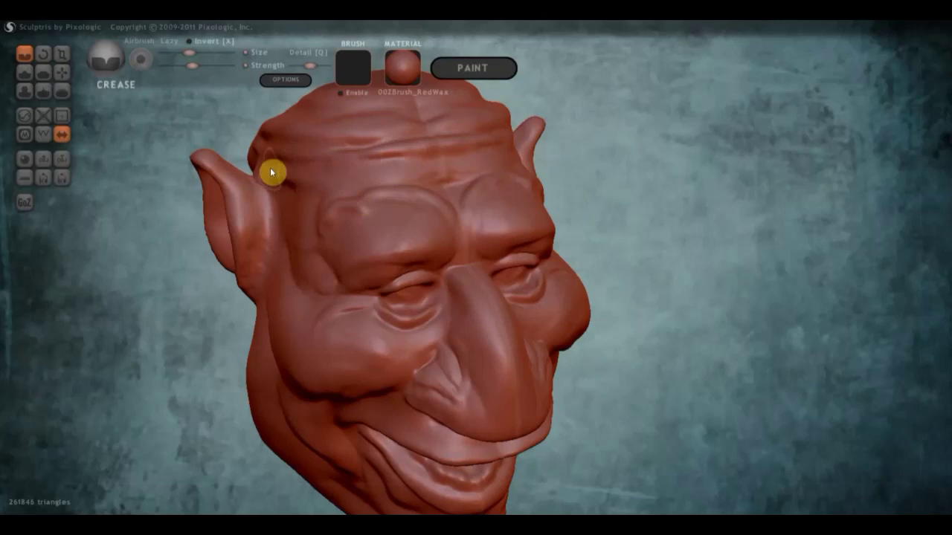
{"action": "left_click", "coordinate": [43, 73]}
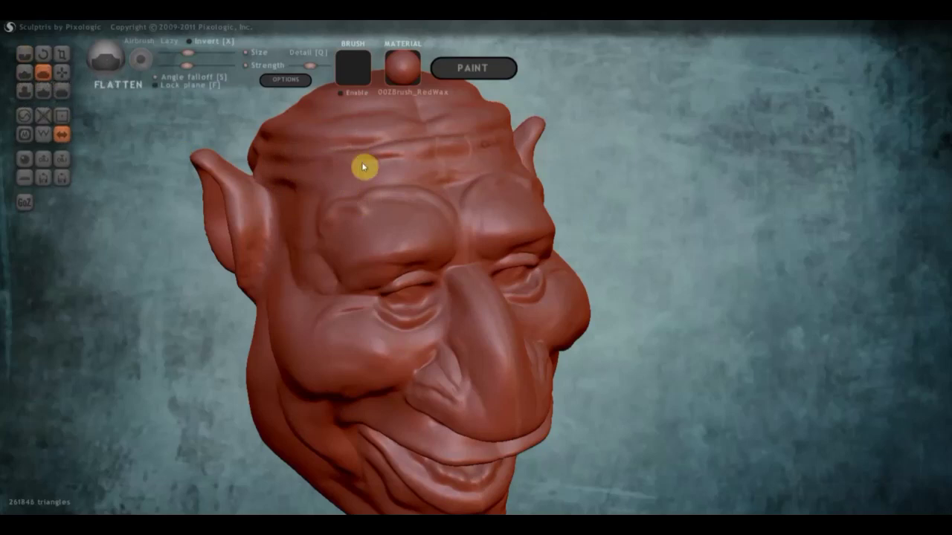
{"action": "left_click_drag", "start_coordinate": [428, 164], "coordinate": [382, 164]}
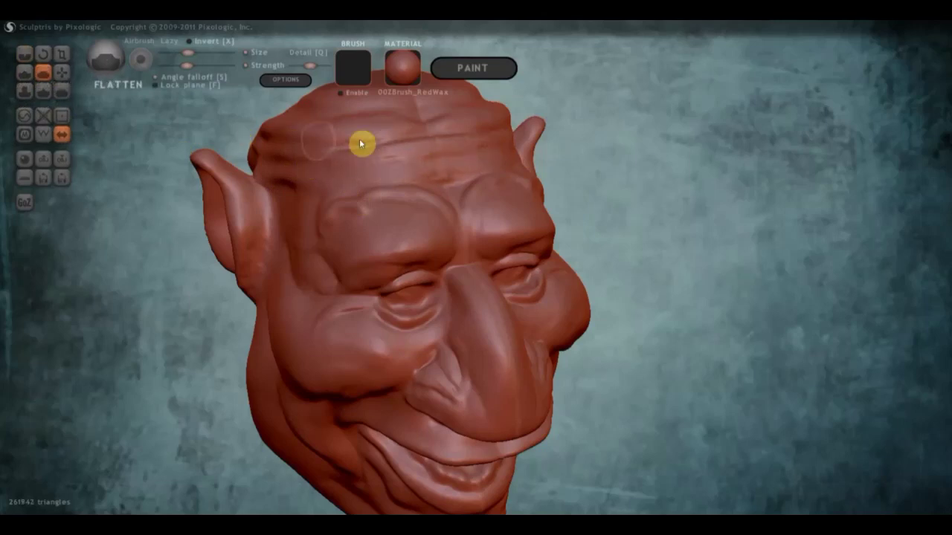
{"action": "left_click_drag", "start_coordinate": [374, 124], "coordinate": [484, 145]}
{"action": "mouse_move", "coordinate": [484, 145]}
{"action": "right_mouse_down"}
{"action": "mouse_move", "coordinate": [441, 195]}
{"action": "mouse_move", "coordinate": [385, 170]}
{"action": "right_mouse_up"}
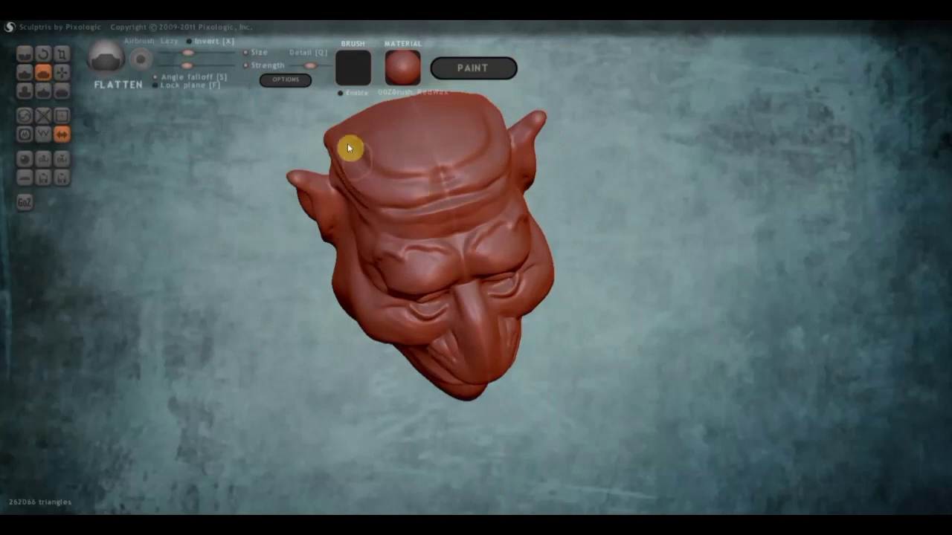
{"action": "mouse_move", "coordinate": [346, 147]}
{"action": "left_mouse_down"}
{"action": "mouse_move", "coordinate": [382, 134]}
{"action": "mouse_move", "coordinate": [382, 149]}
{"action": "mouse_move", "coordinate": [368, 158]}
{"action": "left_mouse_up"}
Step: Flatten the side brow, the ridge over the top of the head and the area behind the ear
{"action": "mouse_move", "coordinate": [367, 157]}
{"action": "right_mouse_down"}
{"action": "mouse_move", "coordinate": [531, 164]}
{"action": "mouse_move", "coordinate": [559, 131]}
{"action": "right_mouse_up"}
{"action": "left_click_drag", "start_coordinate": [370, 276], "coordinate": [357, 291]}
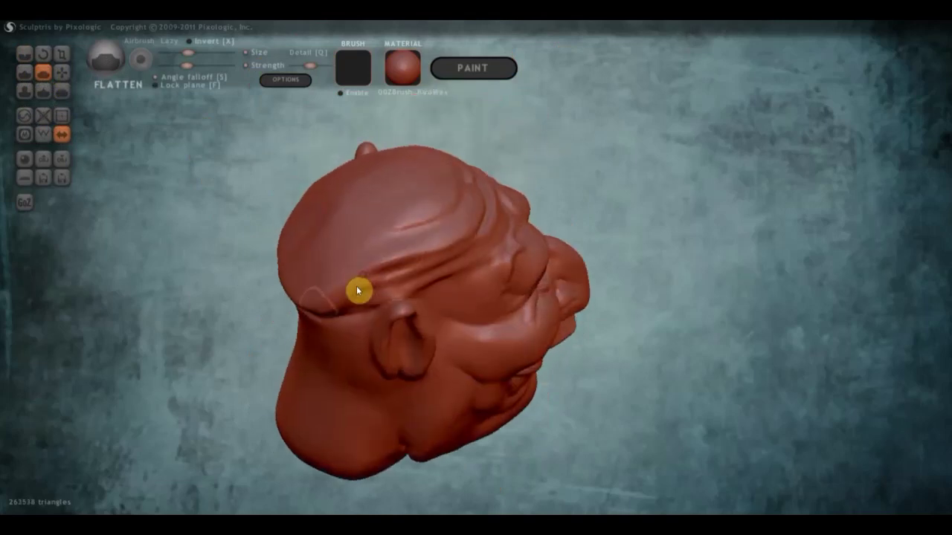
{"action": "right_click_drag", "start_coordinate": [326, 320], "coordinate": [487, 243]}
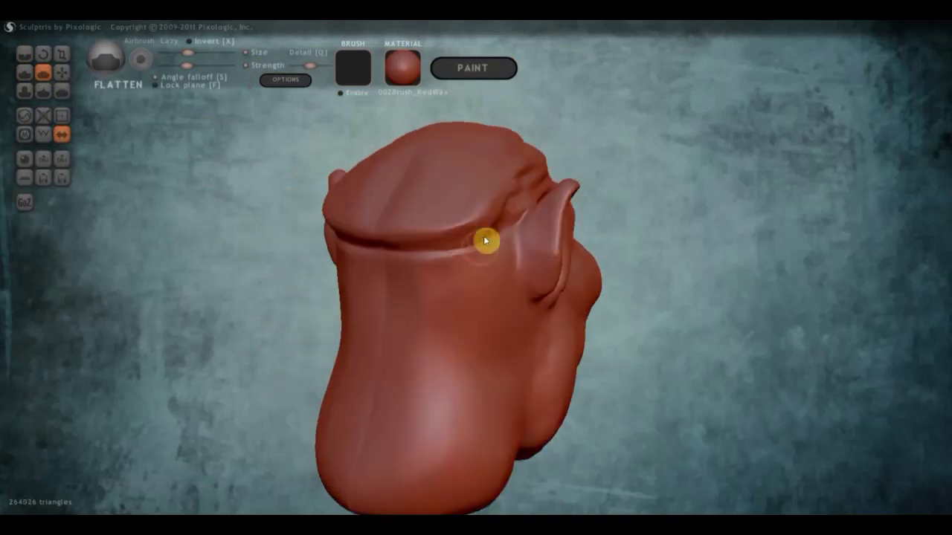
{"action": "mouse_move", "coordinate": [486, 242]}
{"action": "left_mouse_down"}
{"action": "mouse_move", "coordinate": [378, 236]}
{"action": "mouse_move", "coordinate": [441, 246]}
{"action": "mouse_move", "coordinate": [433, 240]}
{"action": "left_mouse_up"}
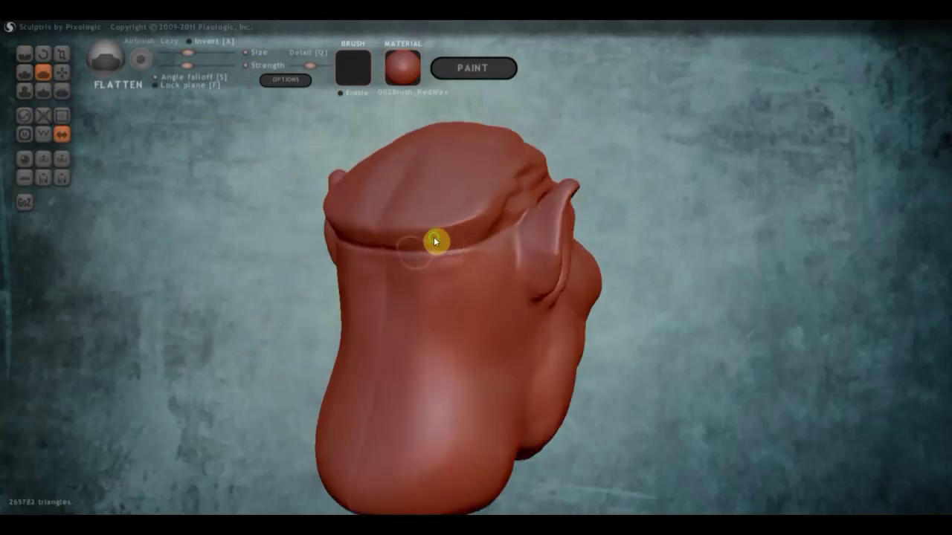
{"action": "right_click_drag", "start_coordinate": [433, 240], "coordinate": [483, 176]}
{"action": "mouse_move", "coordinate": [402, 173]}
{"action": "left_mouse_down"}
{"action": "mouse_move", "coordinate": [507, 154]}
{"action": "mouse_move", "coordinate": [459, 165]}
{"action": "left_mouse_up"}
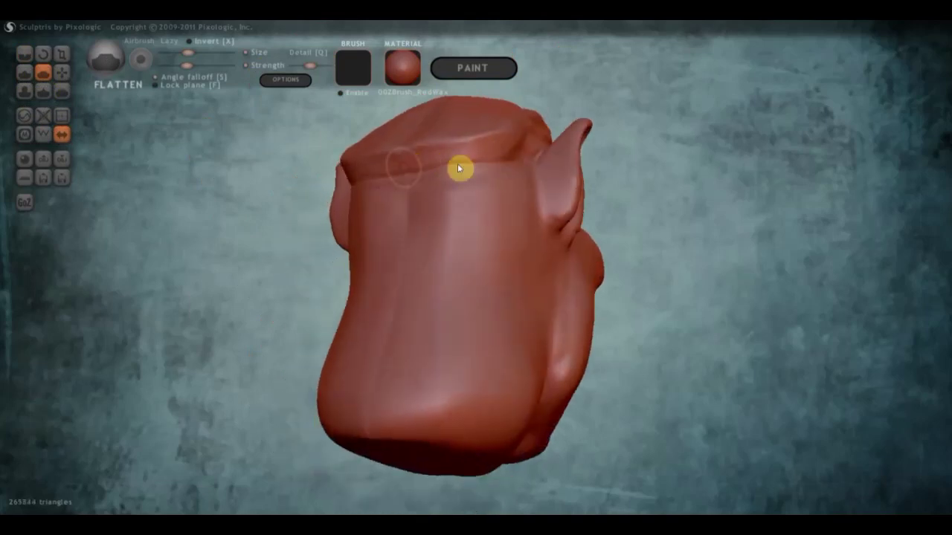
{"action": "right_click_drag", "start_coordinate": [458, 165], "coordinate": [328, 193]}
{"action": "mouse_move", "coordinate": [329, 194]}
{"action": "left_mouse_down"}
{"action": "mouse_move", "coordinate": [347, 189]}
{"action": "mouse_move", "coordinate": [329, 206]}
{"action": "left_mouse_up"}
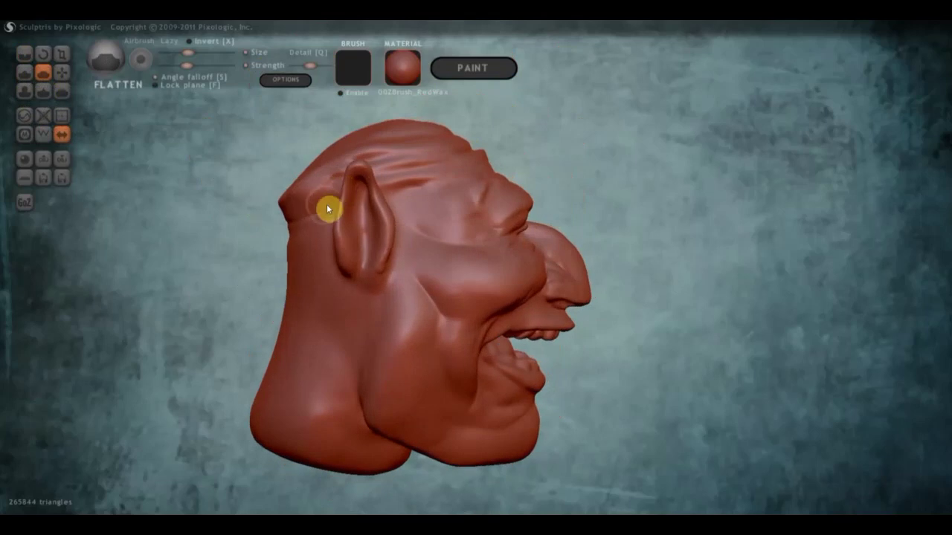
{"action": "scroll", "coordinate": [375, 302], "scroll_direction": "down", "scroll_amount": 3}
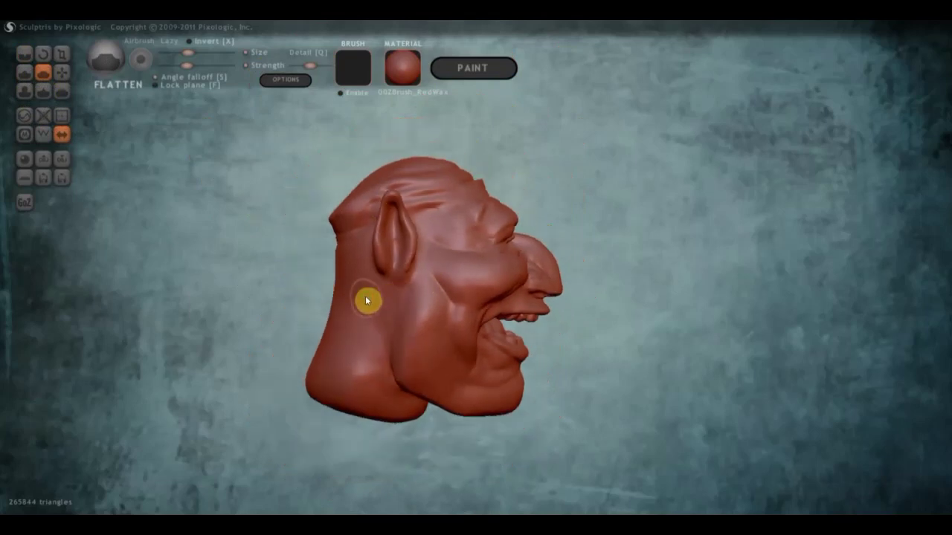
Step: Pull the back of the head into shape with Grab
{"action": "left_click", "coordinate": [62, 71]}
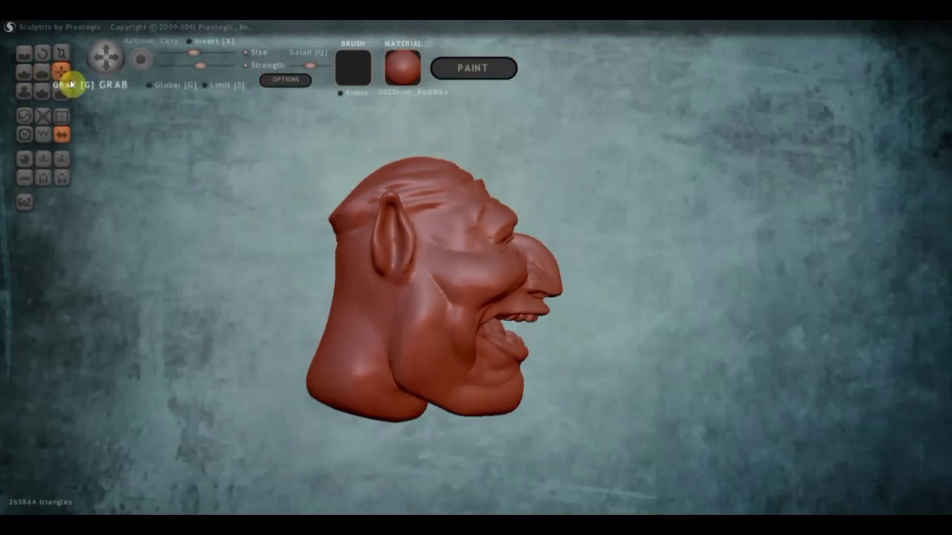
{"action": "scroll", "coordinate": [223, 216], "scroll_direction": "down", "scroll_amount": 2}
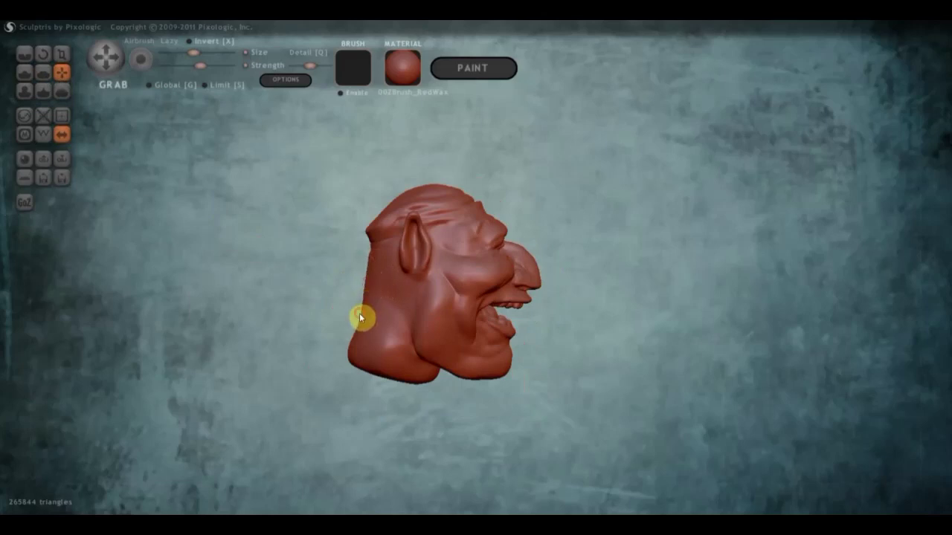
{"action": "left_click_drag", "start_coordinate": [379, 268], "coordinate": [393, 270]}
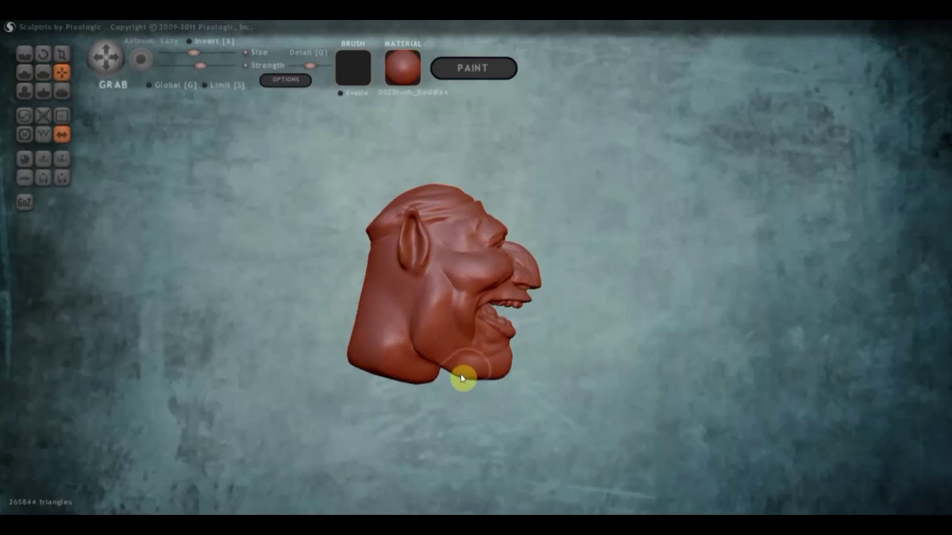
{"action": "mouse_move", "coordinate": [463, 378]}
{"action": "left_mouse_down"}
{"action": "mouse_move", "coordinate": [441, 320]}
{"action": "mouse_move", "coordinate": [456, 248]}
{"action": "mouse_move", "coordinate": [372, 246]}
{"action": "left_mouse_up"}
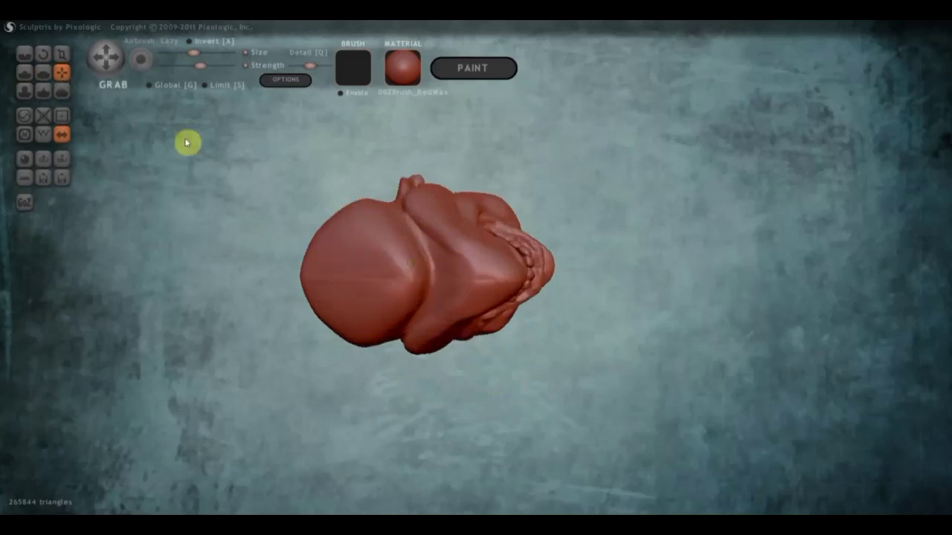
Step: Switch to a slightly larger Draw brush and build up volume under the jaw
{"action": "left_click", "coordinate": [26, 75]}
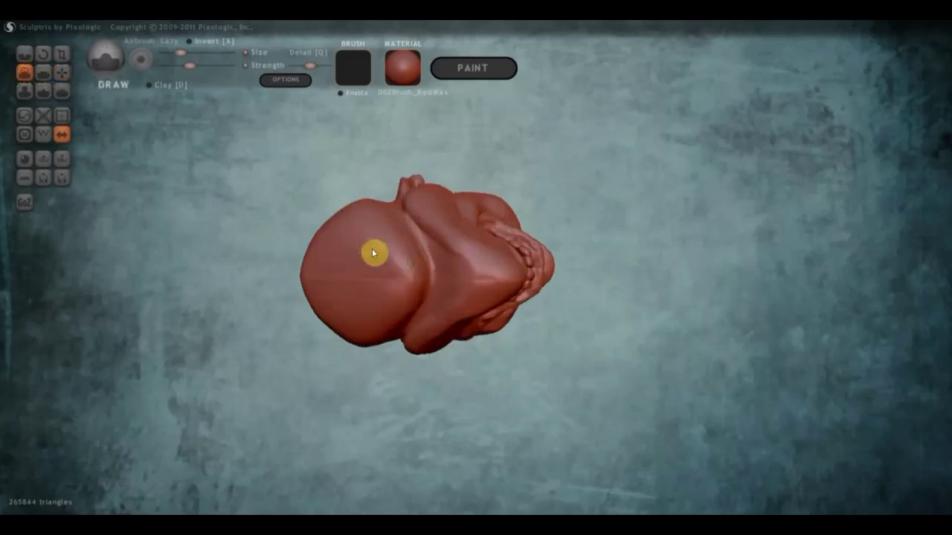
{"action": "scroll", "coordinate": [444, 275], "scroll_direction": "down", "scroll_amount": 3}
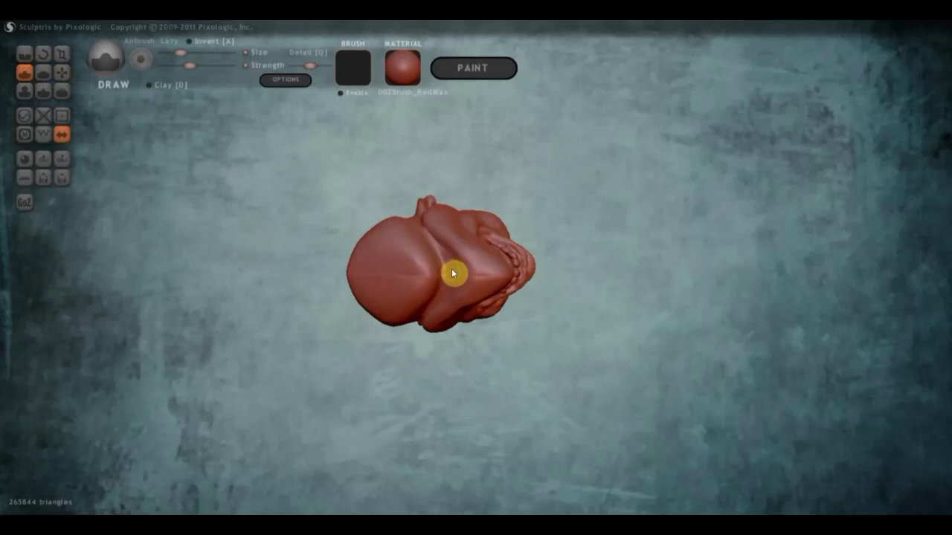
{"action": "mouse_move", "coordinate": [447, 269]}
{"action": "right_mouse_down"}
{"action": "mouse_move", "coordinate": [399, 306]}
{"action": "mouse_move", "coordinate": [339, 163]}
{"action": "right_mouse_up"}
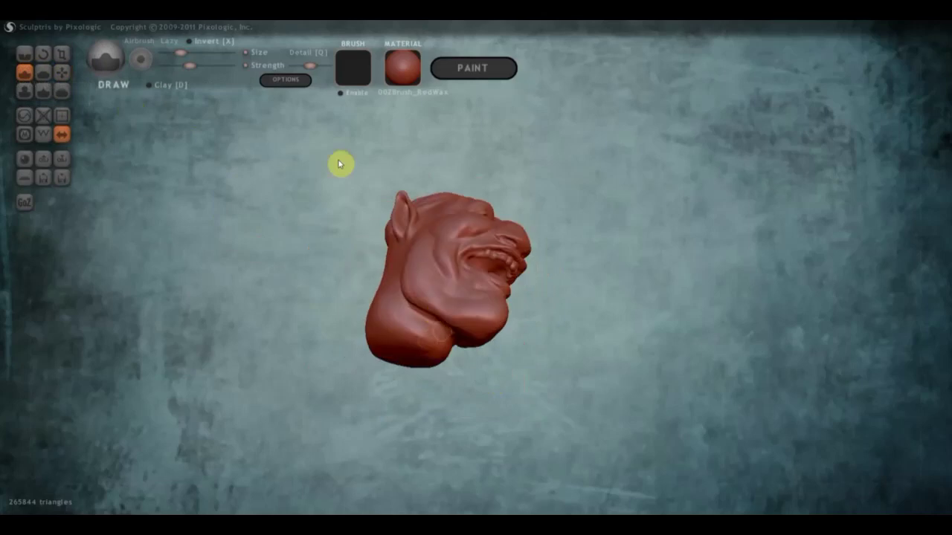
{"action": "left_click_drag", "start_coordinate": [199, 59], "coordinate": [189, 57]}
{"action": "mouse_move", "coordinate": [412, 272]}
{"action": "right_mouse_down"}
{"action": "mouse_move", "coordinate": [393, 206]}
{"action": "mouse_move", "coordinate": [449, 296]}
{"action": "mouse_move", "coordinate": [438, 336]}
{"action": "right_mouse_up"}
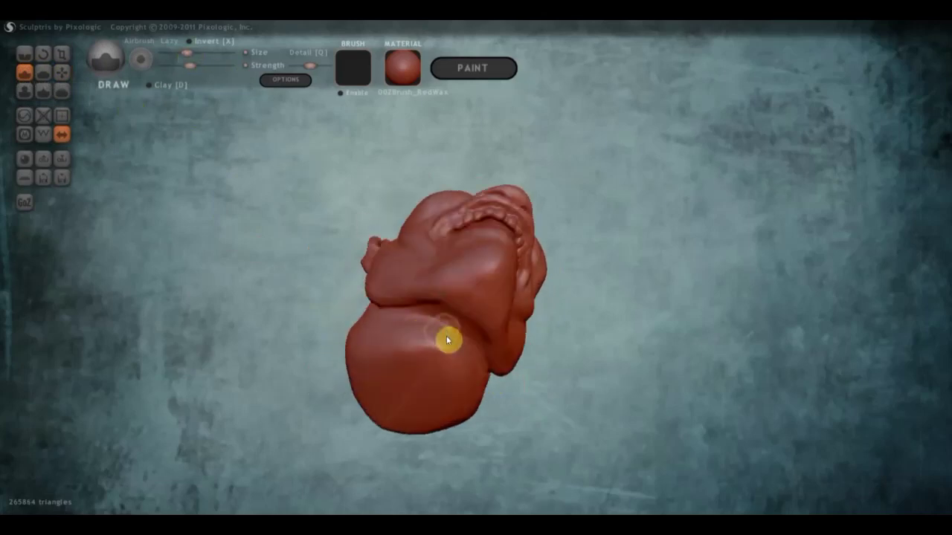
{"action": "mouse_move", "coordinate": [447, 324]}
{"action": "left_mouse_down"}
{"action": "mouse_move", "coordinate": [399, 320]}
{"action": "mouse_move", "coordinate": [451, 310]}
{"action": "mouse_move", "coordinate": [395, 306]}
{"action": "mouse_move", "coordinate": [446, 317]}
{"action": "left_mouse_up"}
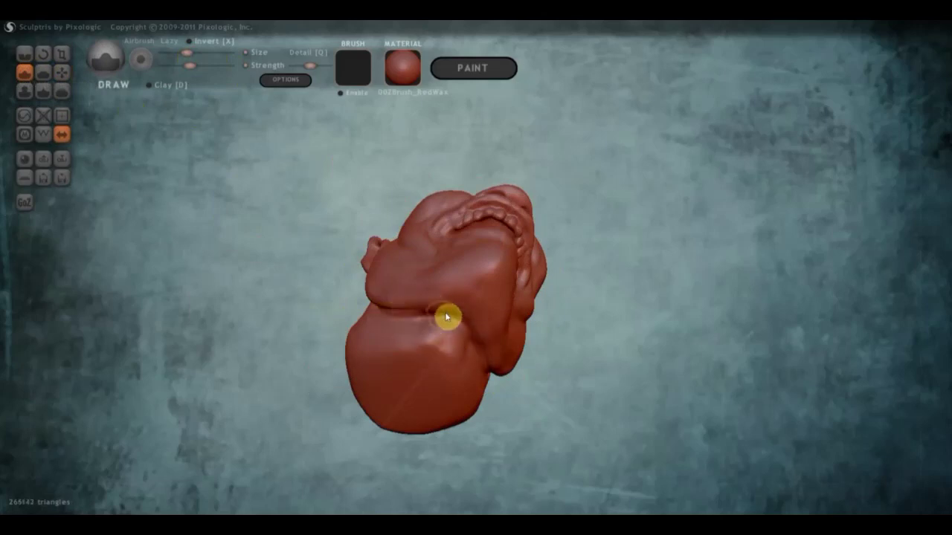
{"action": "right_click_drag", "start_coordinate": [446, 316], "coordinate": [484, 336]}
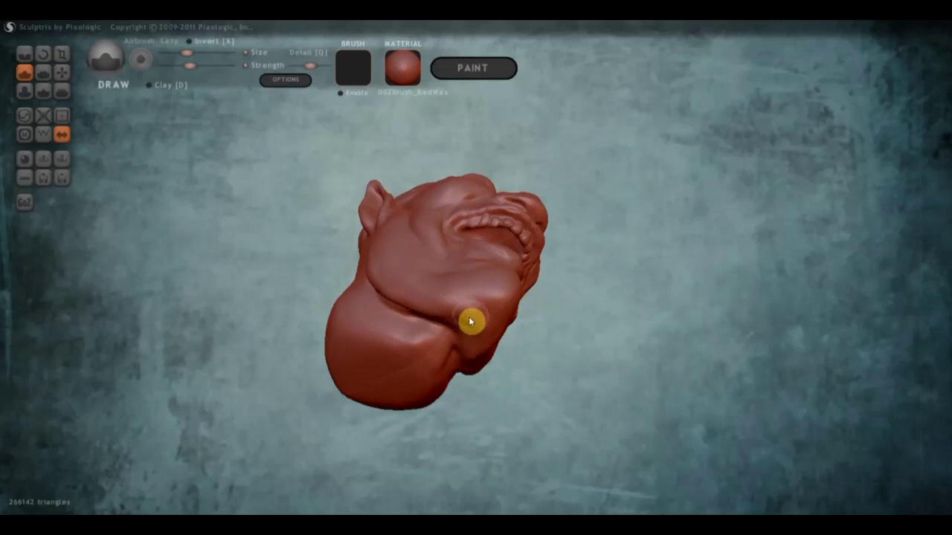
Step: Check the head from side and front, adding a small touch to the cheek
{"action": "right_click_drag", "start_coordinate": [405, 299], "coordinate": [419, 308]}
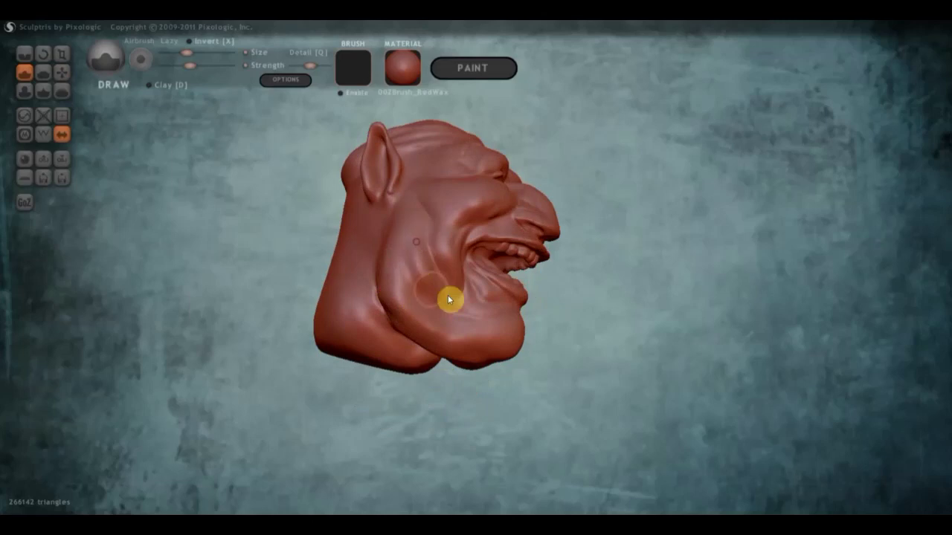
{"action": "mouse_move", "coordinate": [429, 263]}
{"action": "right_mouse_down"}
{"action": "mouse_move", "coordinate": [304, 270]}
{"action": "mouse_move", "coordinate": [316, 281]}
{"action": "mouse_move", "coordinate": [306, 280]}
{"action": "right_mouse_up"}
{"action": "right_click_drag", "start_coordinate": [372, 295], "coordinate": [357, 285]}
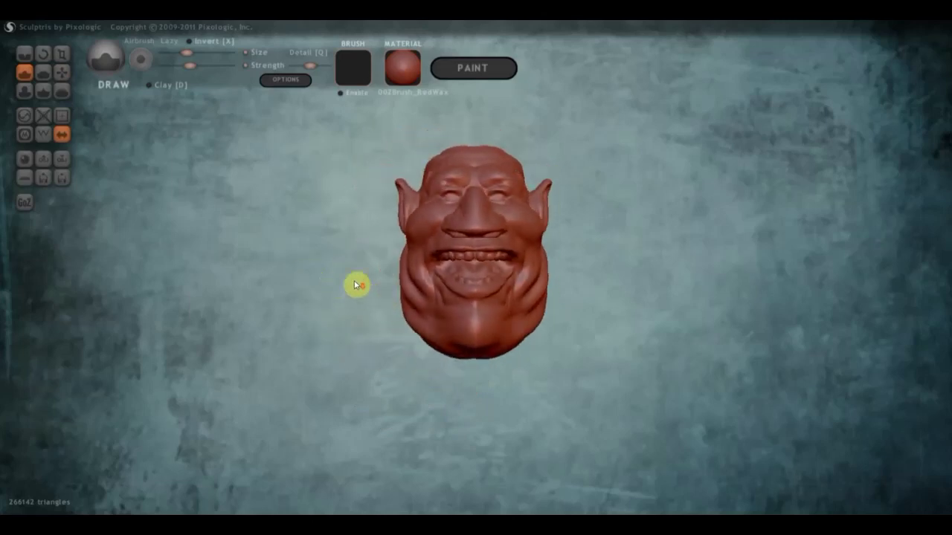
{"action": "right_click_drag", "start_coordinate": [308, 245], "coordinate": [439, 308]}
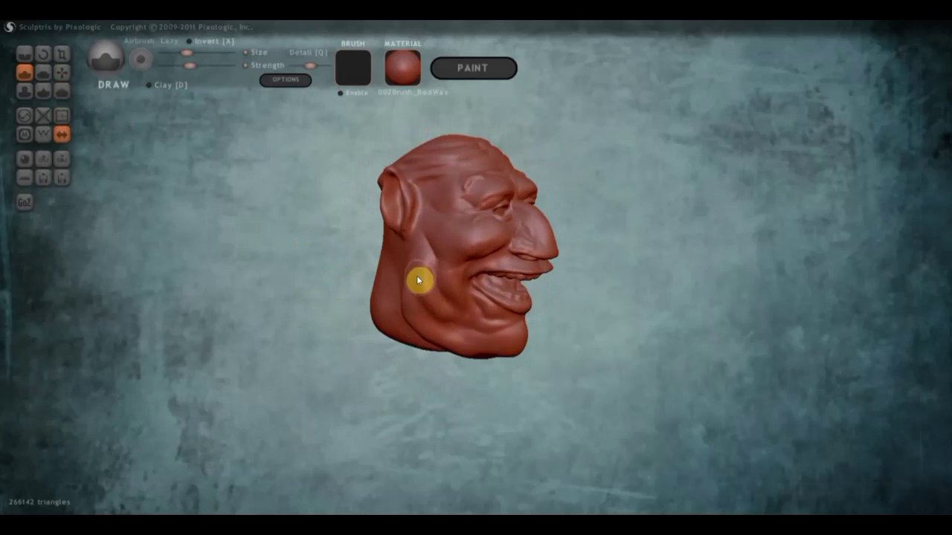
{"action": "mouse_move", "coordinate": [421, 268]}
{"action": "left_mouse_down"}
{"action": "mouse_move", "coordinate": [424, 296]}
{"action": "mouse_move", "coordinate": [414, 317]}
{"action": "mouse_move", "coordinate": [395, 291]}
{"action": "mouse_move", "coordinate": [481, 356]}
{"action": "left_mouse_up"}
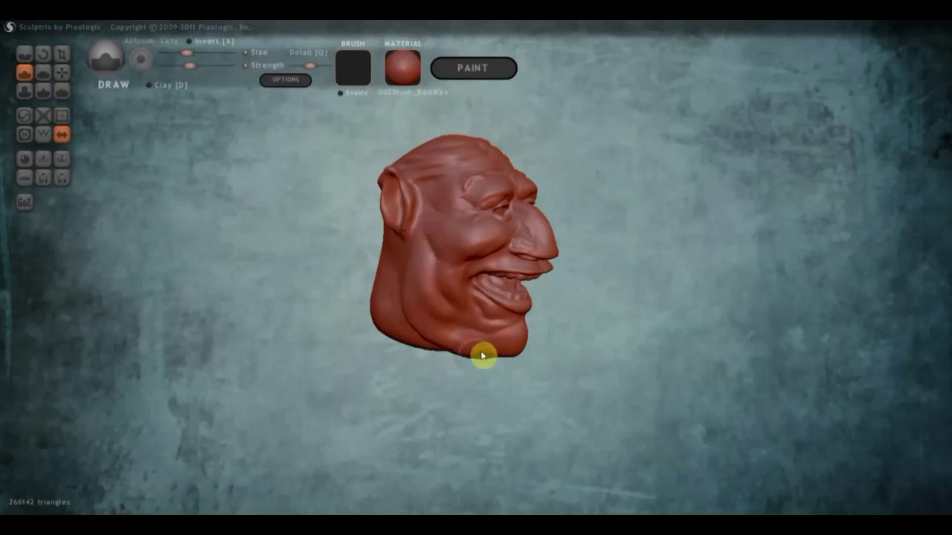
{"action": "mouse_move", "coordinate": [501, 355]}
{"action": "right_mouse_down"}
{"action": "mouse_move", "coordinate": [471, 319]}
{"action": "mouse_move", "coordinate": [416, 307]}
{"action": "mouse_move", "coordinate": [476, 280]}
{"action": "right_mouse_up"}
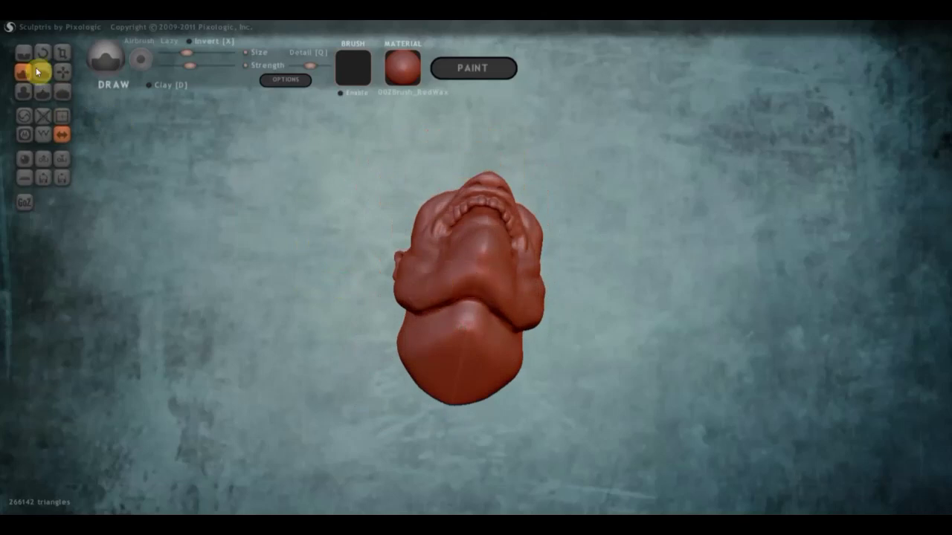
Step: Carve creases under the chin and behind the ear with Crease
{"action": "key", "text": "c"}
{"action": "left_click_drag", "start_coordinate": [228, 205], "coordinate": [361, 349]}
{"action": "mouse_move", "coordinate": [446, 305]}
{"action": "left_mouse_down"}
{"action": "mouse_move", "coordinate": [437, 331]}
{"action": "mouse_move", "coordinate": [455, 370]}
{"action": "left_mouse_up"}
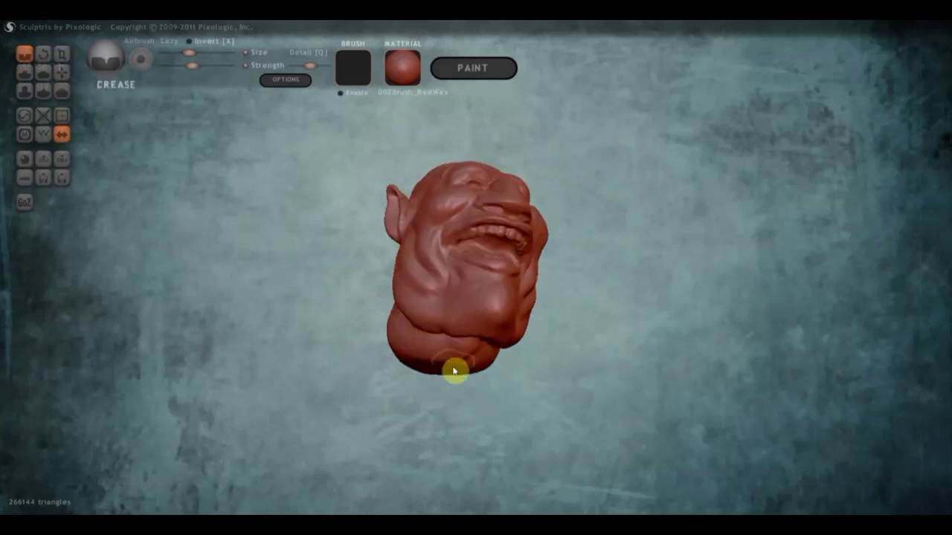
{"action": "mouse_move", "coordinate": [461, 340]}
{"action": "right_mouse_down"}
{"action": "mouse_move", "coordinate": [484, 312]}
{"action": "mouse_move", "coordinate": [456, 281]}
{"action": "right_mouse_up"}
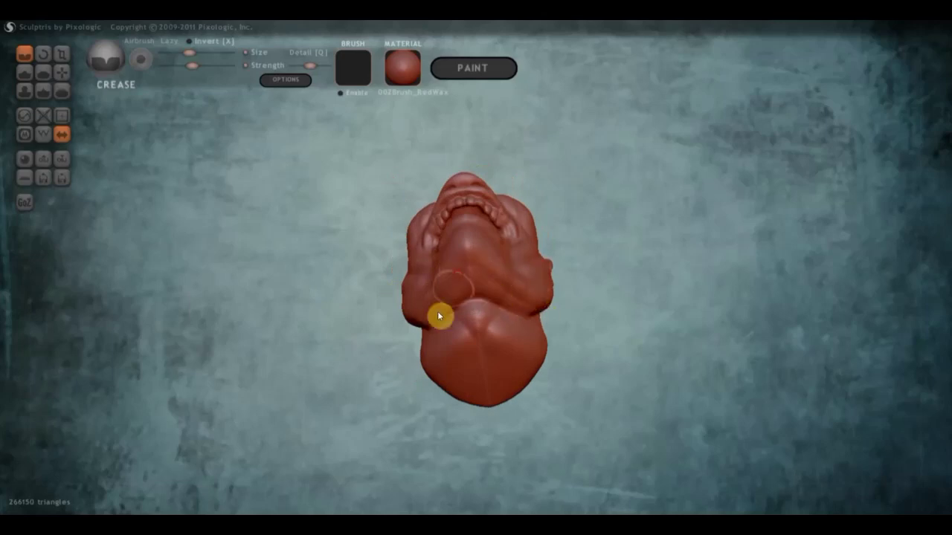
{"action": "right_click_drag", "start_coordinate": [435, 322], "coordinate": [324, 411]}
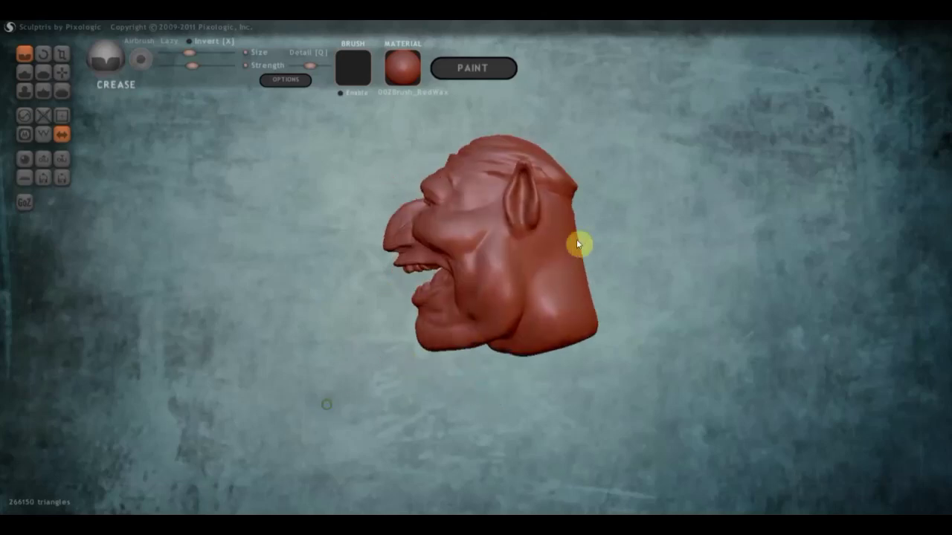
{"action": "mouse_move", "coordinate": [552, 253]}
{"action": "left_mouse_down"}
{"action": "mouse_move", "coordinate": [568, 232]}
{"action": "mouse_move", "coordinate": [557, 283]}
{"action": "left_mouse_up"}
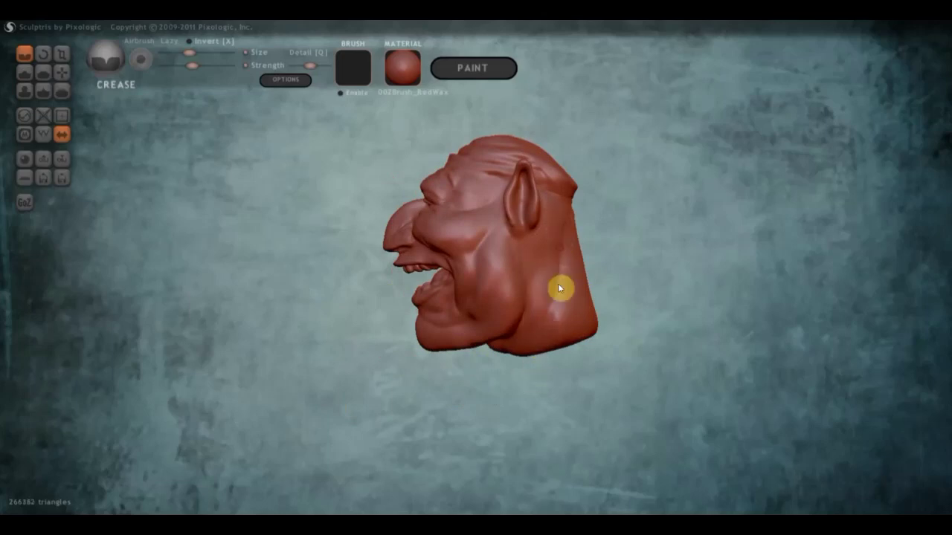
Step: Build up the neck behind the ear with Draw, then smooth it with Flatten
{"action": "left_click", "coordinate": [24, 72]}
{"action": "mouse_move", "coordinate": [551, 251]}
{"action": "left_mouse_down"}
{"action": "mouse_move", "coordinate": [547, 214]}
{"action": "mouse_move", "coordinate": [535, 334]}
{"action": "left_mouse_up"}
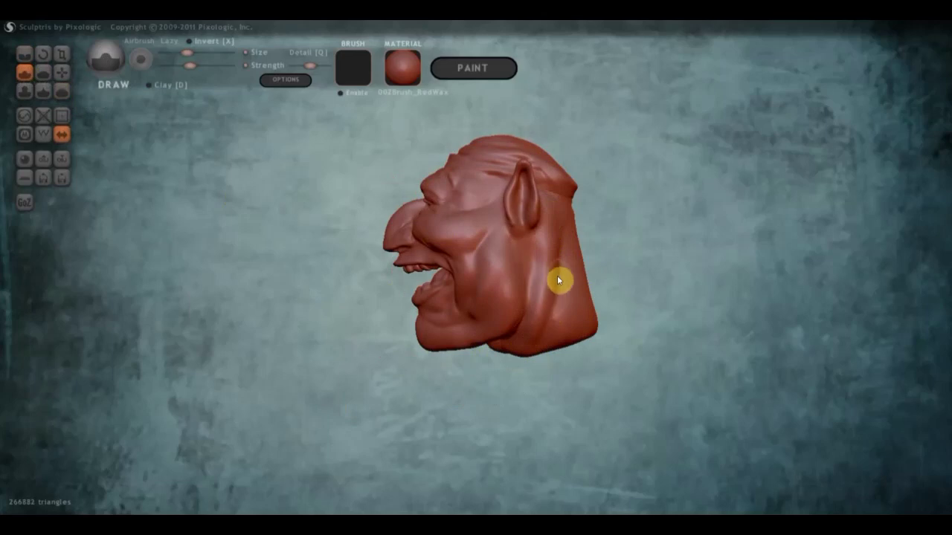
{"action": "right_click_drag", "start_coordinate": [558, 278], "coordinate": [503, 283]}
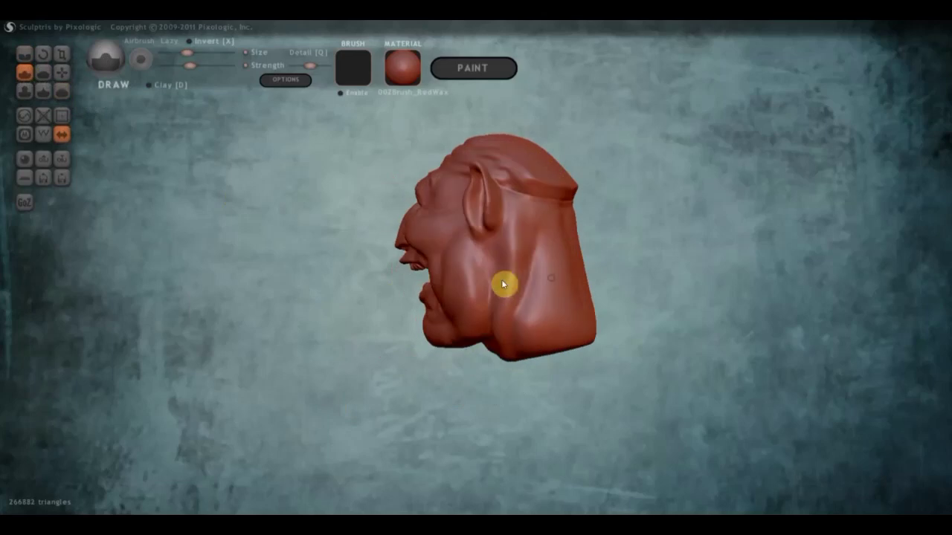
{"action": "left_click", "coordinate": [43, 72]}
{"action": "mouse_move", "coordinate": [515, 241]}
{"action": "left_mouse_down"}
{"action": "mouse_move", "coordinate": [535, 260]}
{"action": "mouse_move", "coordinate": [512, 385]}
{"action": "mouse_move", "coordinate": [527, 312]}
{"action": "mouse_move", "coordinate": [516, 240]}
{"action": "mouse_move", "coordinate": [524, 326]}
{"action": "left_mouse_up"}
{"action": "left_click_drag", "start_coordinate": [580, 312], "coordinate": [594, 314]}
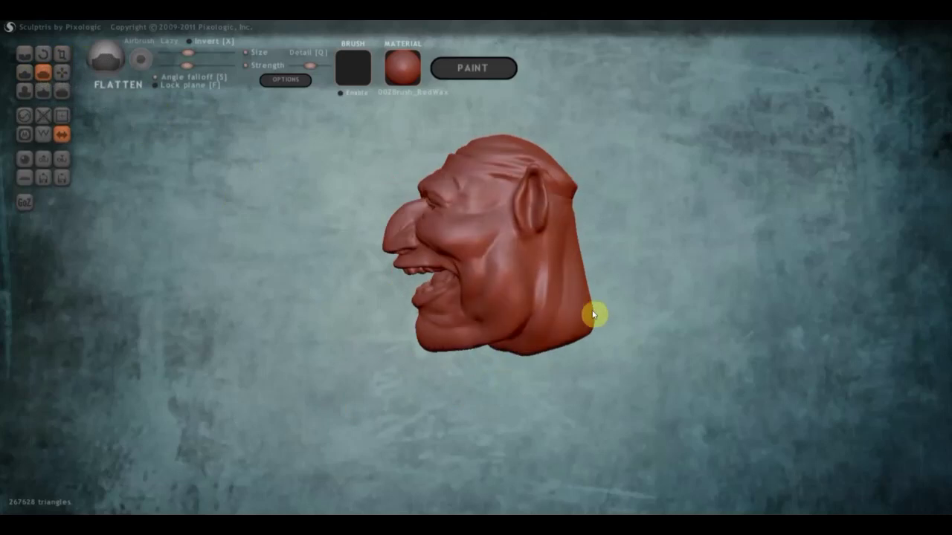
{"action": "left_click_drag", "start_coordinate": [430, 283], "coordinate": [457, 277]}
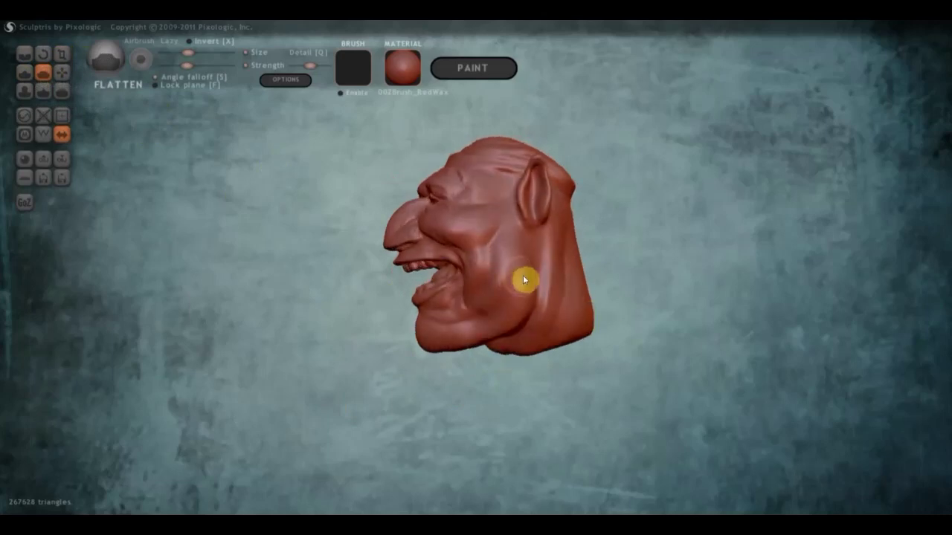
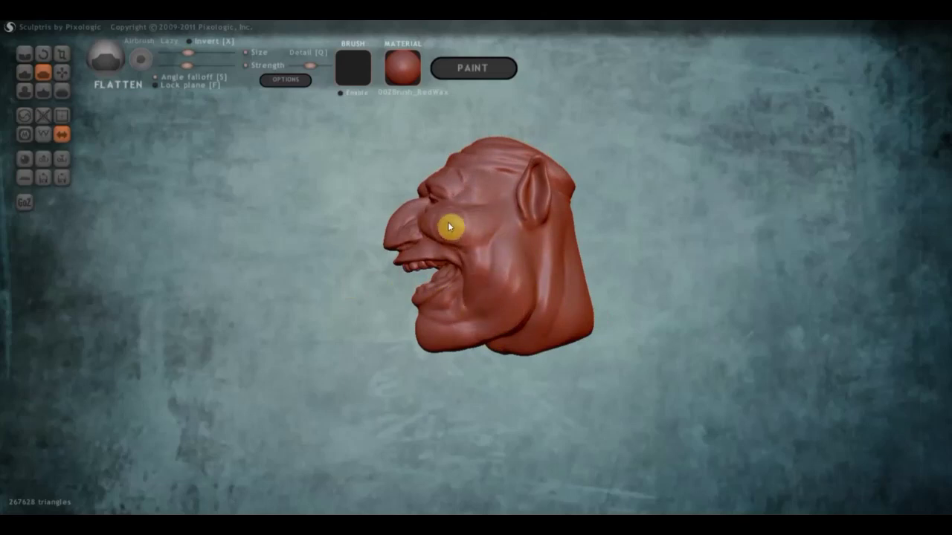
Step: With the Grab brush, pull the goblin's lower lip and chin down to open the mouth
{"action": "right_click_drag", "start_coordinate": [495, 240], "coordinate": [593, 251]}
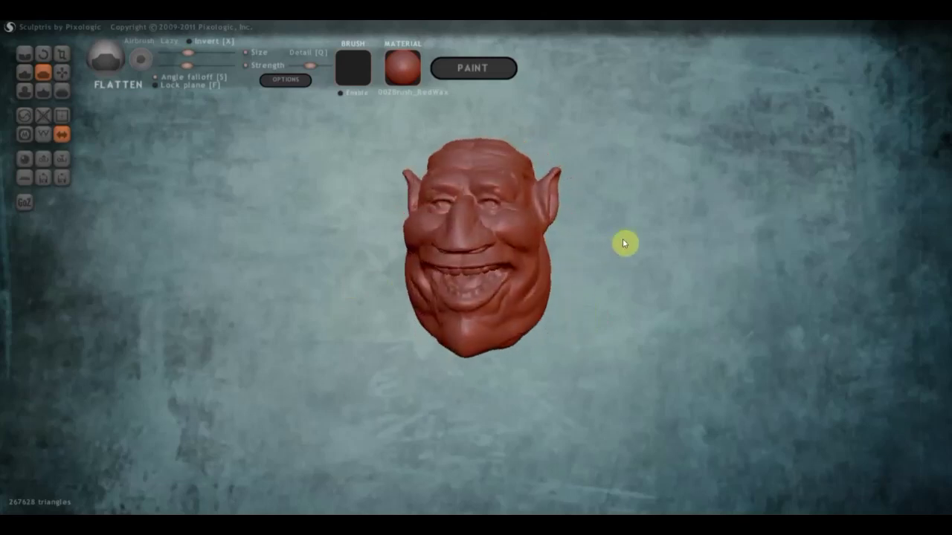
{"action": "scroll", "coordinate": [587, 245], "scroll_direction": "up", "scroll_amount": 3}
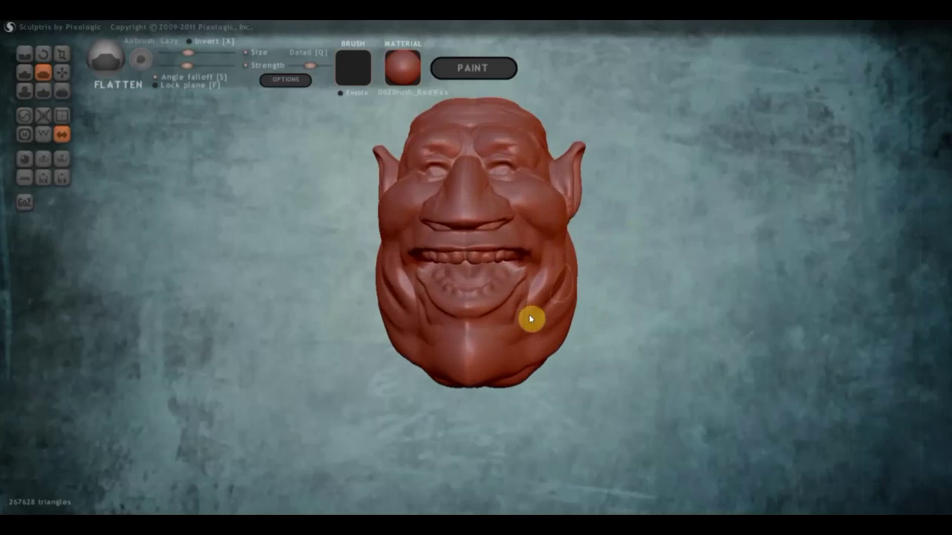
{"action": "left_click", "coordinate": [62, 72]}
{"action": "mouse_move", "coordinate": [317, 213]}
{"action": "left_mouse_down"}
{"action": "mouse_move", "coordinate": [406, 317]}
{"action": "mouse_move", "coordinate": [431, 305]}
{"action": "mouse_move", "coordinate": [420, 308]}
{"action": "left_mouse_up"}
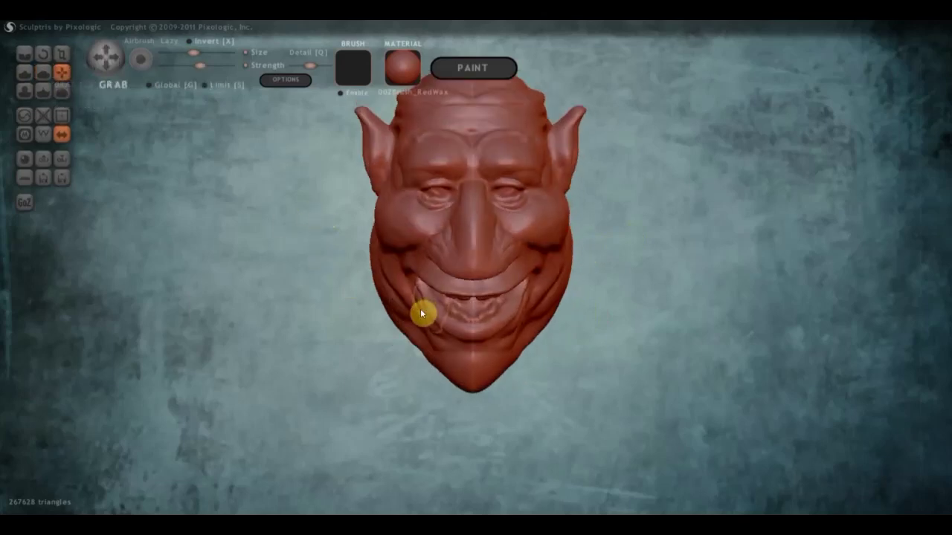
{"action": "scroll", "coordinate": [438, 330], "scroll_direction": "up", "scroll_amount": 2}
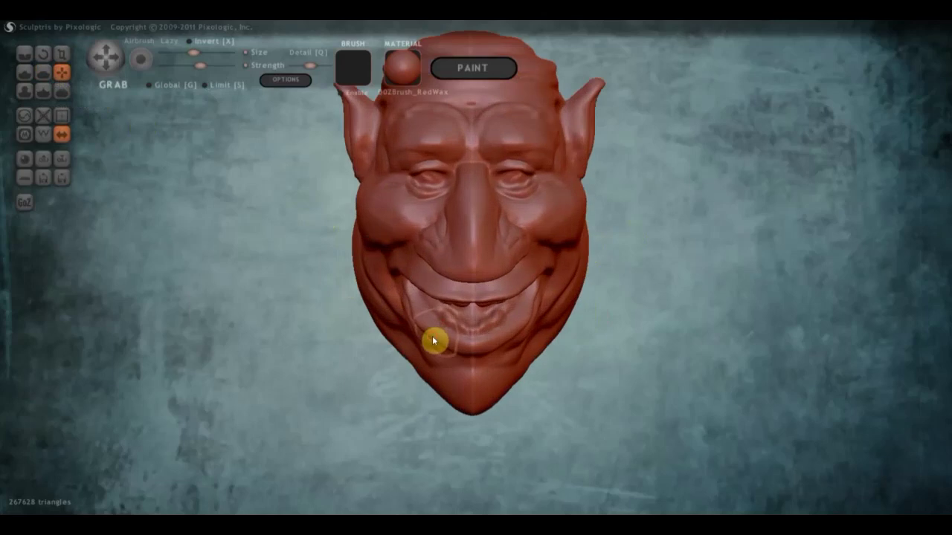
{"action": "mouse_move", "coordinate": [435, 341]}
{"action": "left_mouse_down"}
{"action": "mouse_move", "coordinate": [431, 356]}
{"action": "mouse_move", "coordinate": [471, 356]}
{"action": "left_mouse_up"}
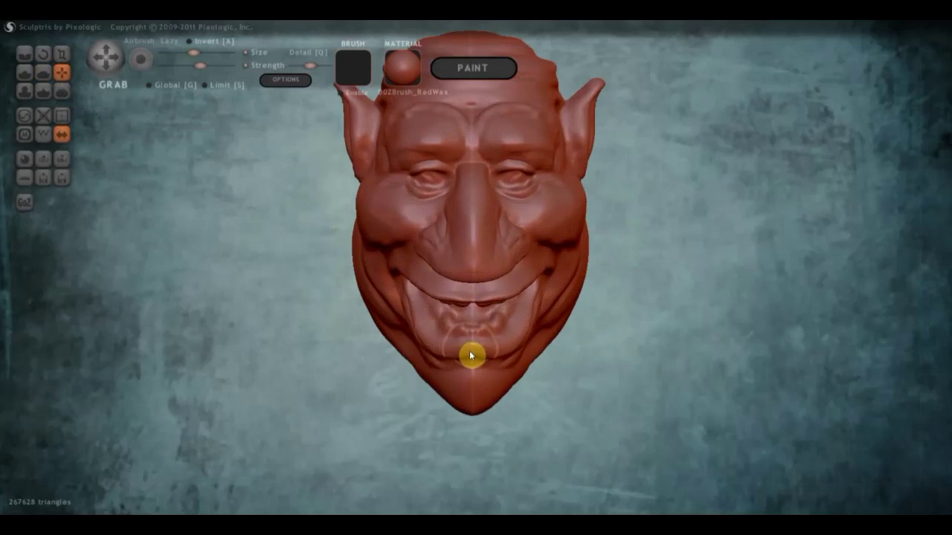
Step: Pull the upper teeth and gums into place above the open mouth
{"action": "mouse_move", "coordinate": [478, 361]}
{"action": "right_mouse_down"}
{"action": "mouse_move", "coordinate": [487, 325]}
{"action": "mouse_move", "coordinate": [477, 202]}
{"action": "mouse_move", "coordinate": [423, 225]}
{"action": "mouse_move", "coordinate": [400, 204]}
{"action": "right_mouse_up"}
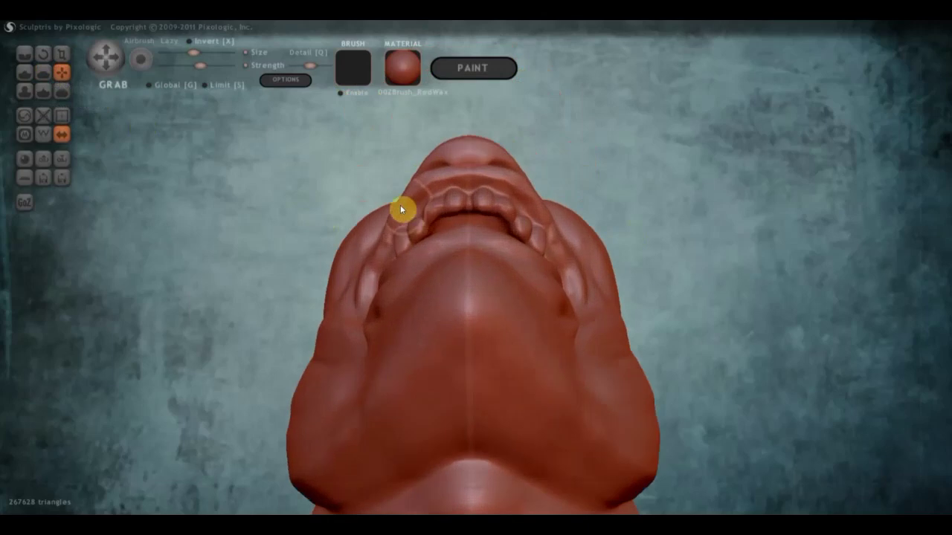
{"action": "mouse_move", "coordinate": [411, 216]}
{"action": "left_mouse_down"}
{"action": "mouse_move", "coordinate": [404, 213]}
{"action": "mouse_move", "coordinate": [423, 217]}
{"action": "mouse_move", "coordinate": [415, 193]}
{"action": "left_mouse_up"}
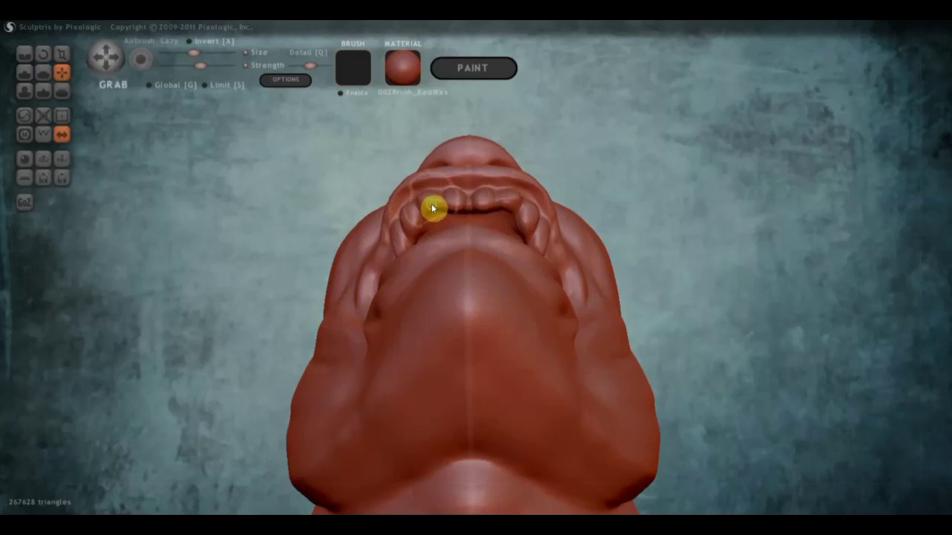
{"action": "mouse_move", "coordinate": [433, 208]}
{"action": "right_mouse_down"}
{"action": "mouse_move", "coordinate": [438, 289]}
{"action": "mouse_move", "coordinate": [469, 263]}
{"action": "mouse_move", "coordinate": [588, 275]}
{"action": "mouse_move", "coordinate": [542, 335]}
{"action": "mouse_move", "coordinate": [336, 278]}
{"action": "mouse_move", "coordinate": [398, 269]}
{"action": "right_mouse_up"}
Step: Drag the chin outline lower and fuller into a longer, pointed jut under the mouth
{"action": "scroll", "coordinate": [364, 270], "scroll_direction": "down", "scroll_amount": 2}
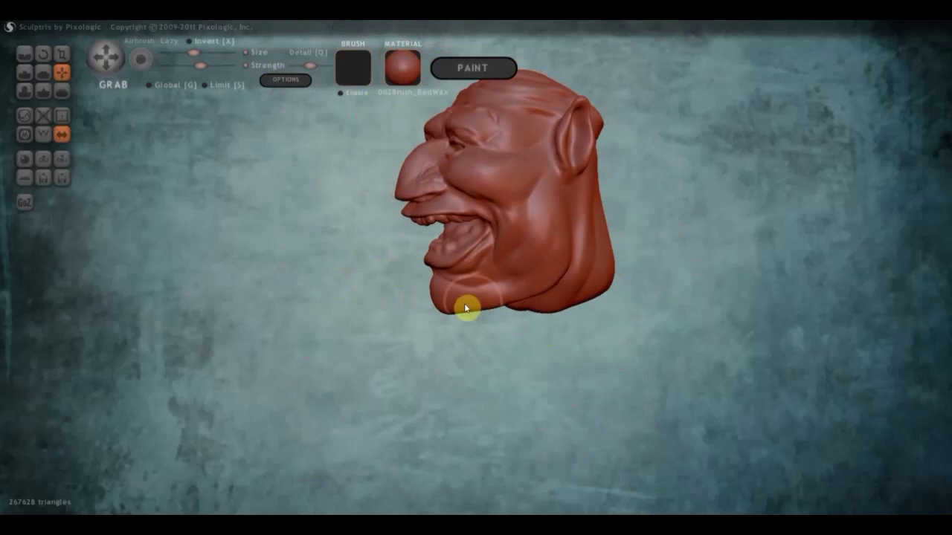
{"action": "mouse_move", "coordinate": [471, 317]}
{"action": "right_mouse_down"}
{"action": "mouse_move", "coordinate": [461, 272]}
{"action": "mouse_move", "coordinate": [466, 310]}
{"action": "mouse_move", "coordinate": [608, 325]}
{"action": "right_mouse_up"}
{"action": "scroll", "coordinate": [546, 313], "scroll_direction": "up", "scroll_amount": 3}
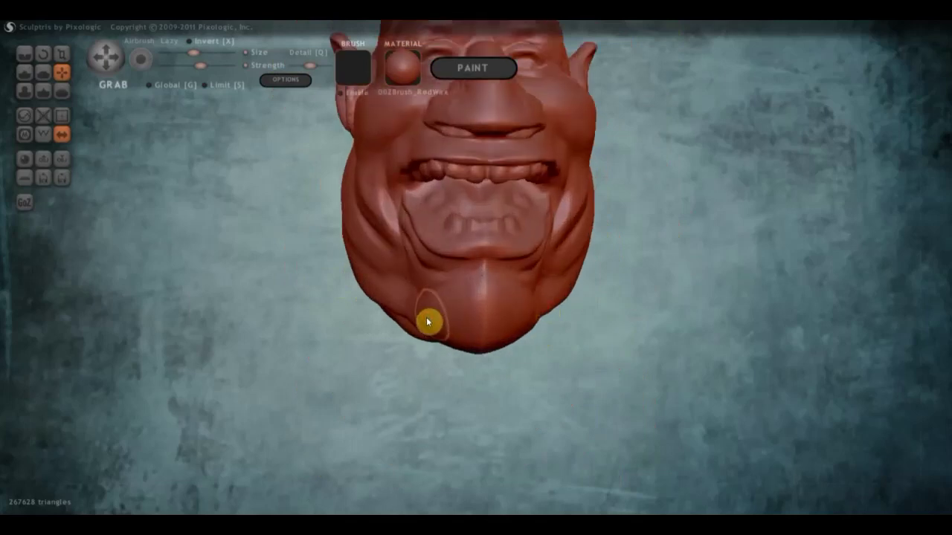
{"action": "mouse_move", "coordinate": [423, 329]}
{"action": "right_mouse_down"}
{"action": "mouse_move", "coordinate": [435, 360]}
{"action": "mouse_move", "coordinate": [409, 330]}
{"action": "mouse_move", "coordinate": [421, 330]}
{"action": "right_mouse_up"}
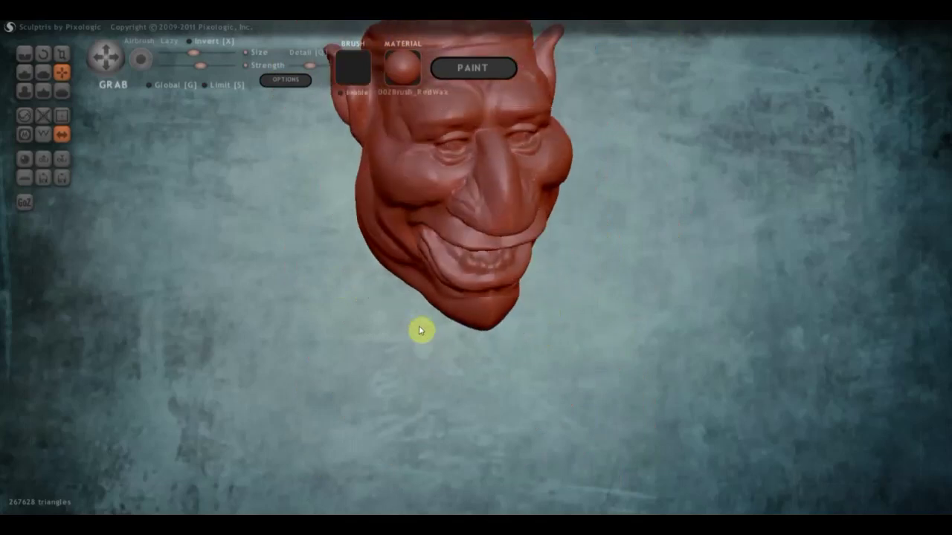
{"action": "left_click_drag", "start_coordinate": [469, 320], "coordinate": [463, 323]}
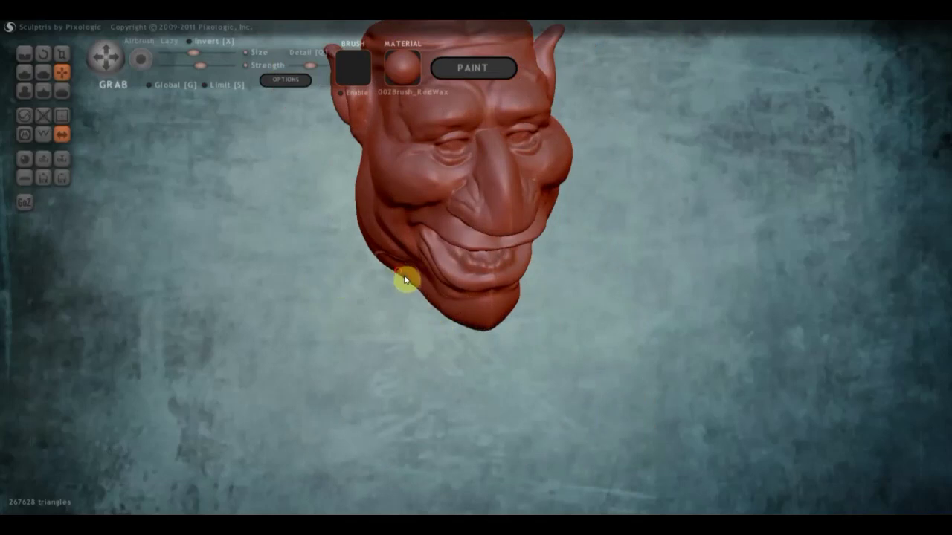
{"action": "mouse_move", "coordinate": [461, 323]}
{"action": "left_mouse_down"}
{"action": "mouse_move", "coordinate": [478, 332]}
{"action": "mouse_move", "coordinate": [435, 255]}
{"action": "mouse_move", "coordinate": [444, 265]}
{"action": "mouse_move", "coordinate": [603, 300]}
{"action": "left_mouse_up"}
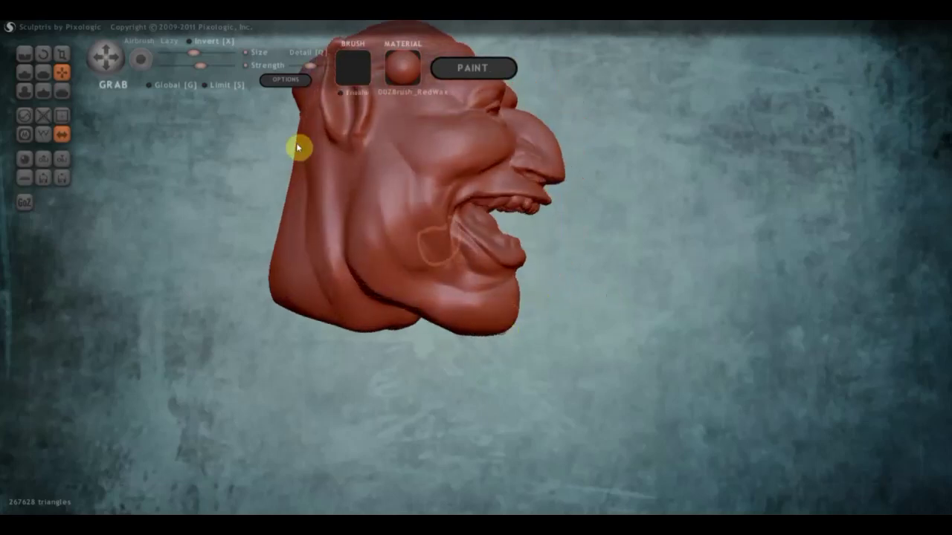
Step: Flatten the front surface of the goblin's chin with the Flatten brush
{"action": "left_click", "coordinate": [43, 72]}
{"action": "left_click_drag", "start_coordinate": [442, 205], "coordinate": [255, 218]}
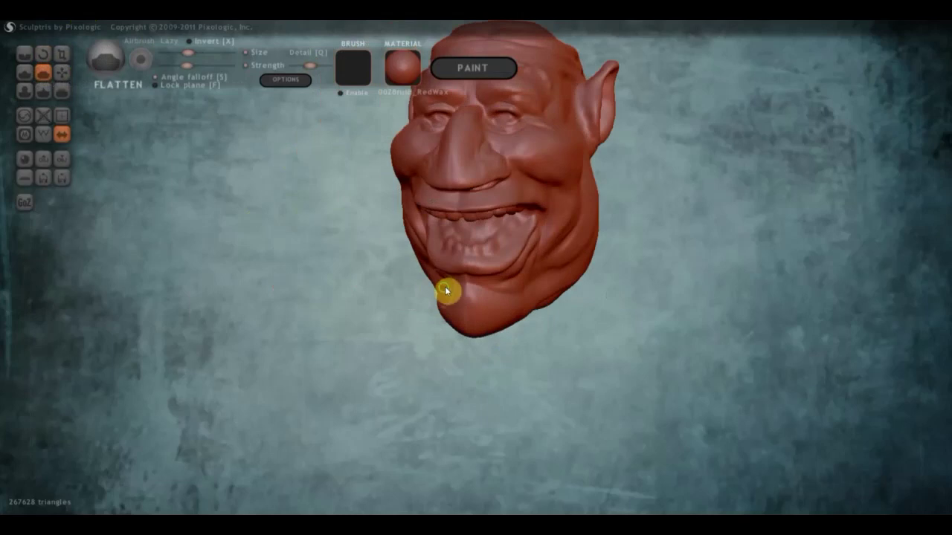
{"action": "left_click_drag", "start_coordinate": [495, 303], "coordinate": [487, 315]}
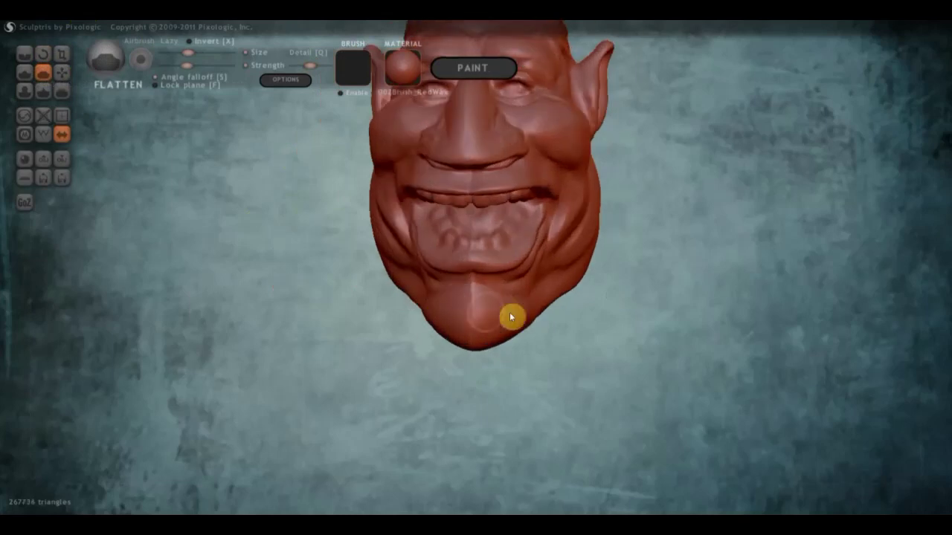
{"action": "mouse_move", "coordinate": [486, 311]}
{"action": "right_mouse_down"}
{"action": "mouse_move", "coordinate": [450, 300]}
{"action": "mouse_move", "coordinate": [441, 312]}
{"action": "right_mouse_up"}
Step: Carve a crease down the middle of the chin, then lower the brush strength
{"action": "left_click", "coordinate": [25, 53]}
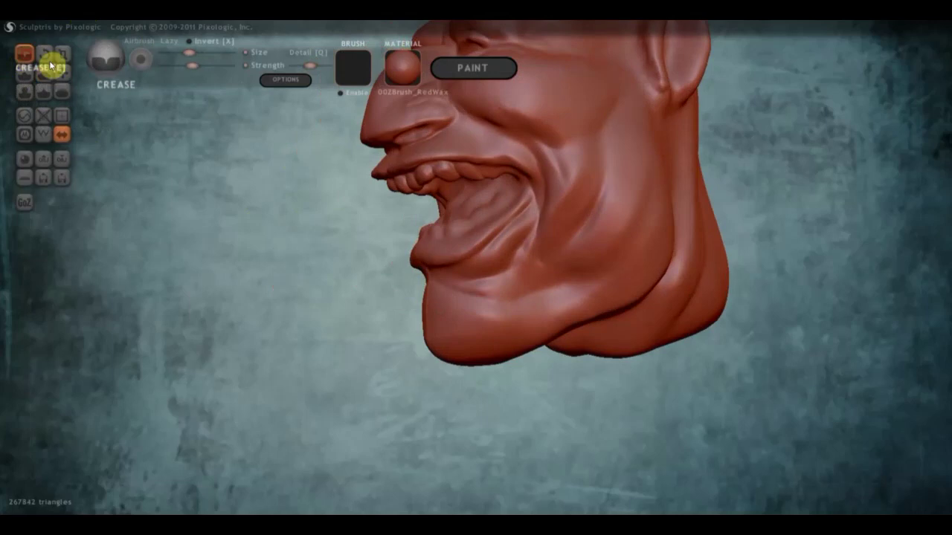
{"action": "mouse_move", "coordinate": [327, 195]}
{"action": "right_mouse_down"}
{"action": "mouse_move", "coordinate": [372, 202]}
{"action": "mouse_move", "coordinate": [447, 275]}
{"action": "right_mouse_up"}
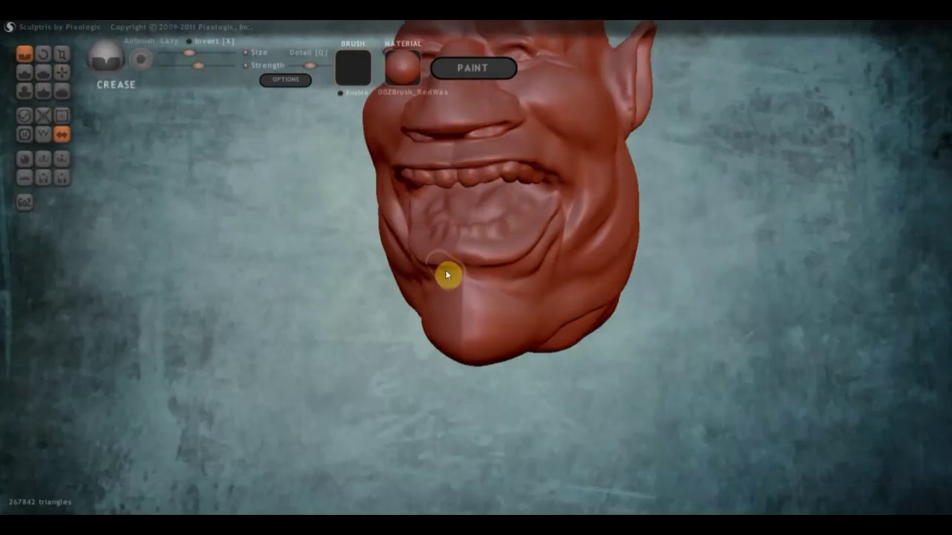
{"action": "mouse_move", "coordinate": [475, 287]}
{"action": "left_mouse_down"}
{"action": "mouse_move", "coordinate": [469, 276]}
{"action": "mouse_move", "coordinate": [542, 298]}
{"action": "left_mouse_up"}
{"action": "right_click_drag", "start_coordinate": [543, 298], "coordinate": [400, 297]}
{"action": "left_click_drag", "start_coordinate": [198, 65], "coordinate": [185, 66]}
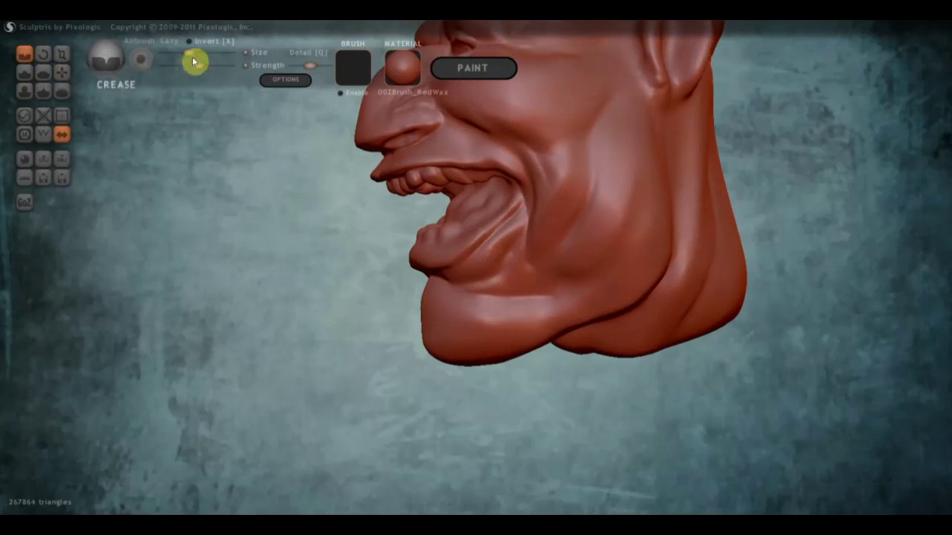
{"action": "mouse_move", "coordinate": [393, 240]}
{"action": "right_mouse_down"}
{"action": "mouse_move", "coordinate": [476, 186]}
{"action": "mouse_move", "coordinate": [368, 218]}
{"action": "right_mouse_up"}
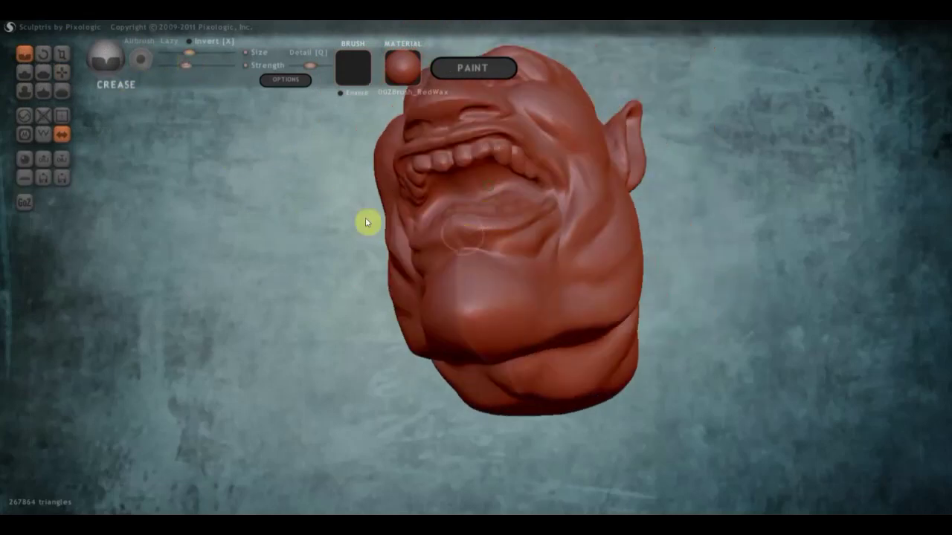
Step: With the Draw brush, build up a groove, bulges and ridges along the lower lip
{"action": "left_click", "coordinate": [29, 71]}
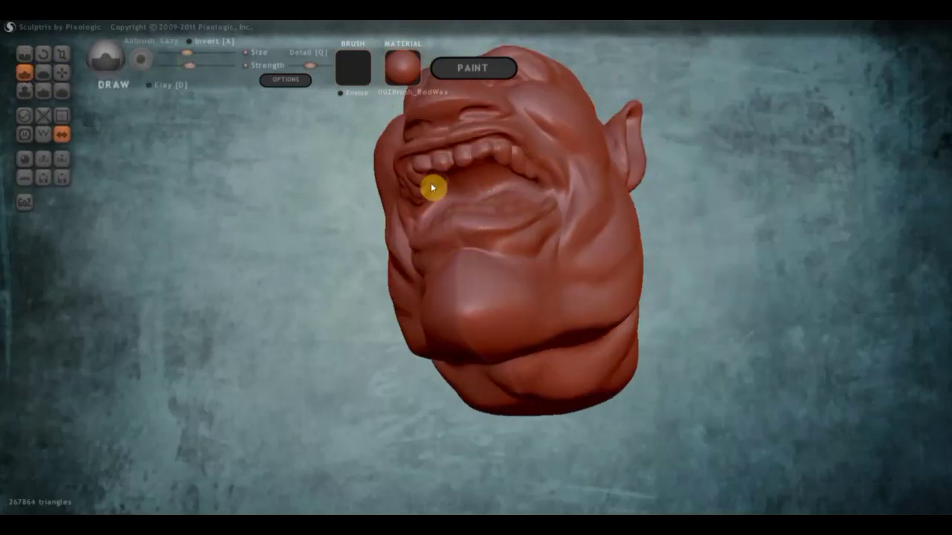
{"action": "mouse_move", "coordinate": [480, 234]}
{"action": "left_mouse_down"}
{"action": "mouse_move", "coordinate": [446, 240]}
{"action": "mouse_move", "coordinate": [467, 253]}
{"action": "left_mouse_up"}
{"action": "right_click_drag", "start_coordinate": [467, 253], "coordinate": [494, 277]}
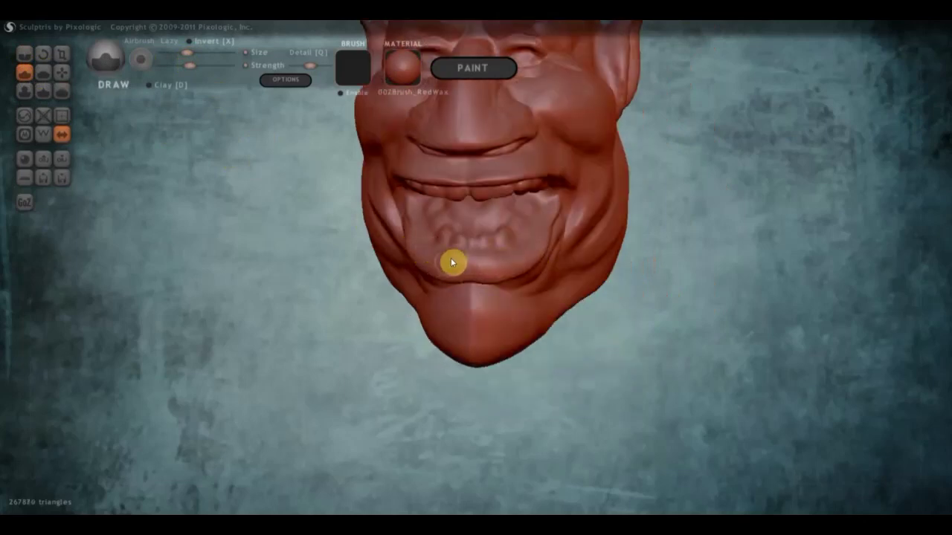
{"action": "right_click_drag", "start_coordinate": [452, 270], "coordinate": [573, 263]}
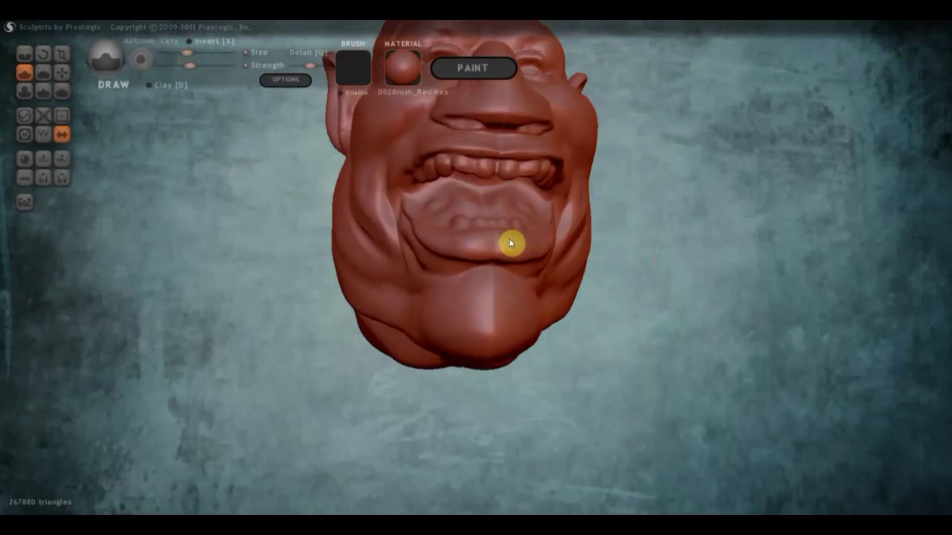
{"action": "mouse_move", "coordinate": [531, 265]}
{"action": "left_mouse_down"}
{"action": "mouse_move", "coordinate": [516, 270]}
{"action": "mouse_move", "coordinate": [450, 246]}
{"action": "mouse_move", "coordinate": [425, 212]}
{"action": "left_mouse_up"}
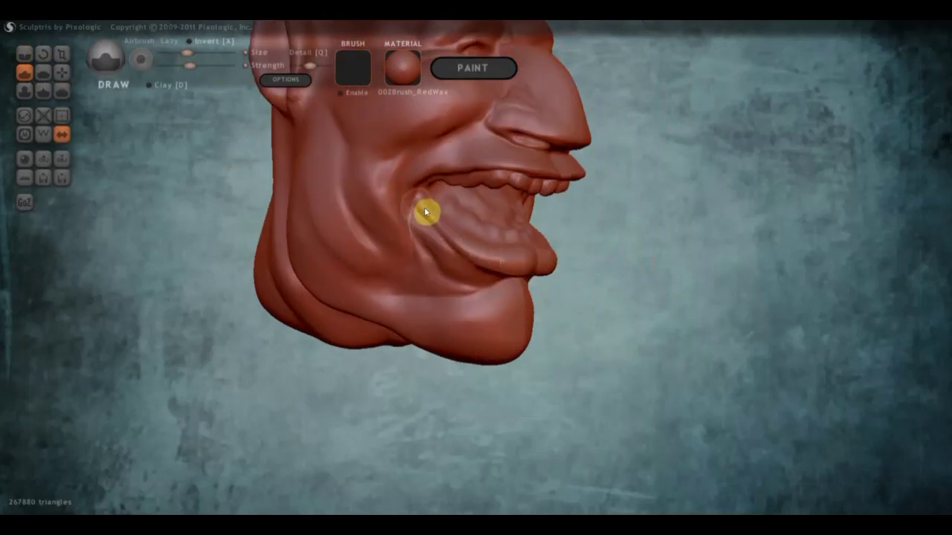
{"action": "right_click_drag", "start_coordinate": [448, 244], "coordinate": [400, 234]}
{"action": "right_click_drag", "start_coordinate": [465, 195], "coordinate": [396, 185]}
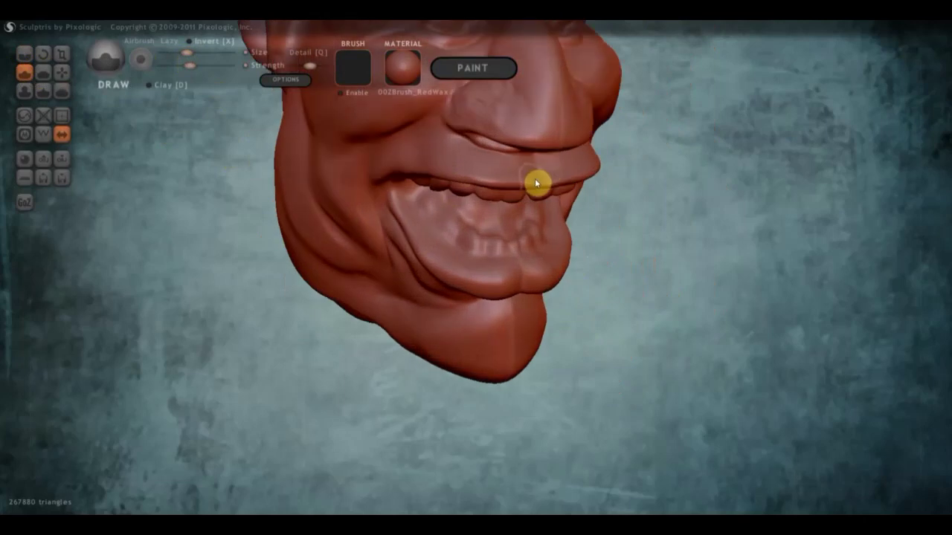
Step: Sculpt the upper lip and reshape the crease above it, fine-tuning brush strength
{"action": "left_click_drag", "start_coordinate": [492, 180], "coordinate": [546, 183]}
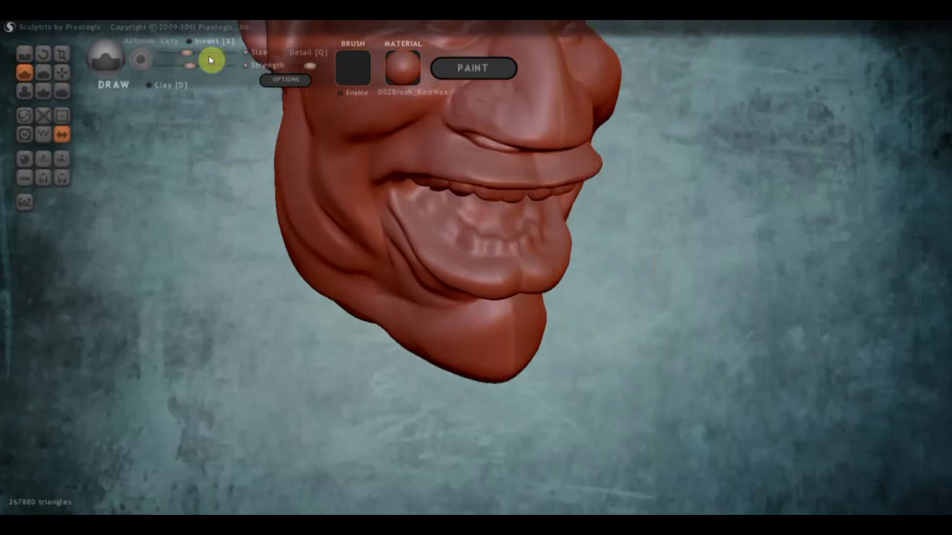
{"action": "left_click_drag", "start_coordinate": [188, 66], "coordinate": [182, 64]}
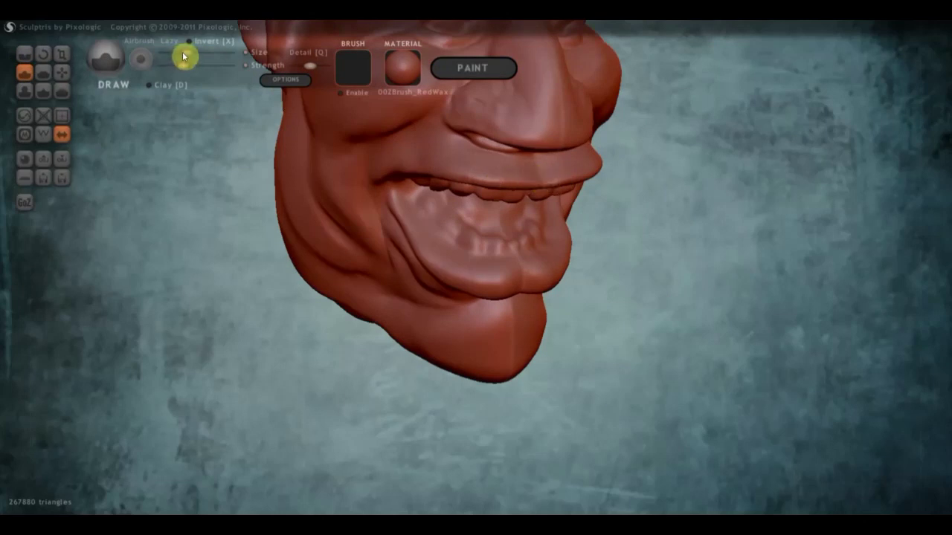
{"action": "left_click_drag", "start_coordinate": [189, 67], "coordinate": [196, 67]}
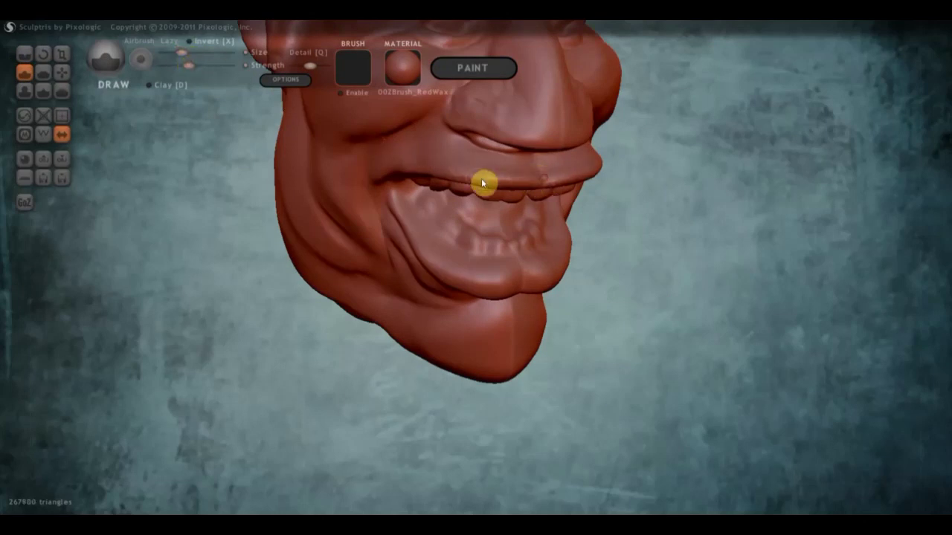
{"action": "mouse_move", "coordinate": [484, 183]}
{"action": "left_mouse_down"}
{"action": "mouse_move", "coordinate": [540, 183]}
{"action": "mouse_move", "coordinate": [410, 176]}
{"action": "mouse_move", "coordinate": [503, 138]}
{"action": "left_mouse_up"}
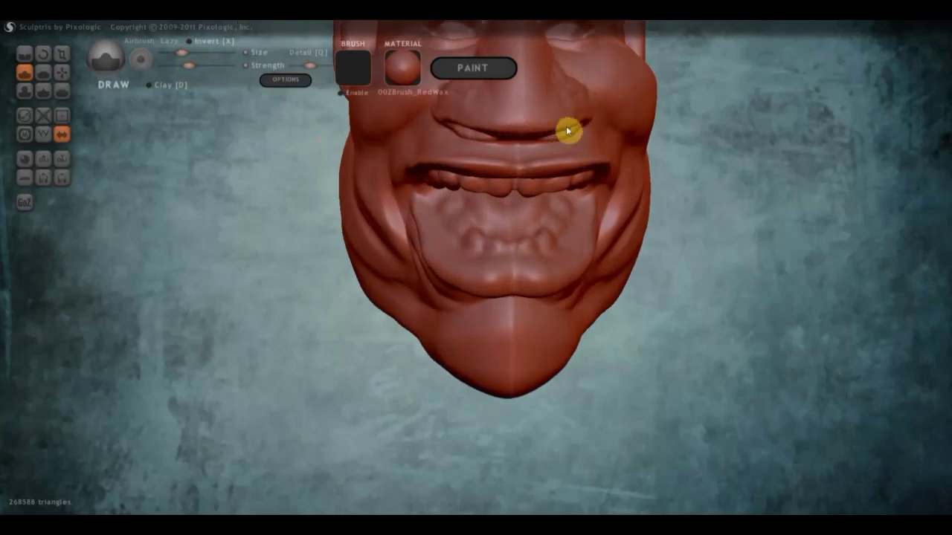
{"action": "mouse_move", "coordinate": [567, 131]}
{"action": "left_mouse_down"}
{"action": "mouse_move", "coordinate": [442, 121]}
{"action": "mouse_move", "coordinate": [494, 137]}
{"action": "left_mouse_up"}
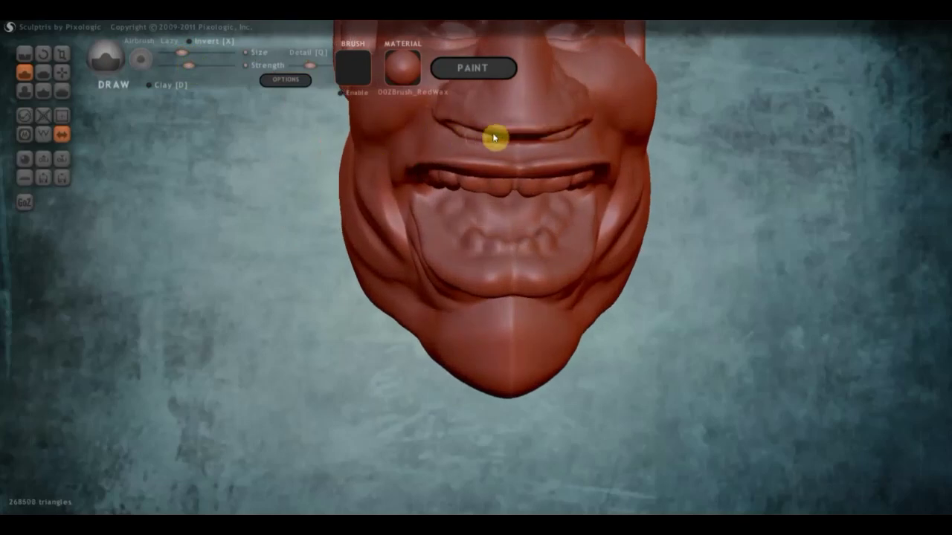
{"action": "mouse_move", "coordinate": [494, 138]}
{"action": "right_mouse_down"}
{"action": "mouse_move", "coordinate": [601, 149]}
{"action": "mouse_move", "coordinate": [571, 134]}
{"action": "mouse_move", "coordinate": [563, 159]}
{"action": "right_mouse_up"}
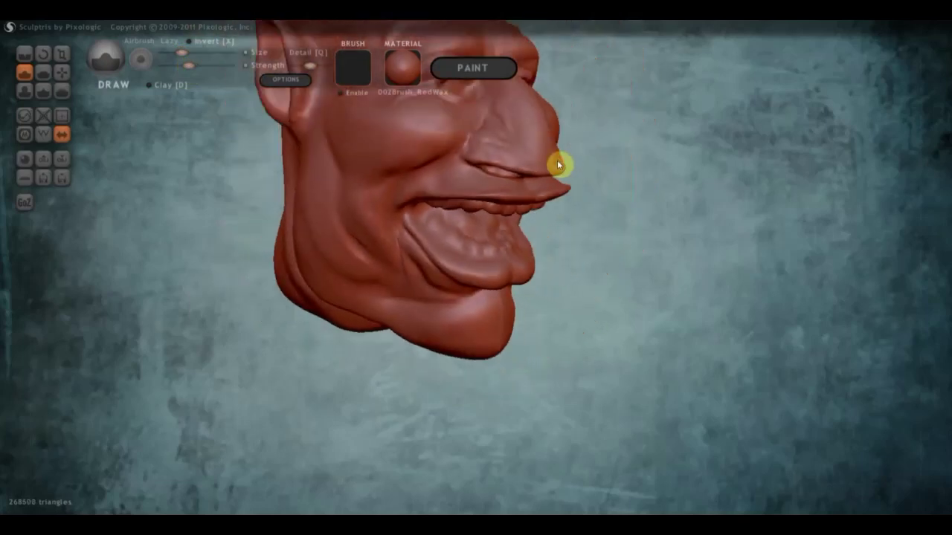
{"action": "mouse_move", "coordinate": [558, 166]}
{"action": "left_mouse_down"}
{"action": "mouse_move", "coordinate": [484, 167]}
{"action": "mouse_move", "coordinate": [466, 149]}
{"action": "left_mouse_up"}
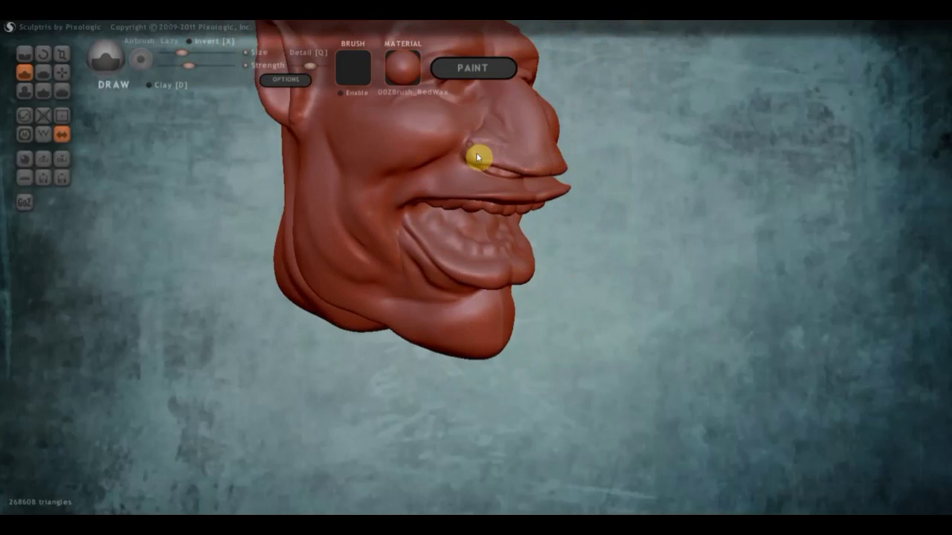
{"action": "mouse_move", "coordinate": [506, 161]}
{"action": "right_mouse_down"}
{"action": "mouse_move", "coordinate": [418, 159]}
{"action": "mouse_move", "coordinate": [493, 187]}
{"action": "mouse_move", "coordinate": [593, 162]}
{"action": "right_mouse_up"}
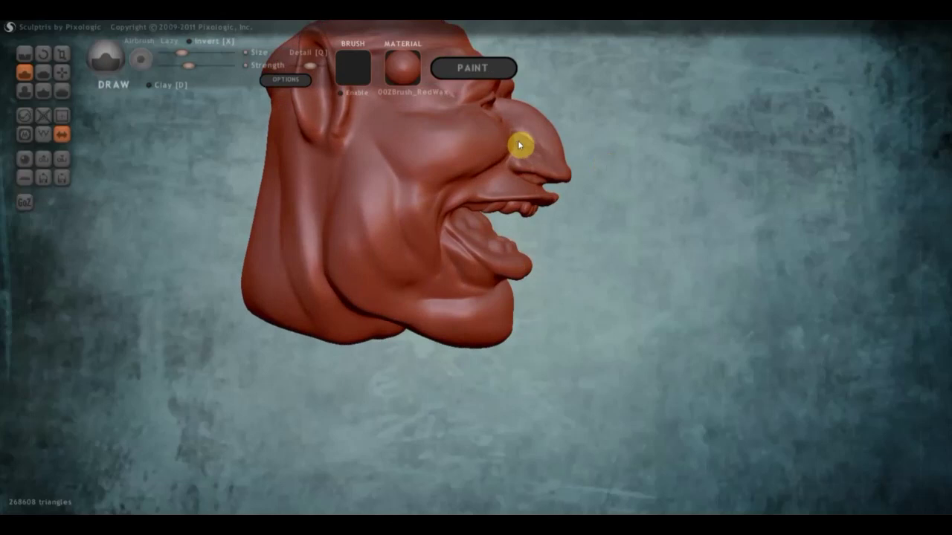
Step: Undo the last nose enlargement and make the brush slightly larger
{"action": "key", "text": "ctrl+z"}
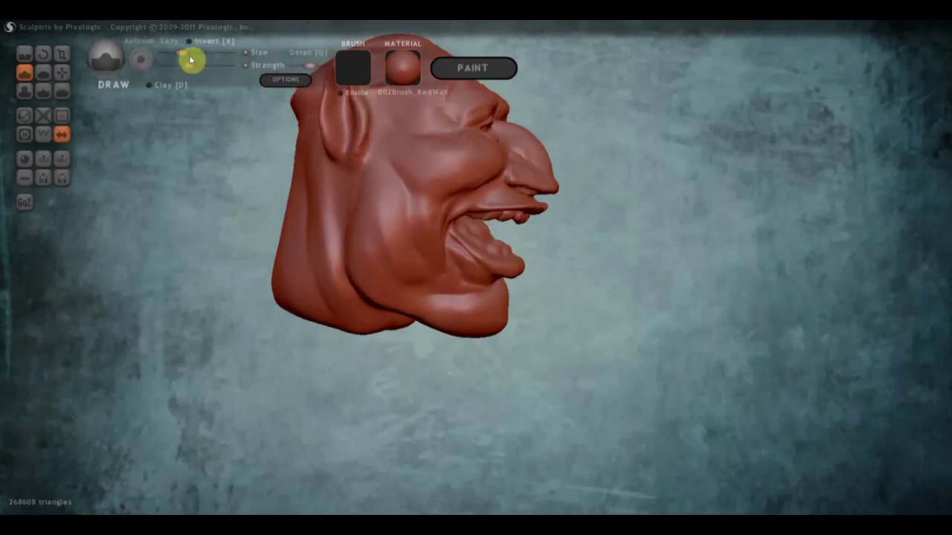
{"action": "left_click_drag", "start_coordinate": [191, 55], "coordinate": [197, 53]}
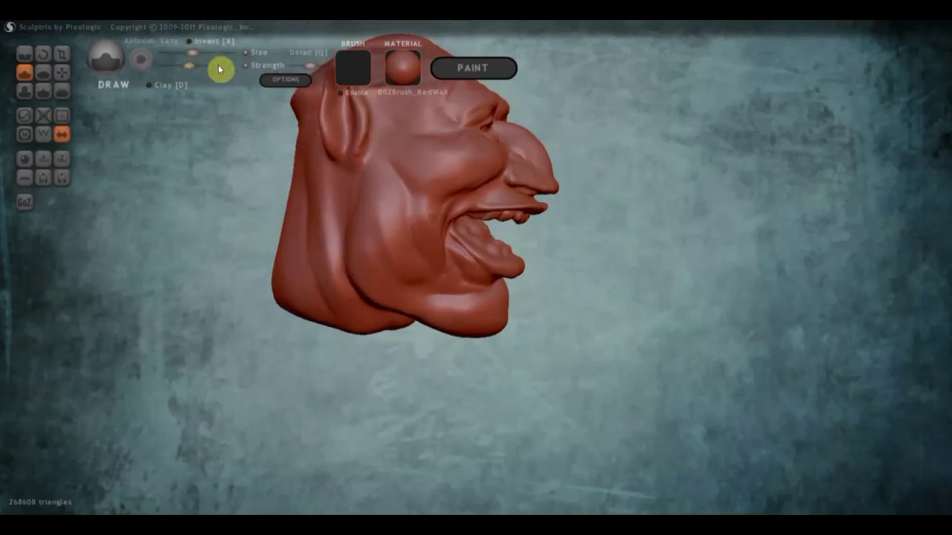
{"action": "scroll", "coordinate": [532, 171], "scroll_direction": "up", "scroll_amount": 2}
{"action": "scroll", "coordinate": [526, 170], "scroll_direction": "up", "scroll_amount": 2}
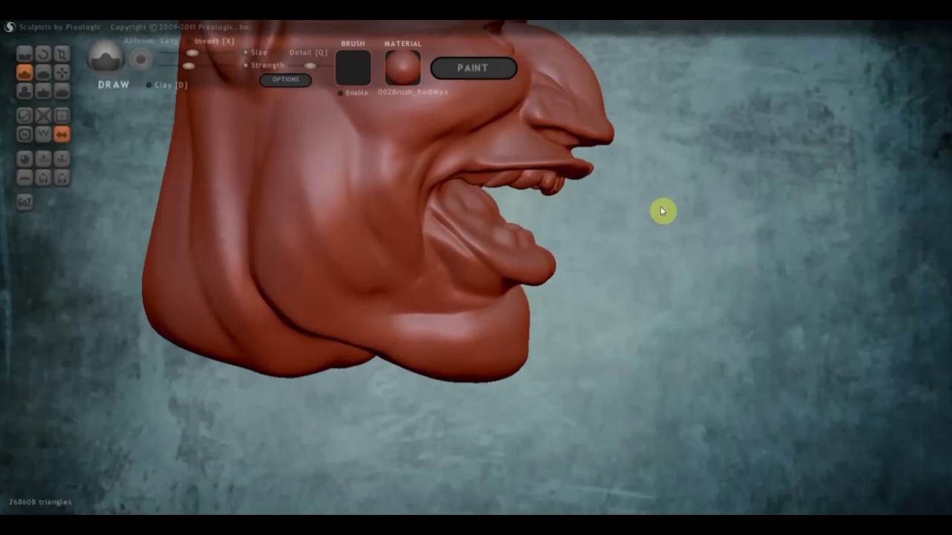
{"action": "left_click_drag", "start_coordinate": [664, 201], "coordinate": [647, 414]}
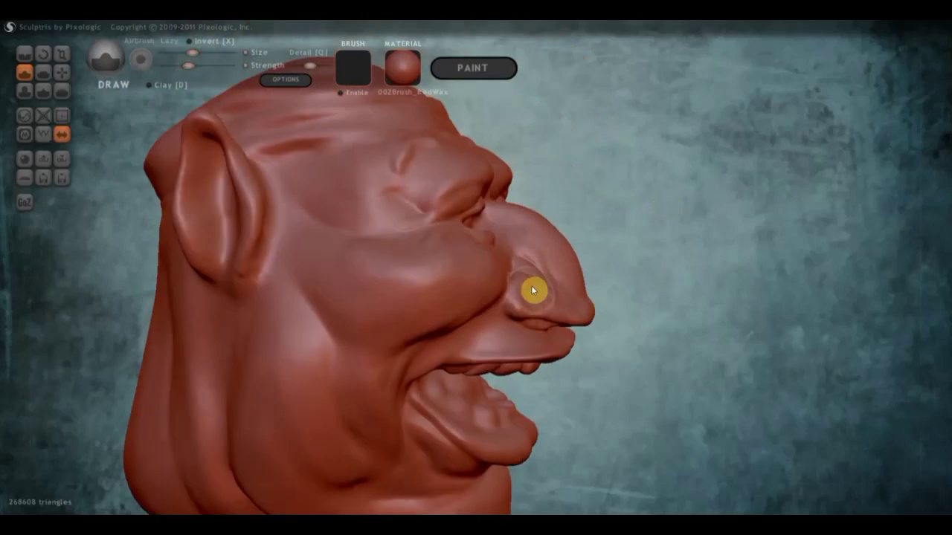
Step: Sculpt and deepen nostril dents on the sides of the nose base
{"action": "mouse_move", "coordinate": [535, 286]}
{"action": "left_mouse_down"}
{"action": "mouse_move", "coordinate": [526, 286]}
{"action": "mouse_move", "coordinate": [553, 298]}
{"action": "mouse_move", "coordinate": [536, 315]}
{"action": "mouse_move", "coordinate": [527, 270]}
{"action": "mouse_move", "coordinate": [516, 295]}
{"action": "mouse_move", "coordinate": [576, 300]}
{"action": "mouse_move", "coordinate": [573, 291]}
{"action": "left_mouse_up"}
{"action": "mouse_move", "coordinate": [548, 278]}
{"action": "right_mouse_down"}
{"action": "mouse_move", "coordinate": [503, 319]}
{"action": "mouse_move", "coordinate": [378, 305]}
{"action": "mouse_move", "coordinate": [448, 299]}
{"action": "mouse_move", "coordinate": [412, 276]}
{"action": "right_mouse_up"}
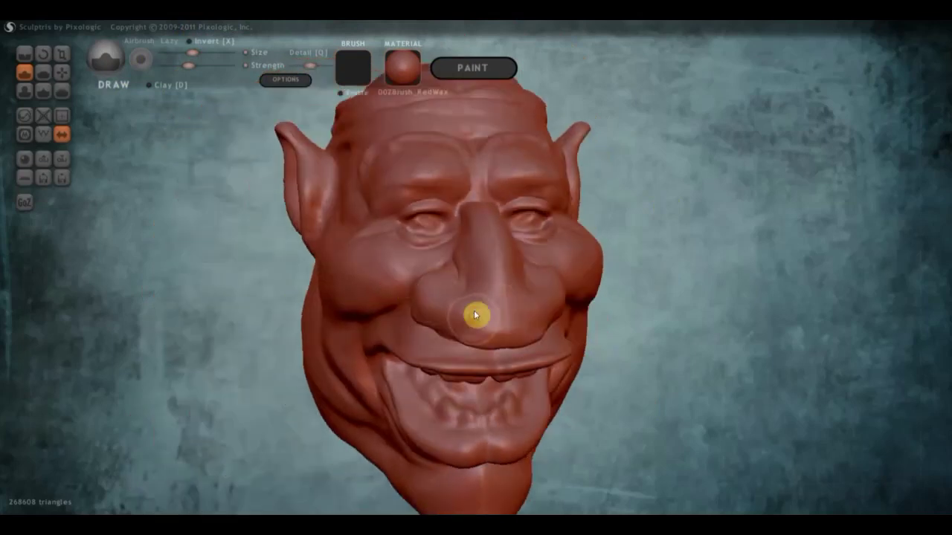
{"action": "left_click_drag", "start_coordinate": [475, 315], "coordinate": [455, 277]}
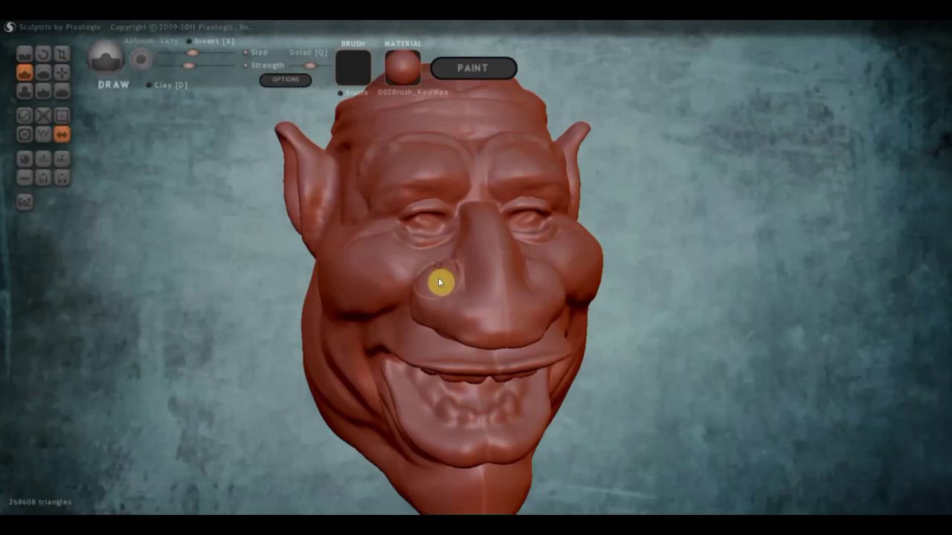
{"action": "right_click_drag", "start_coordinate": [438, 277], "coordinate": [418, 257]}
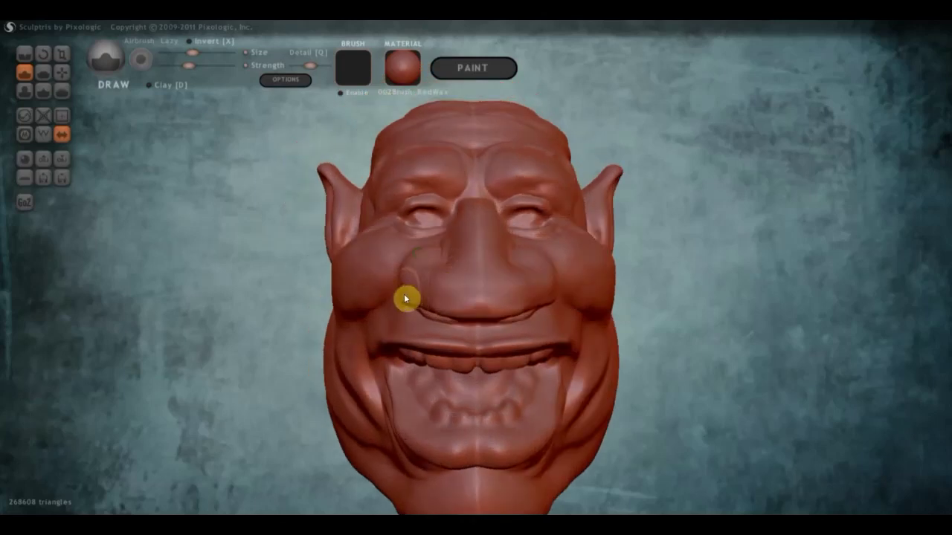
{"action": "right_click_drag", "start_coordinate": [411, 303], "coordinate": [489, 279]}
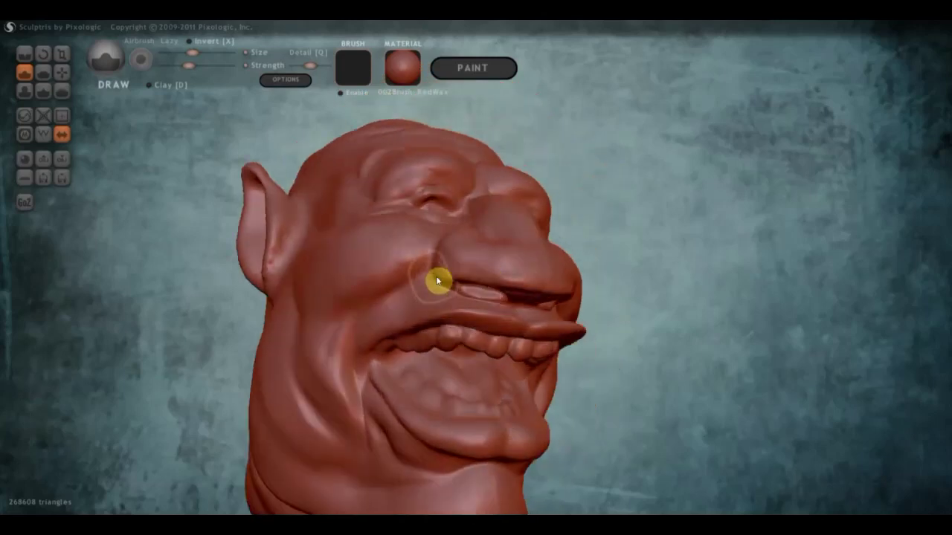
{"action": "left_click_drag", "start_coordinate": [435, 275], "coordinate": [436, 282]}
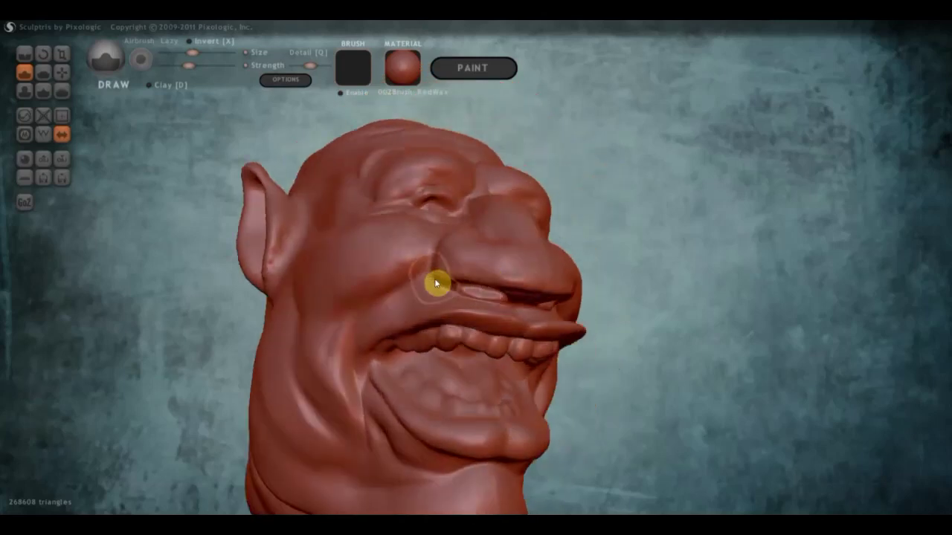
Step: With the Grab brush, orbit around the head to inspect the nose and nostrils from front and side
{"action": "left_click", "coordinate": [62, 72]}
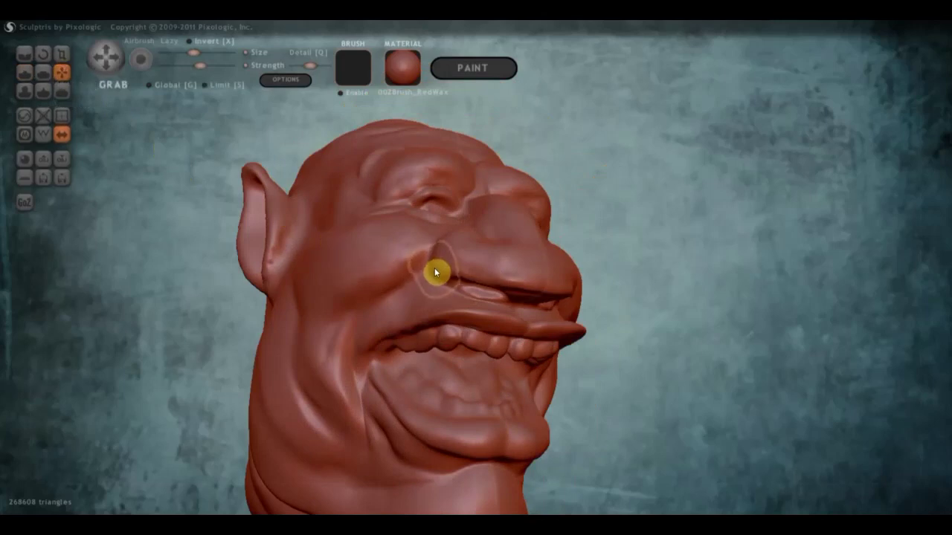
{"action": "mouse_move", "coordinate": [463, 294]}
{"action": "right_mouse_down"}
{"action": "mouse_move", "coordinate": [394, 329]}
{"action": "mouse_move", "coordinate": [450, 291]}
{"action": "right_mouse_up"}
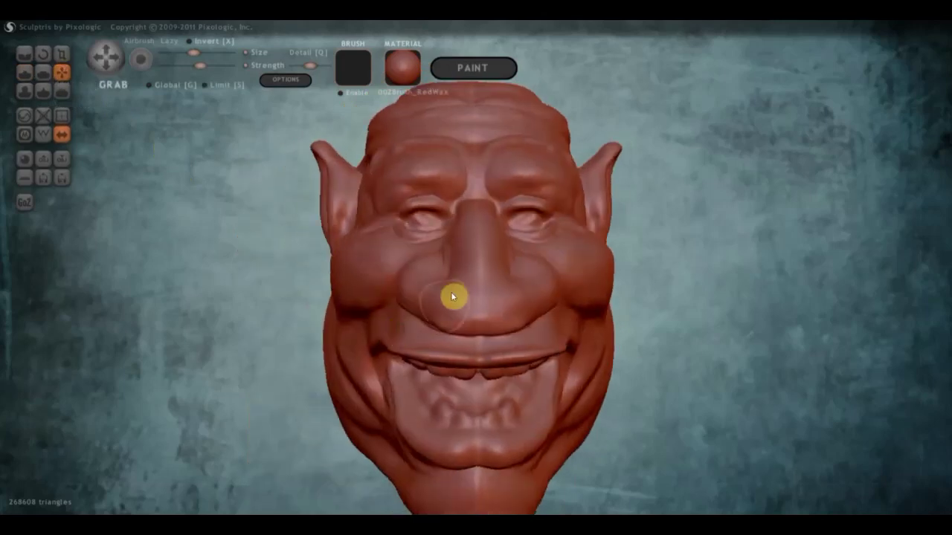
{"action": "scroll", "coordinate": [454, 283], "scroll_direction": "down", "scroll_amount": 2}
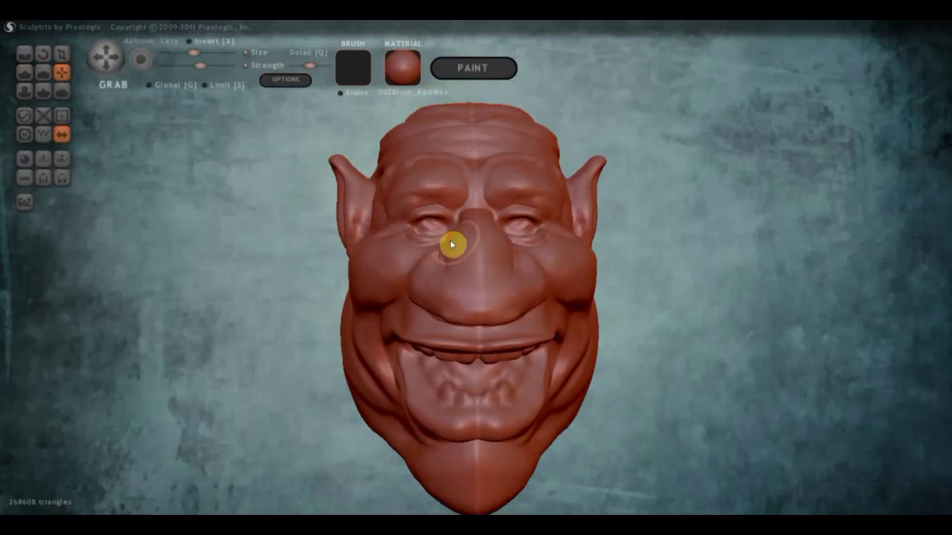
{"action": "mouse_move", "coordinate": [450, 239]}
{"action": "right_mouse_down"}
{"action": "mouse_move", "coordinate": [587, 253]}
{"action": "mouse_move", "coordinate": [476, 344]}
{"action": "mouse_move", "coordinate": [466, 243]}
{"action": "mouse_move", "coordinate": [558, 272]}
{"action": "right_mouse_up"}
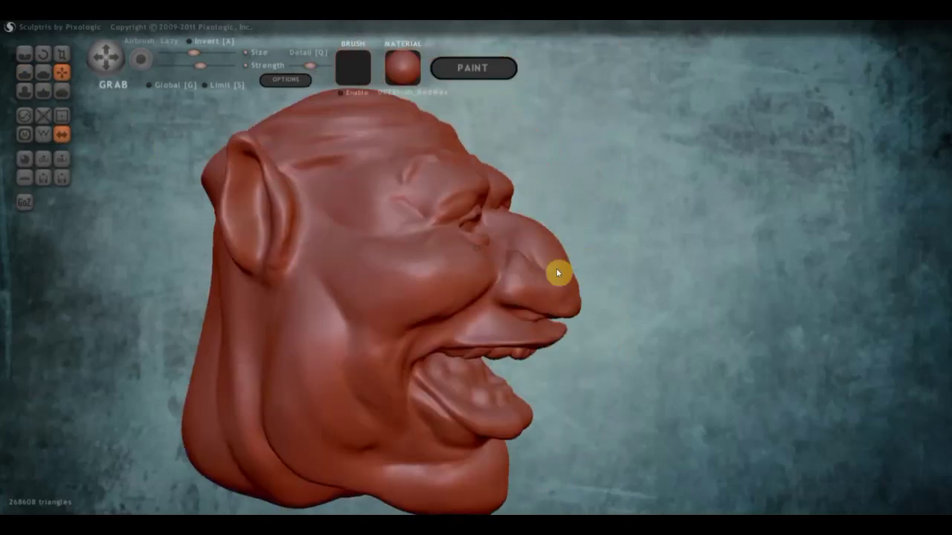
{"action": "scroll", "coordinate": [514, 262], "scroll_direction": "up", "scroll_amount": 3}
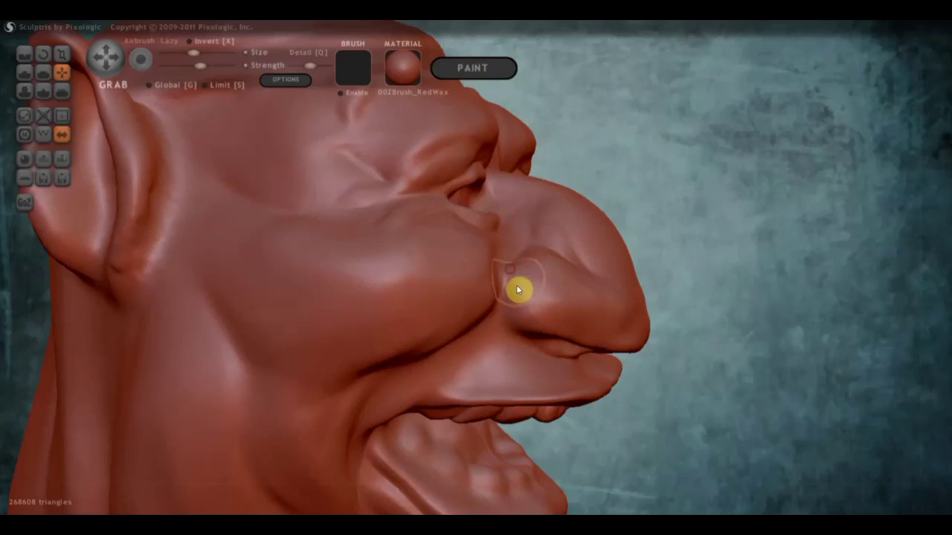
{"action": "mouse_move", "coordinate": [520, 287]}
{"action": "right_mouse_down"}
{"action": "mouse_move", "coordinate": [463, 308]}
{"action": "mouse_move", "coordinate": [453, 344]}
{"action": "mouse_move", "coordinate": [460, 347]}
{"action": "mouse_move", "coordinate": [429, 346]}
{"action": "mouse_move", "coordinate": [401, 335]}
{"action": "mouse_move", "coordinate": [415, 279]}
{"action": "mouse_move", "coordinate": [361, 240]}
{"action": "right_mouse_up"}
{"action": "left_click", "coordinate": [378, 269]}
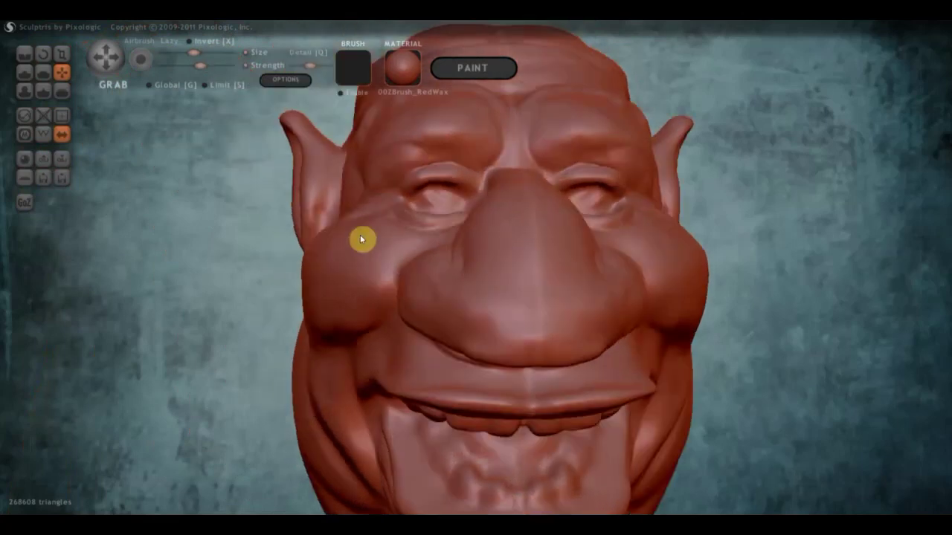
{"action": "right_click_drag", "start_coordinate": [484, 310], "coordinate": [458, 272]}
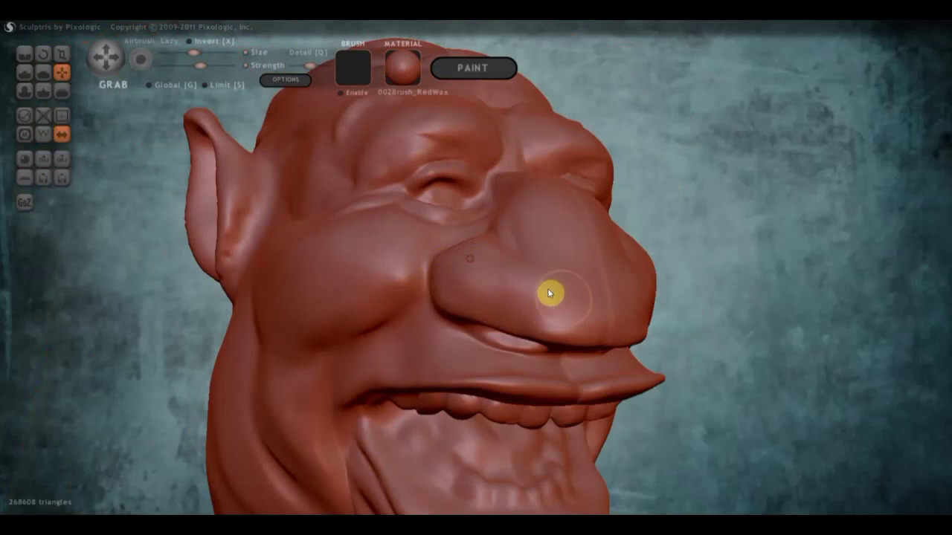
{"action": "right_click_drag", "start_coordinate": [499, 271], "coordinate": [585, 339]}
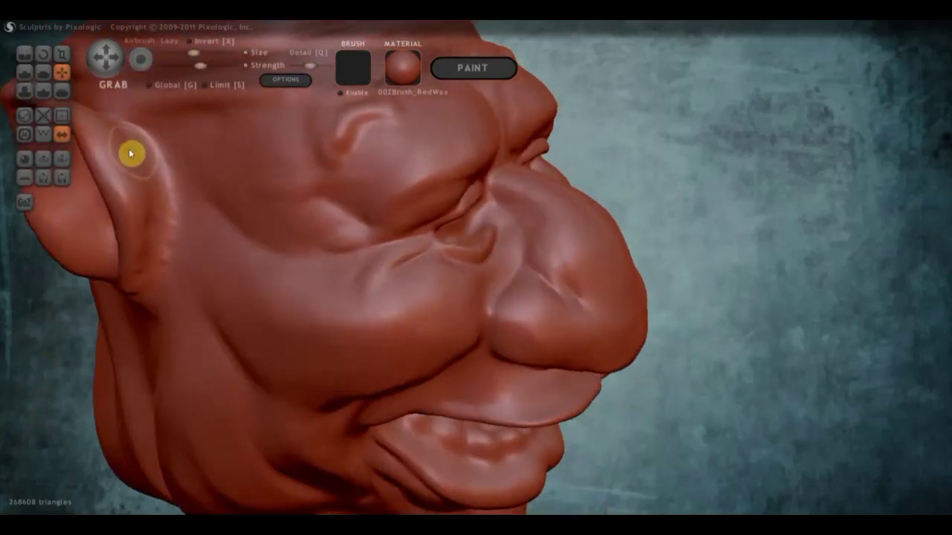
Step: Crease a sharper fold along the nostril with the Crease brush at slightly lower strength
{"action": "left_click", "coordinate": [26, 64]}
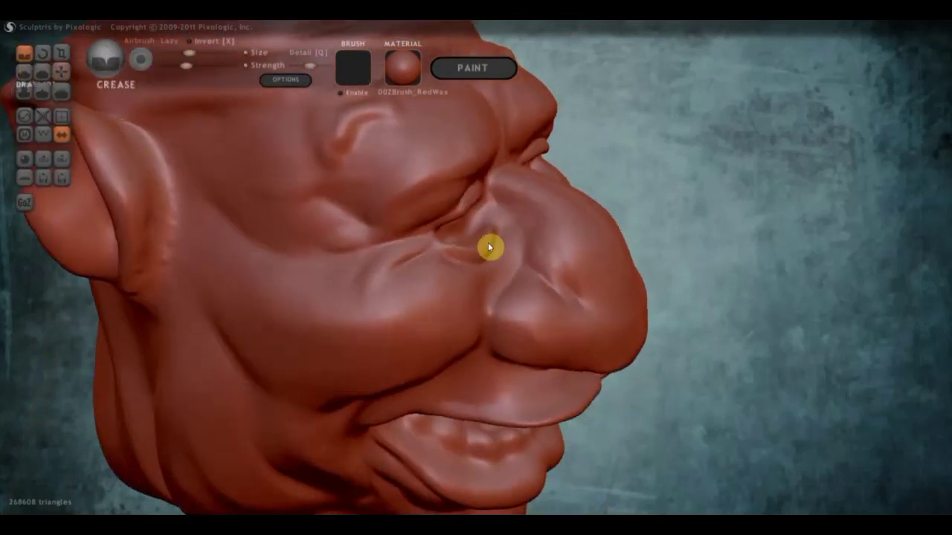
{"action": "left_click_drag", "start_coordinate": [185, 70], "coordinate": [180, 68]}
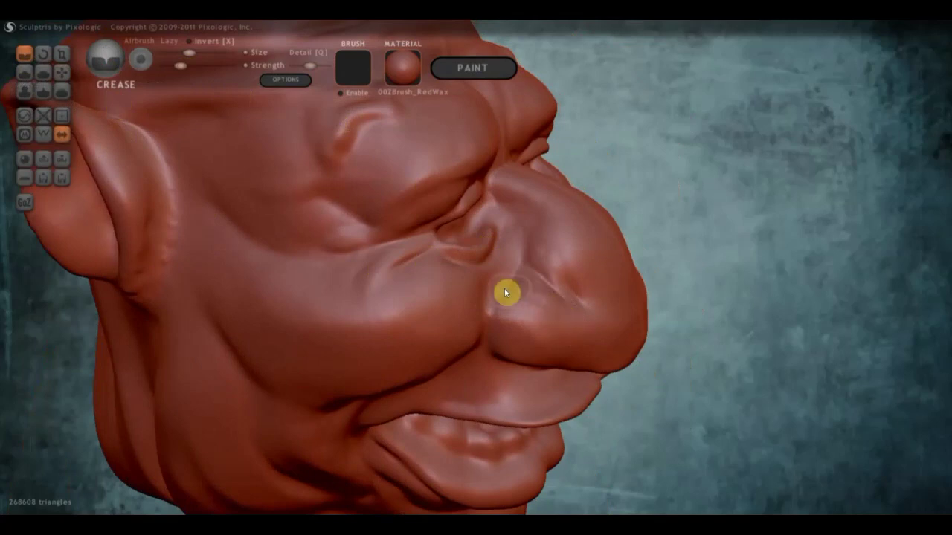
{"action": "mouse_move", "coordinate": [504, 288]}
{"action": "left_mouse_down"}
{"action": "mouse_move", "coordinate": [542, 313]}
{"action": "mouse_move", "coordinate": [537, 334]}
{"action": "mouse_move", "coordinate": [511, 298]}
{"action": "mouse_move", "coordinate": [567, 325]}
{"action": "mouse_move", "coordinate": [539, 288]}
{"action": "left_mouse_up"}
Step: Add a small crease line on the goblin's cheek
{"action": "right_click_drag", "start_coordinate": [559, 285], "coordinate": [533, 262]}
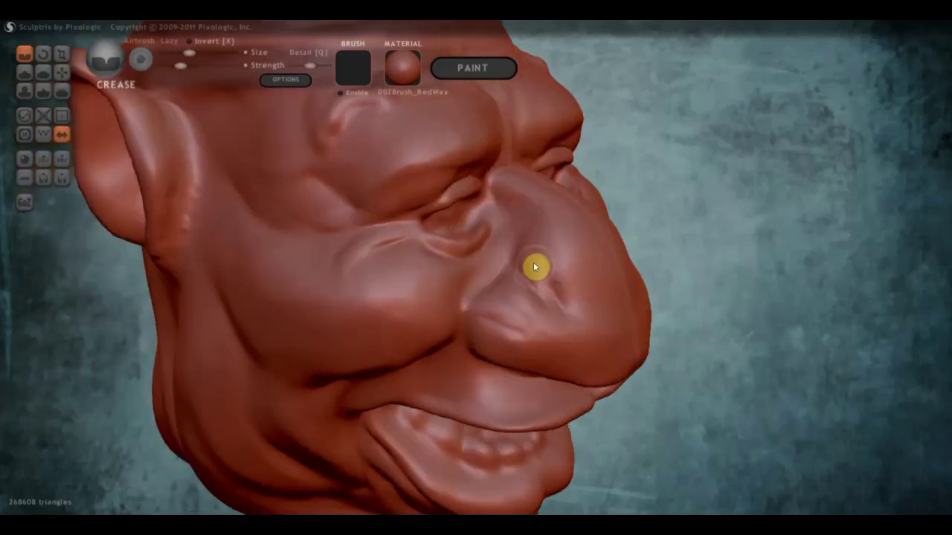
{"action": "right_click_drag", "start_coordinate": [552, 297], "coordinate": [508, 290]}
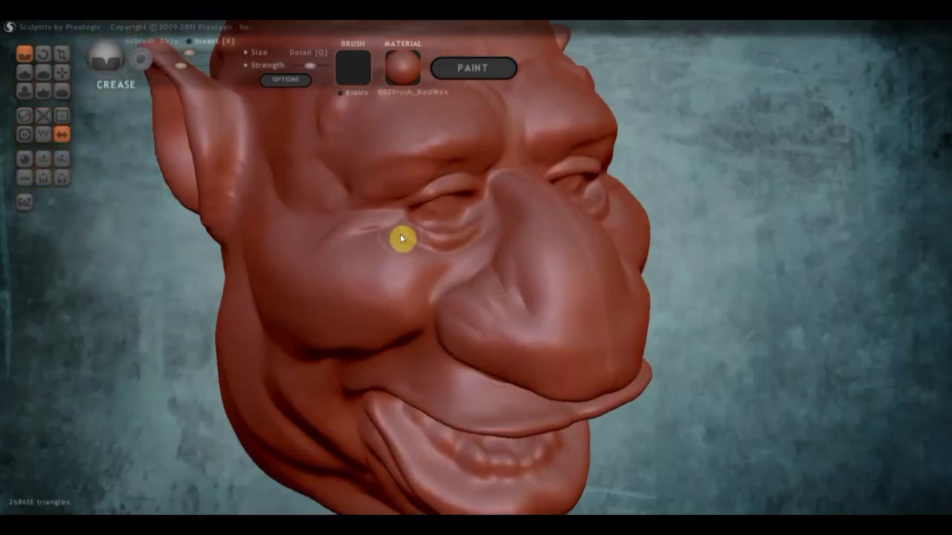
{"action": "mouse_move", "coordinate": [448, 313]}
{"action": "right_mouse_down"}
{"action": "mouse_move", "coordinate": [314, 266]}
{"action": "mouse_move", "coordinate": [648, 329]}
{"action": "mouse_move", "coordinate": [605, 335]}
{"action": "mouse_move", "coordinate": [633, 320]}
{"action": "right_mouse_up"}
{"action": "left_click_drag", "start_coordinate": [676, 370], "coordinate": [641, 323]}
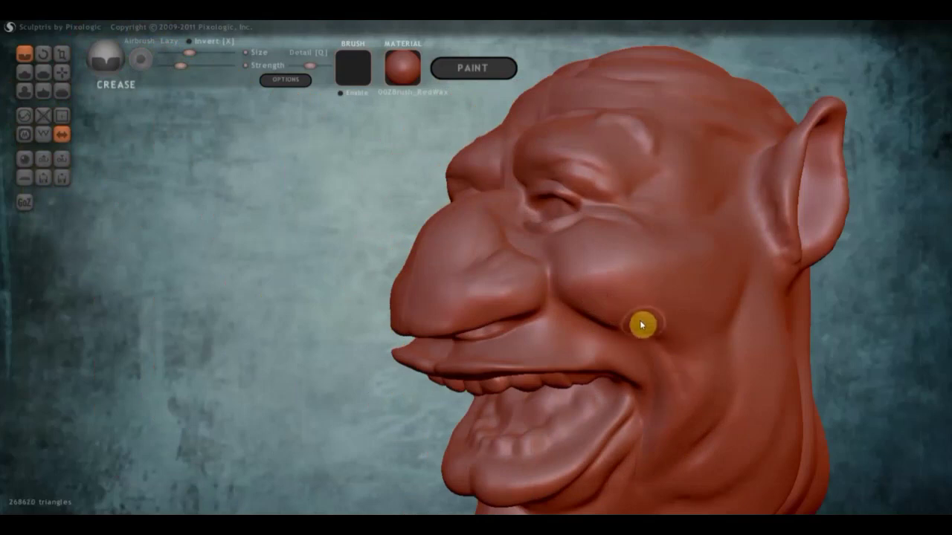
{"action": "scroll", "coordinate": [643, 334], "scroll_direction": "down", "scroll_amount": 2}
{"action": "right_click_drag", "start_coordinate": [672, 332], "coordinate": [776, 330]}
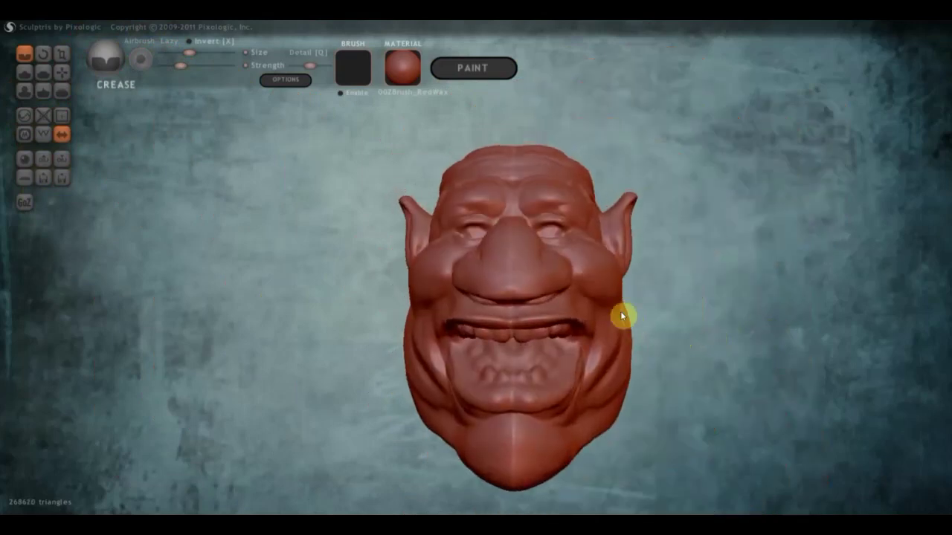
{"action": "scroll", "coordinate": [481, 231], "scroll_direction": "up", "scroll_amount": 2}
Step: With the Grab brush, pull the eye and brow region upward
{"action": "left_click", "coordinate": [62, 72]}
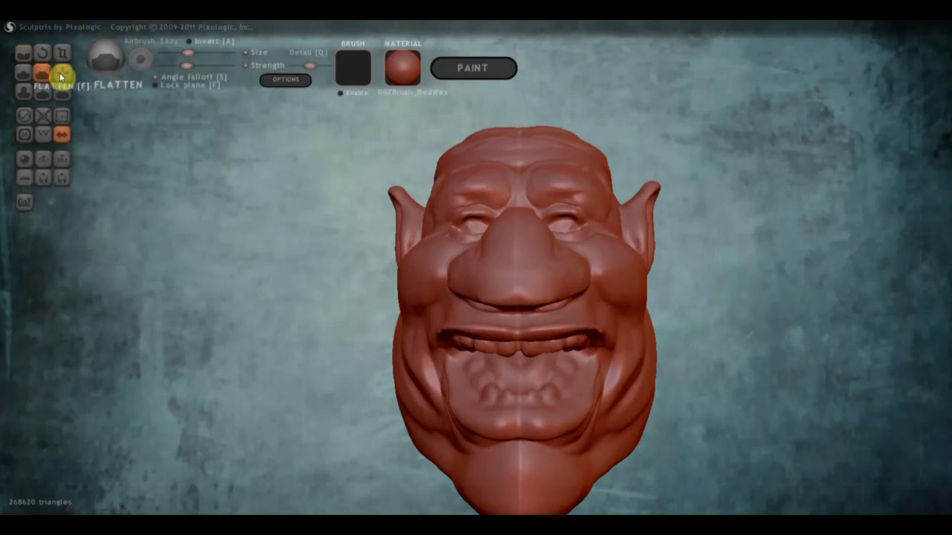
{"action": "scroll", "coordinate": [257, 149], "scroll_direction": "up", "scroll_amount": 1}
{"action": "right_click_drag", "start_coordinate": [317, 182], "coordinate": [346, 185]}
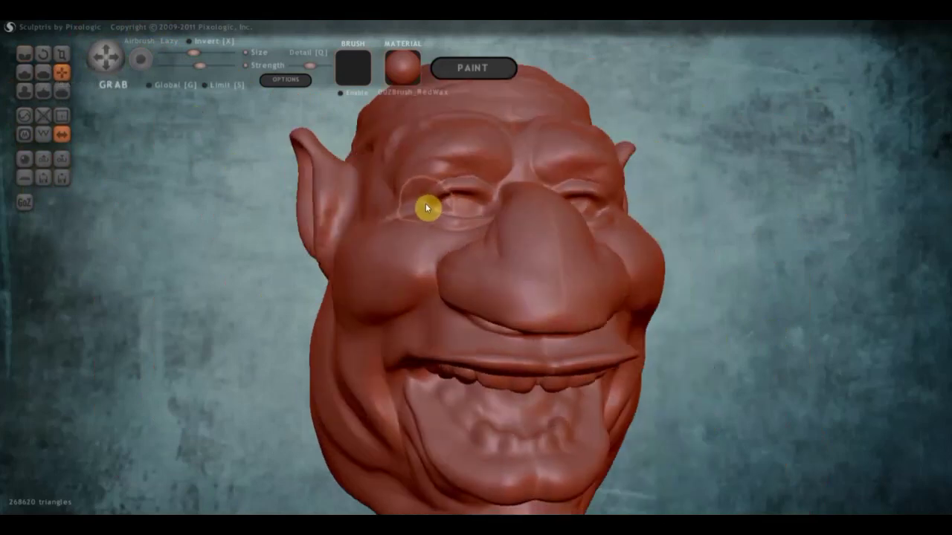
{"action": "left_click_drag", "start_coordinate": [449, 221], "coordinate": [462, 170]}
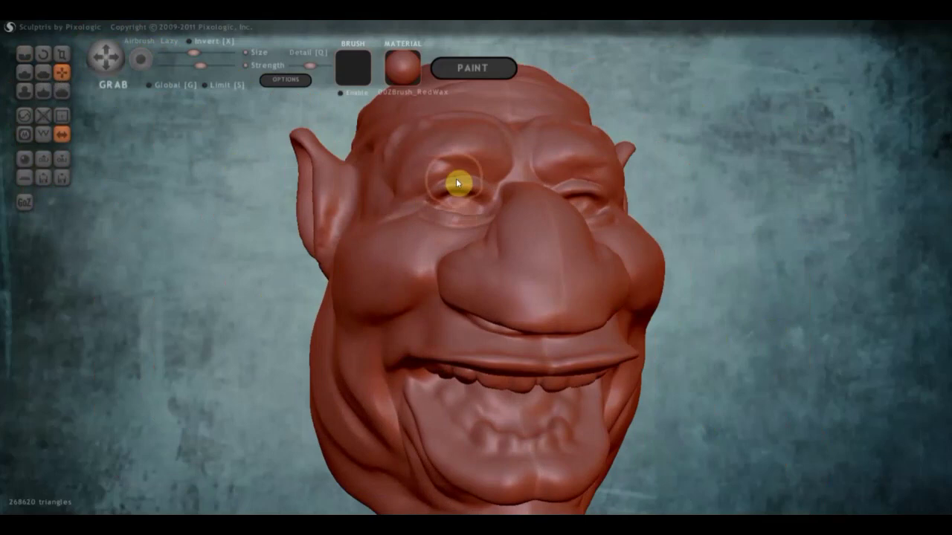
{"action": "mouse_move", "coordinate": [457, 159]}
{"action": "right_mouse_down"}
{"action": "mouse_move", "coordinate": [442, 174]}
{"action": "mouse_move", "coordinate": [477, 191]}
{"action": "mouse_move", "coordinate": [491, 230]}
{"action": "mouse_move", "coordinate": [478, 270]}
{"action": "mouse_move", "coordinate": [478, 336]}
{"action": "right_mouse_up"}
Step: Pull the cheek beside the nostril down toward the mouth, then check the shading in profile
{"action": "scroll", "coordinate": [478, 336], "scroll_direction": "down", "scroll_amount": 3}
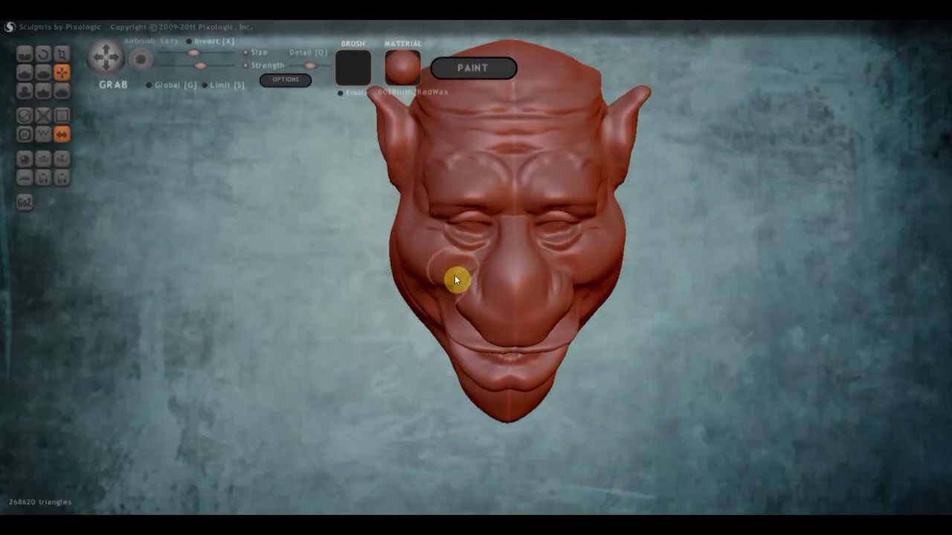
{"action": "left_click_drag", "start_coordinate": [454, 275], "coordinate": [484, 325]}
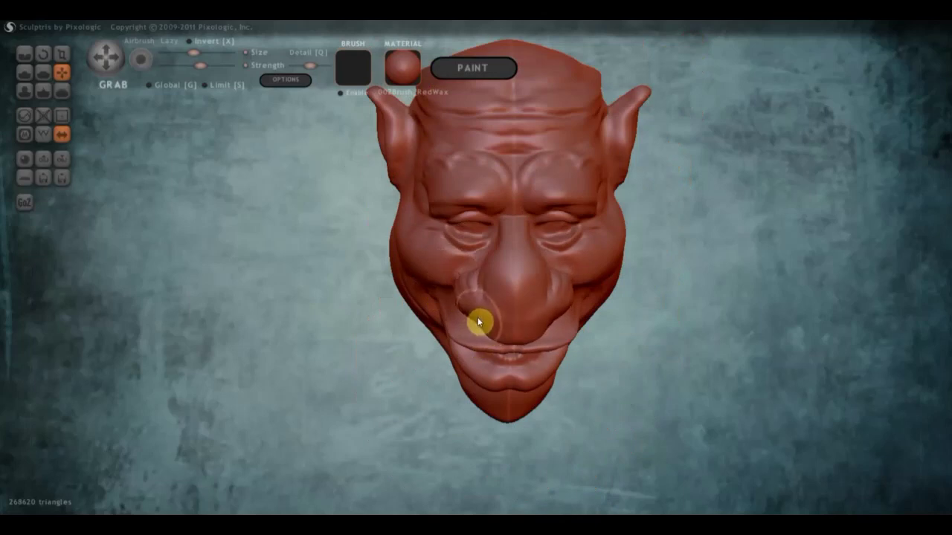
{"action": "right_click_drag", "start_coordinate": [485, 324], "coordinate": [335, 262]}
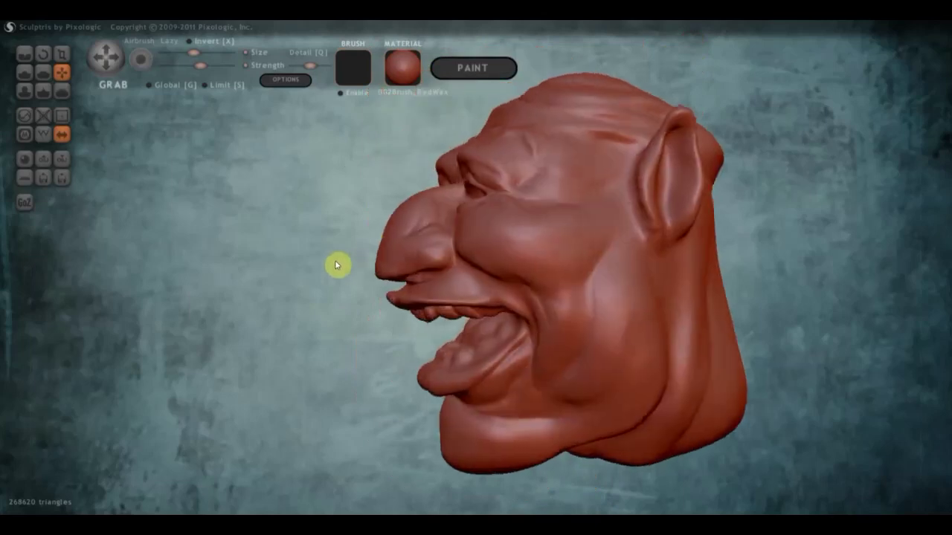
{"action": "right_click_drag", "start_coordinate": [387, 232], "coordinate": [419, 200]}
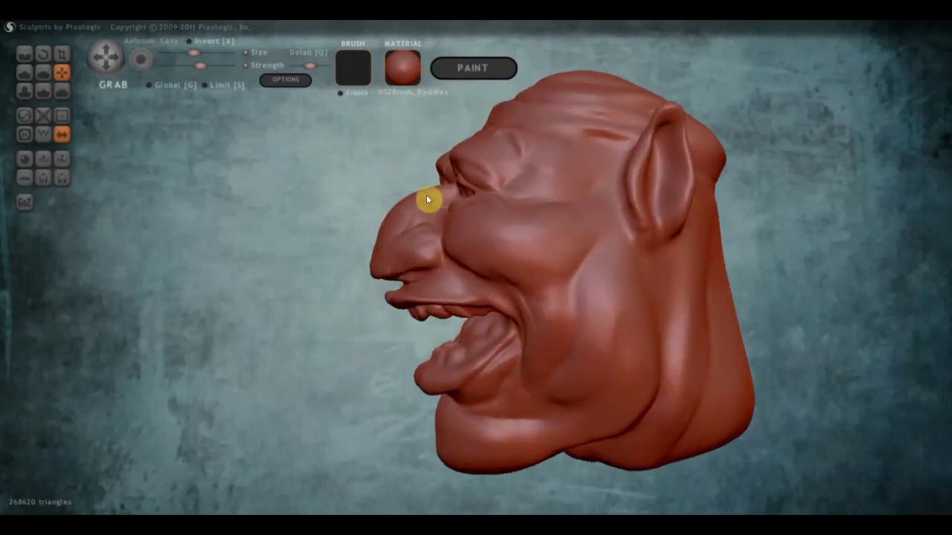
{"action": "scroll", "coordinate": [399, 210], "scroll_direction": "down", "scroll_amount": 2}
{"action": "scroll", "coordinate": [452, 201], "scroll_direction": "down", "scroll_amount": 1}
{"action": "scroll", "coordinate": [488, 215], "scroll_direction": "down", "scroll_amount": 1}
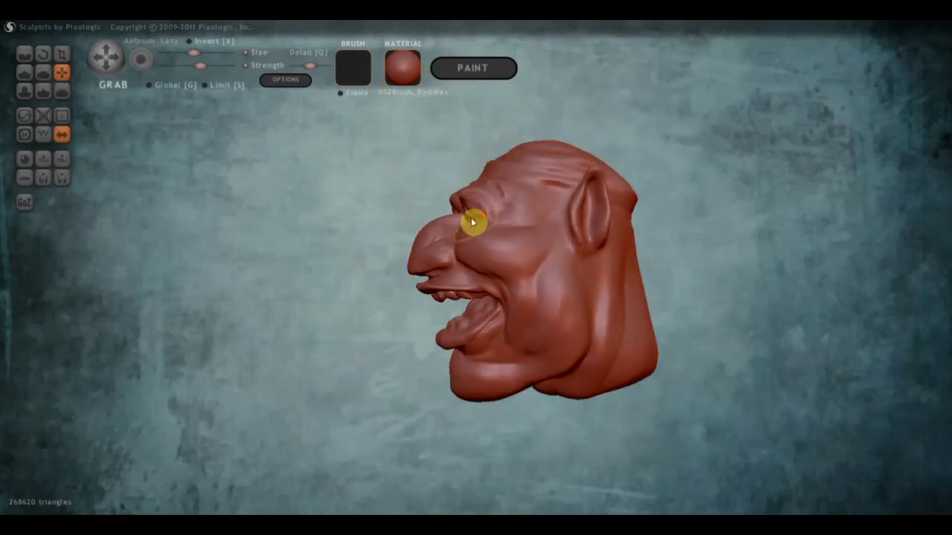
{"action": "scroll", "coordinate": [468, 262], "scroll_direction": "up", "scroll_amount": 1}
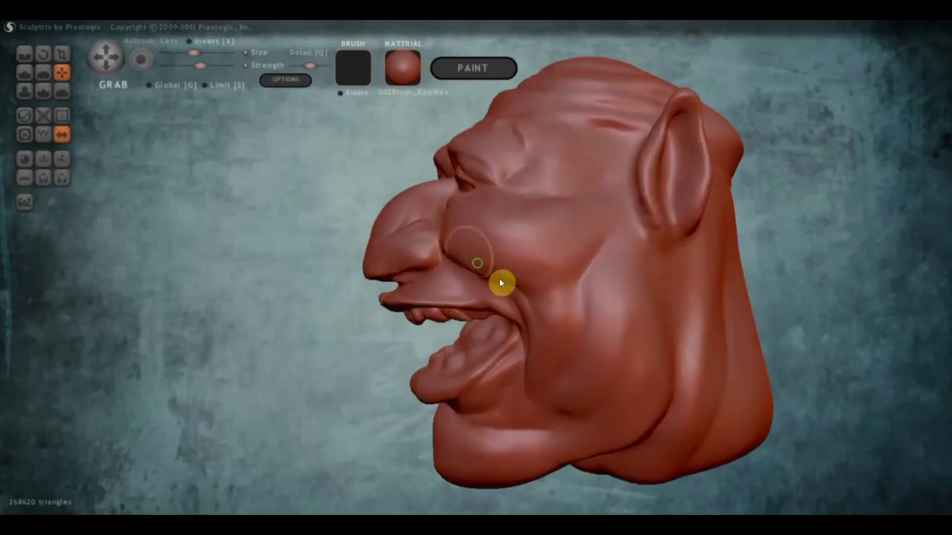
{"action": "scroll", "coordinate": [497, 277], "scroll_direction": "up", "scroll_amount": 1}
{"action": "scroll", "coordinate": [490, 273], "scroll_direction": "up", "scroll_amount": 1}
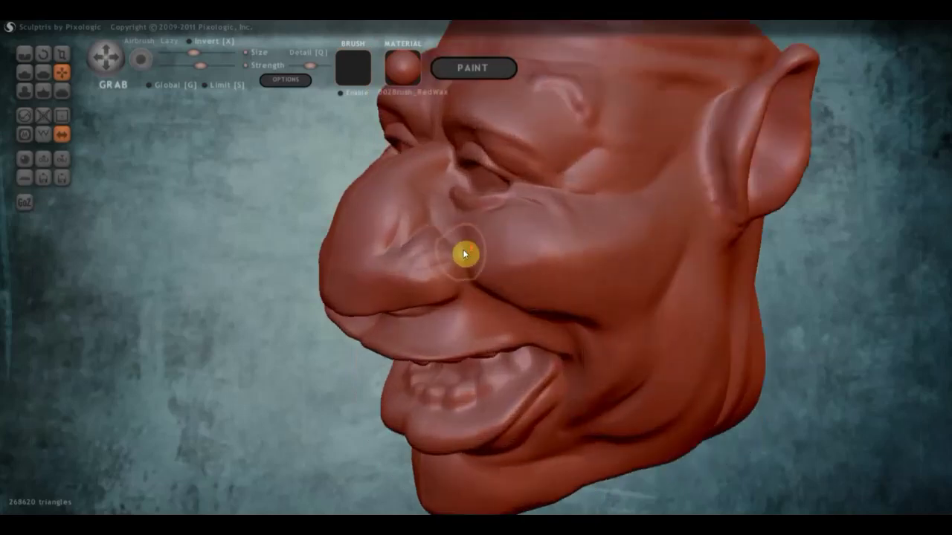
Step: With the Draw brush, refine the crease along the nose bridge and add a stroke beside the nose
{"action": "left_click", "coordinate": [25, 72]}
{"action": "scroll", "coordinate": [462, 239], "scroll_direction": "up", "scroll_amount": 1}
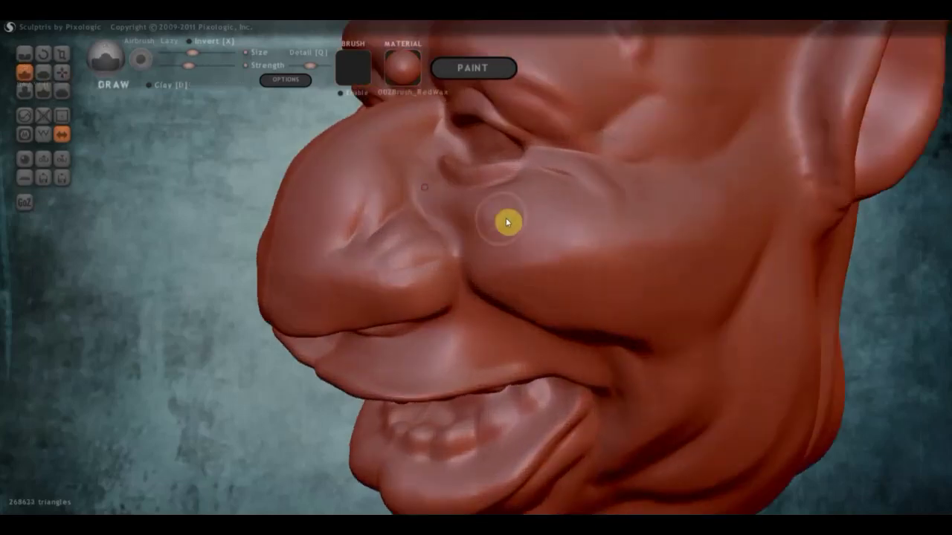
{"action": "left_click", "coordinate": [149, 85]}
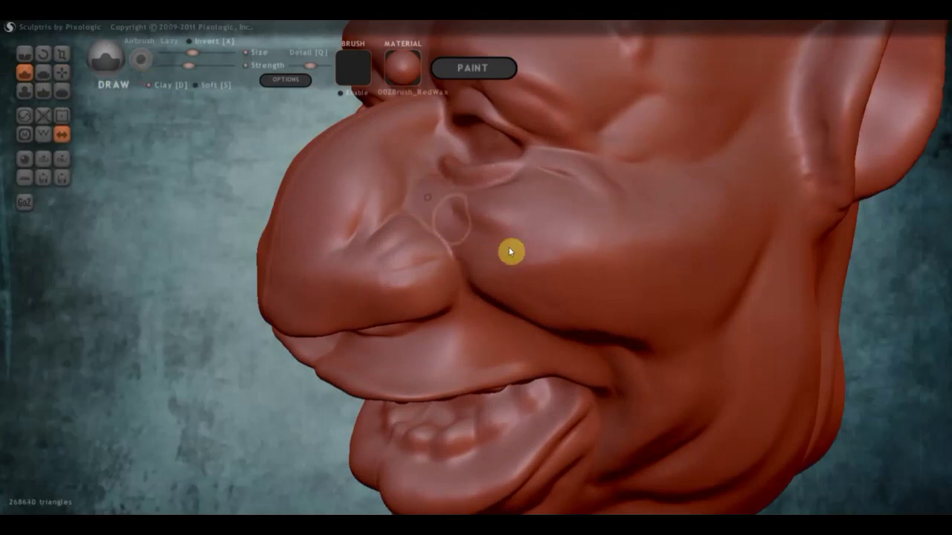
{"action": "left_click_drag", "start_coordinate": [510, 250], "coordinate": [440, 196]}
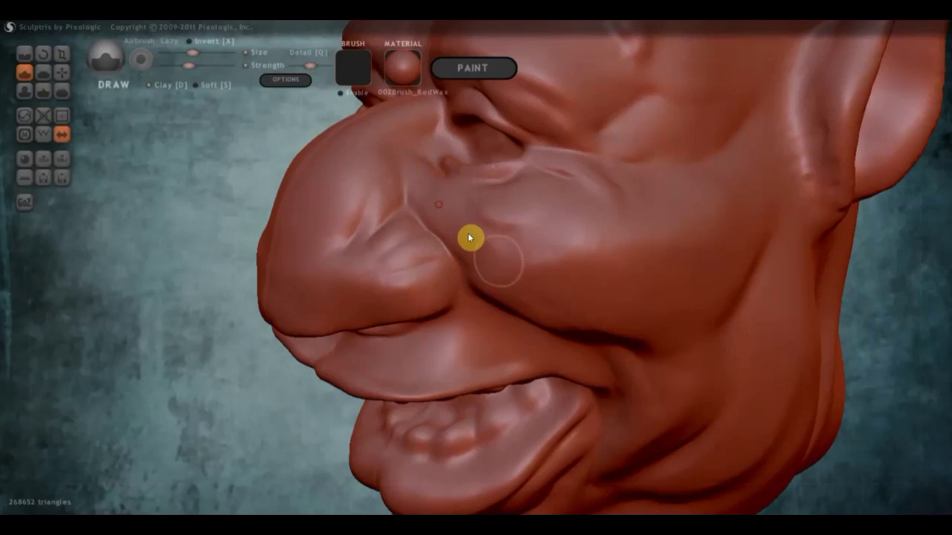
{"action": "left_click_drag", "start_coordinate": [558, 266], "coordinate": [465, 230]}
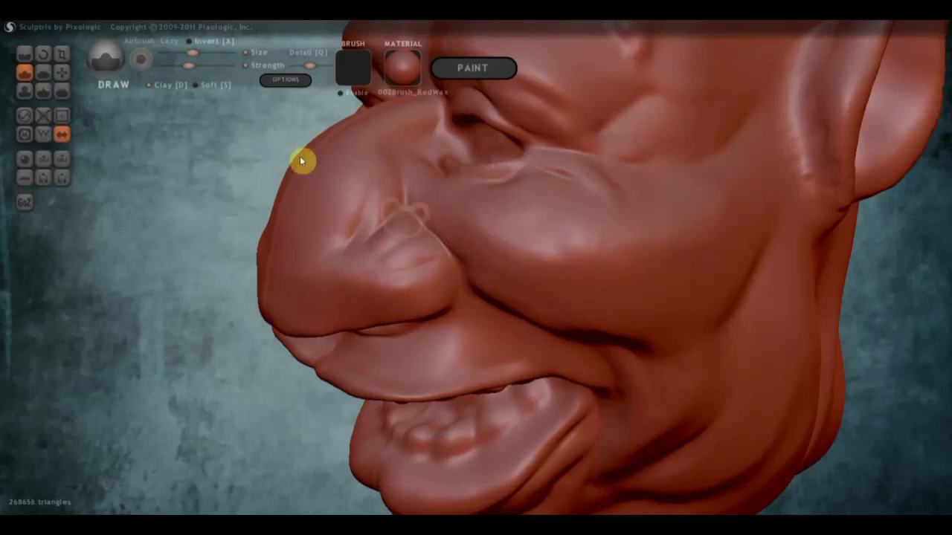
Step: Flatten the top of the nose bridge and smooth the cheek fold beside the nose
{"action": "left_click", "coordinate": [43, 72]}
{"action": "left_click_drag", "start_coordinate": [452, 189], "coordinate": [450, 201]}
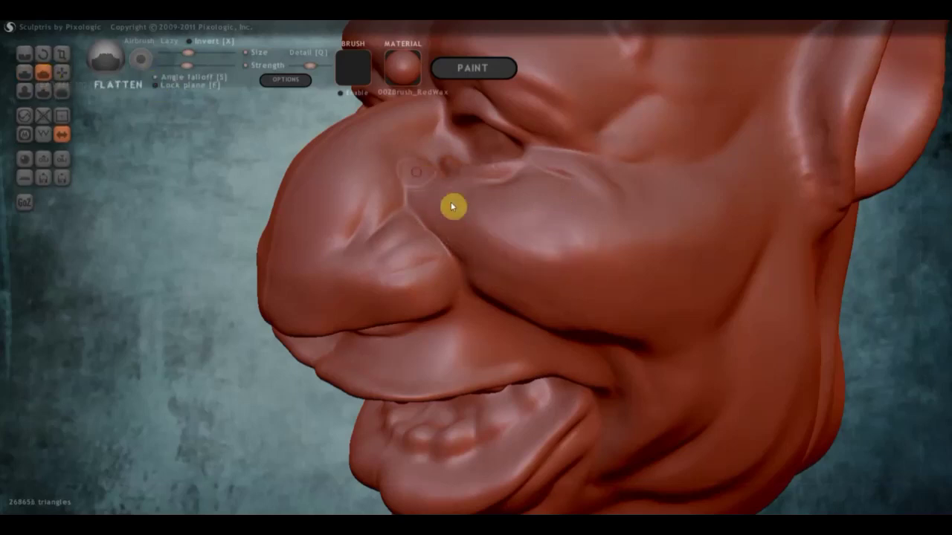
{"action": "left_click_drag", "start_coordinate": [427, 159], "coordinate": [433, 183]}
{"action": "mouse_move", "coordinate": [475, 221]}
{"action": "left_mouse_down"}
{"action": "mouse_move", "coordinate": [469, 229]}
{"action": "mouse_move", "coordinate": [490, 240]}
{"action": "mouse_move", "coordinate": [538, 240]}
{"action": "left_mouse_up"}
{"action": "mouse_move", "coordinate": [617, 243]}
{"action": "left_mouse_down"}
{"action": "mouse_move", "coordinate": [491, 267]}
{"action": "mouse_move", "coordinate": [465, 203]}
{"action": "mouse_move", "coordinate": [473, 195]}
{"action": "left_mouse_up"}
{"action": "mouse_move", "coordinate": [539, 212]}
{"action": "right_mouse_down"}
{"action": "mouse_move", "coordinate": [642, 216]}
{"action": "mouse_move", "coordinate": [667, 197]}
{"action": "mouse_move", "coordinate": [591, 208]}
{"action": "right_mouse_up"}
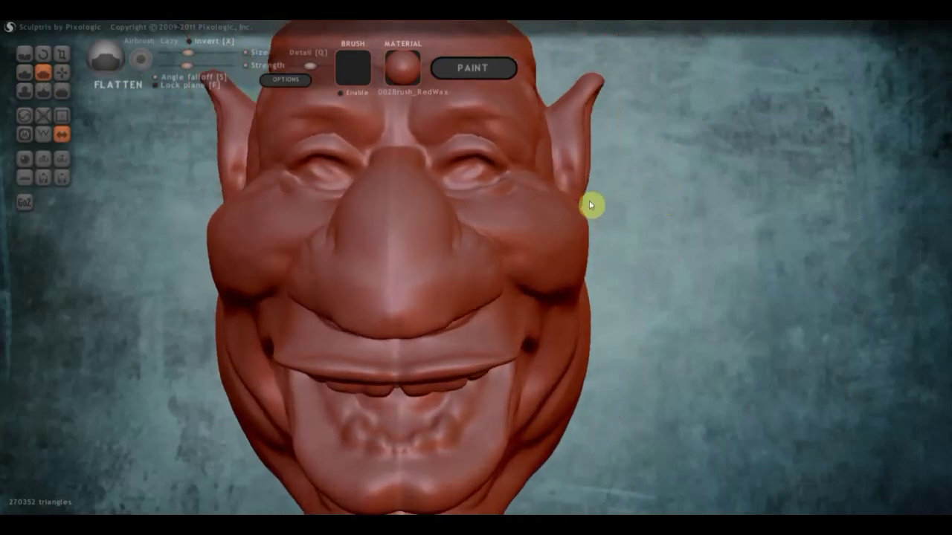
{"action": "mouse_move", "coordinate": [521, 228]}
{"action": "right_mouse_down"}
{"action": "mouse_move", "coordinate": [578, 219]}
{"action": "mouse_move", "coordinate": [548, 212]}
{"action": "mouse_move", "coordinate": [548, 266]}
{"action": "mouse_move", "coordinate": [614, 267]}
{"action": "mouse_move", "coordinate": [533, 266]}
{"action": "right_mouse_up"}
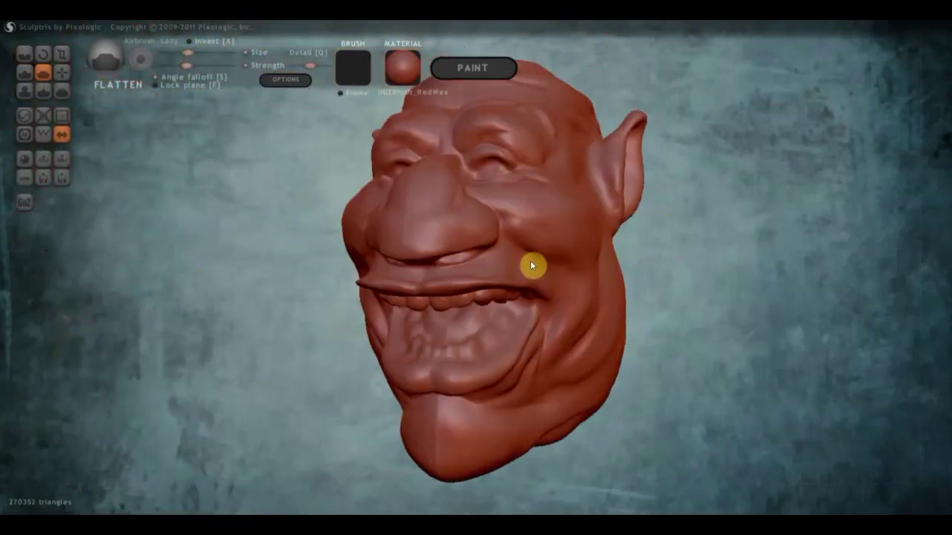
Step: Flatten the chin below the lower lip
{"action": "mouse_move", "coordinate": [506, 374]}
{"action": "right_mouse_down"}
{"action": "mouse_move", "coordinate": [511, 403]}
{"action": "mouse_move", "coordinate": [463, 408]}
{"action": "right_mouse_up"}
{"action": "left_click_drag", "start_coordinate": [486, 404], "coordinate": [409, 419]}
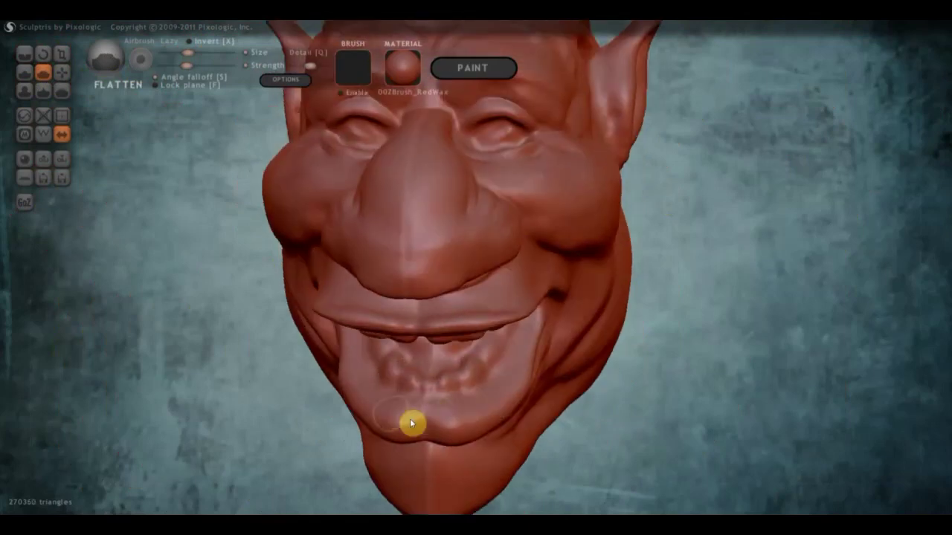
{"action": "mouse_move", "coordinate": [409, 419]}
{"action": "right_mouse_down"}
{"action": "mouse_move", "coordinate": [437, 379]}
{"action": "mouse_move", "coordinate": [436, 444]}
{"action": "right_mouse_up"}
{"action": "mouse_move", "coordinate": [436, 444]}
{"action": "left_mouse_down"}
{"action": "mouse_move", "coordinate": [443, 459]}
{"action": "mouse_move", "coordinate": [457, 451]}
{"action": "mouse_move", "coordinate": [443, 461]}
{"action": "left_mouse_up"}
{"action": "mouse_move", "coordinate": [493, 444]}
{"action": "left_mouse_down"}
{"action": "mouse_move", "coordinate": [434, 433]}
{"action": "mouse_move", "coordinate": [444, 429]}
{"action": "left_mouse_up"}
{"action": "mouse_move", "coordinate": [443, 425]}
{"action": "right_mouse_down"}
{"action": "mouse_move", "coordinate": [410, 461]}
{"action": "mouse_move", "coordinate": [310, 450]}
{"action": "right_mouse_up"}
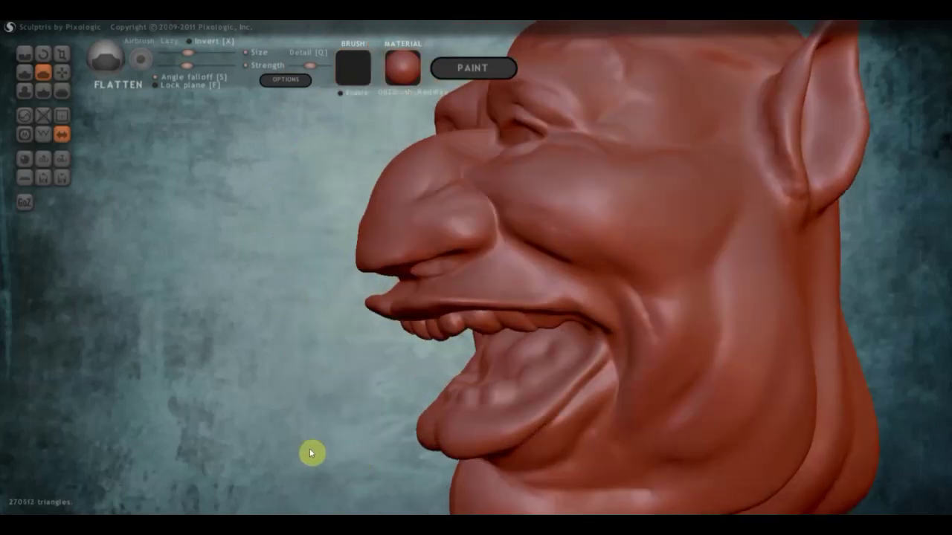
{"action": "right_click_drag", "start_coordinate": [427, 414], "coordinate": [309, 316]}
Step: Carve crease lines across the goblin's tongue, undoing one extra stroke
{"action": "left_click", "coordinate": [25, 55]}
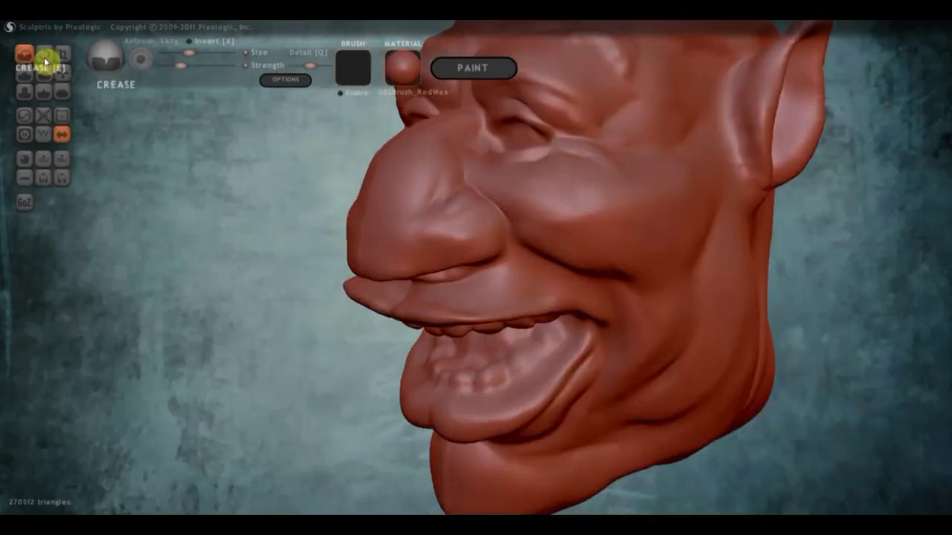
{"action": "right_click_drag", "start_coordinate": [340, 317], "coordinate": [463, 342]}
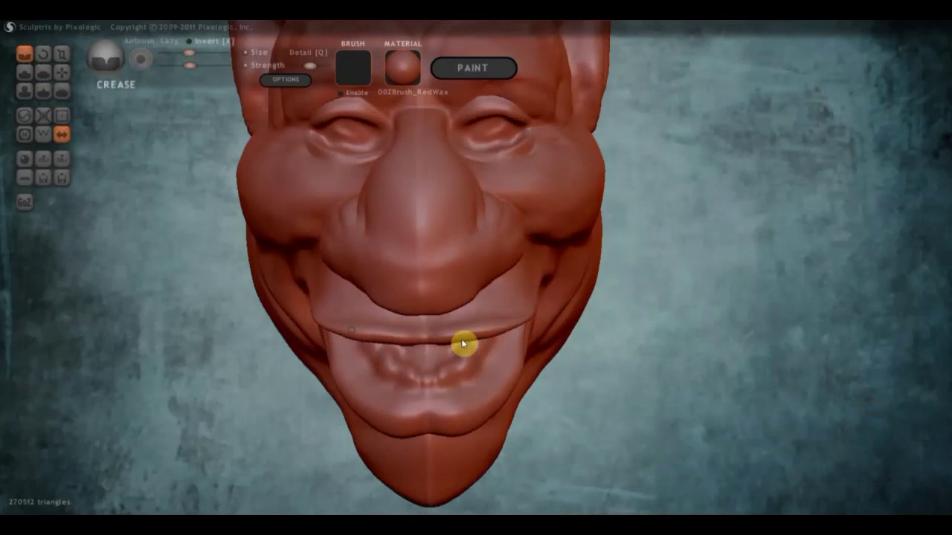
{"action": "right_click_drag", "start_coordinate": [378, 391], "coordinate": [331, 366]}
{"action": "mouse_move", "coordinate": [331, 370]}
{"action": "left_mouse_down"}
{"action": "mouse_move", "coordinate": [371, 414]}
{"action": "mouse_move", "coordinate": [337, 365]}
{"action": "left_mouse_up"}
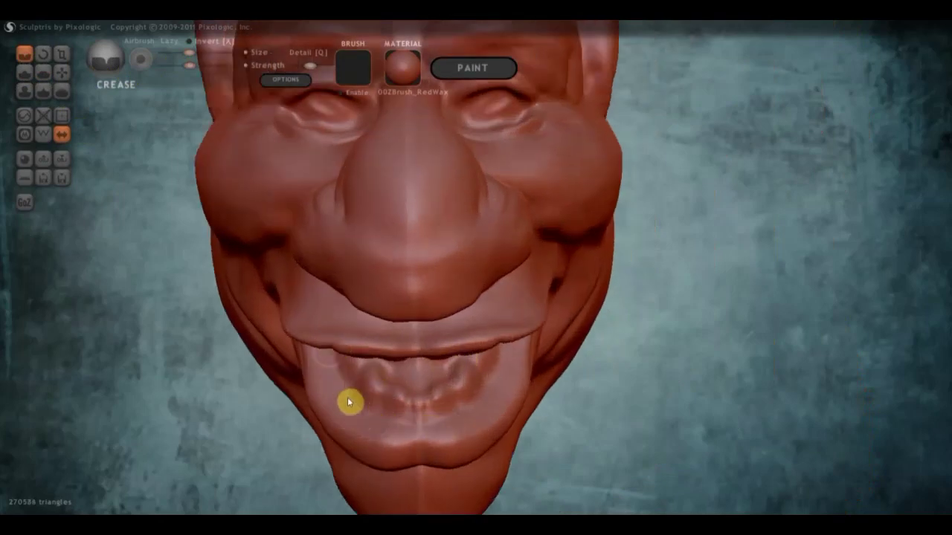
{"action": "right_click_drag", "start_coordinate": [350, 399], "coordinate": [335, 352]}
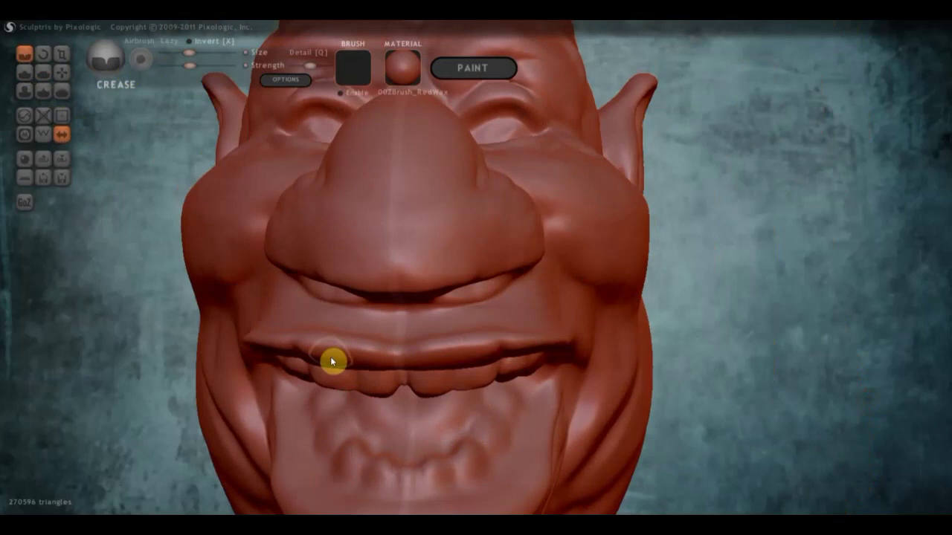
{"action": "key", "text": "ctrl+z"}
{"action": "mouse_move", "coordinate": [382, 385]}
{"action": "right_mouse_down"}
{"action": "mouse_move", "coordinate": [389, 427]}
{"action": "mouse_move", "coordinate": [429, 422]}
{"action": "right_mouse_up"}
{"action": "left_click_drag", "start_coordinate": [429, 422], "coordinate": [403, 408]}
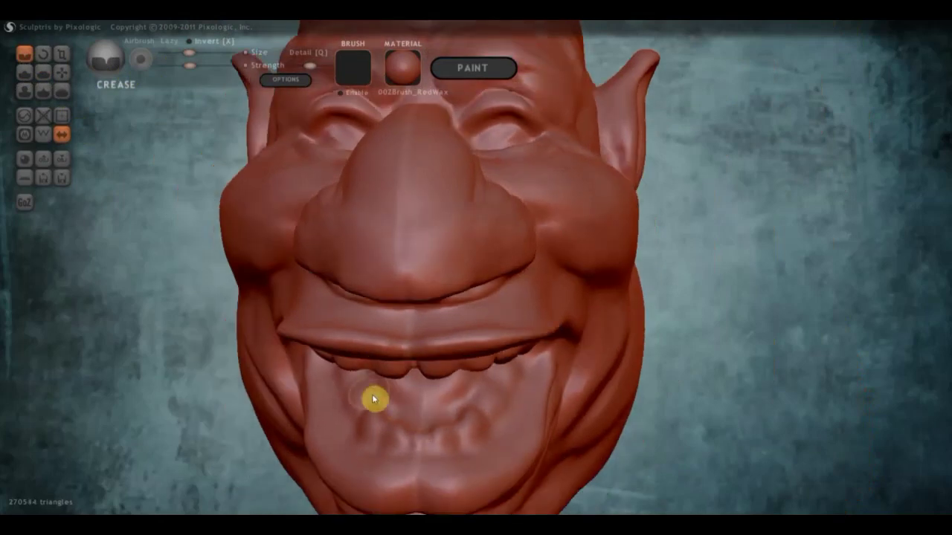
{"action": "mouse_move", "coordinate": [389, 399]}
{"action": "right_mouse_down"}
{"action": "mouse_move", "coordinate": [402, 374]}
{"action": "mouse_move", "coordinate": [416, 384]}
{"action": "mouse_move", "coordinate": [426, 226]}
{"action": "mouse_move", "coordinate": [409, 192]}
{"action": "right_mouse_up"}
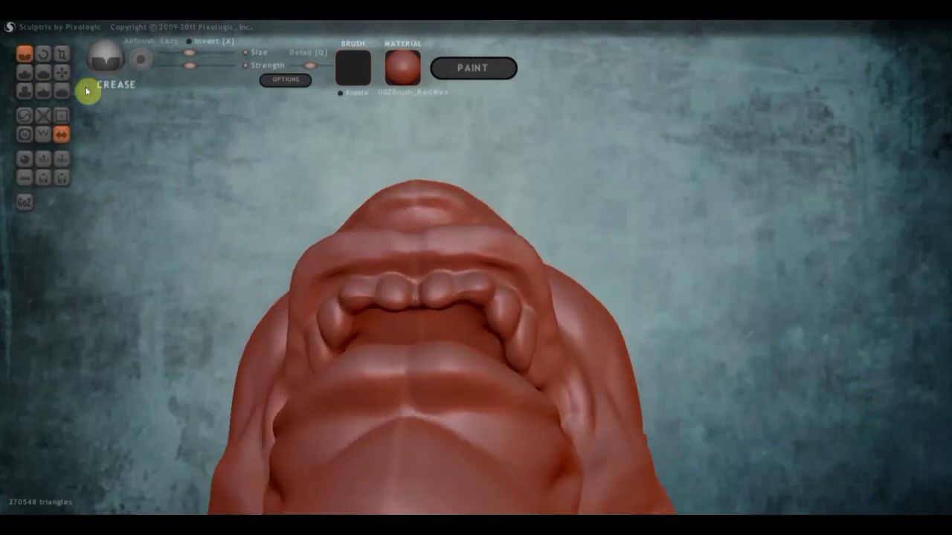
Step: Flatten and smooth the front and underside of the upper tooth row
{"action": "left_click", "coordinate": [43, 72]}
{"action": "mouse_move", "coordinate": [249, 186]}
{"action": "right_mouse_down"}
{"action": "mouse_move", "coordinate": [290, 295]}
{"action": "mouse_move", "coordinate": [363, 246]}
{"action": "right_mouse_up"}
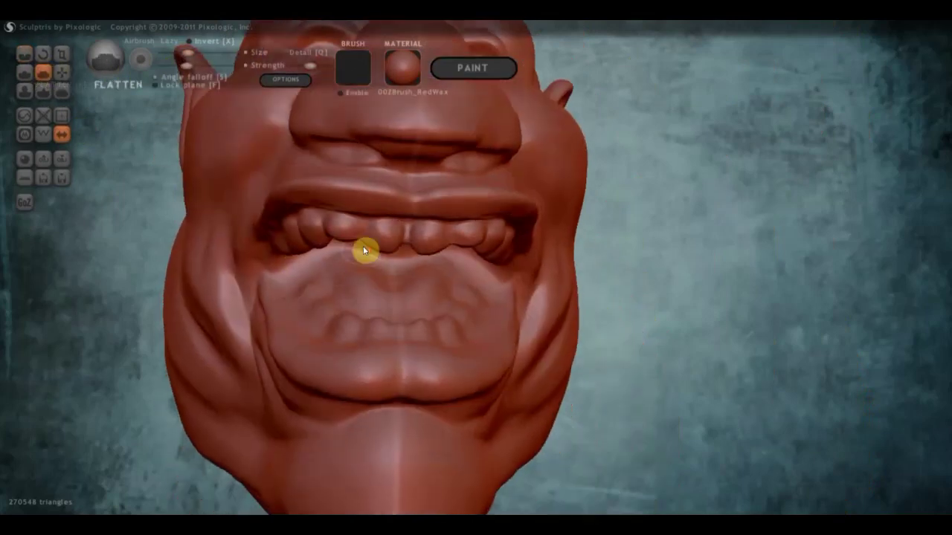
{"action": "scroll", "coordinate": [363, 246], "scroll_direction": "up", "scroll_amount": 1}
{"action": "mouse_move", "coordinate": [357, 225]}
{"action": "left_mouse_down"}
{"action": "mouse_move", "coordinate": [363, 213]}
{"action": "mouse_move", "coordinate": [347, 231]}
{"action": "mouse_move", "coordinate": [282, 206]}
{"action": "mouse_move", "coordinate": [336, 240]}
{"action": "left_mouse_up"}
{"action": "right_click_drag", "start_coordinate": [336, 241], "coordinate": [347, 176]}
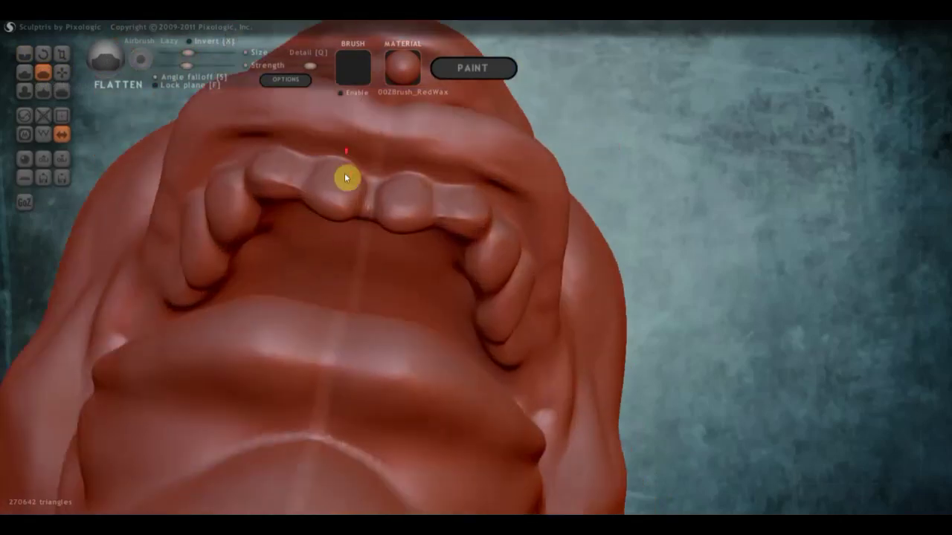
{"action": "left_click_drag", "start_coordinate": [325, 208], "coordinate": [266, 194]}
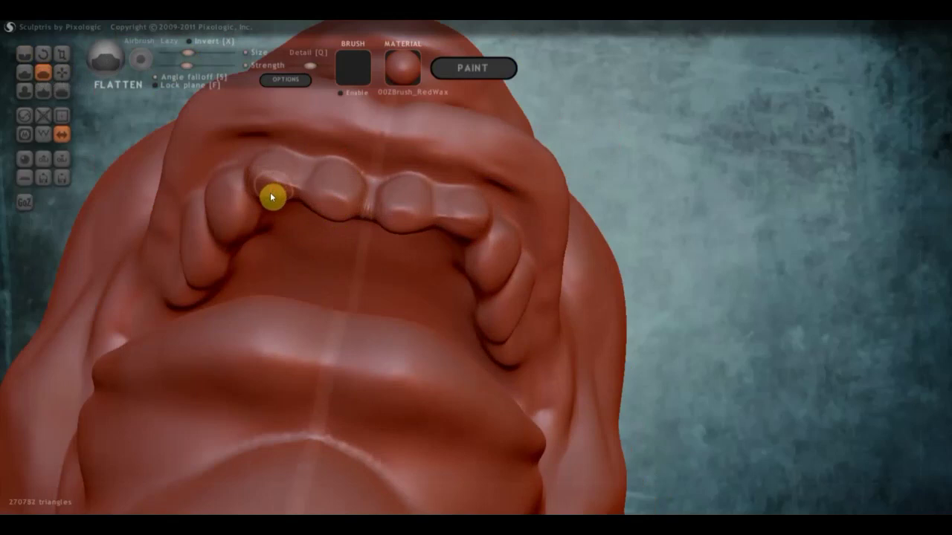
{"action": "right_click_drag", "start_coordinate": [272, 197], "coordinate": [261, 240]}
Step: Flatten the bump beside the mouth and a small spot near the lower lip
{"action": "left_click_drag", "start_coordinate": [261, 240], "coordinate": [239, 258]}
{"action": "right_click_drag", "start_coordinate": [240, 258], "coordinate": [334, 266]}
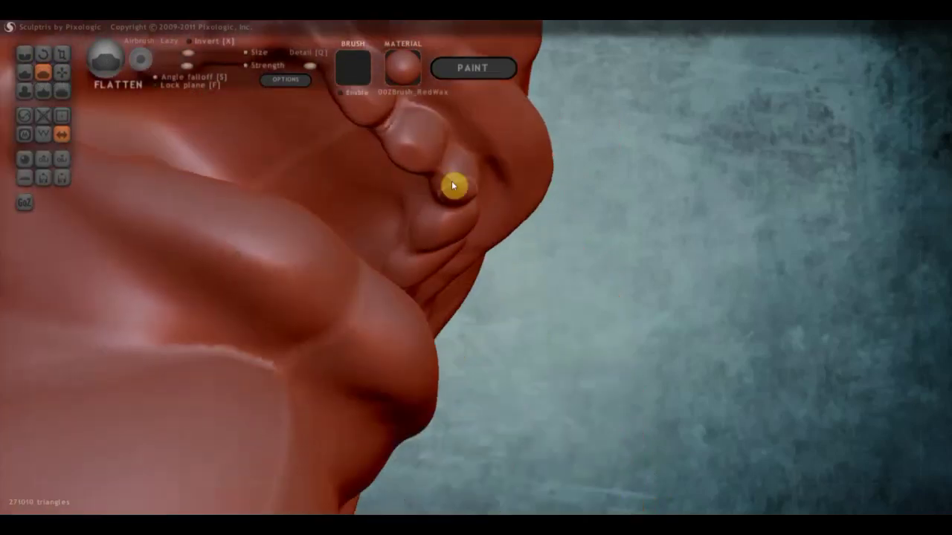
{"action": "left_click_drag", "start_coordinate": [458, 173], "coordinate": [468, 177]}
{"action": "mouse_move", "coordinate": [429, 242]}
{"action": "left_mouse_down"}
{"action": "mouse_move", "coordinate": [414, 226]}
{"action": "mouse_move", "coordinate": [422, 229]}
{"action": "mouse_move", "coordinate": [404, 238]}
{"action": "mouse_move", "coordinate": [415, 241]}
{"action": "left_mouse_up"}
Step: Crease deeper folds at the mouth corner, along the cheek and below the lower lip
{"action": "left_click", "coordinate": [25, 53]}
{"action": "mouse_move", "coordinate": [393, 257]}
{"action": "left_mouse_down"}
{"action": "mouse_move", "coordinate": [397, 172]}
{"action": "mouse_move", "coordinate": [374, 177]}
{"action": "mouse_move", "coordinate": [357, 214]}
{"action": "mouse_move", "coordinate": [377, 204]}
{"action": "left_mouse_up"}
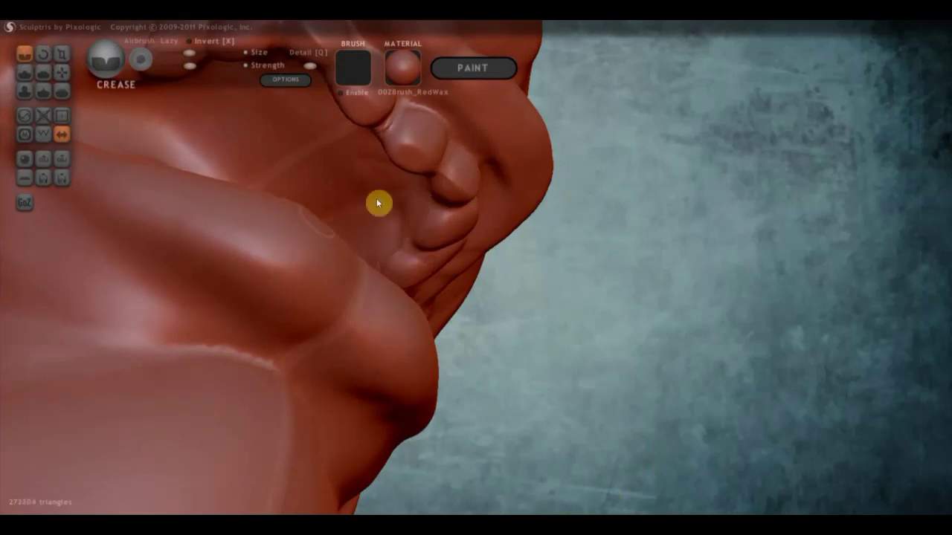
{"action": "mouse_move", "coordinate": [311, 167]}
{"action": "left_mouse_down"}
{"action": "mouse_move", "coordinate": [365, 241]}
{"action": "mouse_move", "coordinate": [344, 151]}
{"action": "mouse_move", "coordinate": [292, 189]}
{"action": "mouse_move", "coordinate": [333, 230]}
{"action": "left_mouse_up"}
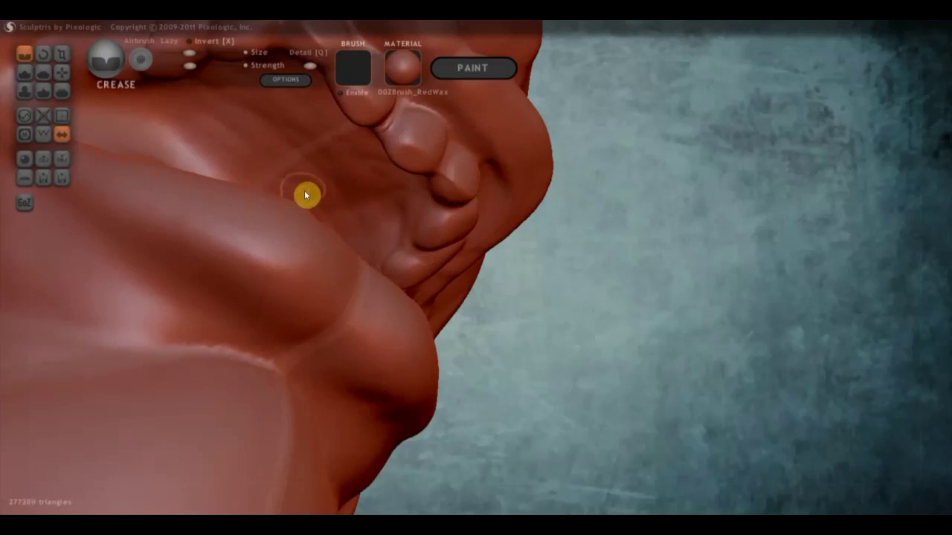
{"action": "left_click_drag", "start_coordinate": [306, 194], "coordinate": [340, 221]}
{"action": "mouse_move", "coordinate": [340, 220]}
{"action": "right_mouse_down"}
{"action": "mouse_move", "coordinate": [379, 228]}
{"action": "mouse_move", "coordinate": [374, 238]}
{"action": "mouse_move", "coordinate": [285, 247]}
{"action": "right_mouse_up"}
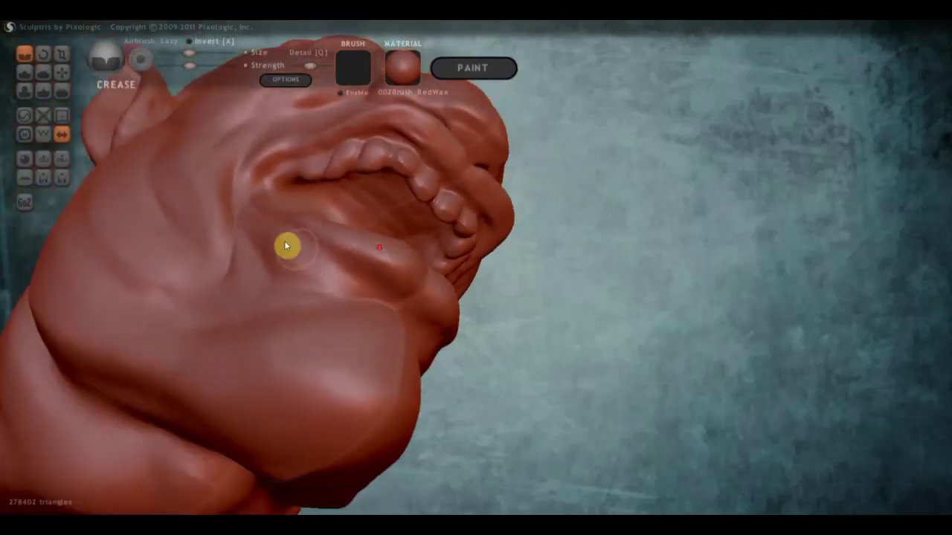
{"action": "left_click_drag", "start_coordinate": [258, 218], "coordinate": [312, 245]}
{"action": "mouse_move", "coordinate": [250, 217]}
{"action": "left_mouse_down"}
{"action": "mouse_move", "coordinate": [261, 256]}
{"action": "mouse_move", "coordinate": [220, 305]}
{"action": "left_mouse_up"}
{"action": "mouse_move", "coordinate": [220, 305]}
{"action": "right_mouse_down"}
{"action": "mouse_move", "coordinate": [258, 265]}
{"action": "mouse_move", "coordinate": [315, 350]}
{"action": "mouse_move", "coordinate": [388, 282]}
{"action": "right_mouse_up"}
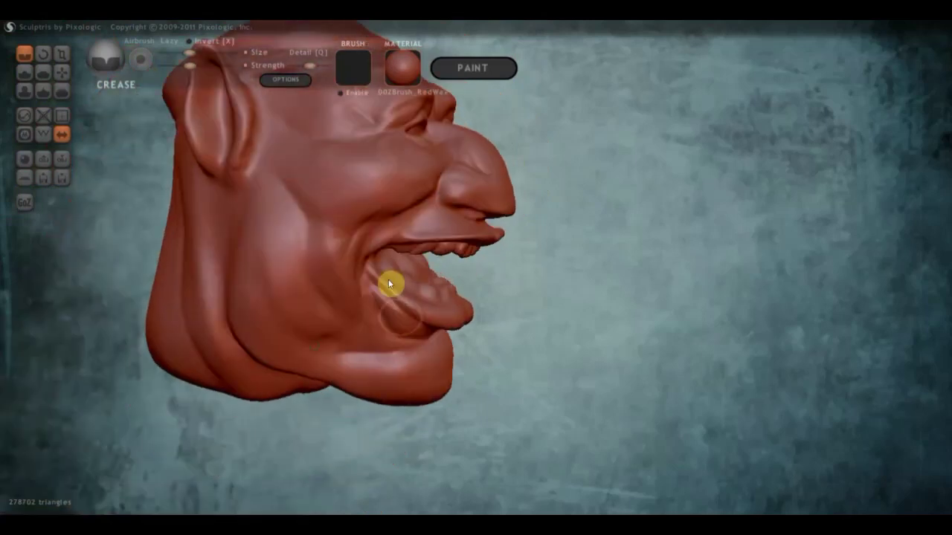
Step: Grab-drag a lower tooth and nudge the upper teeth into position
{"action": "left_click", "coordinate": [61, 72]}
{"action": "scroll", "coordinate": [471, 255], "scroll_direction": "up", "scroll_amount": 5}
{"action": "mouse_move", "coordinate": [428, 242]}
{"action": "left_mouse_down"}
{"action": "mouse_move", "coordinate": [424, 234]}
{"action": "mouse_move", "coordinate": [478, 257]}
{"action": "mouse_move", "coordinate": [395, 234]}
{"action": "mouse_move", "coordinate": [372, 233]}
{"action": "mouse_move", "coordinate": [423, 246]}
{"action": "mouse_move", "coordinate": [300, 227]}
{"action": "mouse_move", "coordinate": [376, 246]}
{"action": "mouse_move", "coordinate": [467, 246]}
{"action": "mouse_move", "coordinate": [468, 259]}
{"action": "mouse_move", "coordinate": [364, 242]}
{"action": "mouse_move", "coordinate": [271, 251]}
{"action": "left_mouse_up"}
{"action": "scroll", "coordinate": [454, 255], "scroll_direction": "up", "scroll_amount": 3}
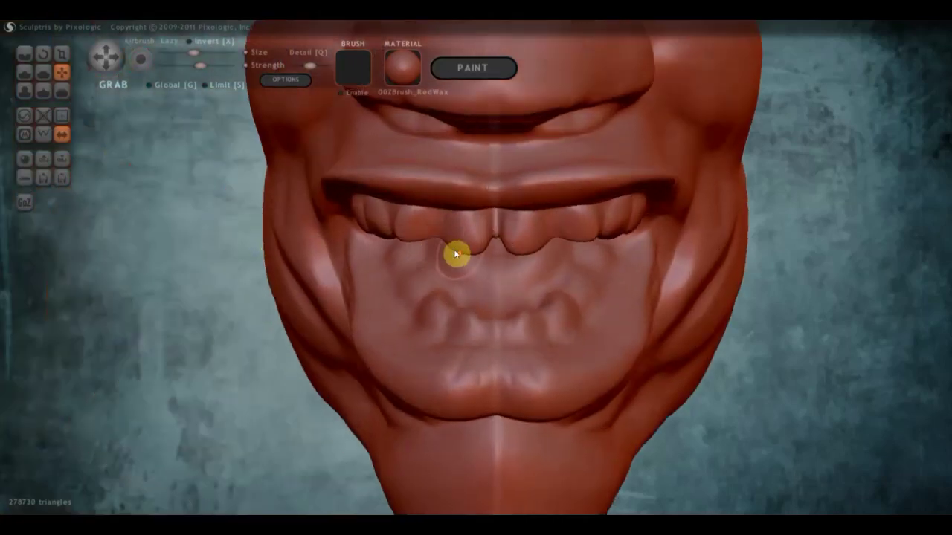
{"action": "scroll", "coordinate": [450, 230], "scroll_direction": "up", "scroll_amount": 2}
{"action": "mouse_move", "coordinate": [421, 216]}
{"action": "left_mouse_down"}
{"action": "mouse_move", "coordinate": [414, 234]}
{"action": "mouse_move", "coordinate": [317, 221]}
{"action": "mouse_move", "coordinate": [357, 219]}
{"action": "left_mouse_up"}
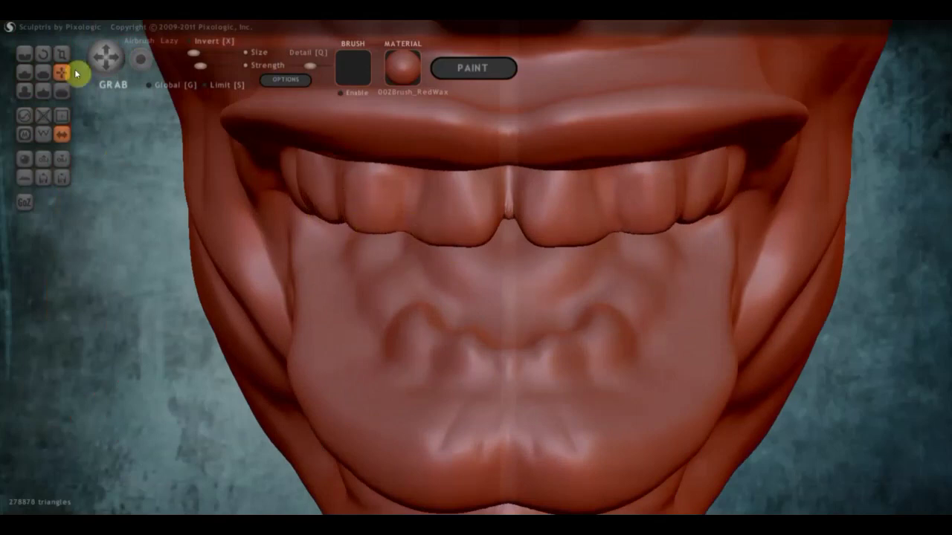
Step: Build up the upper front teeth with the Draw brush's clay option, shaping the central gap
{"action": "left_click", "coordinate": [24, 71]}
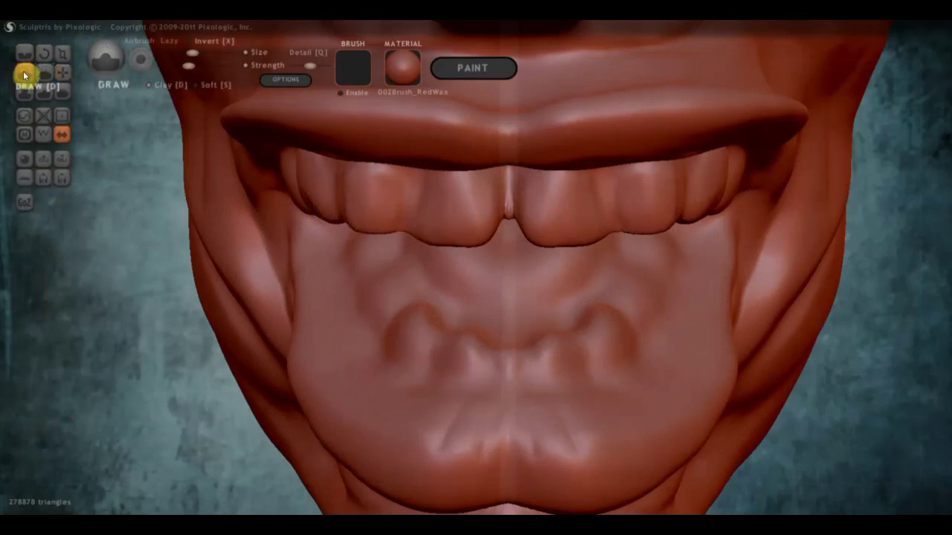
{"action": "left_click", "coordinate": [154, 85]}
{"action": "scroll", "coordinate": [395, 198], "scroll_direction": "up", "scroll_amount": 2}
{"action": "mouse_move", "coordinate": [410, 161]}
{"action": "left_mouse_down"}
{"action": "mouse_move", "coordinate": [411, 195]}
{"action": "mouse_move", "coordinate": [409, 160]}
{"action": "left_mouse_up"}
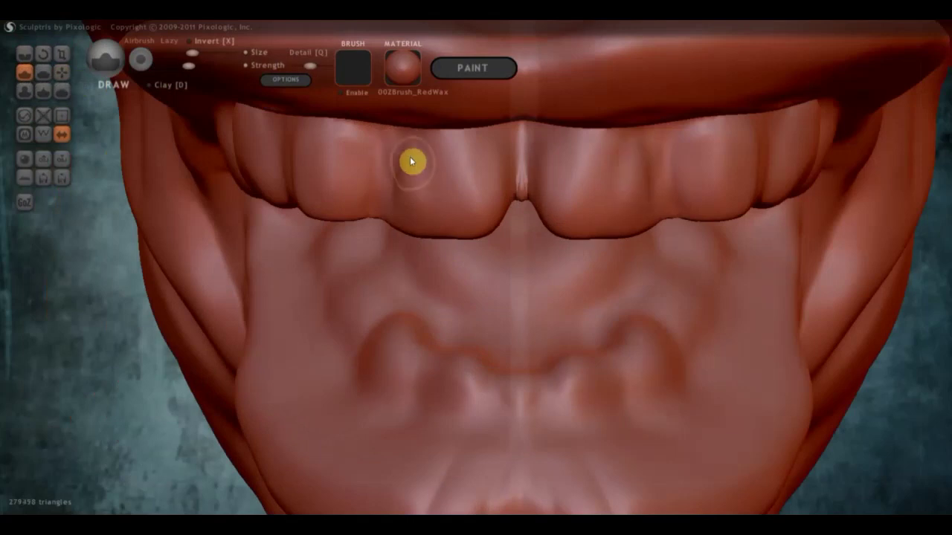
{"action": "left_click_drag", "start_coordinate": [414, 227], "coordinate": [411, 149]}
{"action": "left_click_drag", "start_coordinate": [502, 153], "coordinate": [495, 213]}
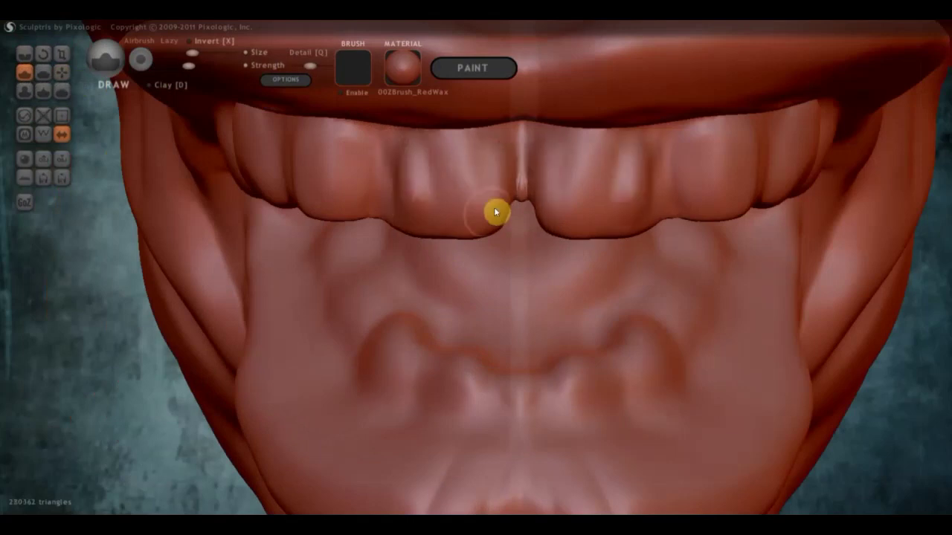
{"action": "mouse_move", "coordinate": [376, 216]}
{"action": "left_mouse_down"}
{"action": "mouse_move", "coordinate": [363, 153]}
{"action": "mouse_move", "coordinate": [335, 230]}
{"action": "mouse_move", "coordinate": [376, 215]}
{"action": "left_mouse_up"}
{"action": "mouse_move", "coordinate": [376, 215]}
{"action": "right_mouse_down"}
{"action": "mouse_move", "coordinate": [499, 209]}
{"action": "mouse_move", "coordinate": [315, 164]}
{"action": "right_mouse_up"}
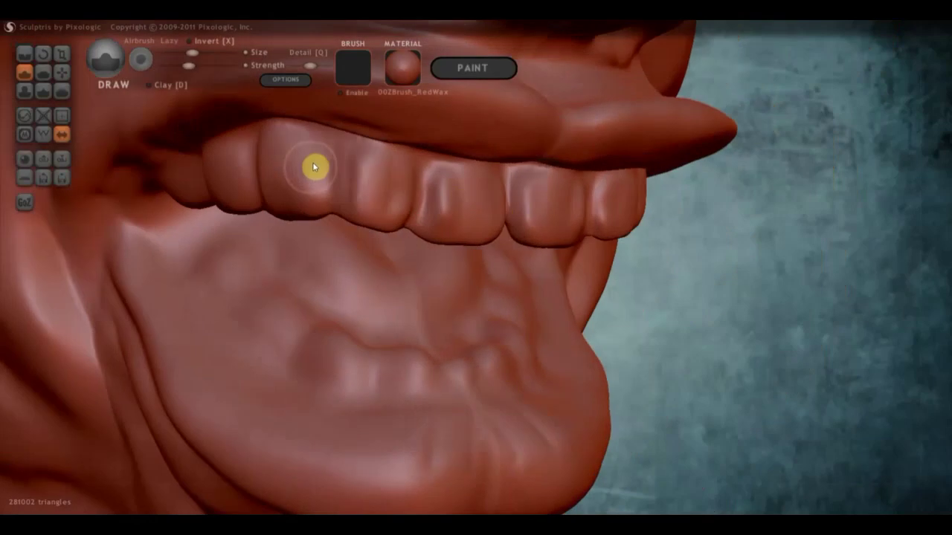
{"action": "mouse_move", "coordinate": [314, 164]}
{"action": "left_mouse_down"}
{"action": "mouse_move", "coordinate": [324, 201]}
{"action": "mouse_move", "coordinate": [279, 174]}
{"action": "left_mouse_up"}
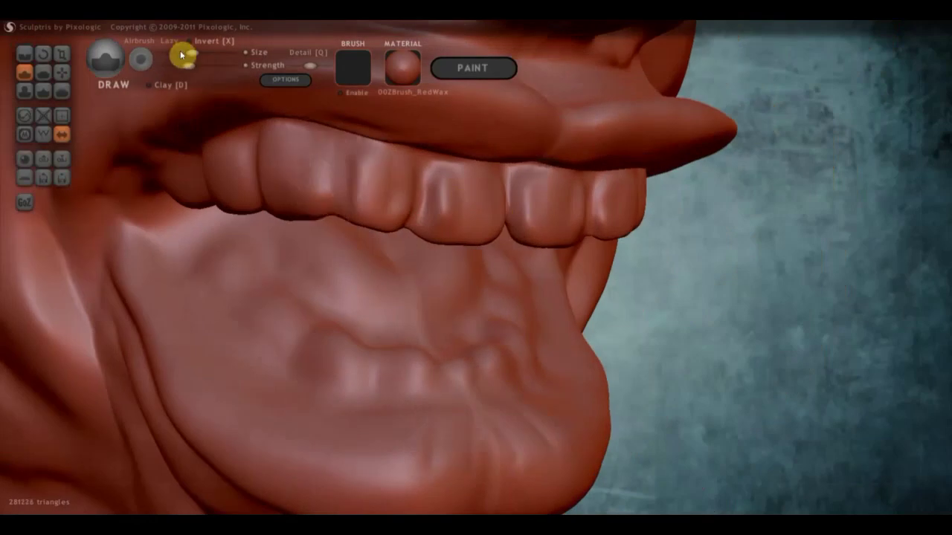
Step: Refine the upper-left tooth and the central incisors, and carve a groove between teeth
{"action": "mouse_move", "coordinate": [223, 140]}
{"action": "left_mouse_down"}
{"action": "mouse_move", "coordinate": [244, 149]}
{"action": "mouse_move", "coordinate": [272, 201]}
{"action": "mouse_move", "coordinate": [268, 141]}
{"action": "mouse_move", "coordinate": [293, 212]}
{"action": "left_mouse_up"}
{"action": "mouse_move", "coordinate": [293, 213]}
{"action": "right_mouse_down"}
{"action": "mouse_move", "coordinate": [259, 204]}
{"action": "mouse_move", "coordinate": [384, 196]}
{"action": "right_mouse_up"}
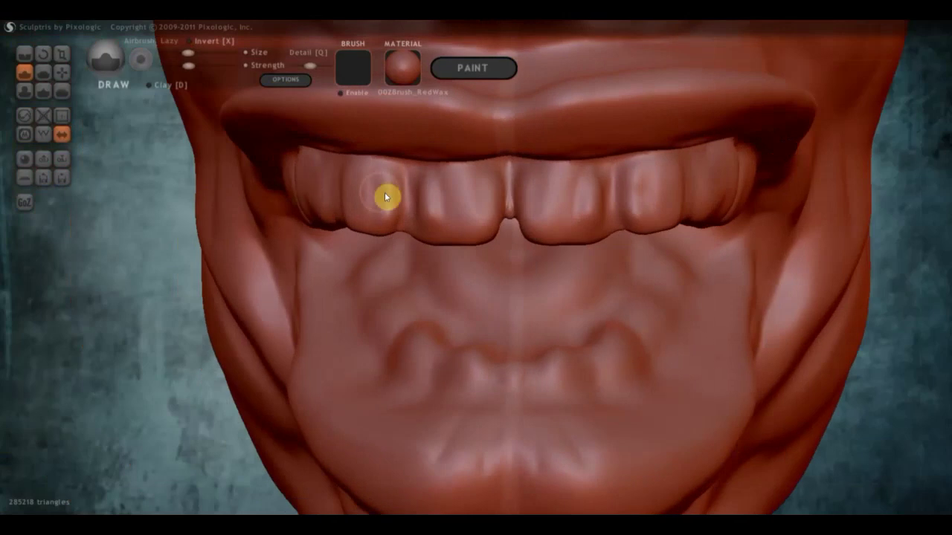
{"action": "left_click_drag", "start_coordinate": [429, 227], "coordinate": [438, 234]}
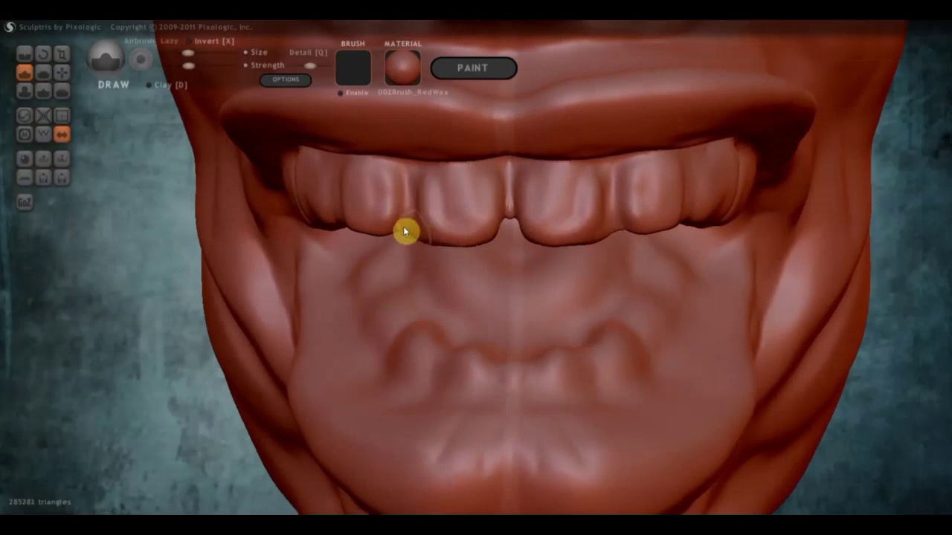
{"action": "mouse_move", "coordinate": [512, 202]}
{"action": "left_mouse_down"}
{"action": "mouse_move", "coordinate": [518, 186]}
{"action": "mouse_move", "coordinate": [532, 215]}
{"action": "left_mouse_up"}
{"action": "mouse_move", "coordinate": [532, 215]}
{"action": "right_mouse_down"}
{"action": "mouse_move", "coordinate": [598, 224]}
{"action": "mouse_move", "coordinate": [547, 207]}
{"action": "right_mouse_up"}
{"action": "left_click_drag", "start_coordinate": [565, 215], "coordinate": [567, 240]}
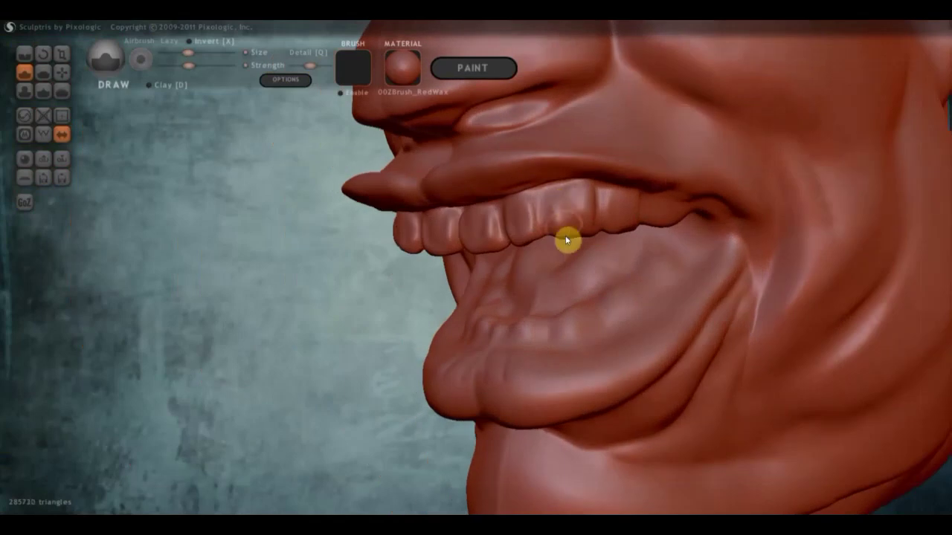
{"action": "mouse_move", "coordinate": [580, 198]}
{"action": "right_mouse_down"}
{"action": "mouse_move", "coordinate": [579, 278]}
{"action": "mouse_move", "coordinate": [617, 258]}
{"action": "right_mouse_up"}
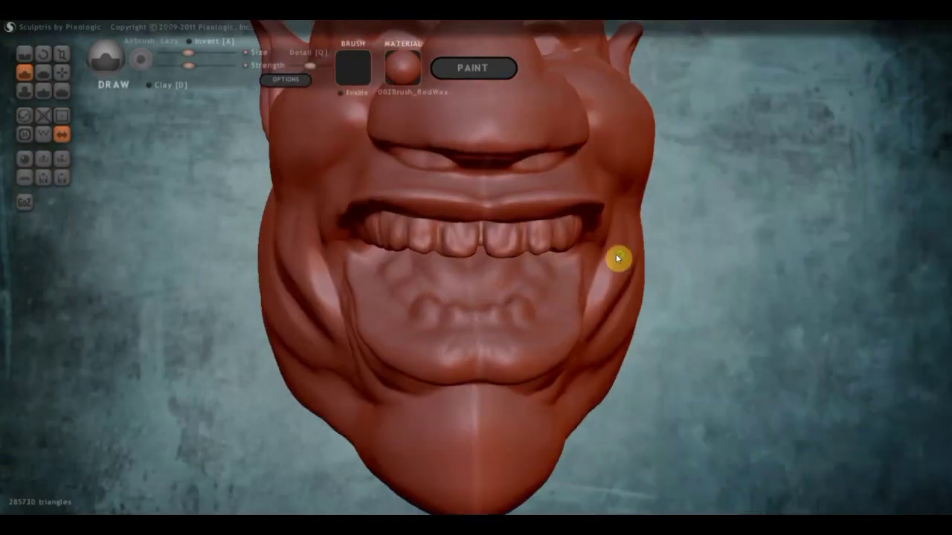
{"action": "scroll", "coordinate": [499, 262], "scroll_direction": "down", "scroll_amount": 3}
{"action": "scroll", "coordinate": [499, 265], "scroll_direction": "down", "scroll_amount": 2}
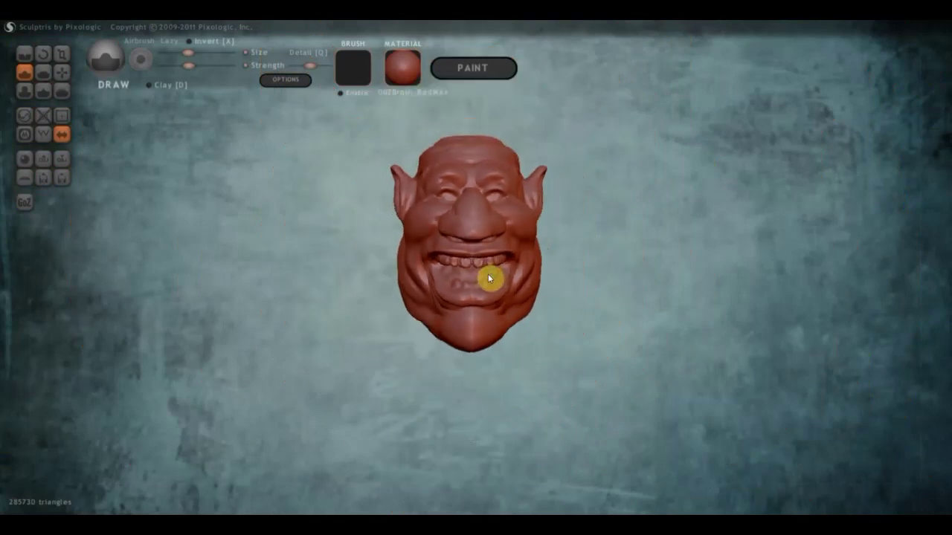
Step: Carve four short crease lines across the tongue with the Crease brush
{"action": "mouse_move", "coordinate": [487, 273]}
{"action": "right_mouse_down"}
{"action": "mouse_move", "coordinate": [378, 276]}
{"action": "mouse_move", "coordinate": [483, 284]}
{"action": "mouse_move", "coordinate": [436, 350]}
{"action": "mouse_move", "coordinate": [450, 352]}
{"action": "mouse_move", "coordinate": [414, 355]}
{"action": "right_mouse_up"}
{"action": "scroll", "coordinate": [402, 277], "scroll_direction": "up", "scroll_amount": 2}
{"action": "scroll", "coordinate": [450, 311], "scroll_direction": "up", "scroll_amount": 3}
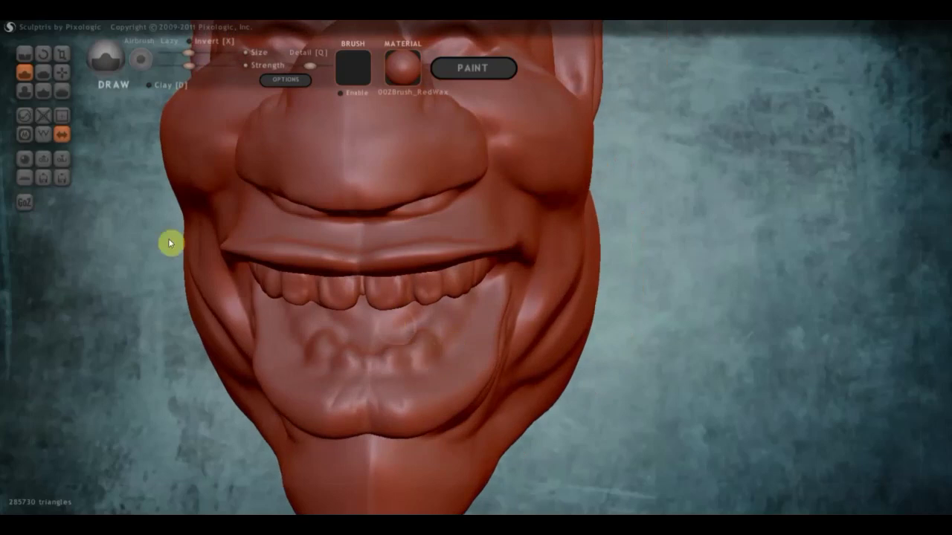
{"action": "left_click", "coordinate": [28, 55]}
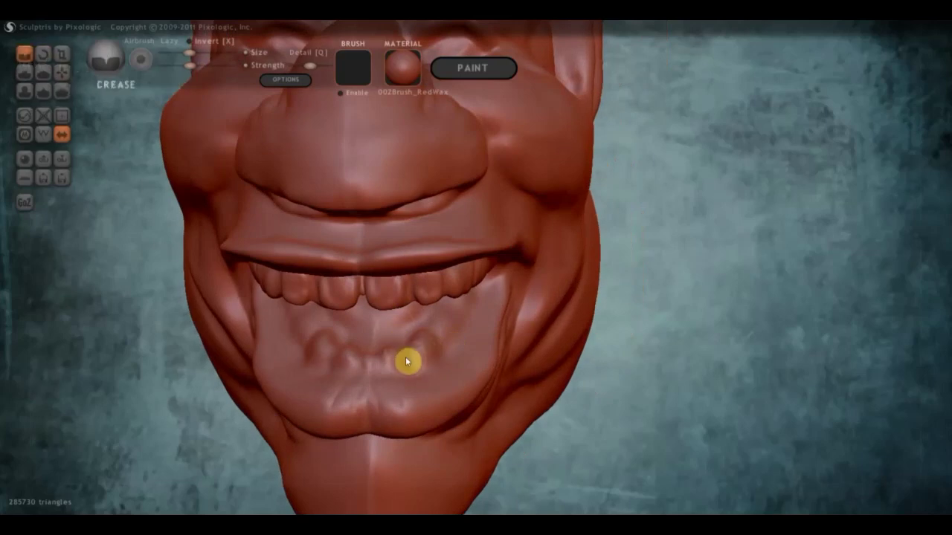
{"action": "mouse_move", "coordinate": [406, 353]}
{"action": "left_mouse_down"}
{"action": "mouse_move", "coordinate": [429, 334]}
{"action": "mouse_move", "coordinate": [452, 358]}
{"action": "left_mouse_up"}
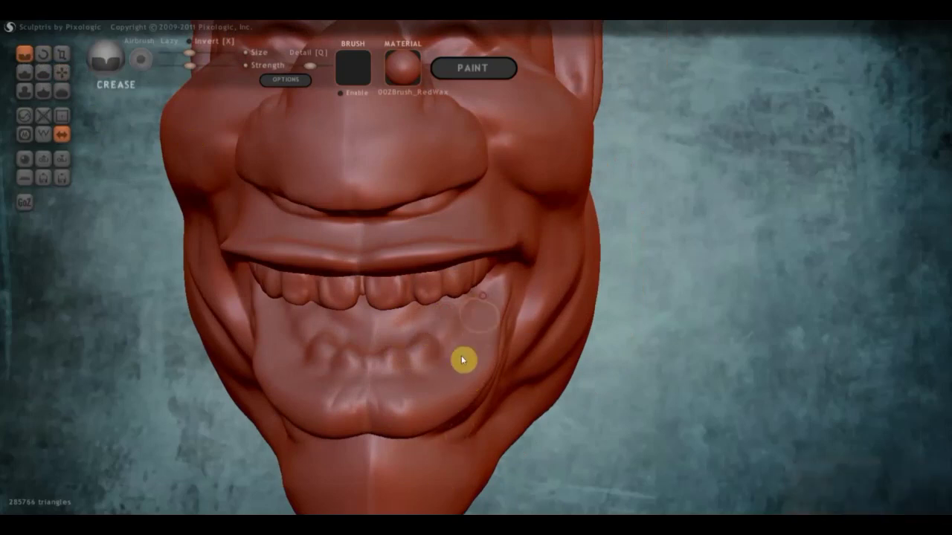
{"action": "mouse_move", "coordinate": [484, 321]}
{"action": "left_mouse_down"}
{"action": "mouse_move", "coordinate": [448, 374]}
{"action": "mouse_move", "coordinate": [357, 379]}
{"action": "left_mouse_up"}
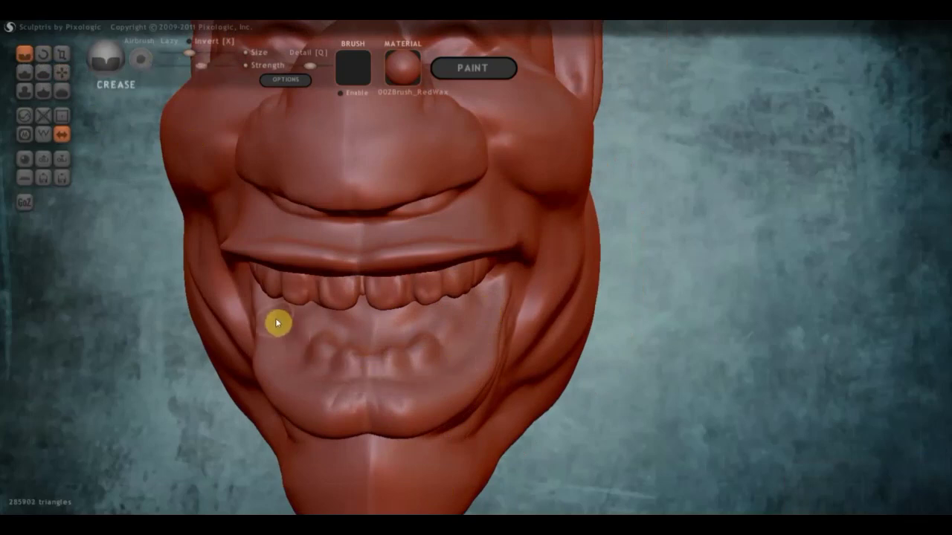
{"action": "mouse_move", "coordinate": [283, 355]}
{"action": "left_mouse_down"}
{"action": "mouse_move", "coordinate": [303, 377]}
{"action": "mouse_move", "coordinate": [350, 389]}
{"action": "mouse_move", "coordinate": [323, 378]}
{"action": "left_mouse_up"}
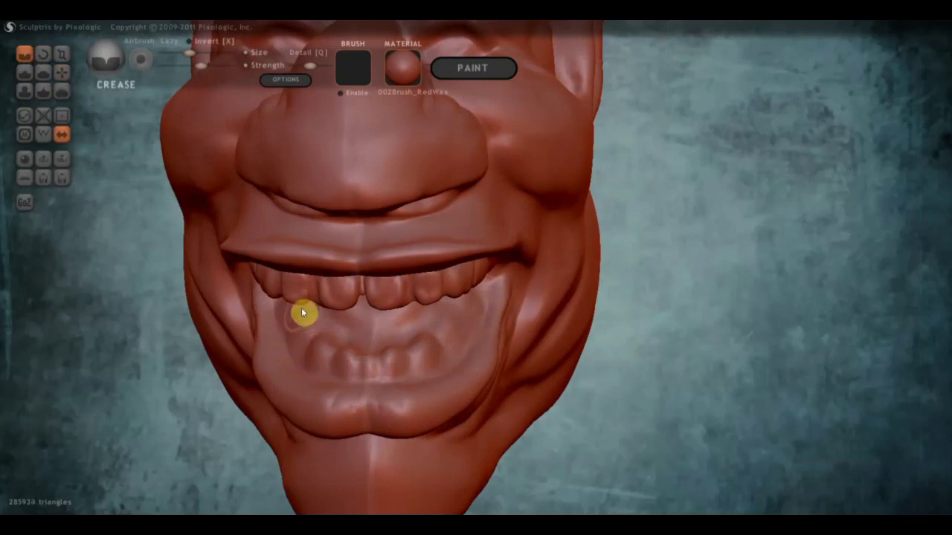
{"action": "mouse_move", "coordinate": [319, 329]}
{"action": "left_mouse_down"}
{"action": "mouse_move", "coordinate": [388, 351]}
{"action": "mouse_move", "coordinate": [424, 342]}
{"action": "left_mouse_up"}
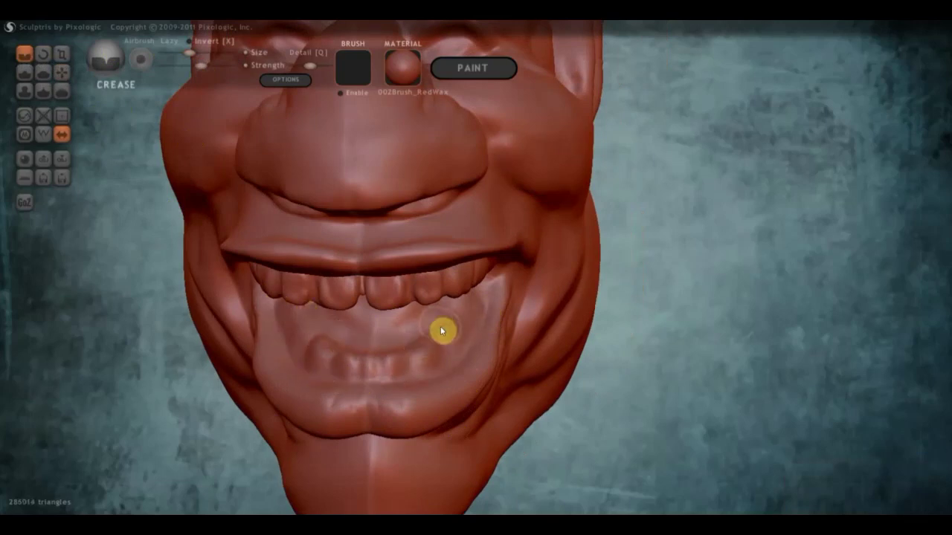
{"action": "mouse_move", "coordinate": [440, 331]}
{"action": "right_mouse_down"}
{"action": "mouse_move", "coordinate": [370, 324]}
{"action": "mouse_move", "coordinate": [446, 334]}
{"action": "right_mouse_up"}
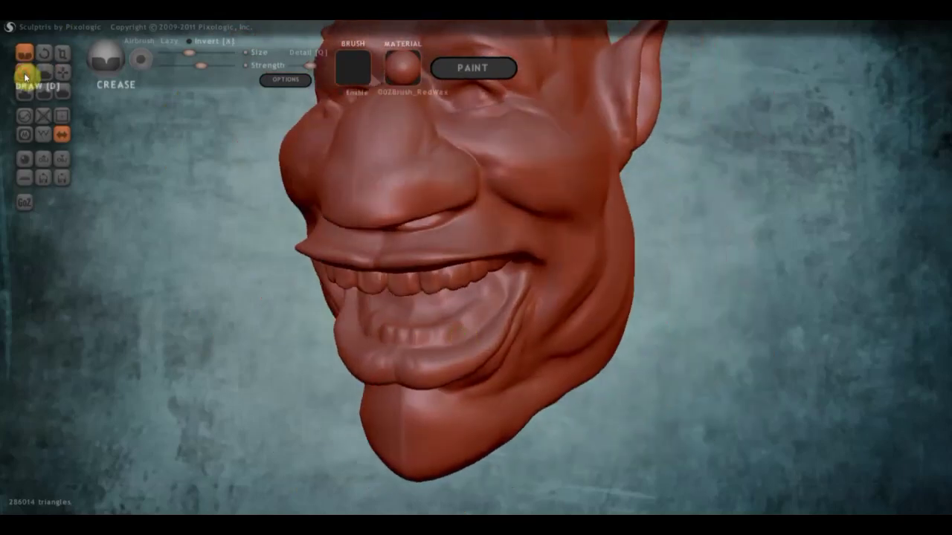
Step: Build up the tongue and lower lip with the Draw brush, adding a raised mark on the lip
{"action": "left_click", "coordinate": [25, 75]}
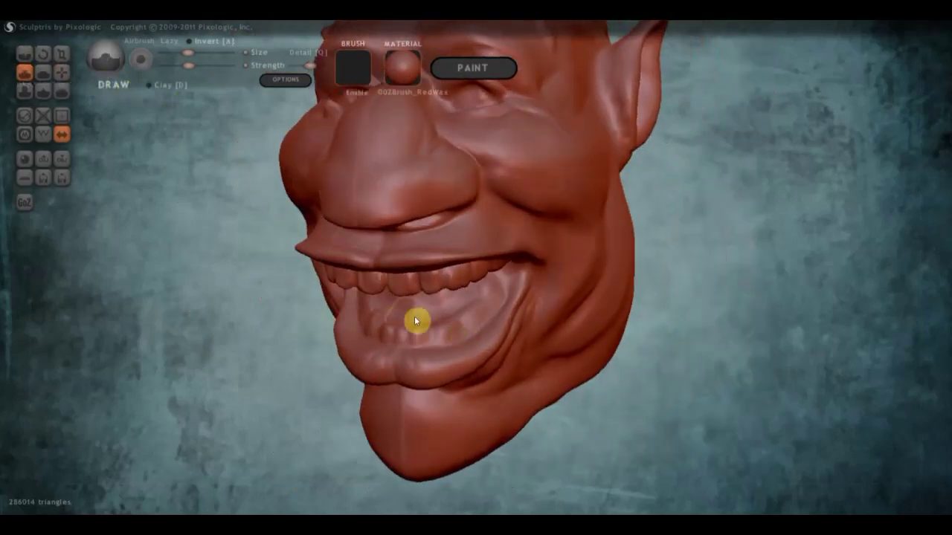
{"action": "left_click_drag", "start_coordinate": [389, 311], "coordinate": [406, 320]}
{"action": "right_click_drag", "start_coordinate": [409, 315], "coordinate": [439, 308]}
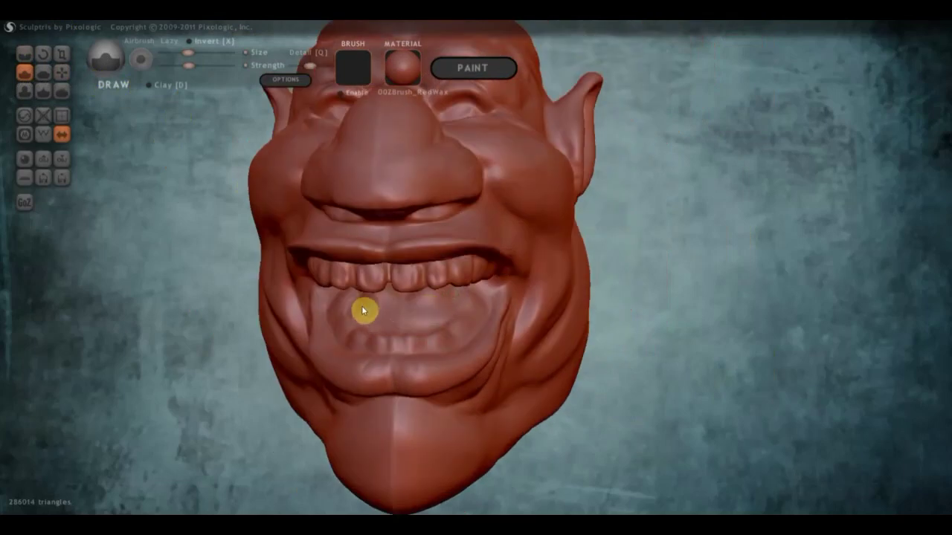
{"action": "right_click_drag", "start_coordinate": [394, 304], "coordinate": [399, 294]}
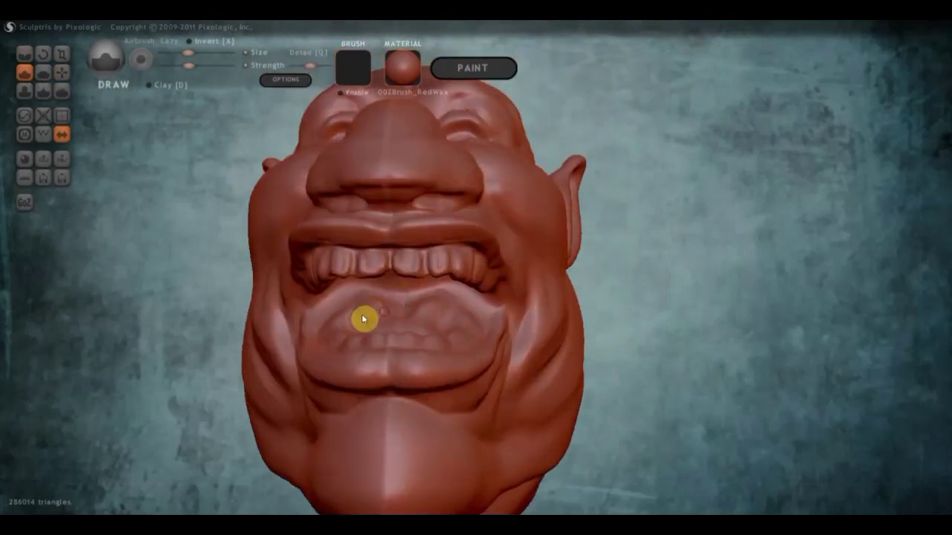
{"action": "left_click_drag", "start_coordinate": [382, 305], "coordinate": [361, 312]}
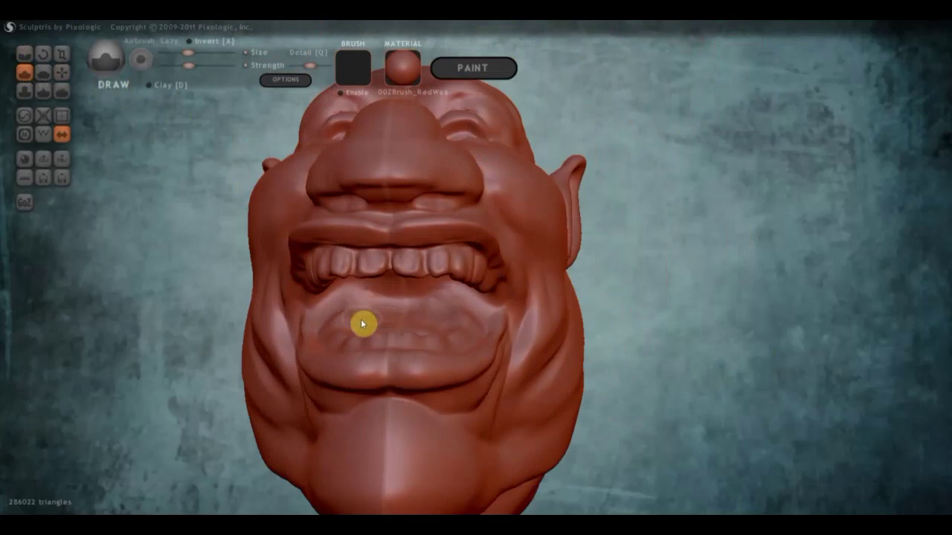
{"action": "mouse_move", "coordinate": [391, 314]}
{"action": "right_mouse_down"}
{"action": "mouse_move", "coordinate": [397, 343]}
{"action": "mouse_move", "coordinate": [400, 334]}
{"action": "right_mouse_up"}
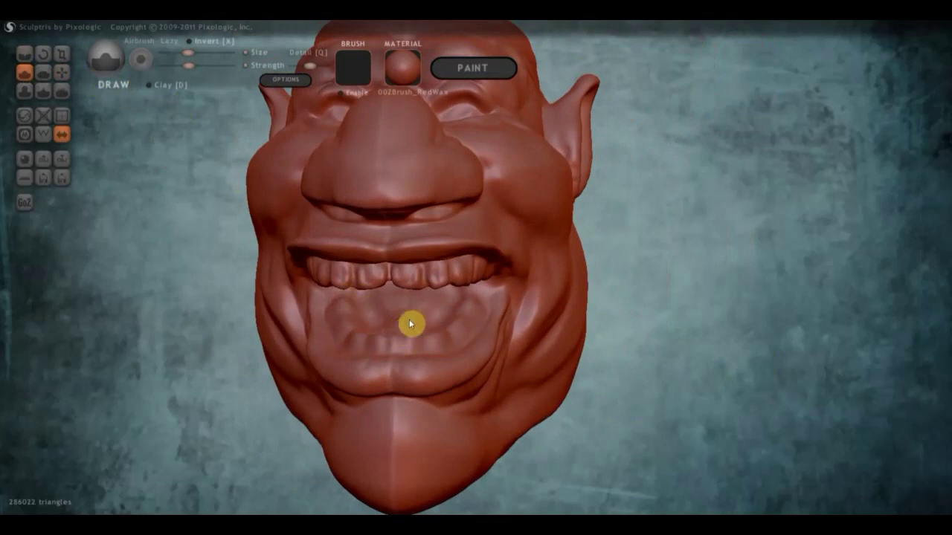
{"action": "left_click_drag", "start_coordinate": [413, 328], "coordinate": [399, 334]}
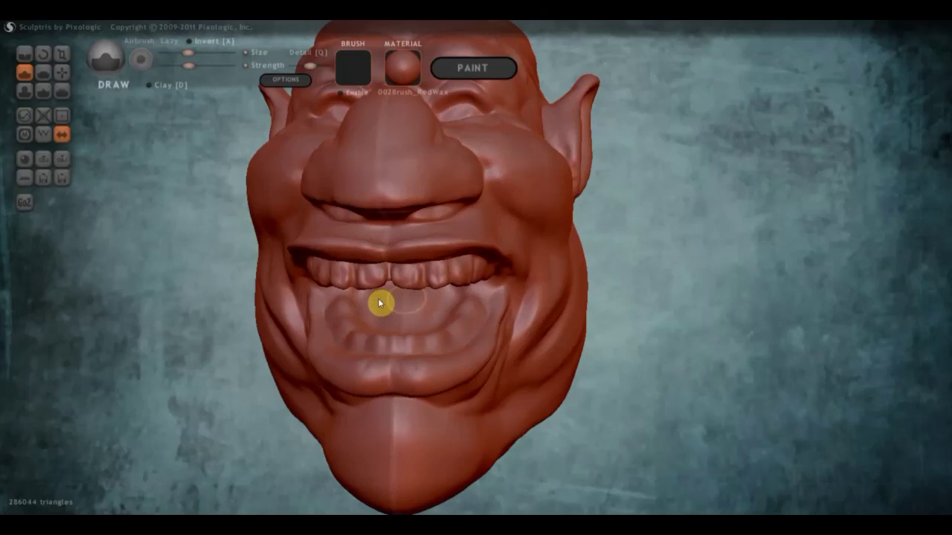
{"action": "right_click_drag", "start_coordinate": [325, 342], "coordinate": [519, 303]}
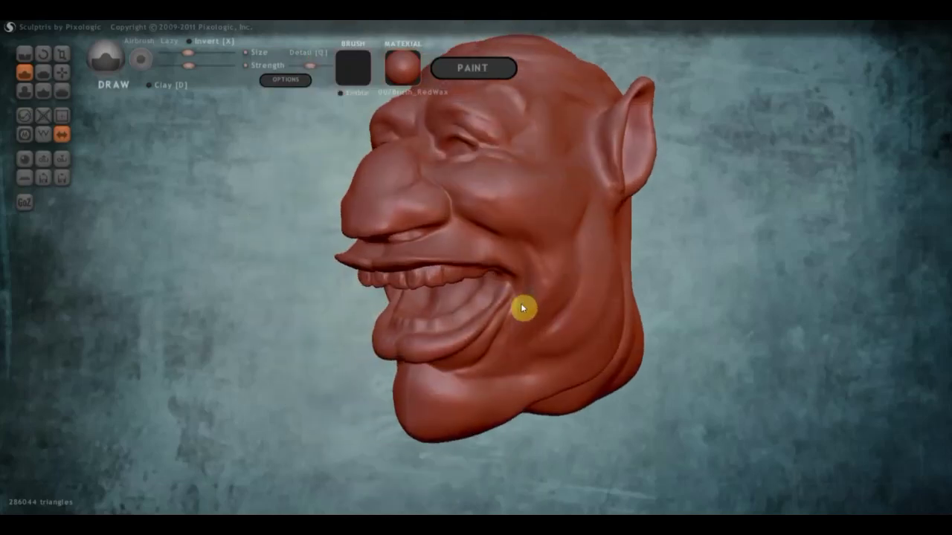
{"action": "right_click_drag", "start_coordinate": [473, 315], "coordinate": [444, 324]}
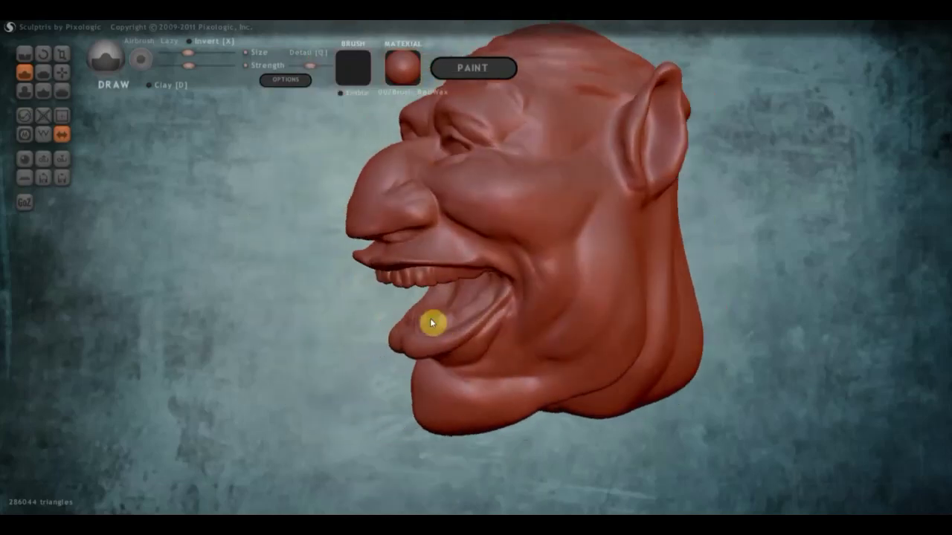
{"action": "scroll", "coordinate": [430, 318], "scroll_direction": "up", "scroll_amount": 3}
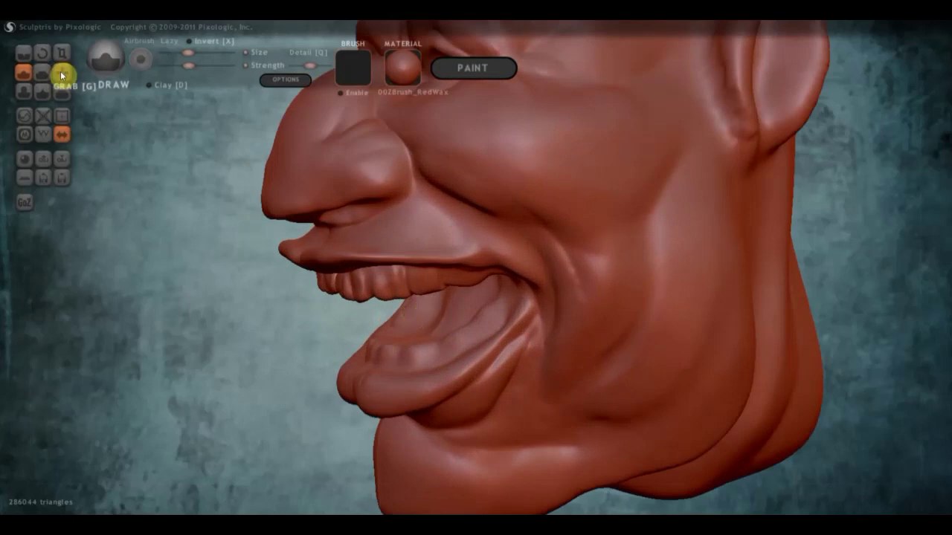
Step: Build up bumps along the lower gum behind the lower lip with the Draw brush
{"action": "mouse_move", "coordinate": [107, 149]}
{"action": "left_mouse_down"}
{"action": "mouse_move", "coordinate": [111, 189]}
{"action": "mouse_move", "coordinate": [115, 178]}
{"action": "left_mouse_up"}
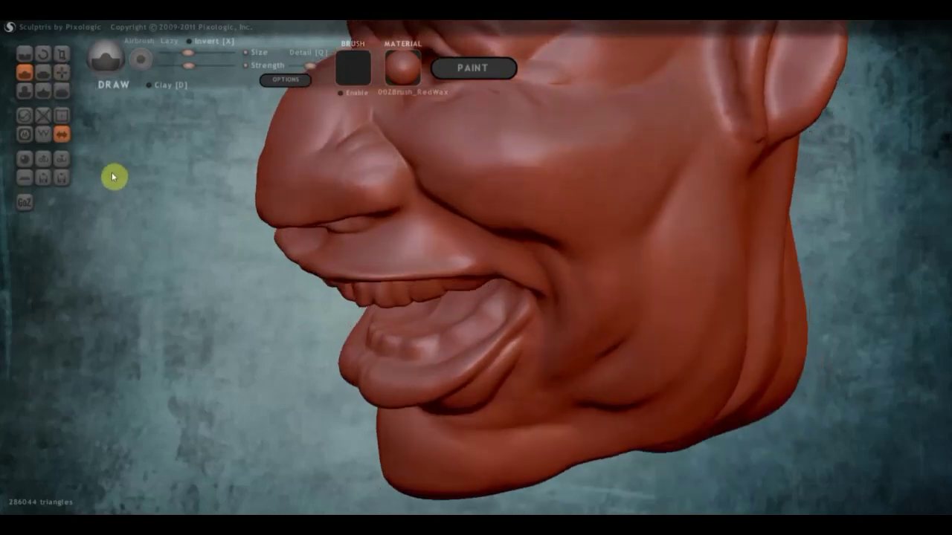
{"action": "left_click", "coordinate": [62, 72]}
{"action": "scroll", "coordinate": [376, 344], "scroll_direction": "up", "scroll_amount": 2}
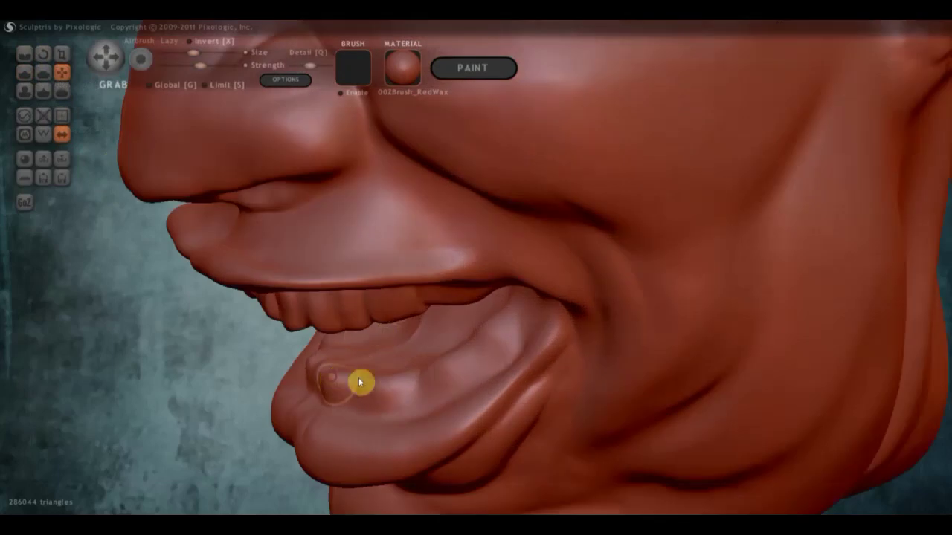
{"action": "mouse_move", "coordinate": [281, 408]}
{"action": "left_mouse_down"}
{"action": "mouse_move", "coordinate": [400, 377]}
{"action": "mouse_move", "coordinate": [419, 344]}
{"action": "mouse_move", "coordinate": [425, 278]}
{"action": "mouse_move", "coordinate": [393, 357]}
{"action": "left_mouse_up"}
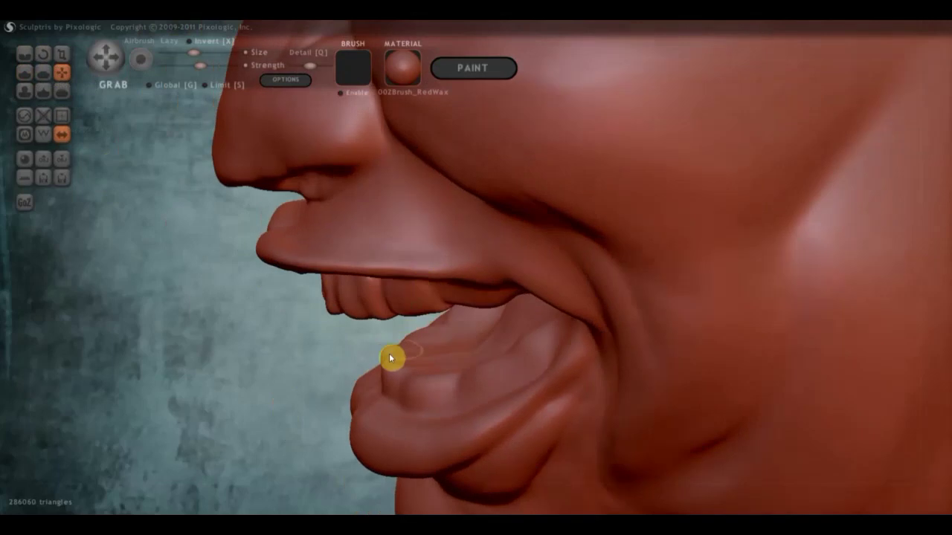
{"action": "right_click_drag", "start_coordinate": [419, 365], "coordinate": [431, 395]}
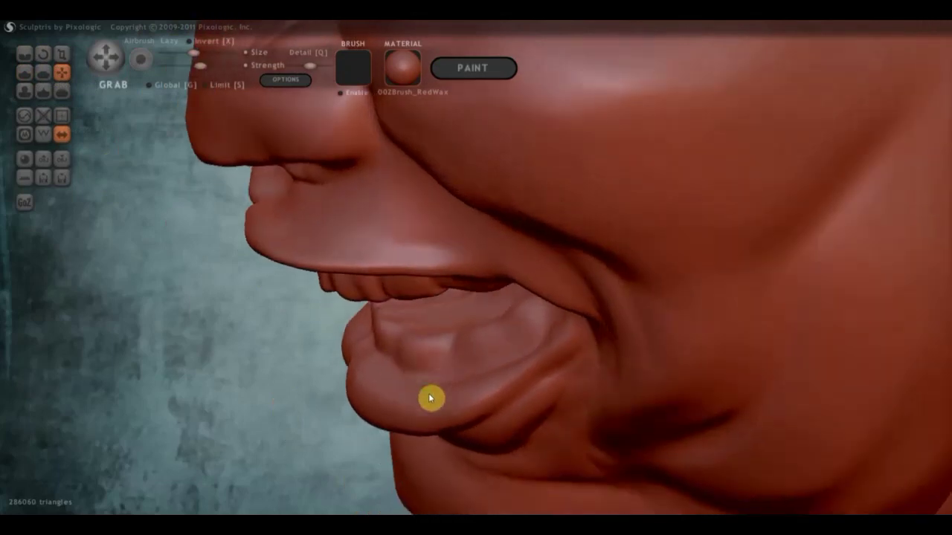
{"action": "left_click", "coordinate": [27, 73]}
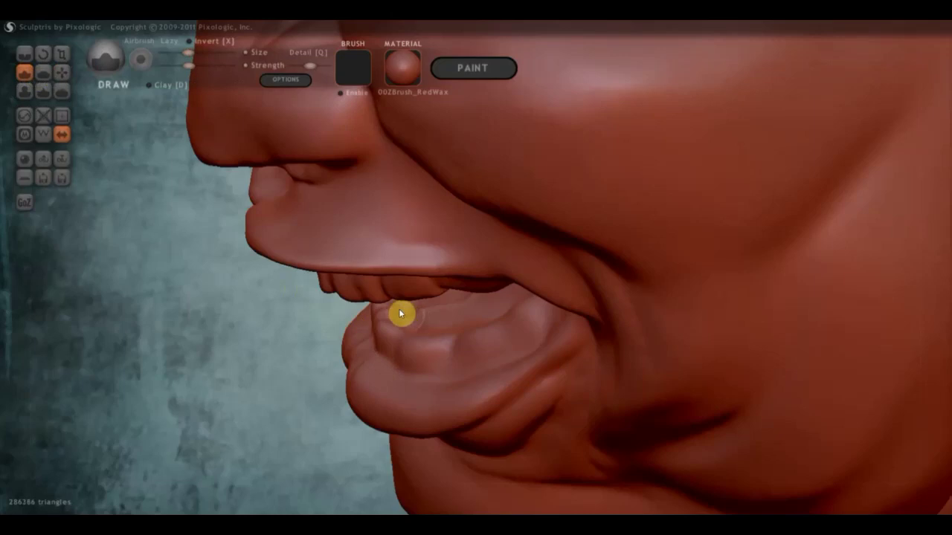
{"action": "left_click_drag", "start_coordinate": [404, 318], "coordinate": [416, 336]}
{"action": "mouse_move", "coordinate": [425, 335]}
{"action": "right_mouse_down"}
{"action": "mouse_move", "coordinate": [478, 373]}
{"action": "mouse_move", "coordinate": [313, 463]}
{"action": "right_mouse_up"}
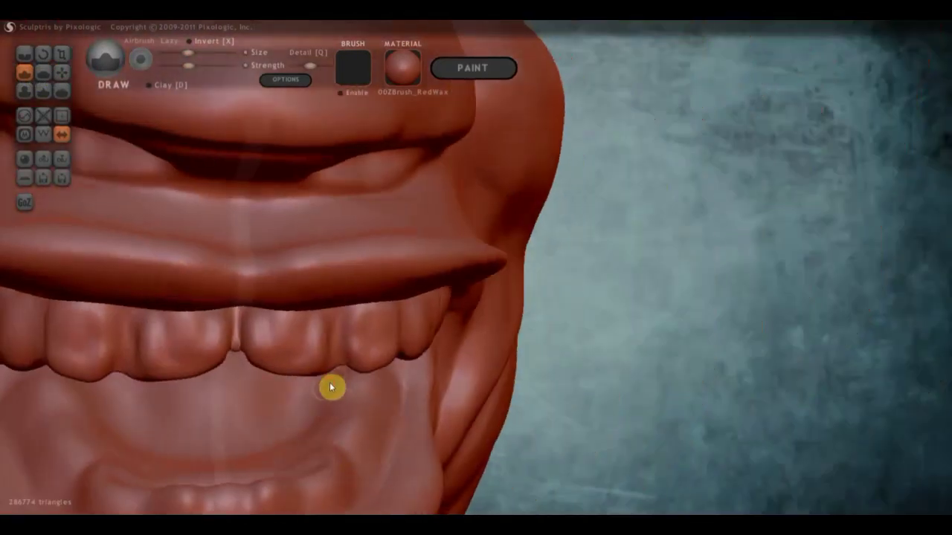
{"action": "mouse_move", "coordinate": [308, 459]}
{"action": "left_mouse_down"}
{"action": "mouse_move", "coordinate": [315, 446]}
{"action": "mouse_move", "coordinate": [240, 476]}
{"action": "left_mouse_up"}
{"action": "right_click_drag", "start_coordinate": [240, 476], "coordinate": [44, 170]}
Step: Crease tooth-socket lines into the lower gum with the Crease brush
{"action": "left_click", "coordinate": [25, 56]}
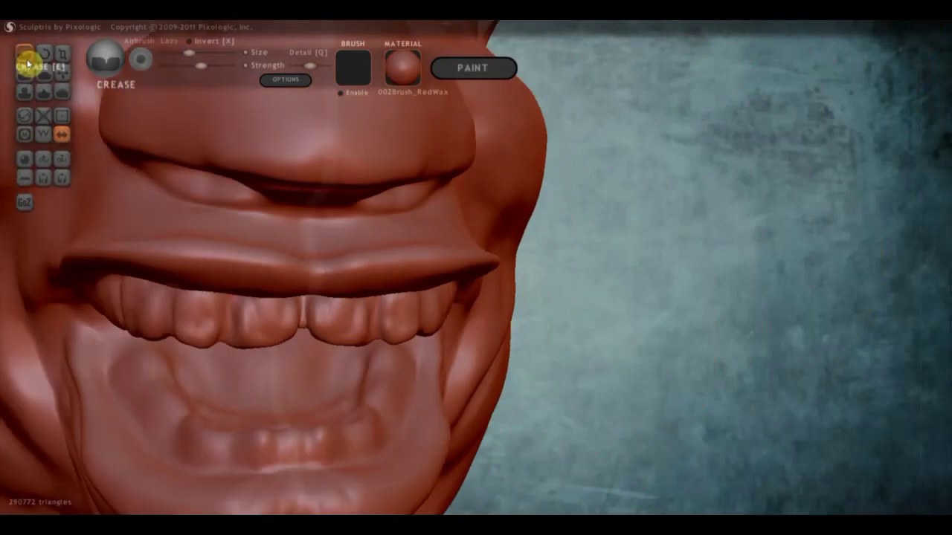
{"action": "scroll", "coordinate": [439, 461], "scroll_direction": "down", "scroll_amount": 3}
{"action": "mouse_move", "coordinate": [414, 369]}
{"action": "left_mouse_down"}
{"action": "mouse_move", "coordinate": [425, 378]}
{"action": "mouse_move", "coordinate": [410, 393]}
{"action": "mouse_move", "coordinate": [381, 387]}
{"action": "mouse_move", "coordinate": [384, 424]}
{"action": "mouse_move", "coordinate": [376, 412]}
{"action": "mouse_move", "coordinate": [333, 418]}
{"action": "mouse_move", "coordinate": [335, 399]}
{"action": "mouse_move", "coordinate": [394, 403]}
{"action": "left_mouse_up"}
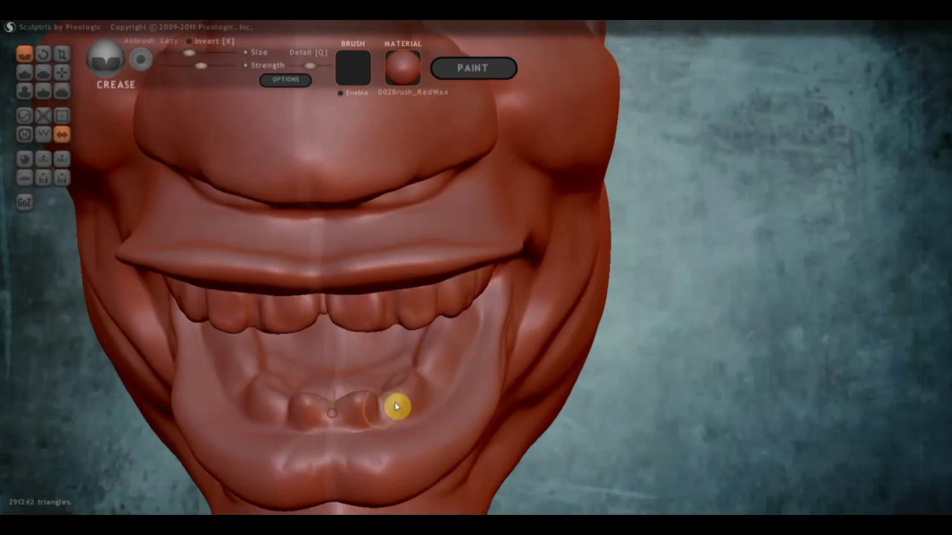
{"action": "right_click_drag", "start_coordinate": [395, 404], "coordinate": [410, 389]}
{"action": "mouse_move", "coordinate": [534, 348]}
{"action": "left_mouse_down"}
{"action": "mouse_move", "coordinate": [503, 327]}
{"action": "mouse_move", "coordinate": [531, 340]}
{"action": "left_mouse_up"}
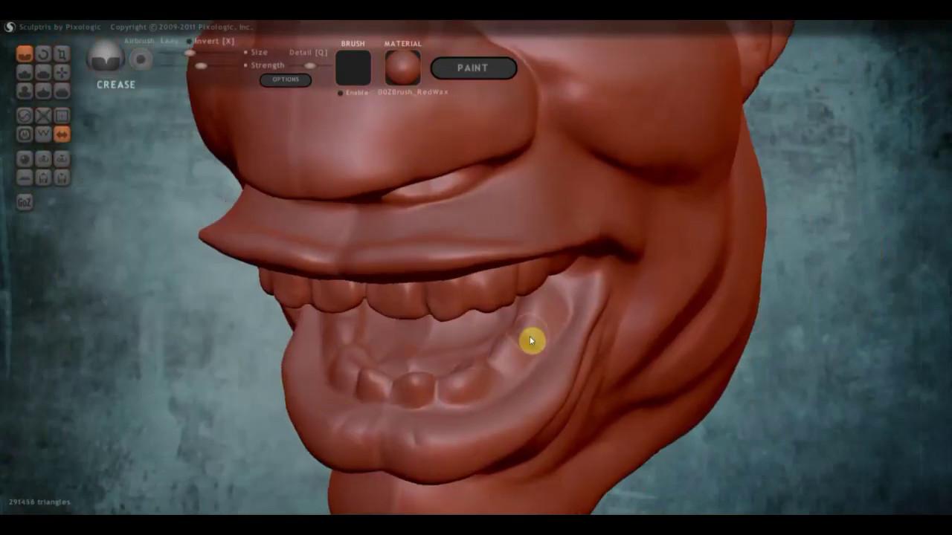
{"action": "right_click_drag", "start_coordinate": [530, 340], "coordinate": [517, 319]}
{"action": "mouse_move", "coordinate": [626, 344]}
{"action": "left_mouse_down"}
{"action": "mouse_move", "coordinate": [614, 340]}
{"action": "mouse_move", "coordinate": [609, 350]}
{"action": "left_mouse_up"}
{"action": "right_click_drag", "start_coordinate": [610, 350], "coordinate": [624, 363]}
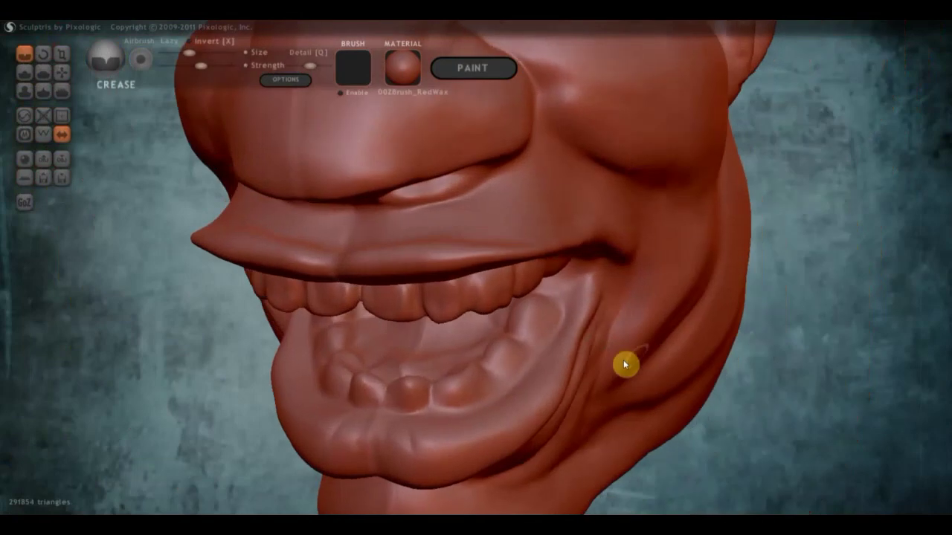
Step: Add a small Draw bump on the lower gum, then flatten the gum patches
{"action": "left_click", "coordinate": [25, 71]}
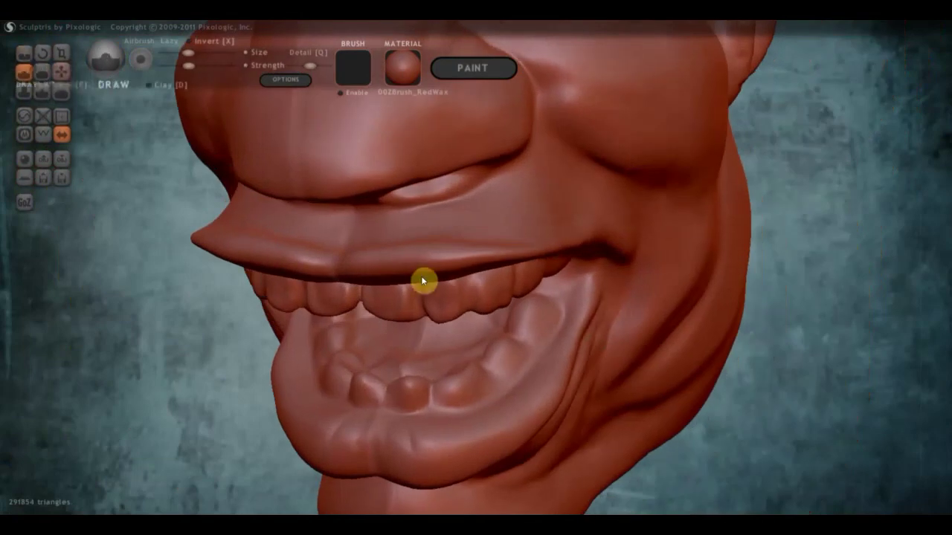
{"action": "left_click", "coordinate": [524, 310]}
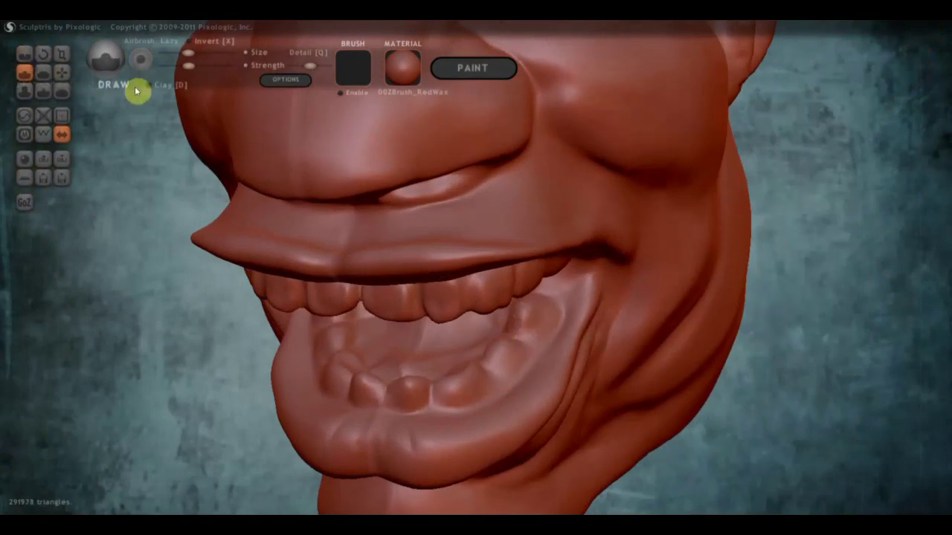
{"action": "left_click", "coordinate": [42, 72]}
{"action": "left_click", "coordinate": [524, 301]}
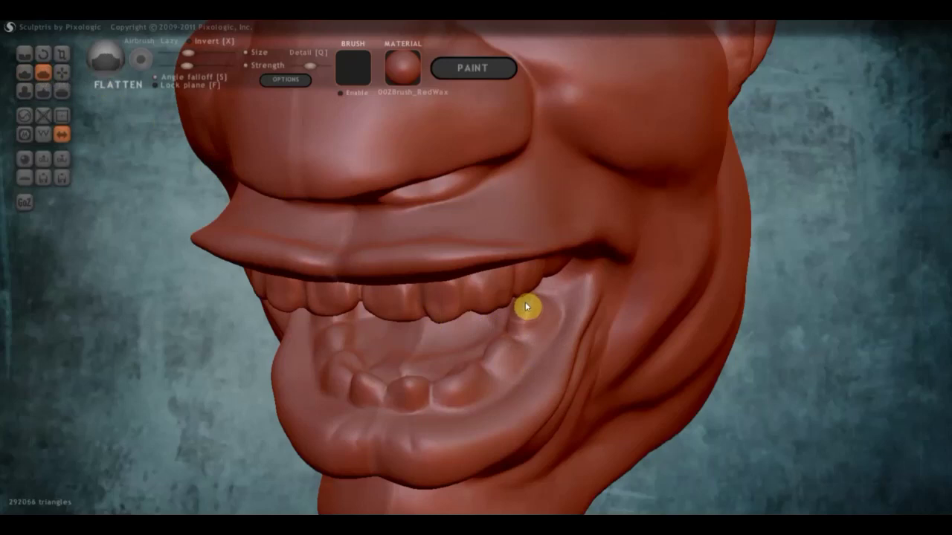
{"action": "left_click_drag", "start_coordinate": [526, 306], "coordinate": [528, 309]}
{"action": "mouse_move", "coordinate": [502, 357]}
{"action": "left_mouse_down"}
{"action": "mouse_move", "coordinate": [466, 378]}
{"action": "mouse_move", "coordinate": [409, 385]}
{"action": "left_mouse_up"}
{"action": "scroll", "coordinate": [418, 383], "scroll_direction": "down", "scroll_amount": 3}
Step: Sculpt the inner surface of the pointed ear with the Draw brush
{"action": "scroll", "coordinate": [446, 381], "scroll_direction": "down", "scroll_amount": 3}
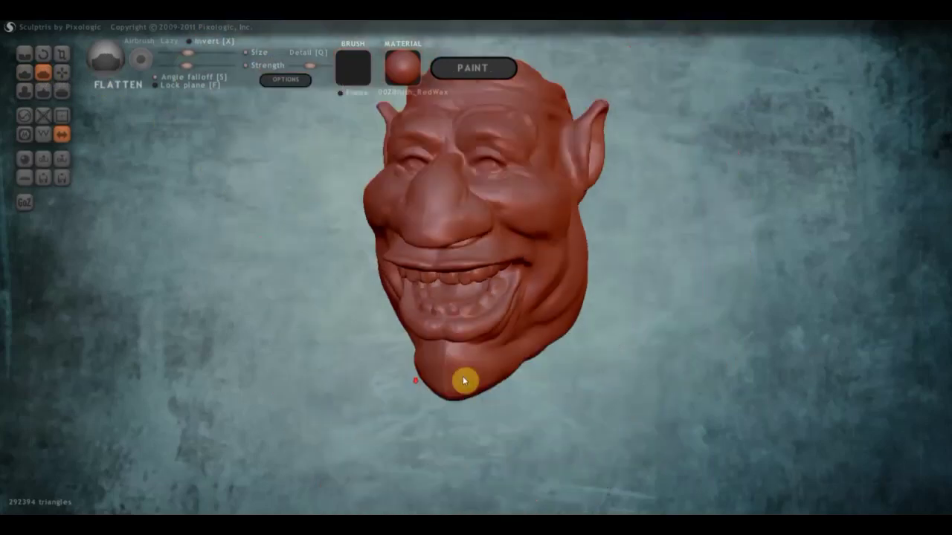
{"action": "mouse_move", "coordinate": [464, 381]}
{"action": "right_mouse_down"}
{"action": "mouse_move", "coordinate": [525, 372]}
{"action": "mouse_move", "coordinate": [546, 357]}
{"action": "mouse_move", "coordinate": [463, 344]}
{"action": "mouse_move", "coordinate": [579, 349]}
{"action": "mouse_move", "coordinate": [411, 339]}
{"action": "right_mouse_up"}
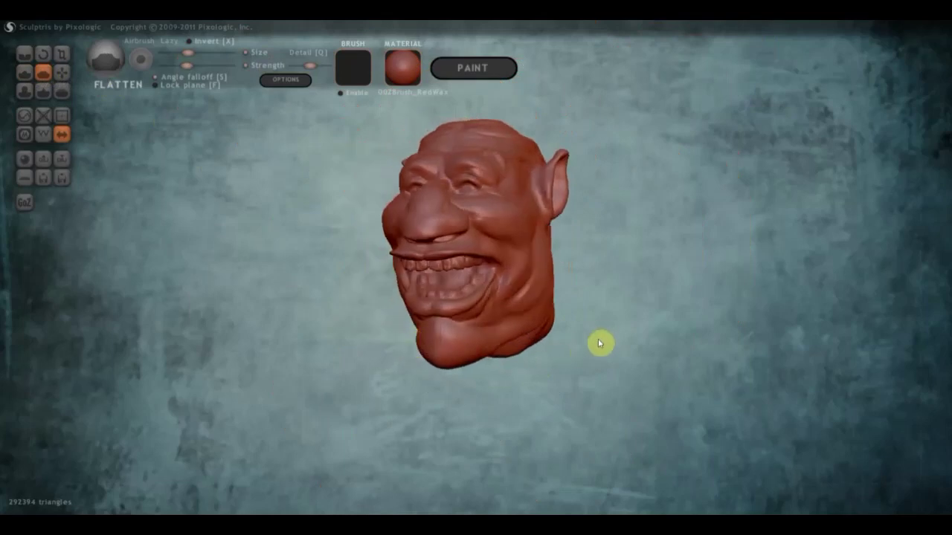
{"action": "mouse_move", "coordinate": [599, 343]}
{"action": "right_mouse_down"}
{"action": "mouse_move", "coordinate": [587, 370]}
{"action": "mouse_move", "coordinate": [600, 312]}
{"action": "mouse_move", "coordinate": [603, 374]}
{"action": "mouse_move", "coordinate": [582, 361]}
{"action": "mouse_move", "coordinate": [616, 265]}
{"action": "mouse_move", "coordinate": [563, 272]}
{"action": "mouse_move", "coordinate": [557, 228]}
{"action": "right_mouse_up"}
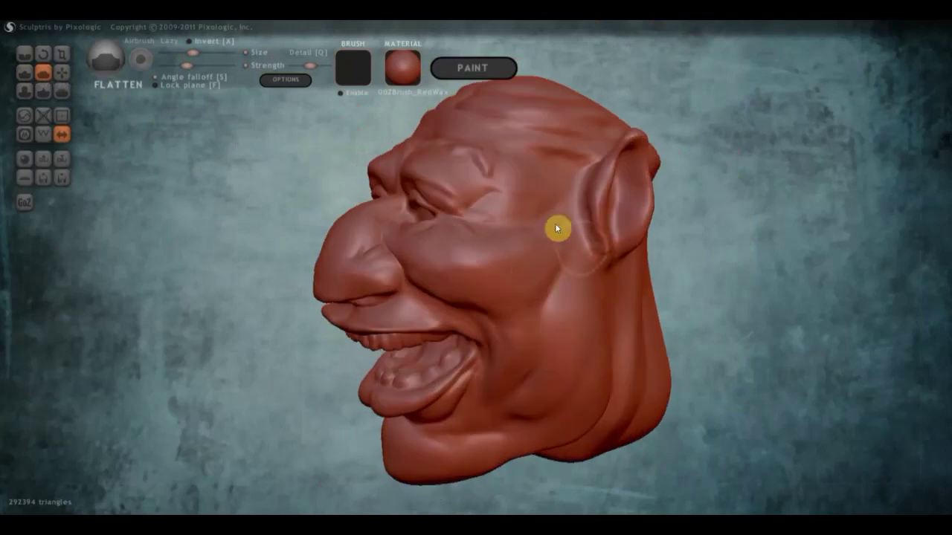
{"action": "mouse_move", "coordinate": [660, 215]}
{"action": "left_mouse_down"}
{"action": "mouse_move", "coordinate": [589, 216]}
{"action": "mouse_move", "coordinate": [584, 250]}
{"action": "mouse_move", "coordinate": [597, 265]}
{"action": "mouse_move", "coordinate": [603, 258]}
{"action": "left_mouse_up"}
{"action": "mouse_move", "coordinate": [596, 225]}
{"action": "left_mouse_down"}
{"action": "mouse_move", "coordinate": [604, 222]}
{"action": "mouse_move", "coordinate": [597, 267]}
{"action": "mouse_move", "coordinate": [623, 237]}
{"action": "mouse_move", "coordinate": [635, 252]}
{"action": "left_mouse_up"}
{"action": "right_click_drag", "start_coordinate": [629, 241], "coordinate": [587, 202]}
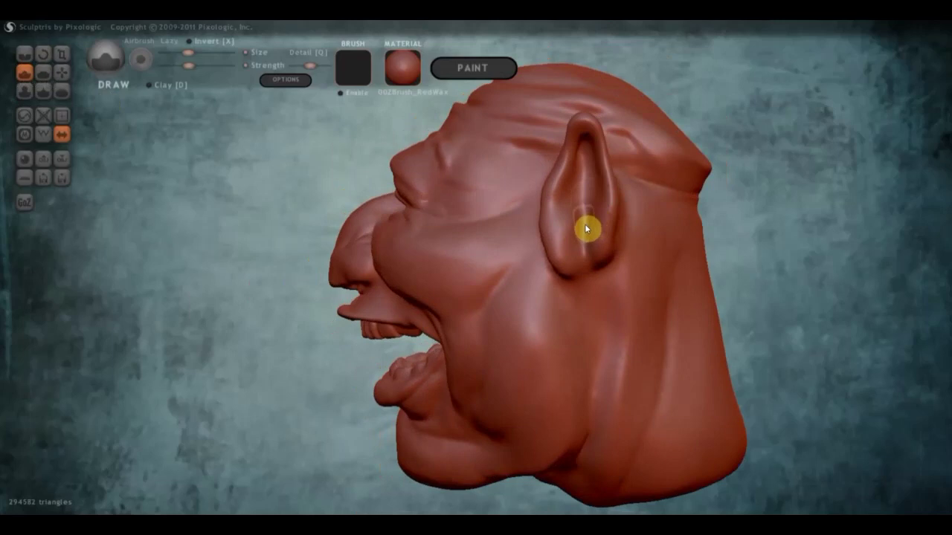
{"action": "mouse_move", "coordinate": [571, 236]}
{"action": "left_mouse_down"}
{"action": "mouse_move", "coordinate": [585, 168]}
{"action": "mouse_move", "coordinate": [569, 189]}
{"action": "mouse_move", "coordinate": [586, 165]}
{"action": "mouse_move", "coordinate": [573, 196]}
{"action": "mouse_move", "coordinate": [600, 174]}
{"action": "mouse_move", "coordinate": [581, 229]}
{"action": "mouse_move", "coordinate": [632, 235]}
{"action": "left_mouse_up"}
{"action": "right_click_drag", "start_coordinate": [632, 236], "coordinate": [508, 247]}
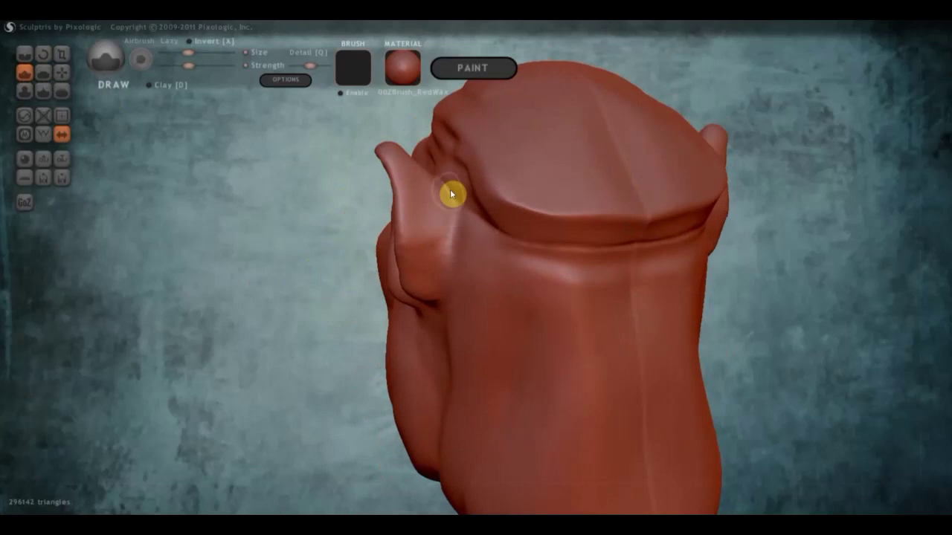
Step: Carve and extend a groove along the ear's inner edge where it meets the head
{"action": "mouse_move", "coordinate": [442, 198]}
{"action": "left_mouse_down"}
{"action": "mouse_move", "coordinate": [452, 212]}
{"action": "mouse_move", "coordinate": [433, 274]}
{"action": "left_mouse_up"}
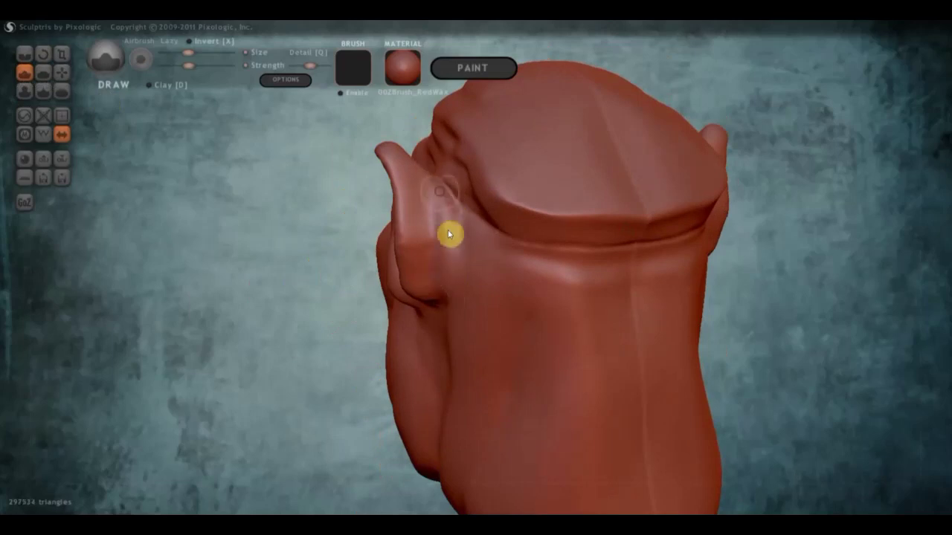
{"action": "mouse_move", "coordinate": [443, 213]}
{"action": "left_mouse_down"}
{"action": "mouse_move", "coordinate": [444, 285]}
{"action": "mouse_move", "coordinate": [450, 216]}
{"action": "mouse_move", "coordinate": [432, 194]}
{"action": "mouse_move", "coordinate": [453, 302]}
{"action": "mouse_move", "coordinate": [404, 201]}
{"action": "left_mouse_up"}
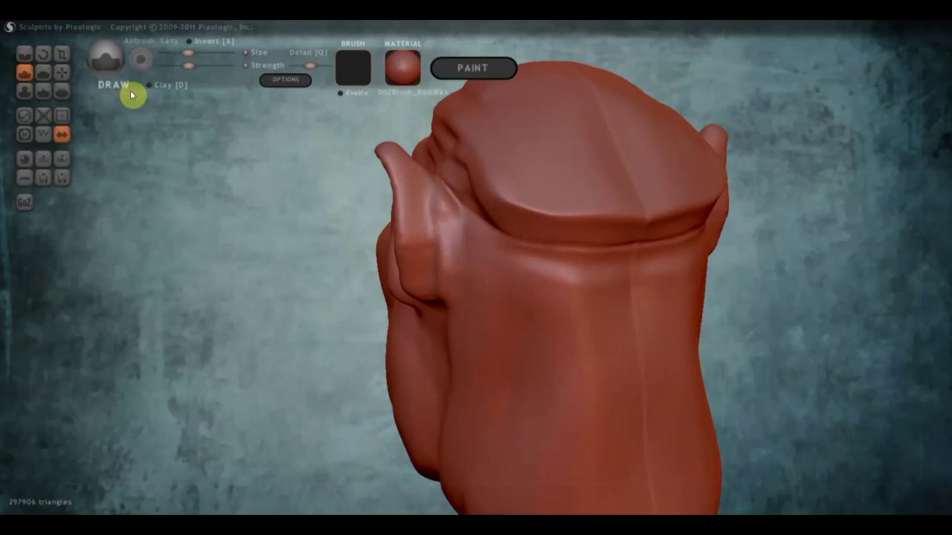
{"action": "left_click_drag", "start_coordinate": [443, 209], "coordinate": [456, 243]}
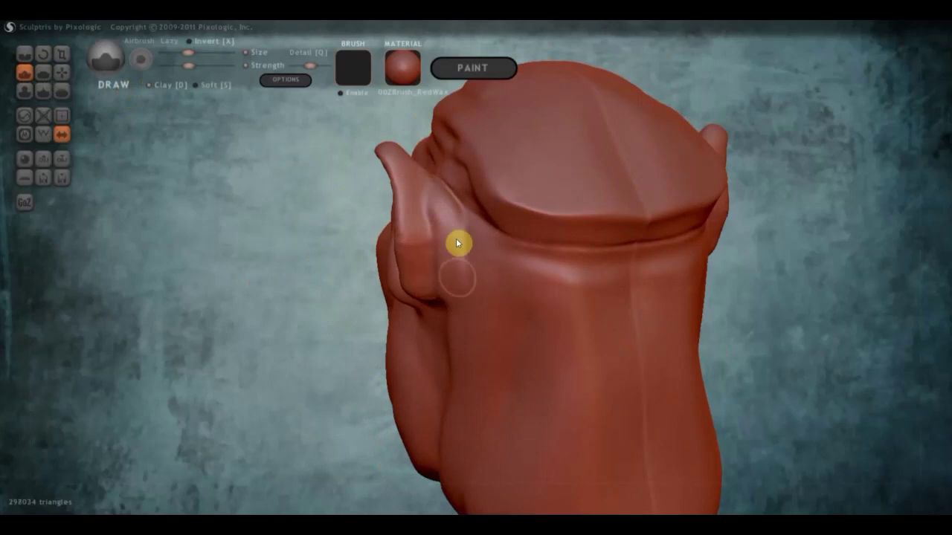
{"action": "left_click_drag", "start_coordinate": [438, 296], "coordinate": [433, 322]}
{"action": "mouse_move", "coordinate": [433, 323]}
{"action": "right_mouse_down"}
{"action": "mouse_move", "coordinate": [497, 265]}
{"action": "mouse_move", "coordinate": [497, 201]}
{"action": "right_mouse_up"}
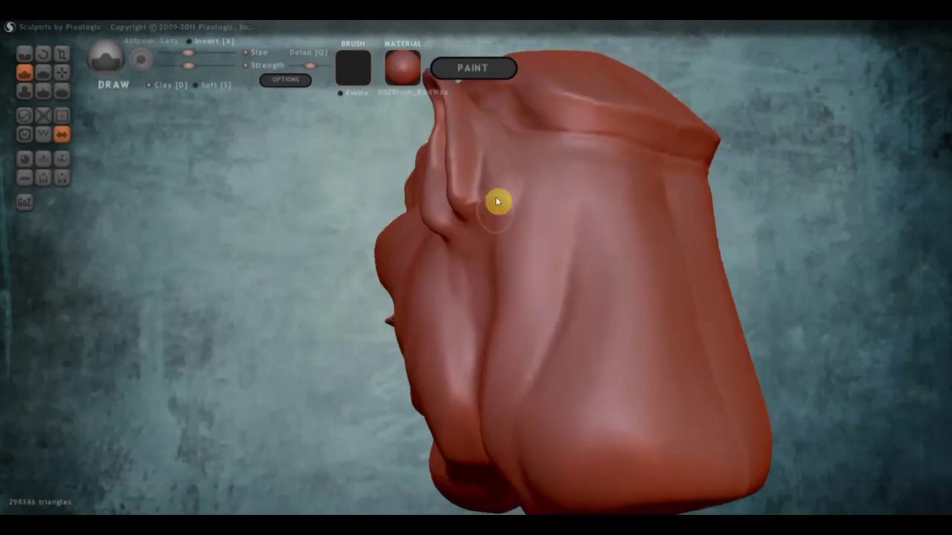
{"action": "left_click_drag", "start_coordinate": [493, 137], "coordinate": [484, 230]}
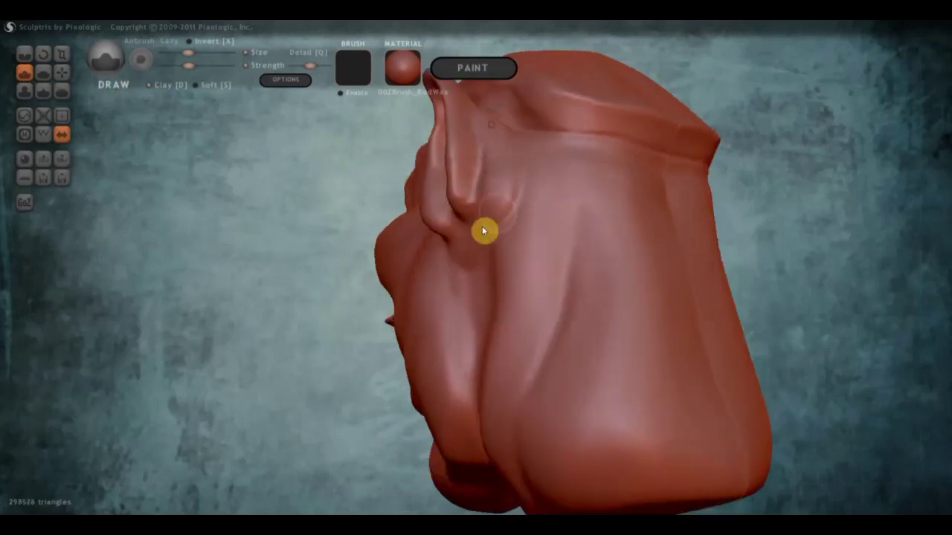
{"action": "mouse_move", "coordinate": [484, 229]}
{"action": "right_mouse_down"}
{"action": "mouse_move", "coordinate": [440, 274]}
{"action": "mouse_move", "coordinate": [451, 262]}
{"action": "right_mouse_up"}
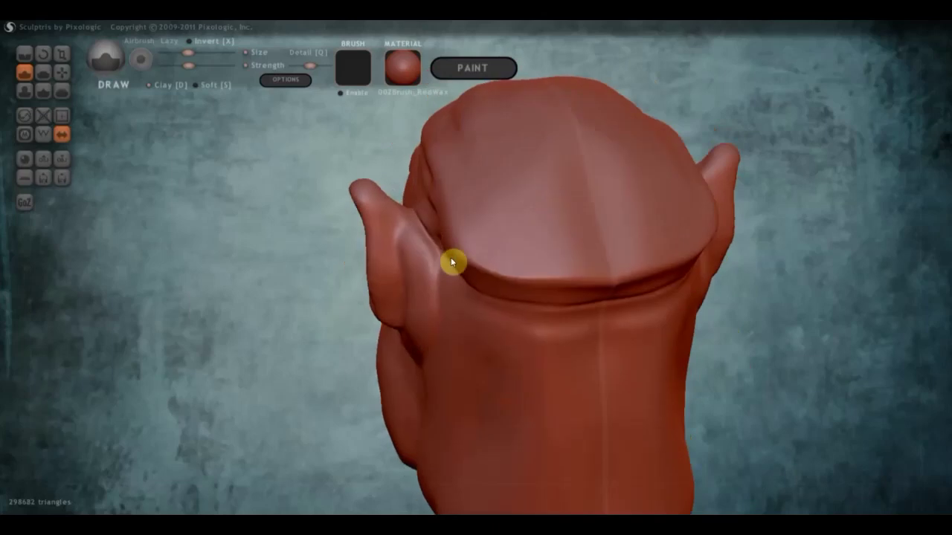
Step: Crease a line along the left ear and short grooves behind it toward the back
{"action": "left_click", "coordinate": [24, 53]}
{"action": "scroll", "coordinate": [384, 238], "scroll_direction": "down", "scroll_amount": 3}
{"action": "mouse_move", "coordinate": [439, 238]}
{"action": "left_mouse_down"}
{"action": "mouse_move", "coordinate": [459, 285]}
{"action": "mouse_move", "coordinate": [449, 335]}
{"action": "mouse_move", "coordinate": [459, 310]}
{"action": "mouse_move", "coordinate": [457, 337]}
{"action": "left_mouse_up"}
{"action": "mouse_move", "coordinate": [457, 337]}
{"action": "right_mouse_down"}
{"action": "mouse_move", "coordinate": [611, 288]}
{"action": "mouse_move", "coordinate": [613, 275]}
{"action": "right_mouse_up"}
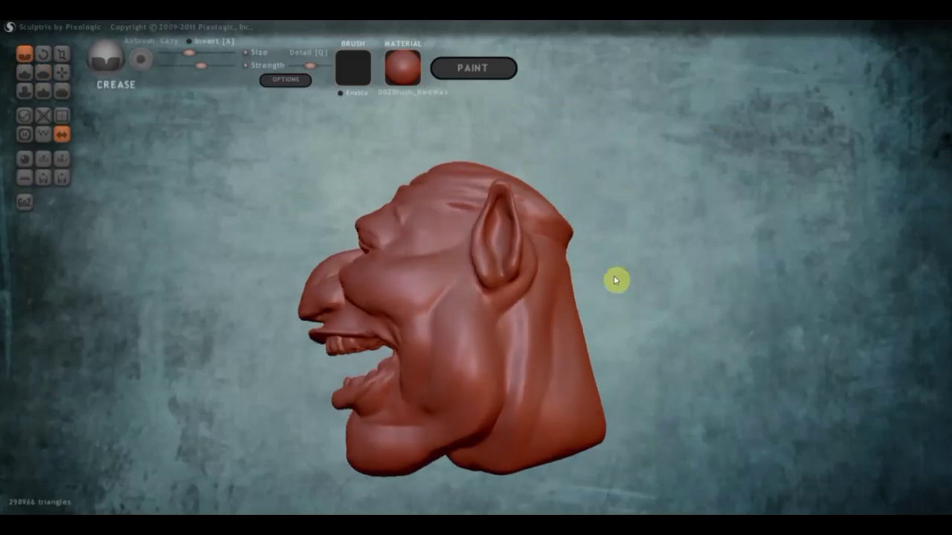
{"action": "left_click_drag", "start_coordinate": [529, 280], "coordinate": [533, 307]}
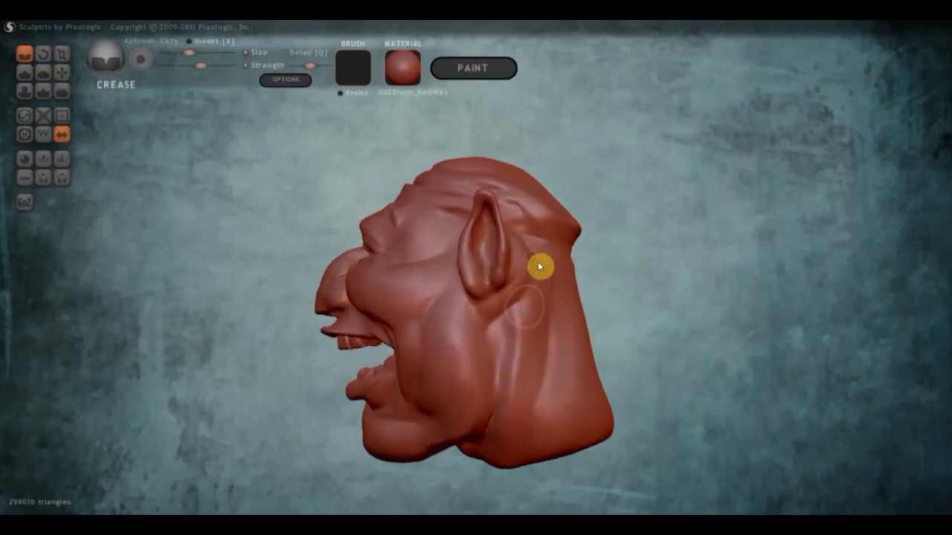
{"action": "left_click_drag", "start_coordinate": [538, 262], "coordinate": [524, 246]}
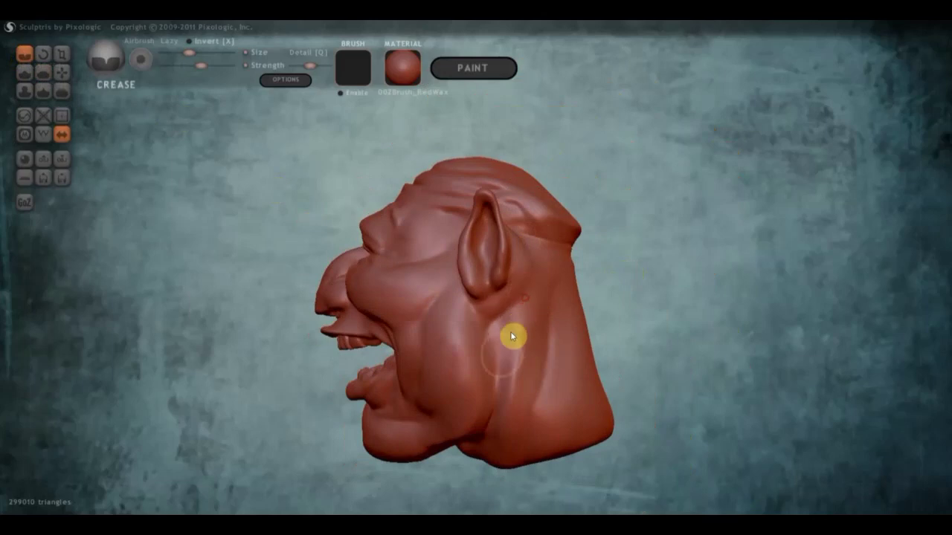
{"action": "mouse_move", "coordinate": [510, 335]}
{"action": "right_mouse_down"}
{"action": "mouse_move", "coordinate": [487, 317]}
{"action": "mouse_move", "coordinate": [493, 367]}
{"action": "right_mouse_up"}
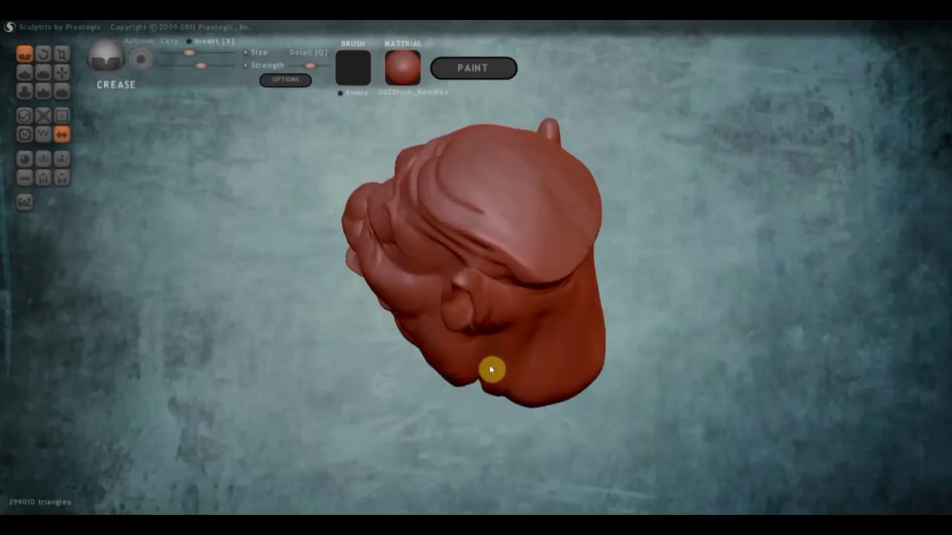
Step: Grab-pull the ear toward its tip and round out the lower lobe
{"action": "left_click", "coordinate": [61, 72]}
{"action": "mouse_move", "coordinate": [402, 251]}
{"action": "right_mouse_down"}
{"action": "mouse_move", "coordinate": [536, 344]}
{"action": "mouse_move", "coordinate": [529, 348]}
{"action": "mouse_move", "coordinate": [519, 325]}
{"action": "right_mouse_up"}
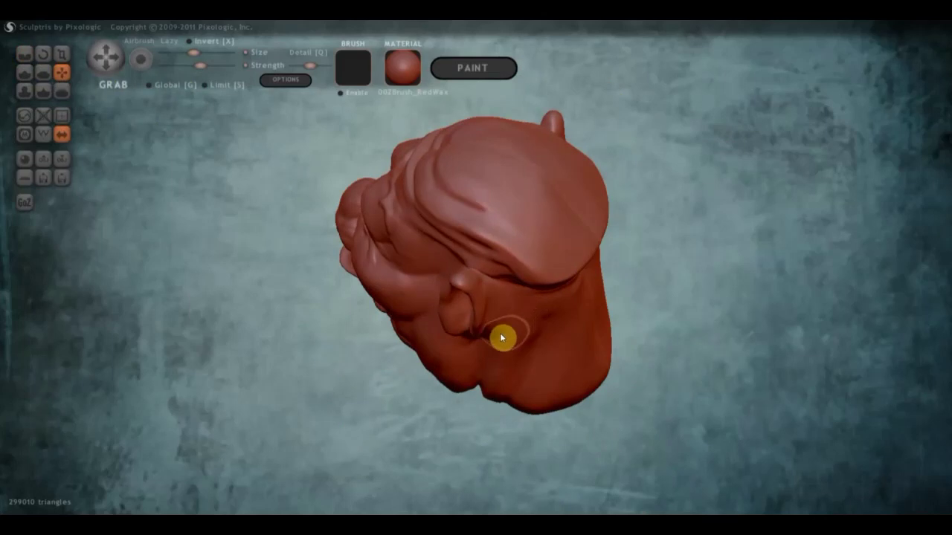
{"action": "right_click_drag", "start_coordinate": [499, 334], "coordinate": [460, 247]}
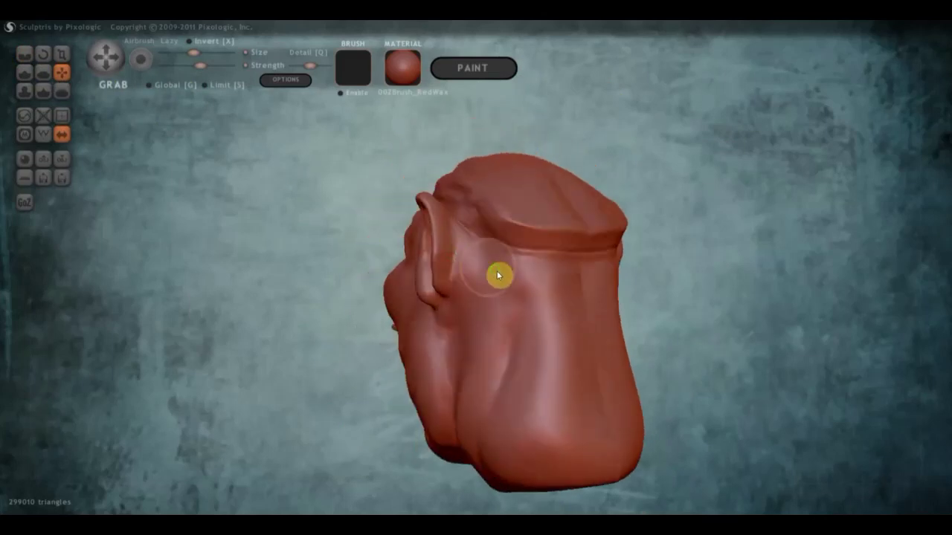
{"action": "right_click_drag", "start_coordinate": [497, 274], "coordinate": [597, 263]}
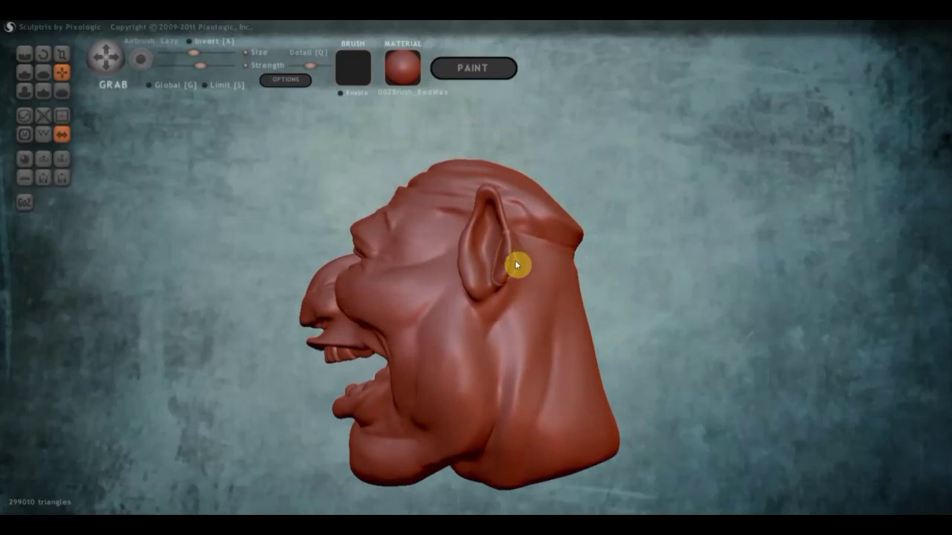
{"action": "mouse_move", "coordinate": [516, 262]}
{"action": "left_mouse_down"}
{"action": "mouse_move", "coordinate": [488, 201]}
{"action": "mouse_move", "coordinate": [498, 195]}
{"action": "left_mouse_up"}
{"action": "mouse_move", "coordinate": [502, 290]}
{"action": "left_mouse_down"}
{"action": "mouse_move", "coordinate": [458, 287]}
{"action": "mouse_move", "coordinate": [465, 246]}
{"action": "mouse_move", "coordinate": [463, 272]}
{"action": "mouse_move", "coordinate": [474, 281]}
{"action": "mouse_move", "coordinate": [510, 261]}
{"action": "mouse_move", "coordinate": [476, 229]}
{"action": "left_mouse_up"}
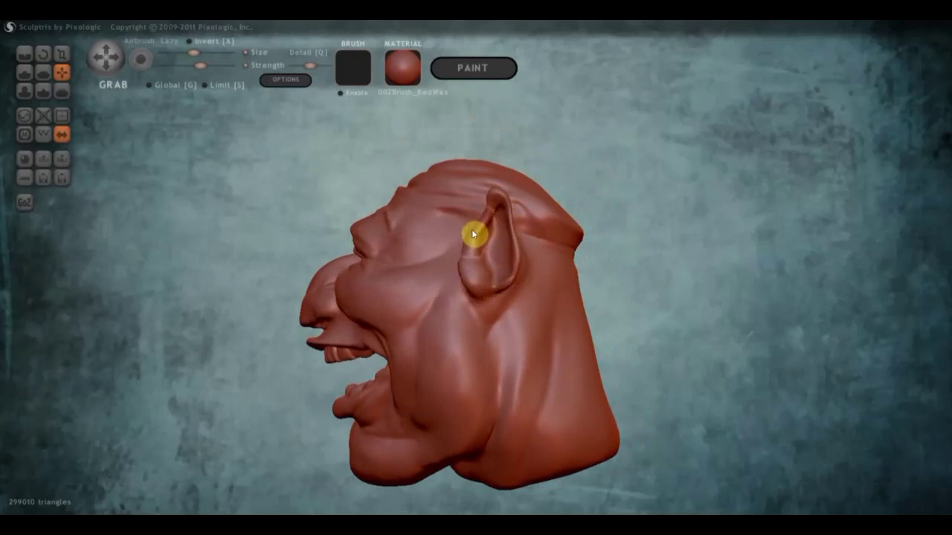
Step: From a front view, grab-pull the eye area more open
{"action": "mouse_move", "coordinate": [606, 281]}
{"action": "left_mouse_down"}
{"action": "mouse_move", "coordinate": [722, 276]}
{"action": "mouse_move", "coordinate": [712, 261]}
{"action": "left_mouse_up"}
{"action": "scroll", "coordinate": [359, 259], "scroll_direction": "down", "scroll_amount": 2}
{"action": "scroll", "coordinate": [359, 262], "scroll_direction": "down", "scroll_amount": 2}
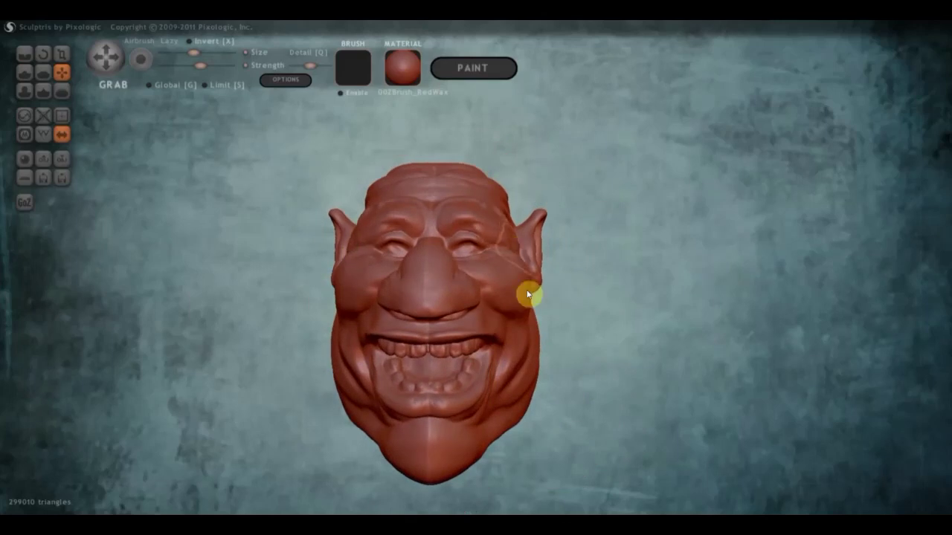
{"action": "scroll", "coordinate": [542, 311], "scroll_direction": "down", "scroll_amount": 2}
{"action": "mouse_move", "coordinate": [541, 311]}
{"action": "left_mouse_down"}
{"action": "mouse_move", "coordinate": [551, 308]}
{"action": "mouse_move", "coordinate": [489, 334]}
{"action": "mouse_move", "coordinate": [357, 357]}
{"action": "mouse_move", "coordinate": [379, 347]}
{"action": "mouse_move", "coordinate": [355, 313]}
{"action": "mouse_move", "coordinate": [359, 377]}
{"action": "mouse_move", "coordinate": [347, 307]}
{"action": "mouse_move", "coordinate": [375, 270]}
{"action": "mouse_move", "coordinate": [355, 244]}
{"action": "mouse_move", "coordinate": [353, 222]}
{"action": "mouse_move", "coordinate": [423, 253]}
{"action": "mouse_move", "coordinate": [471, 230]}
{"action": "left_mouse_up"}
{"action": "scroll", "coordinate": [534, 242], "scroll_direction": "up", "scroll_amount": 3}
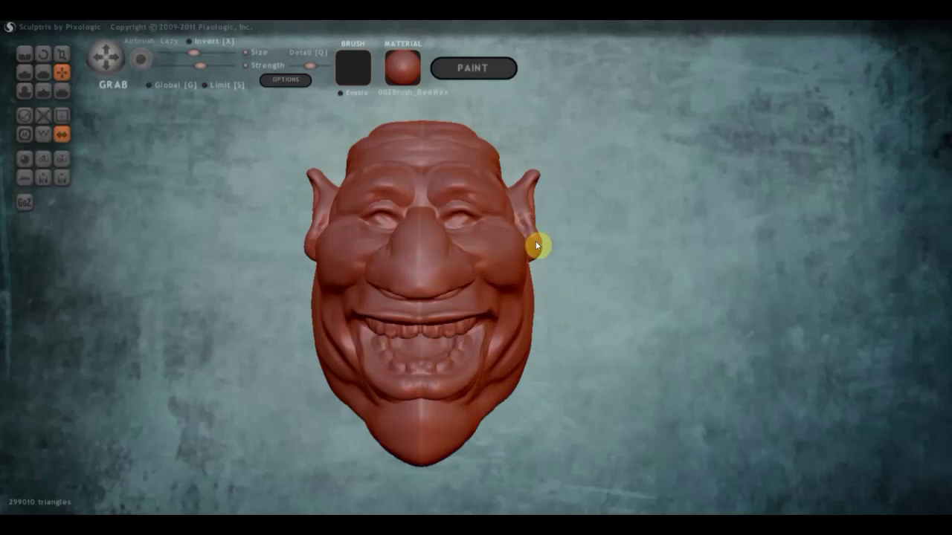
{"action": "mouse_move", "coordinate": [536, 244]}
{"action": "left_mouse_down"}
{"action": "mouse_move", "coordinate": [190, 276]}
{"action": "mouse_move", "coordinate": [240, 300]}
{"action": "mouse_move", "coordinate": [408, 310]}
{"action": "left_mouse_up"}
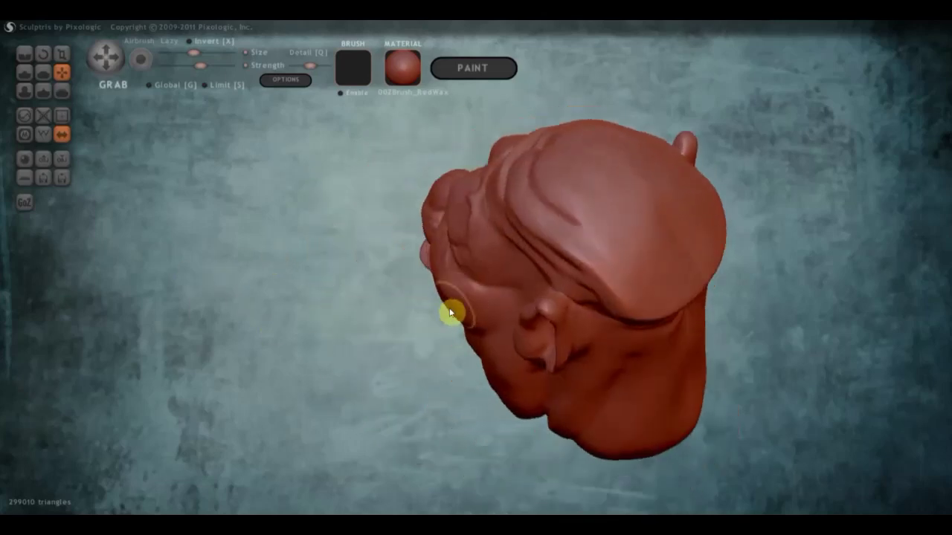
{"action": "mouse_move", "coordinate": [471, 301]}
{"action": "left_mouse_down"}
{"action": "mouse_move", "coordinate": [691, 245]}
{"action": "mouse_move", "coordinate": [599, 264]}
{"action": "mouse_move", "coordinate": [597, 253]}
{"action": "mouse_move", "coordinate": [533, 295]}
{"action": "left_mouse_up"}
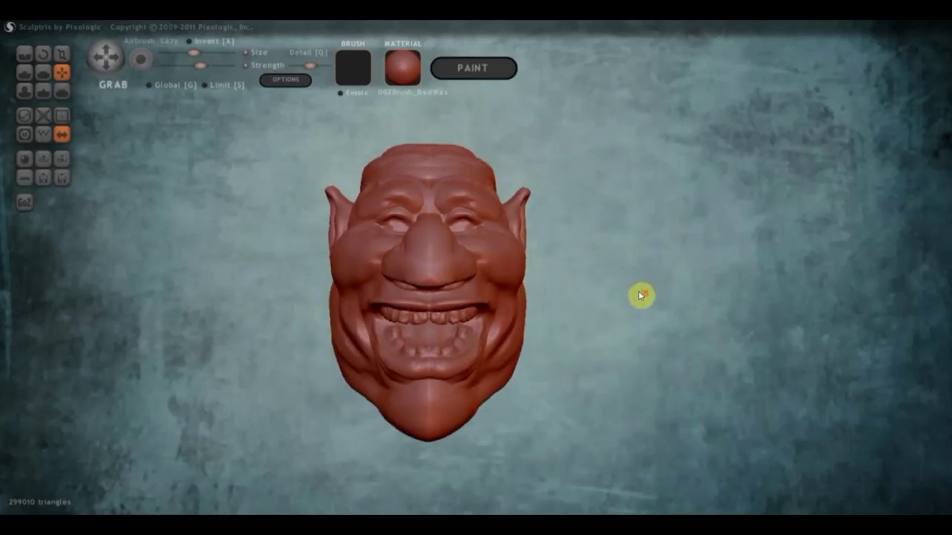
{"action": "scroll", "coordinate": [403, 225], "scroll_direction": "up", "scroll_amount": 2}
{"action": "scroll", "coordinate": [365, 228], "scroll_direction": "up", "scroll_amount": 3}
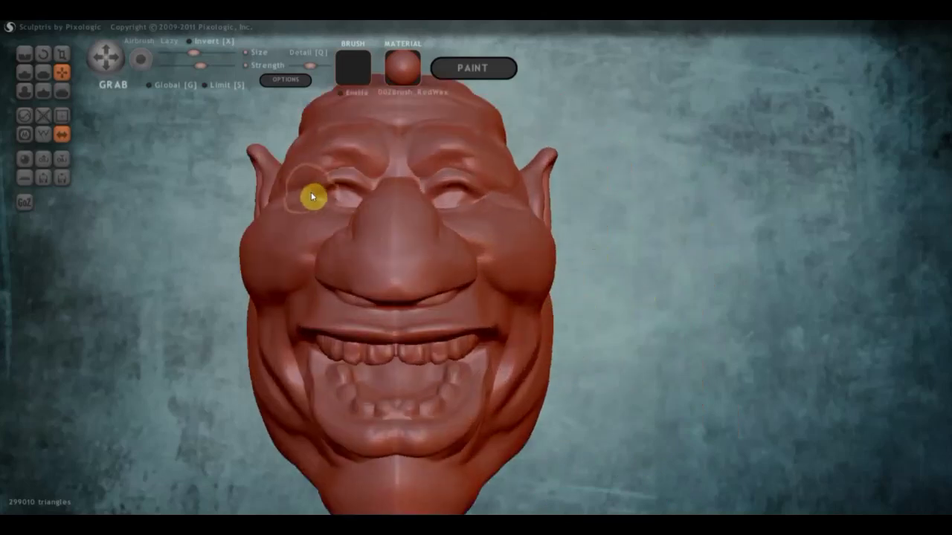
{"action": "left_click_drag", "start_coordinate": [311, 195], "coordinate": [348, 181]}
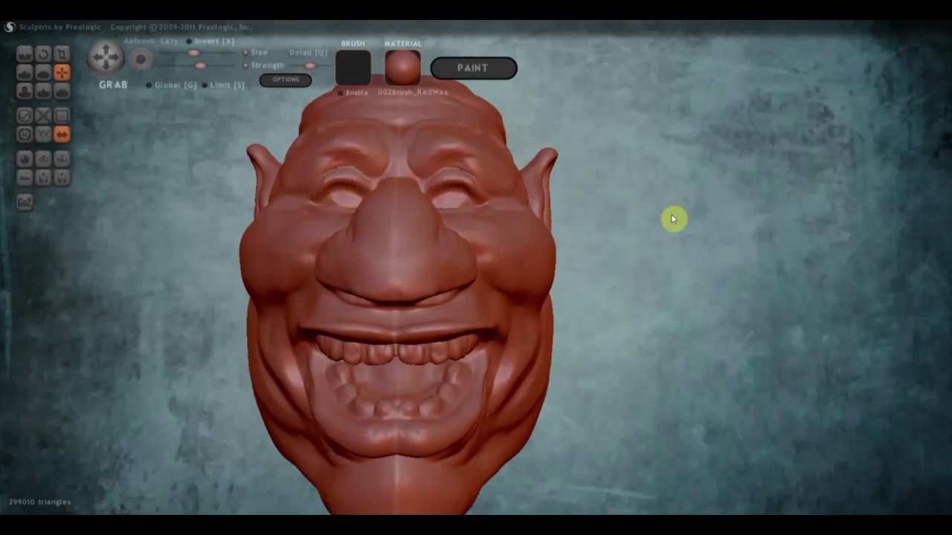
{"action": "mouse_move", "coordinate": [673, 217]}
{"action": "left_mouse_down"}
{"action": "mouse_move", "coordinate": [650, 320]}
{"action": "mouse_move", "coordinate": [622, 329]}
{"action": "left_mouse_up"}
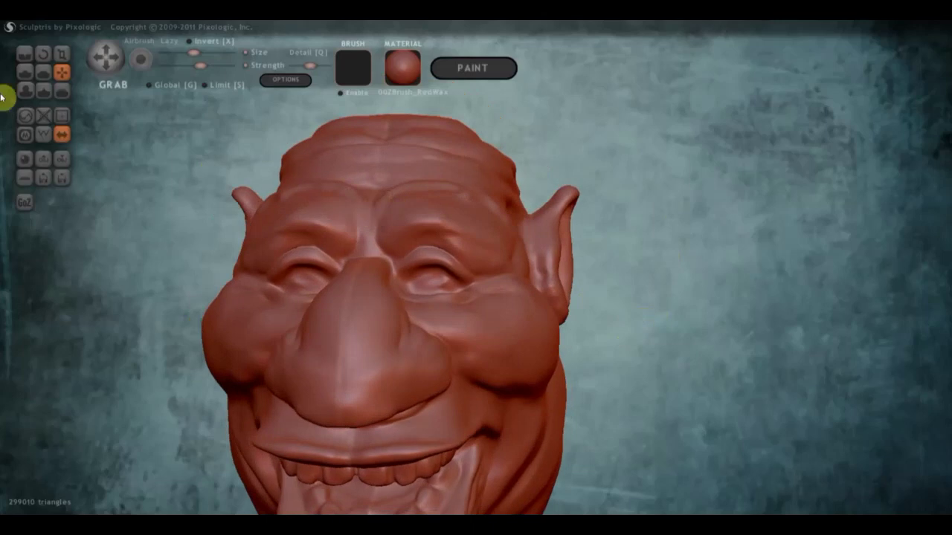
Step: Sculpt wrinkles across the brow with a slightly smaller Draw brush
{"action": "left_click", "coordinate": [24, 72]}
{"action": "scroll", "coordinate": [409, 225], "scroll_direction": "up", "scroll_amount": 2}
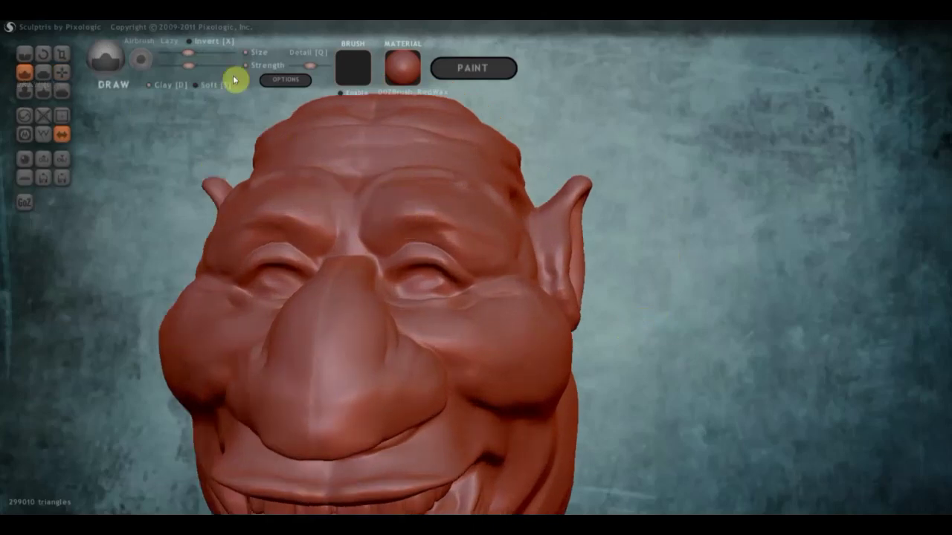
{"action": "left_click_drag", "start_coordinate": [188, 53], "coordinate": [182, 53]}
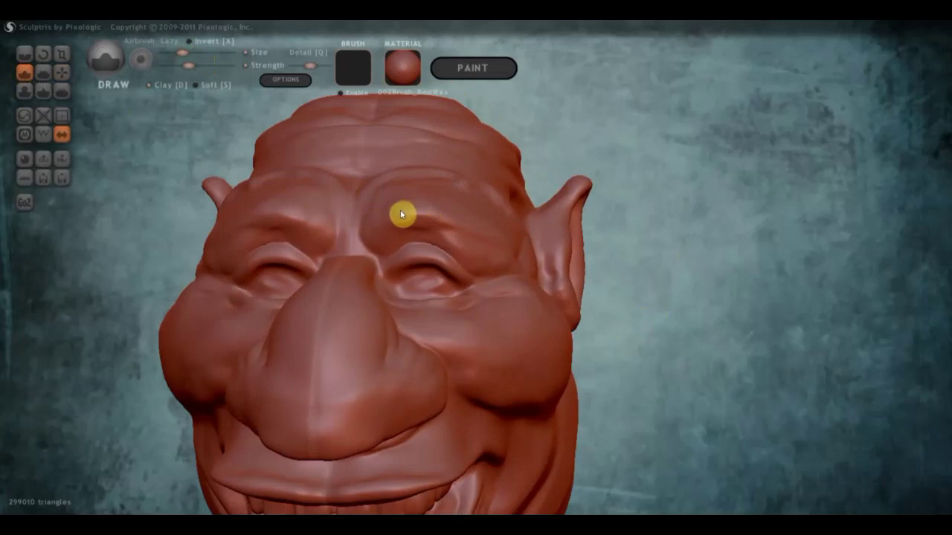
{"action": "mouse_move", "coordinate": [461, 221]}
{"action": "left_mouse_down"}
{"action": "mouse_move", "coordinate": [390, 215]}
{"action": "mouse_move", "coordinate": [482, 236]}
{"action": "left_mouse_up"}
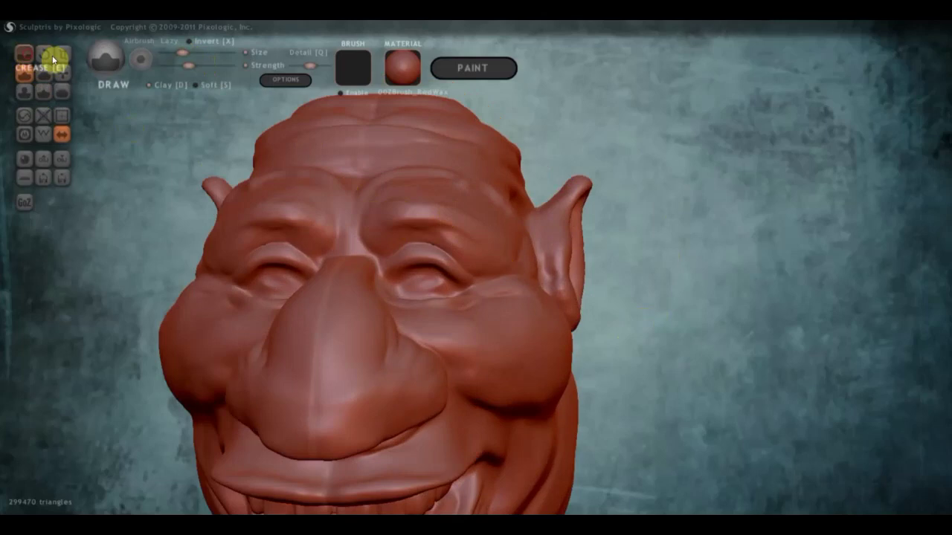
Step: Carve a subtle brow crease with the Crease brush at lower strength
{"action": "left_click", "coordinate": [26, 54]}
{"action": "left_click", "coordinate": [188, 66]}
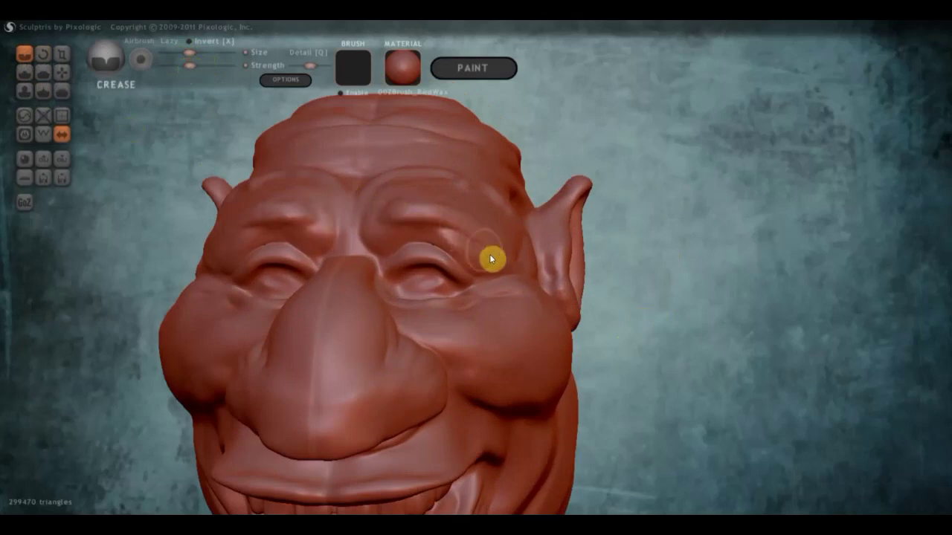
{"action": "mouse_move", "coordinate": [491, 245]}
{"action": "left_mouse_down"}
{"action": "mouse_move", "coordinate": [466, 219]}
{"action": "mouse_move", "coordinate": [421, 206]}
{"action": "left_mouse_up"}
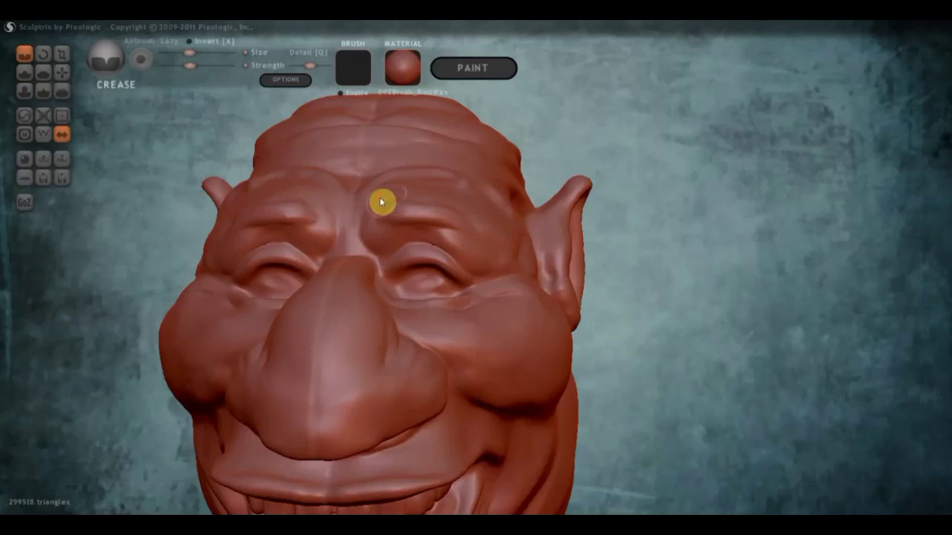
{"action": "right_click_drag", "start_coordinate": [443, 229], "coordinate": [339, 246]}
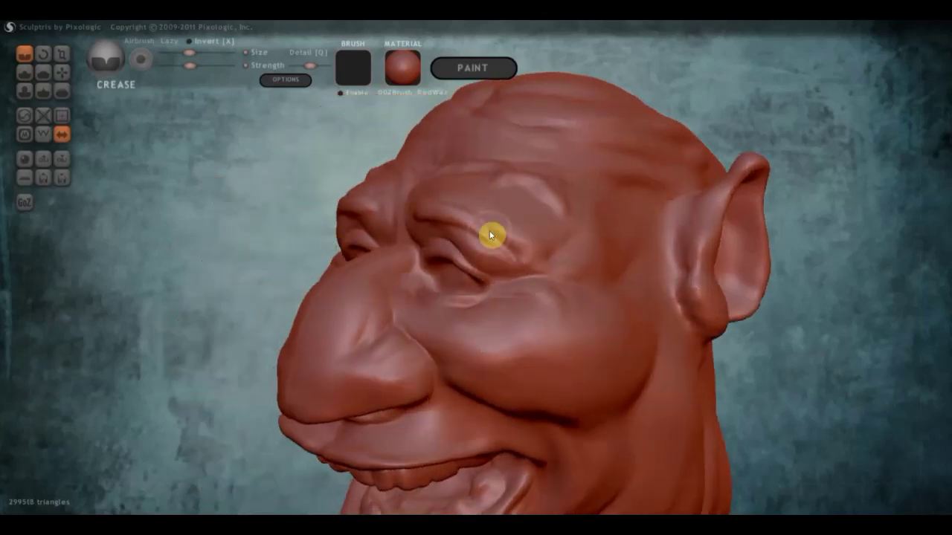
Step: Build up raised wrinkle folds across the brow and above the eye with the Draw brush
{"action": "left_click", "coordinate": [22, 76]}
{"action": "scroll", "coordinate": [477, 255], "scroll_direction": "up", "scroll_amount": 5}
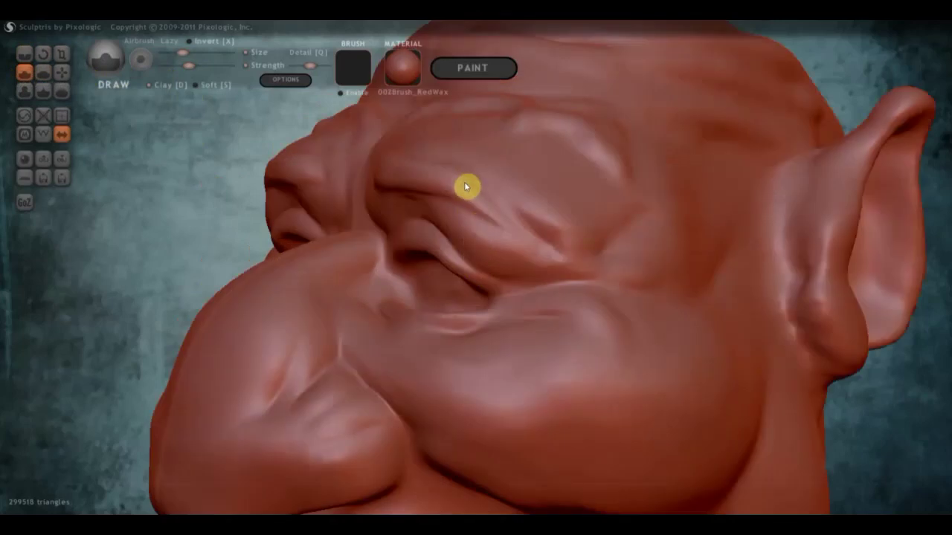
{"action": "mouse_move", "coordinate": [503, 231]}
{"action": "left_mouse_down"}
{"action": "mouse_move", "coordinate": [465, 185]}
{"action": "mouse_move", "coordinate": [492, 216]}
{"action": "left_mouse_up"}
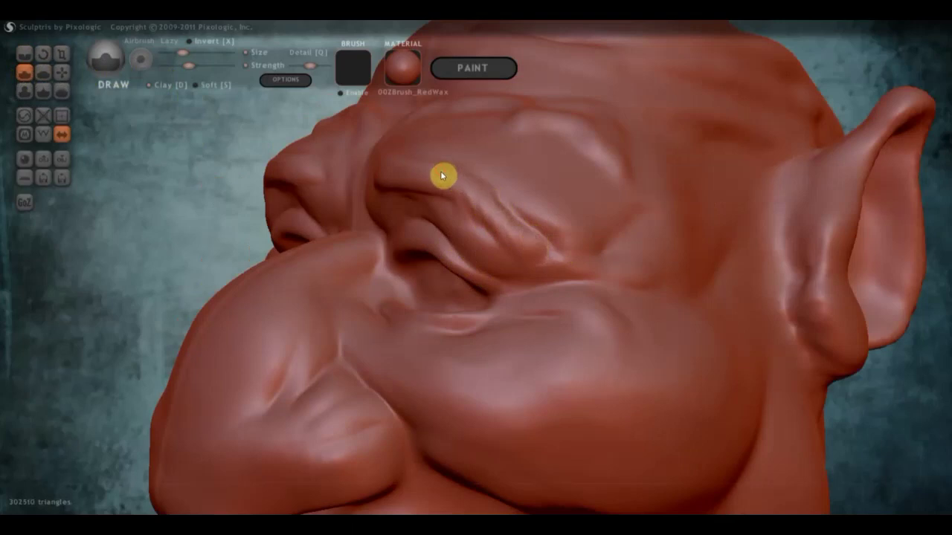
{"action": "mouse_move", "coordinate": [426, 169]}
{"action": "left_mouse_down"}
{"action": "mouse_move", "coordinate": [395, 166]}
{"action": "mouse_move", "coordinate": [438, 175]}
{"action": "left_mouse_up"}
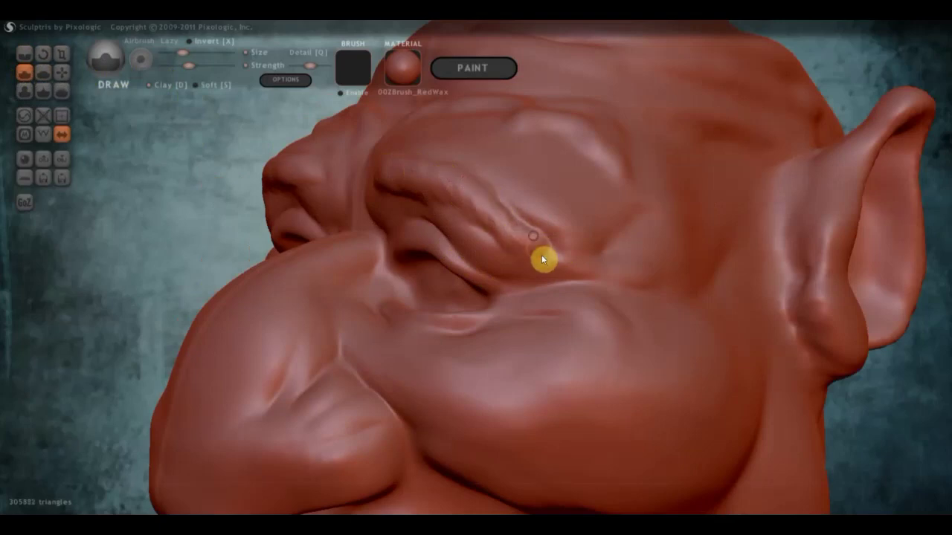
{"action": "scroll", "coordinate": [561, 261], "scroll_direction": "down", "scroll_amount": 10}
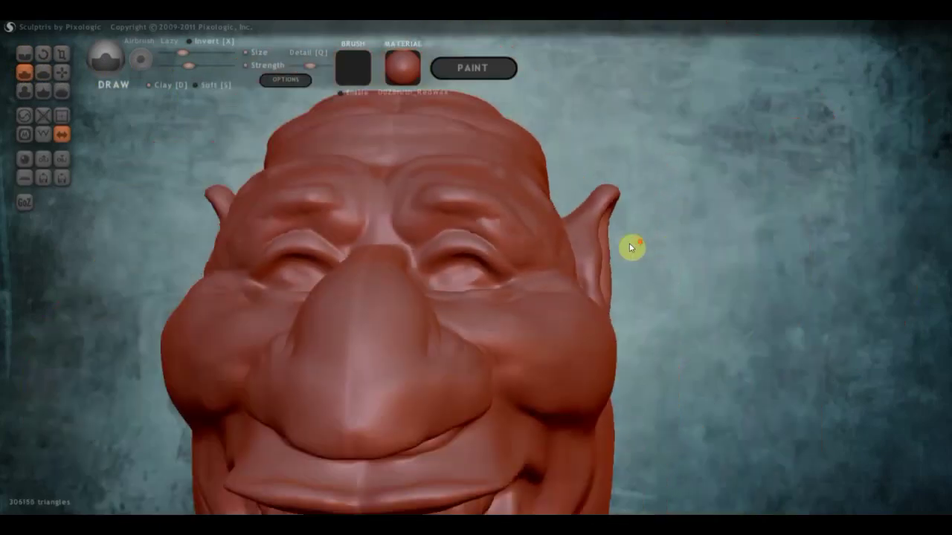
{"action": "mouse_move", "coordinate": [616, 271]}
{"action": "left_mouse_down"}
{"action": "mouse_move", "coordinate": [605, 300]}
{"action": "mouse_move", "coordinate": [637, 353]}
{"action": "mouse_move", "coordinate": [665, 299]}
{"action": "mouse_move", "coordinate": [637, 314]}
{"action": "mouse_move", "coordinate": [737, 325]}
{"action": "mouse_move", "coordinate": [644, 307]}
{"action": "left_mouse_up"}
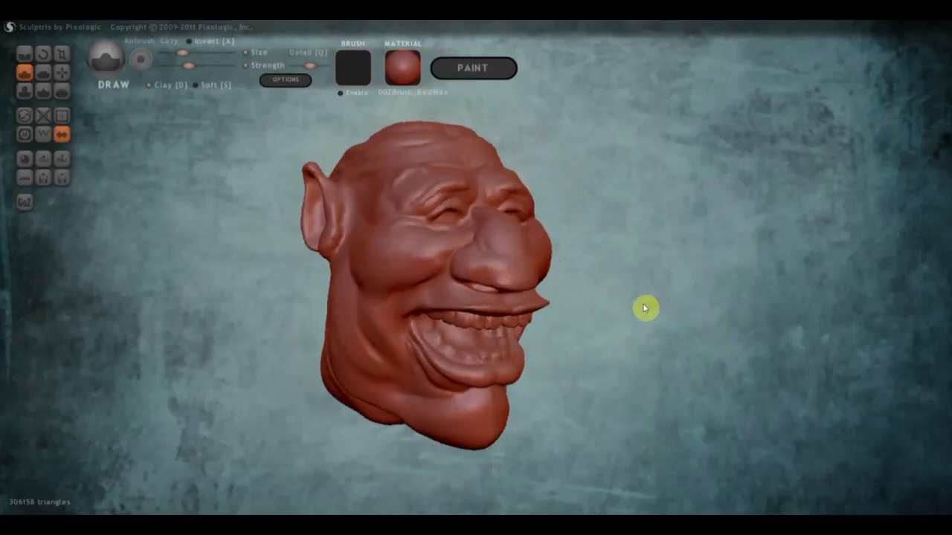
{"action": "scroll", "coordinate": [632, 297], "scroll_direction": "up", "scroll_amount": 3}
{"action": "scroll", "coordinate": [606, 327], "scroll_direction": "up", "scroll_amount": 3}
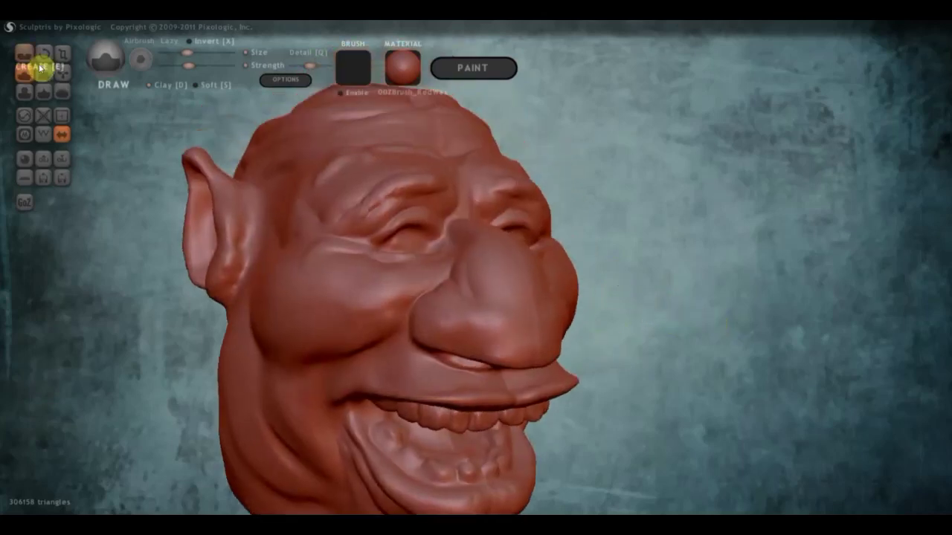
Step: Smooth the wrinkles between the goblin's brows with the Flatten brush
{"action": "left_click", "coordinate": [43, 72]}
{"action": "scroll", "coordinate": [313, 119], "scroll_direction": "up", "scroll_amount": 4}
{"action": "mouse_move", "coordinate": [406, 132]}
{"action": "left_mouse_down"}
{"action": "mouse_move", "coordinate": [297, 153]}
{"action": "mouse_move", "coordinate": [335, 140]}
{"action": "mouse_move", "coordinate": [322, 169]}
{"action": "left_mouse_up"}
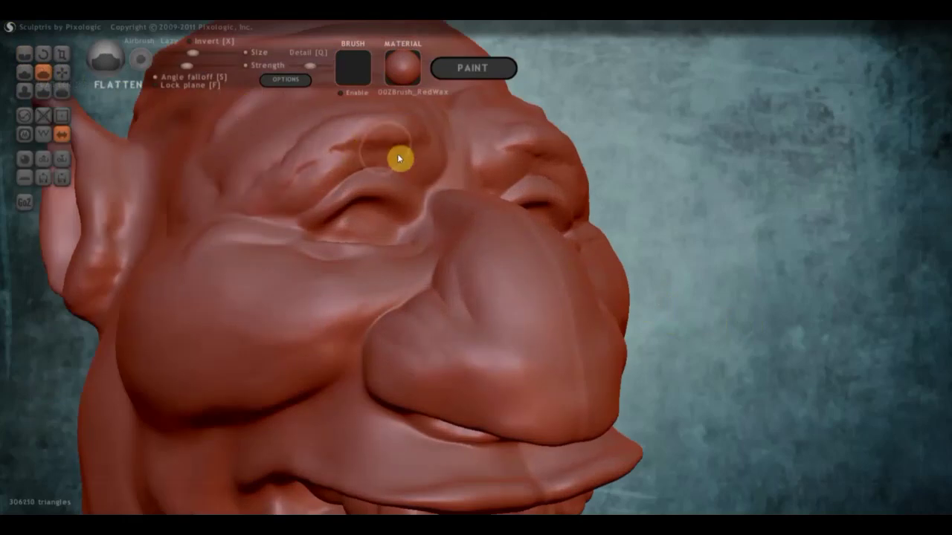
{"action": "scroll", "coordinate": [399, 159], "scroll_direction": "down", "scroll_amount": 3}
Step: Flatten the forehead beside the brow, then check the head from frontal and left-profile views
{"action": "right_click_drag", "start_coordinate": [339, 159], "coordinate": [369, 163]}
{"action": "scroll", "coordinate": [387, 179], "scroll_direction": "down", "scroll_amount": 2}
{"action": "right_click_drag", "start_coordinate": [412, 200], "coordinate": [455, 153]}
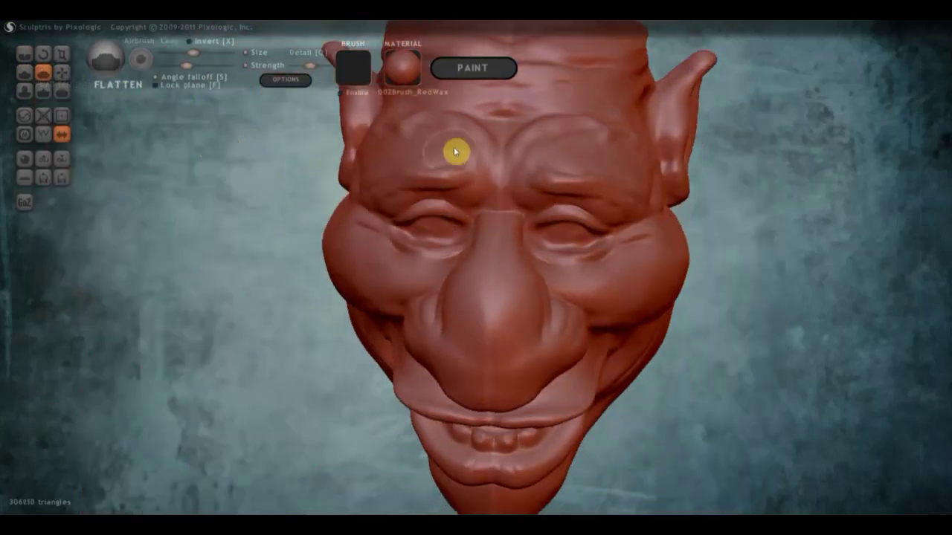
{"action": "left_click_drag", "start_coordinate": [397, 146], "coordinate": [392, 159]}
{"action": "right_click_drag", "start_coordinate": [450, 155], "coordinate": [476, 154]}
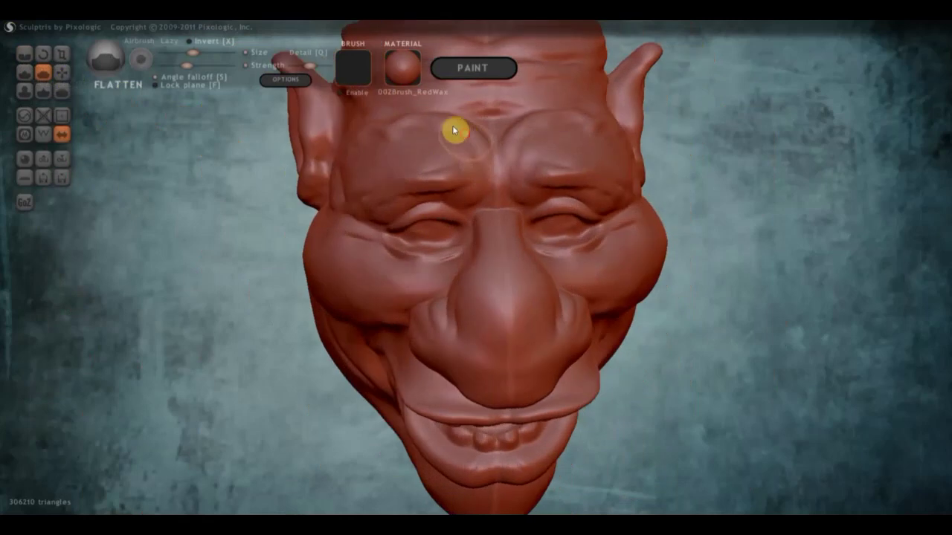
{"action": "mouse_move", "coordinate": [350, 170]}
{"action": "right_mouse_down"}
{"action": "mouse_move", "coordinate": [354, 141]}
{"action": "mouse_move", "coordinate": [285, 131]}
{"action": "right_mouse_up"}
{"action": "mouse_move", "coordinate": [464, 139]}
{"action": "right_mouse_down"}
{"action": "mouse_move", "coordinate": [518, 189]}
{"action": "mouse_move", "coordinate": [488, 185]}
{"action": "right_mouse_up"}
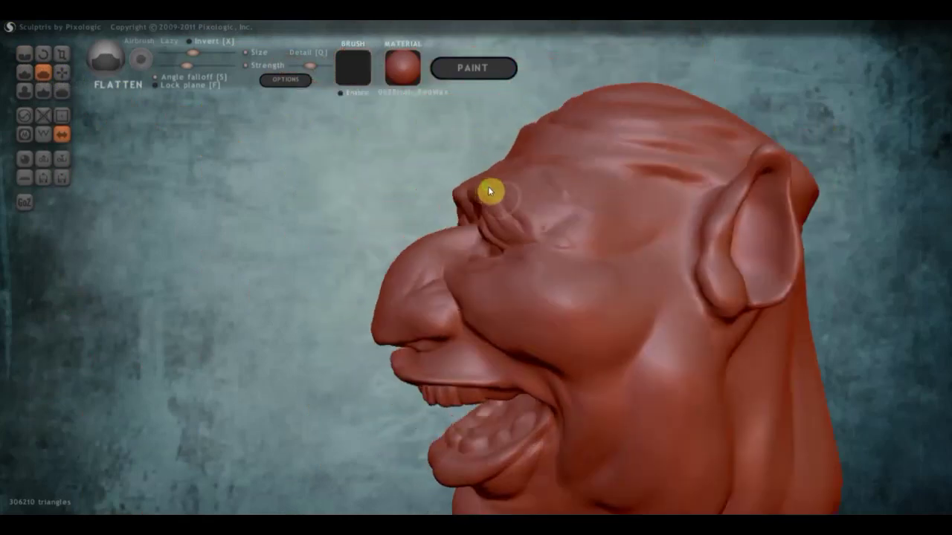
{"action": "scroll", "coordinate": [487, 186], "scroll_direction": "down", "scroll_amount": 5}
{"action": "scroll", "coordinate": [493, 193], "scroll_direction": "down", "scroll_amount": 2}
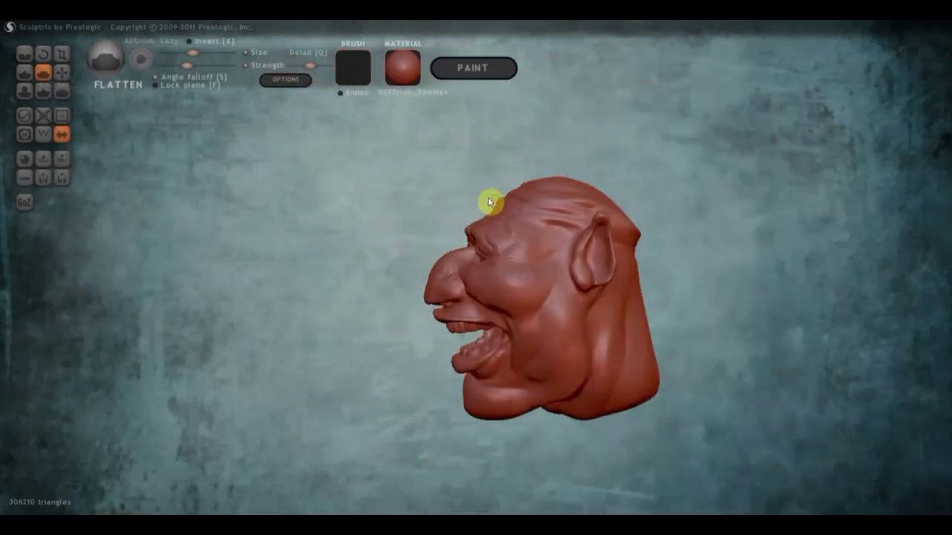
Step: Pull the goblin's forehead slightly to the right with the Grab brush
{"action": "left_click", "coordinate": [61, 73]}
{"action": "scroll", "coordinate": [516, 232], "scroll_direction": "down", "scroll_amount": 2}
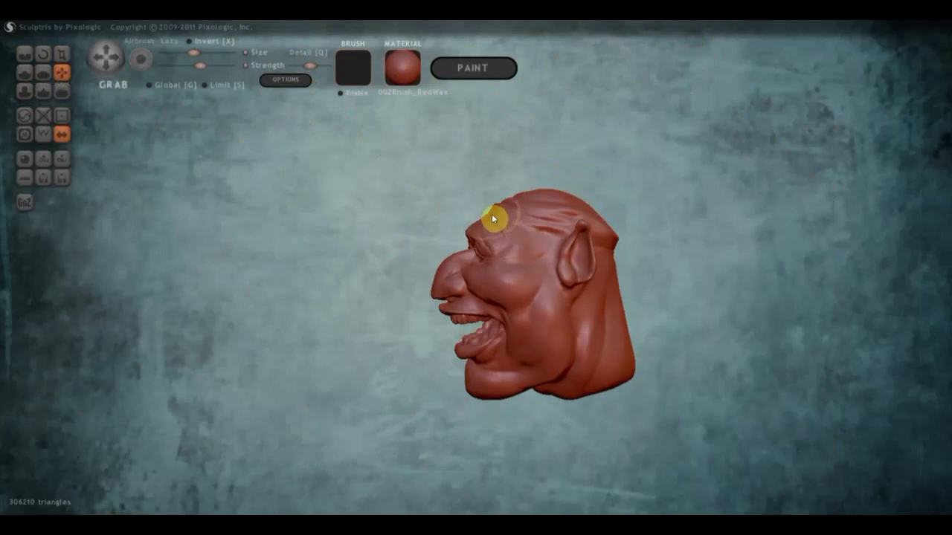
{"action": "left_click_drag", "start_coordinate": [491, 216], "coordinate": [510, 219]}
{"action": "right_click_drag", "start_coordinate": [558, 219], "coordinate": [674, 210]}
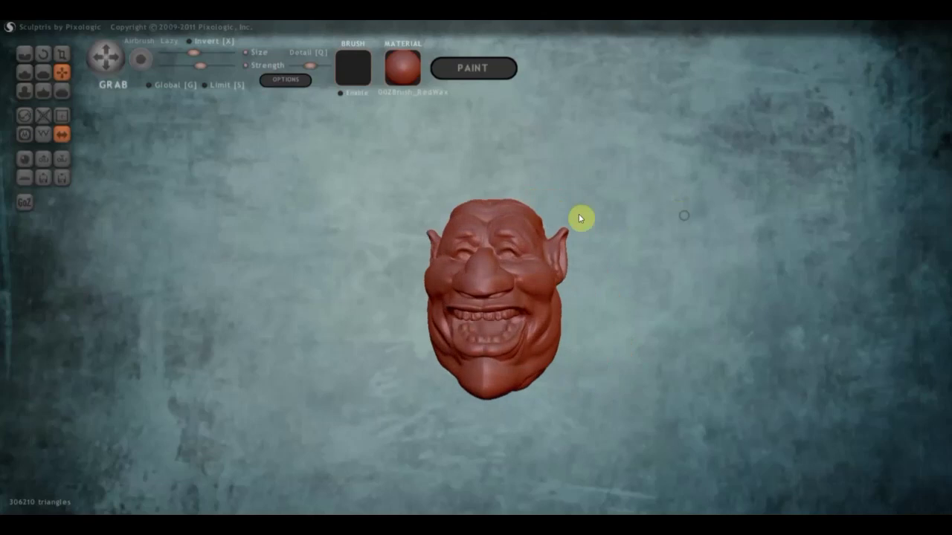
{"action": "scroll", "coordinate": [568, 213], "scroll_direction": "up", "scroll_amount": 4}
{"action": "mouse_move", "coordinate": [564, 215]}
{"action": "right_mouse_down", "text": "shift"}
{"action": "mouse_move", "coordinate": [642, 272]}
{"action": "mouse_move", "coordinate": [544, 239]}
{"action": "right_mouse_up", "text": "shift"}
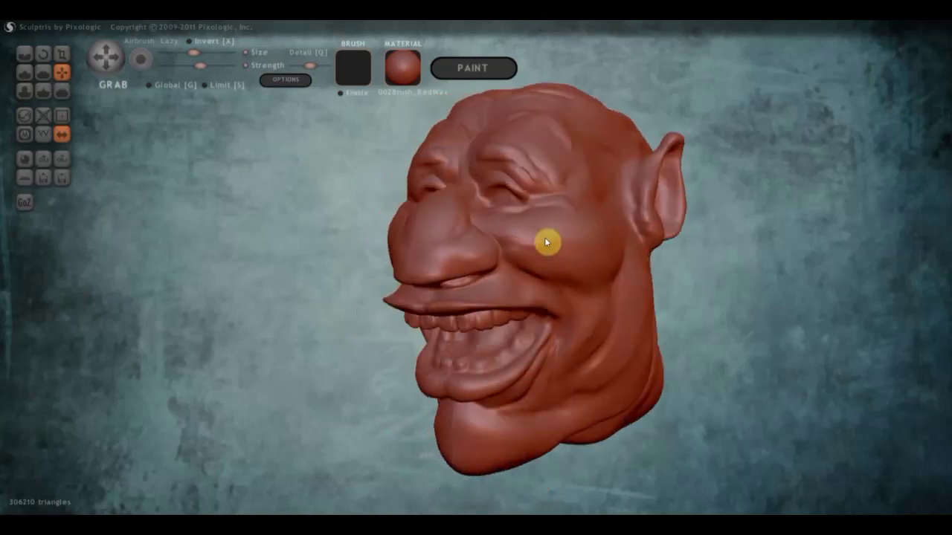
Step: Inspect the back of the head and undo a stray bulge on its side
{"action": "mouse_move", "coordinate": [456, 270]}
{"action": "right_mouse_down"}
{"action": "mouse_move", "coordinate": [632, 269]}
{"action": "mouse_move", "coordinate": [583, 286]}
{"action": "mouse_move", "coordinate": [471, 255]}
{"action": "right_mouse_up"}
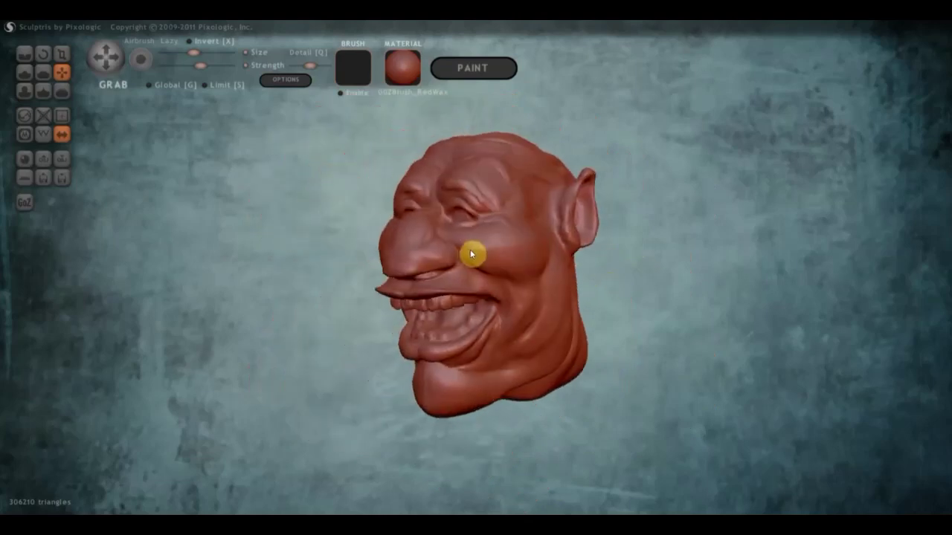
{"action": "right_click_drag", "start_coordinate": [571, 222], "coordinate": [523, 217]}
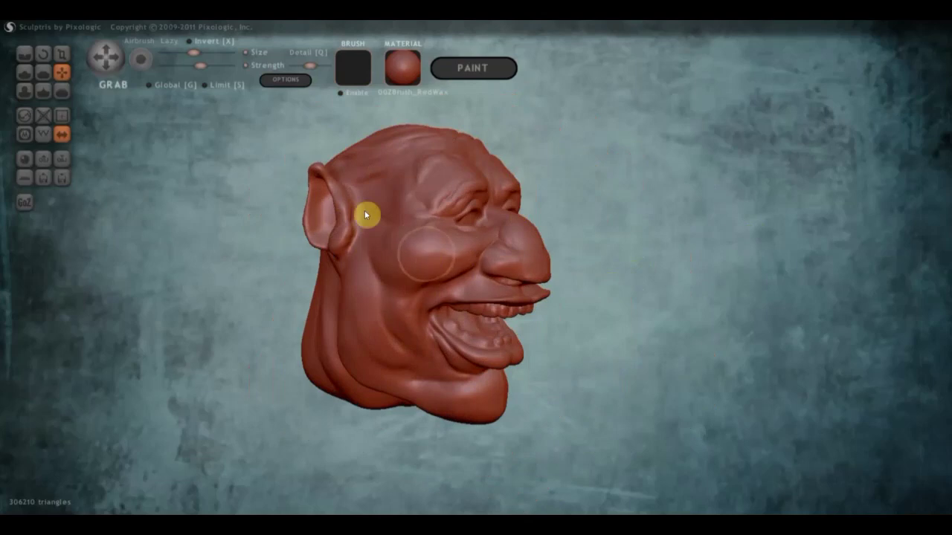
{"action": "right_click_drag", "start_coordinate": [463, 219], "coordinate": [705, 231]}
{"action": "right_click_drag", "start_coordinate": [555, 275], "coordinate": [466, 281]}
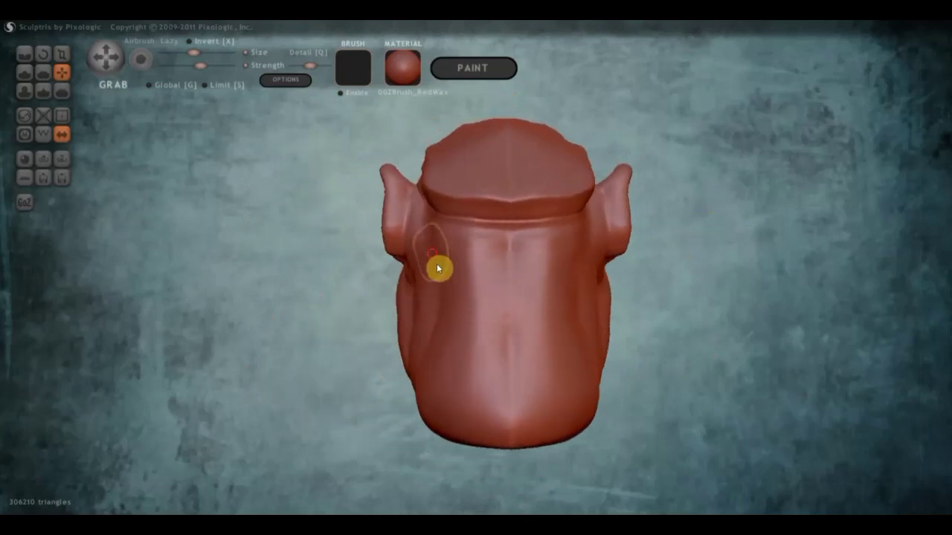
{"action": "left_click_drag", "start_coordinate": [438, 269], "coordinate": [451, 304]}
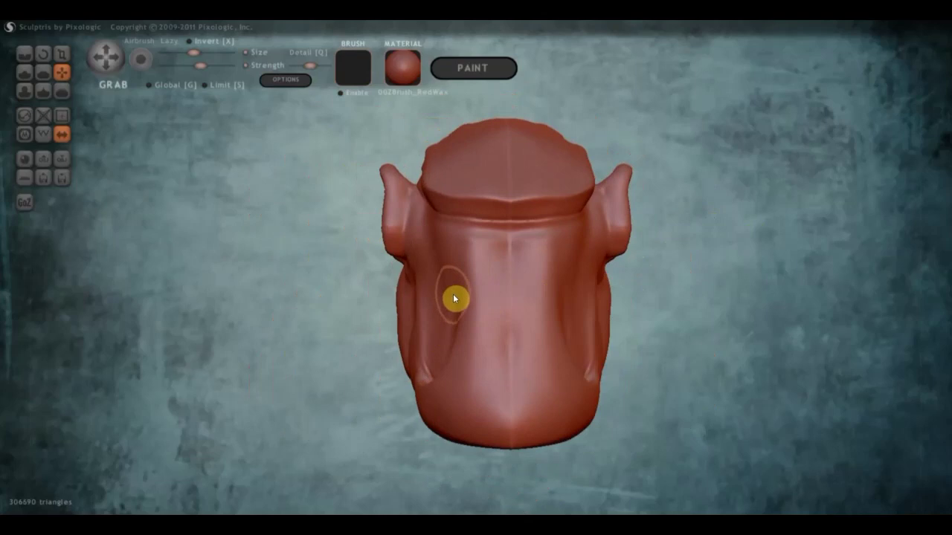
{"action": "key", "text": "ctrl+z"}
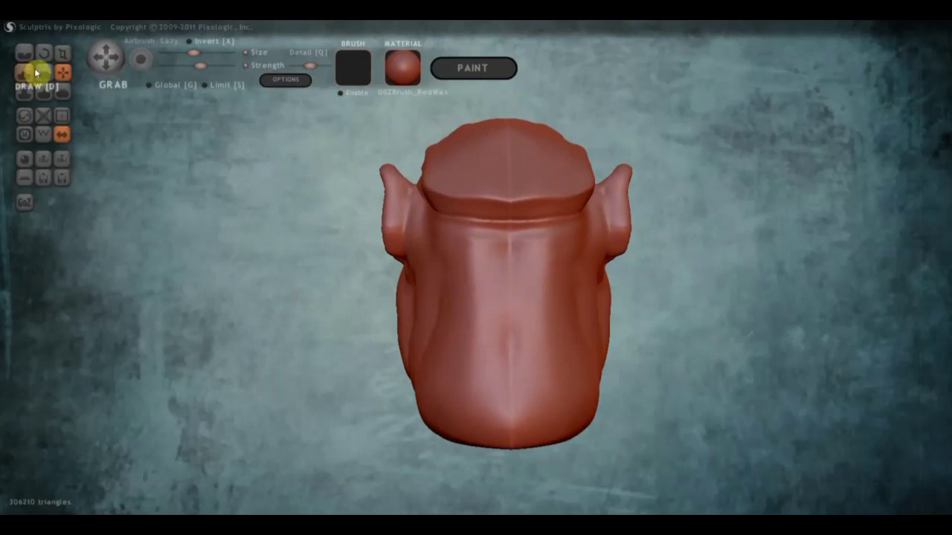
Step: Flatten the surface near the left ear and along the side of the head, then zoom to the face
{"action": "left_click", "coordinate": [42, 72]}
{"action": "right_click_drag", "start_coordinate": [386, 261], "coordinate": [408, 266]}
{"action": "mouse_move", "coordinate": [471, 248]}
{"action": "left_mouse_down"}
{"action": "mouse_move", "coordinate": [468, 351]}
{"action": "mouse_move", "coordinate": [484, 379]}
{"action": "mouse_move", "coordinate": [511, 303]}
{"action": "mouse_move", "coordinate": [539, 372]}
{"action": "mouse_move", "coordinate": [535, 270]}
{"action": "mouse_move", "coordinate": [563, 372]}
{"action": "mouse_move", "coordinate": [528, 410]}
{"action": "mouse_move", "coordinate": [548, 404]}
{"action": "mouse_move", "coordinate": [556, 268]}
{"action": "left_mouse_up"}
{"action": "mouse_move", "coordinate": [557, 268]}
{"action": "right_mouse_down"}
{"action": "mouse_move", "coordinate": [325, 277]}
{"action": "mouse_move", "coordinate": [195, 268]}
{"action": "right_mouse_up"}
{"action": "mouse_move", "coordinate": [411, 304]}
{"action": "right_mouse_down"}
{"action": "mouse_move", "coordinate": [391, 297]}
{"action": "mouse_move", "coordinate": [428, 286]}
{"action": "mouse_move", "coordinate": [462, 296]}
{"action": "right_mouse_up"}
{"action": "scroll", "coordinate": [407, 283], "scroll_direction": "up", "scroll_amount": 2}
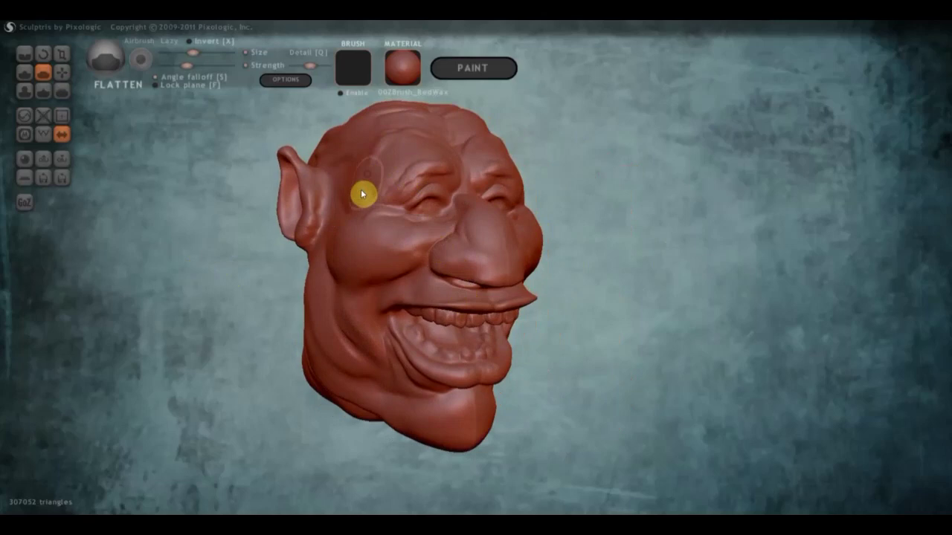
{"action": "scroll", "coordinate": [322, 196], "scroll_direction": "up", "scroll_amount": 3}
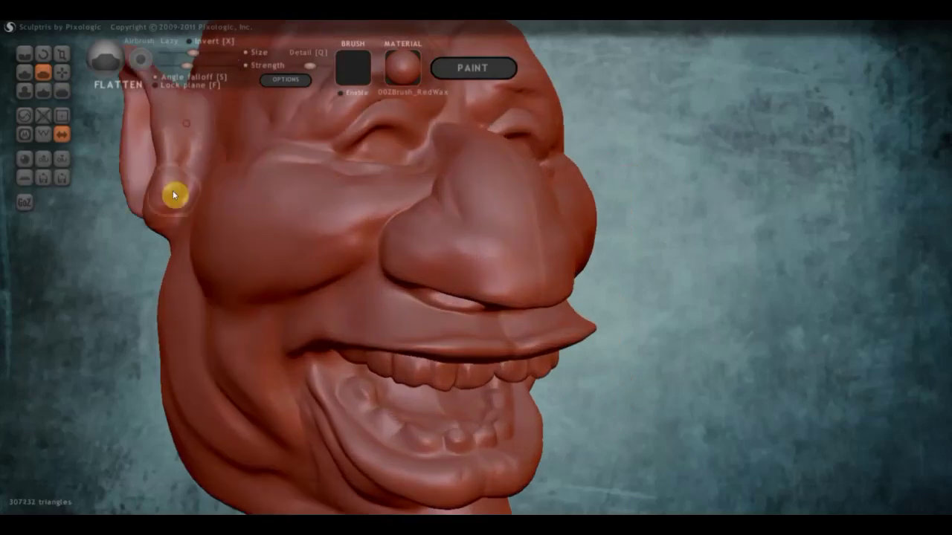